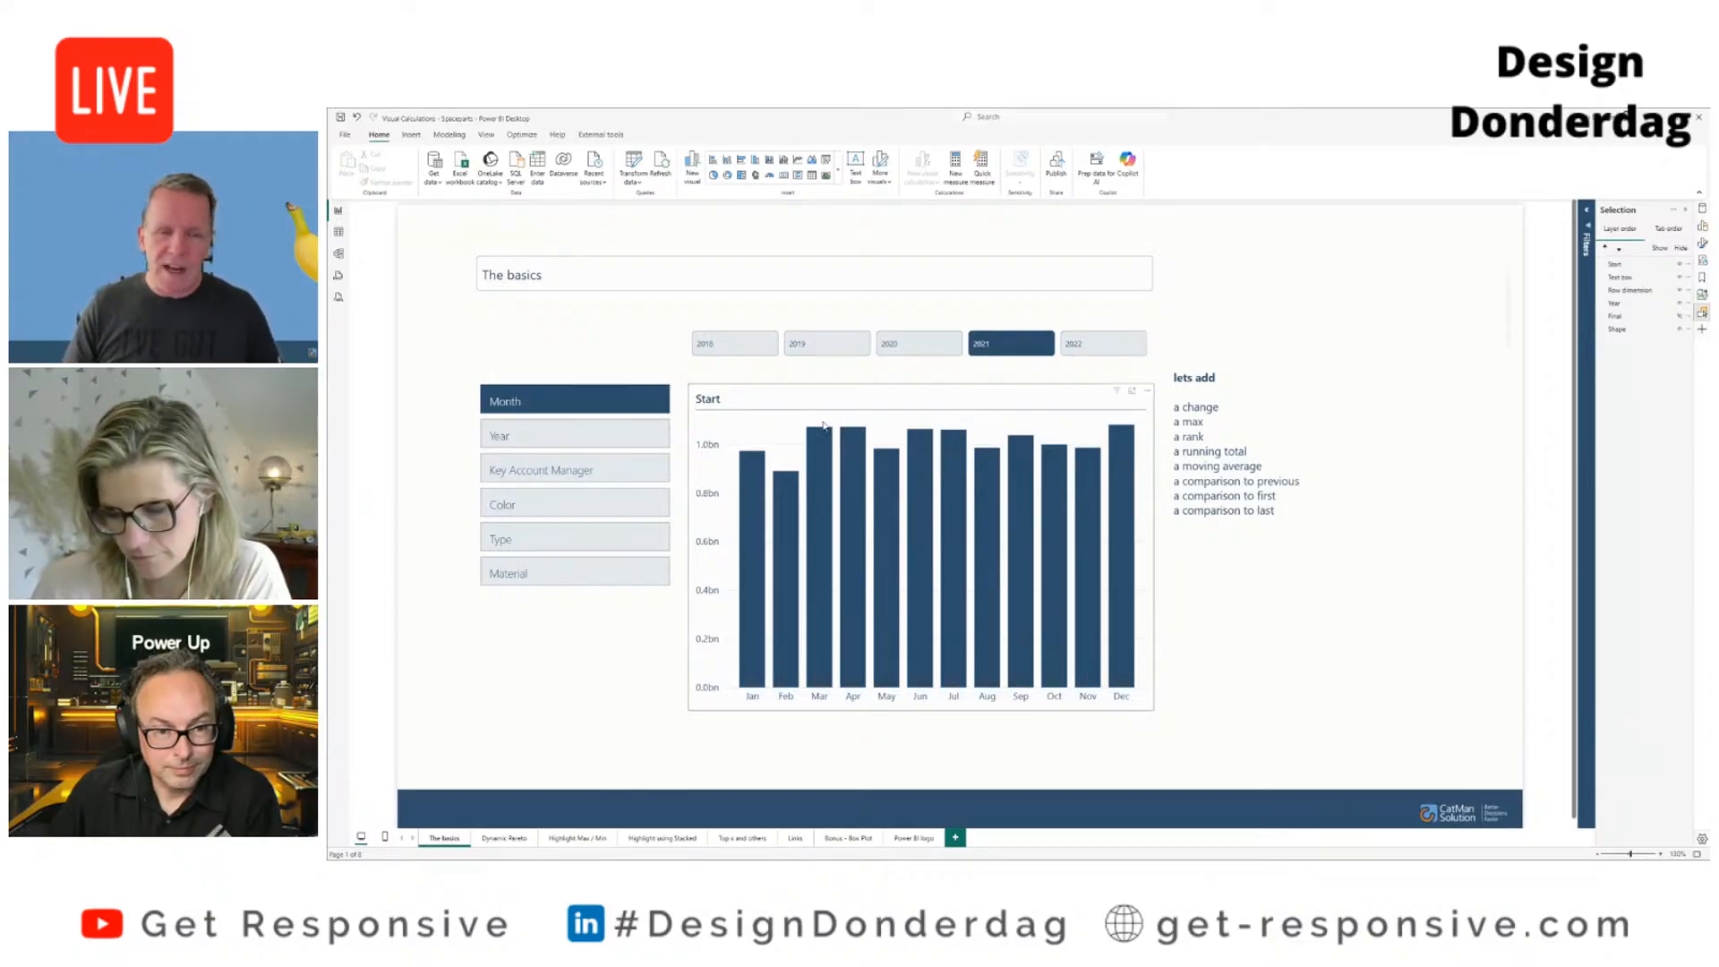
Step: View the Start chart by Year, Key Account Manager, Color and Type, and return its row dimension to Month
click(850, 408)
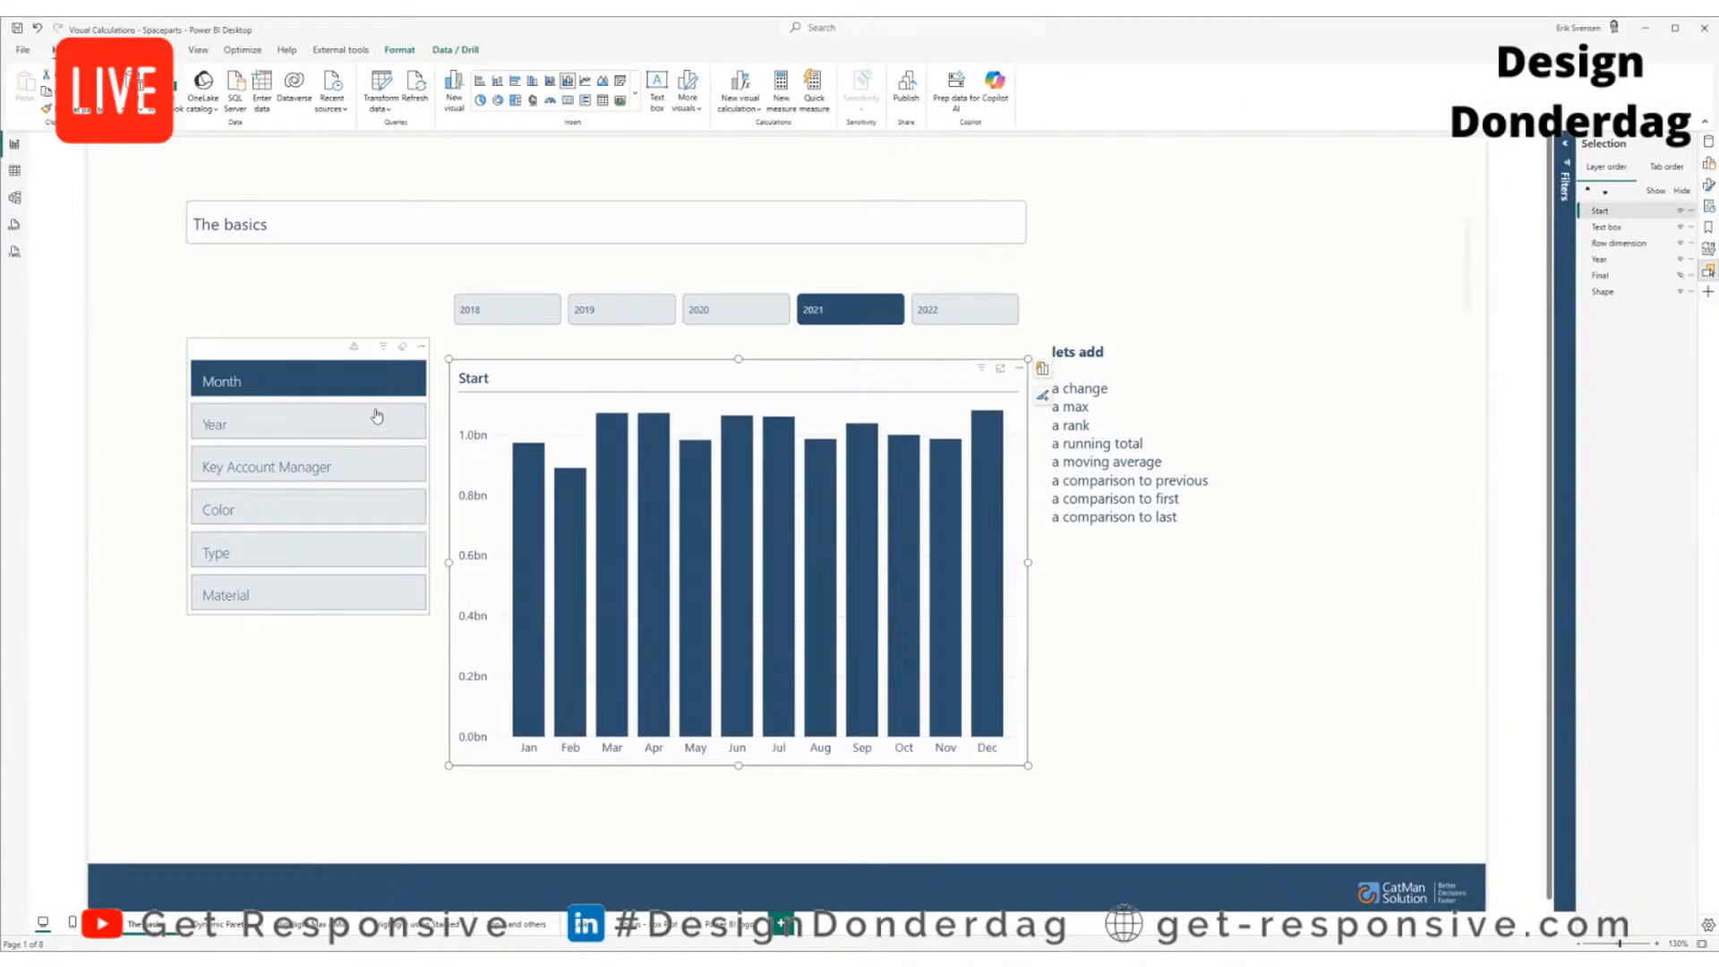
click(376, 421)
click(370, 461)
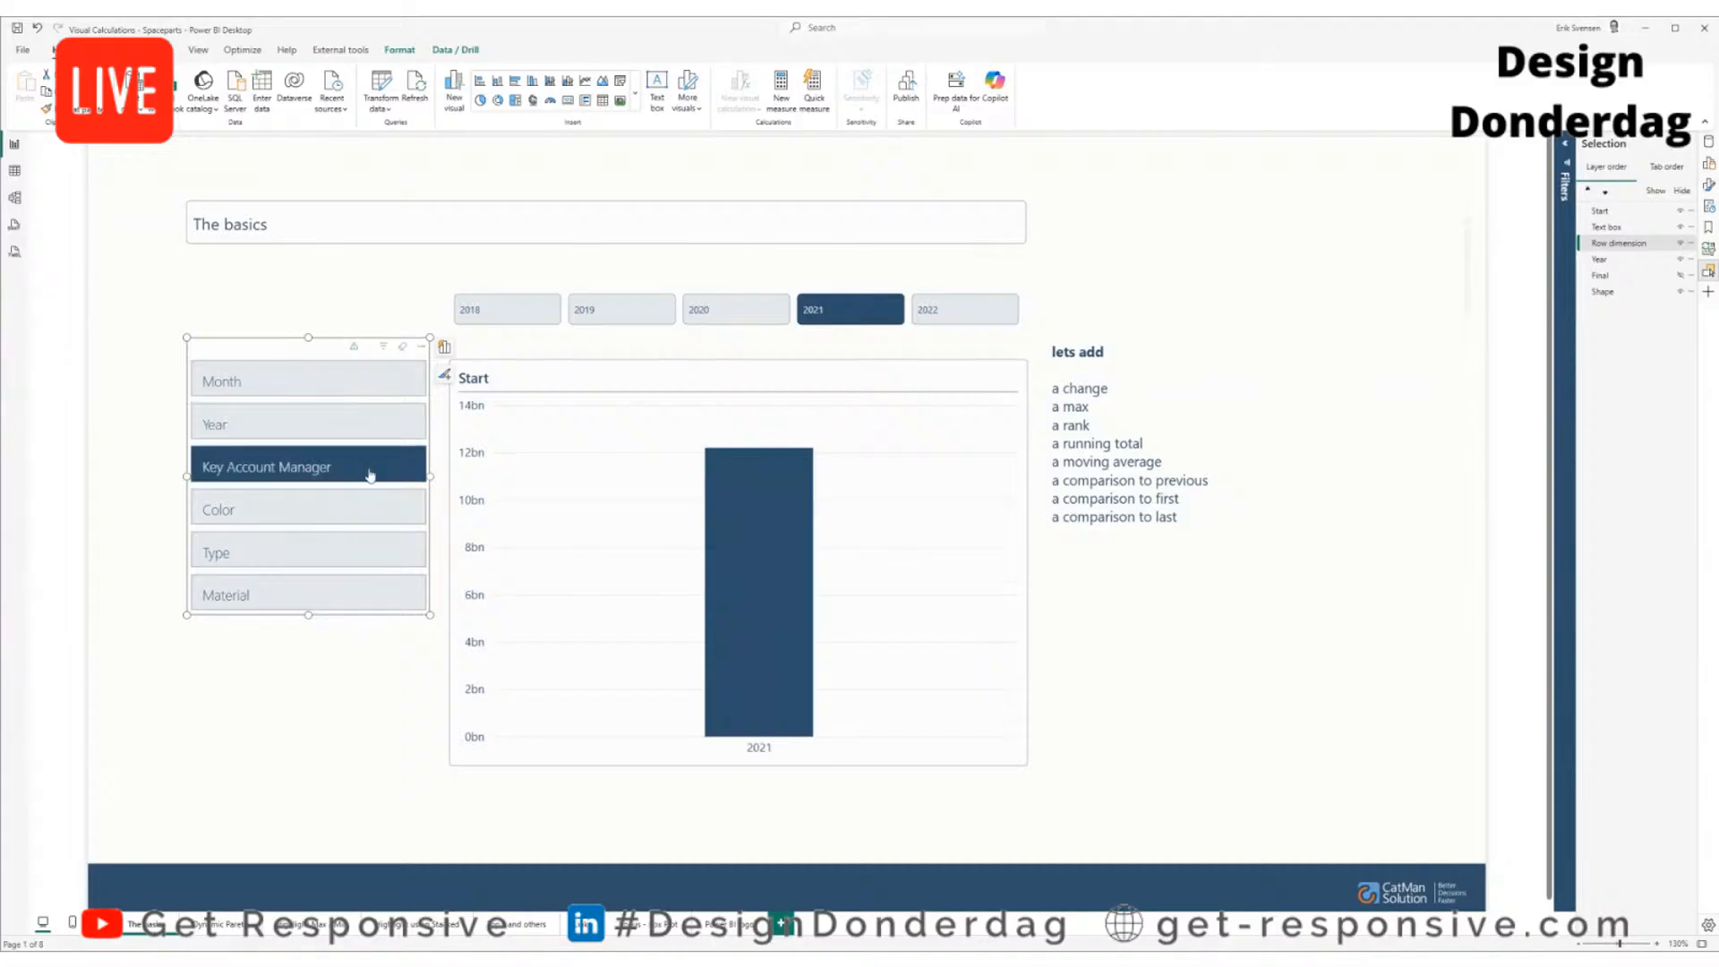
click(367, 509)
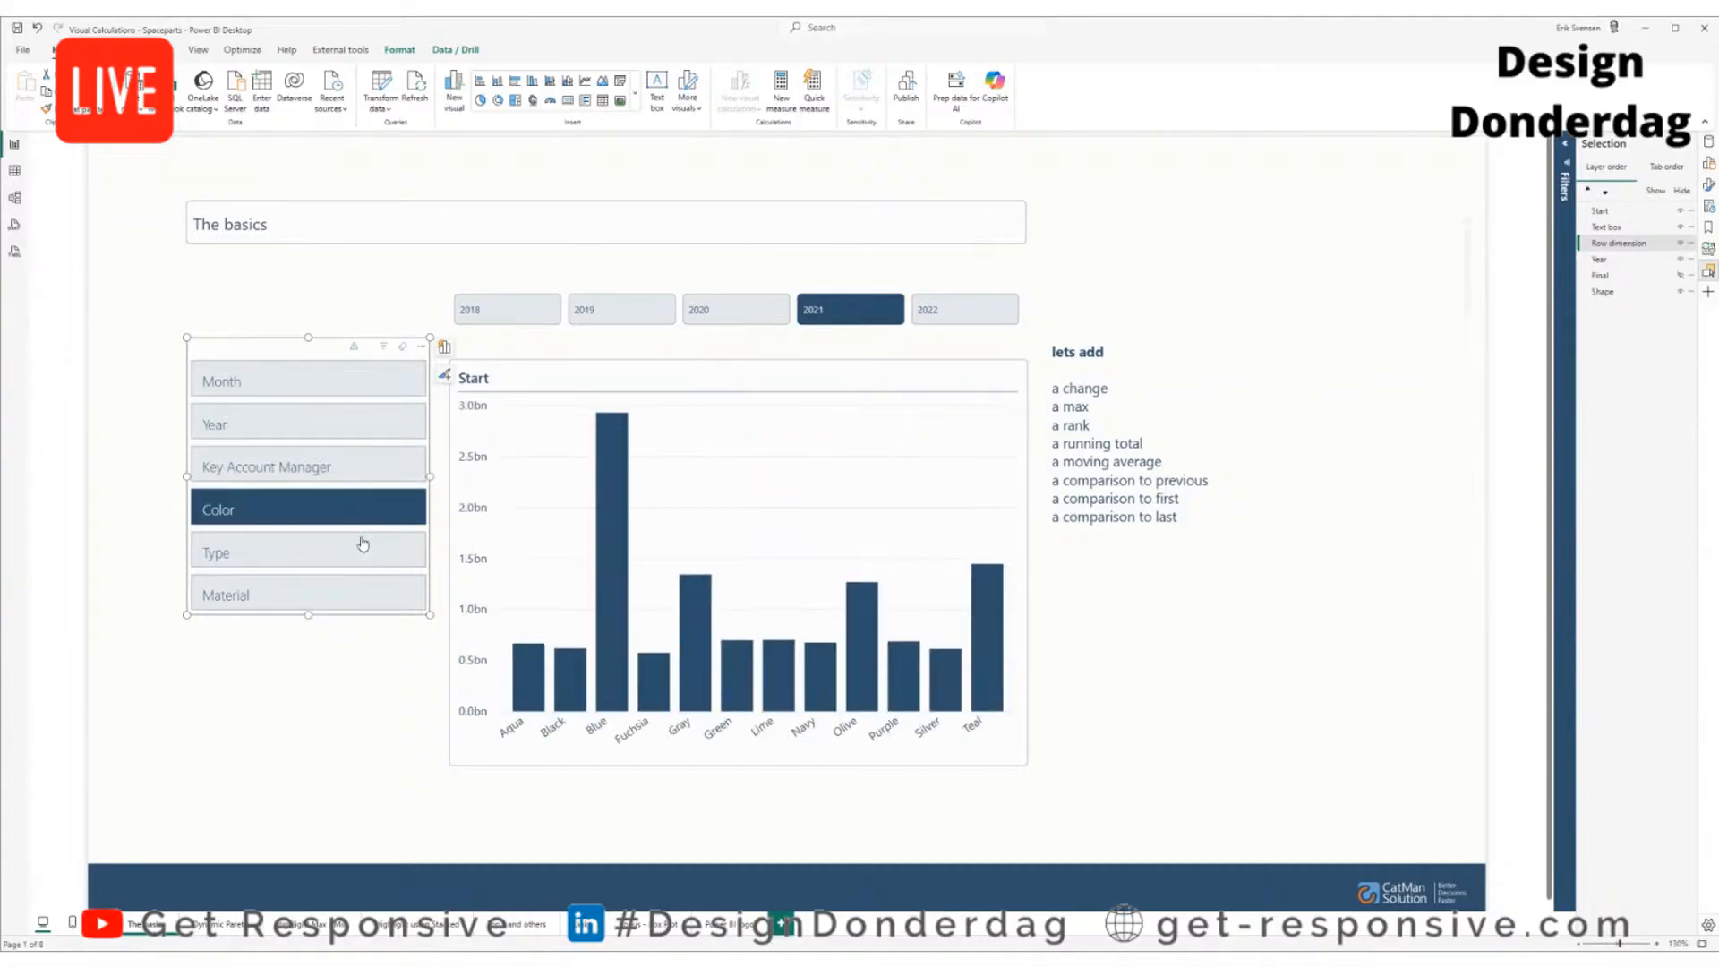
click(362, 548)
click(368, 383)
Step: Filter the report to 2019 to preview it, and settle on 2020
click(643, 315)
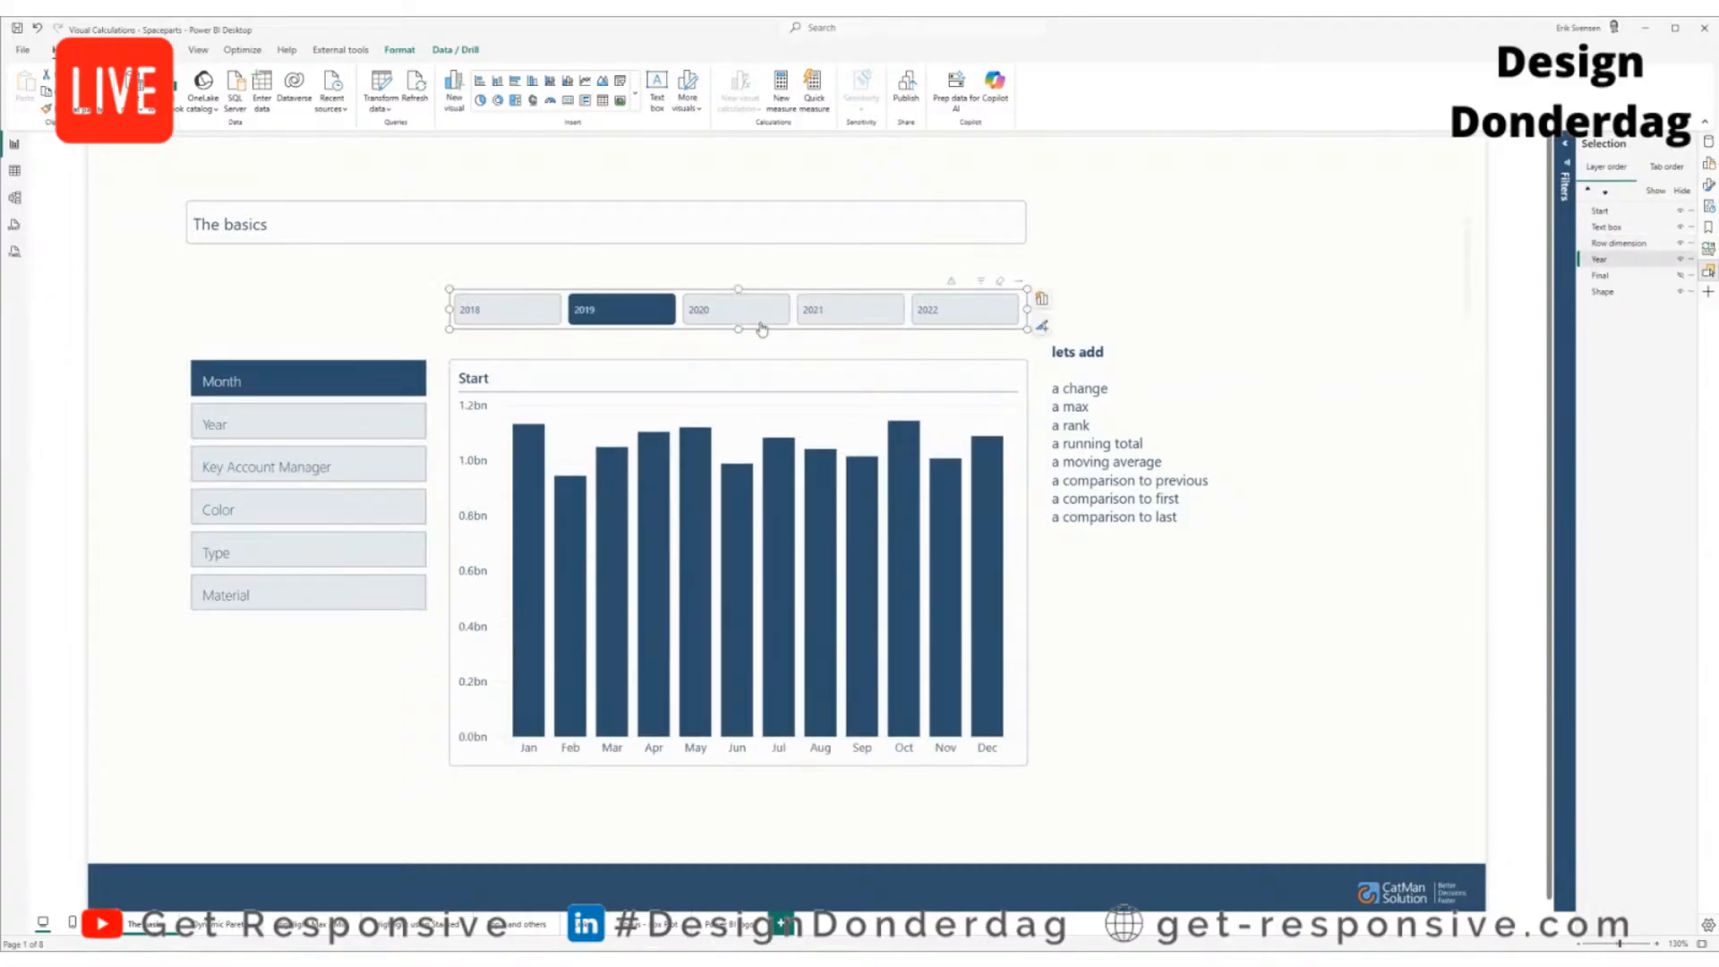
click(761, 323)
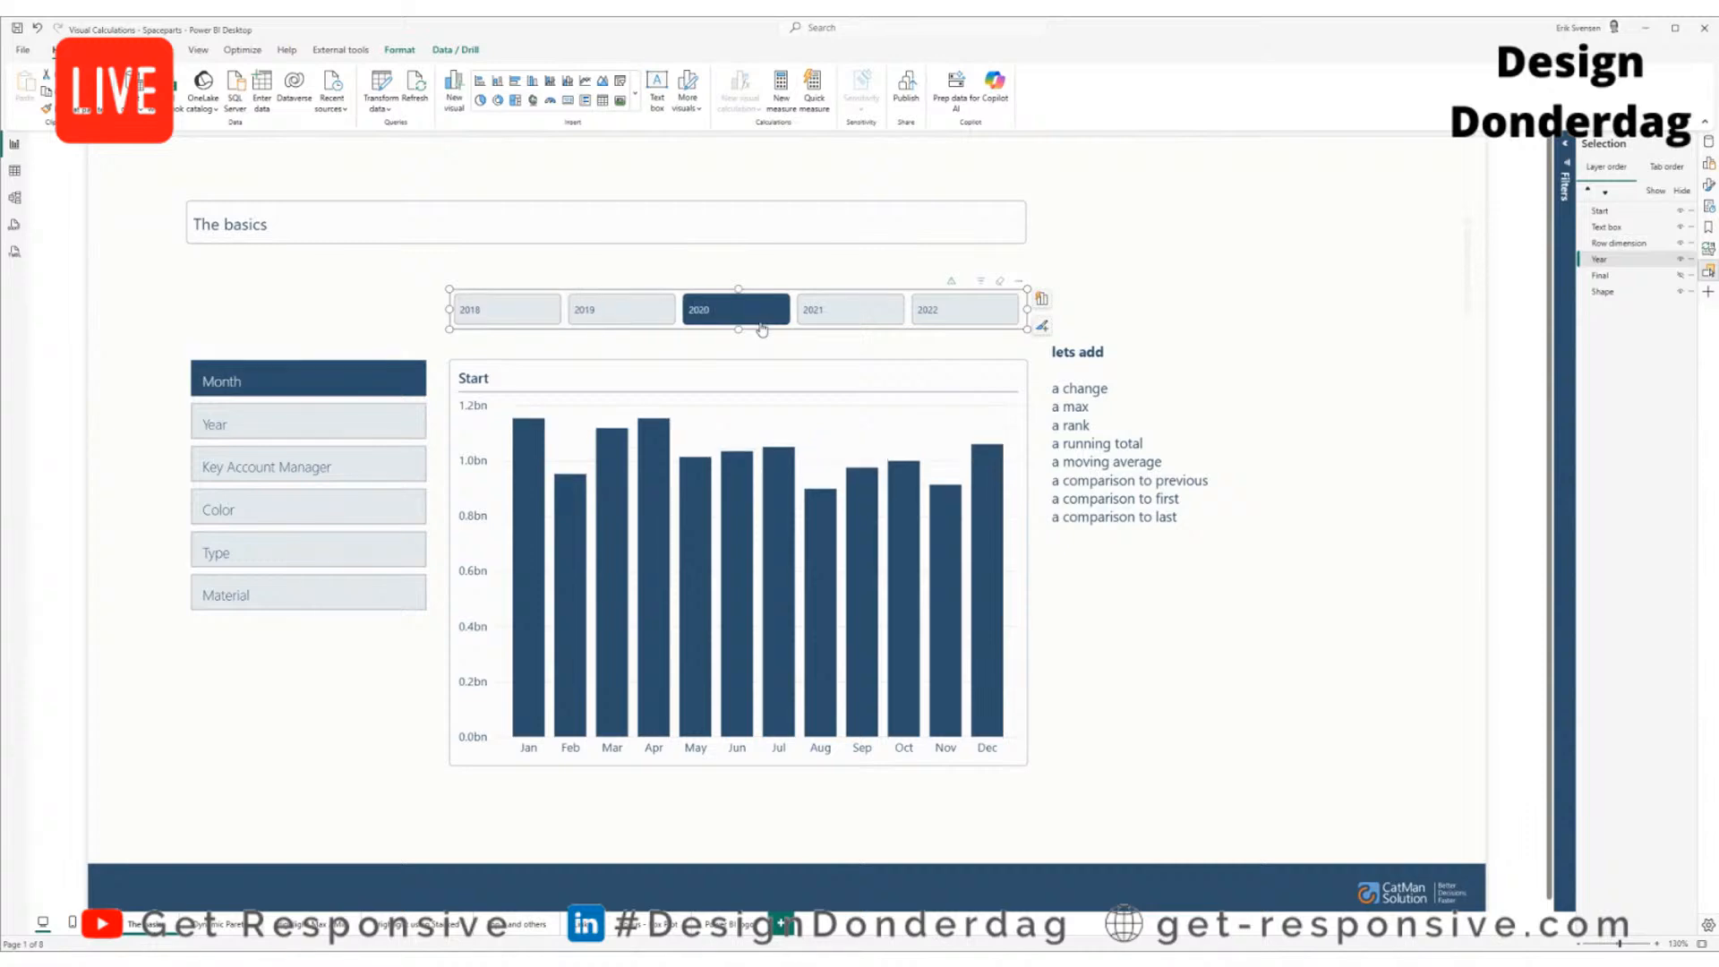
Step: Select the Start chart, bring up its build options, and examine the places that offer a new visual calculation
click(786, 375)
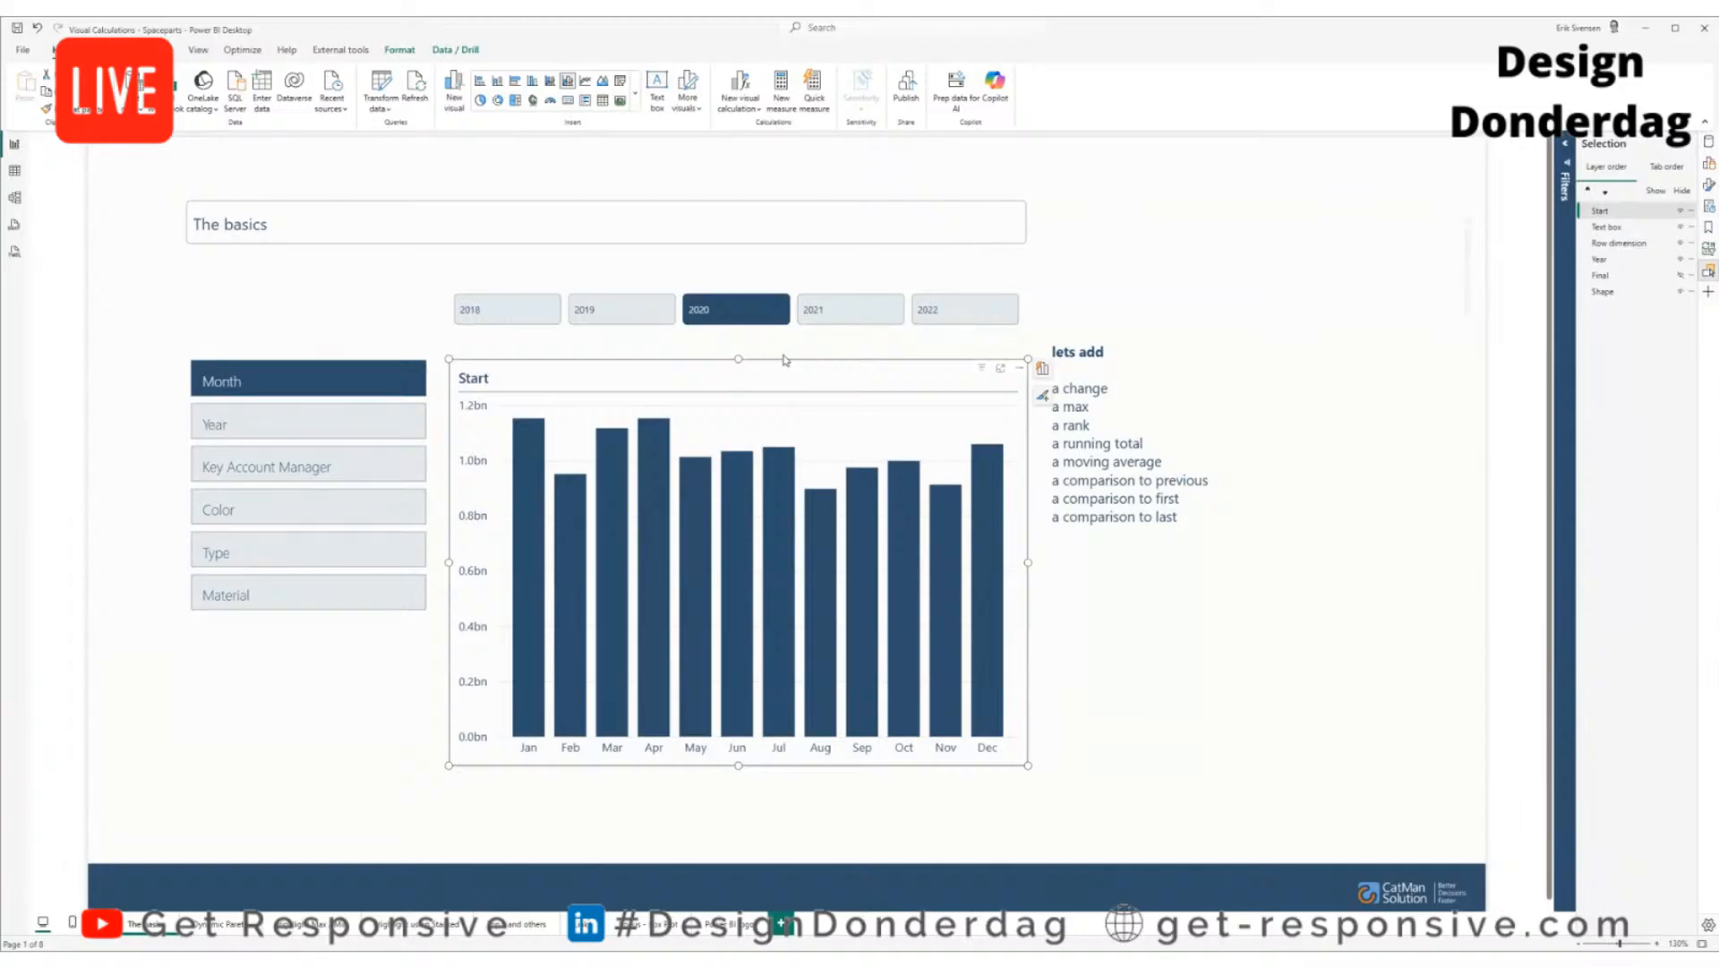
click(1708, 163)
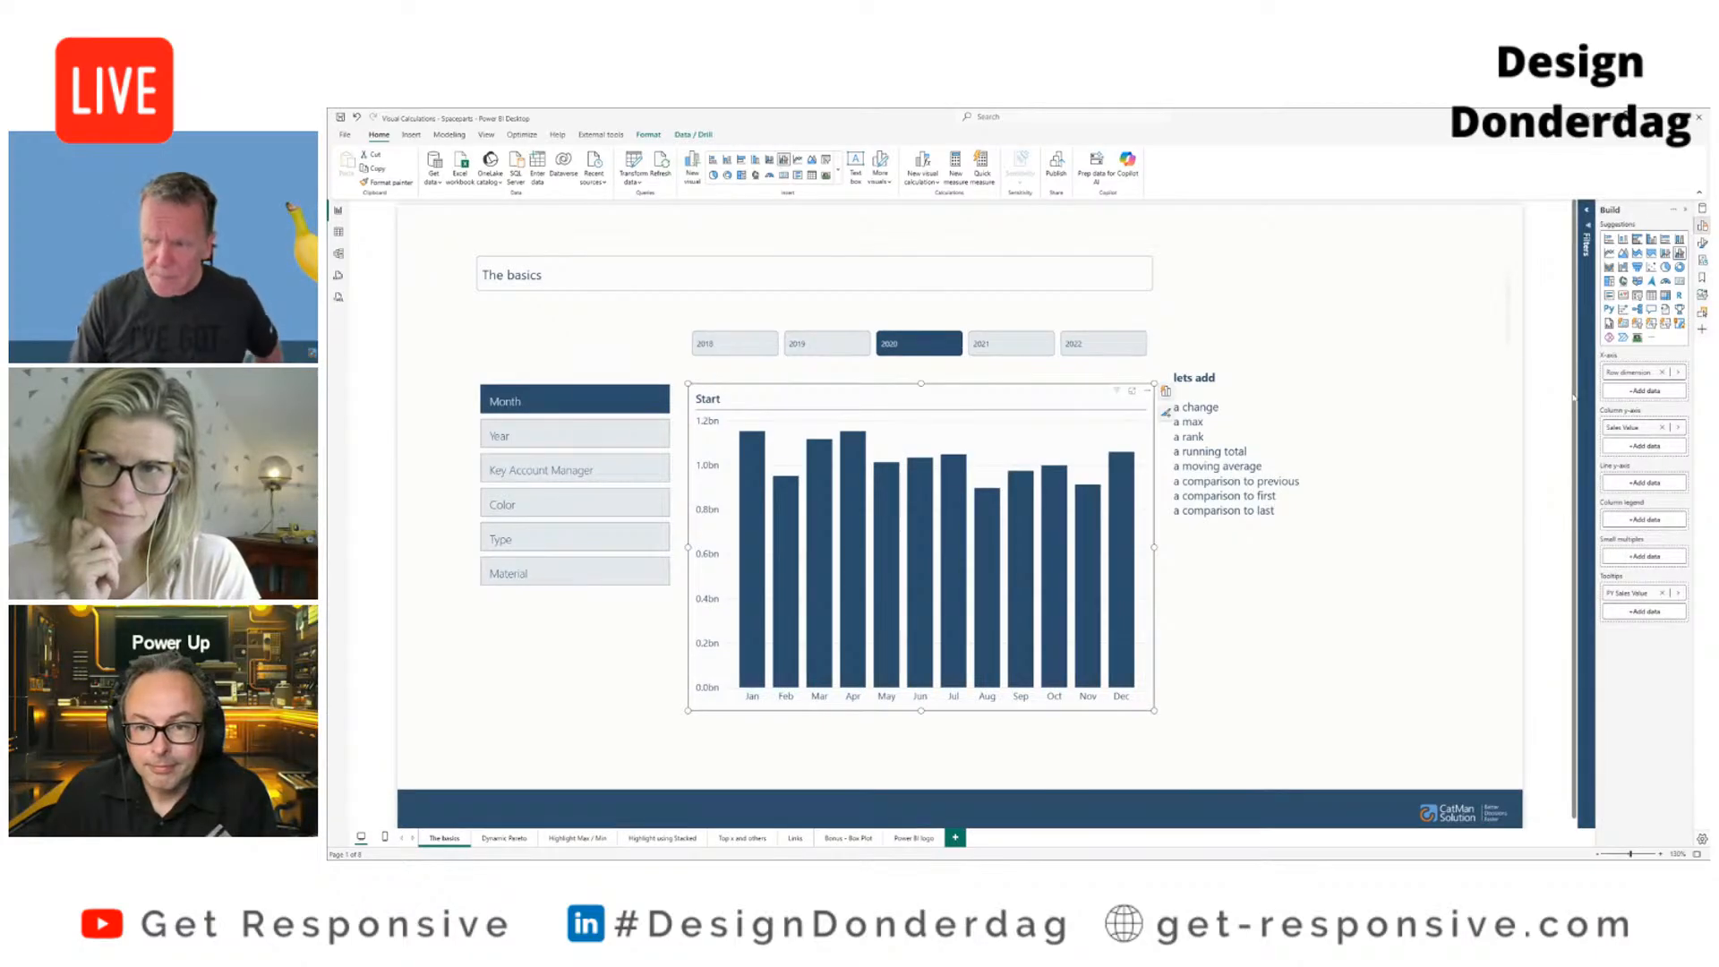
click(1622, 448)
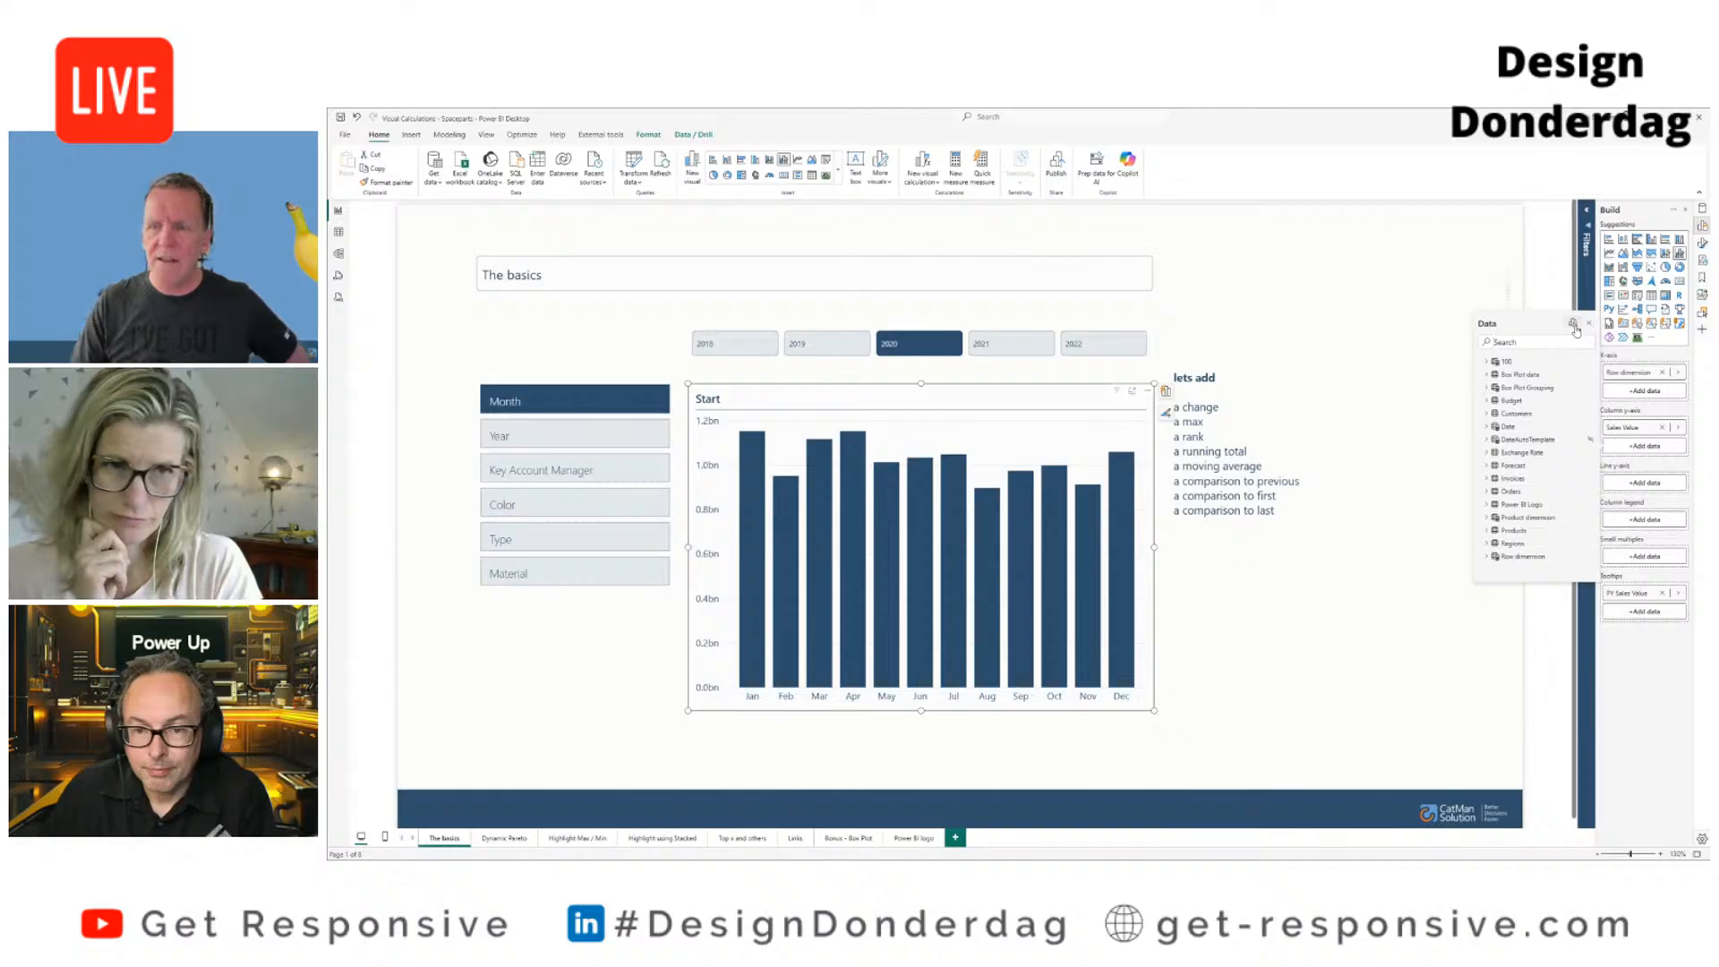
click(1147, 392)
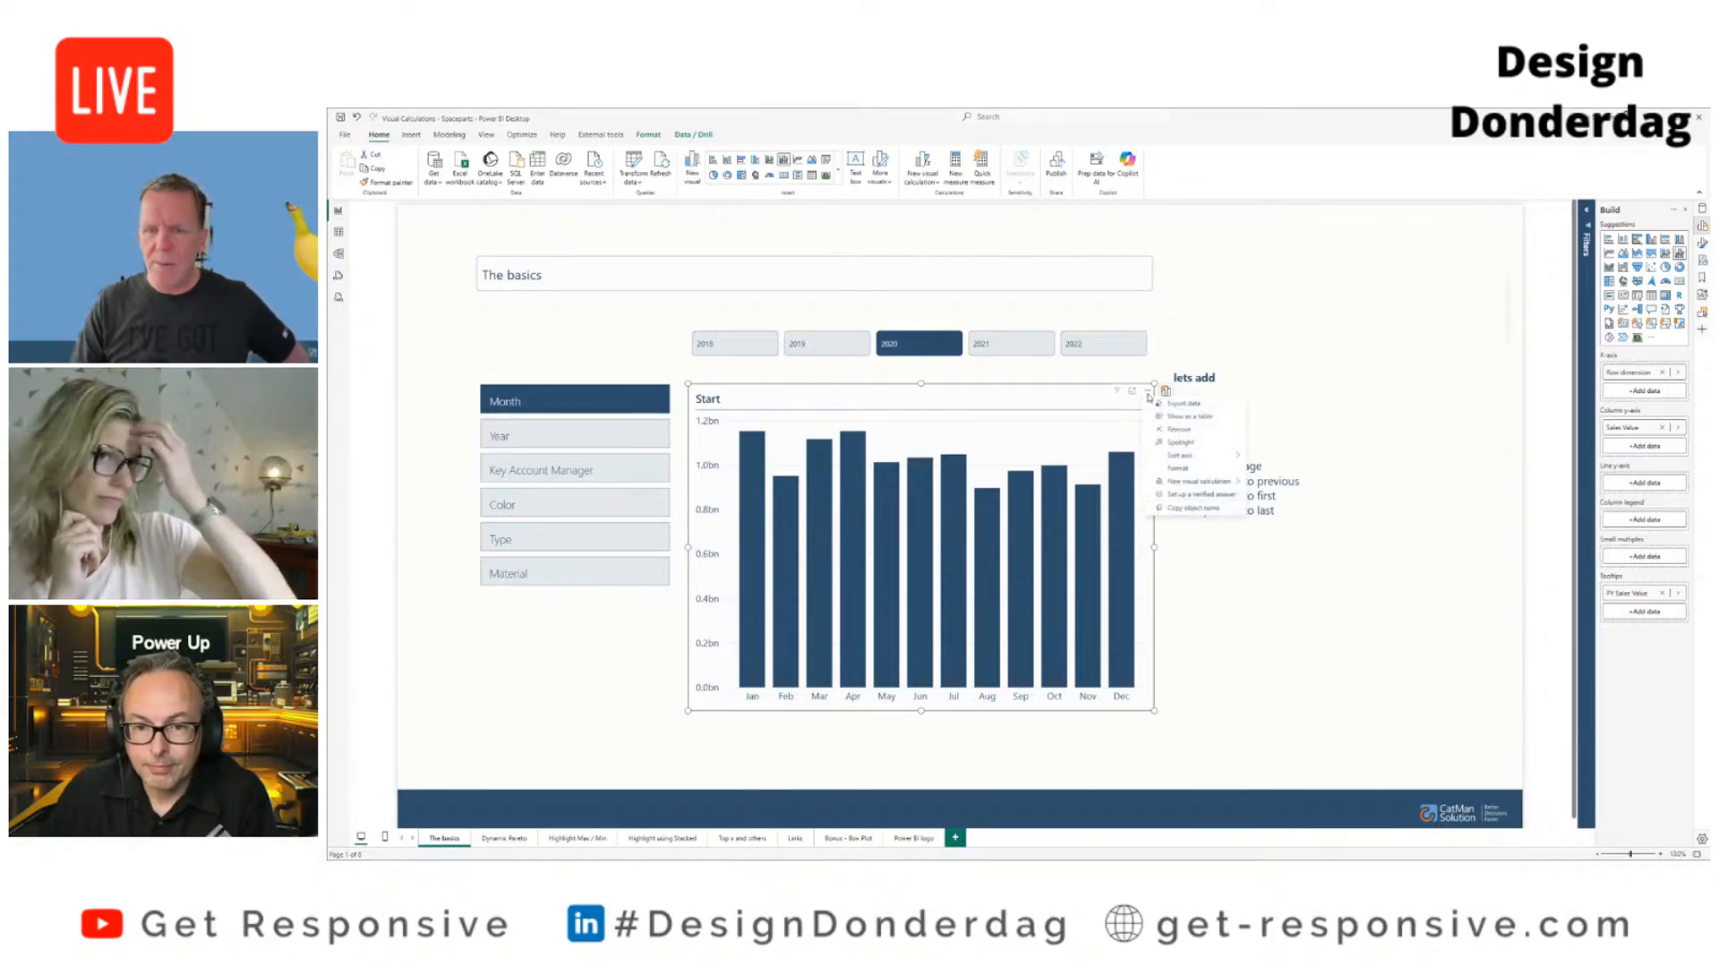
mouse_move(1172, 484)
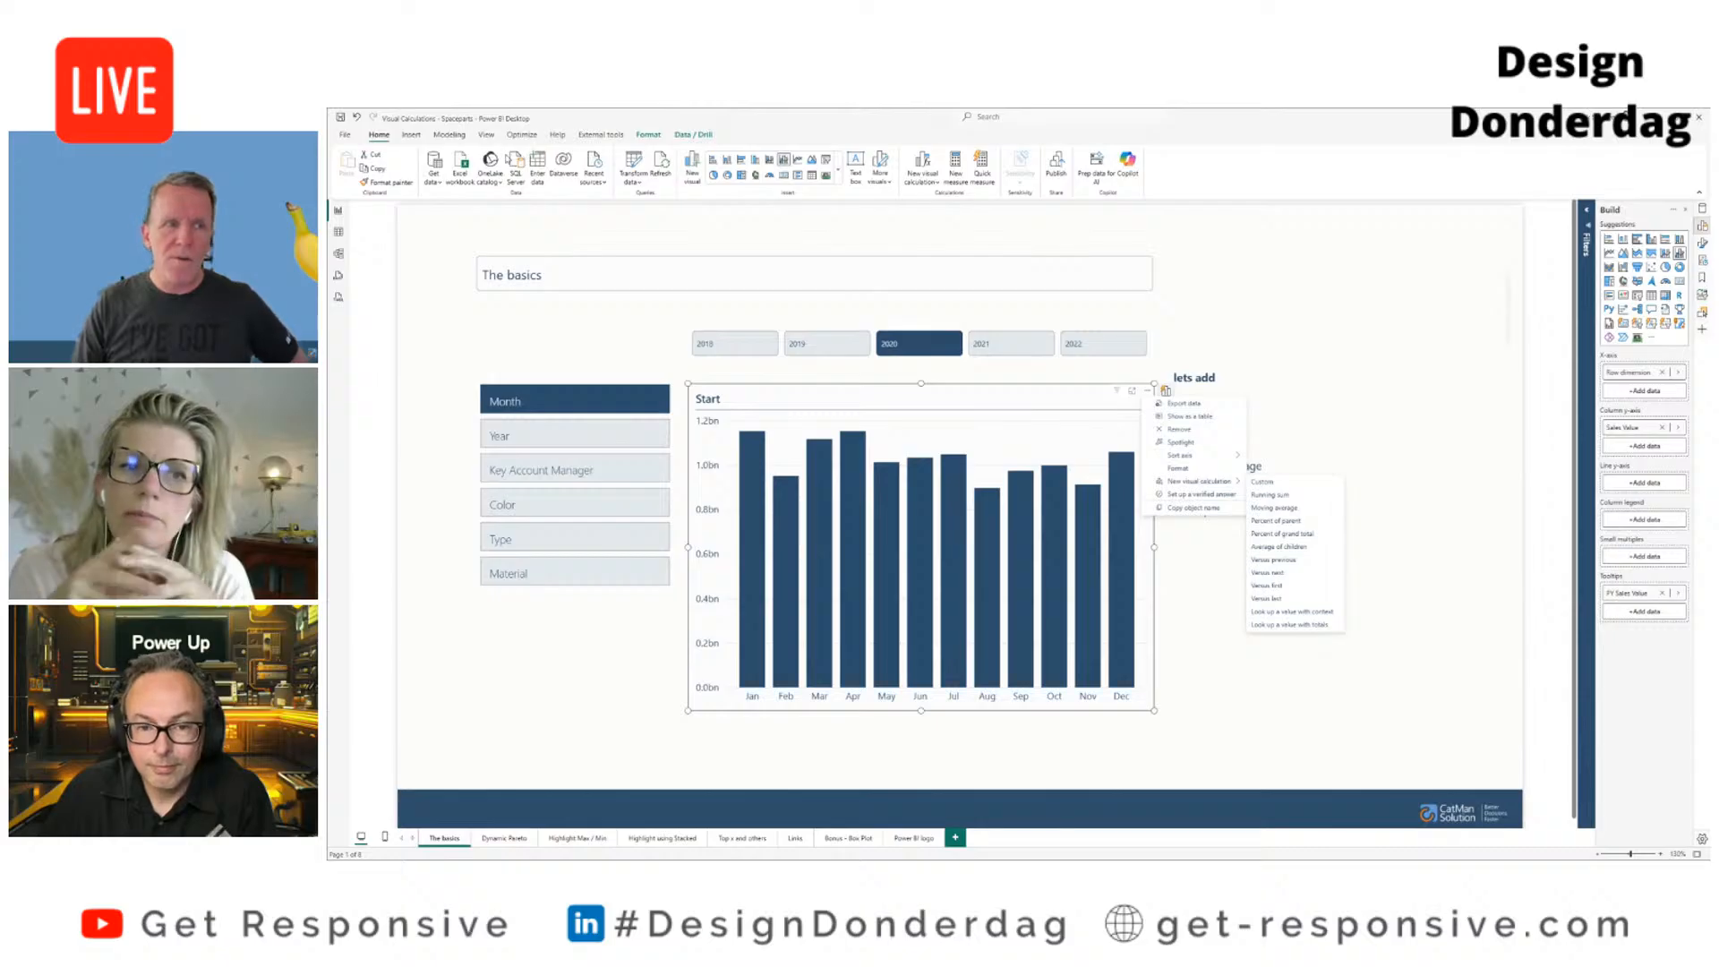
click(411, 134)
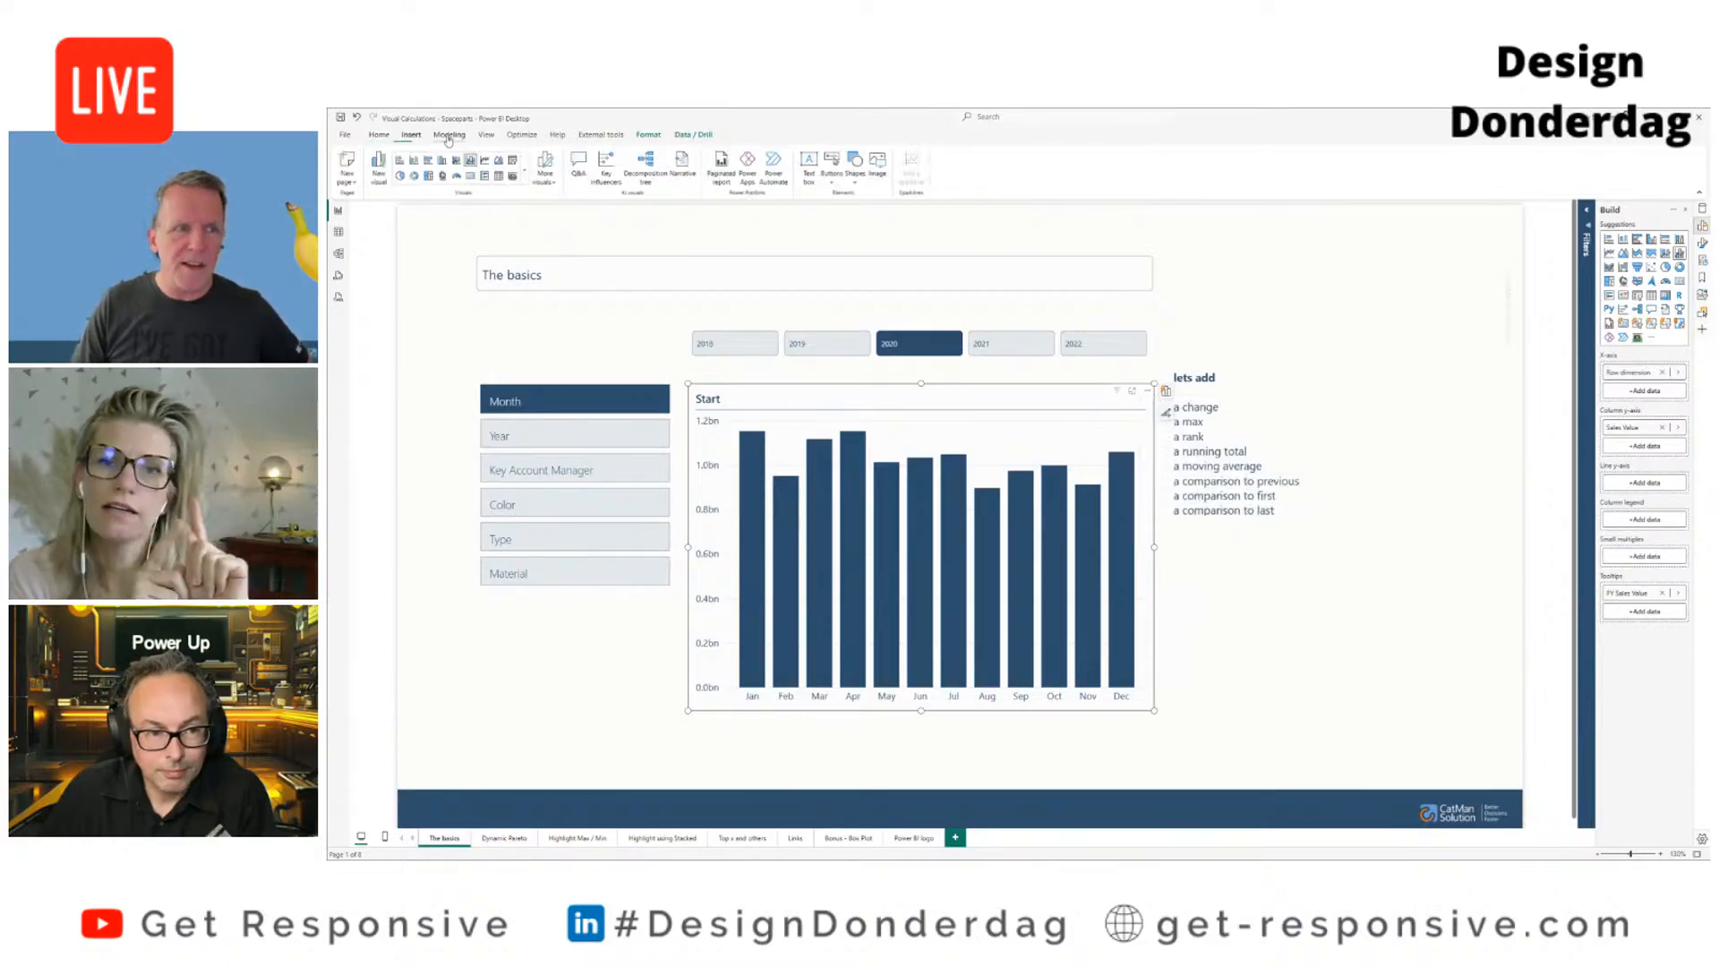
click(448, 137)
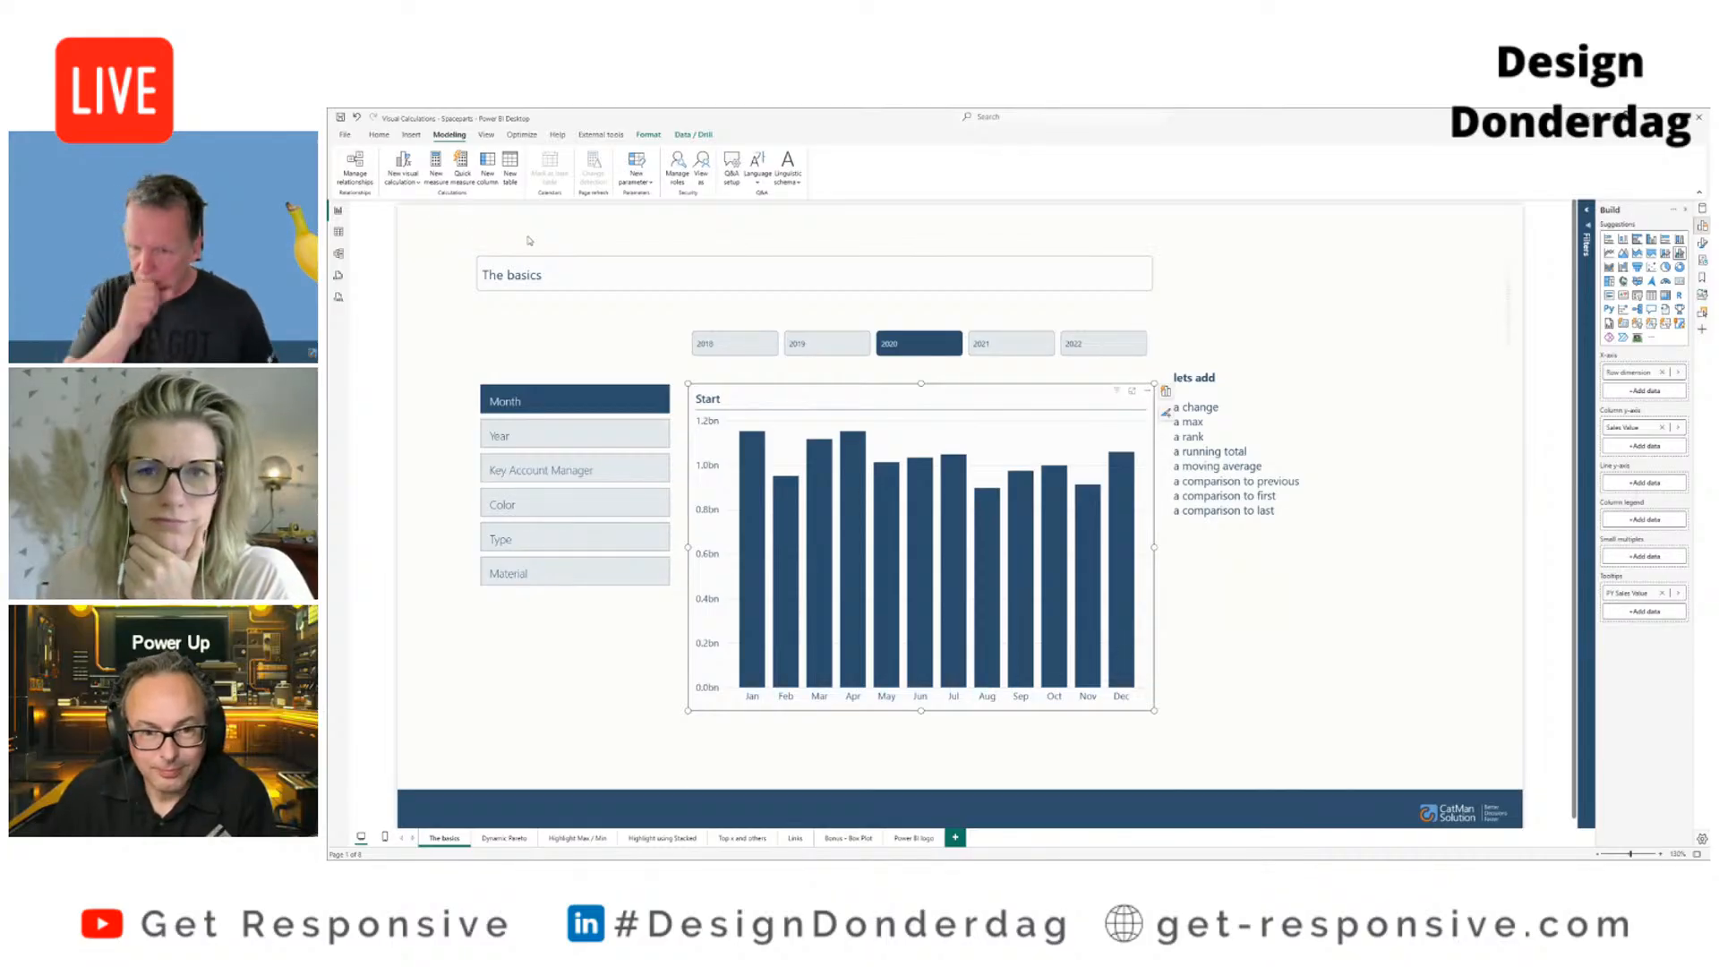
scroll(736, 248, down, 1)
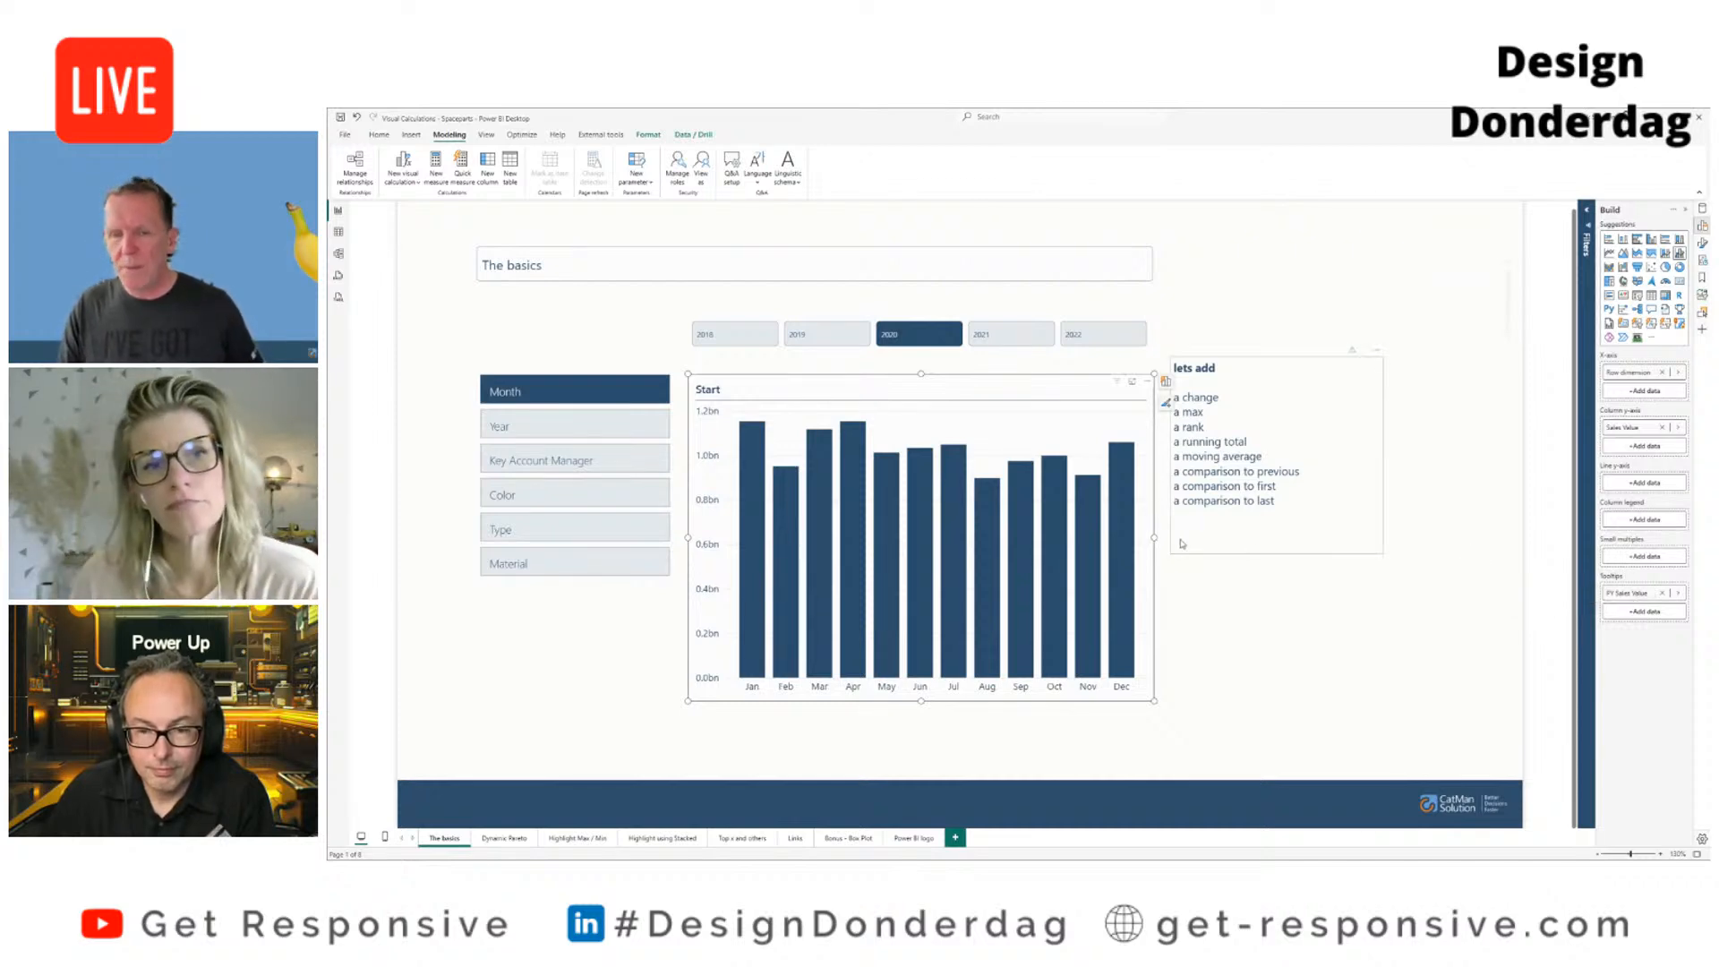
mouse_move(1088, 546)
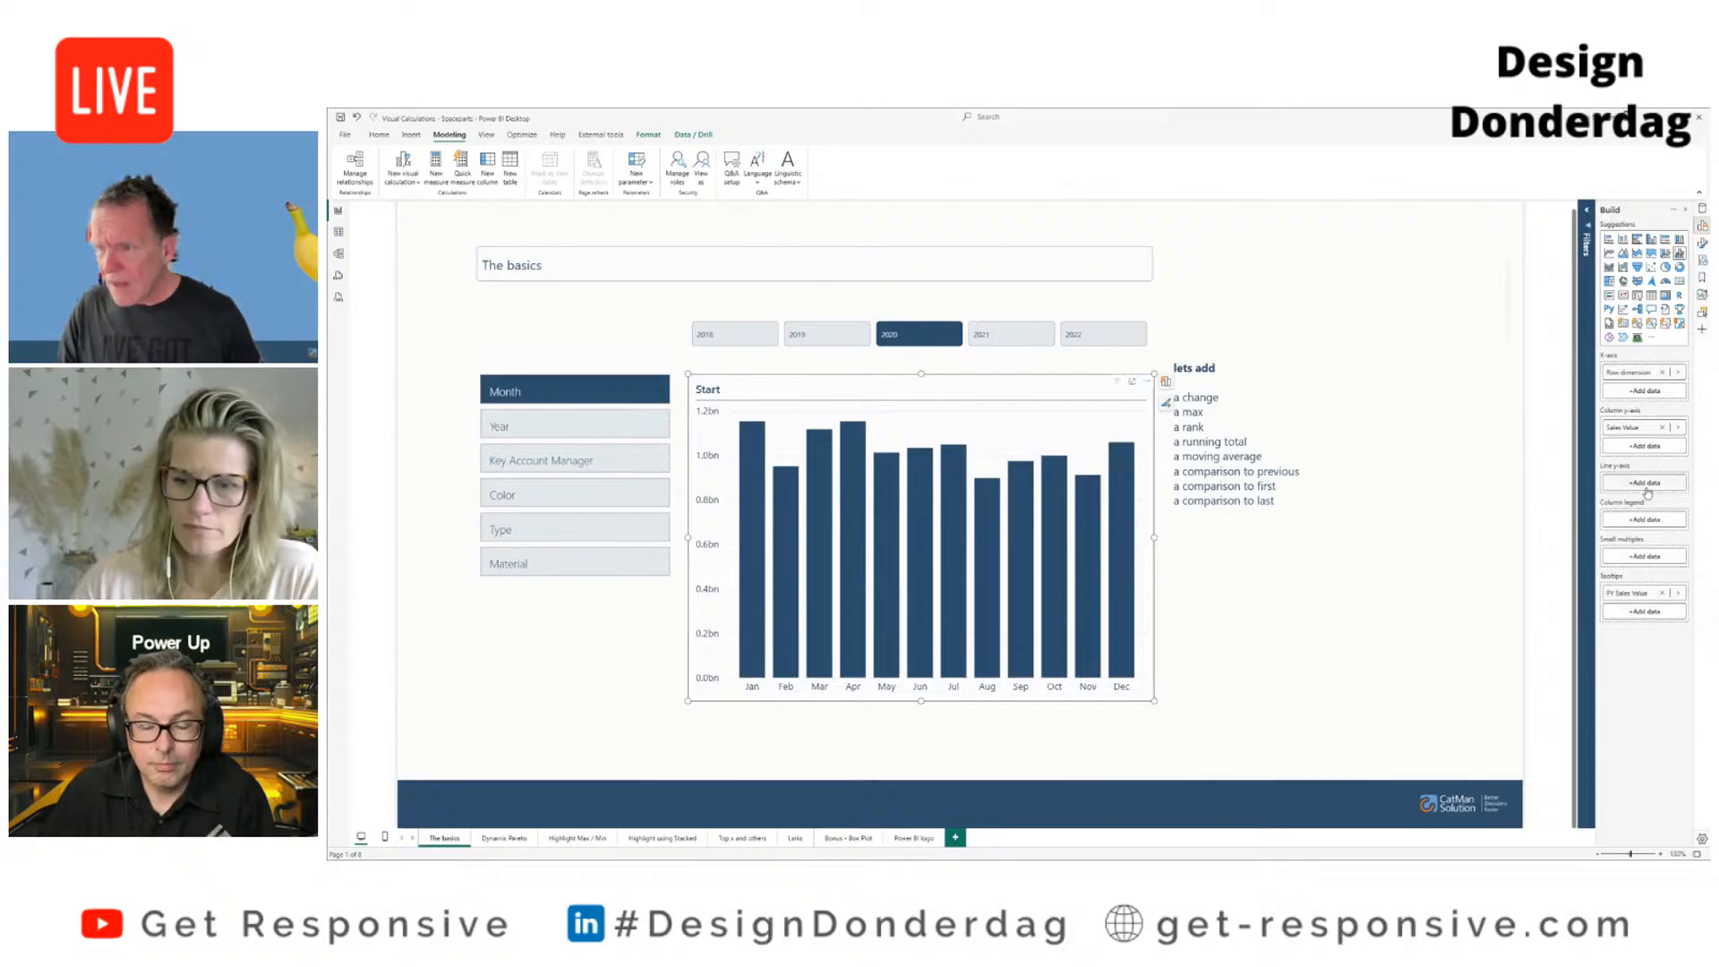
Step: Add the visual calculation Change = [Sales Value] - [PY Sales Value] to the Start chart's column y-axis and hide Sales Value from the visual
click(1658, 456)
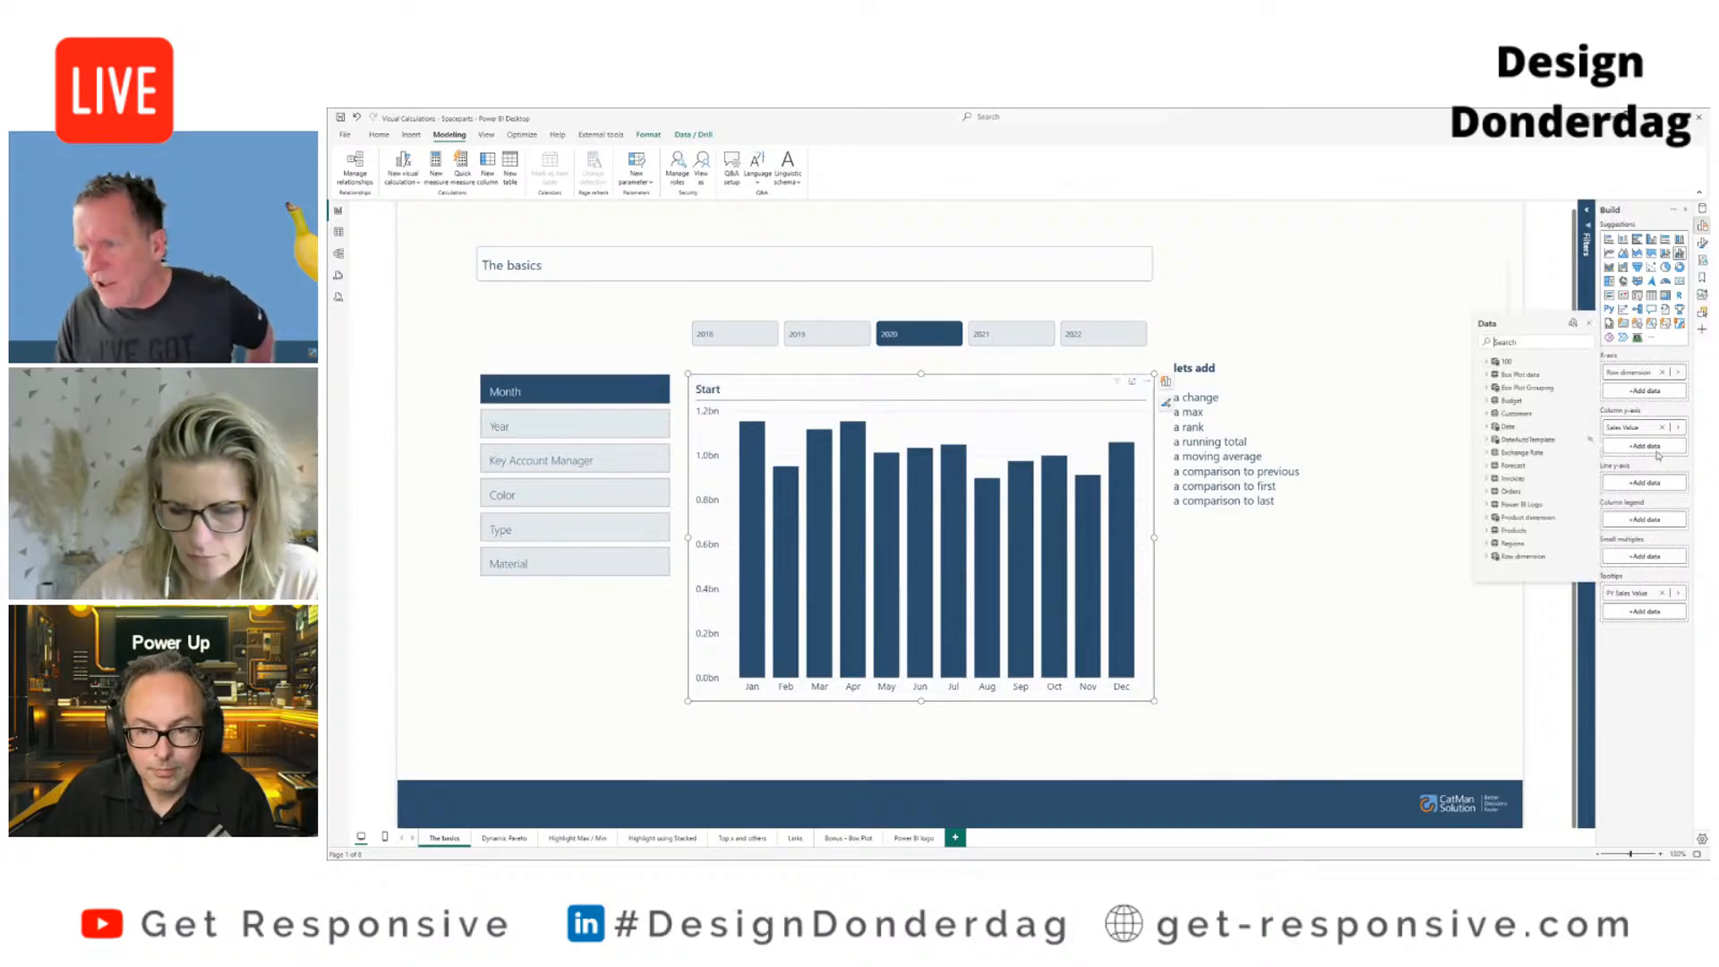
click(1573, 324)
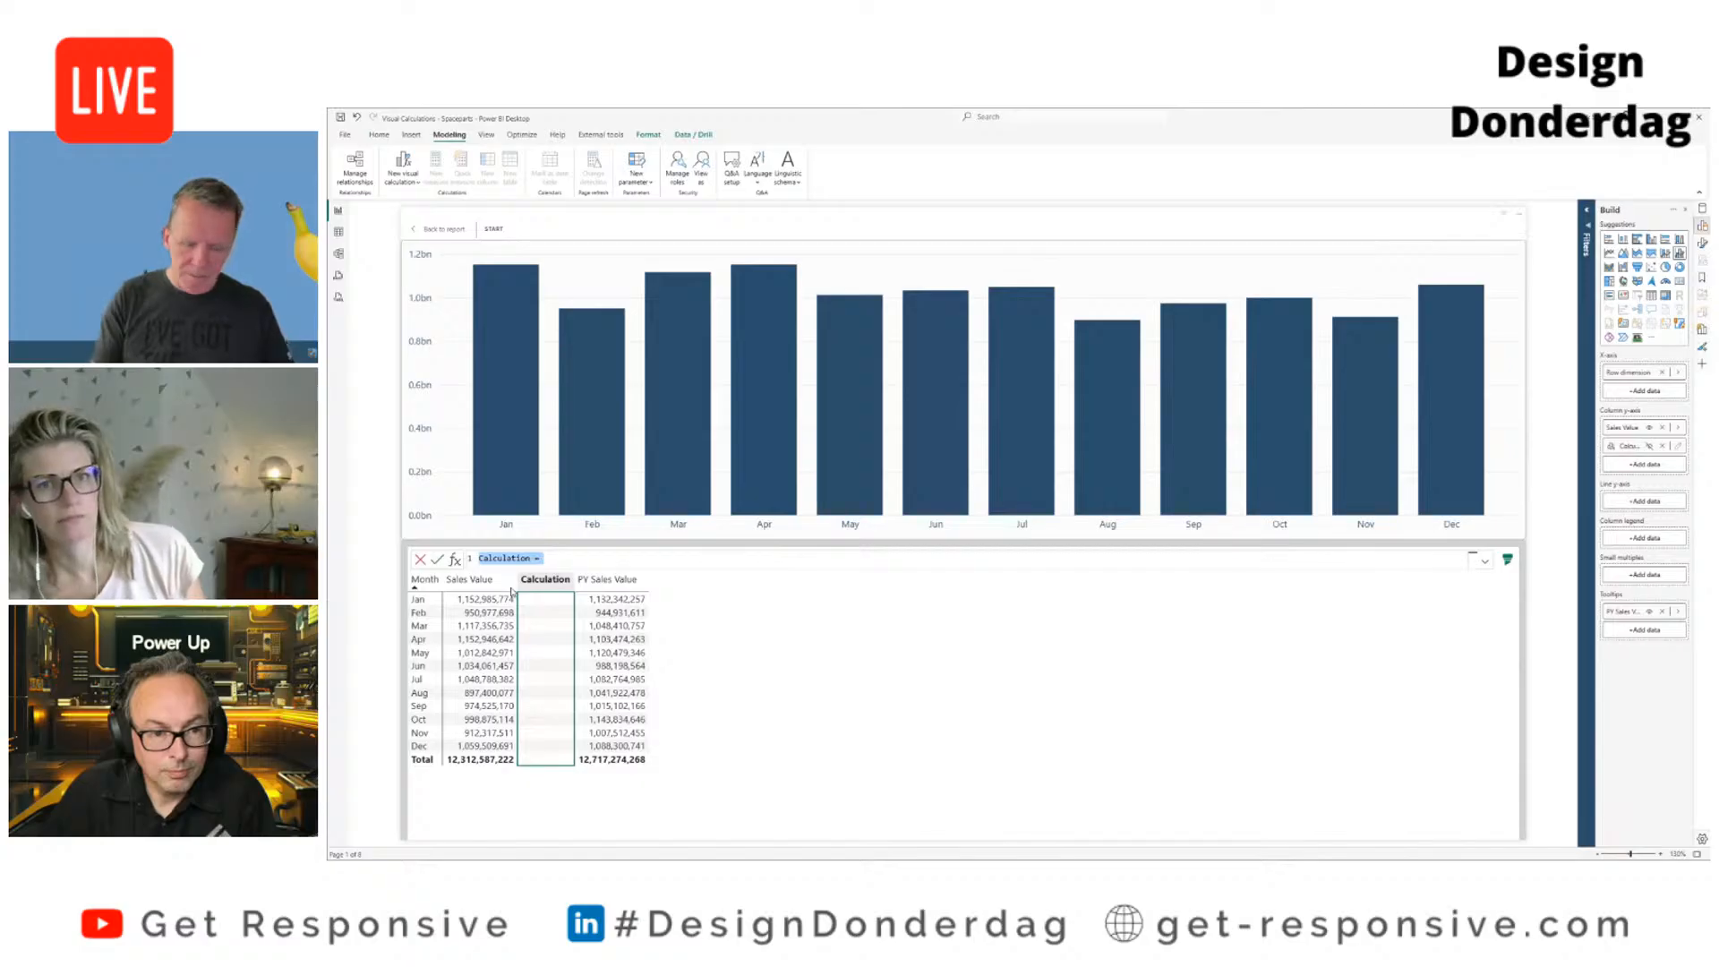
text(Chang)
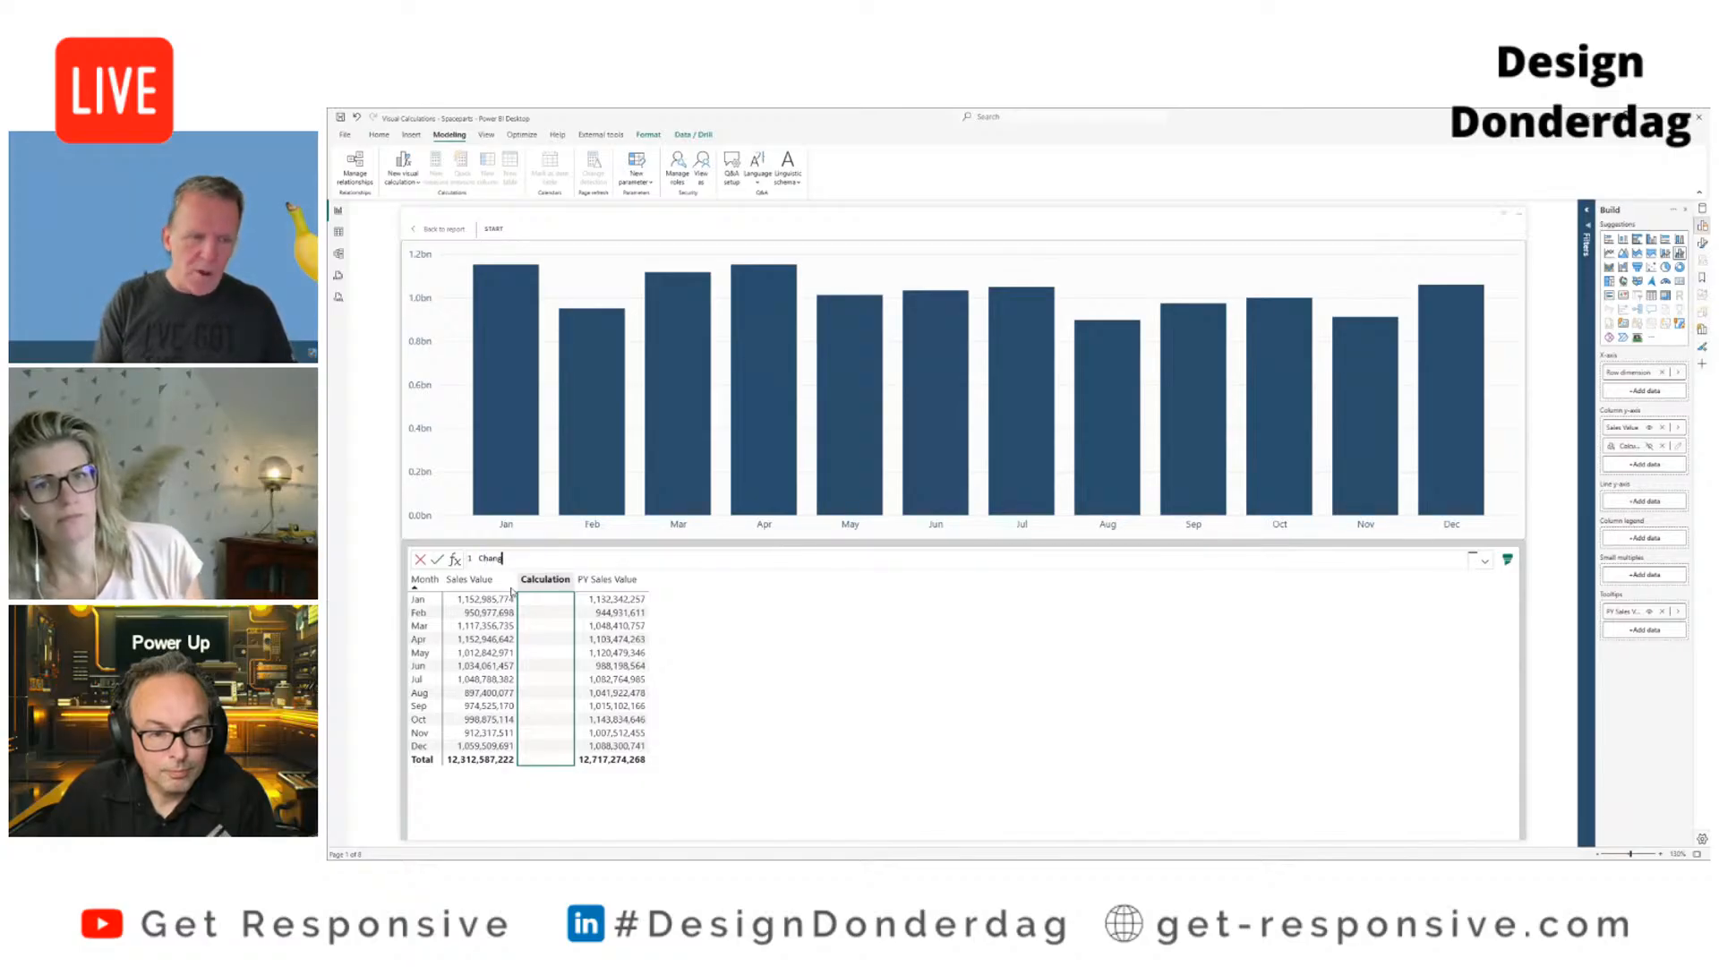
text(e = )
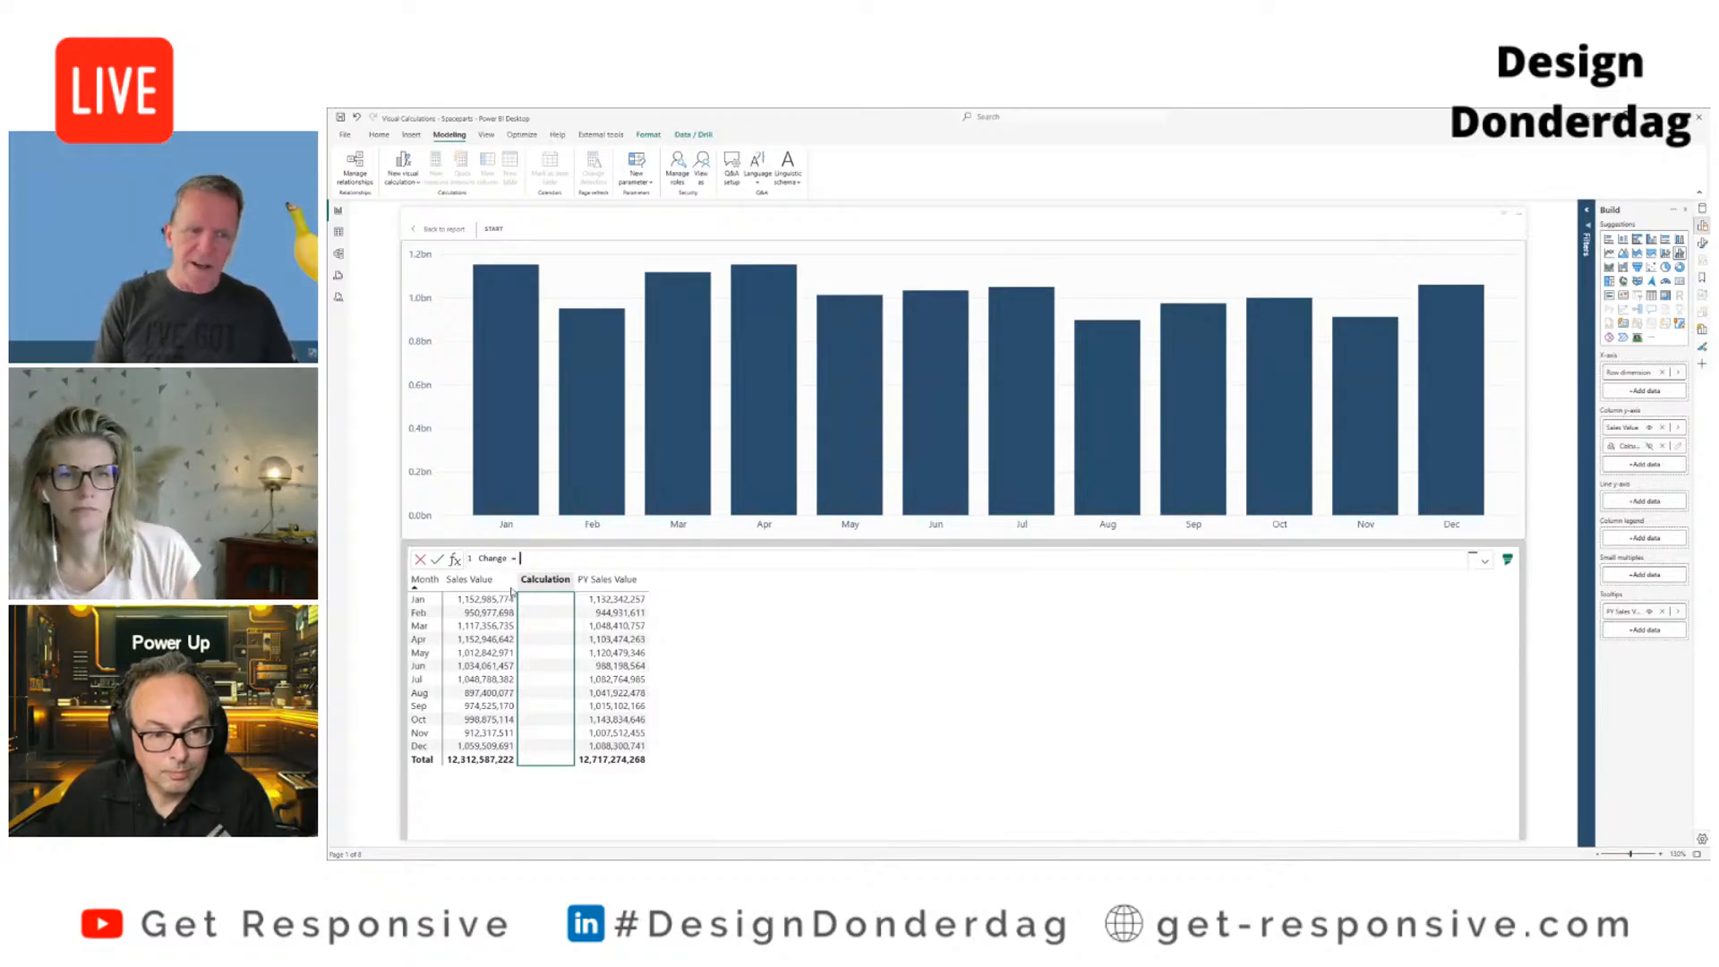
text([)
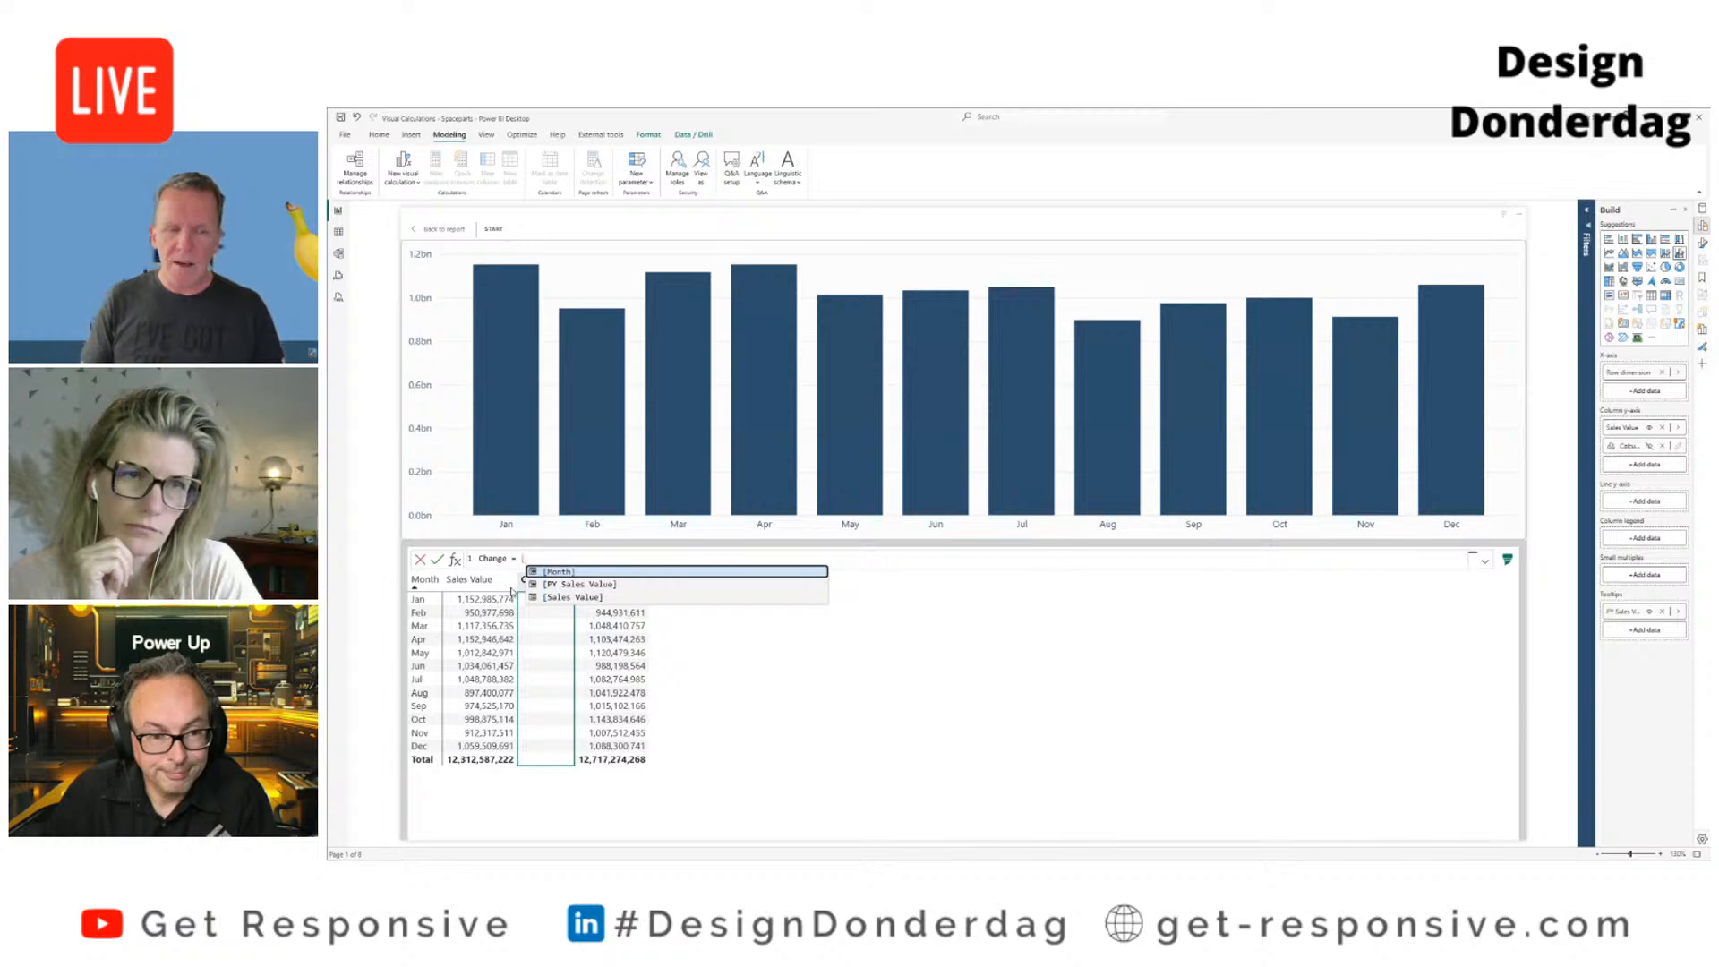
key(Down)
key(Down)
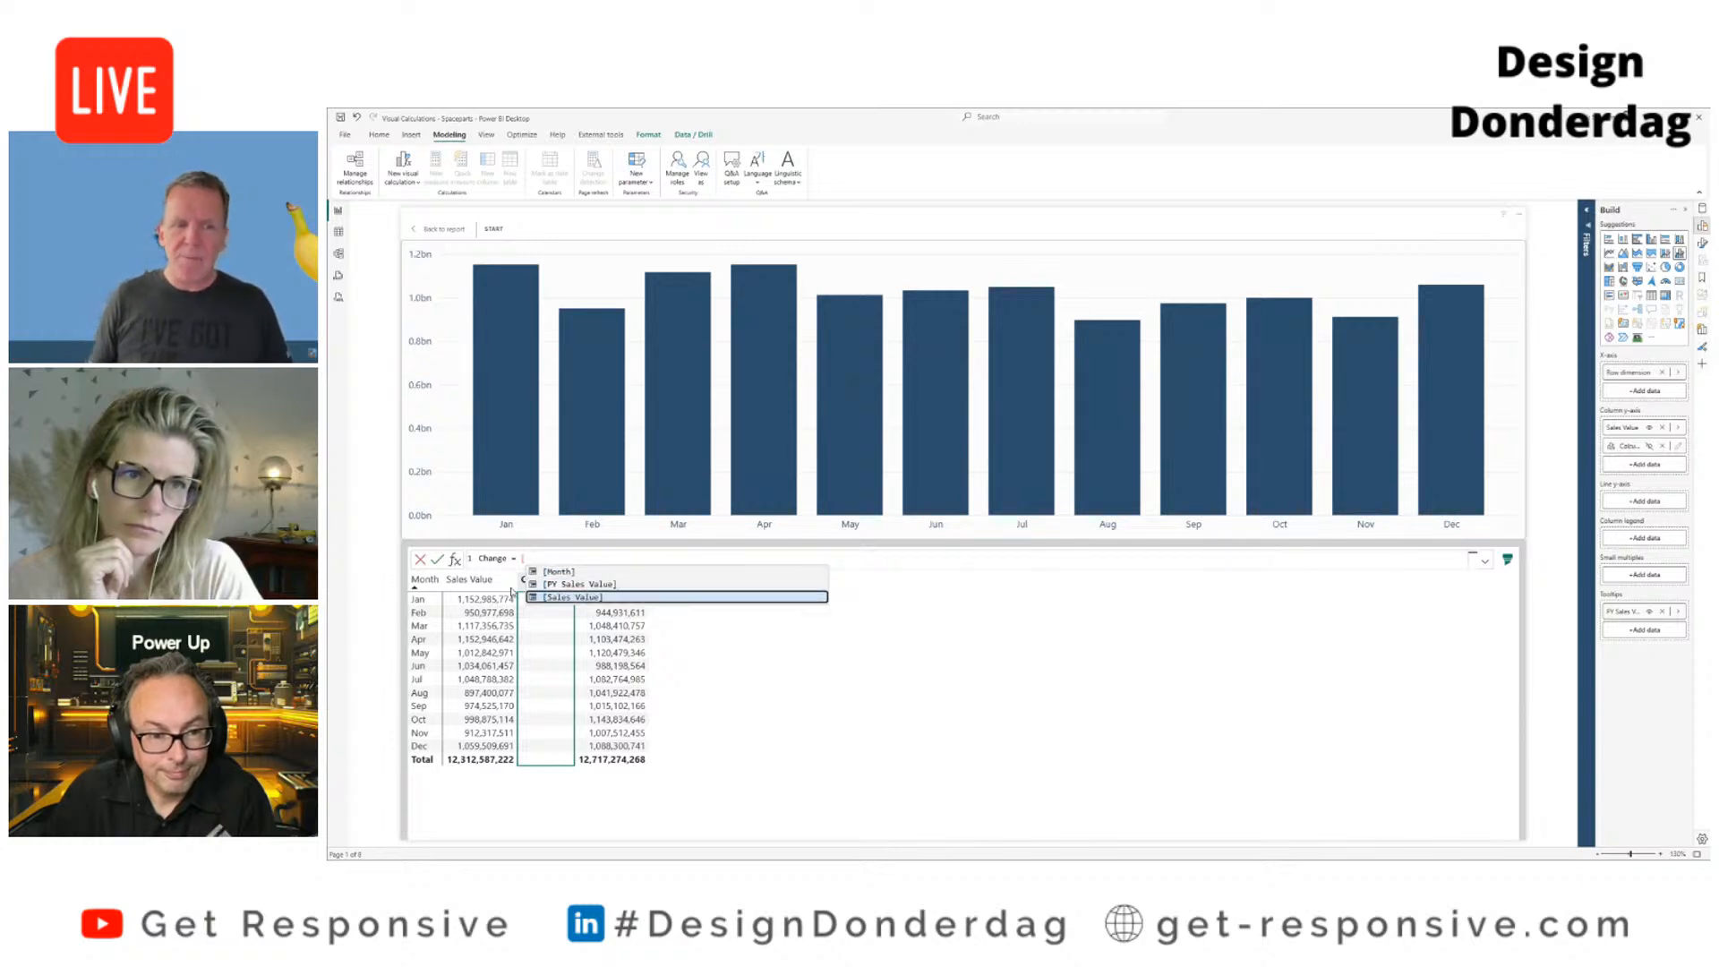
key(Tab)
text(-)
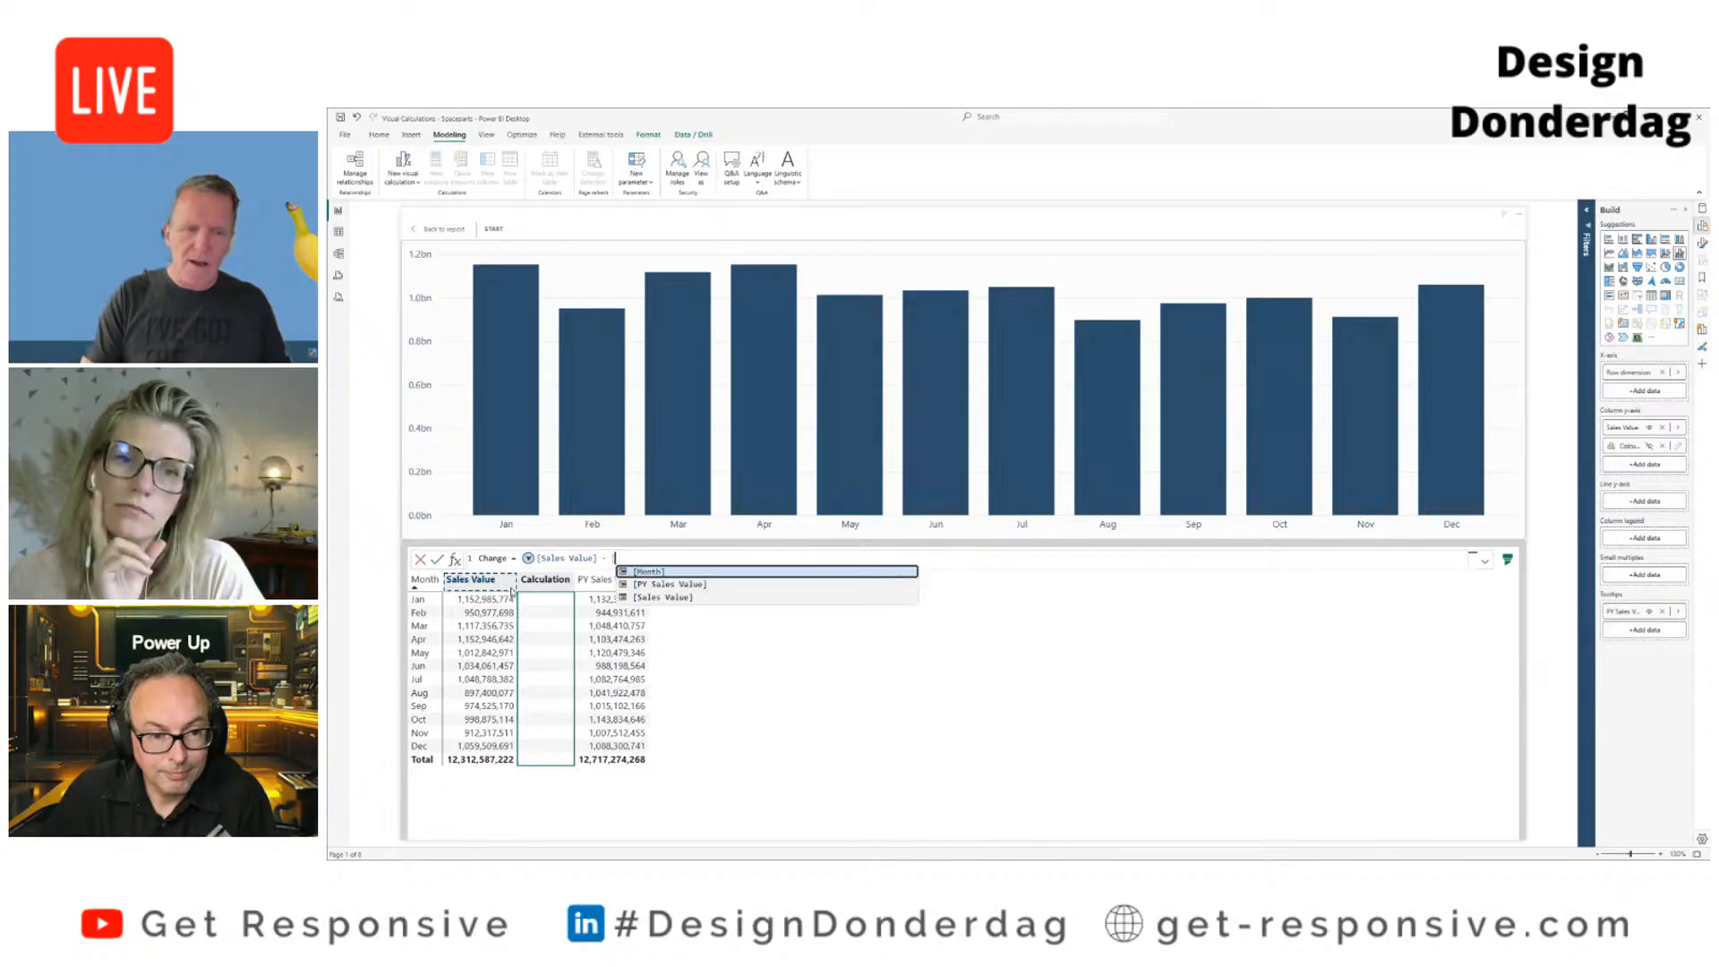
key(Down)
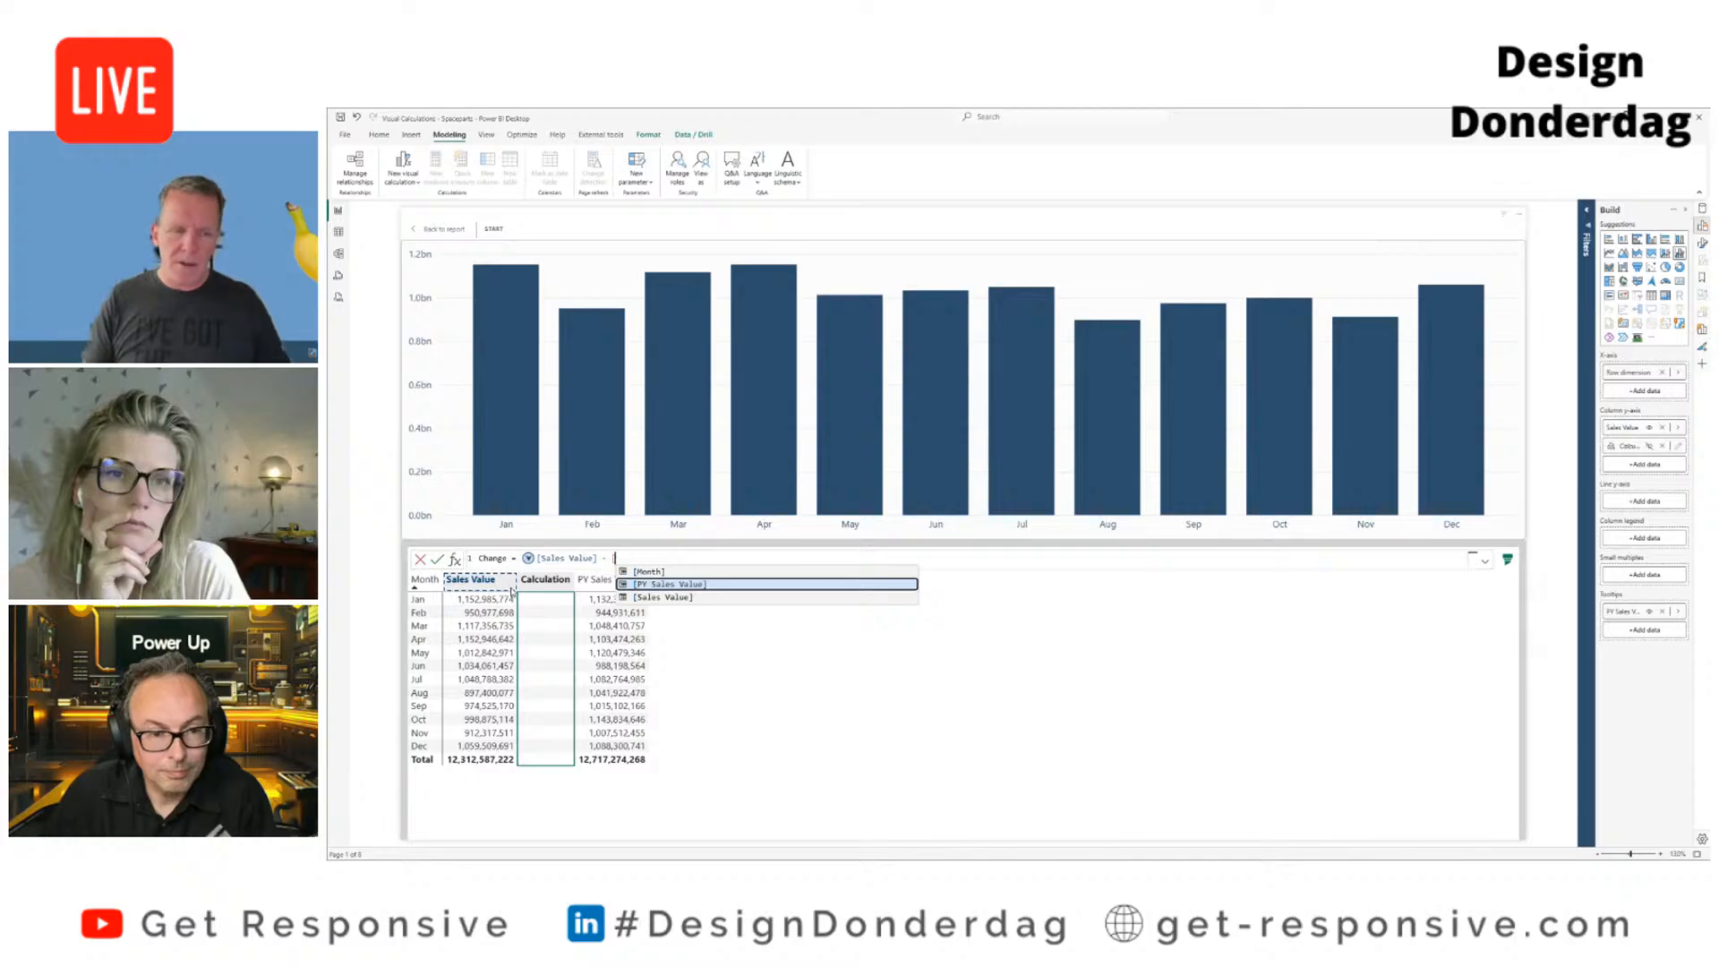
key(Tab)
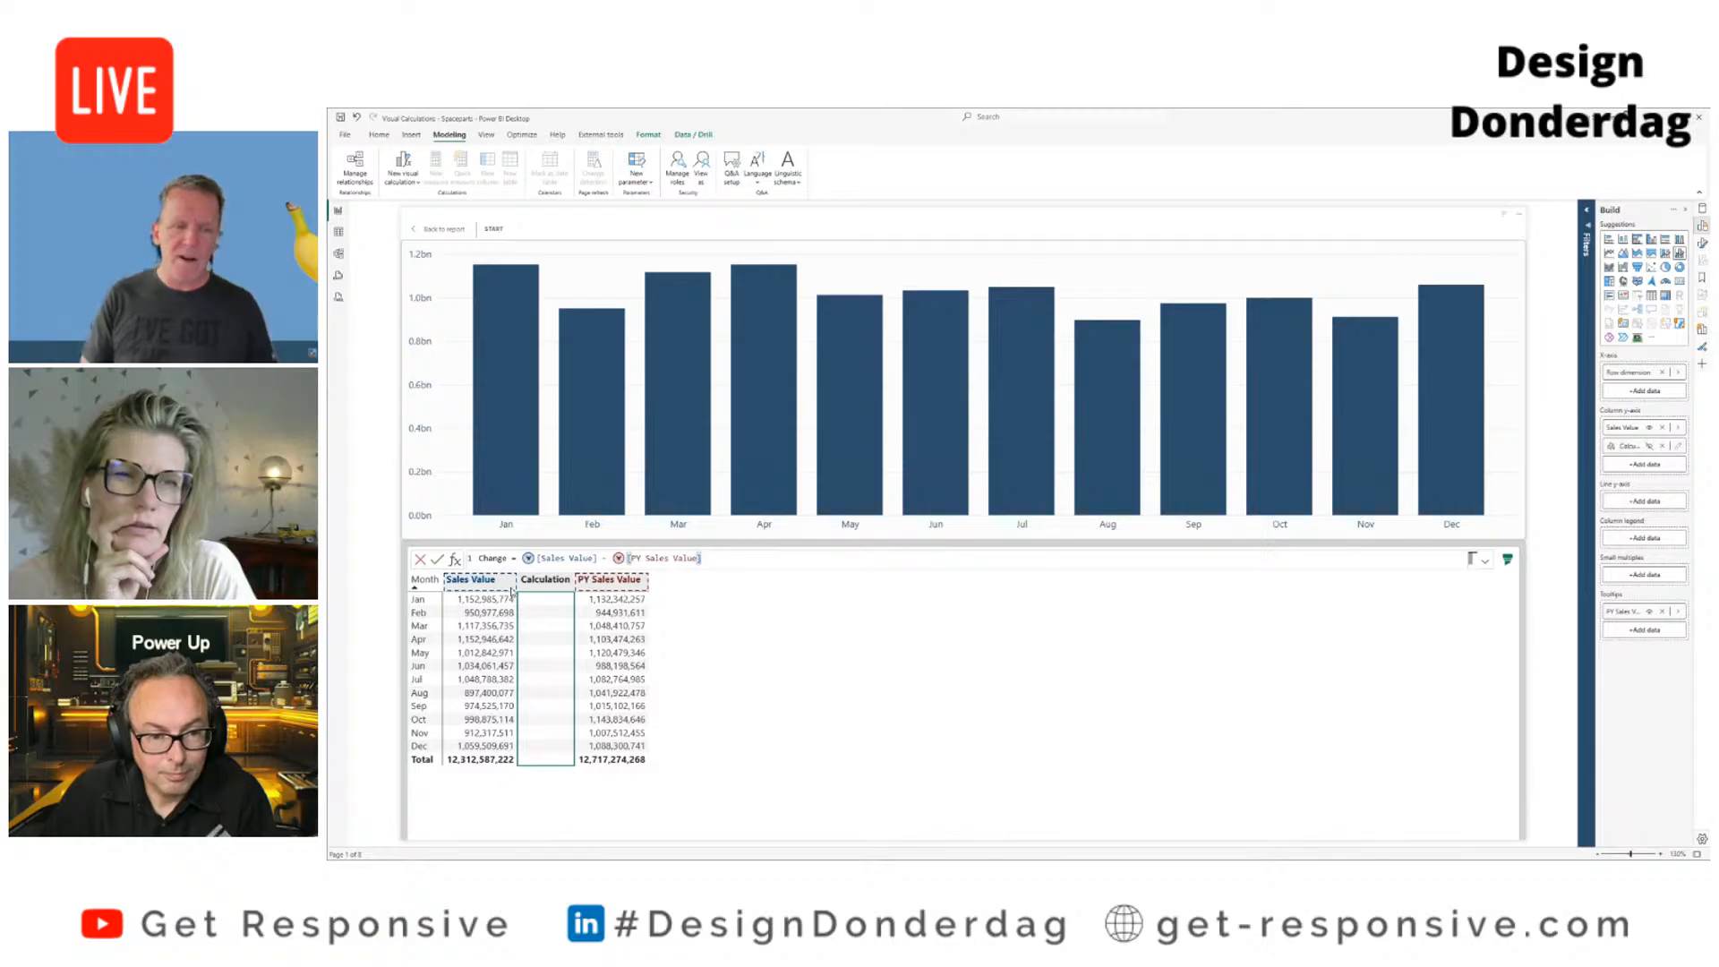
key(Return)
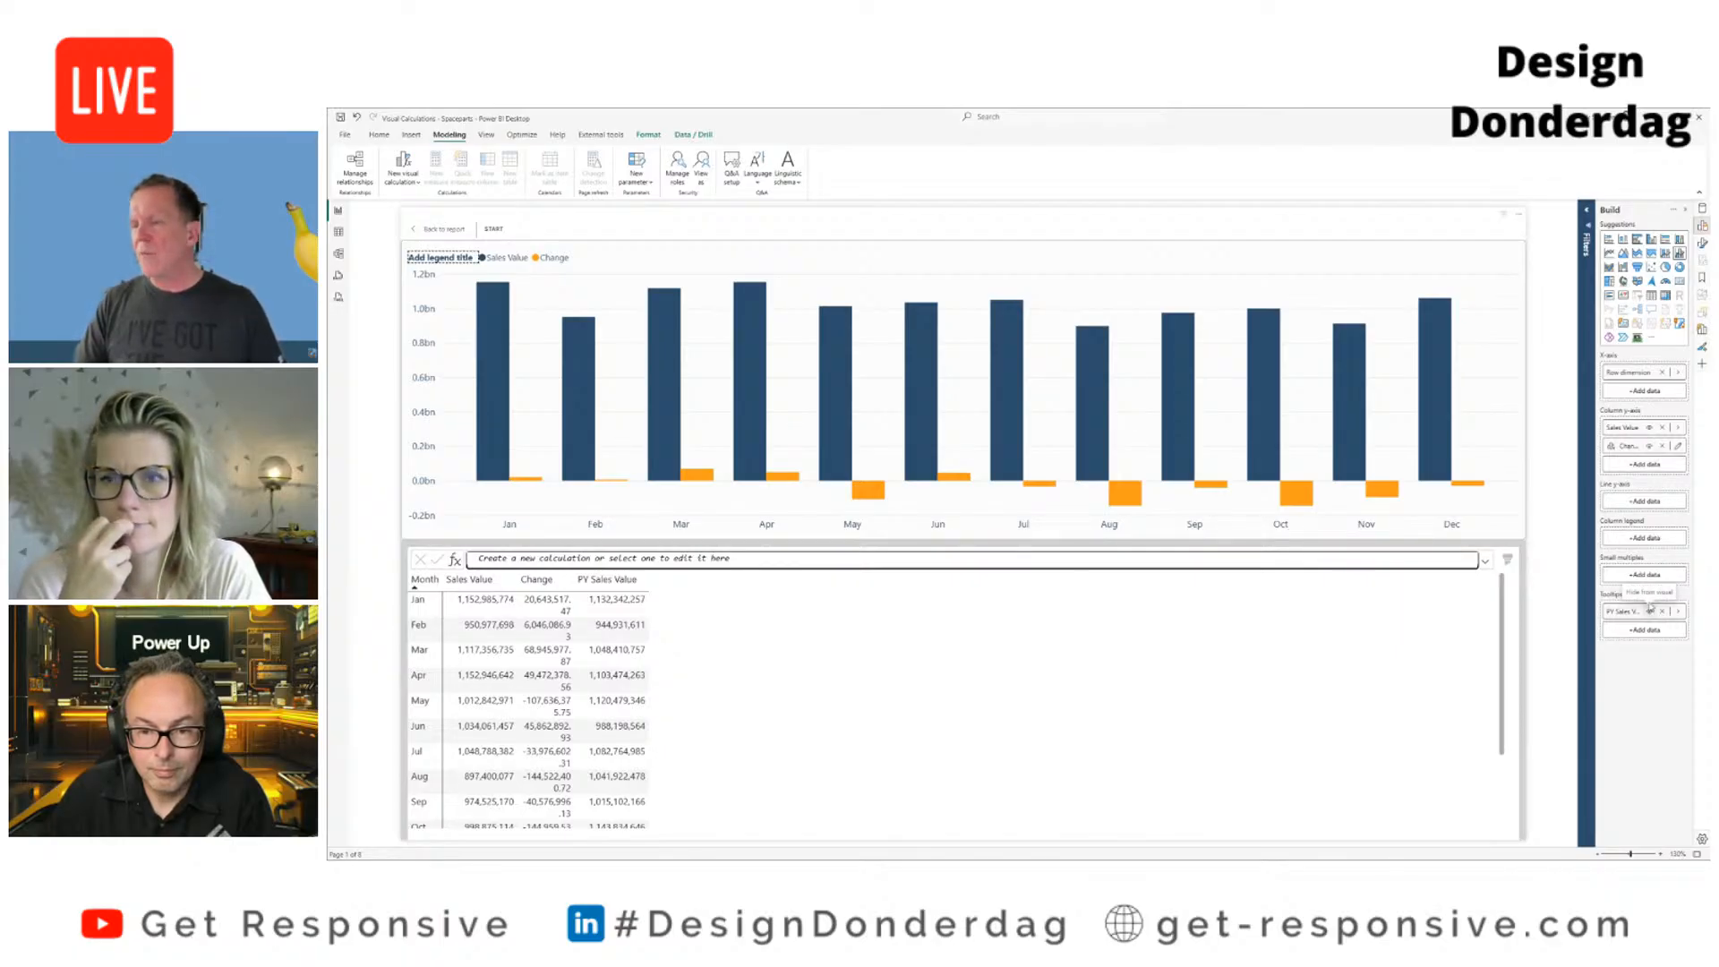
click(1651, 430)
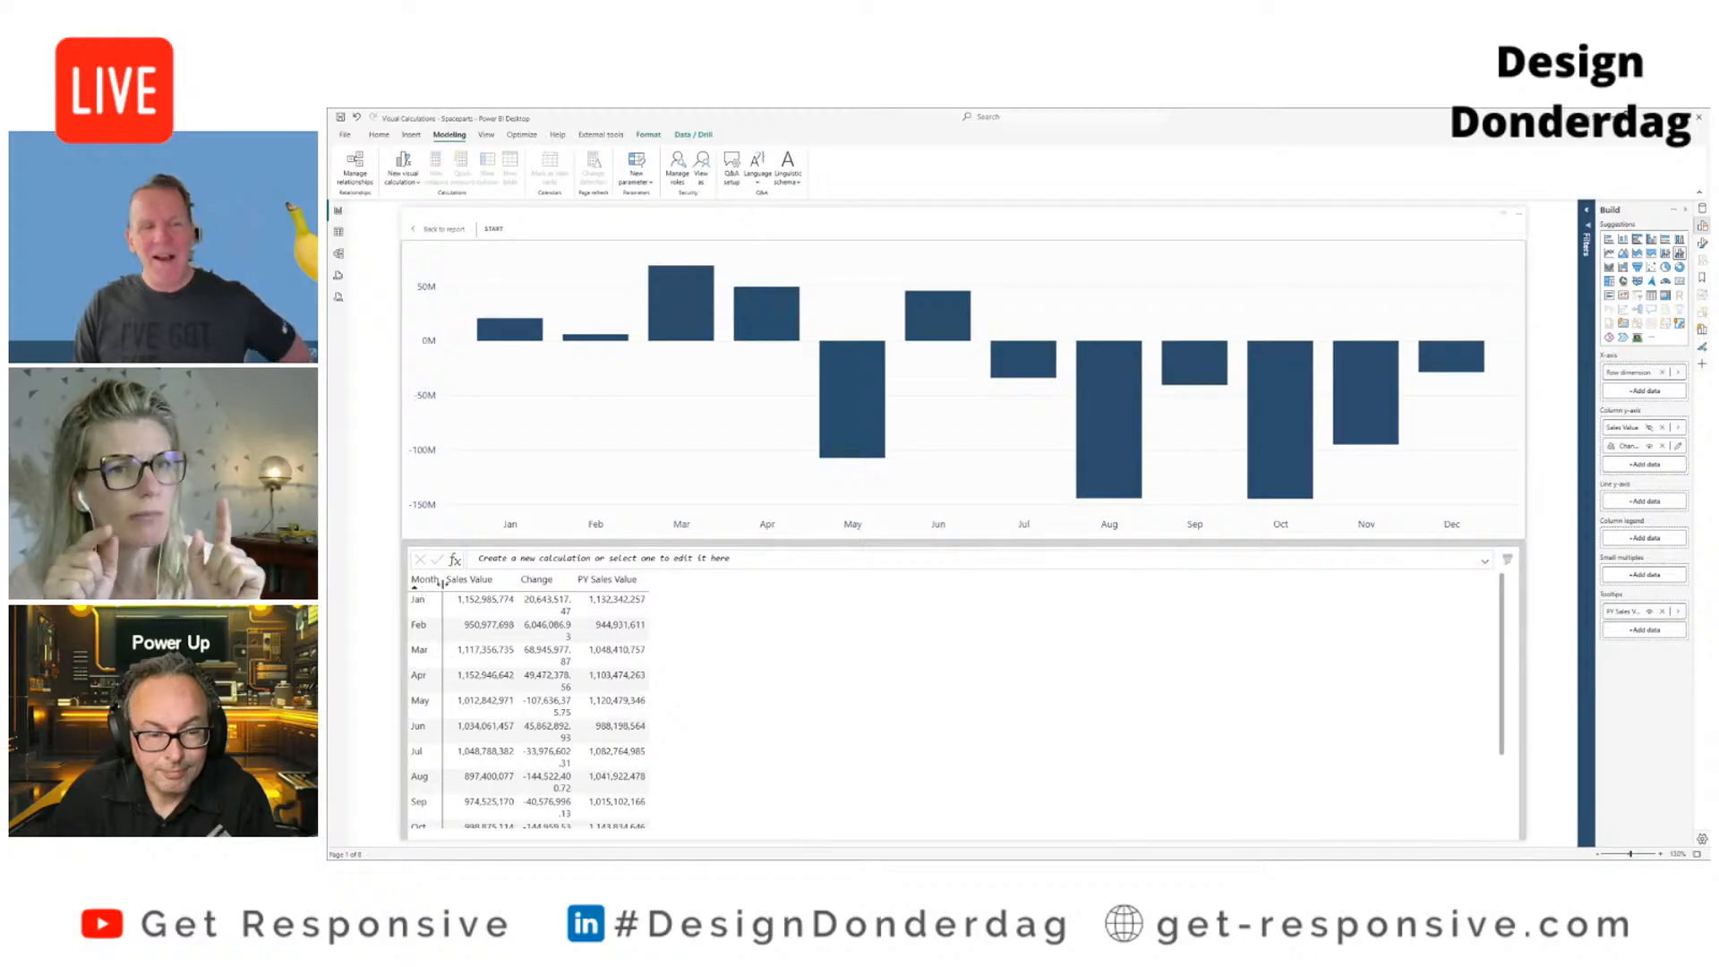
Step: Inspect the Change formula by switching its column-reference highlighting off and on, and return to the report
click(1671, 448)
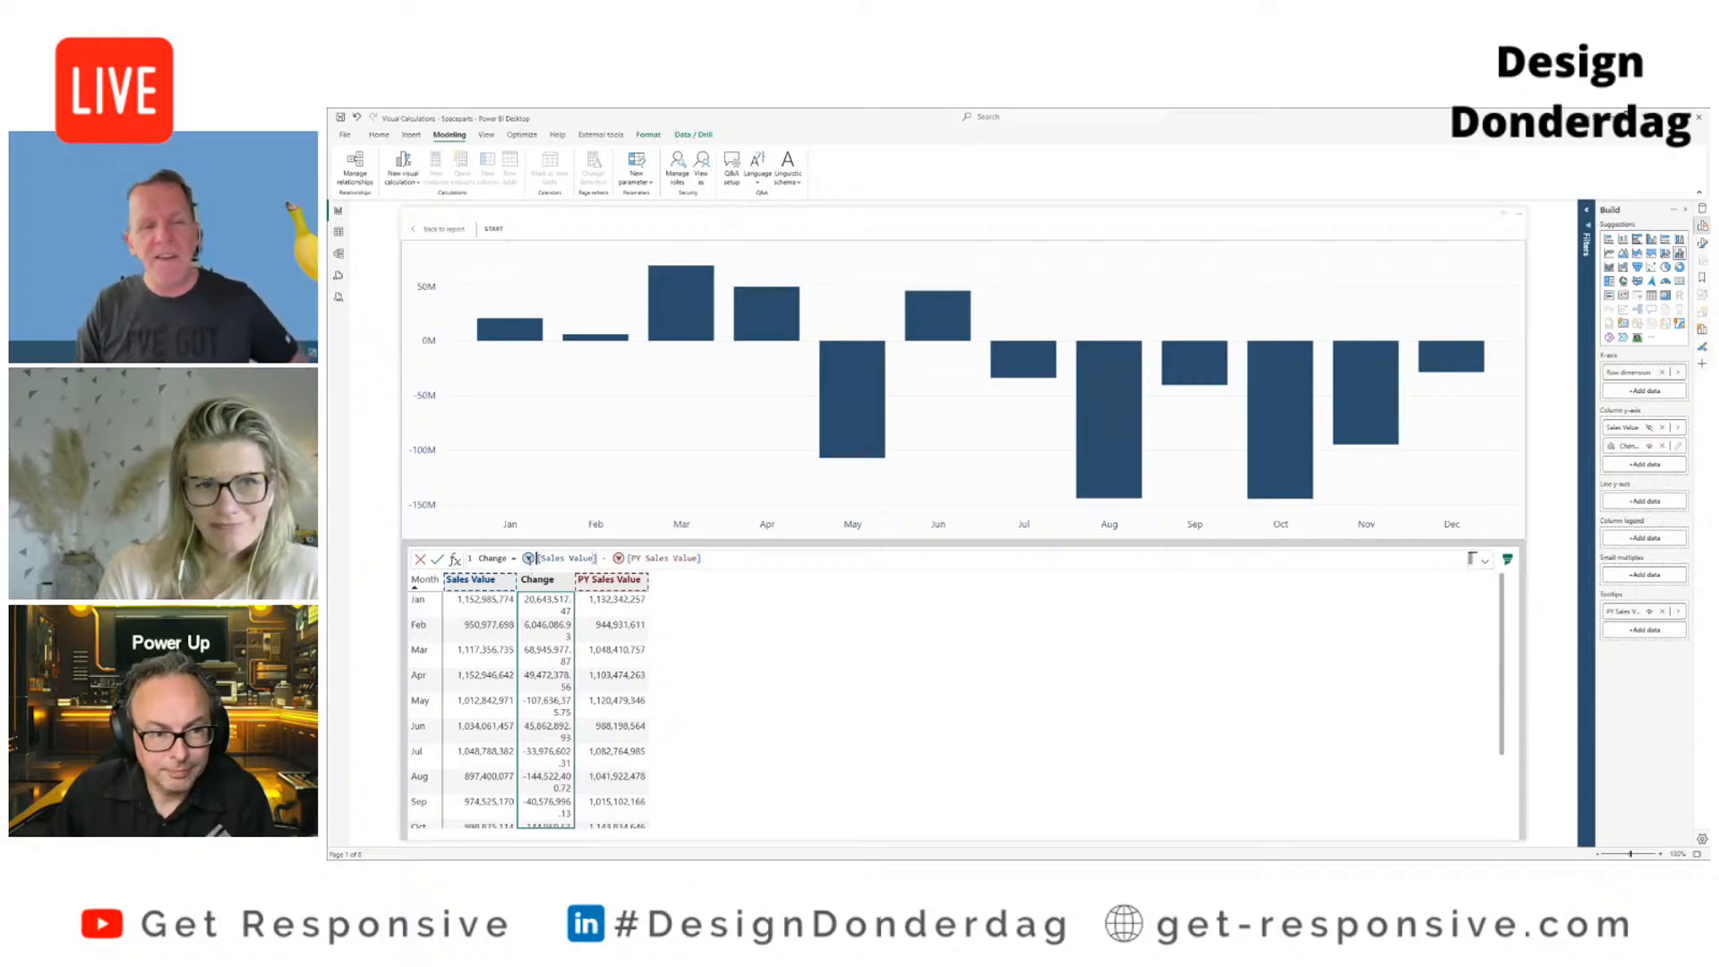
click(529, 559)
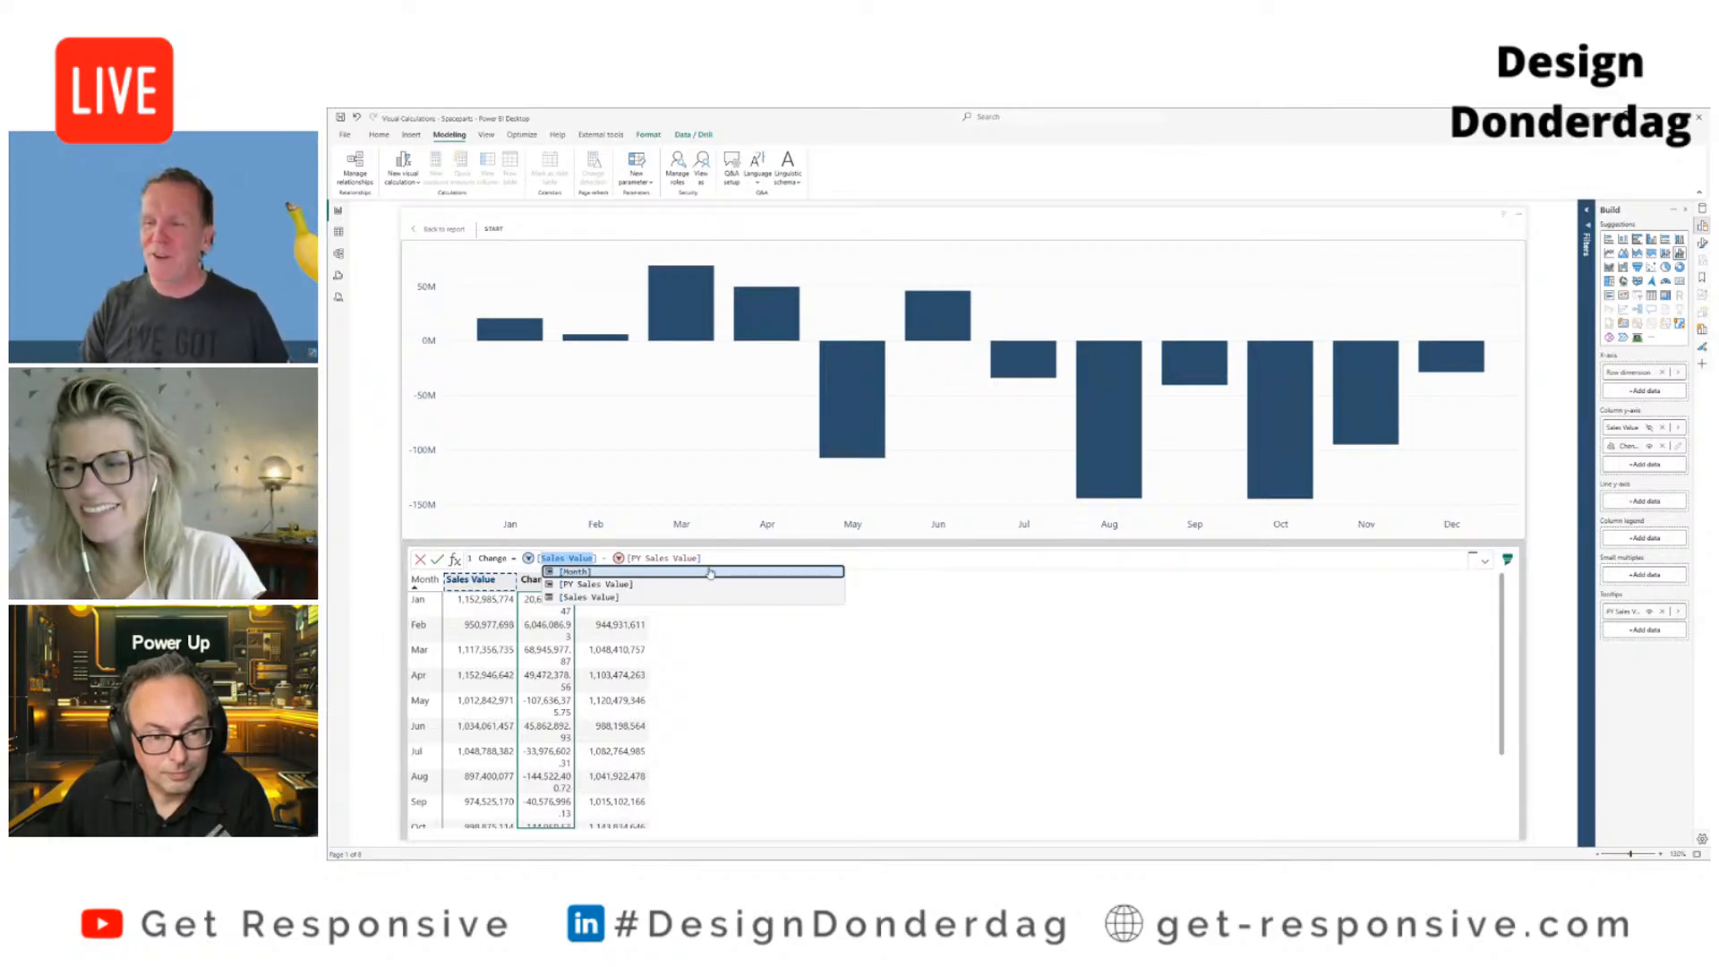
click(781, 556)
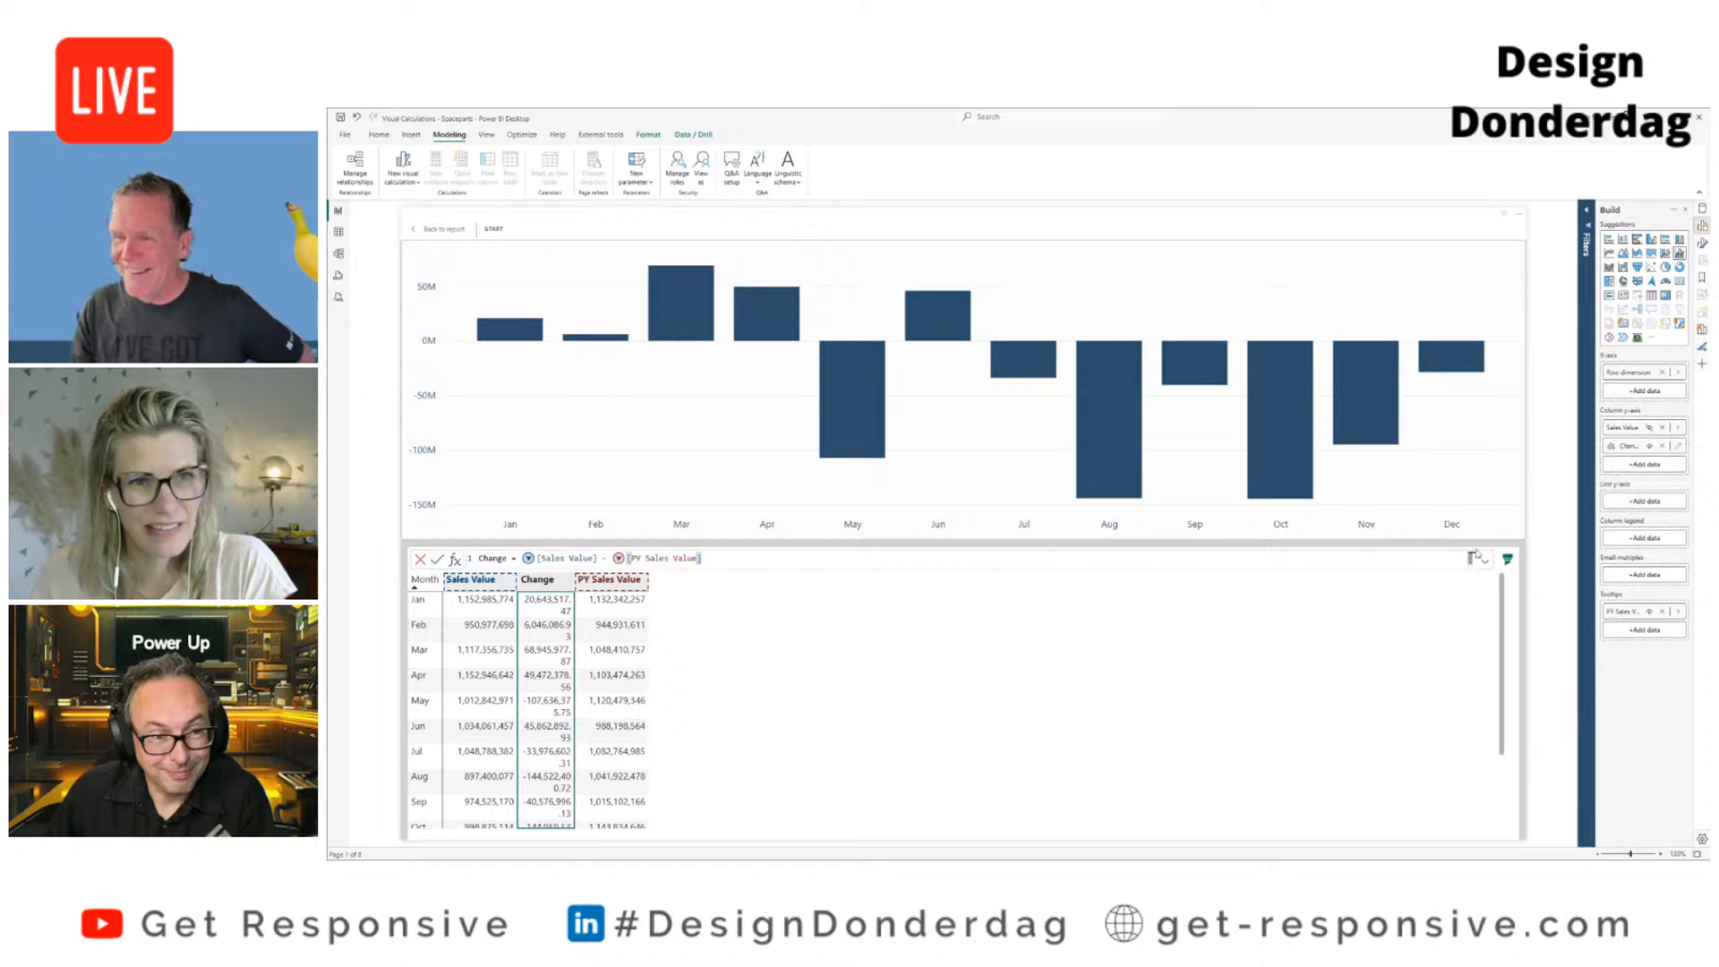
click(1508, 562)
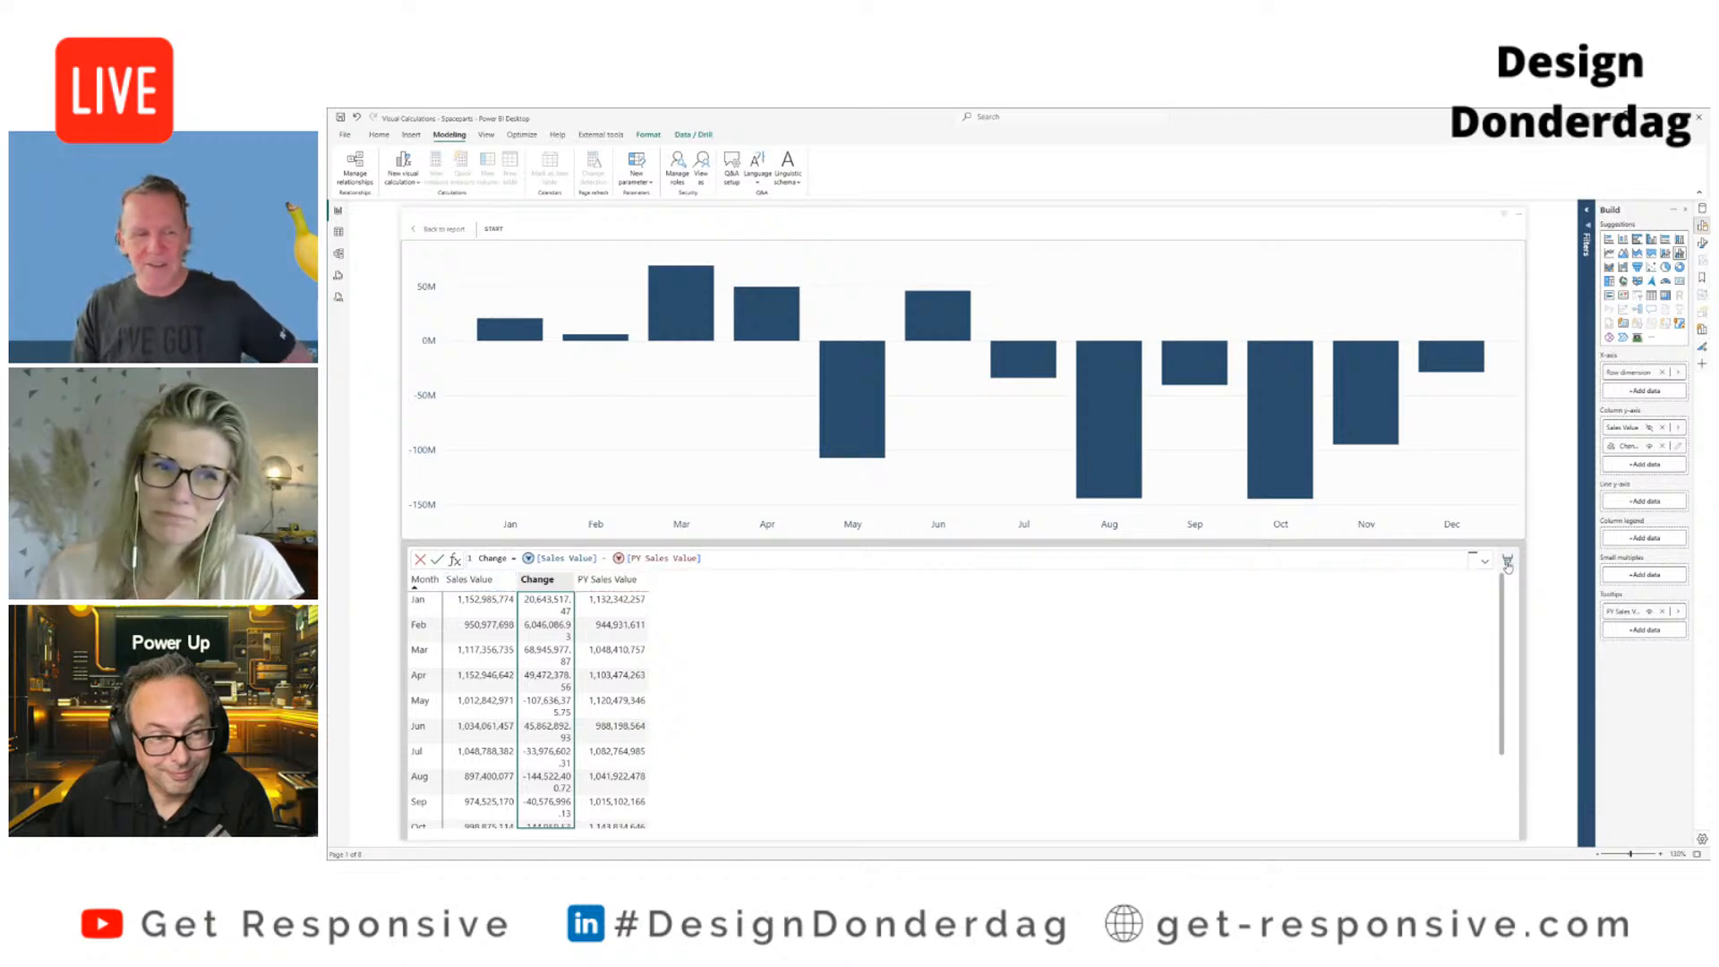
click(1508, 563)
click(1508, 563)
click(1508, 564)
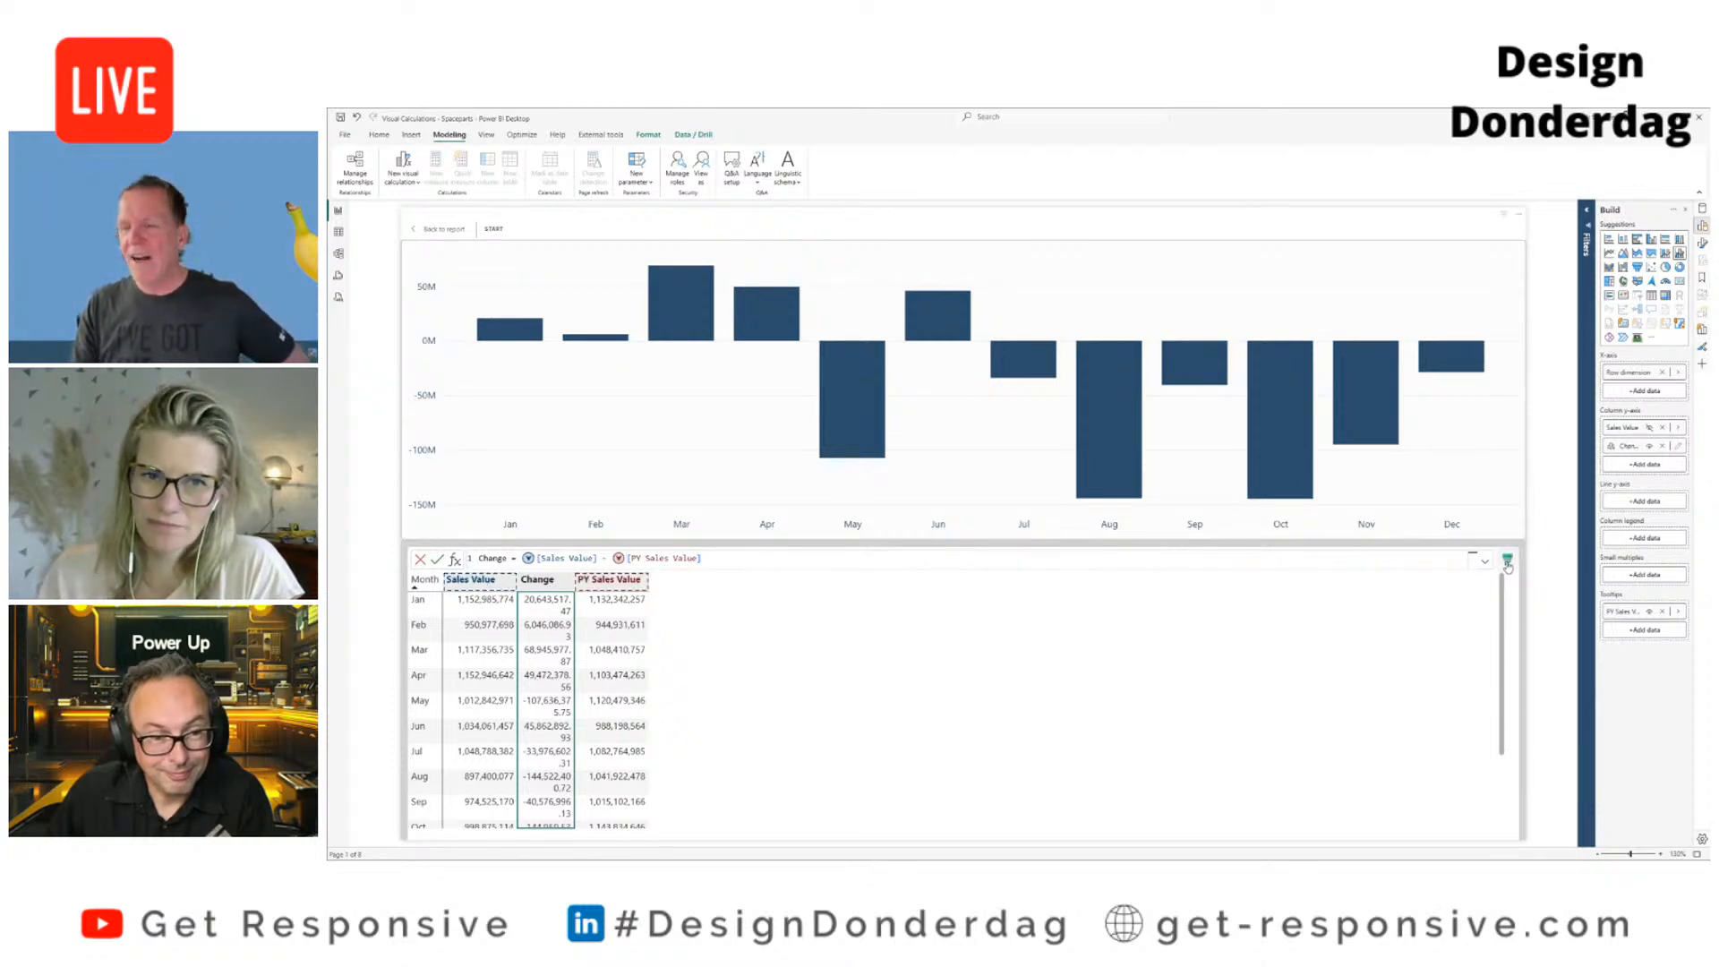
click(1508, 564)
click(1508, 566)
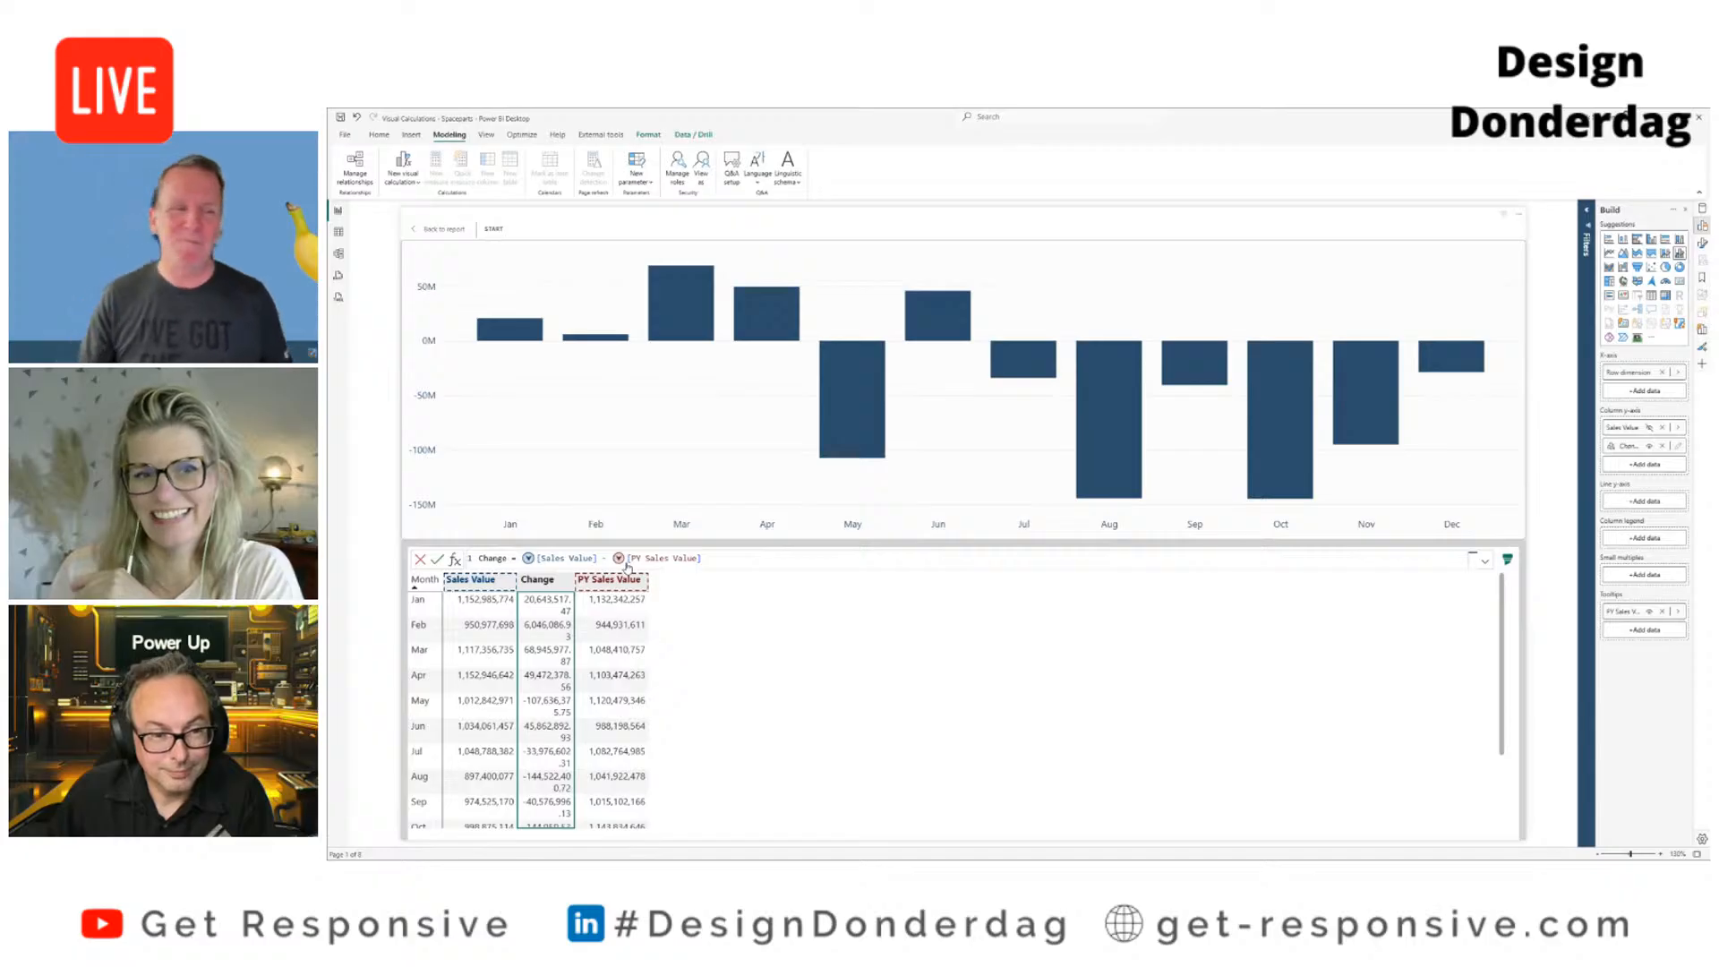
click(438, 560)
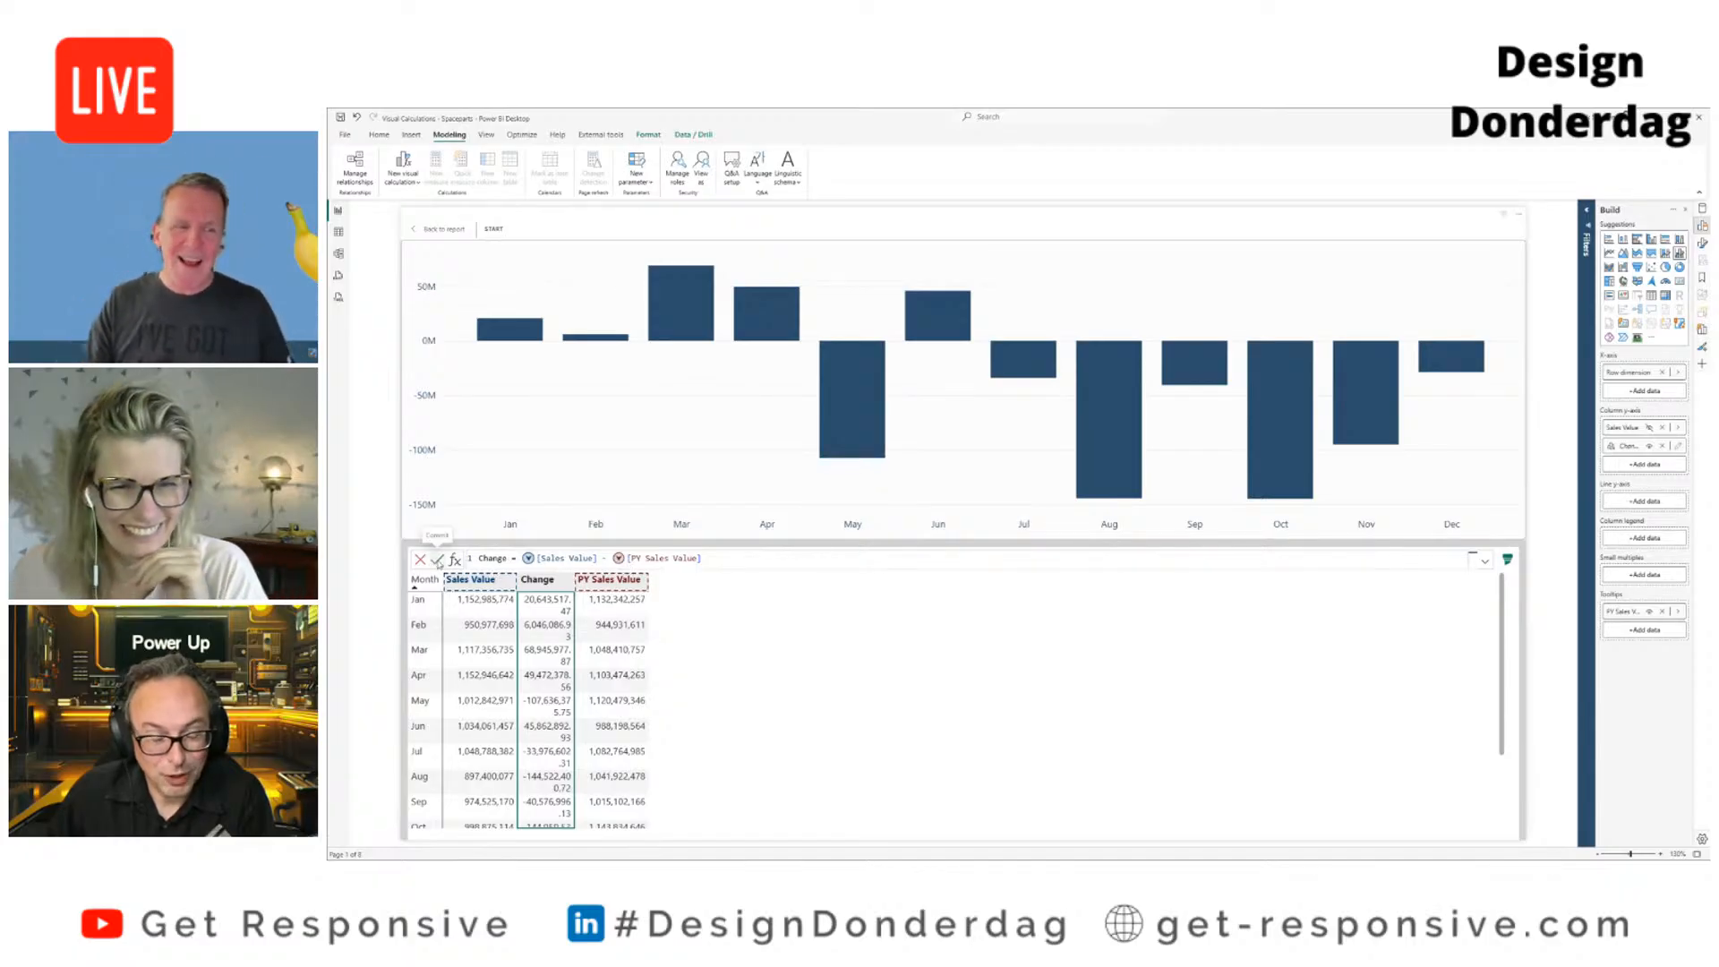
click(424, 234)
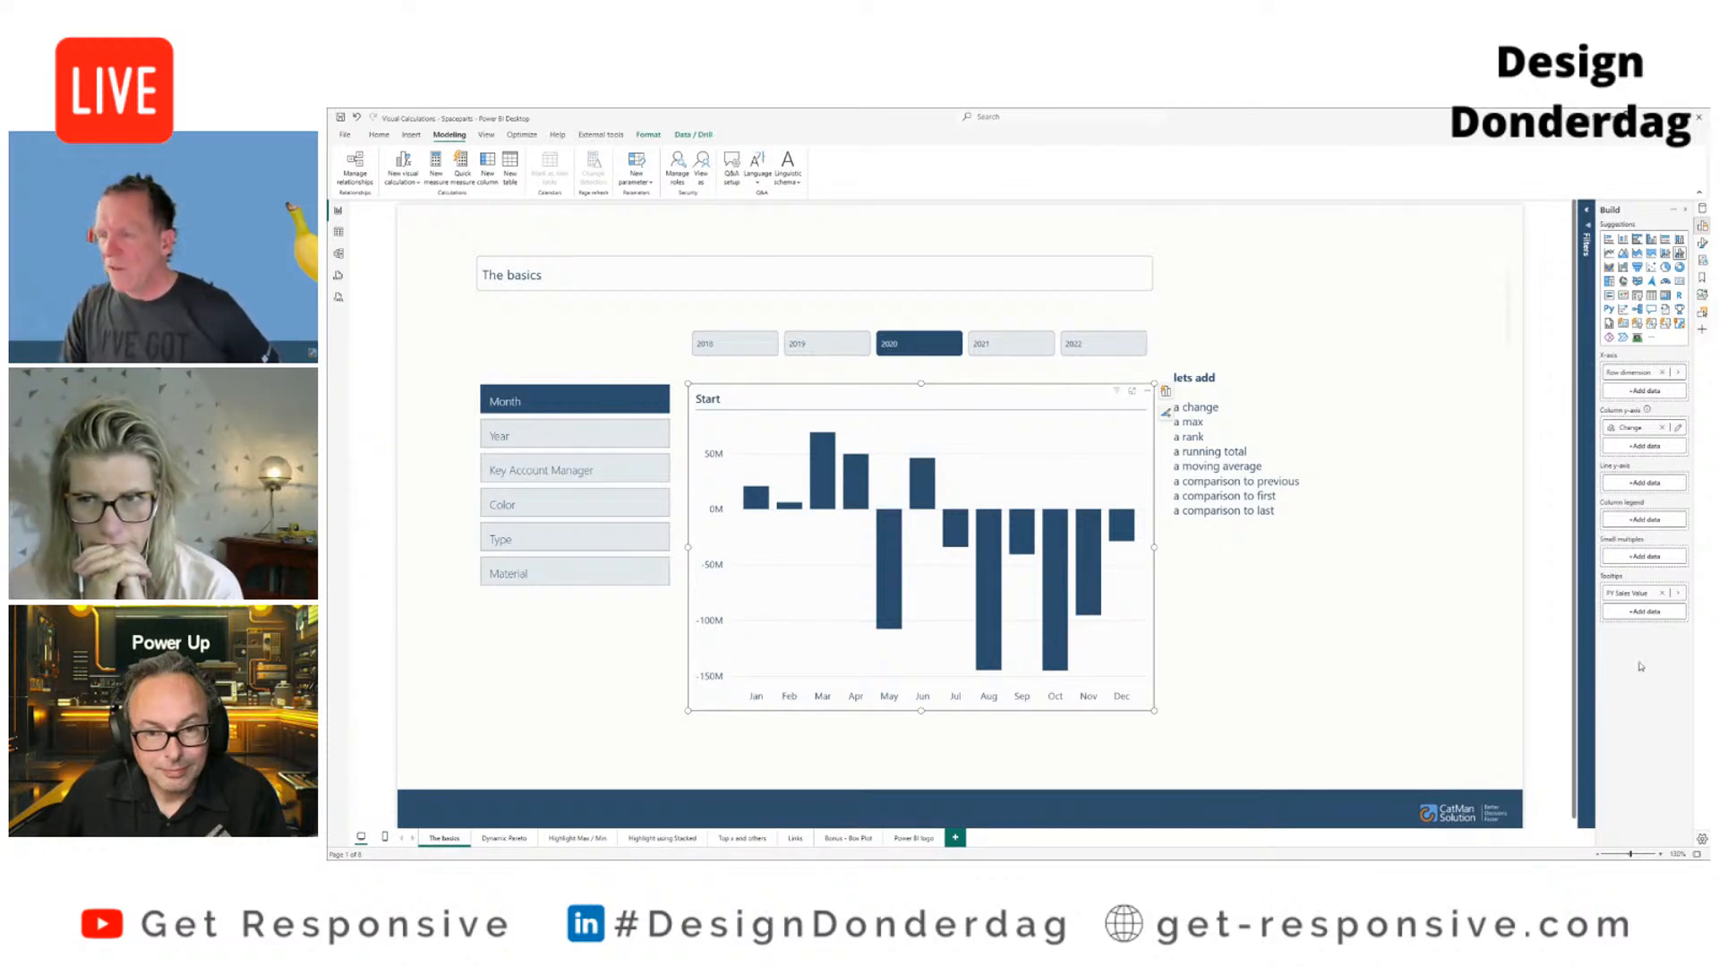
Step: Check the hidden-fields hint for the column y-axis and reopen the Change calculation for editing
mouse_move(1647, 410)
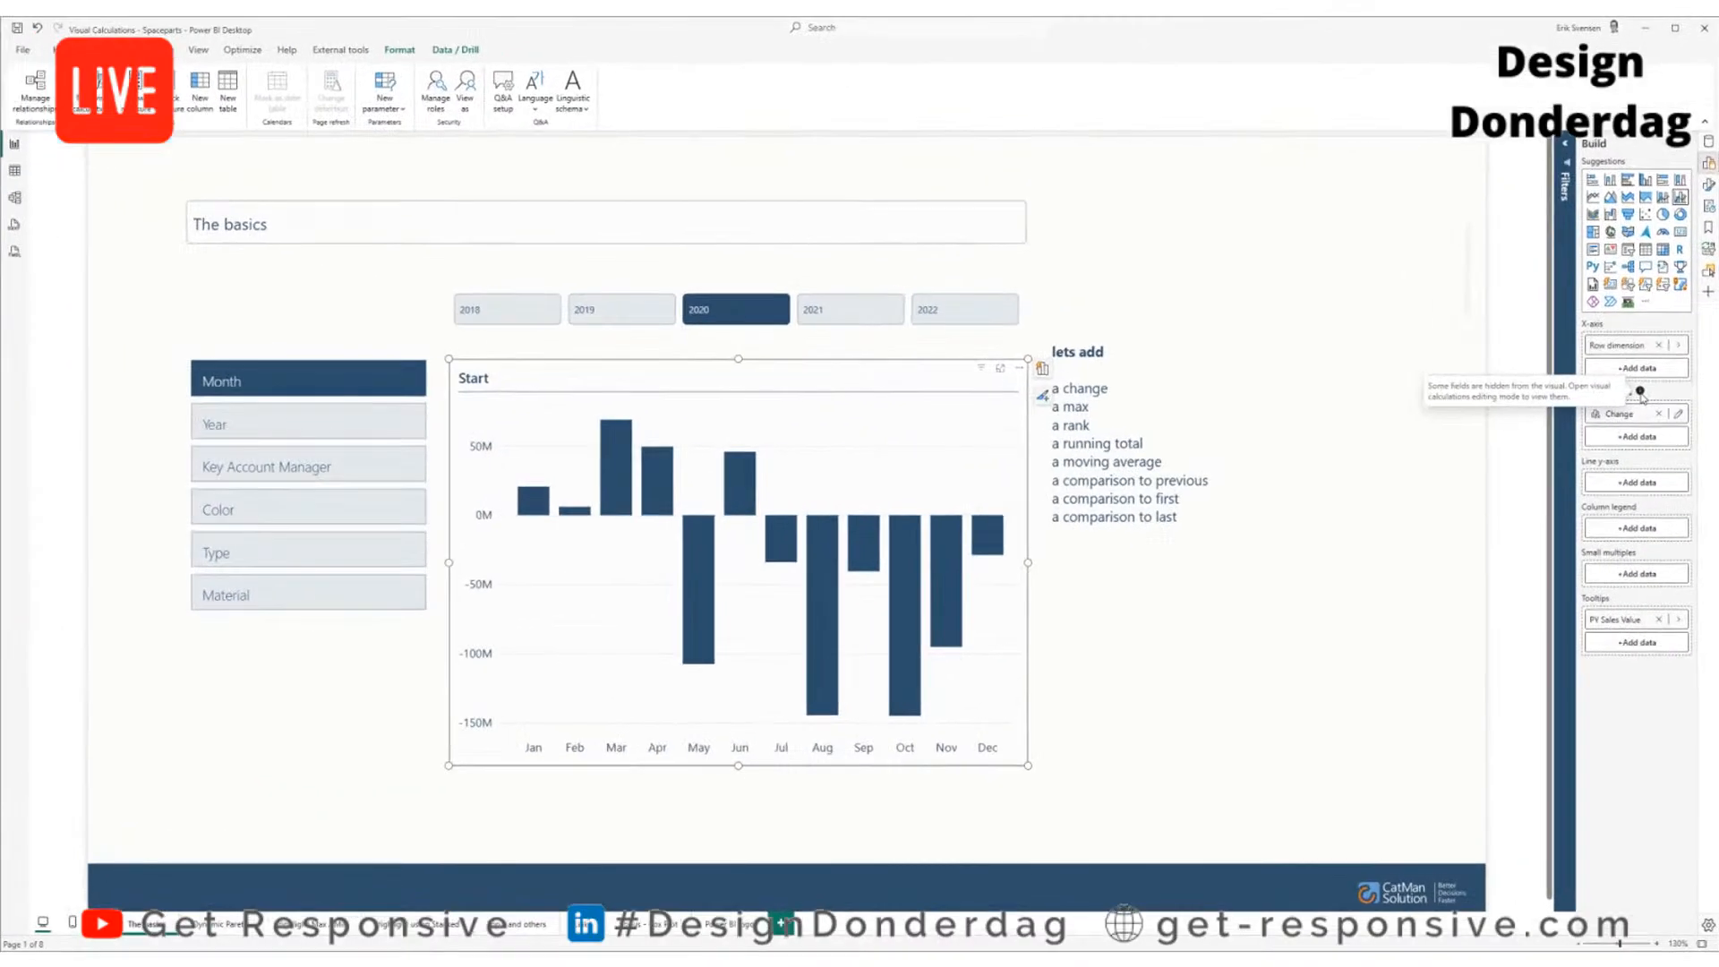
click(1680, 416)
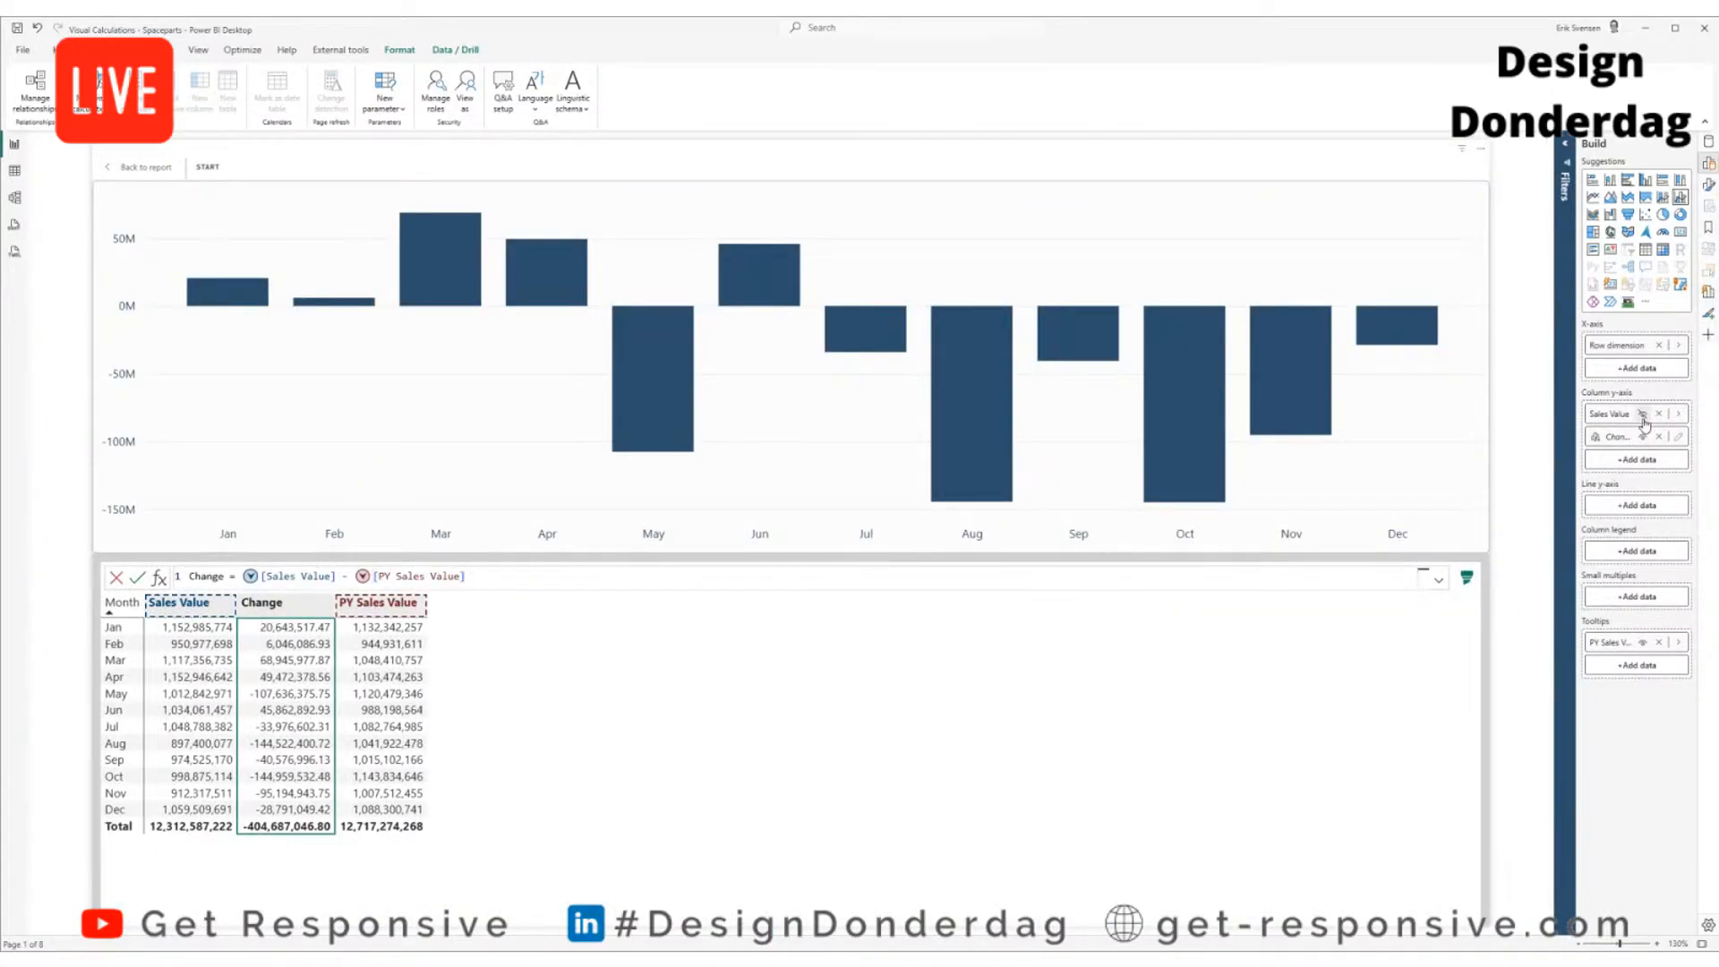
Step: Show Sales Value in the visual again alongside Change and return to the report
click(1644, 414)
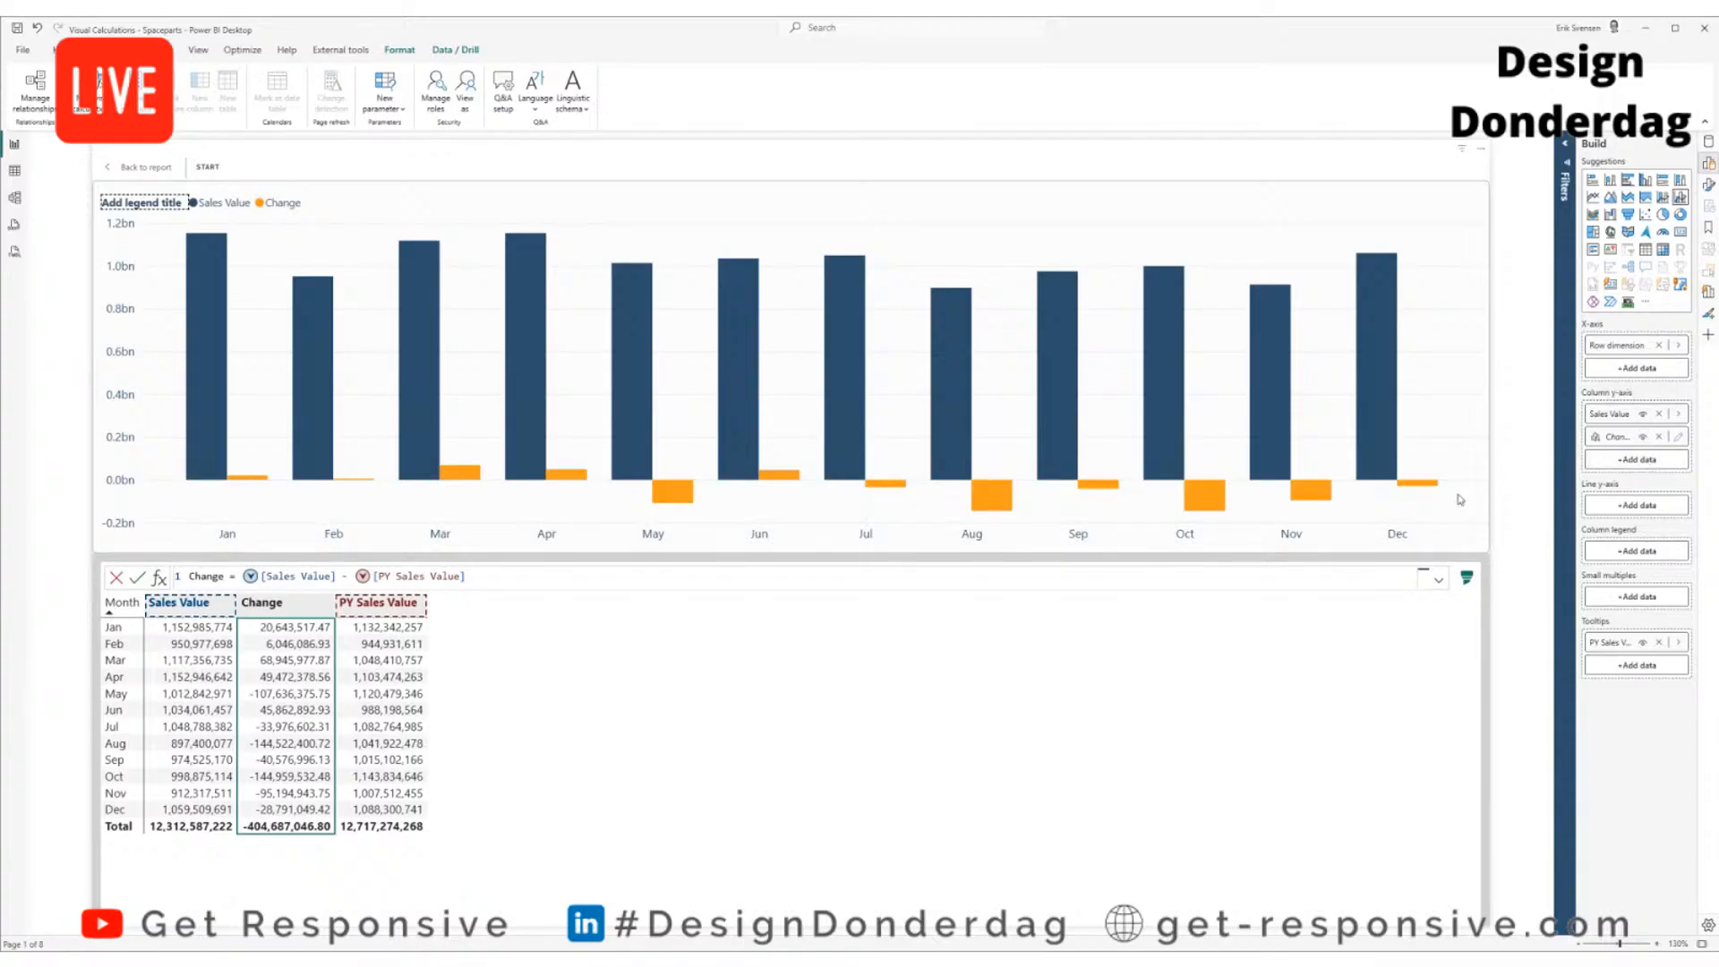
mouse_move(1391, 439)
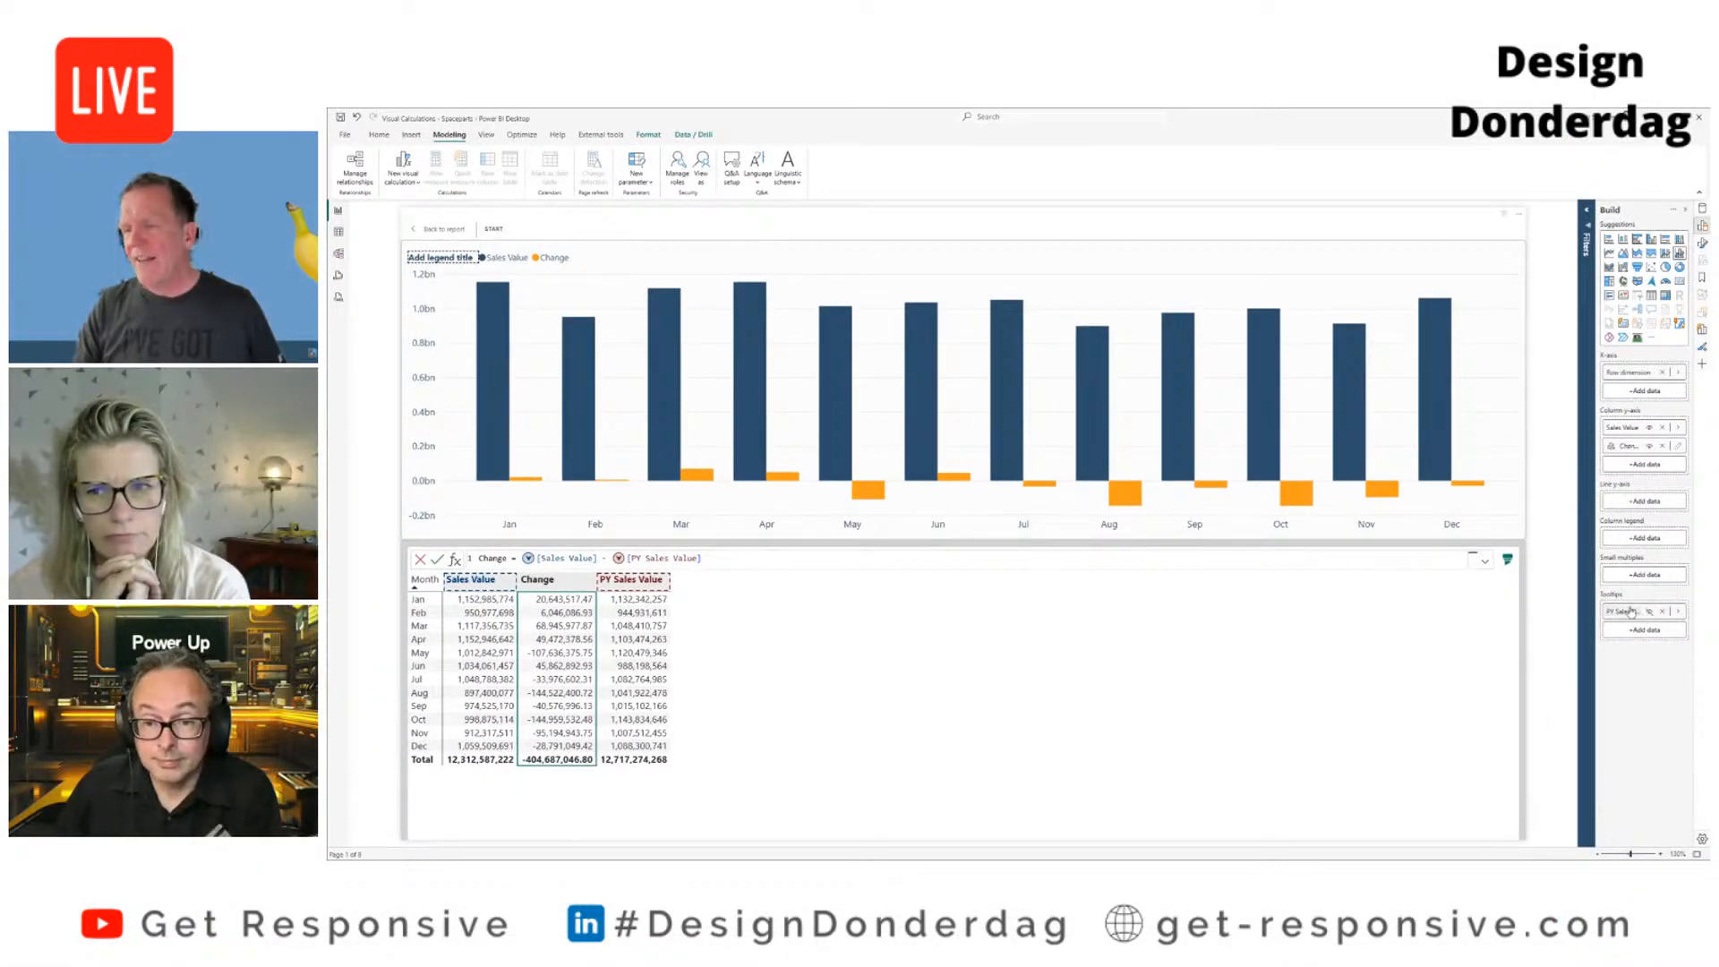
mouse_move(1442, 452)
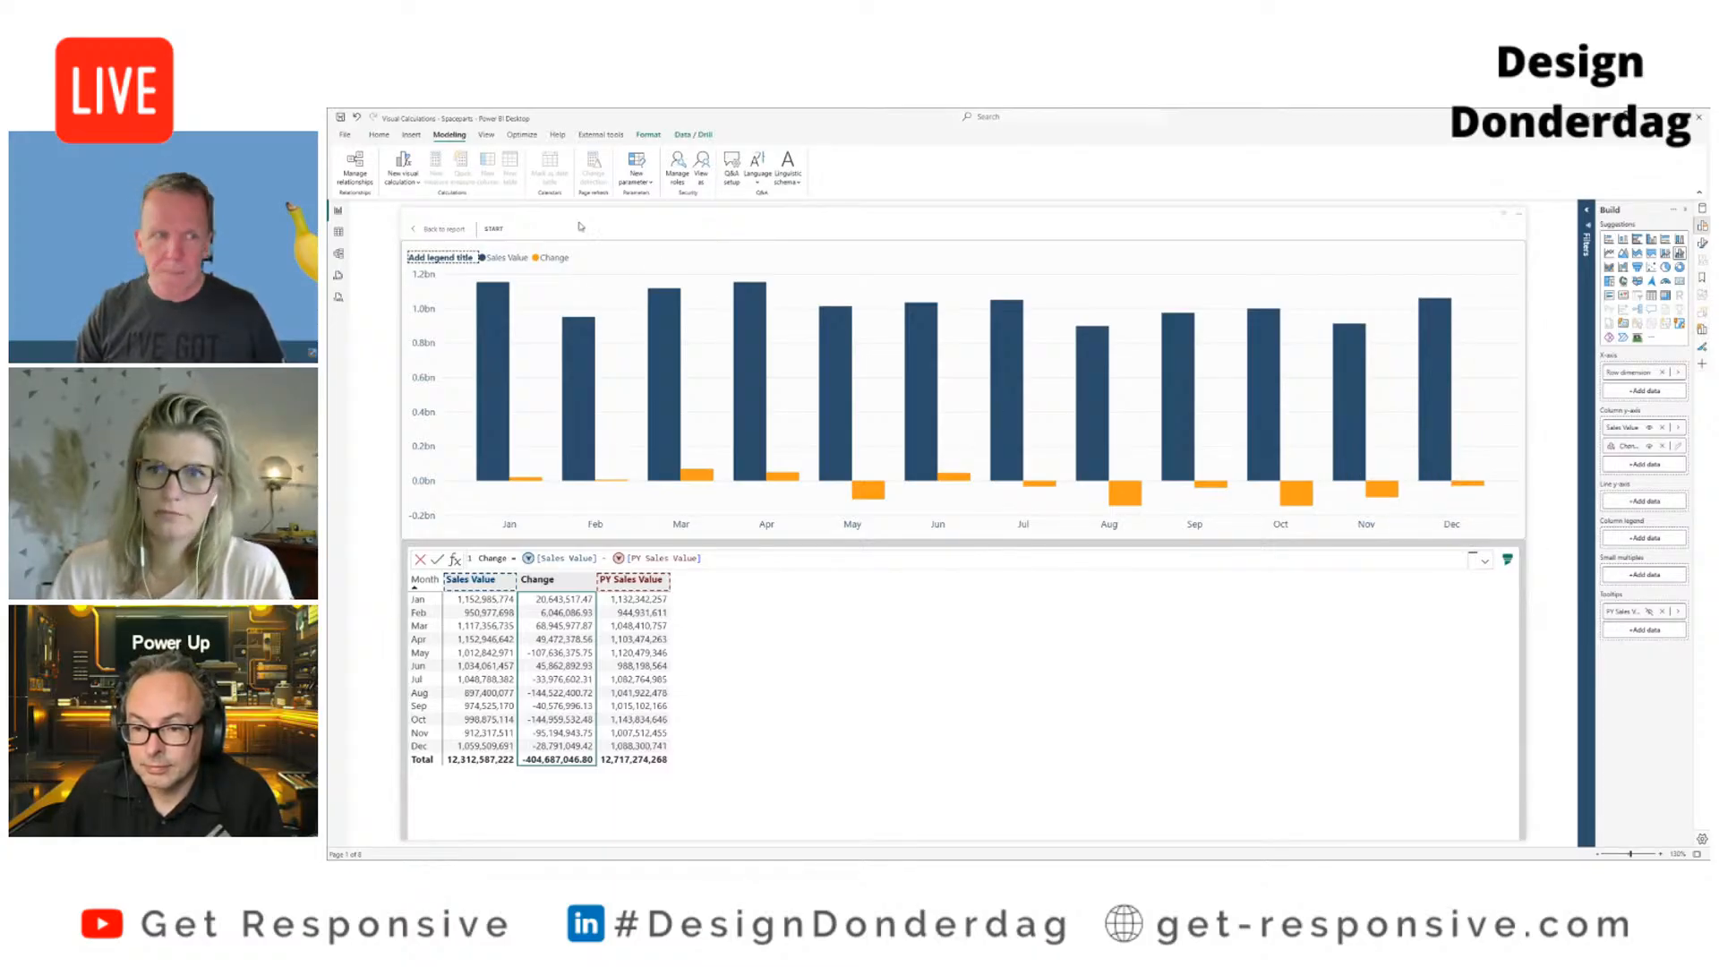
click(439, 229)
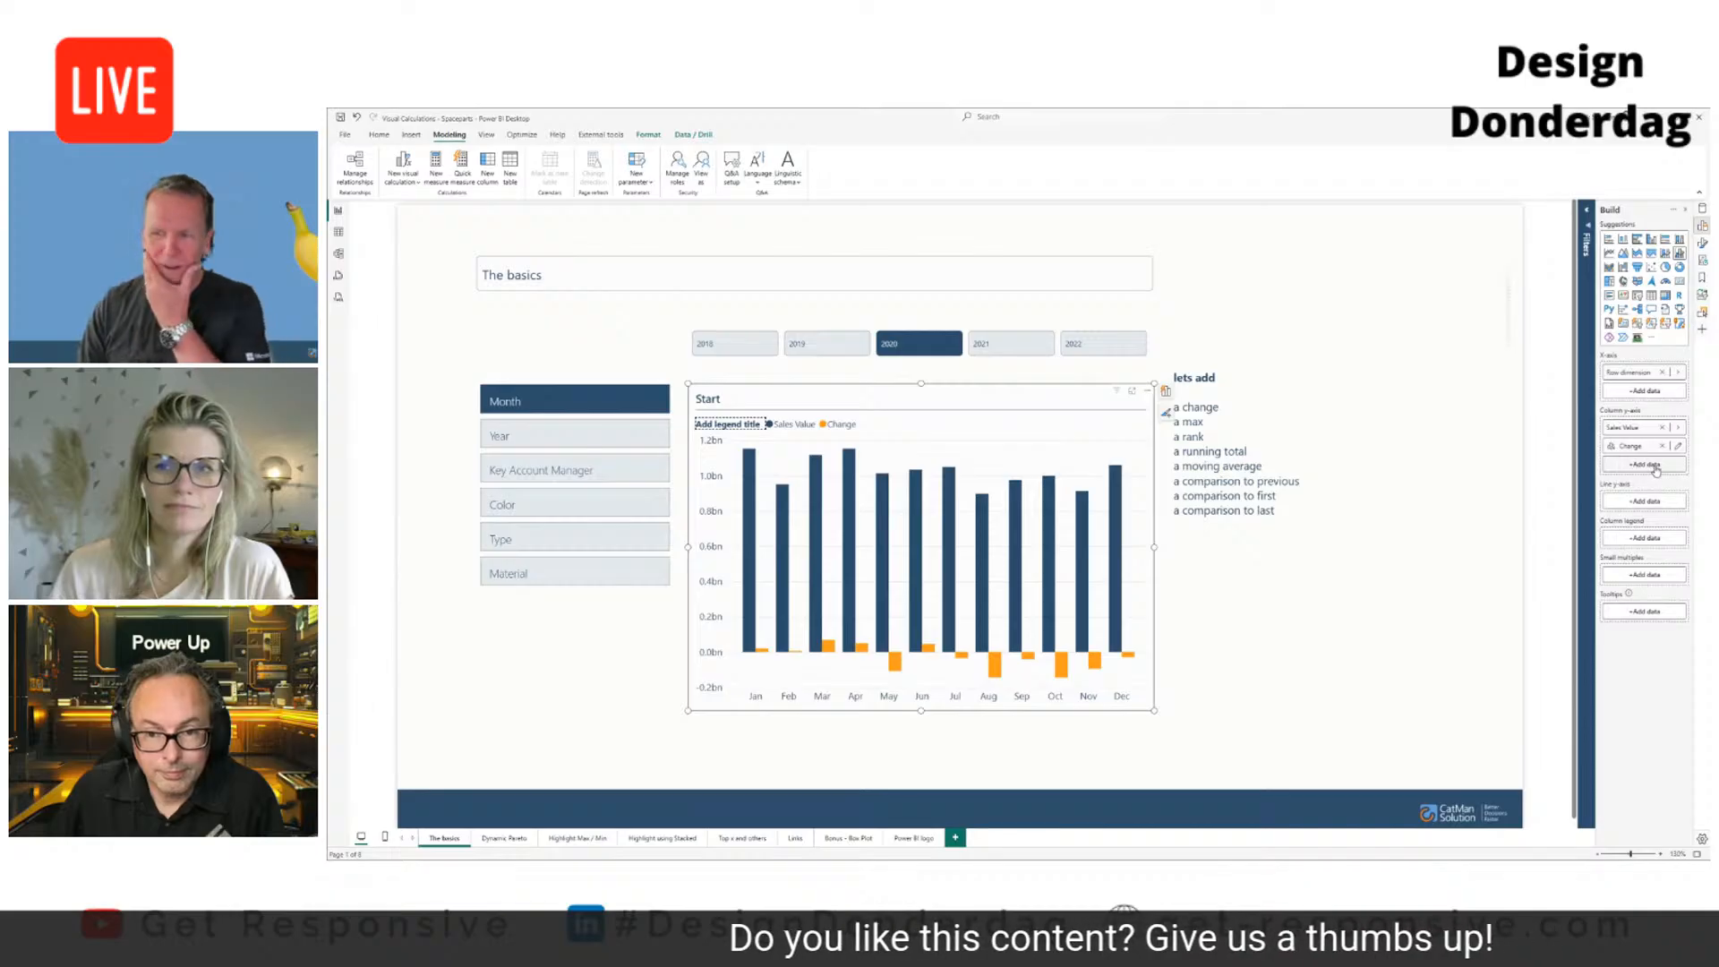
Step: Start a new visual calculation in the Start chart's tooltips, named Max and beginning with the MAXX function
click(1653, 614)
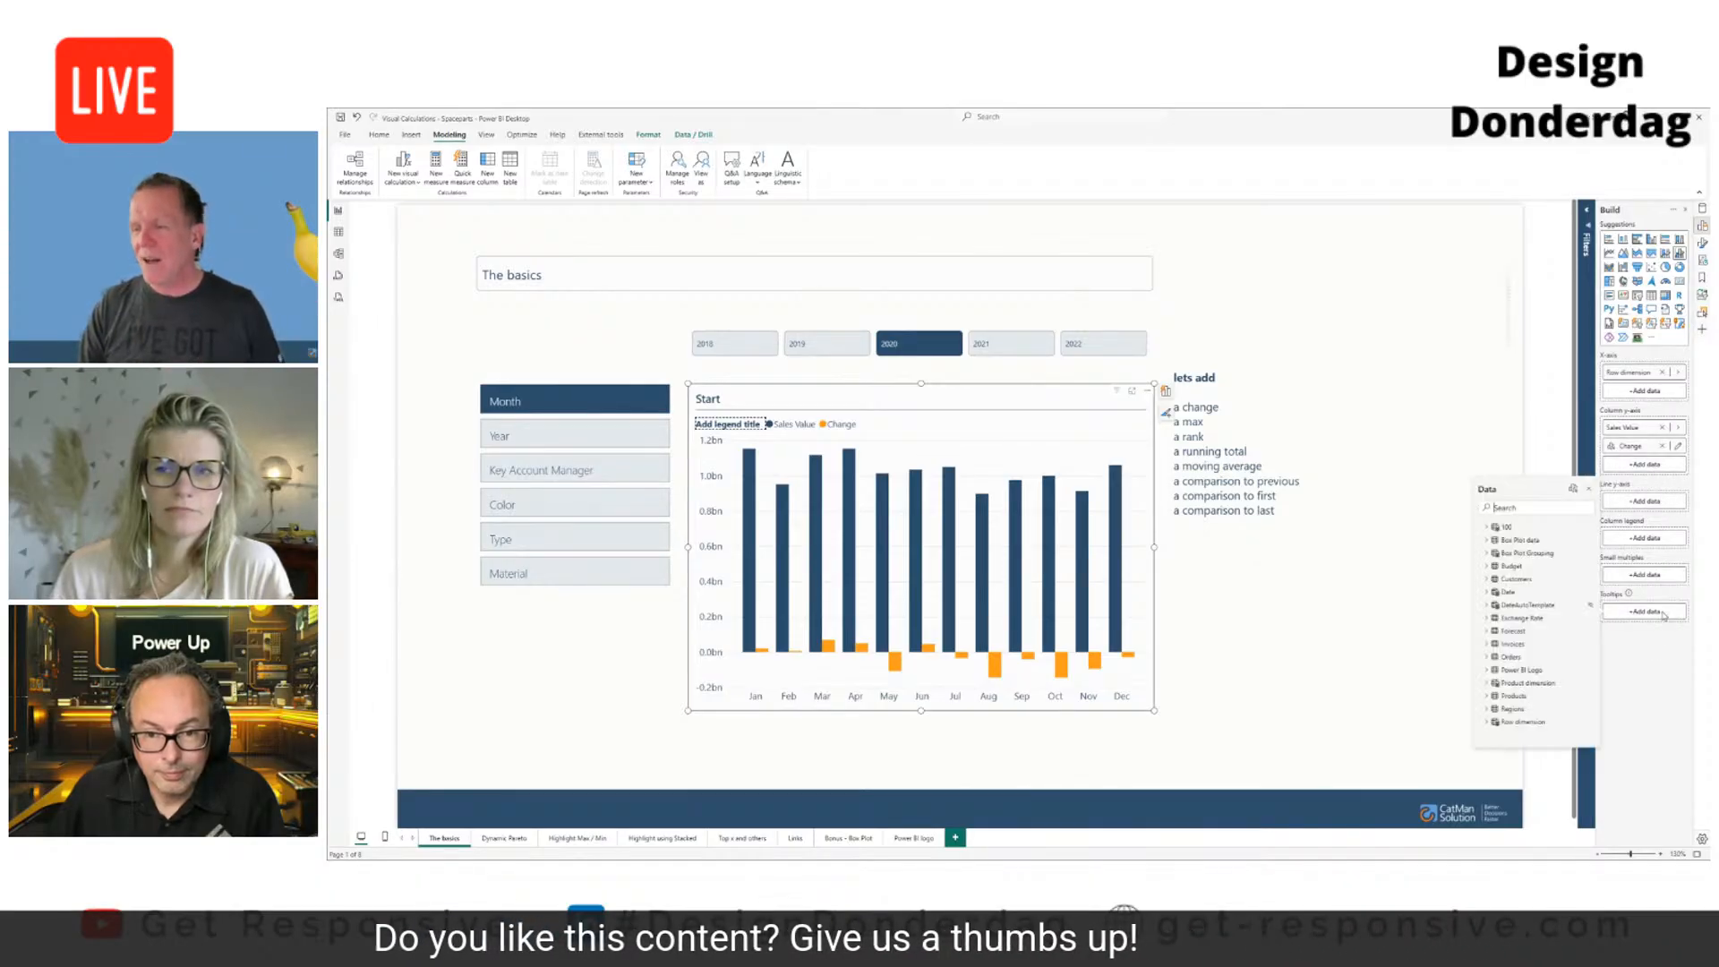
click(1574, 490)
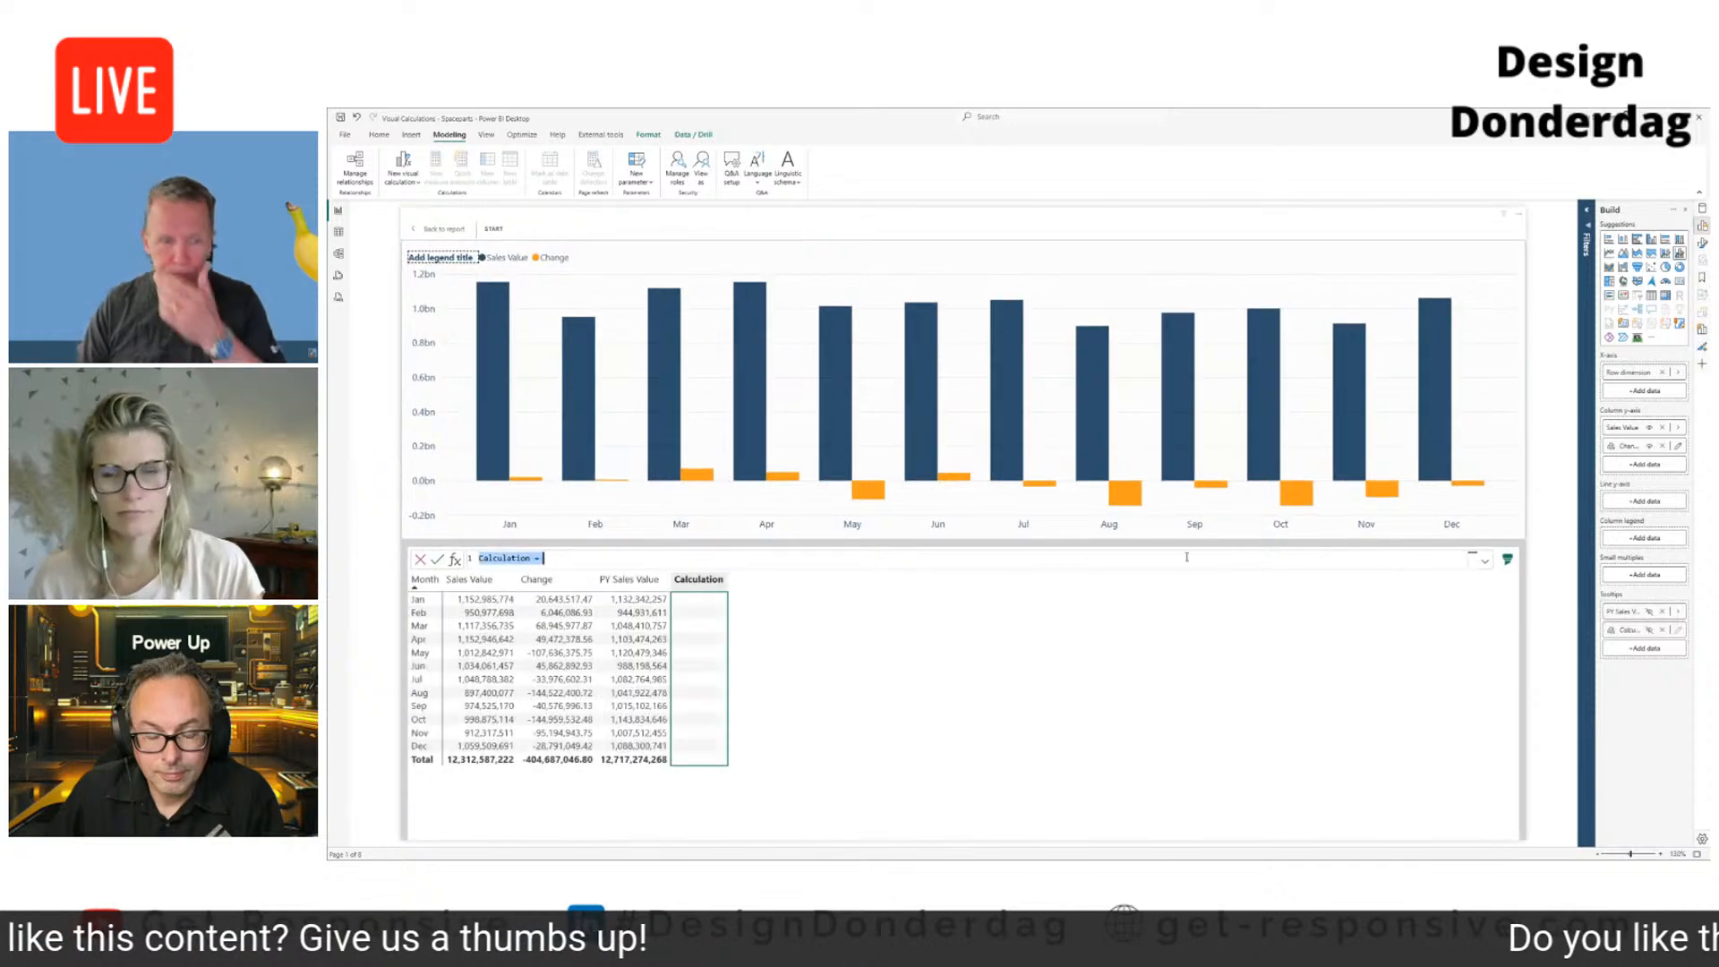
text(Max)
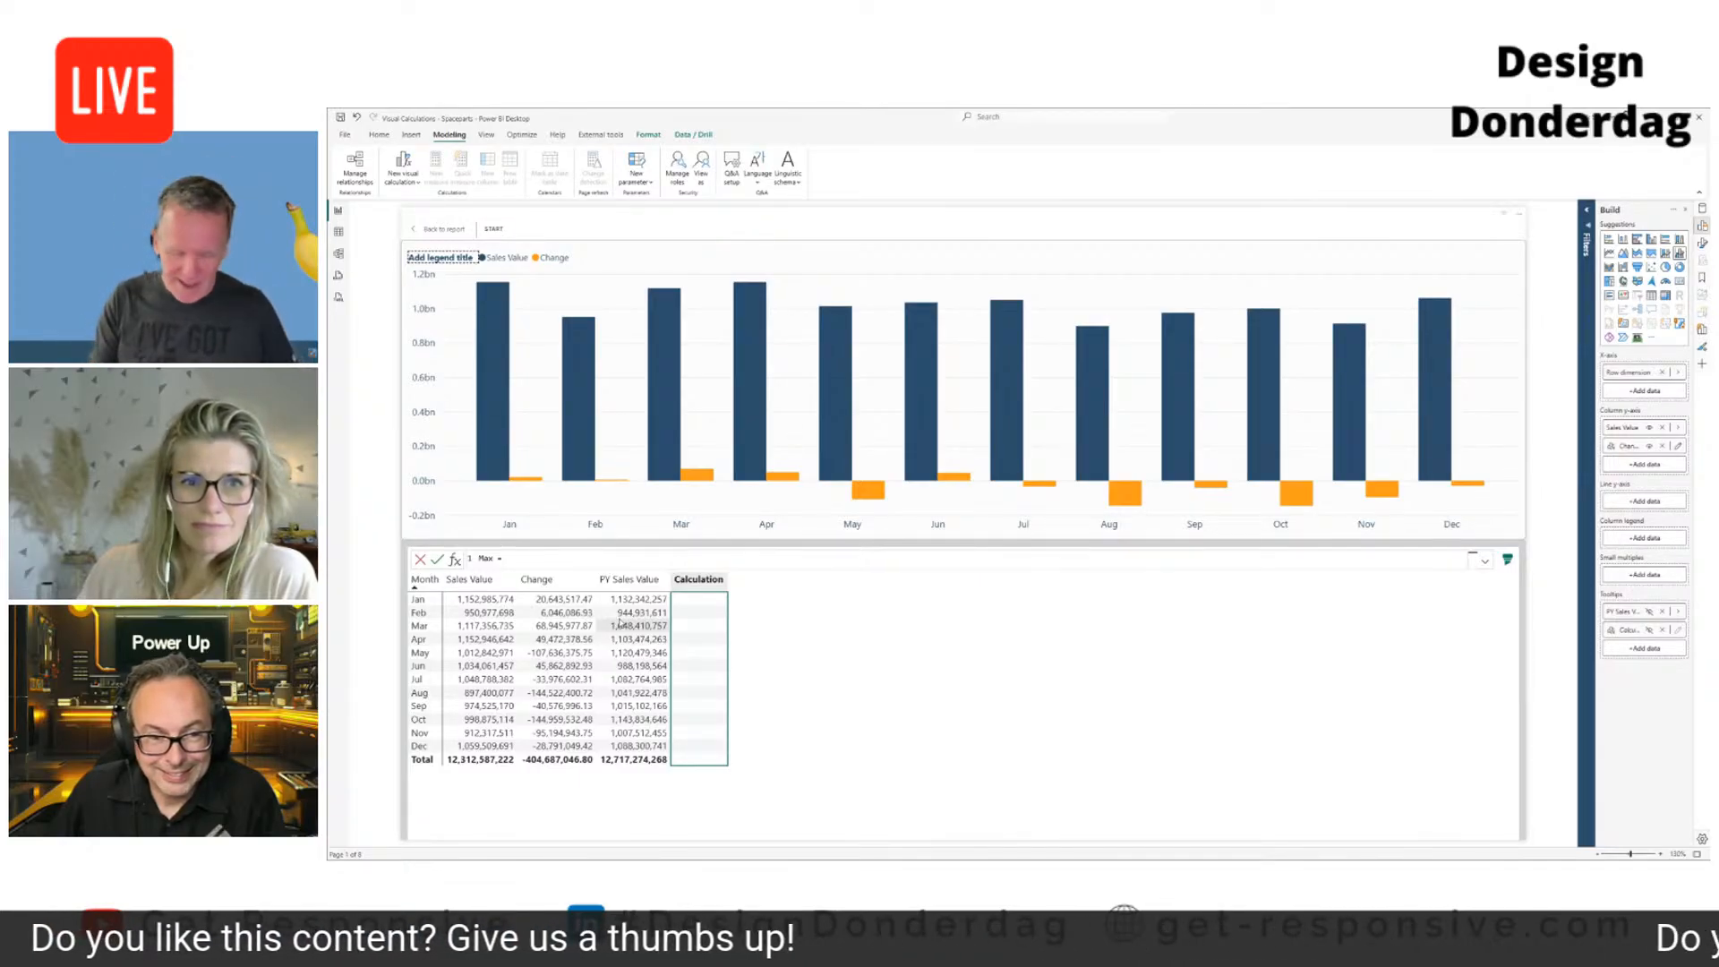
text(ma)
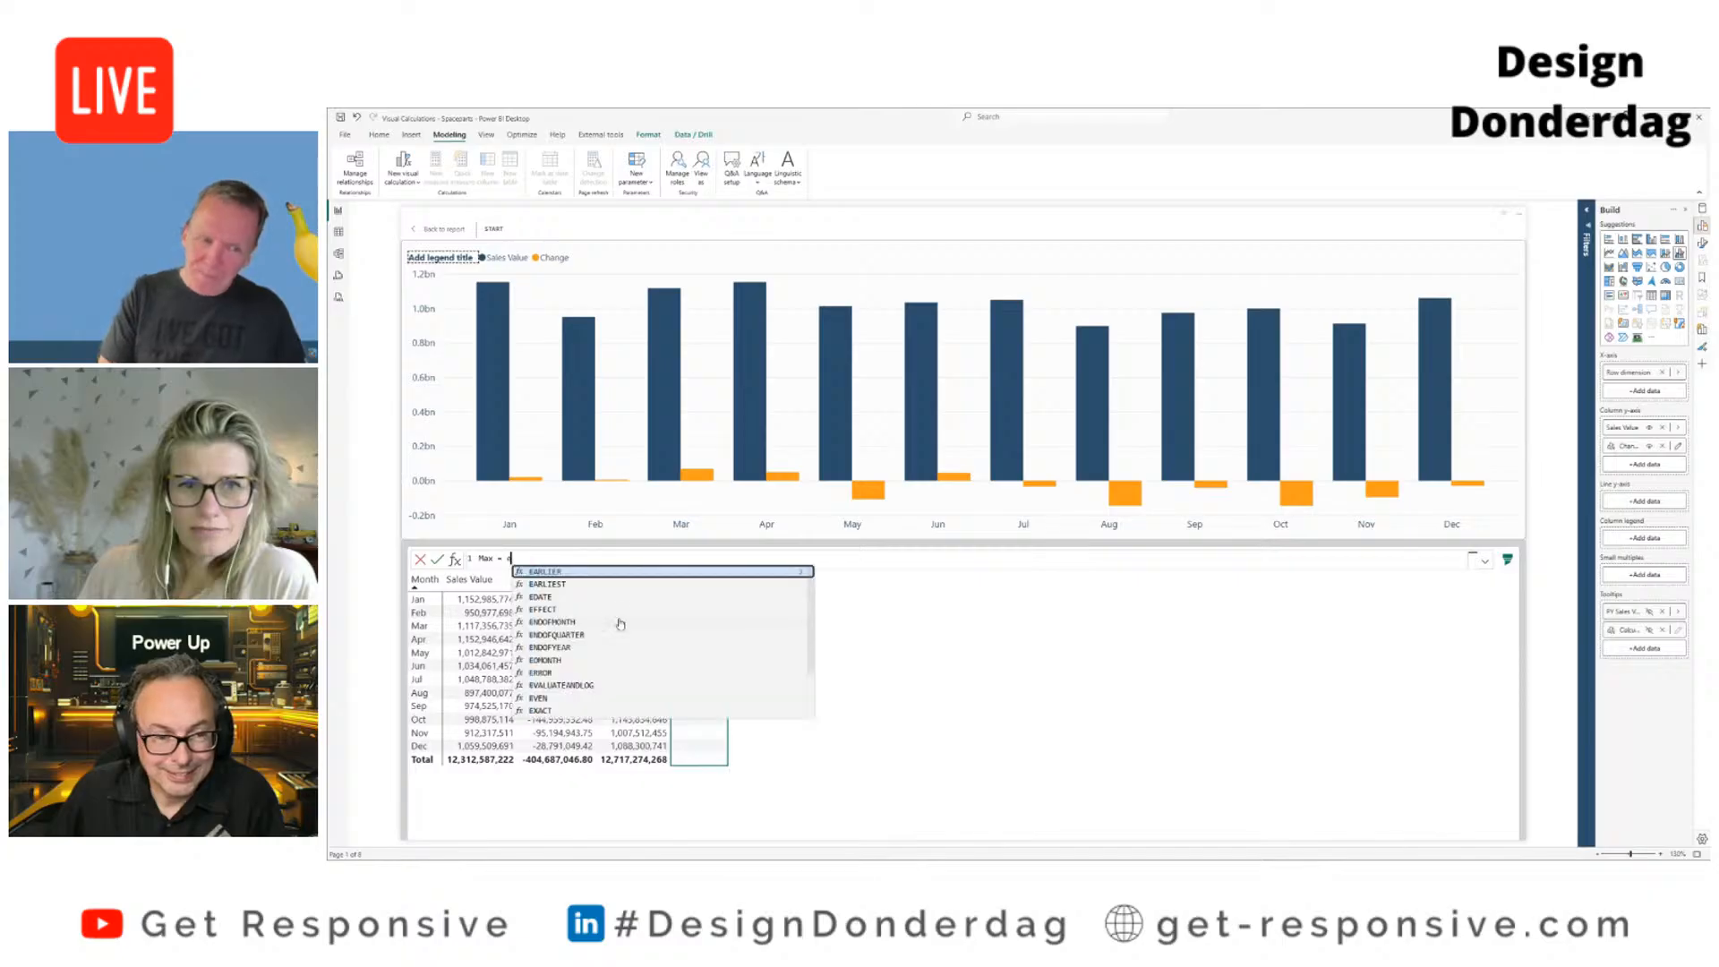
text(xx)
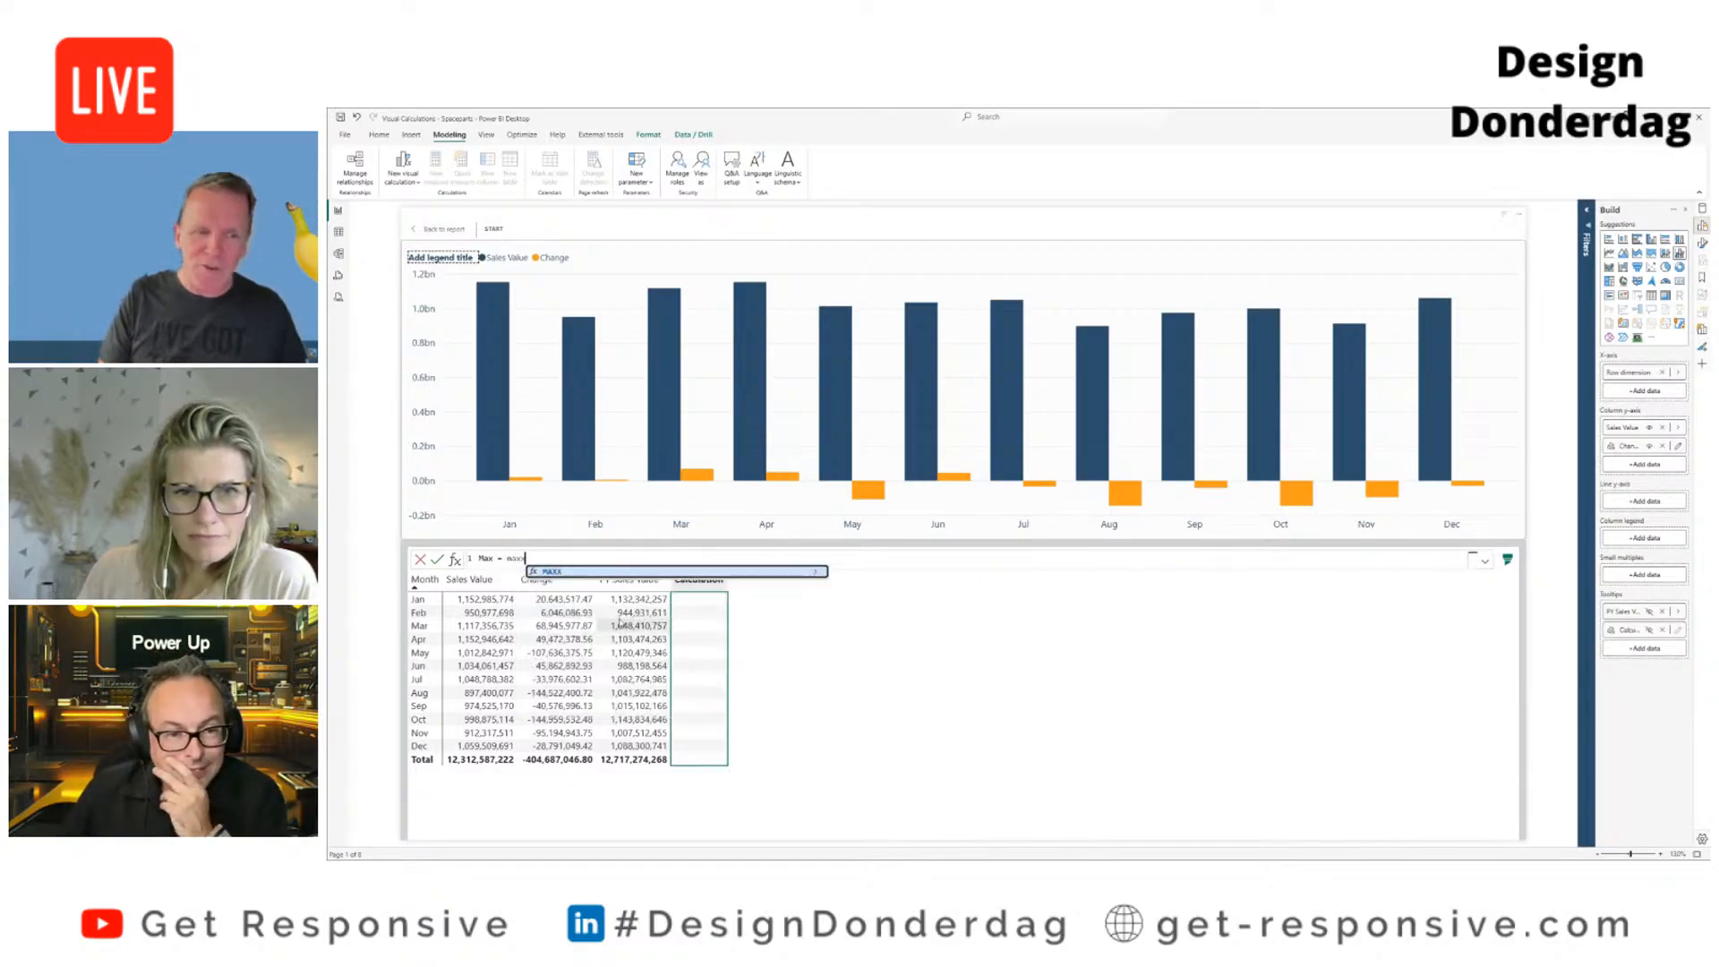
key(Tab)
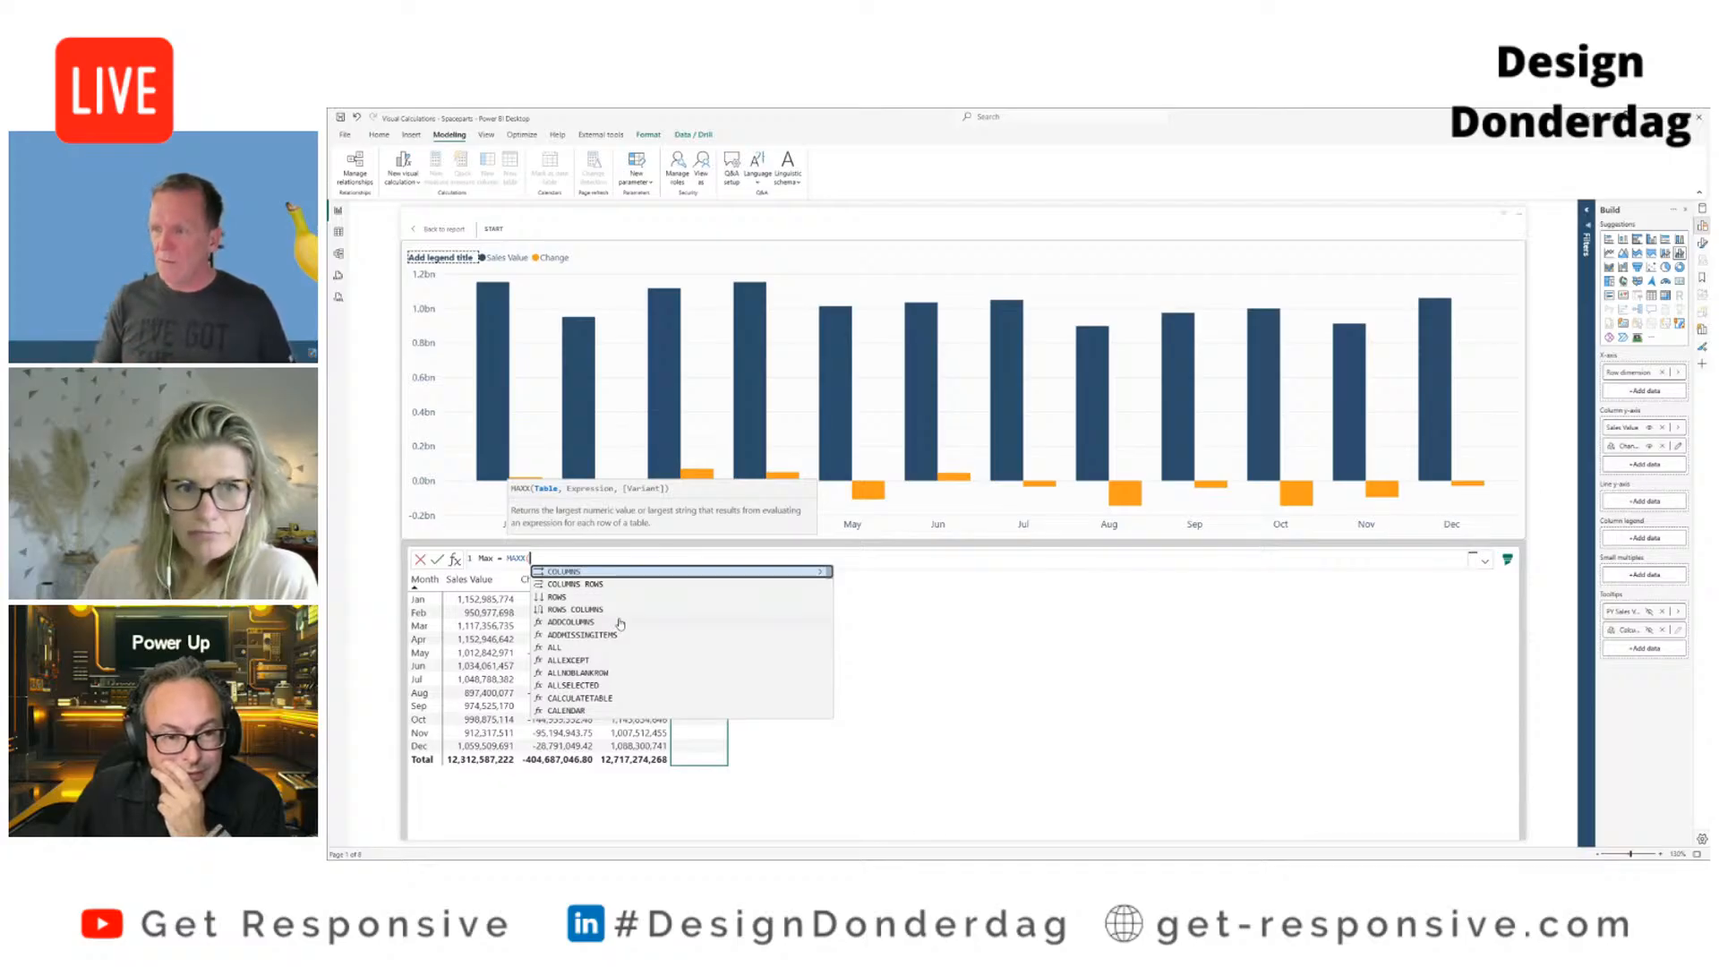
Step: Try ROWS and a direct month column reference as the table argument of MAXX, clearing each attempt
key(Down)
key(Down)
key(Tab)
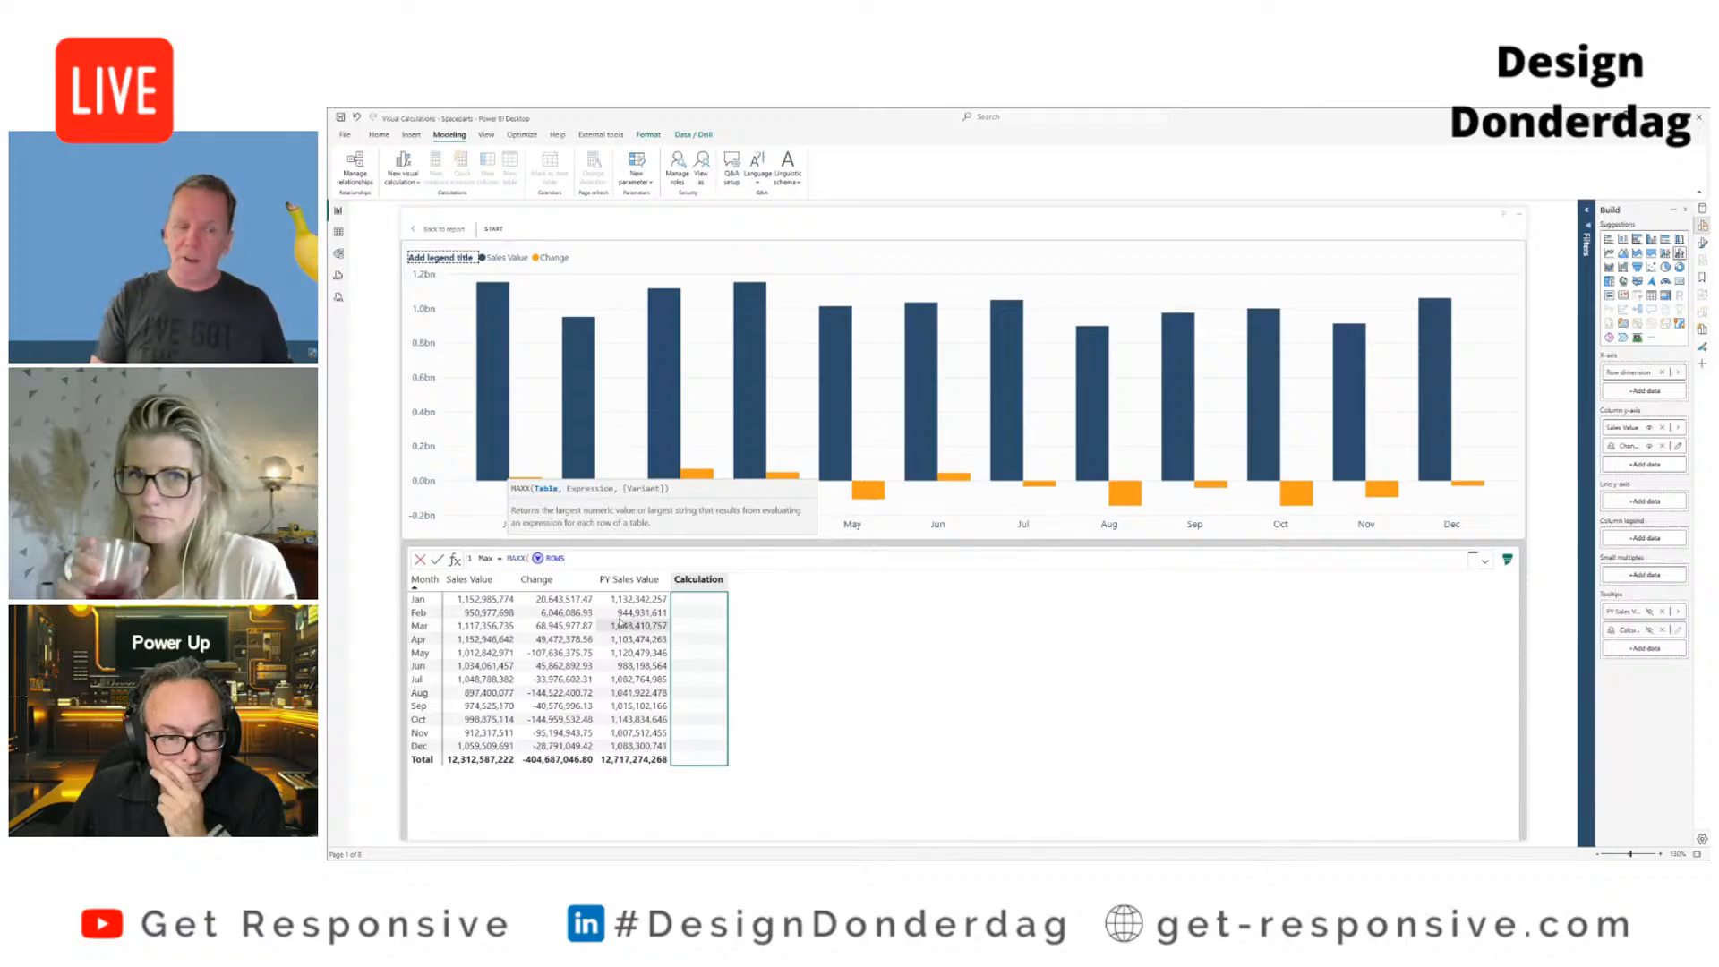
key(BackSpace)
key(BackSpace)
key(BackSpace)
key(BackSpace)
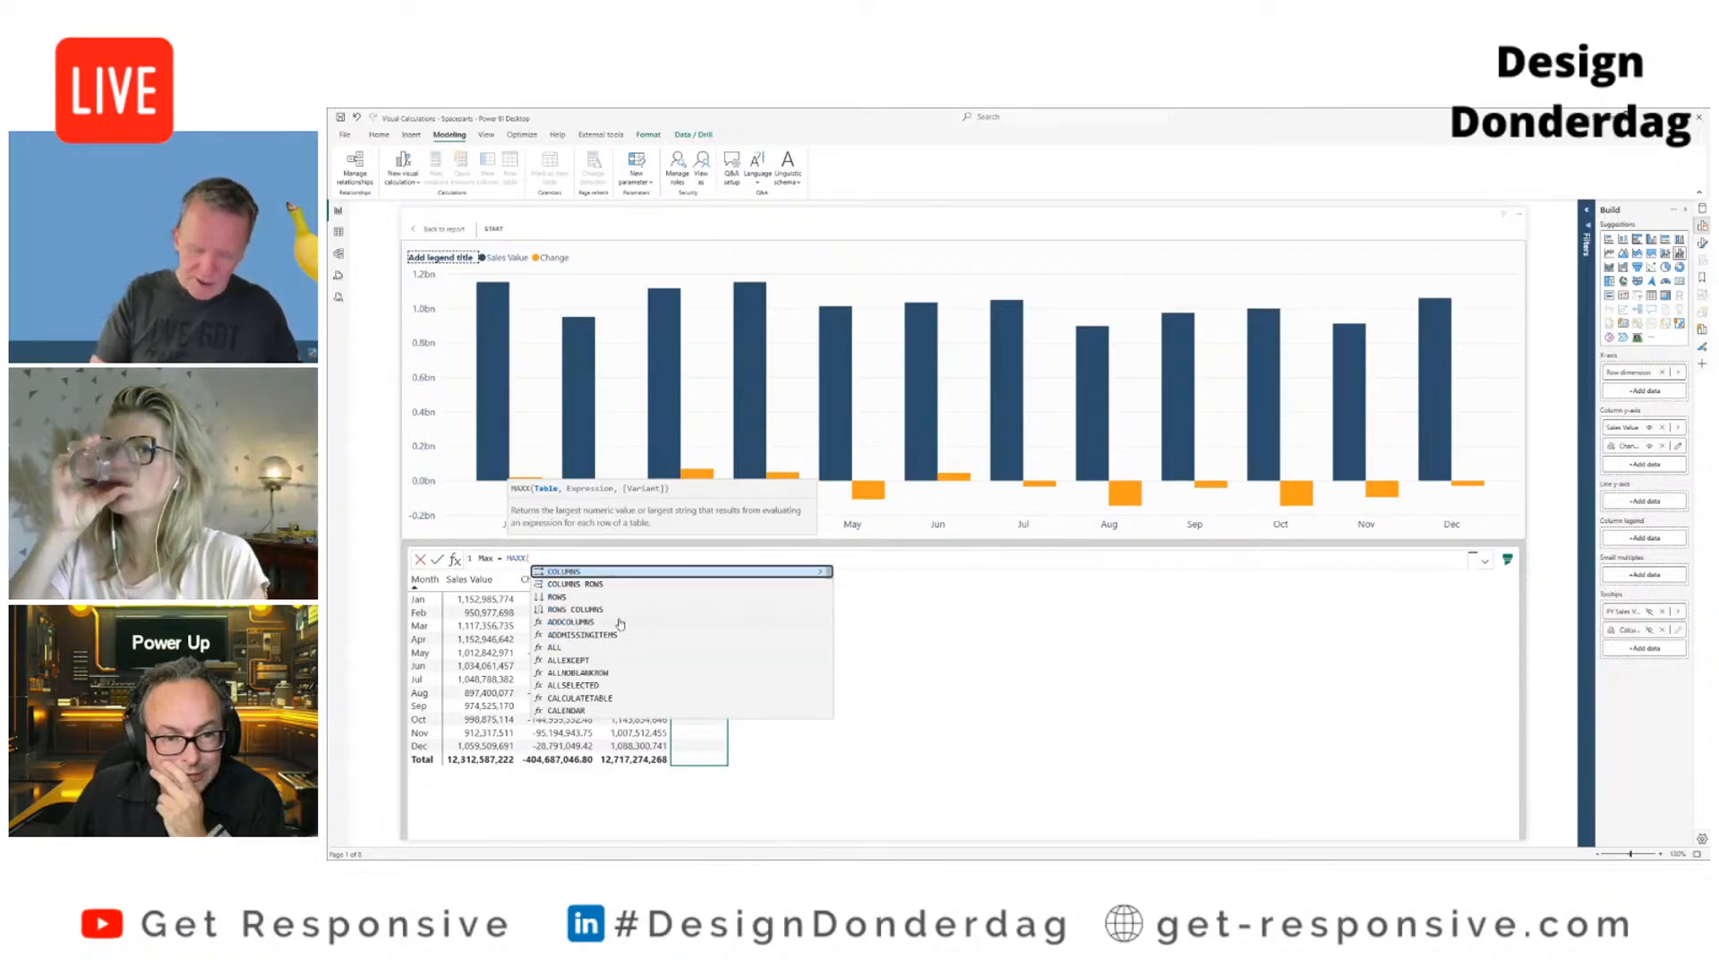
key(Escape)
text([)
key(BackSpace)
text([)
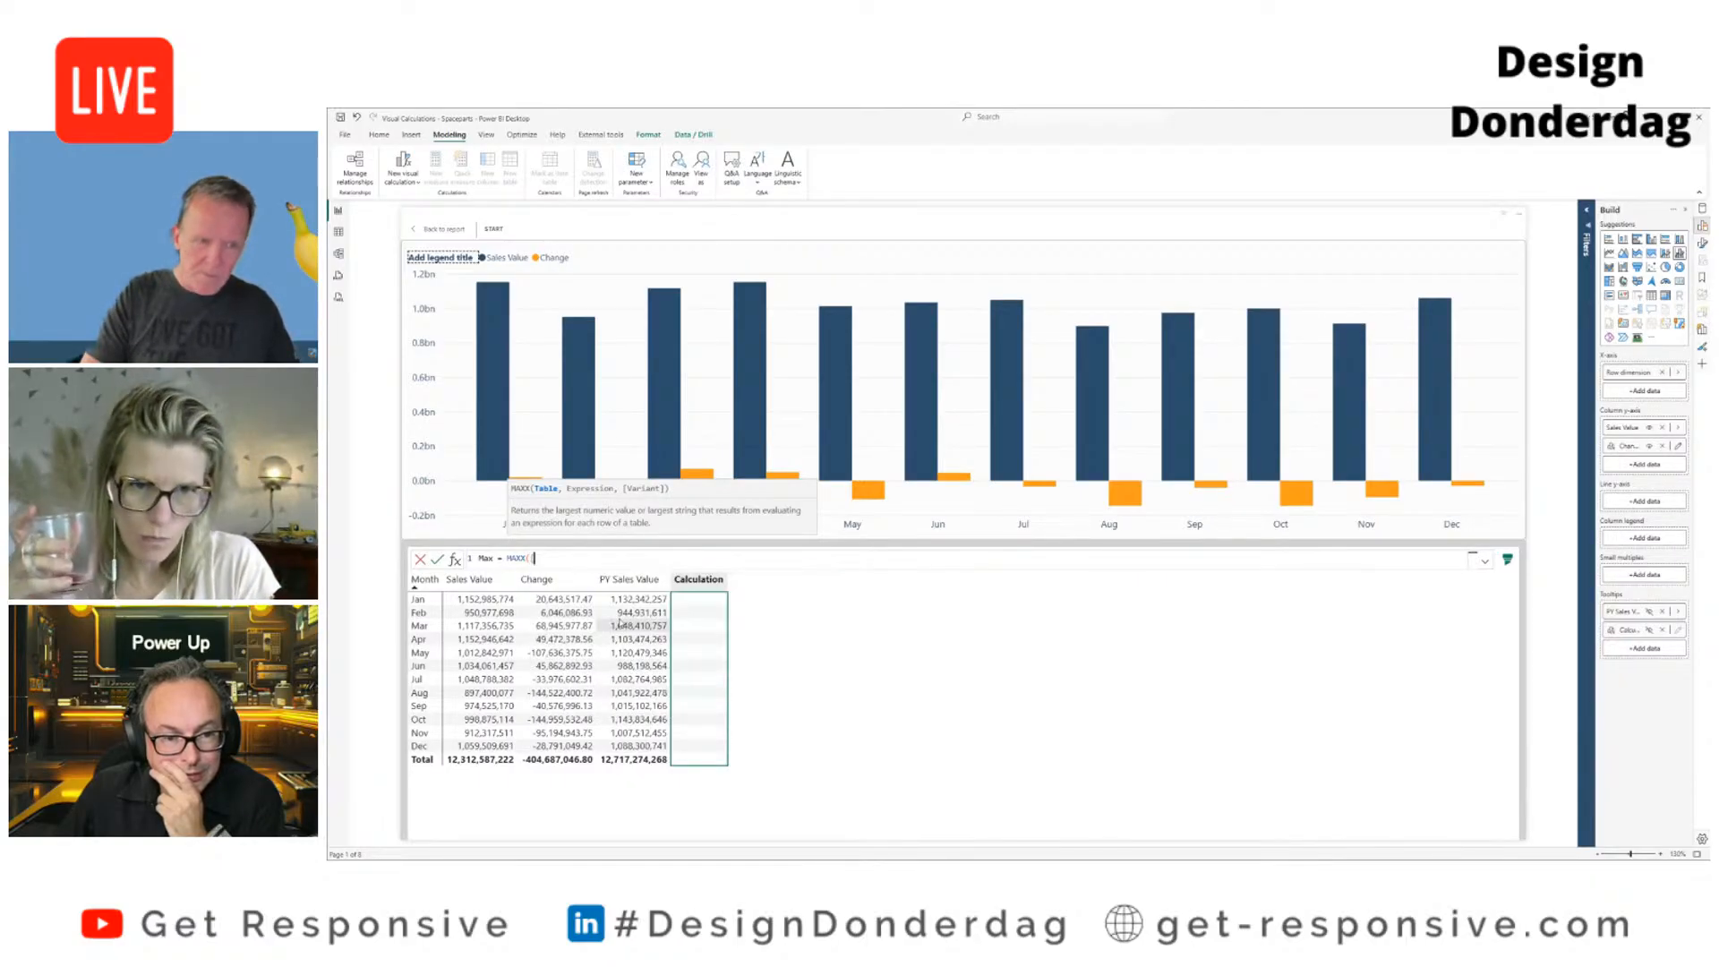
key(BackSpace)
key(BackSpace)
text(mon)
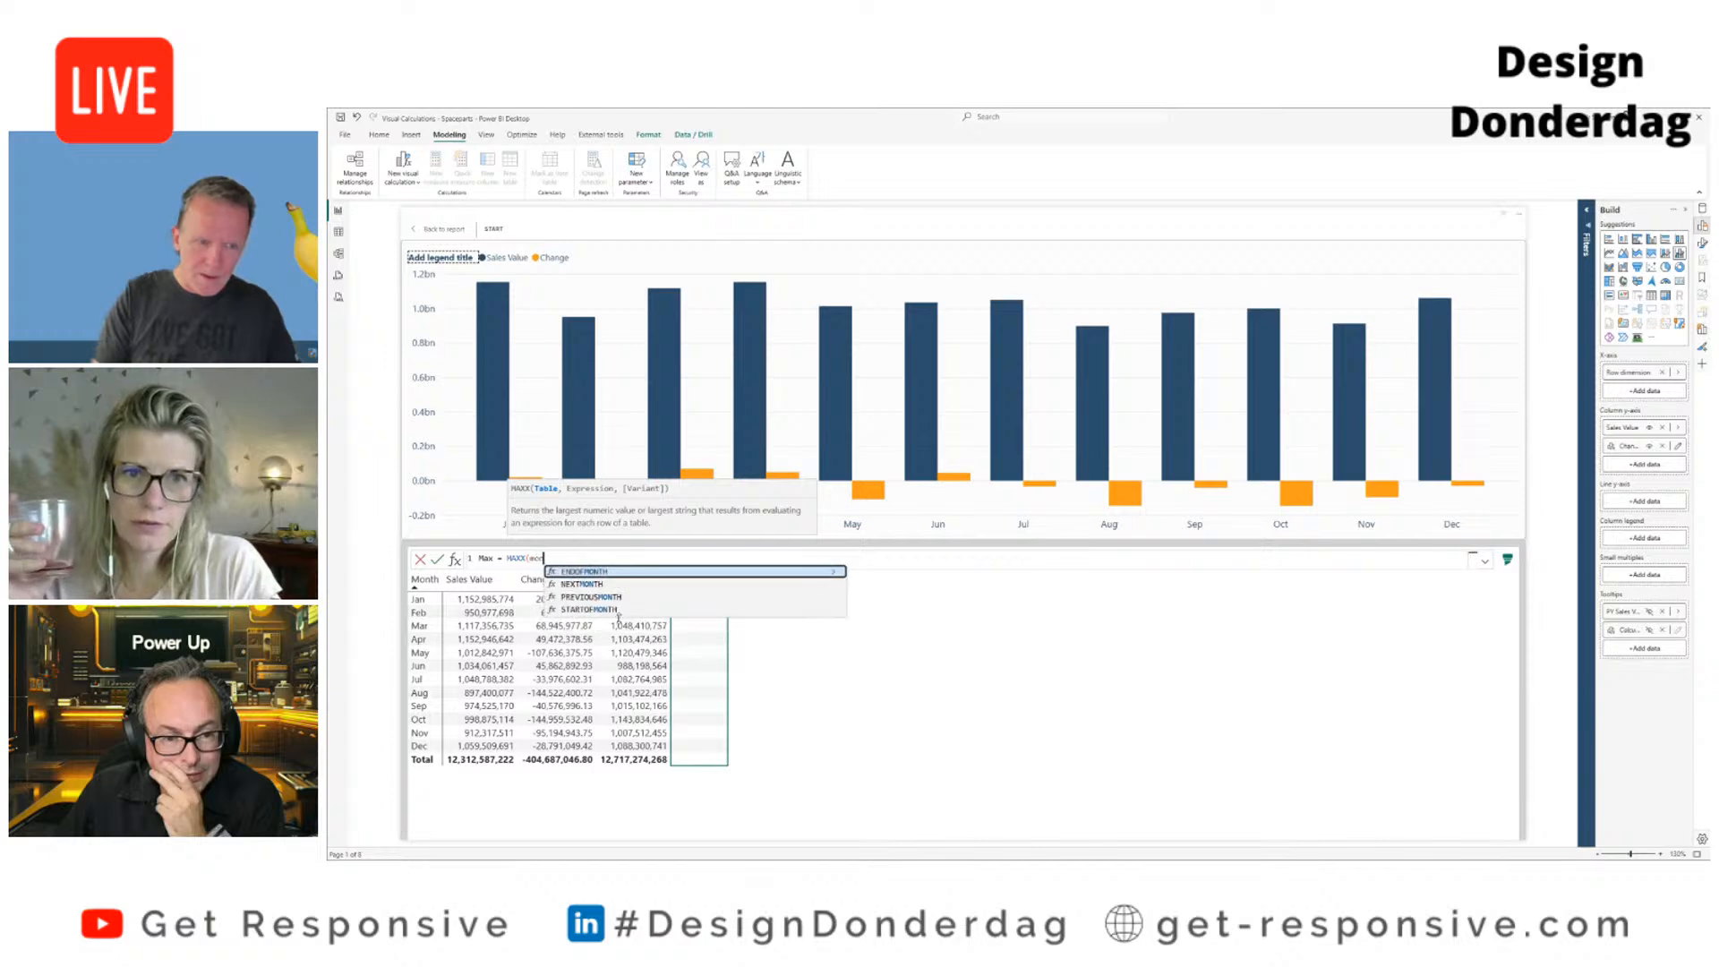
key(BackSpace)
key(BackSpace)
key(BackSpace)
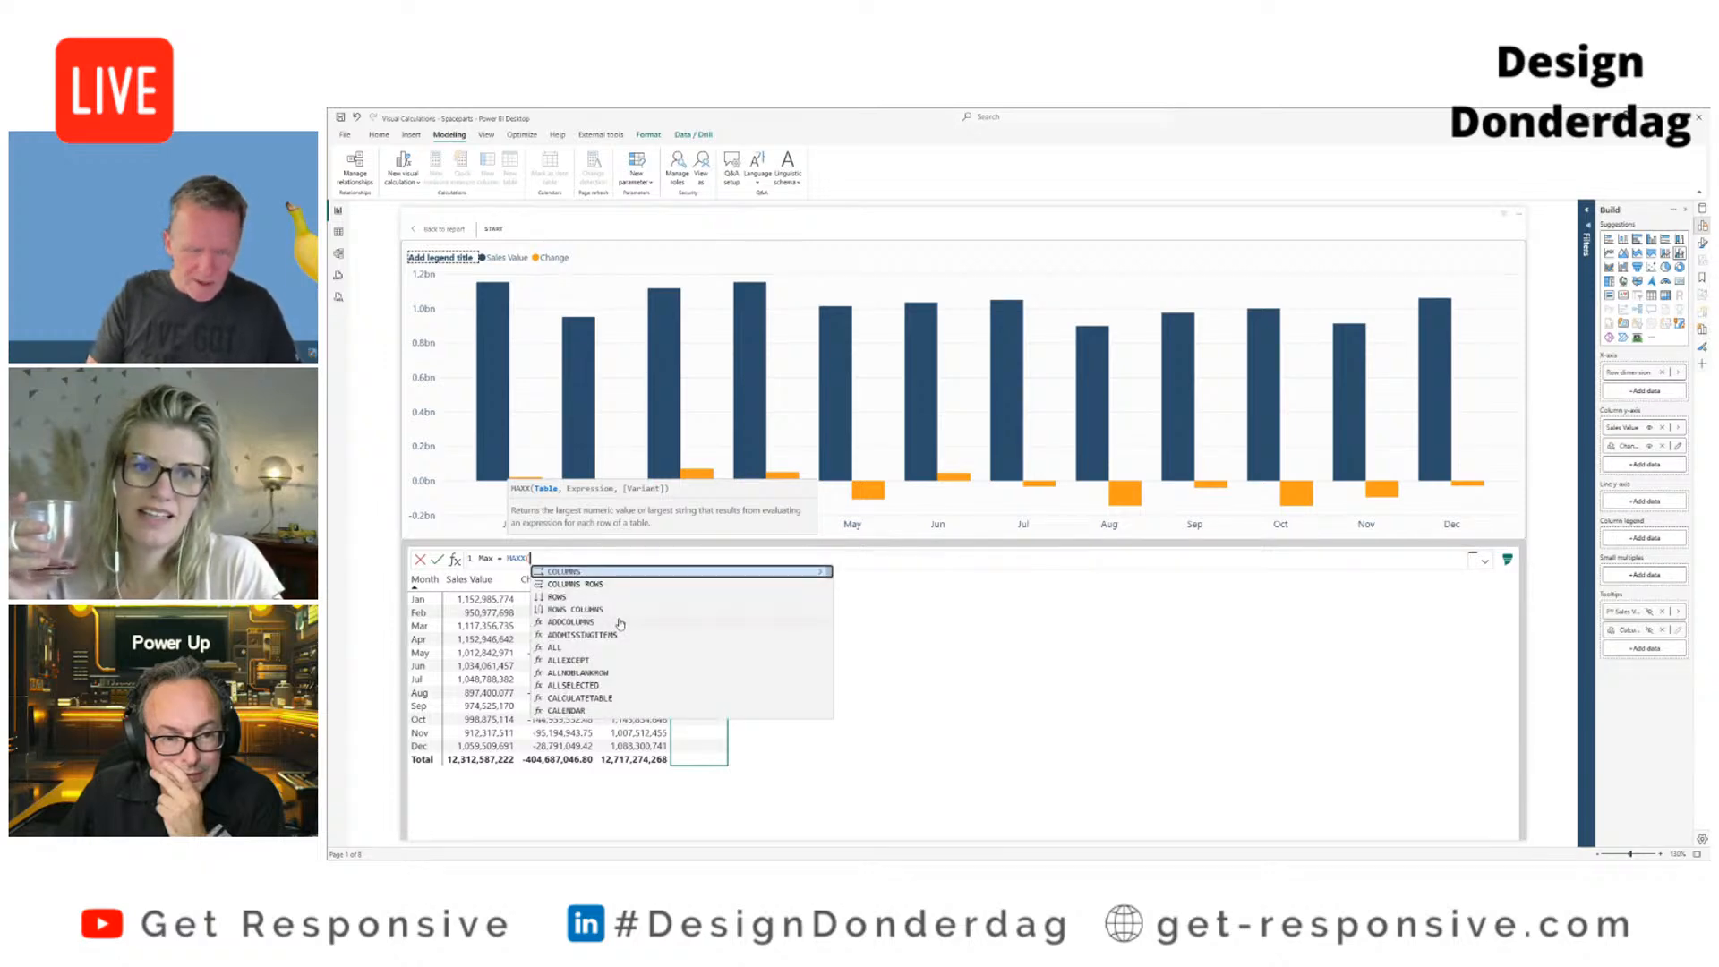
Step: Try VALUES([Month]) as the table argument of MAXX and clear it again
text(VALUES()
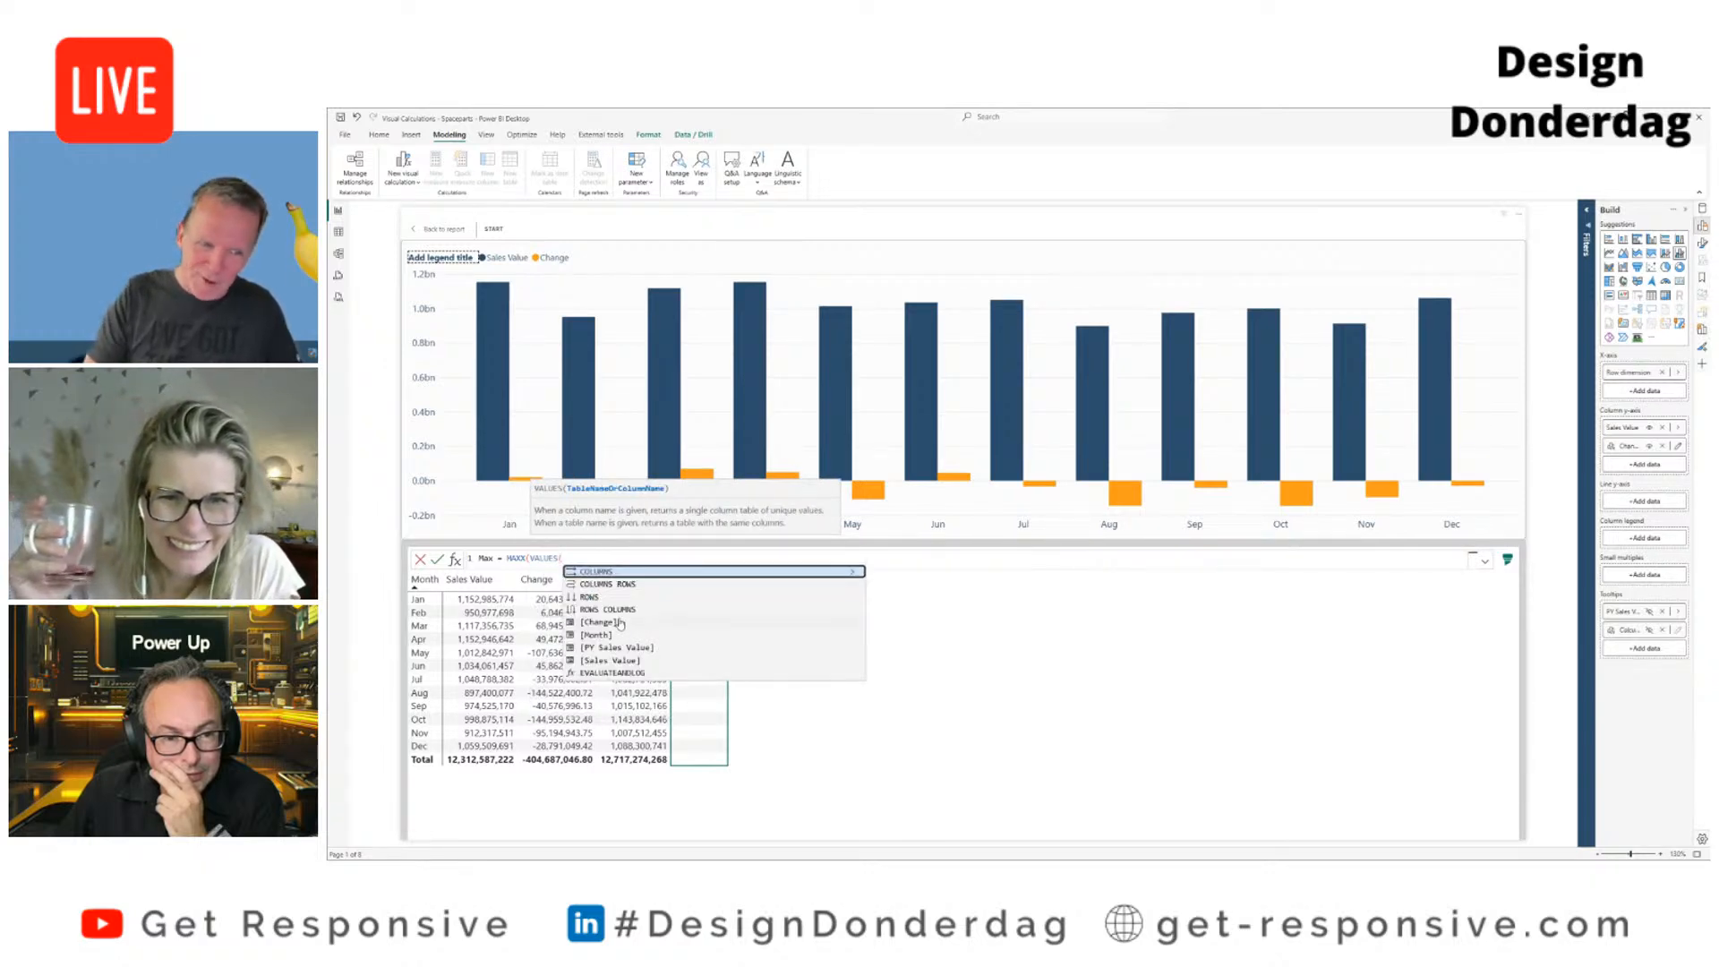
key(Down)
key(Down)
key(Down)
key(Down)
key(Down)
key(Tab)
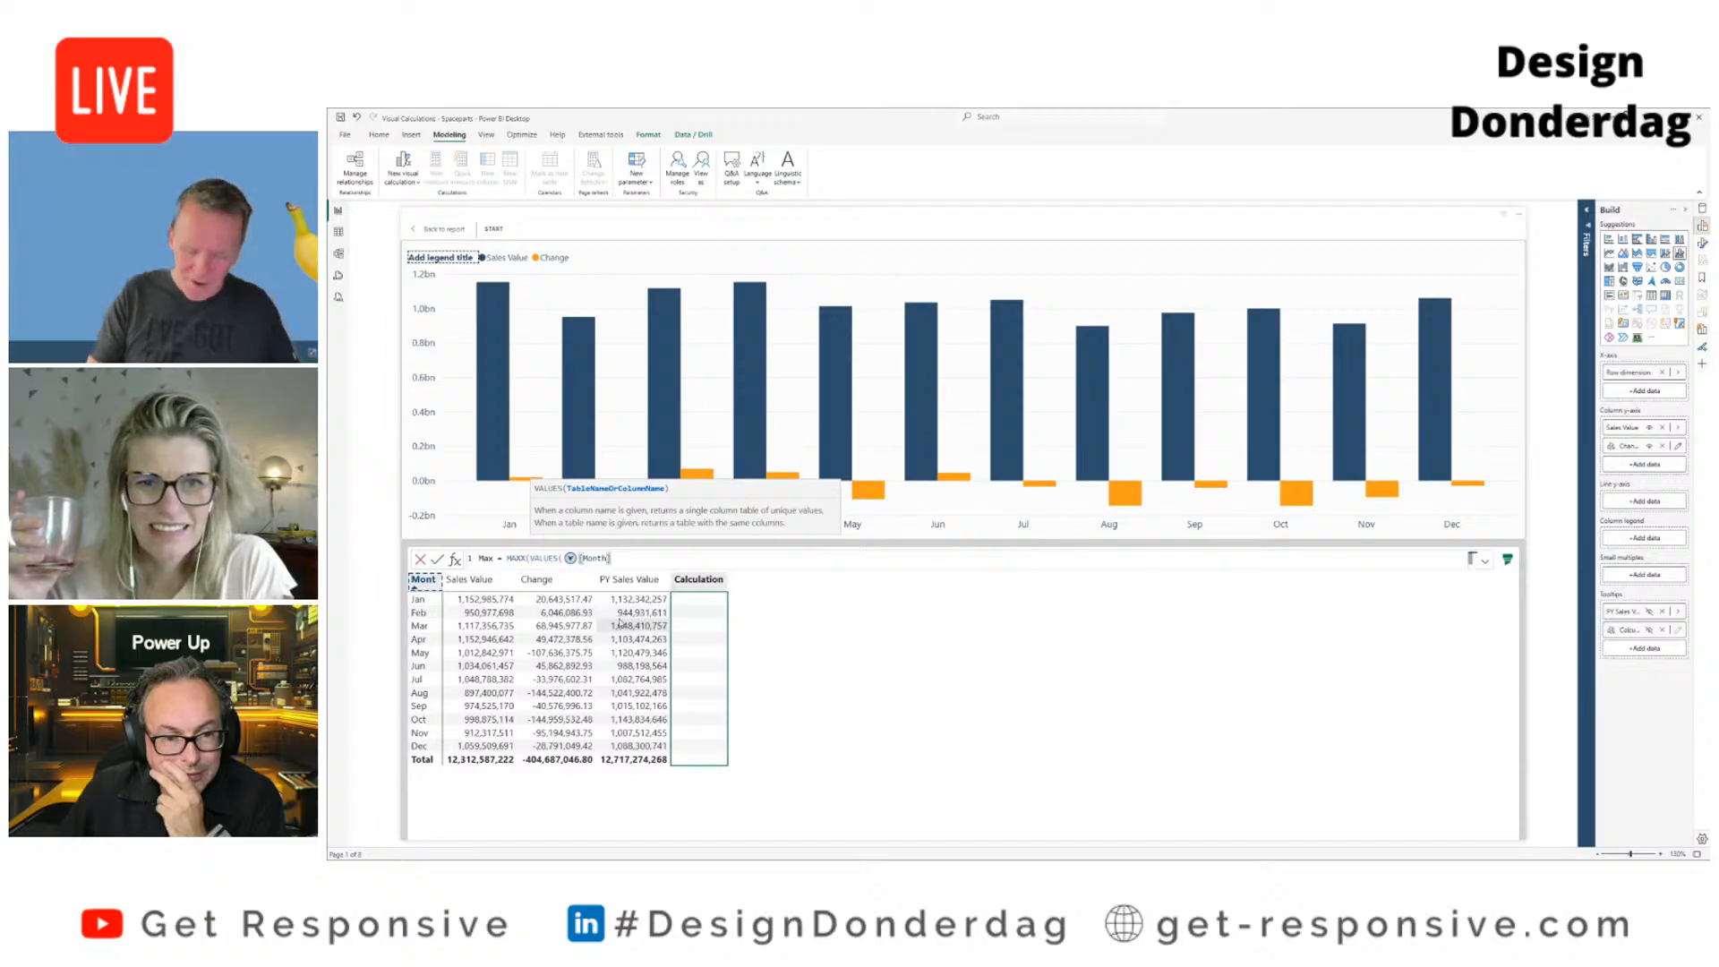
text())
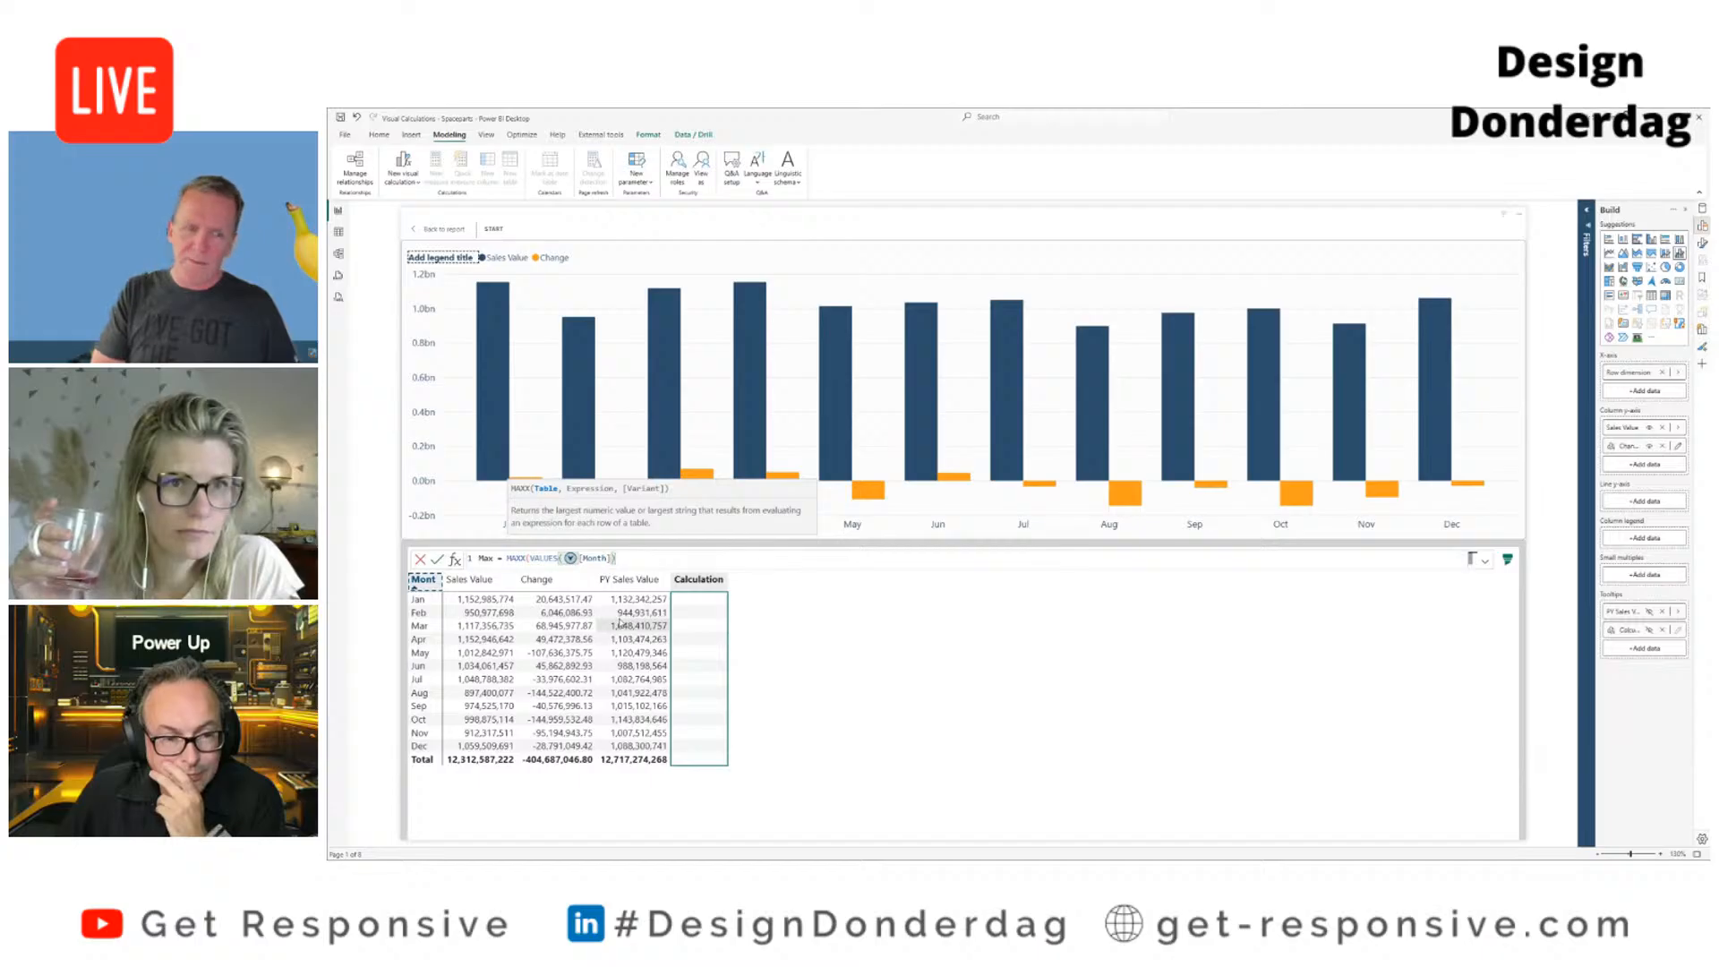
key(BackSpace)
key(BackSpace)
key(BackSpace)
key(BackSpace)
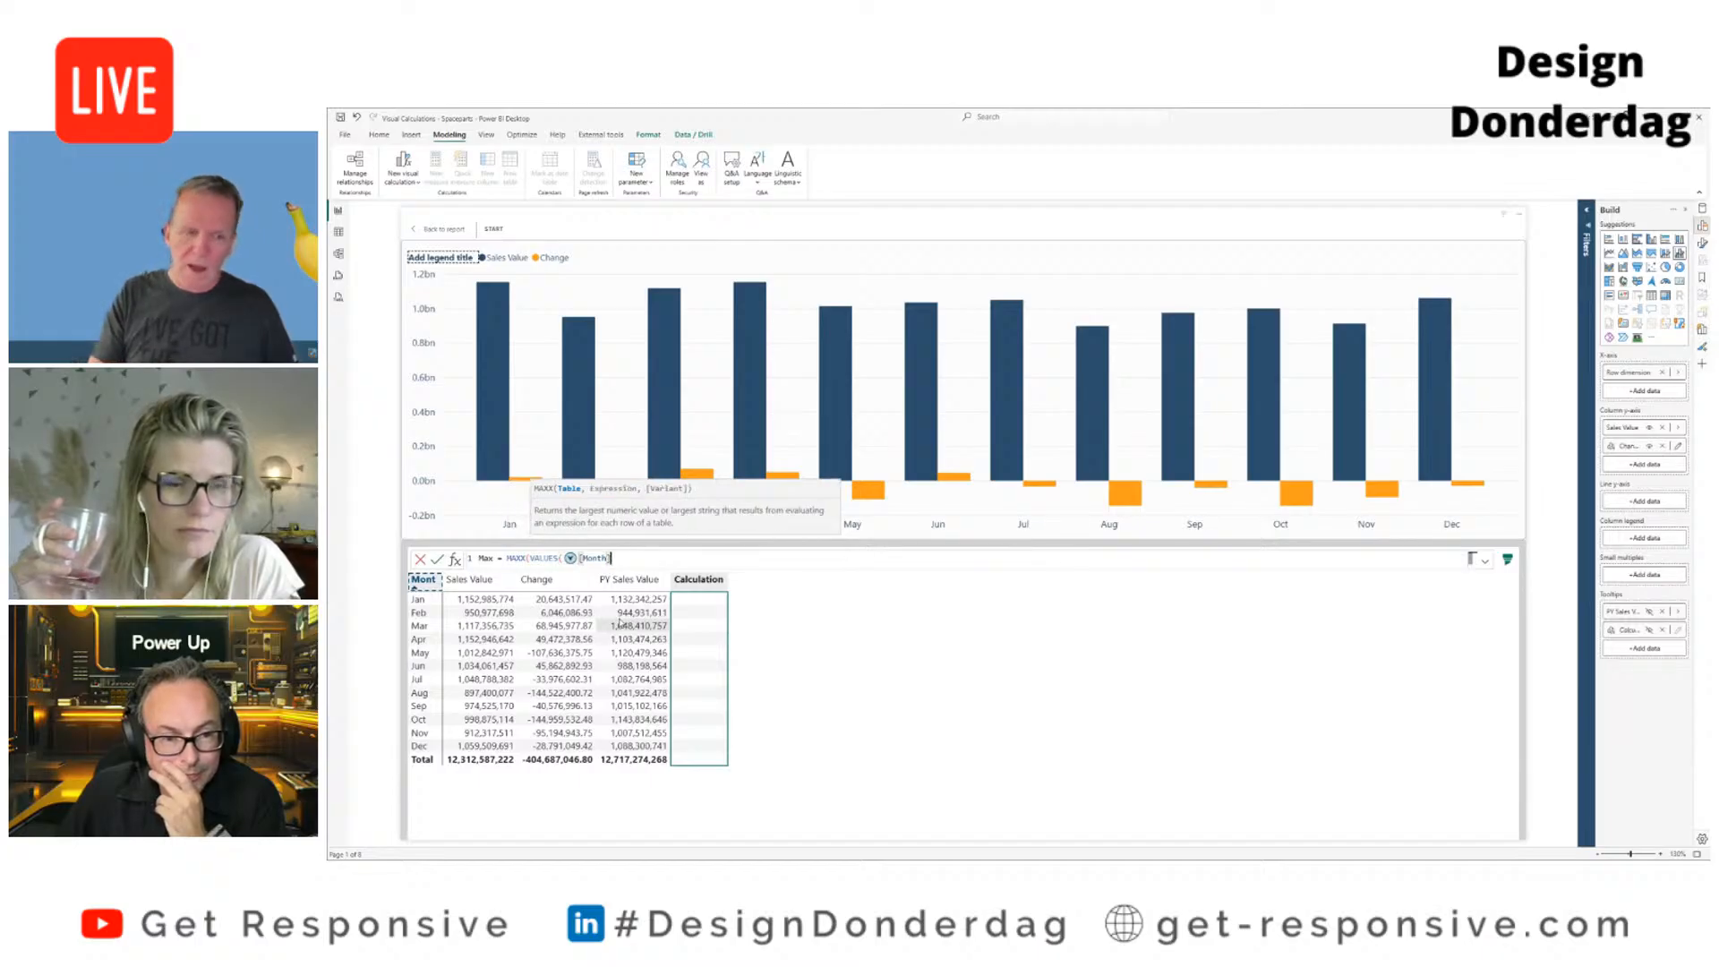
key(BackSpace)
key(BackSpace)
key(BackSpace)
key(BackSpace)
key(BackSpace)
key(BackSpace)
key(BackSpace)
key(BackSpace)
key(BackSpace)
key(BackSpace)
key(BackSpace)
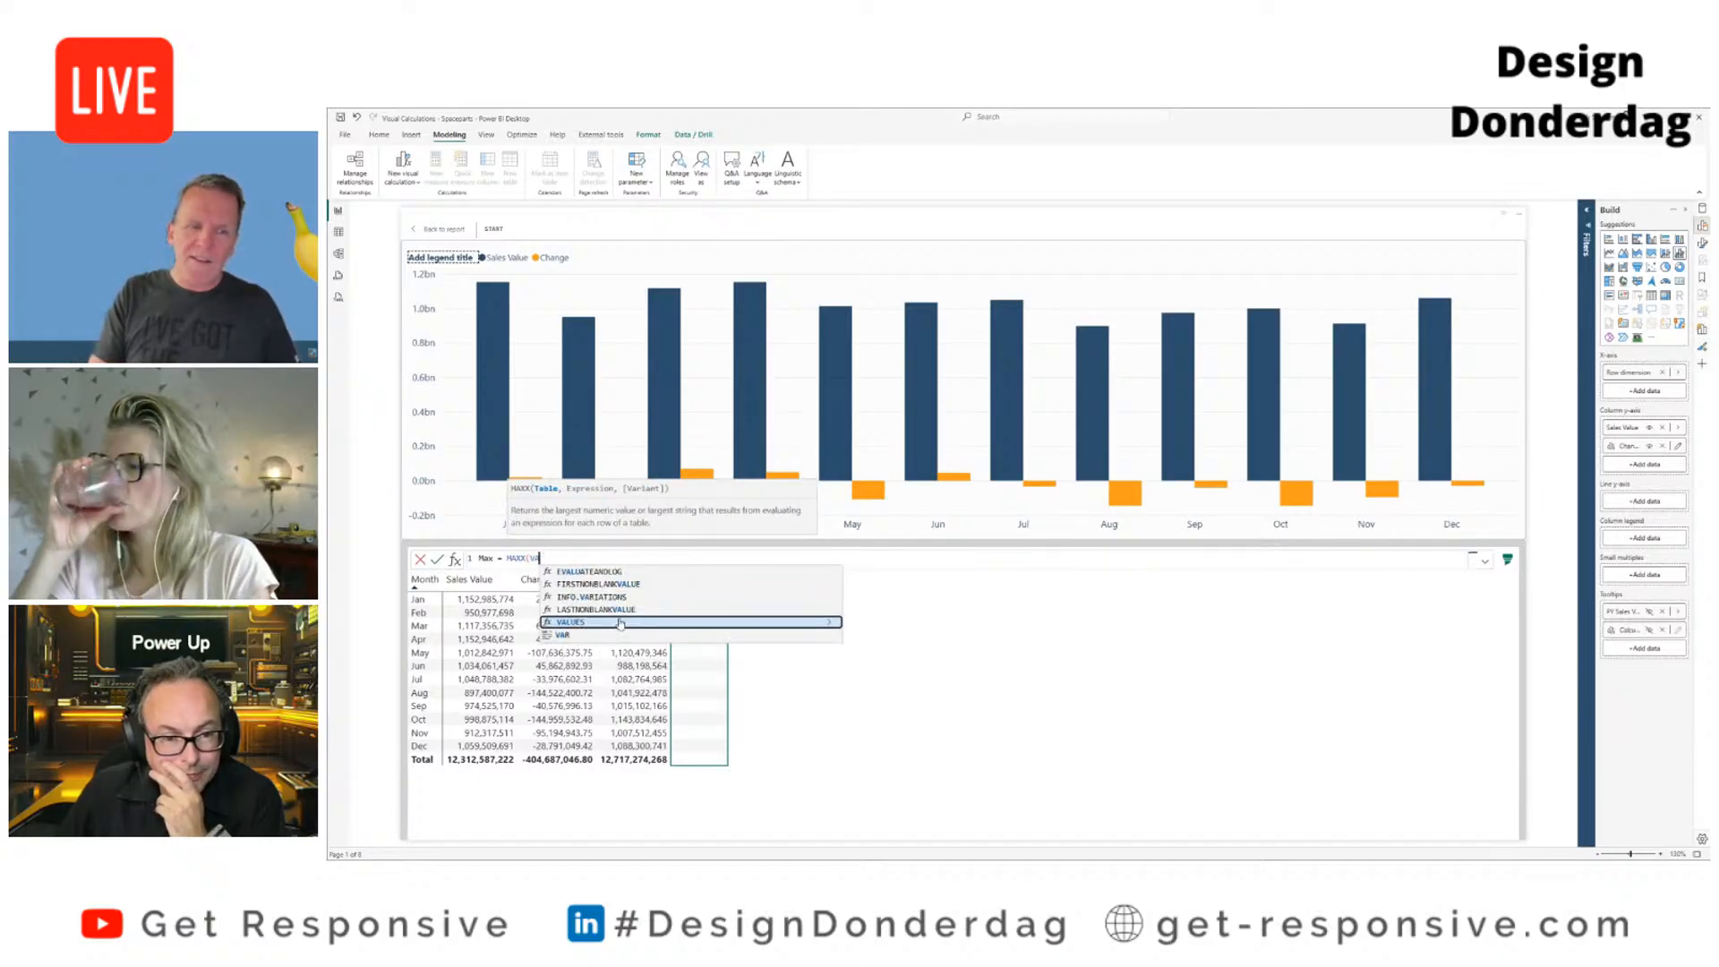
Step: Complete the Max calculation with ROWS and [Sales Value] as the MAXX arguments, commit it, and widen the Max column in the matrix
text(ROWS)
key(Tab)
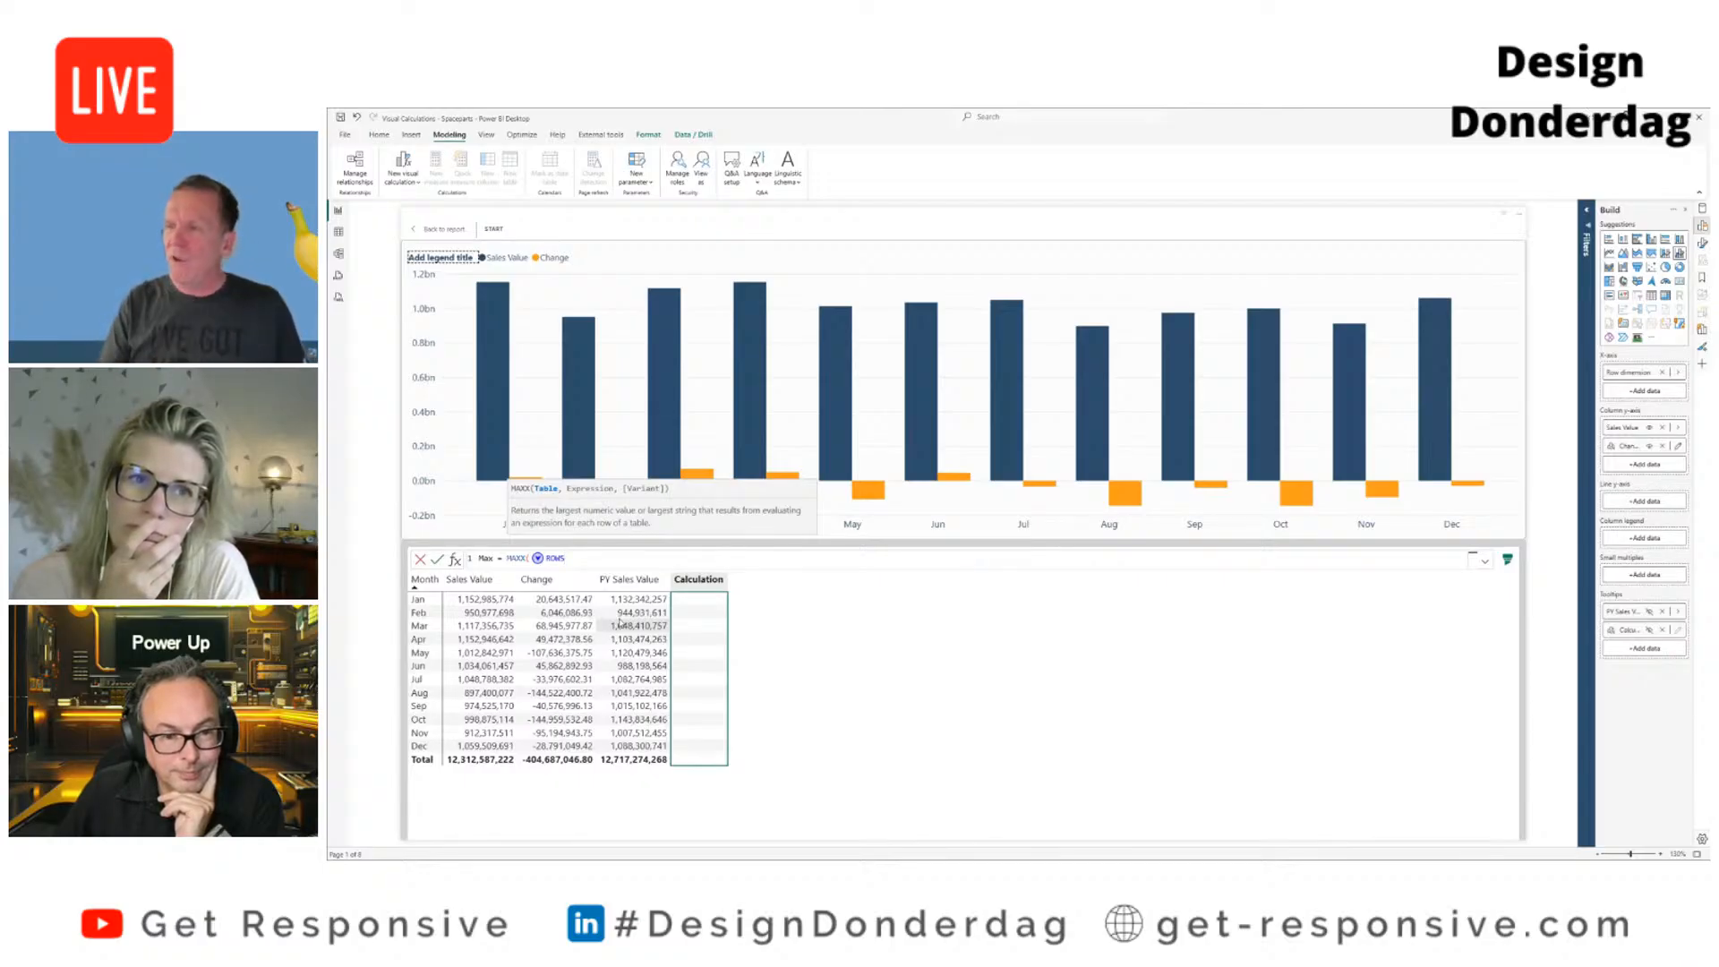
text(,)
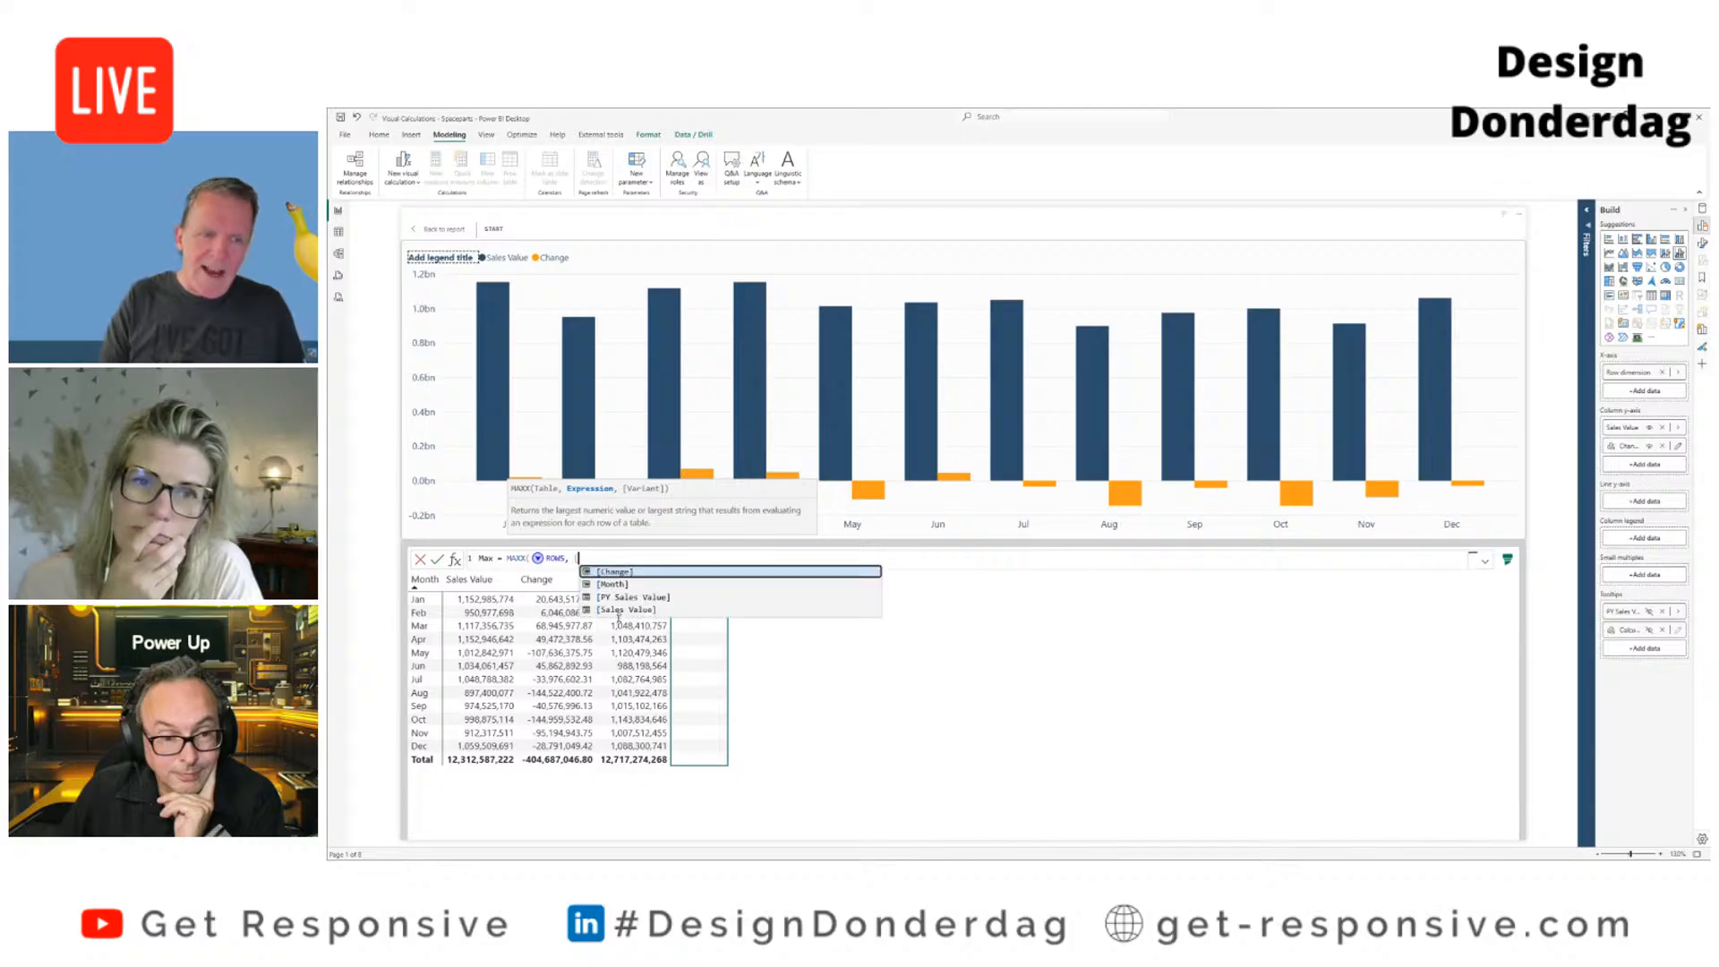
key(Down)
key(Down)
key(Down)
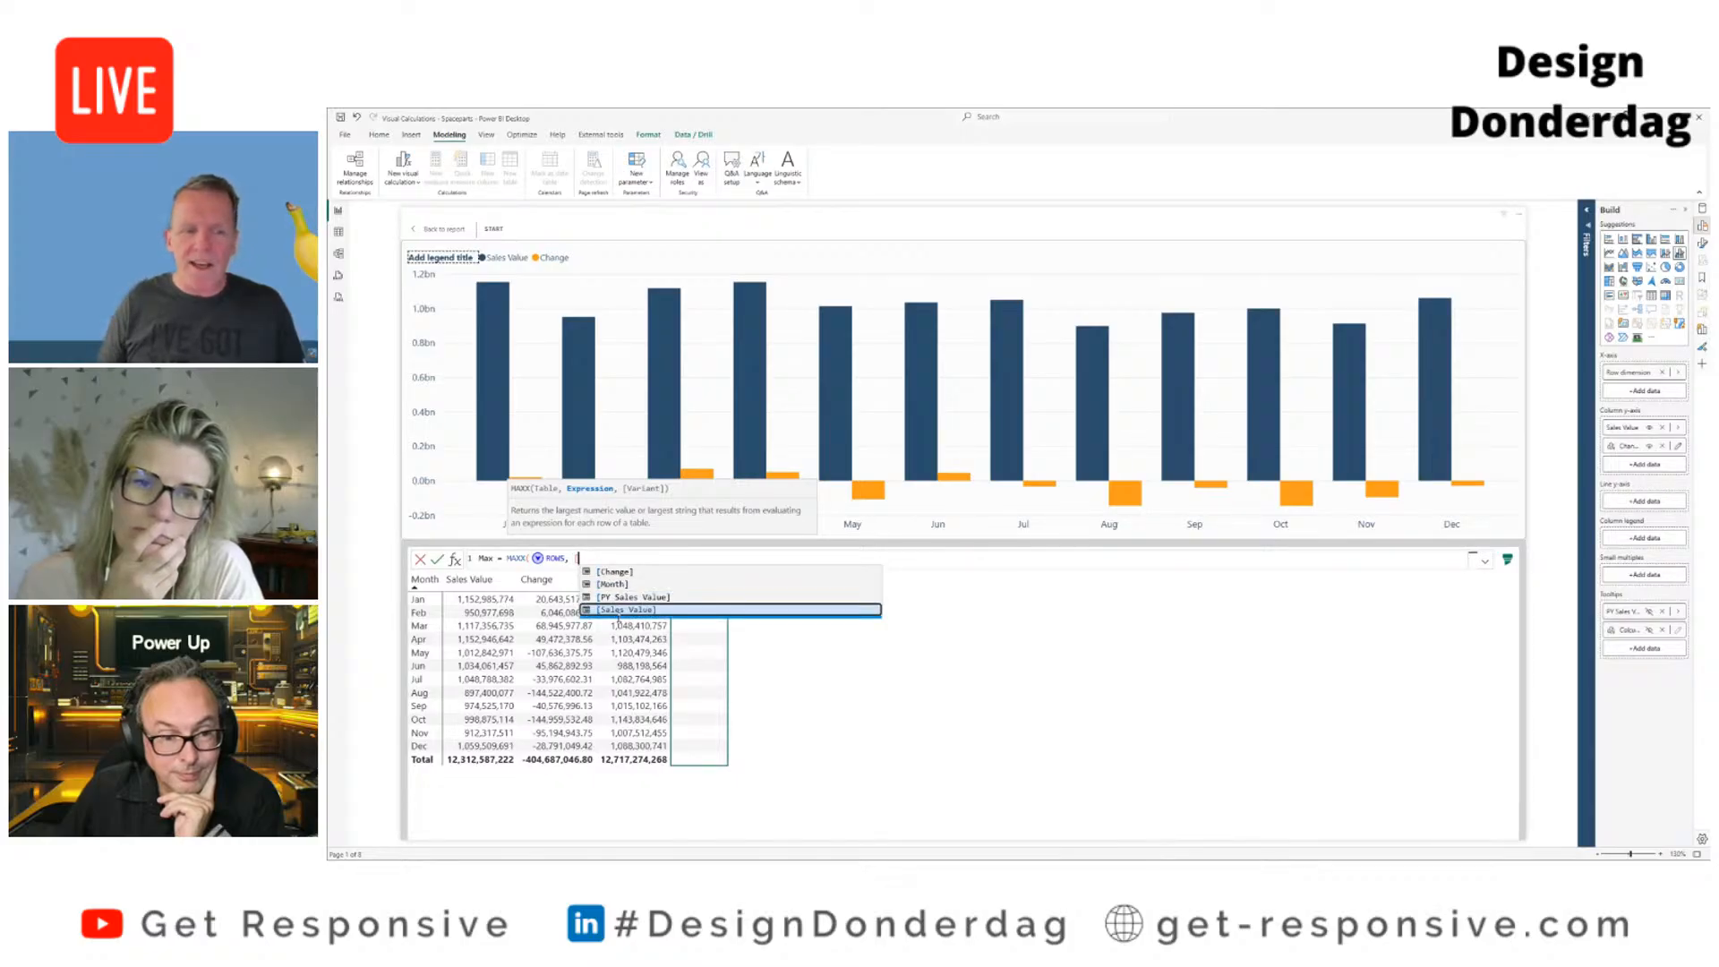
key(Tab)
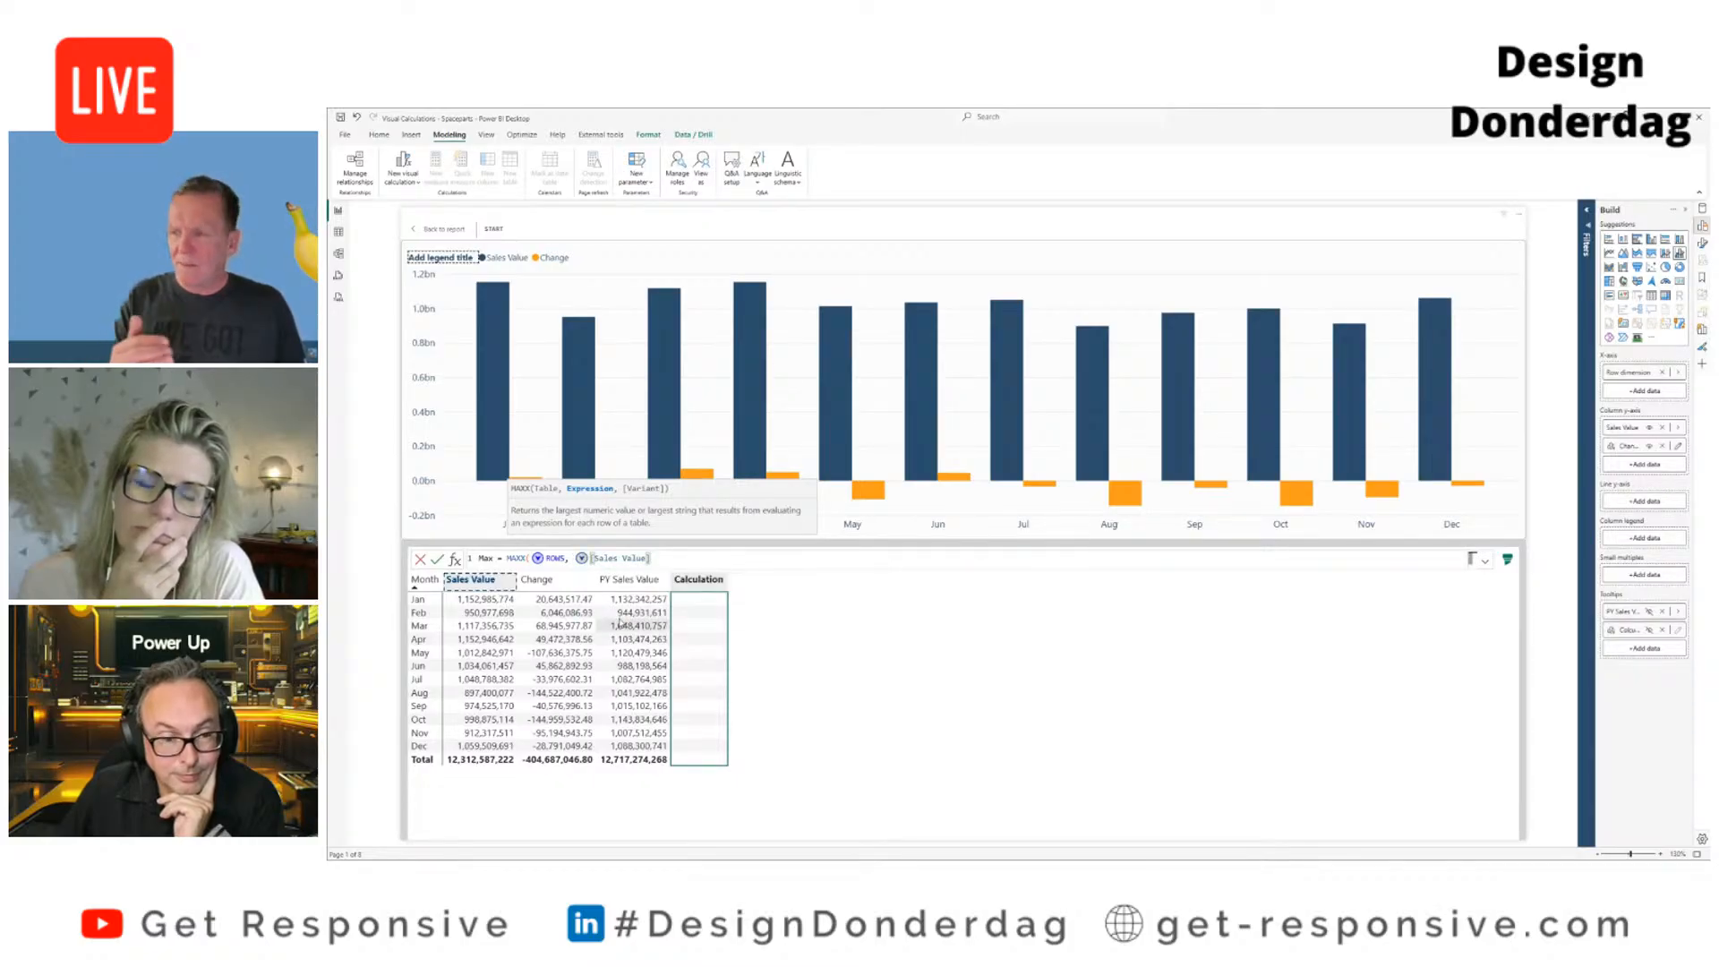
key(Return)
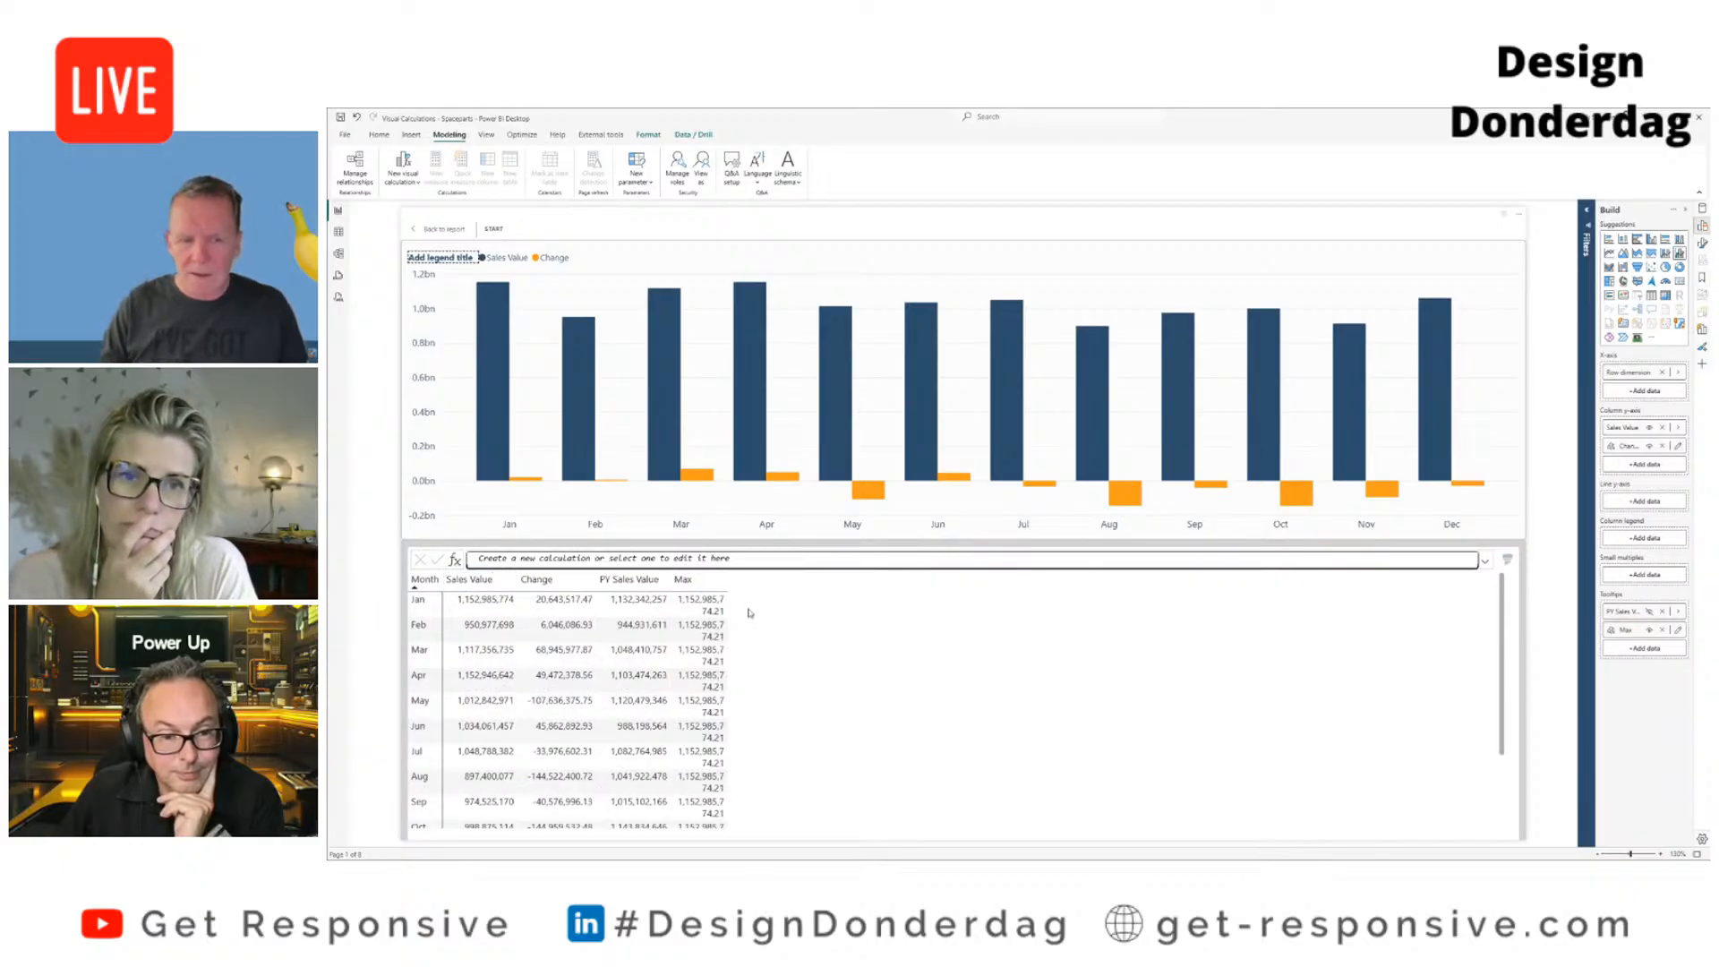
drag(726, 586, 775, 584)
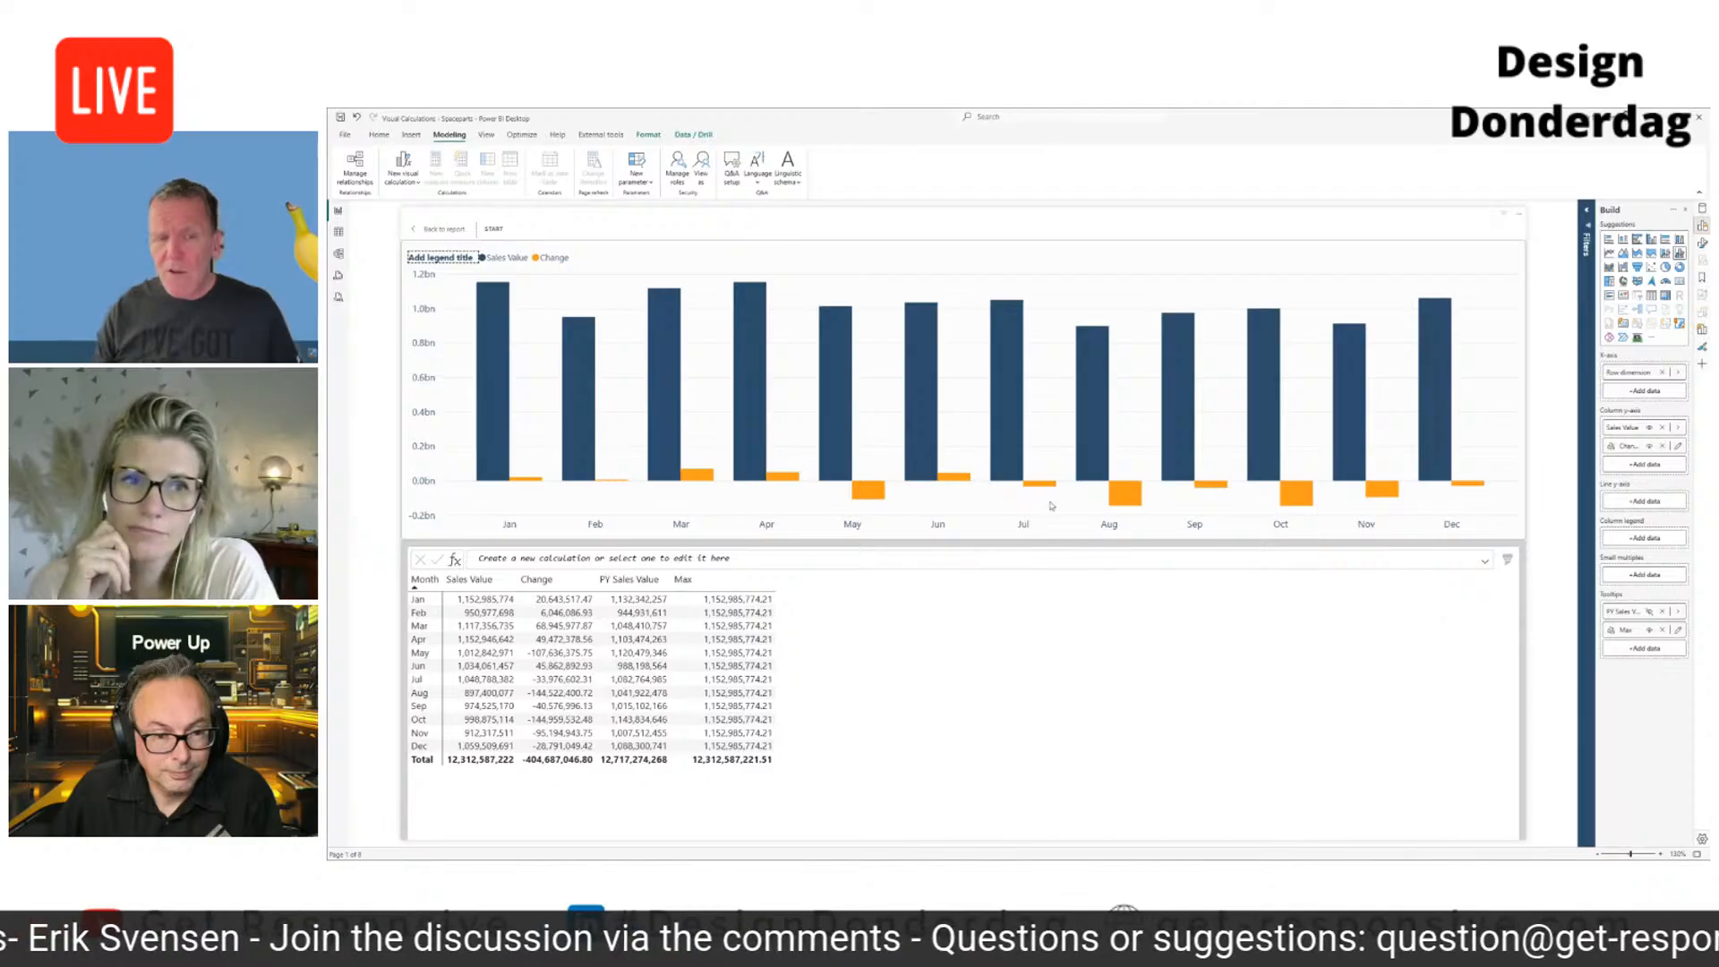
Step: Start a new visual calculation in the column y-axis, named If max and beginning with the IF function
click(1663, 650)
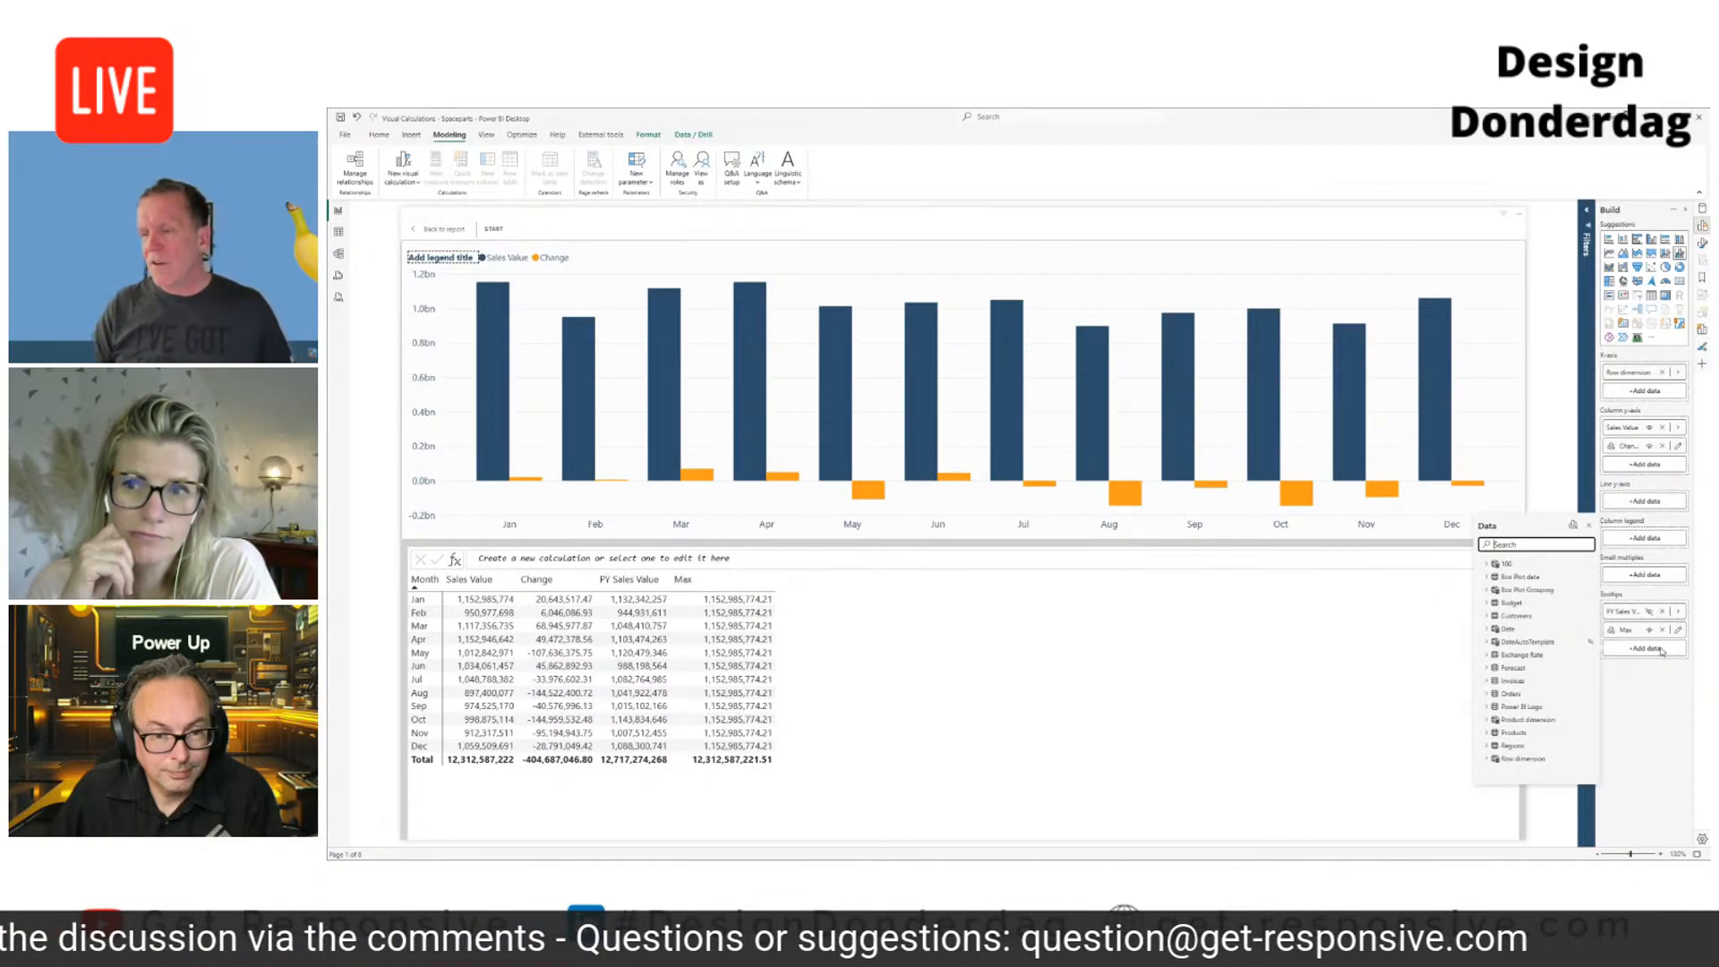
click(1636, 467)
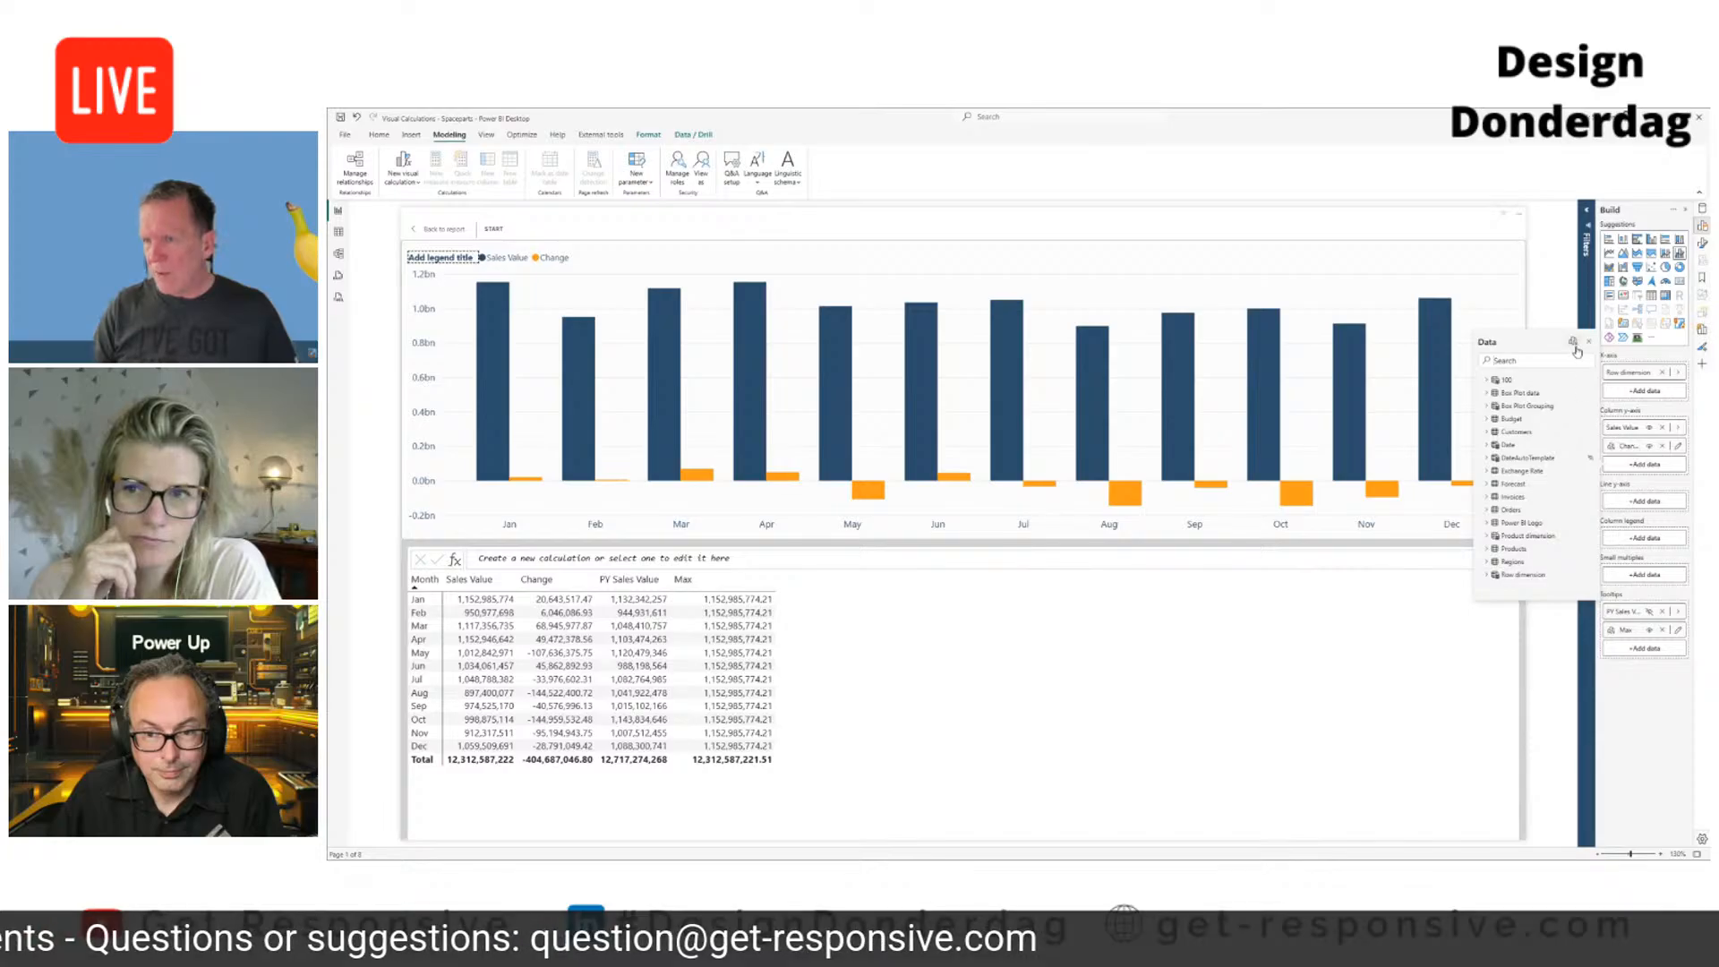
click(1574, 343)
text(I)
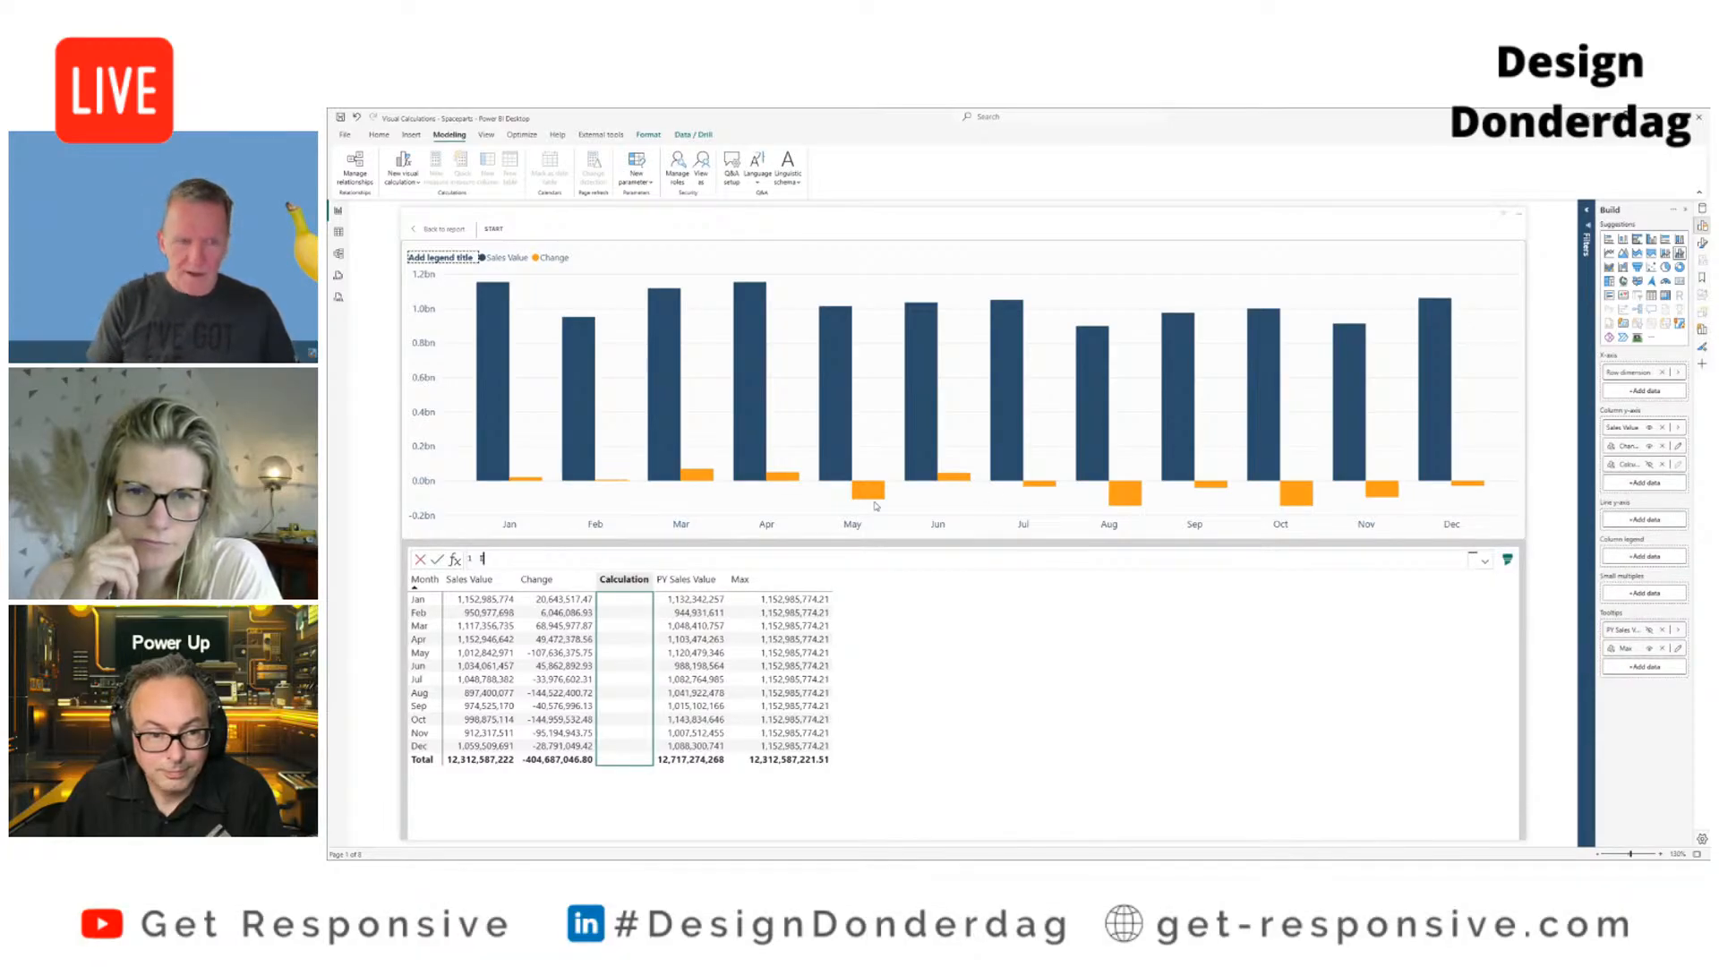
text(f max = If)
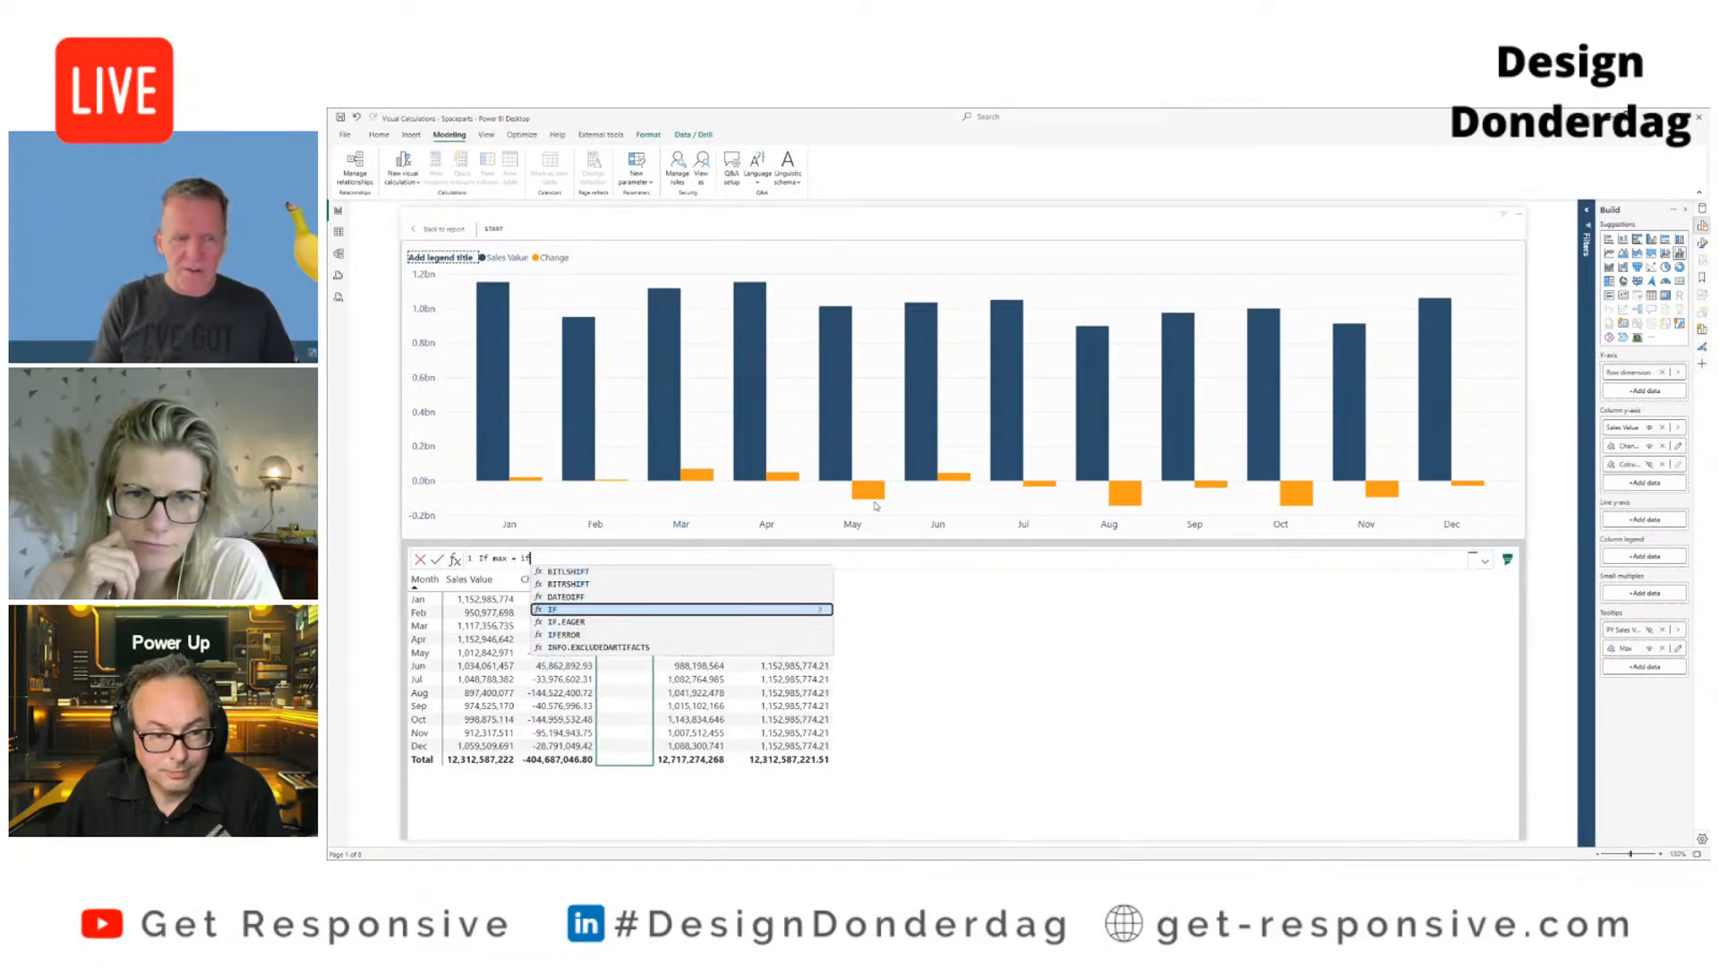
key(Tab)
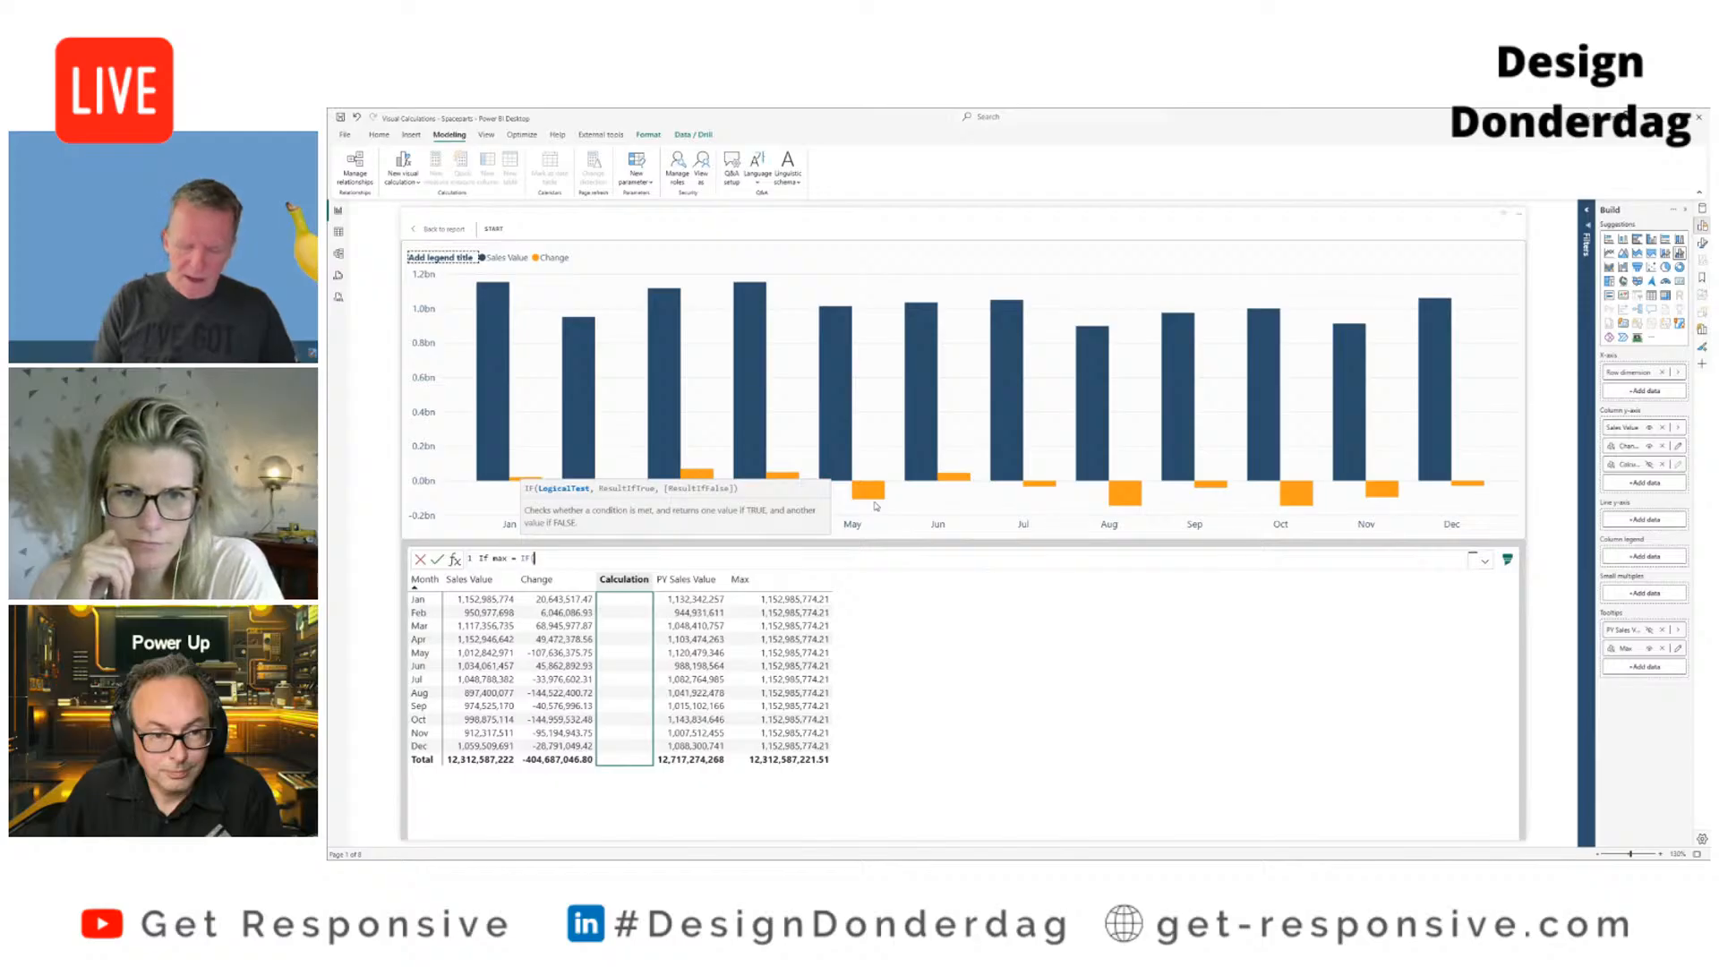
Step: Set the IF condition of the If max calculation to test whether [Max] equals [Sales Value]
text([)
key(Down)
key(Down)
key(Up)
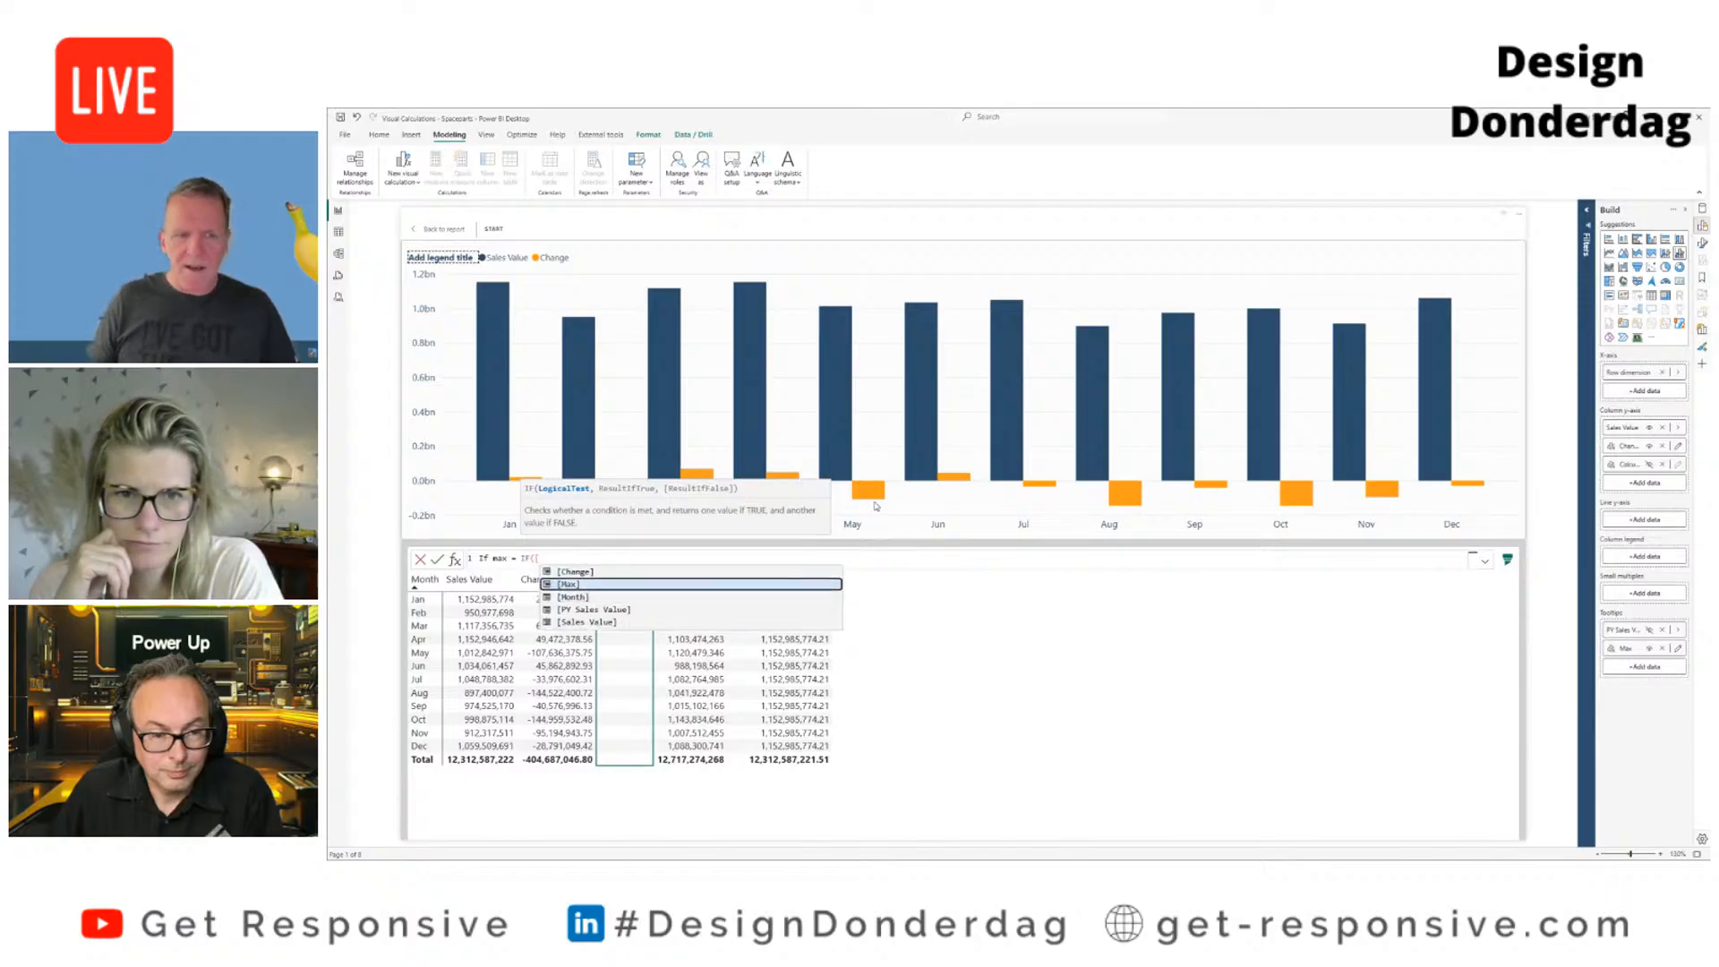
key(Tab)
text(= [)
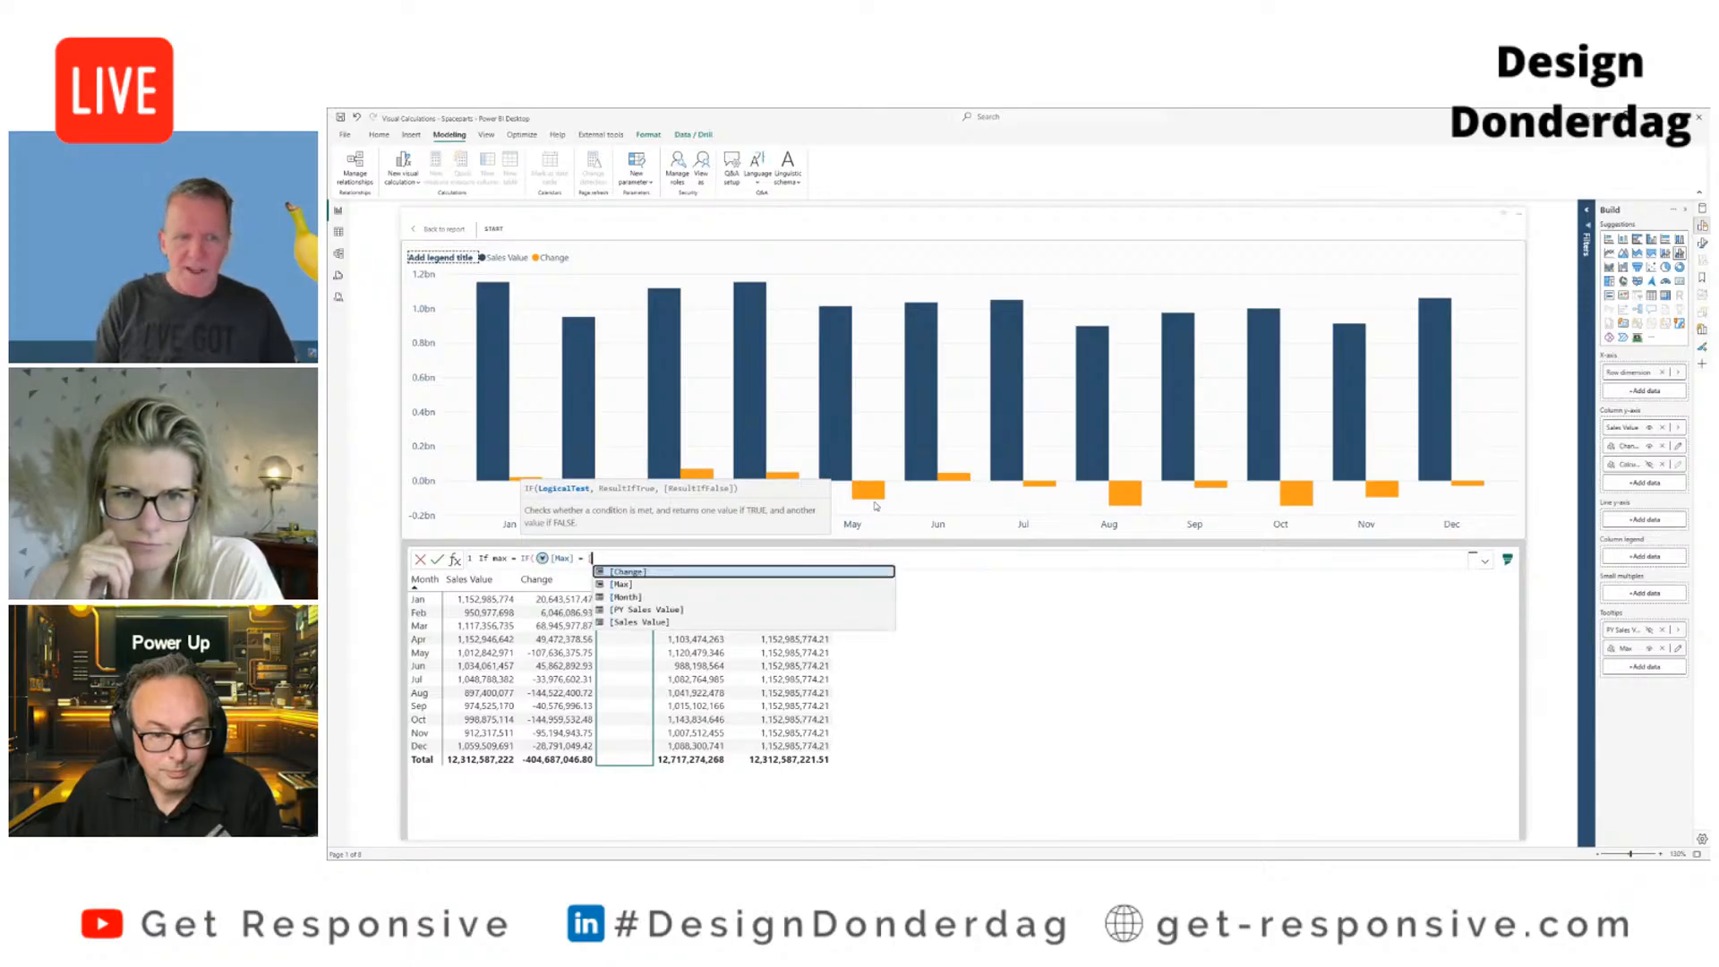
key(Down)
key(Down)
key(Down)
key(Down)
key(Tab)
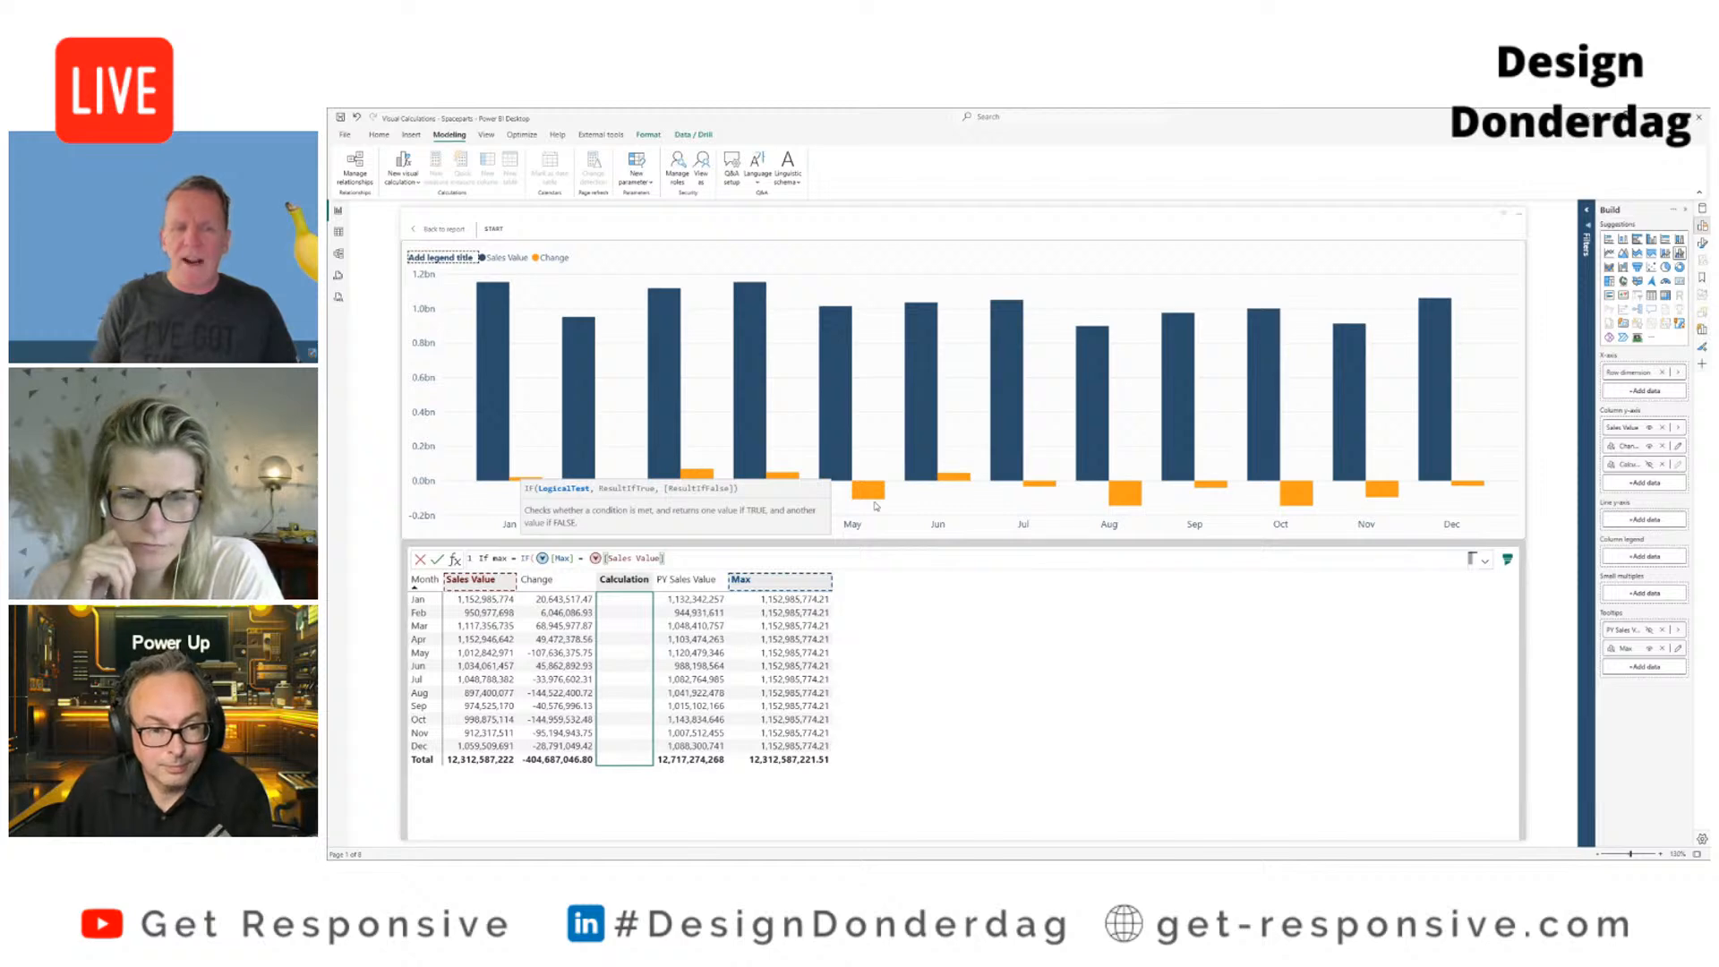
Step: Return [Sales Value] if true and BLANK() otherwise, commit the If max calculation, and widen its column in the matrix
text(, 1)
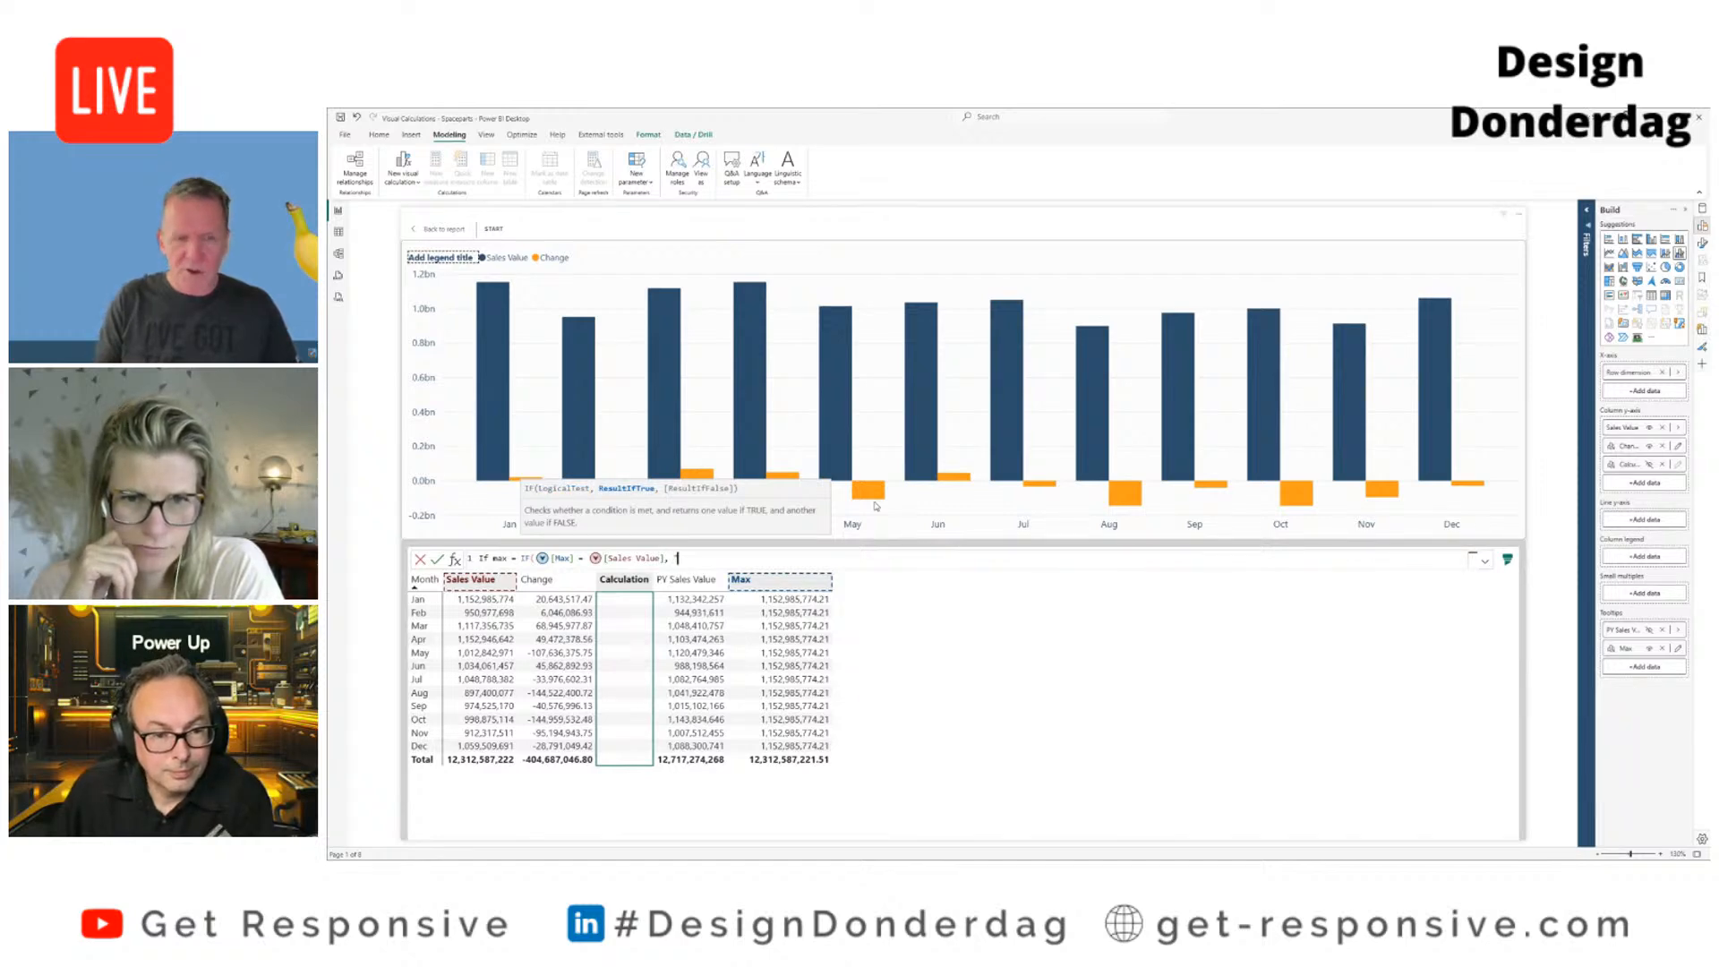
text([)
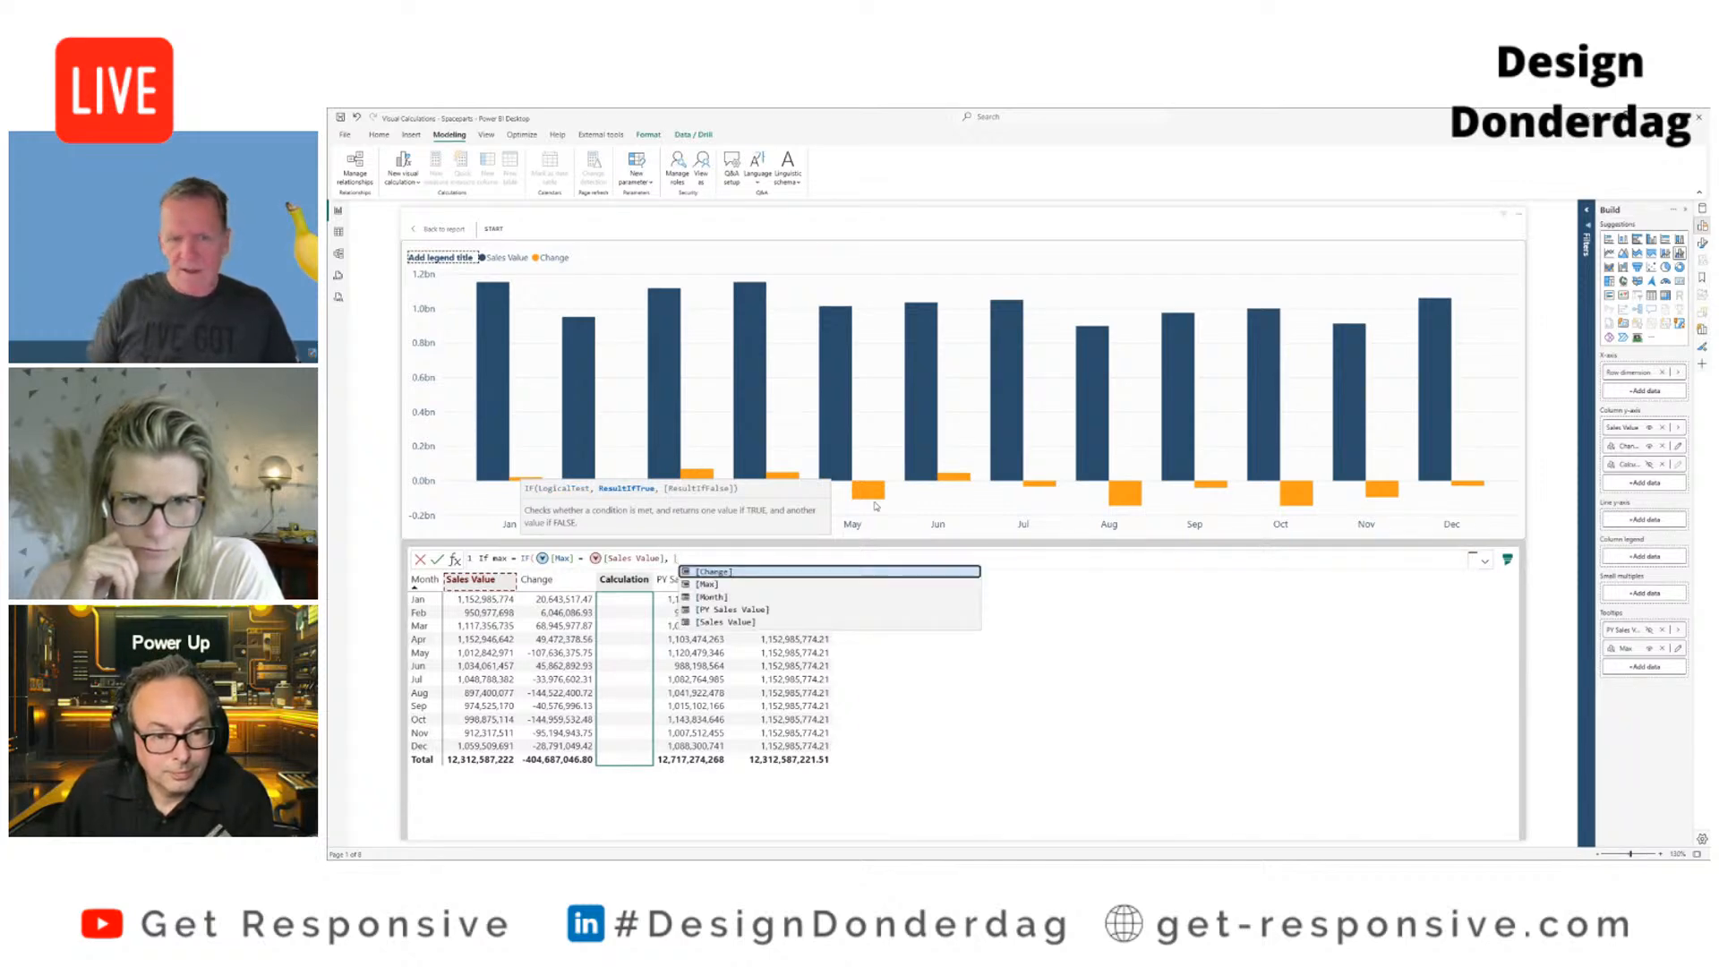
key(Down)
key(Down)
key(Down)
key(Down)
key(Tab)
text(, BLANK())
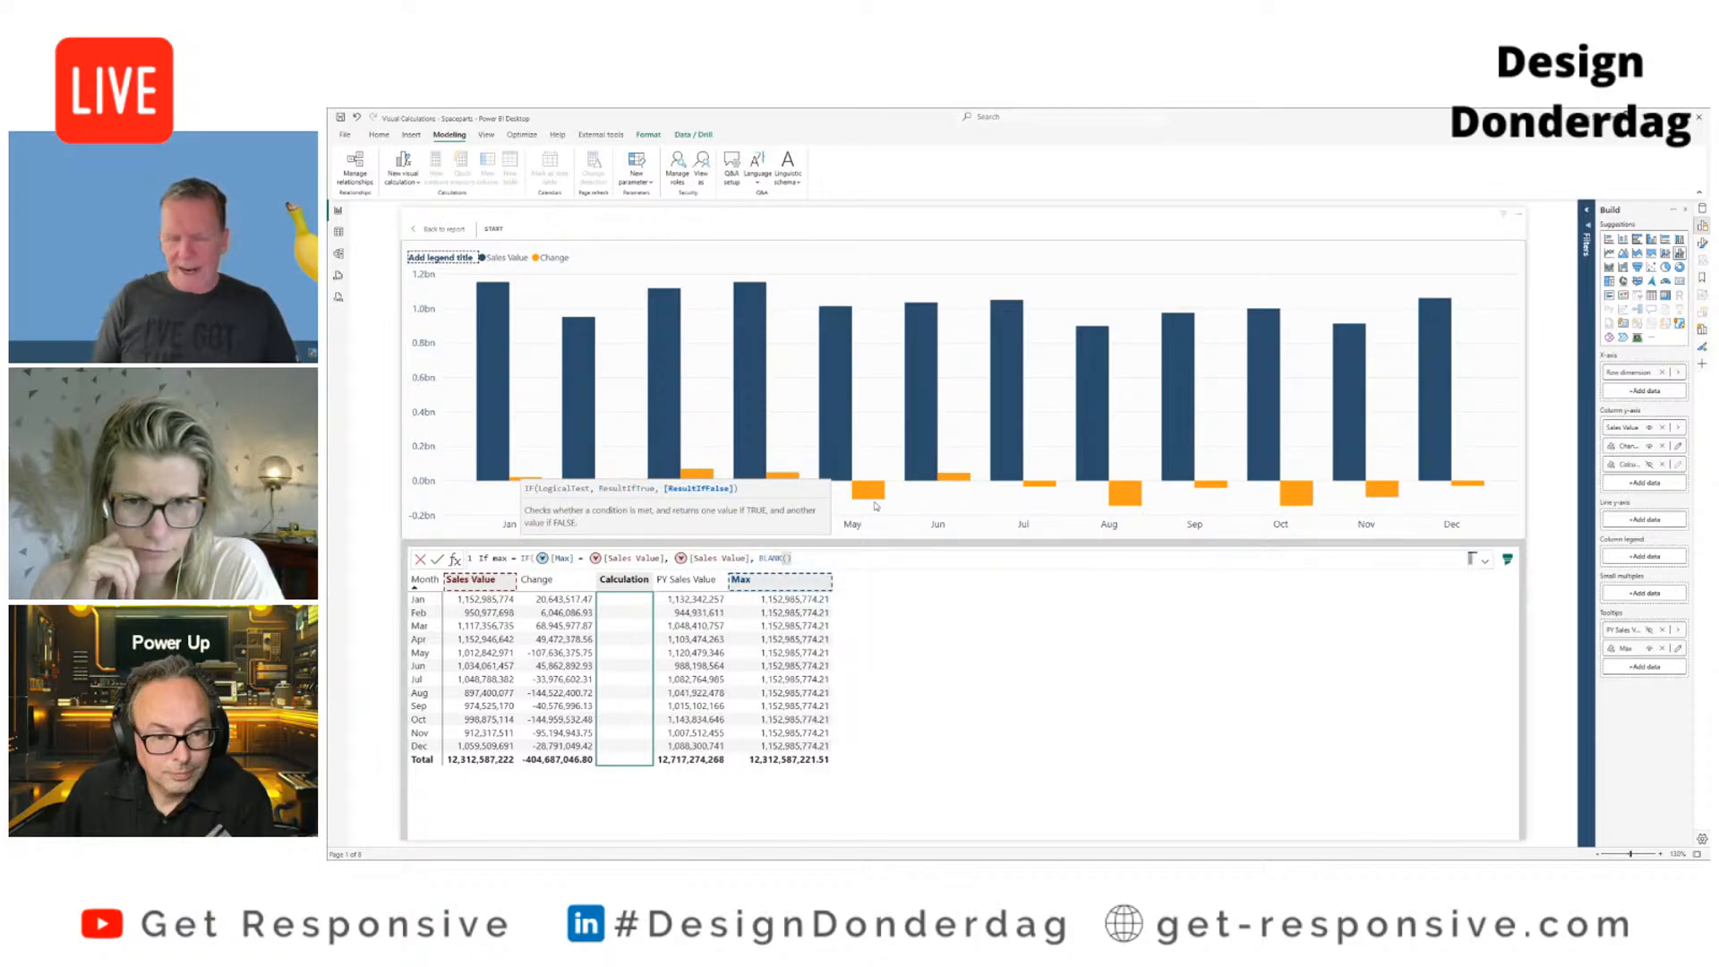
key(Return)
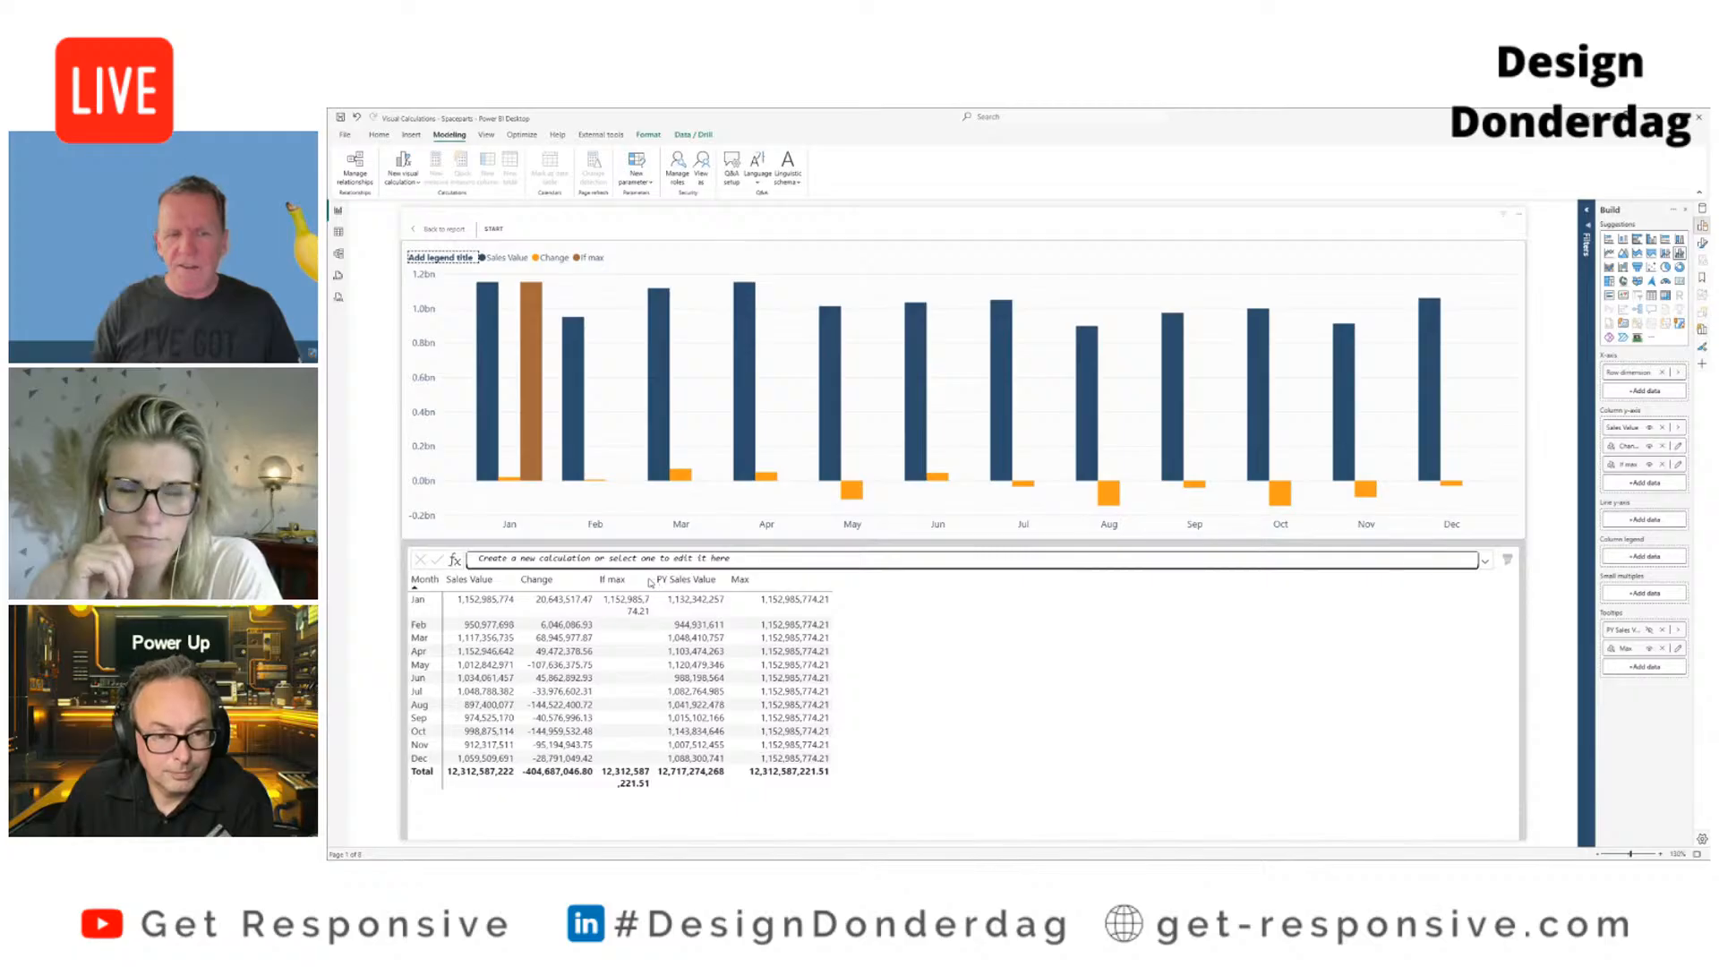
drag(654, 580, 680, 577)
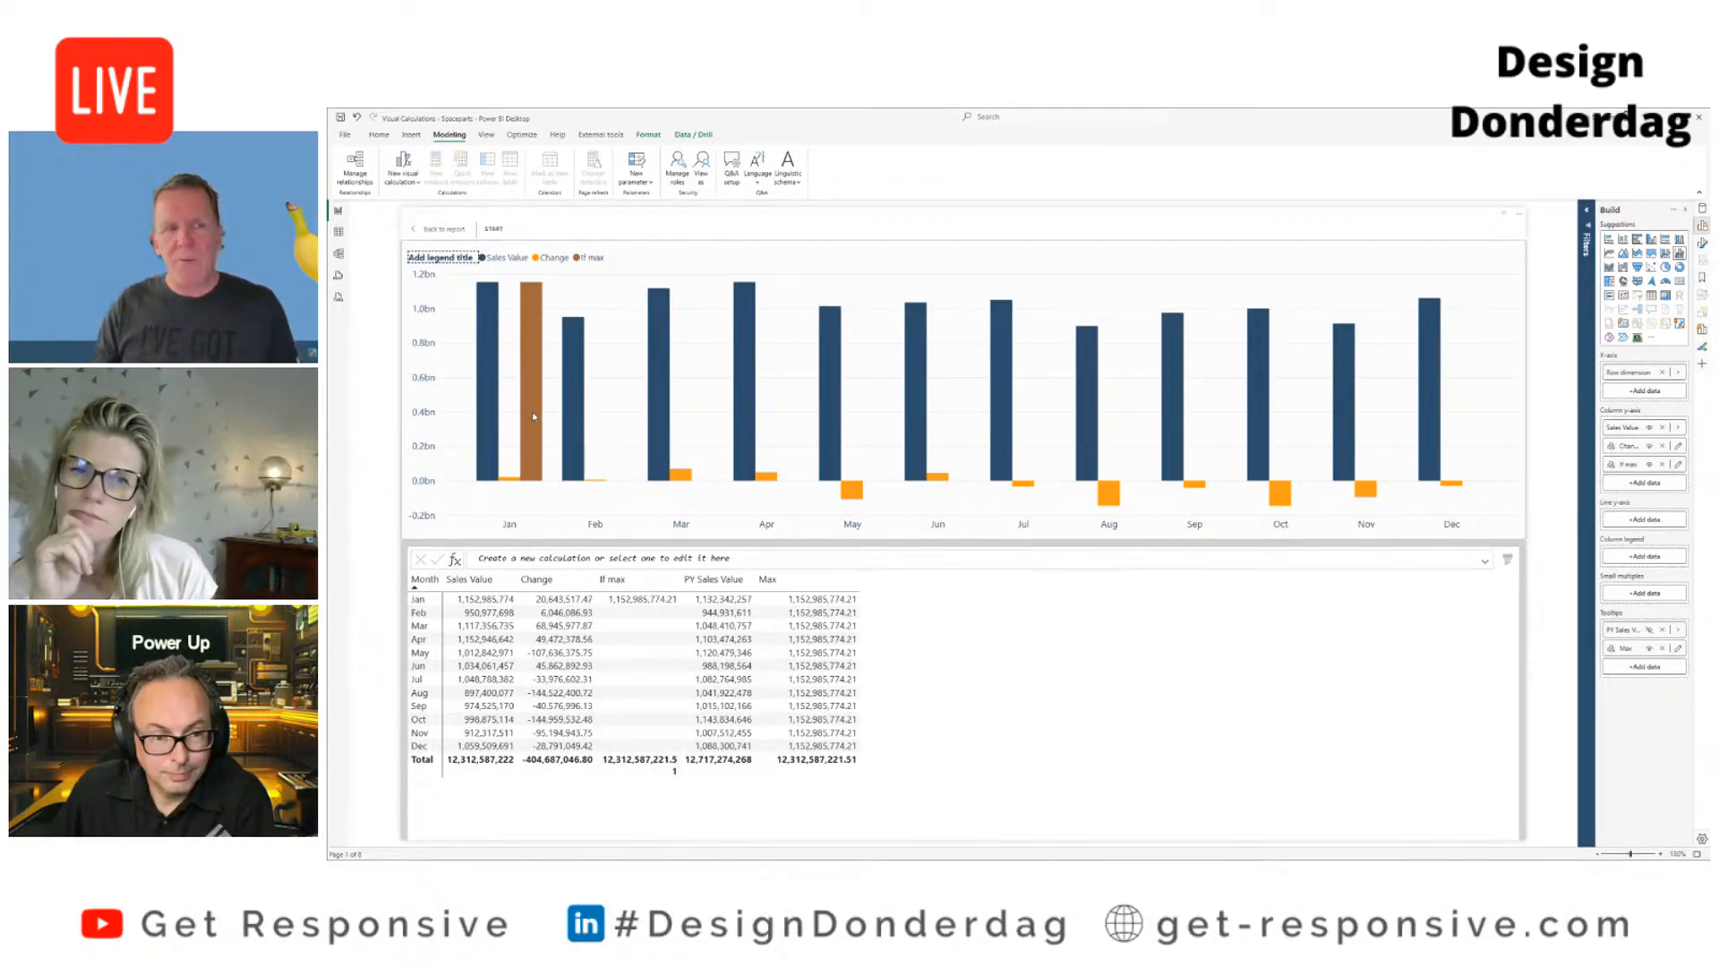
Step: Hide the Change and If max calculations so that only Sales Value is plotted in the chart
mouse_move(524, 376)
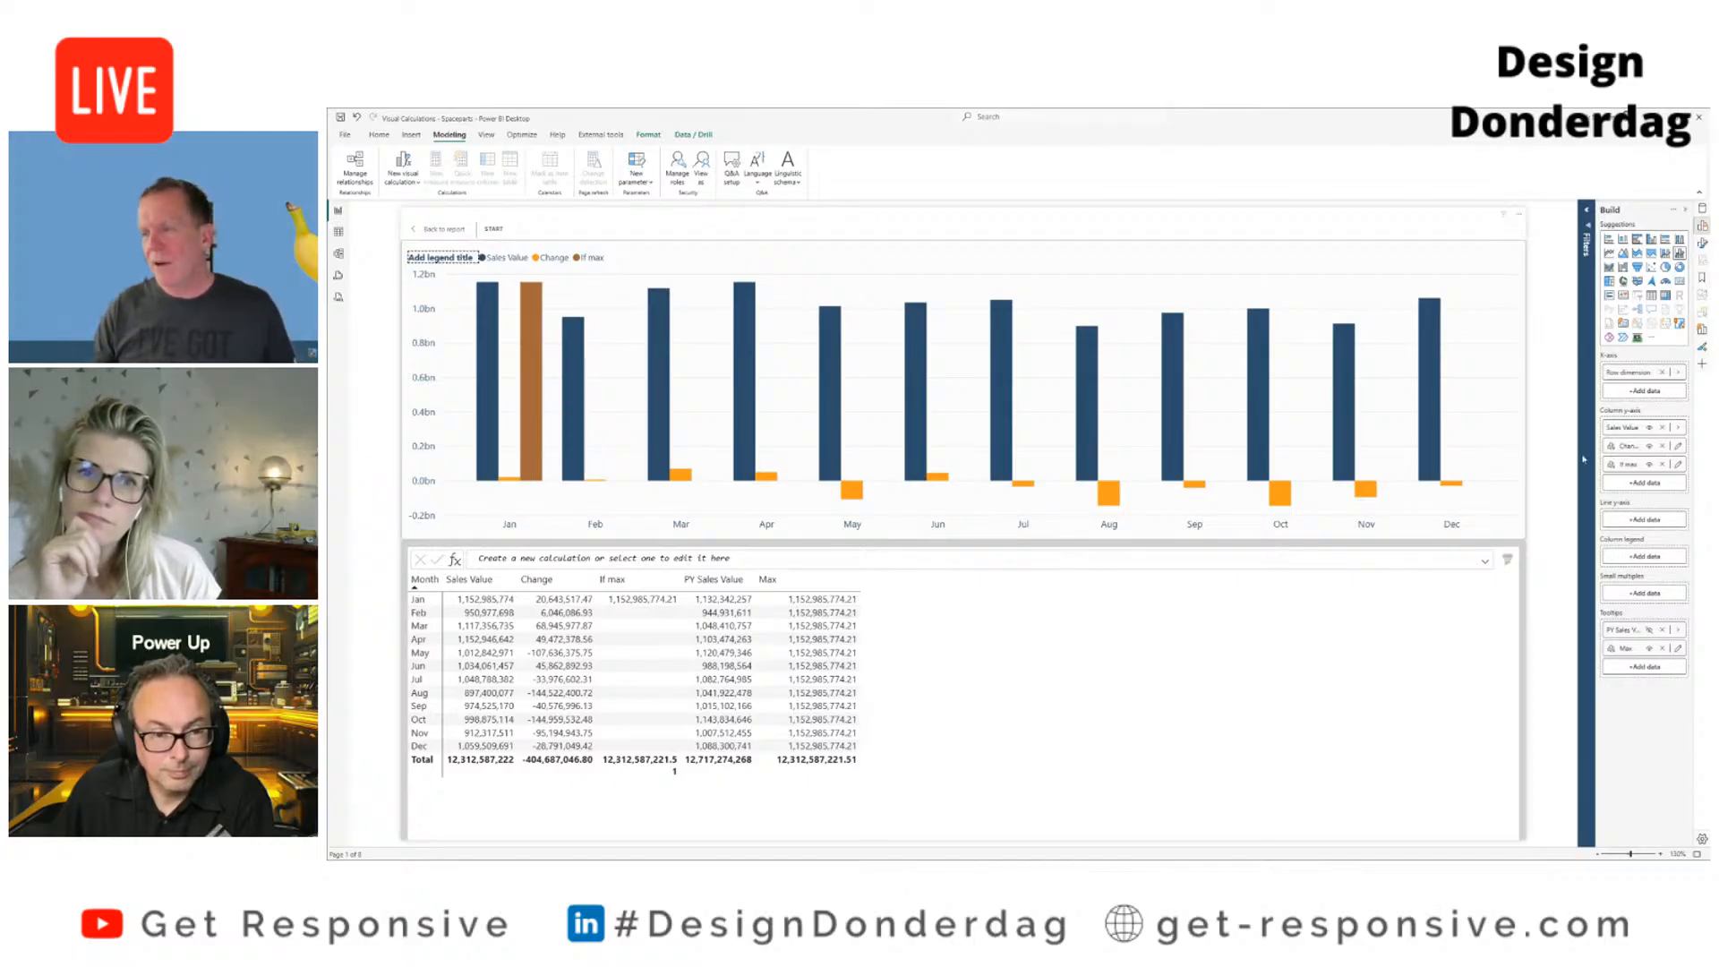
click(1648, 446)
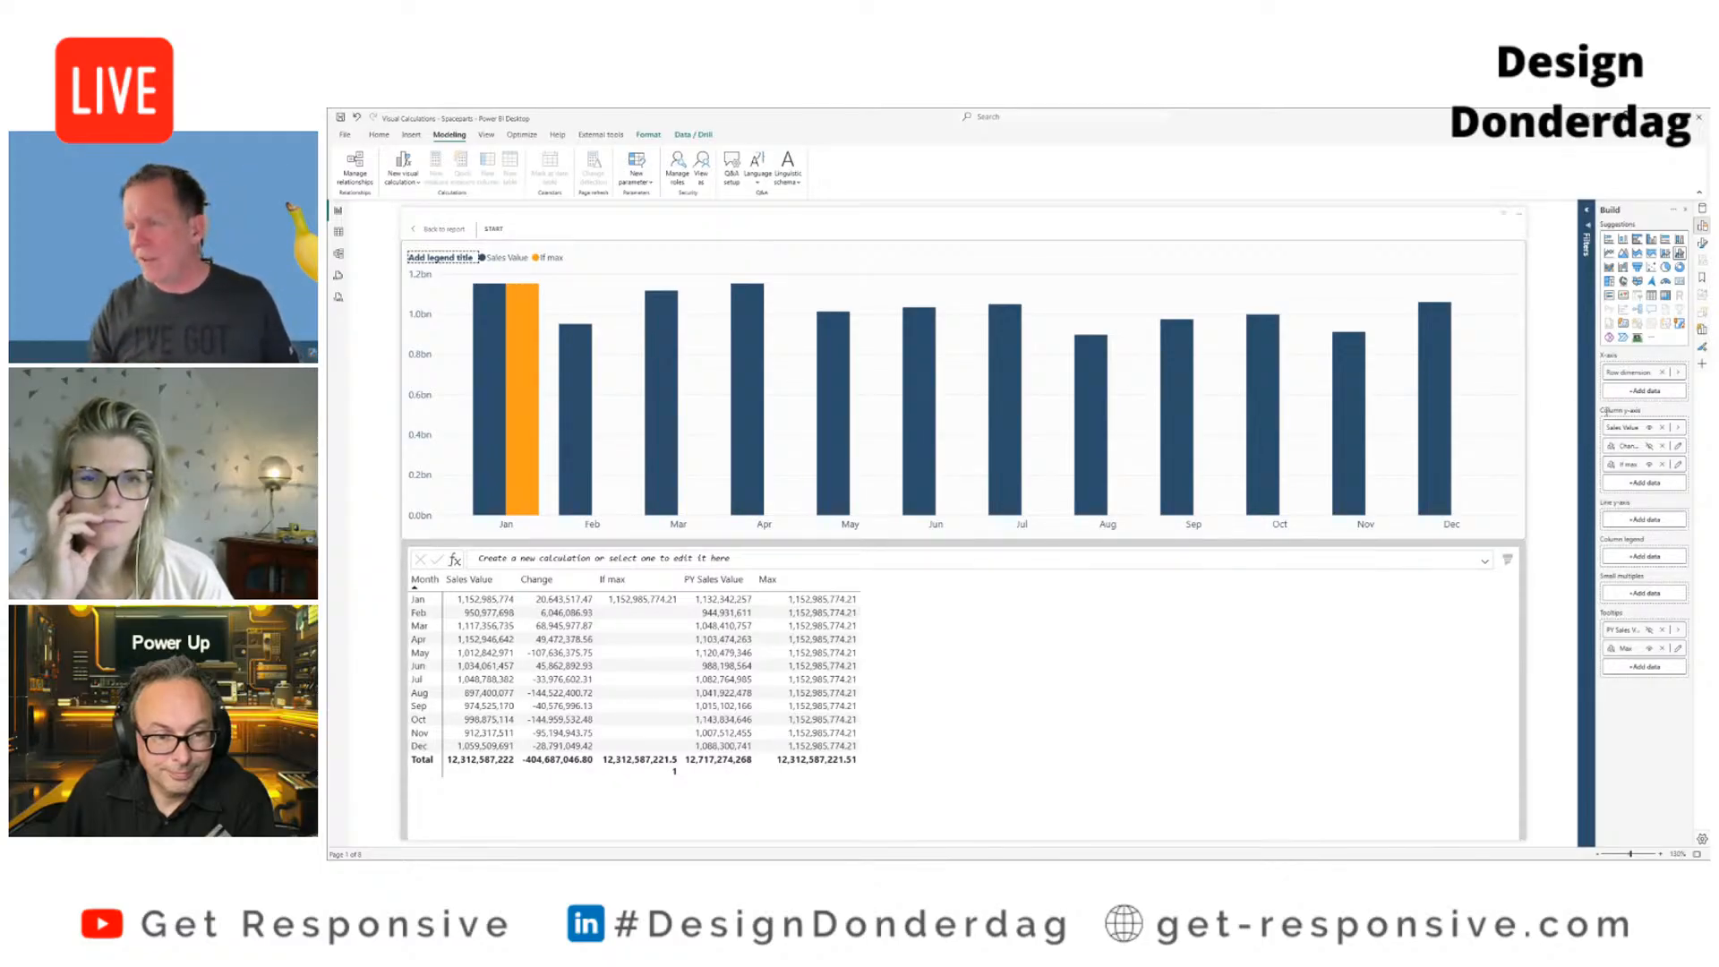
click(1650, 428)
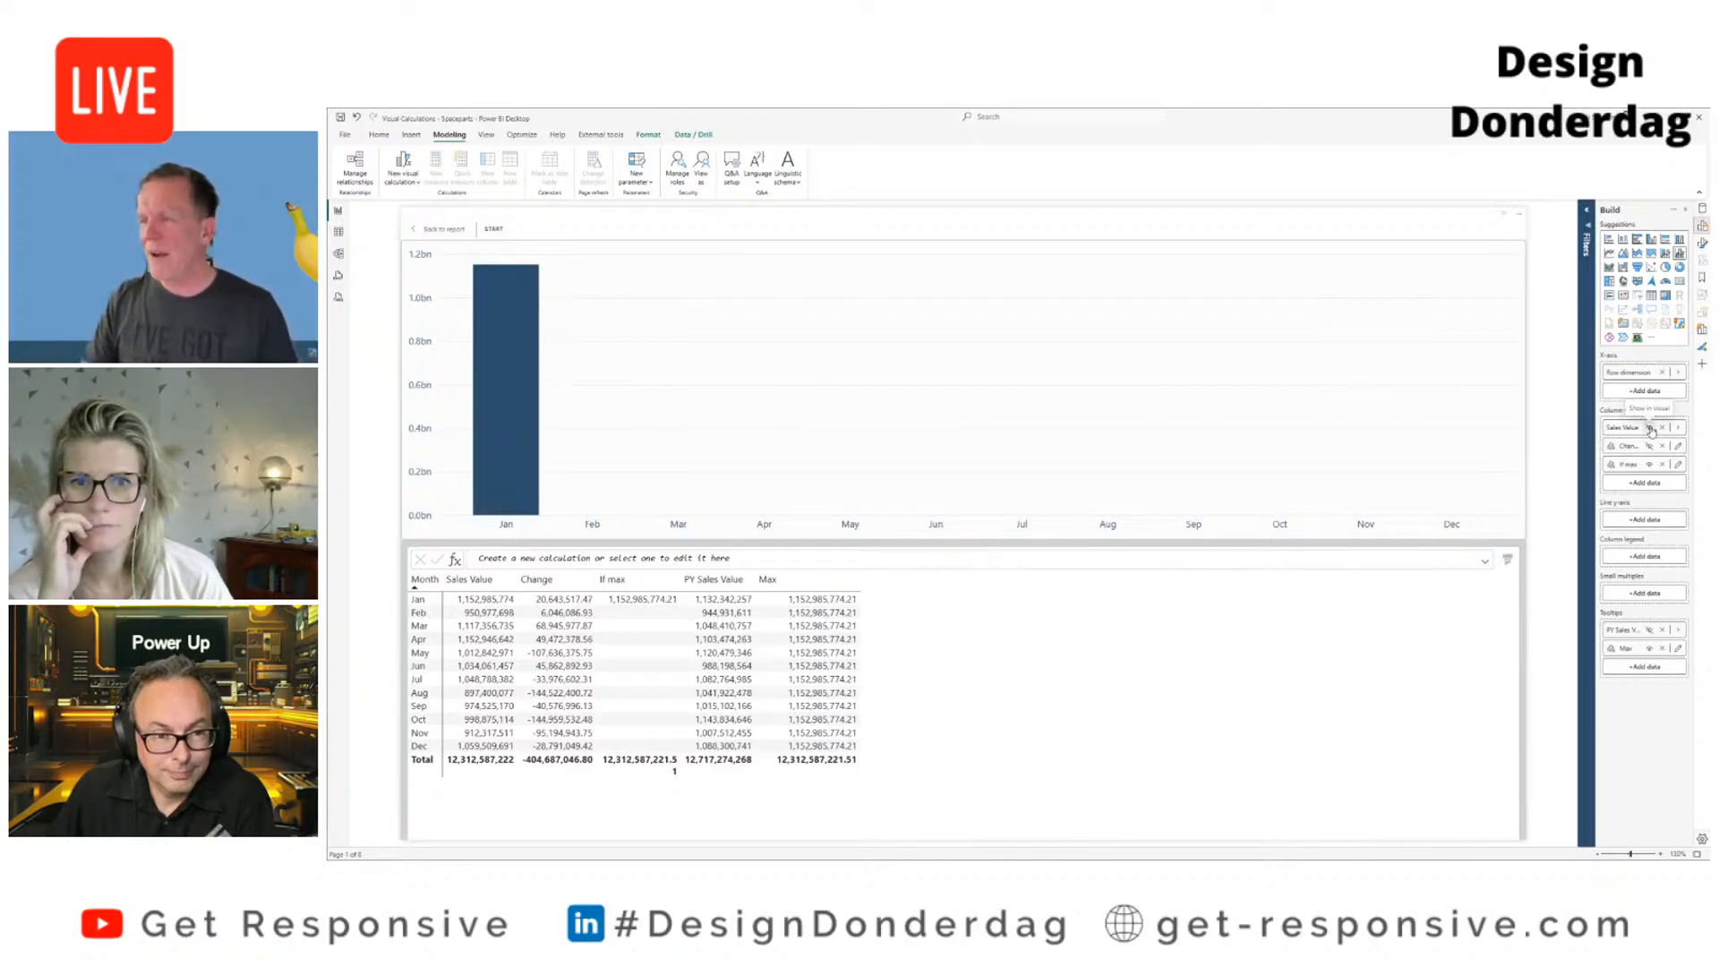
click(1651, 428)
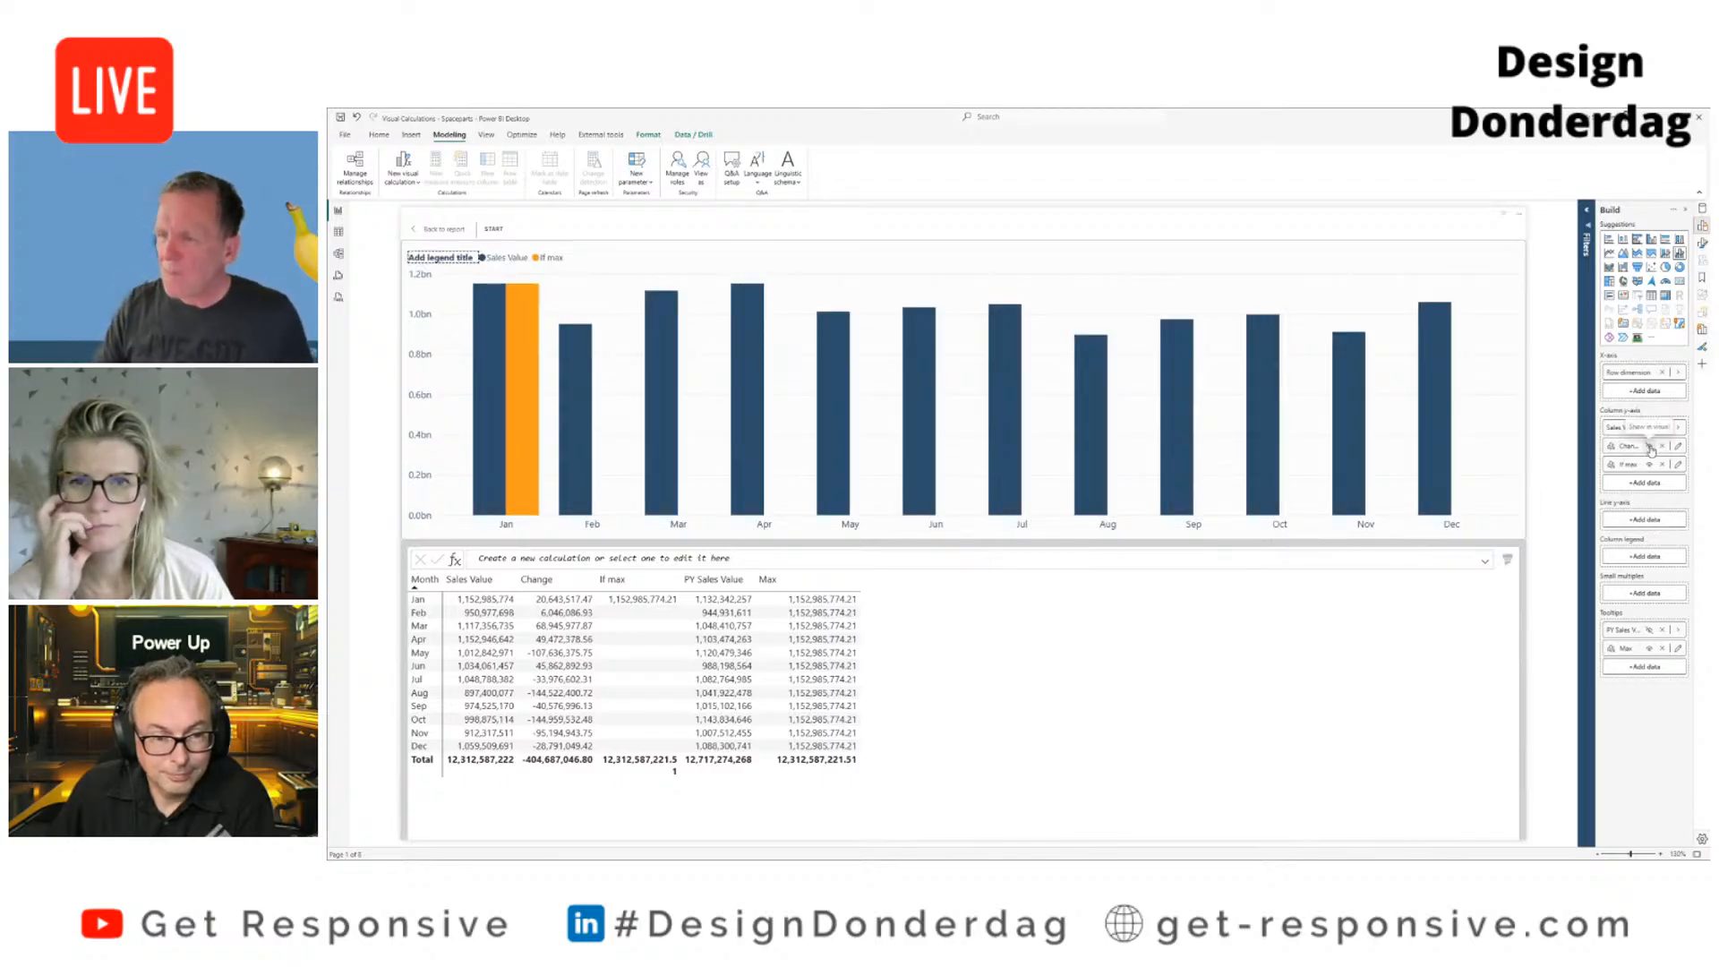
click(1650, 446)
click(1649, 464)
click(1650, 446)
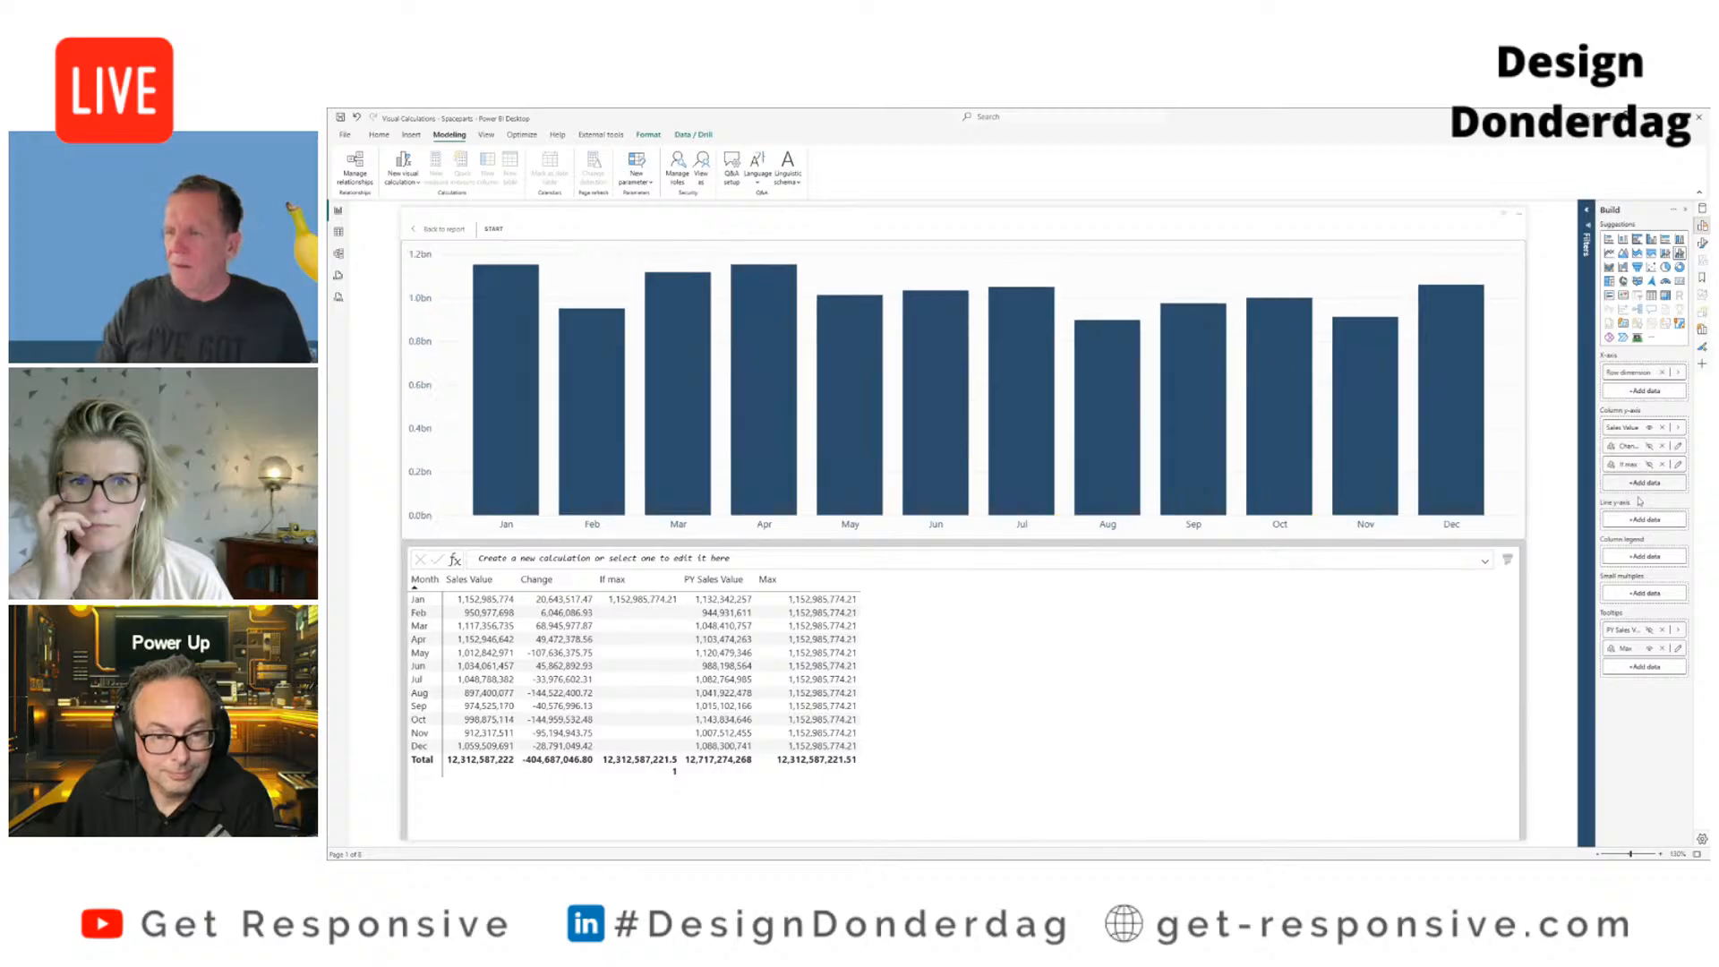
Step: Edit the Max calculation in the tooltips, replacing its MAXX expression with EXPAND wrapped around MAX
click(1678, 649)
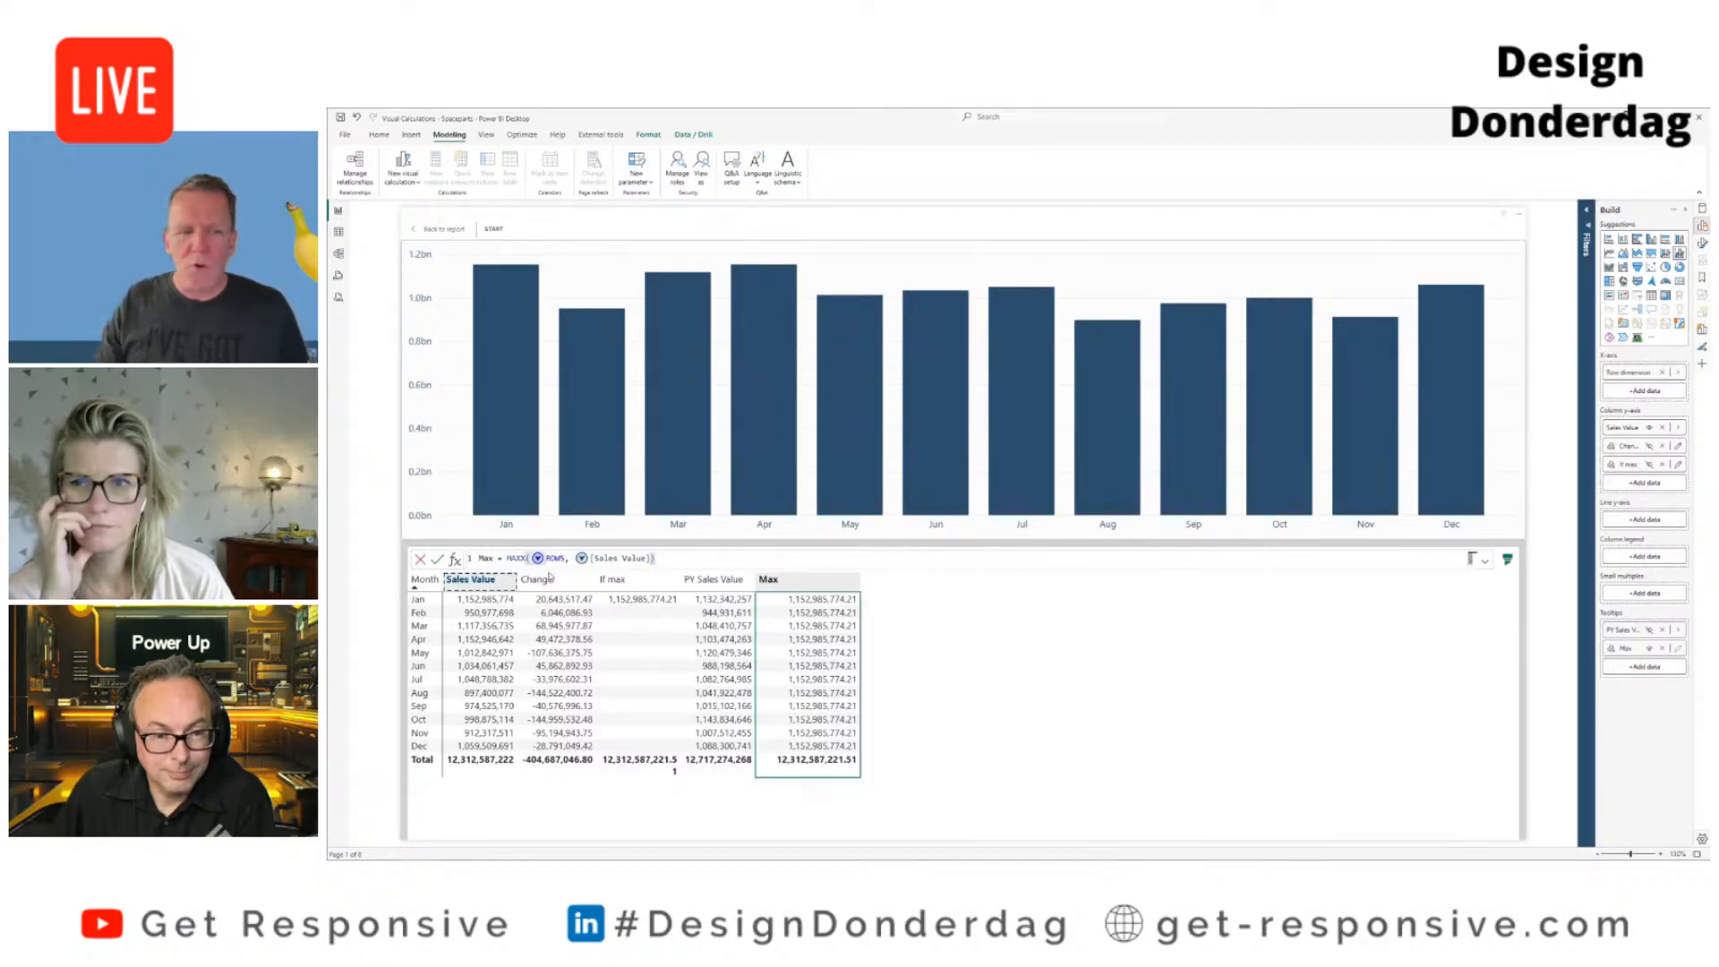
drag(508, 557, 646, 557)
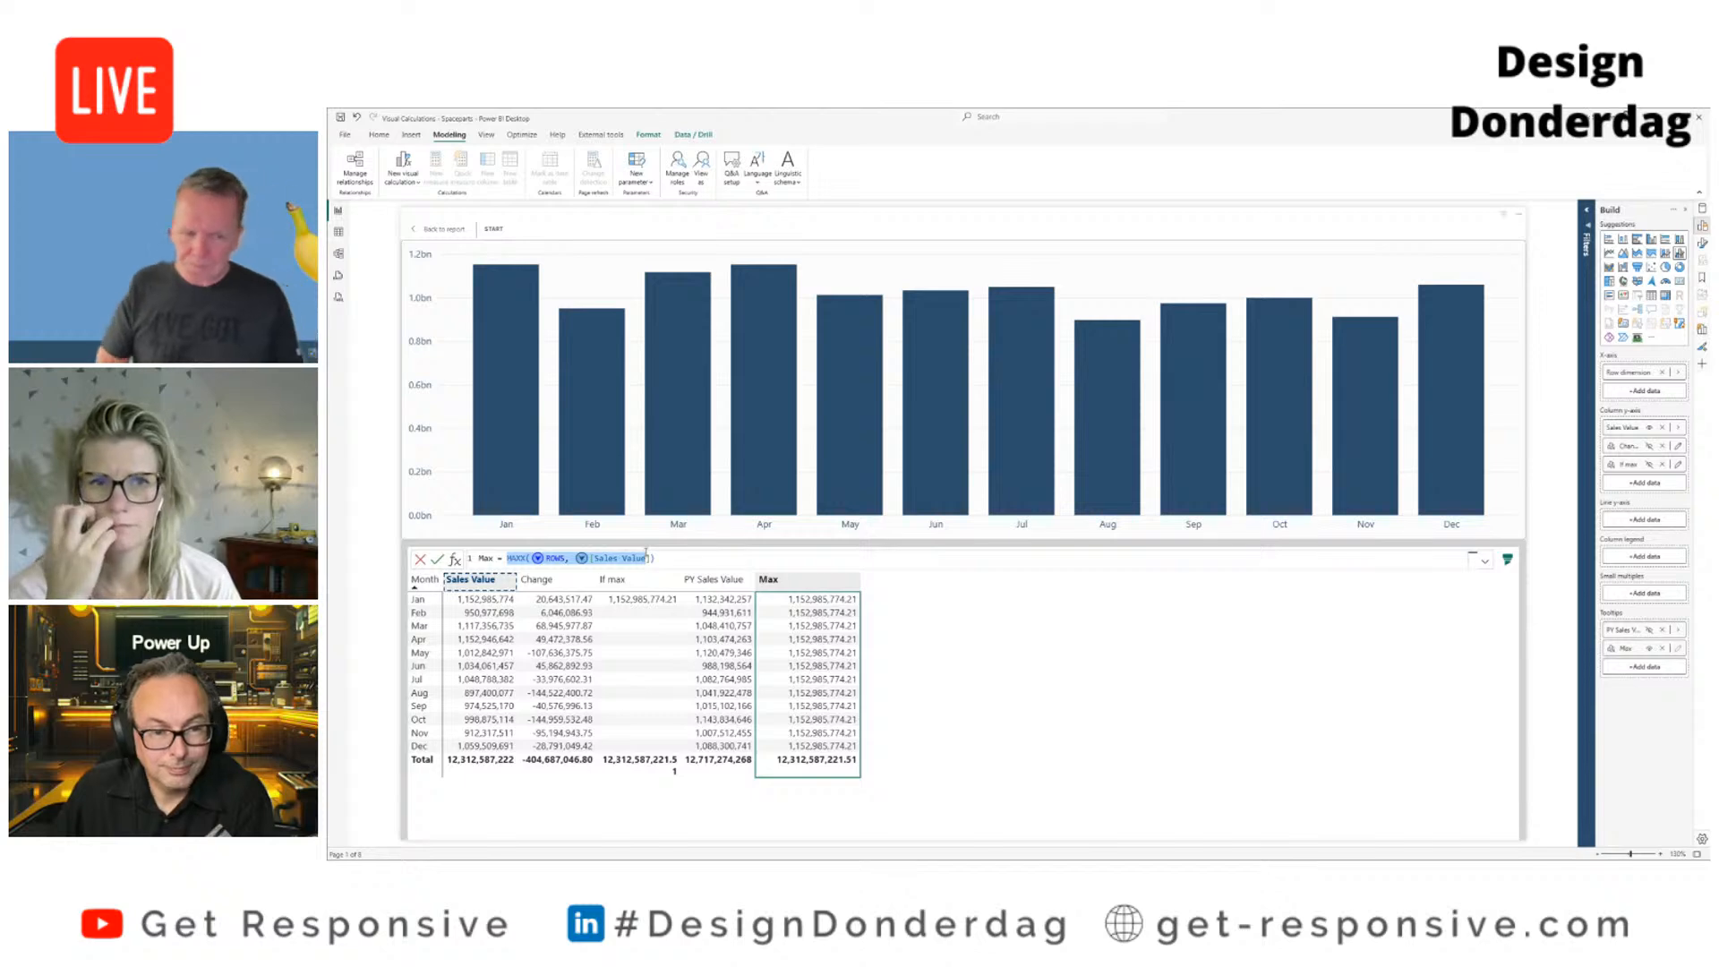
text(e)
key(BackSpace)
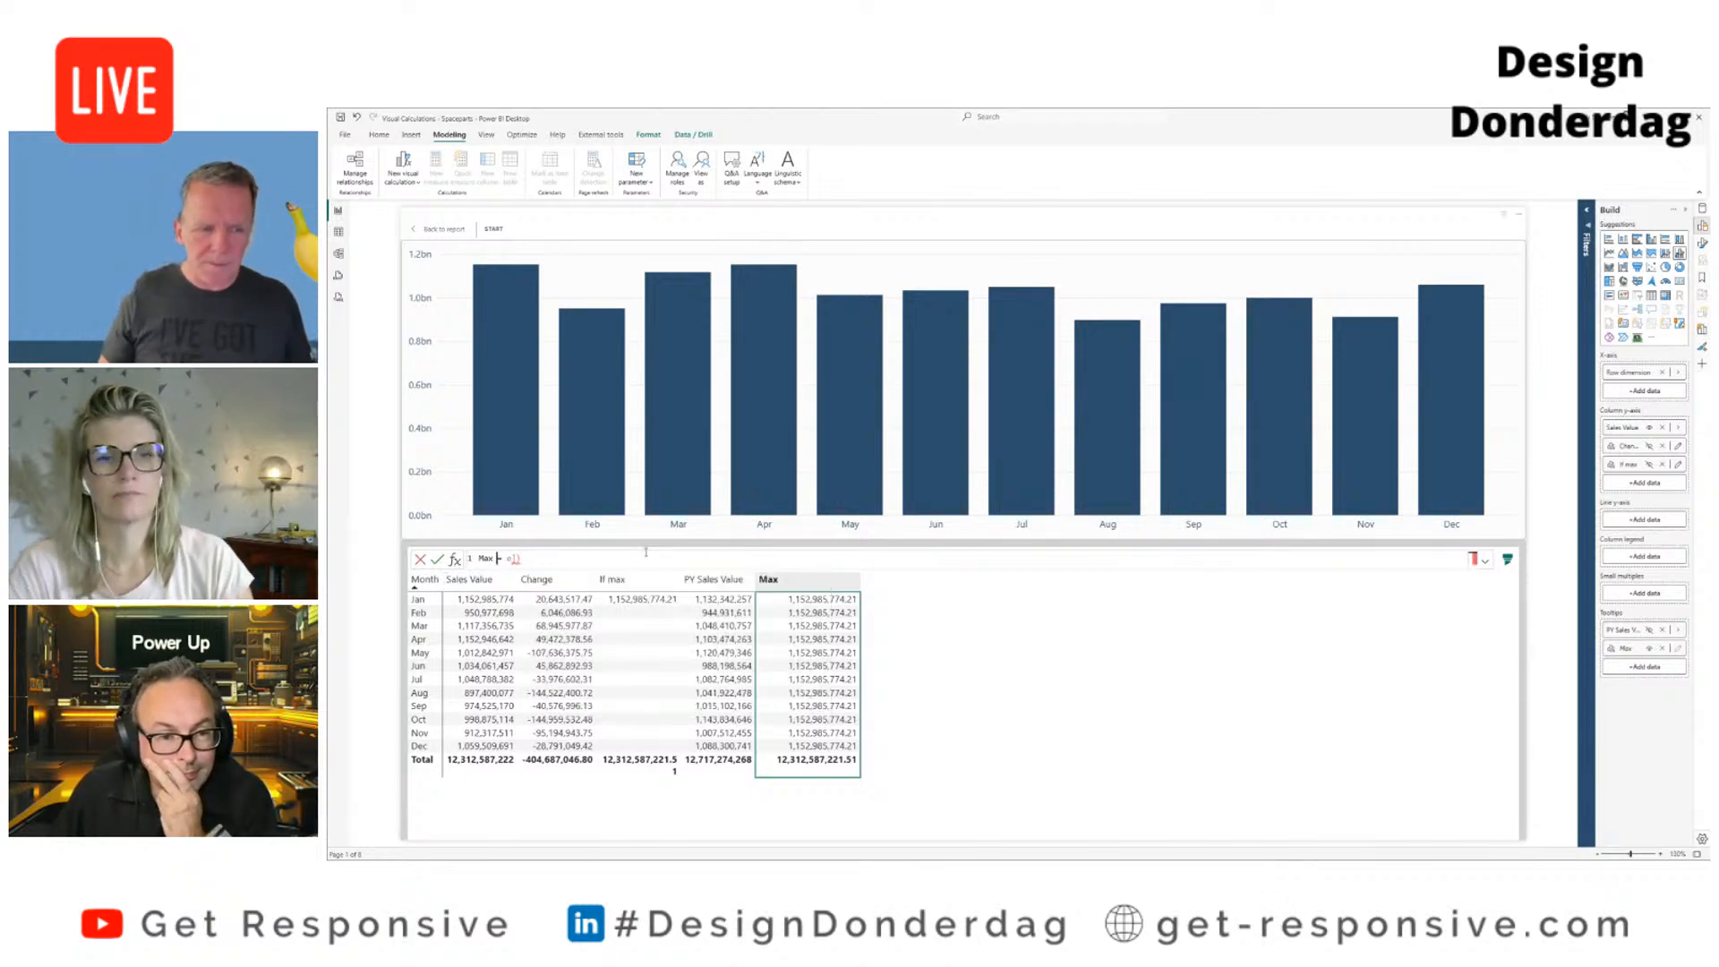
text(EXPAND()
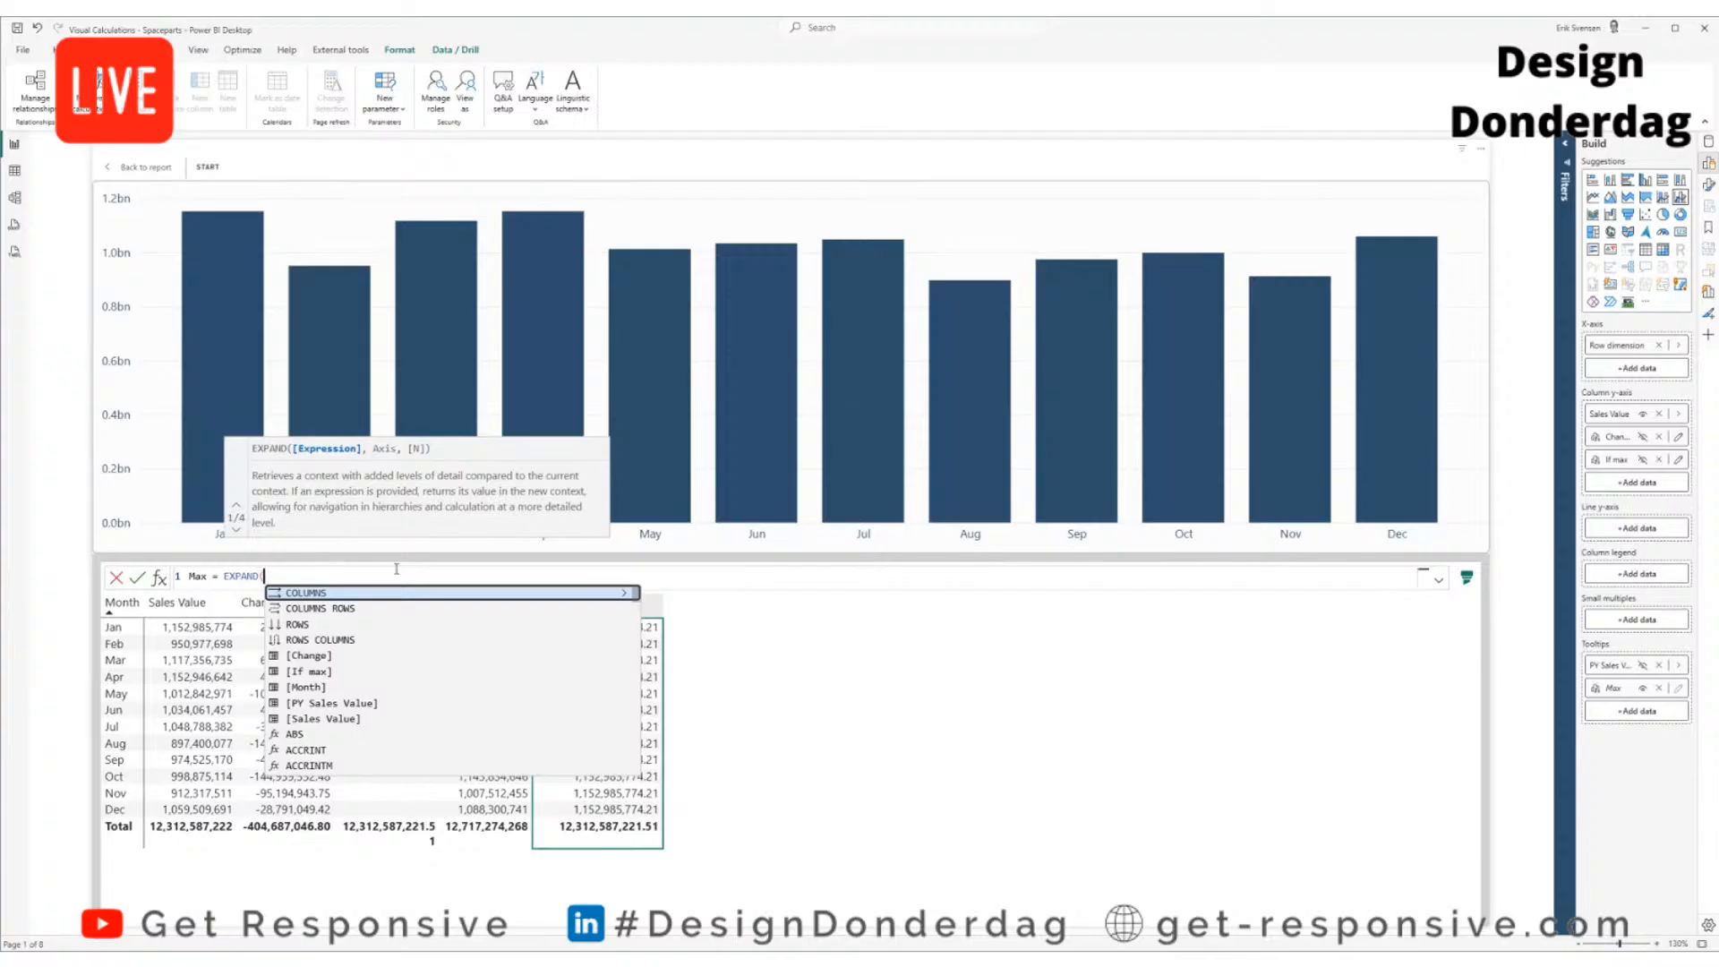
text(ma)
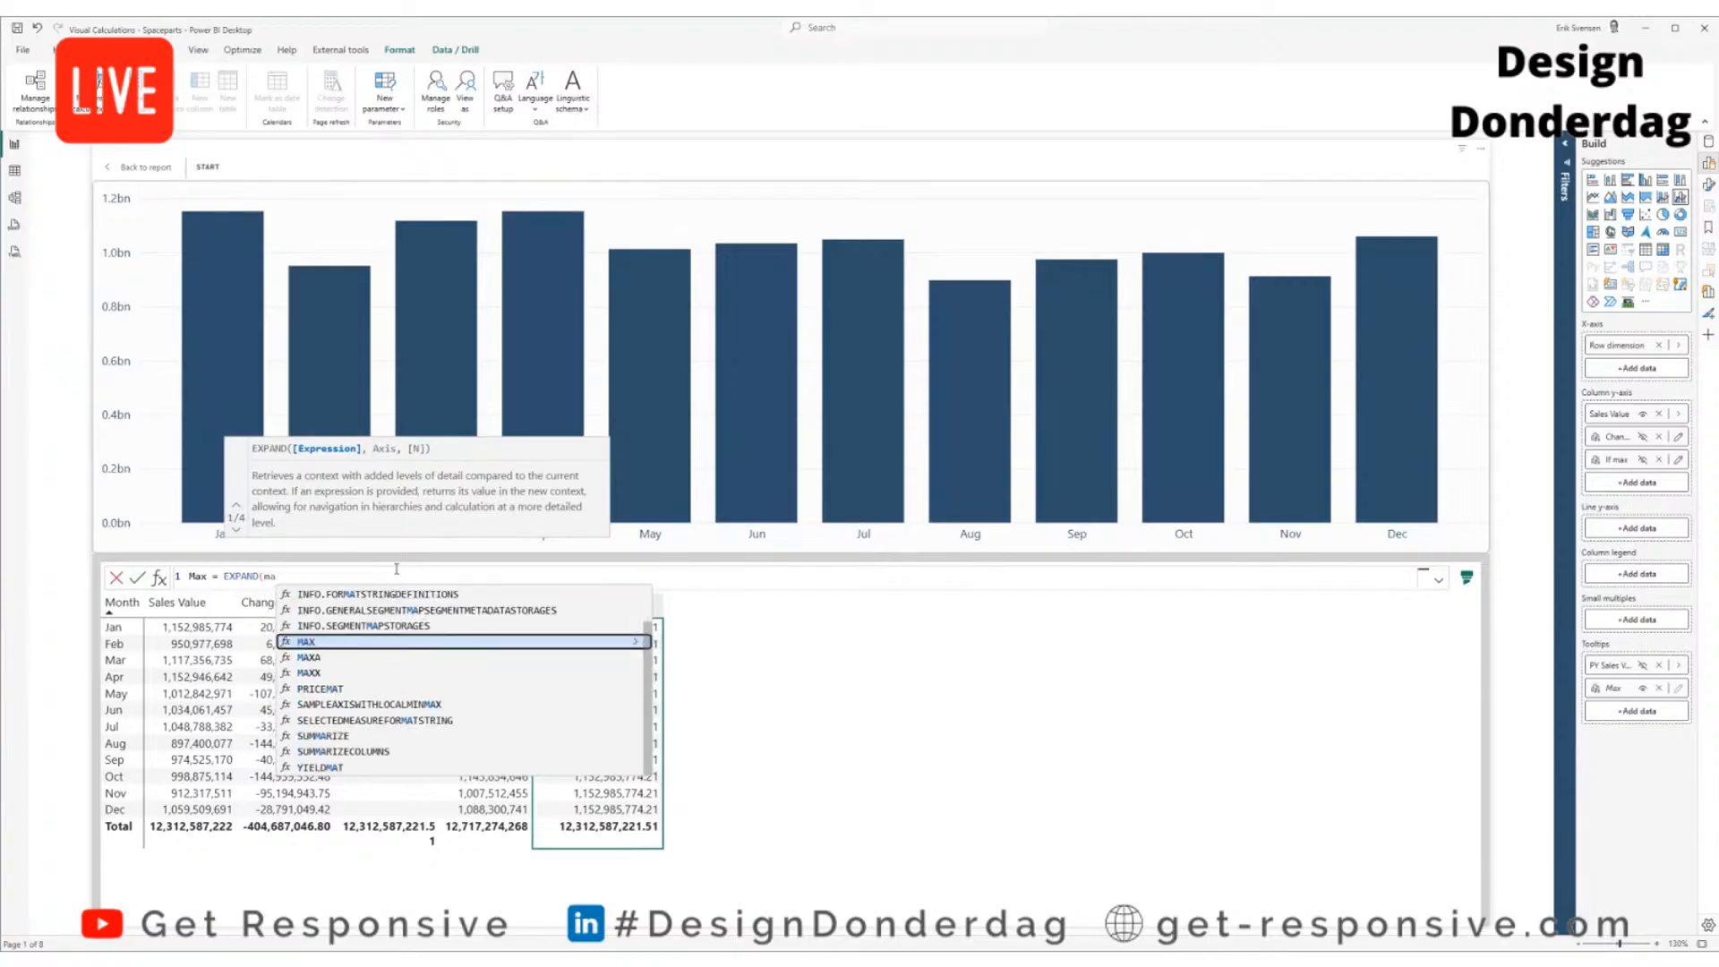
key(Tab)
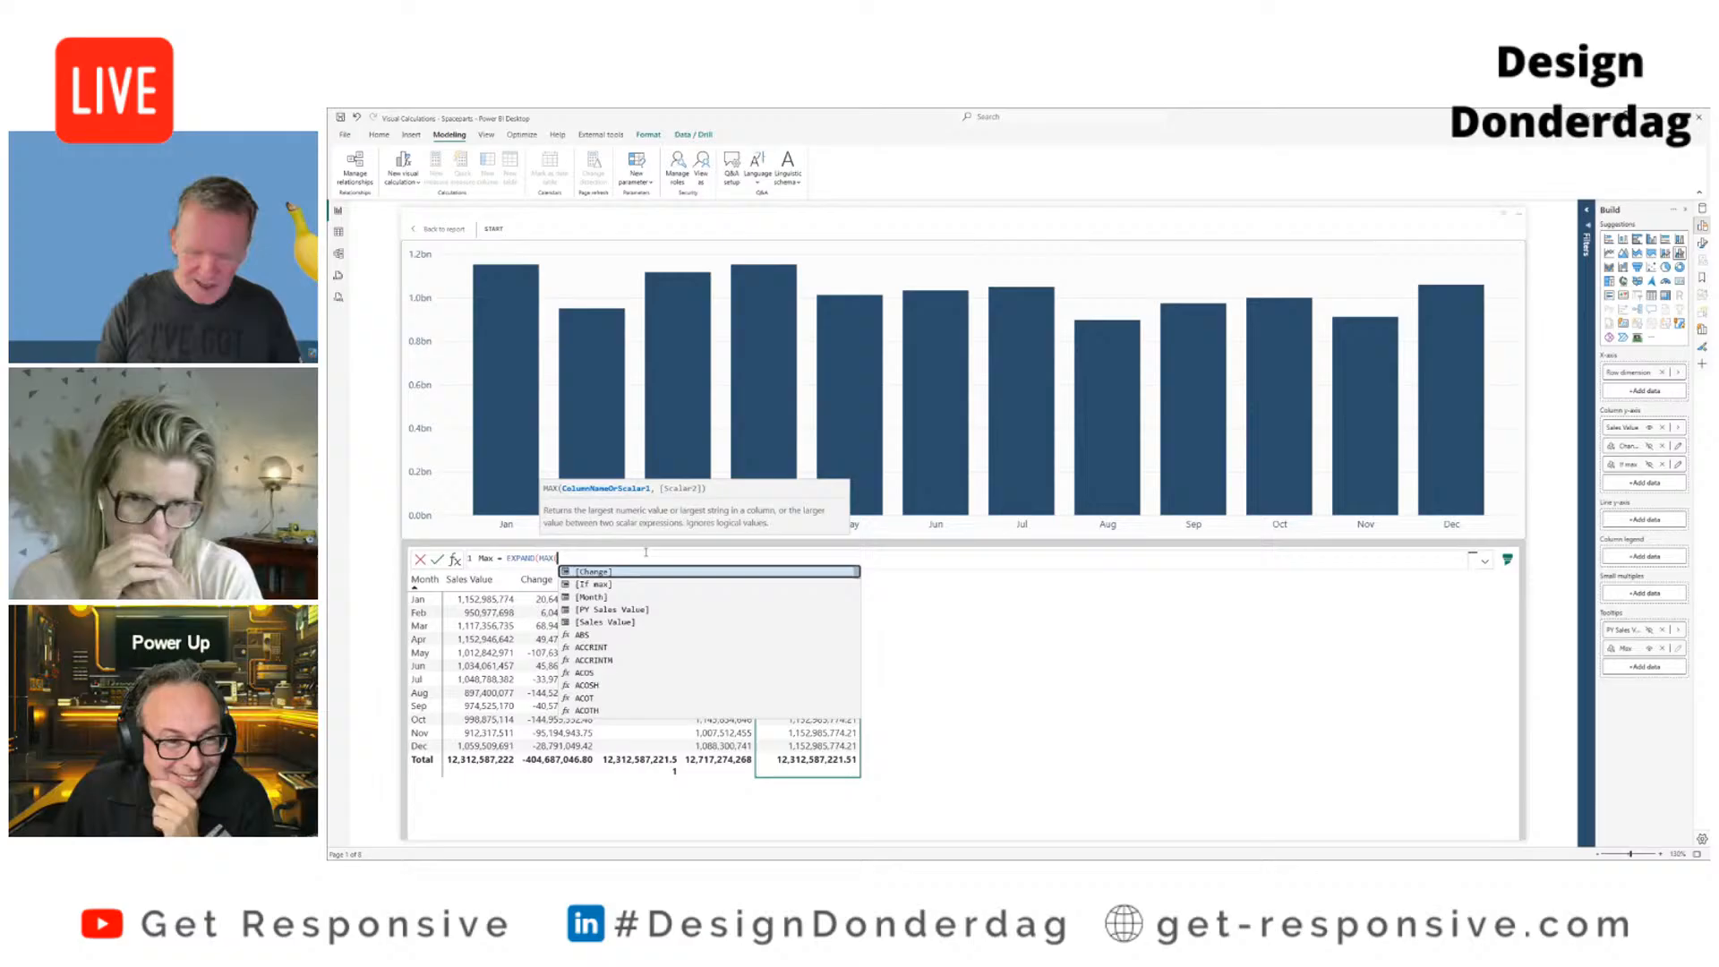
Step: Try EXPAND(MAX([Sales Value]),ROWS) as the Max expression and commit it
text([)
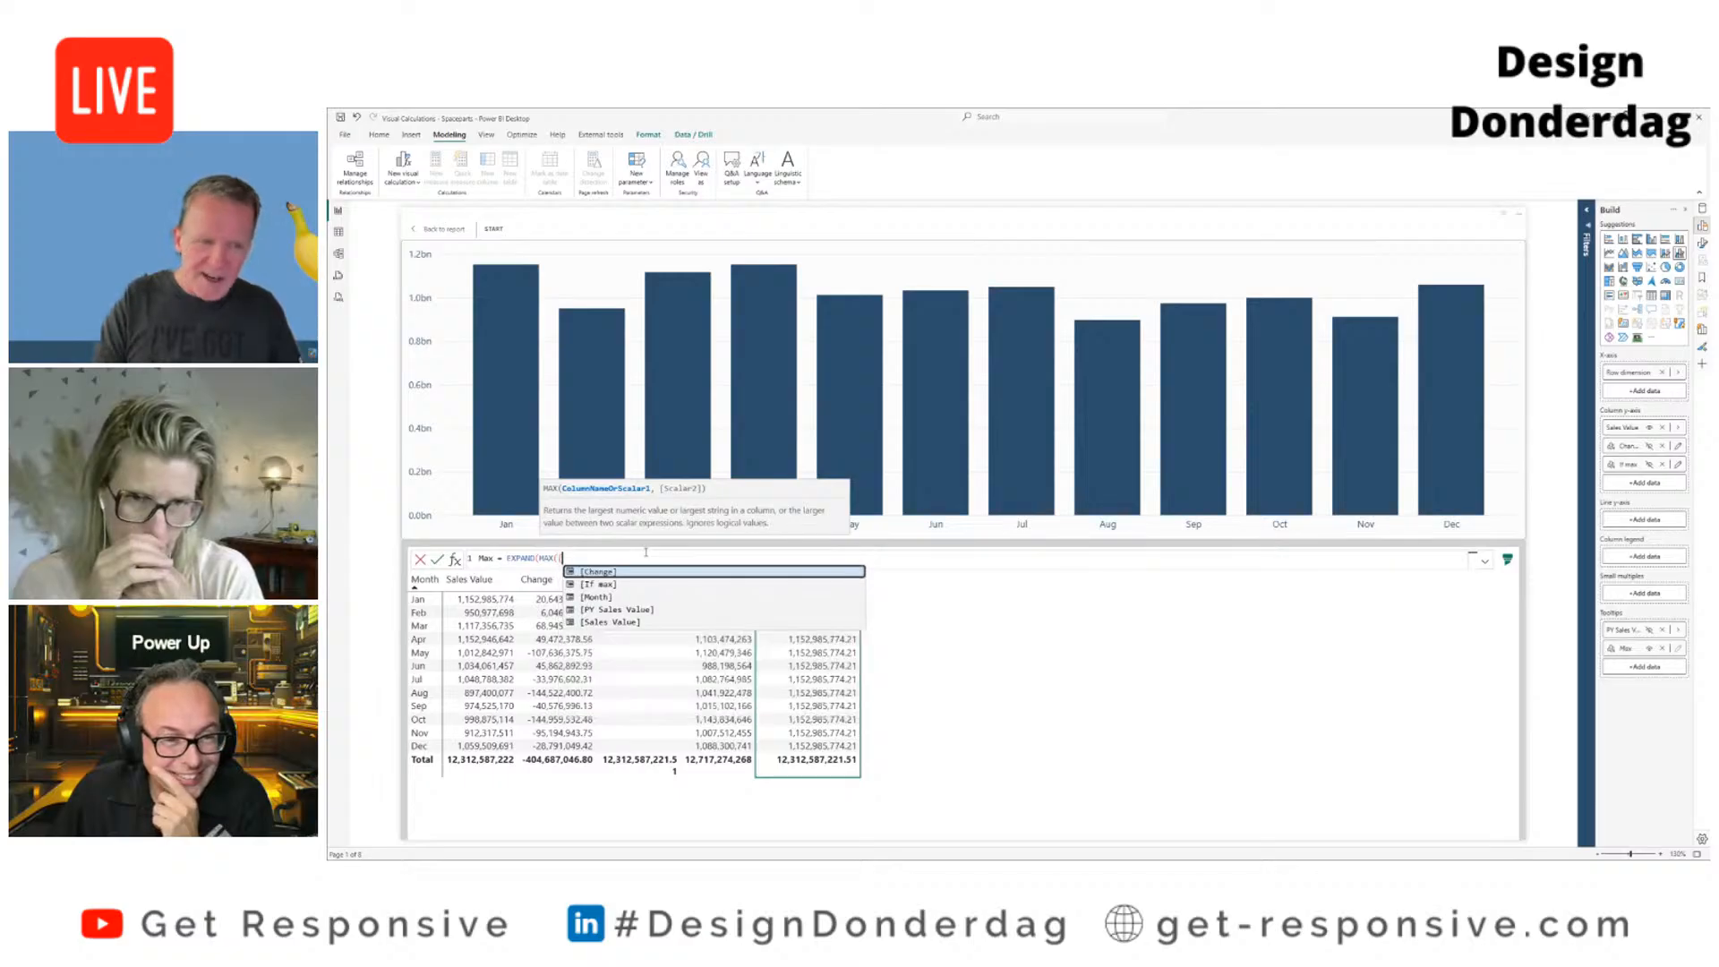
key(Down)
key(Down)
key(Down)
key(Down)
key(Tab)
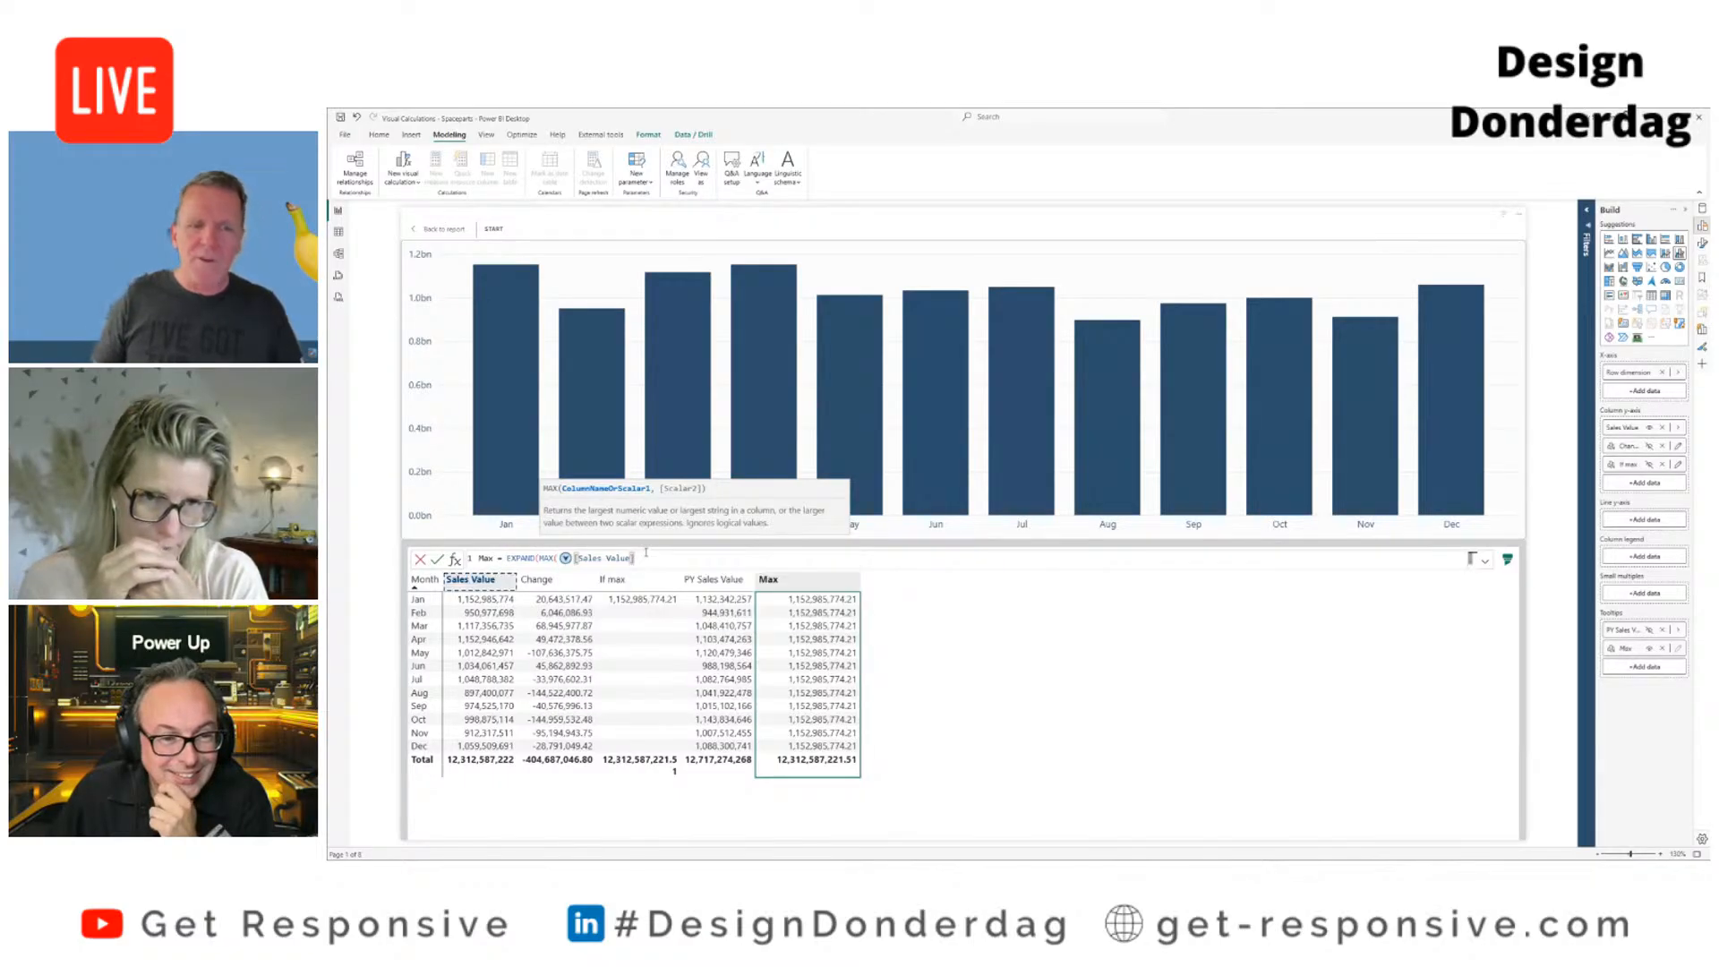
text(),r)
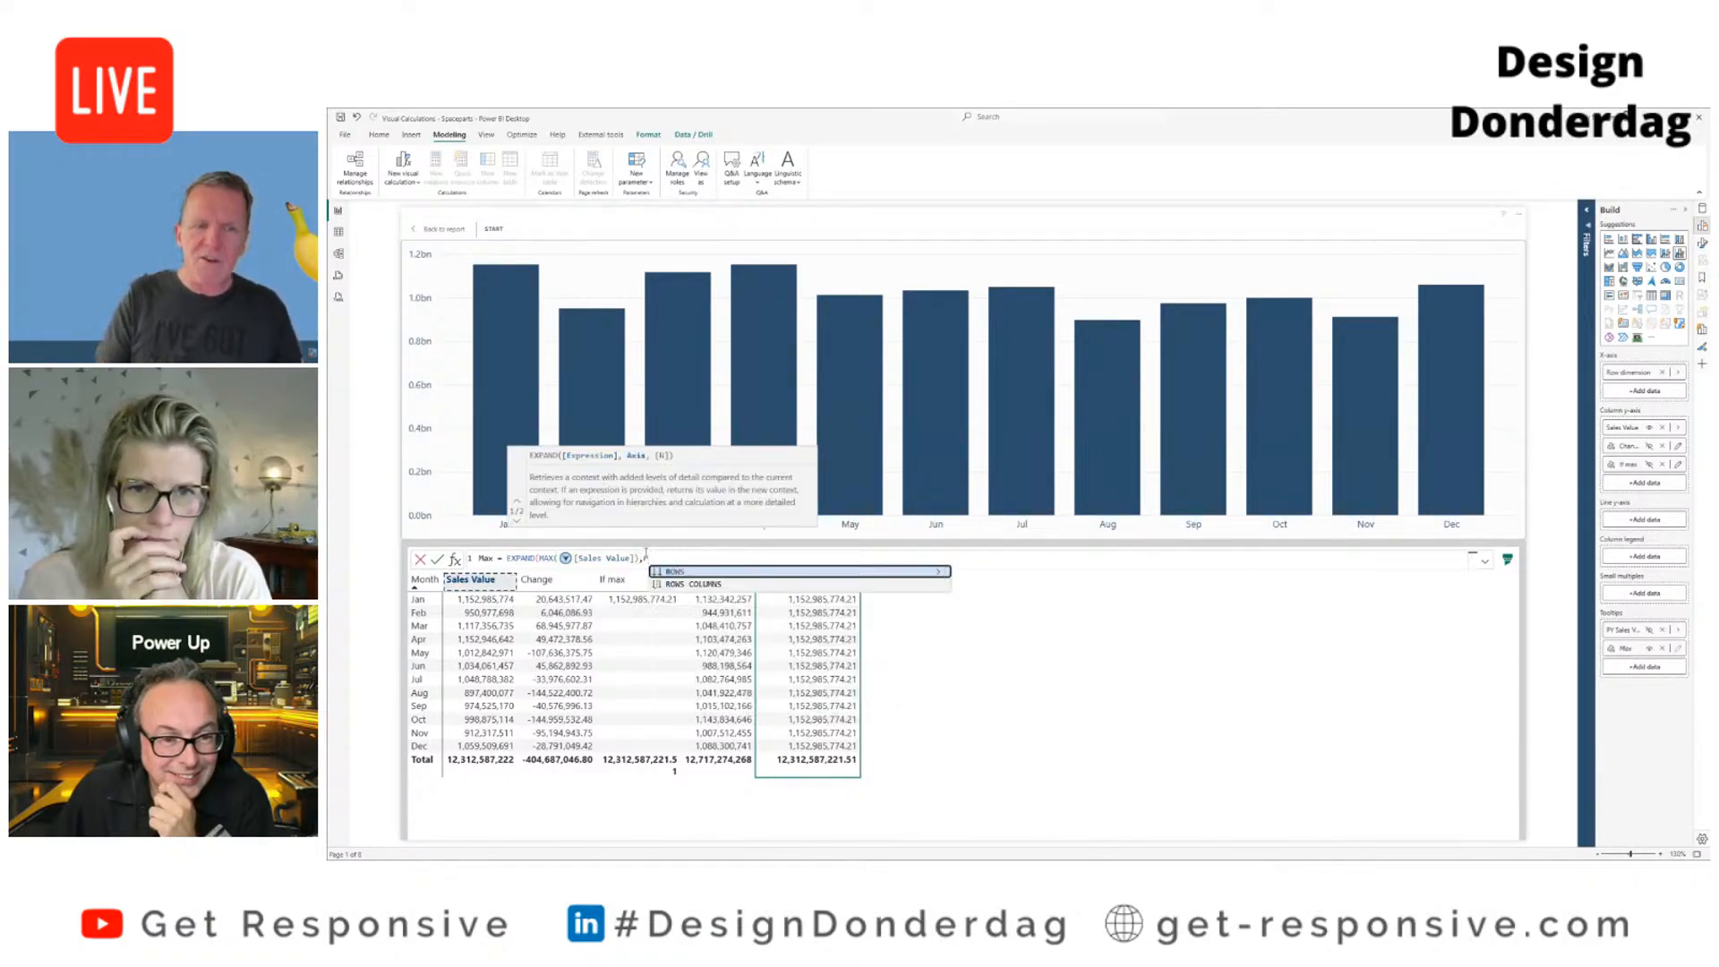
key(Tab)
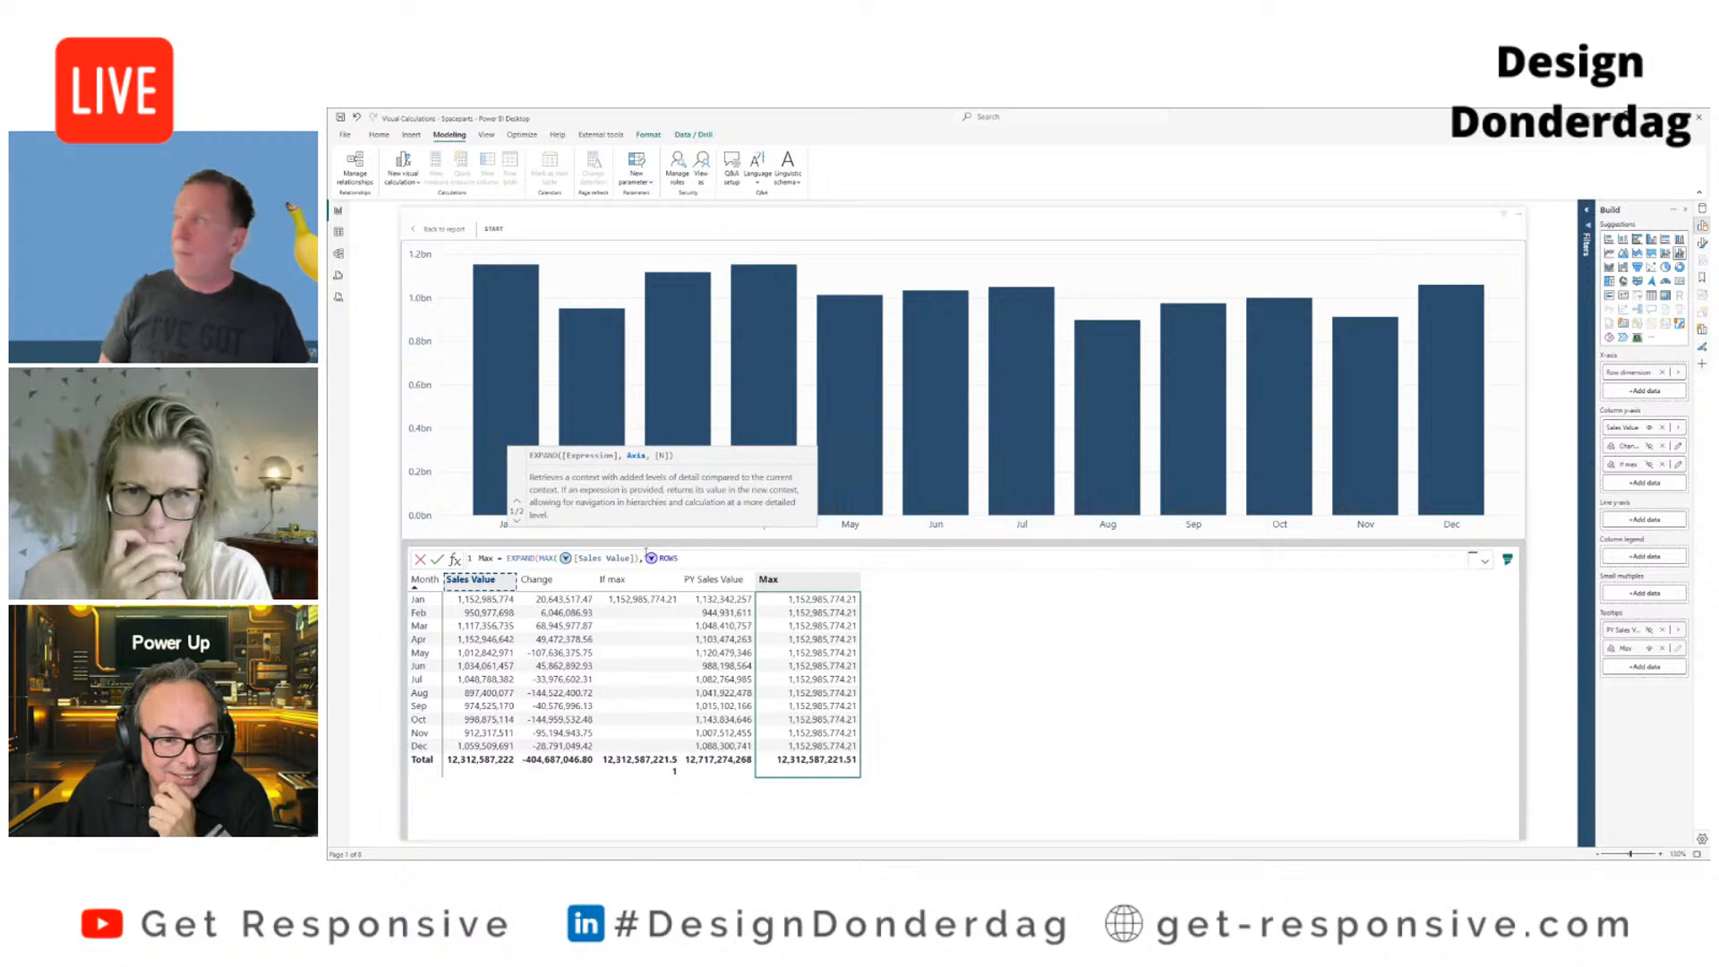
text())
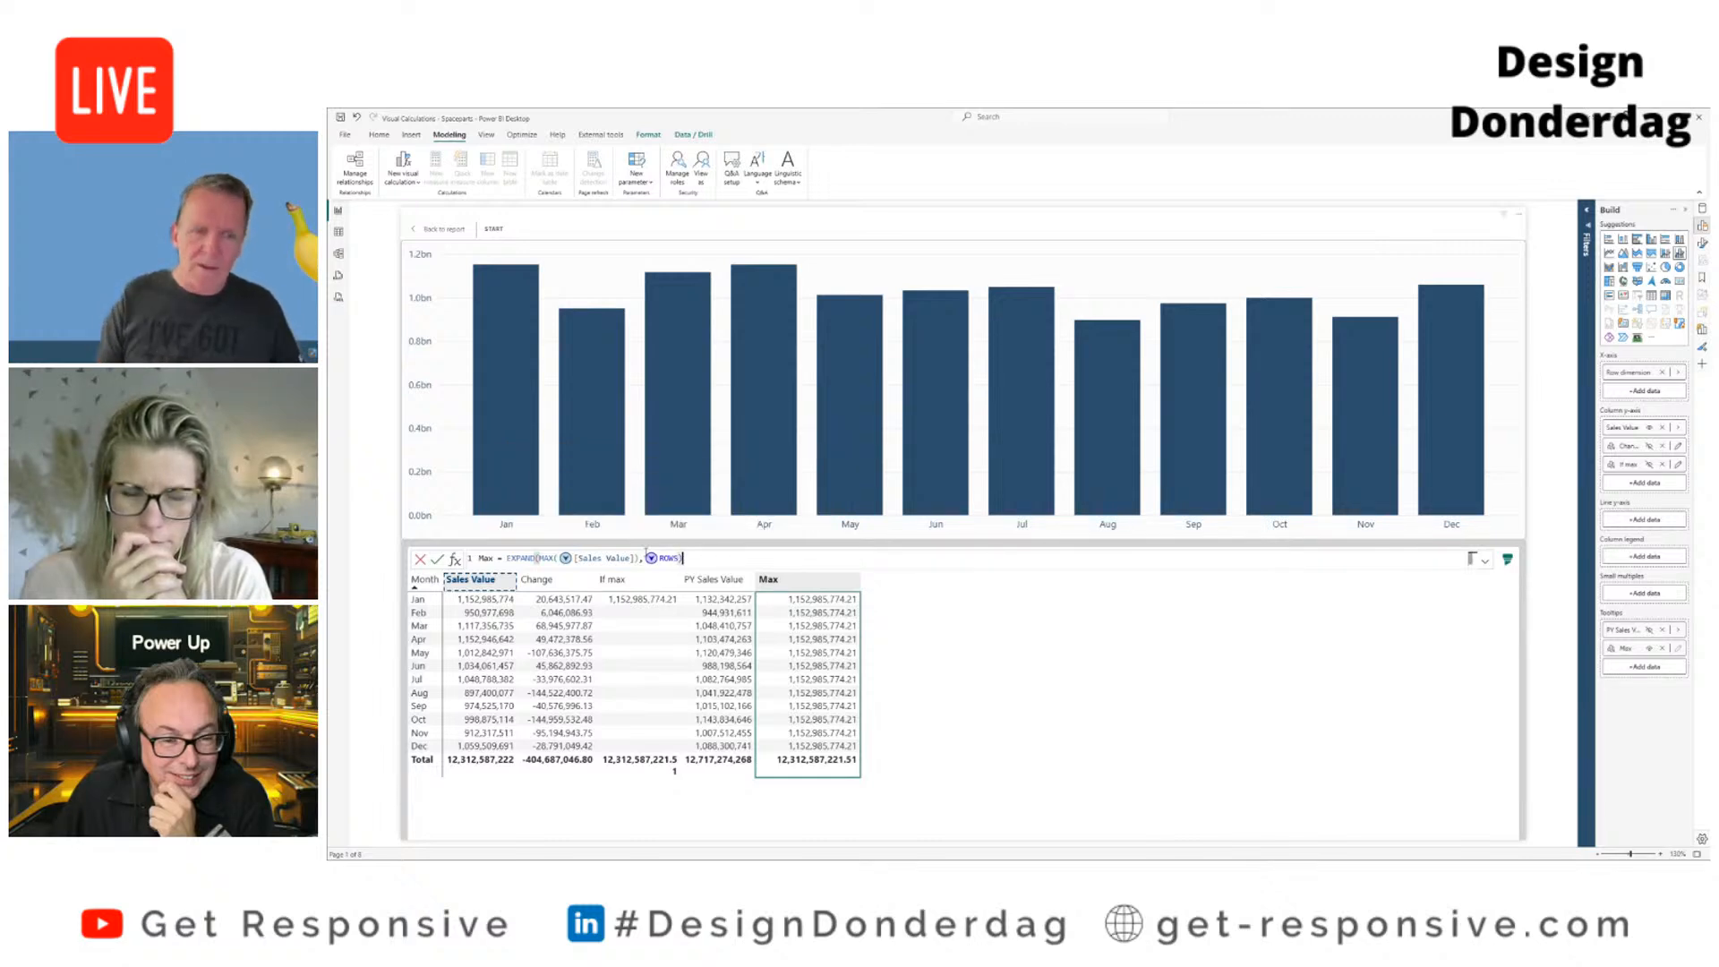
key(Return)
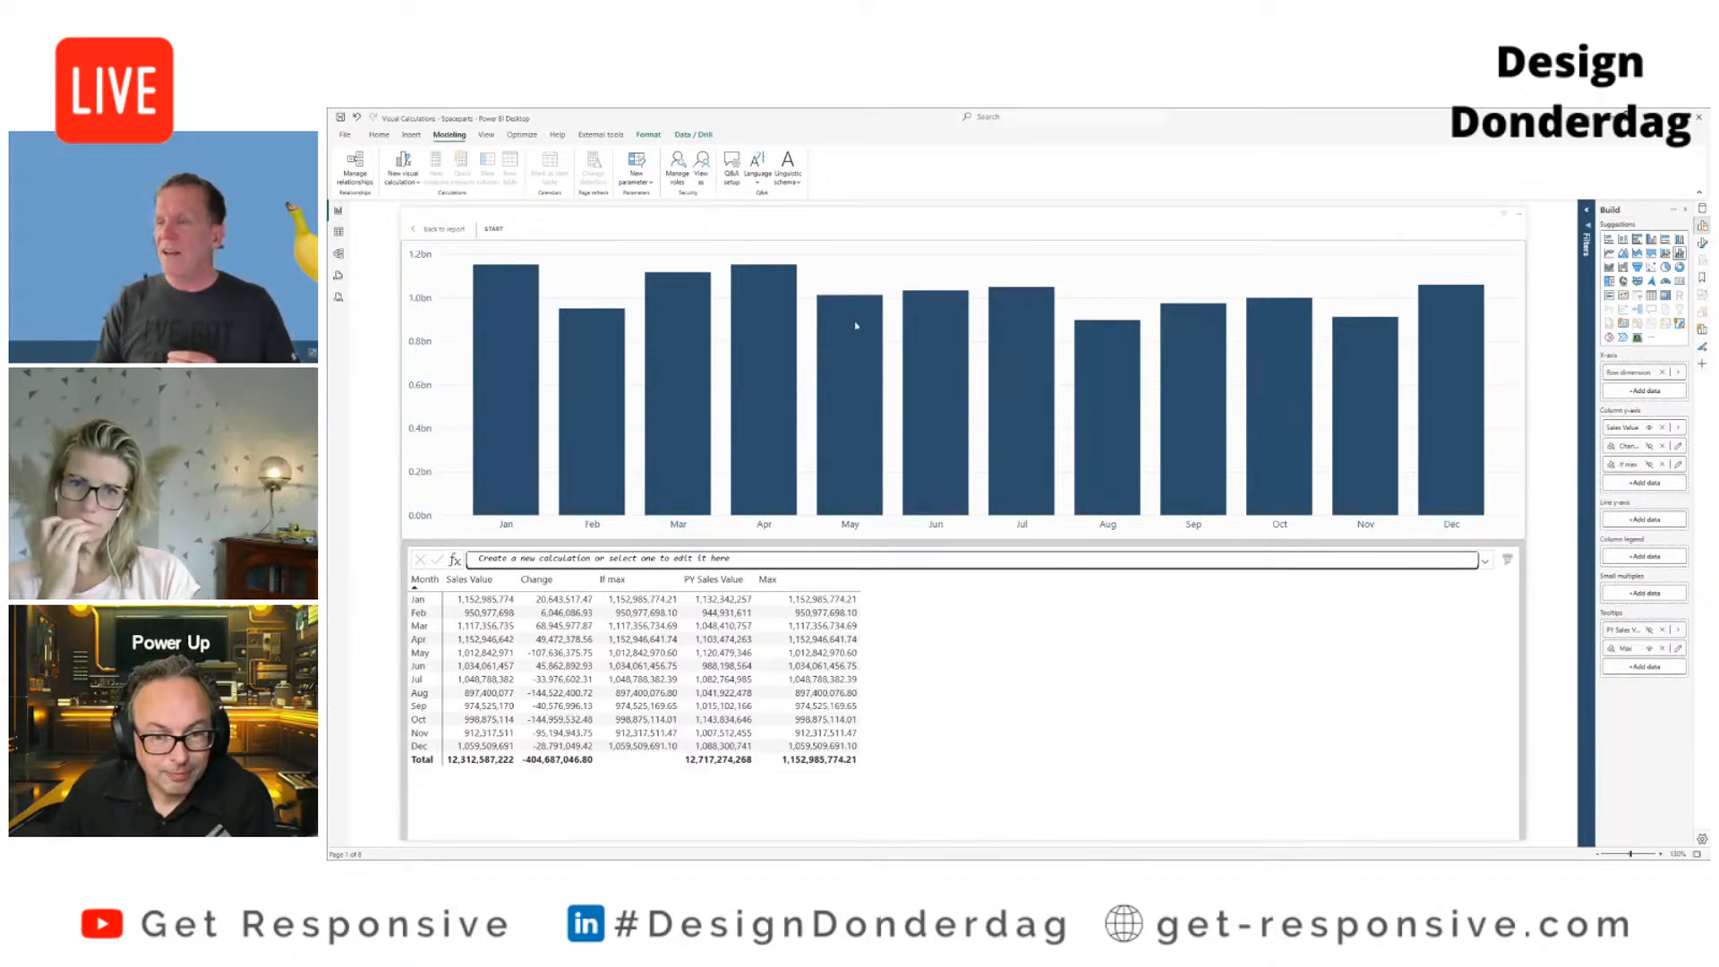
Step: Return to the report page and remove the Max calculation from the chart's tooltips
mouse_move(1086, 456)
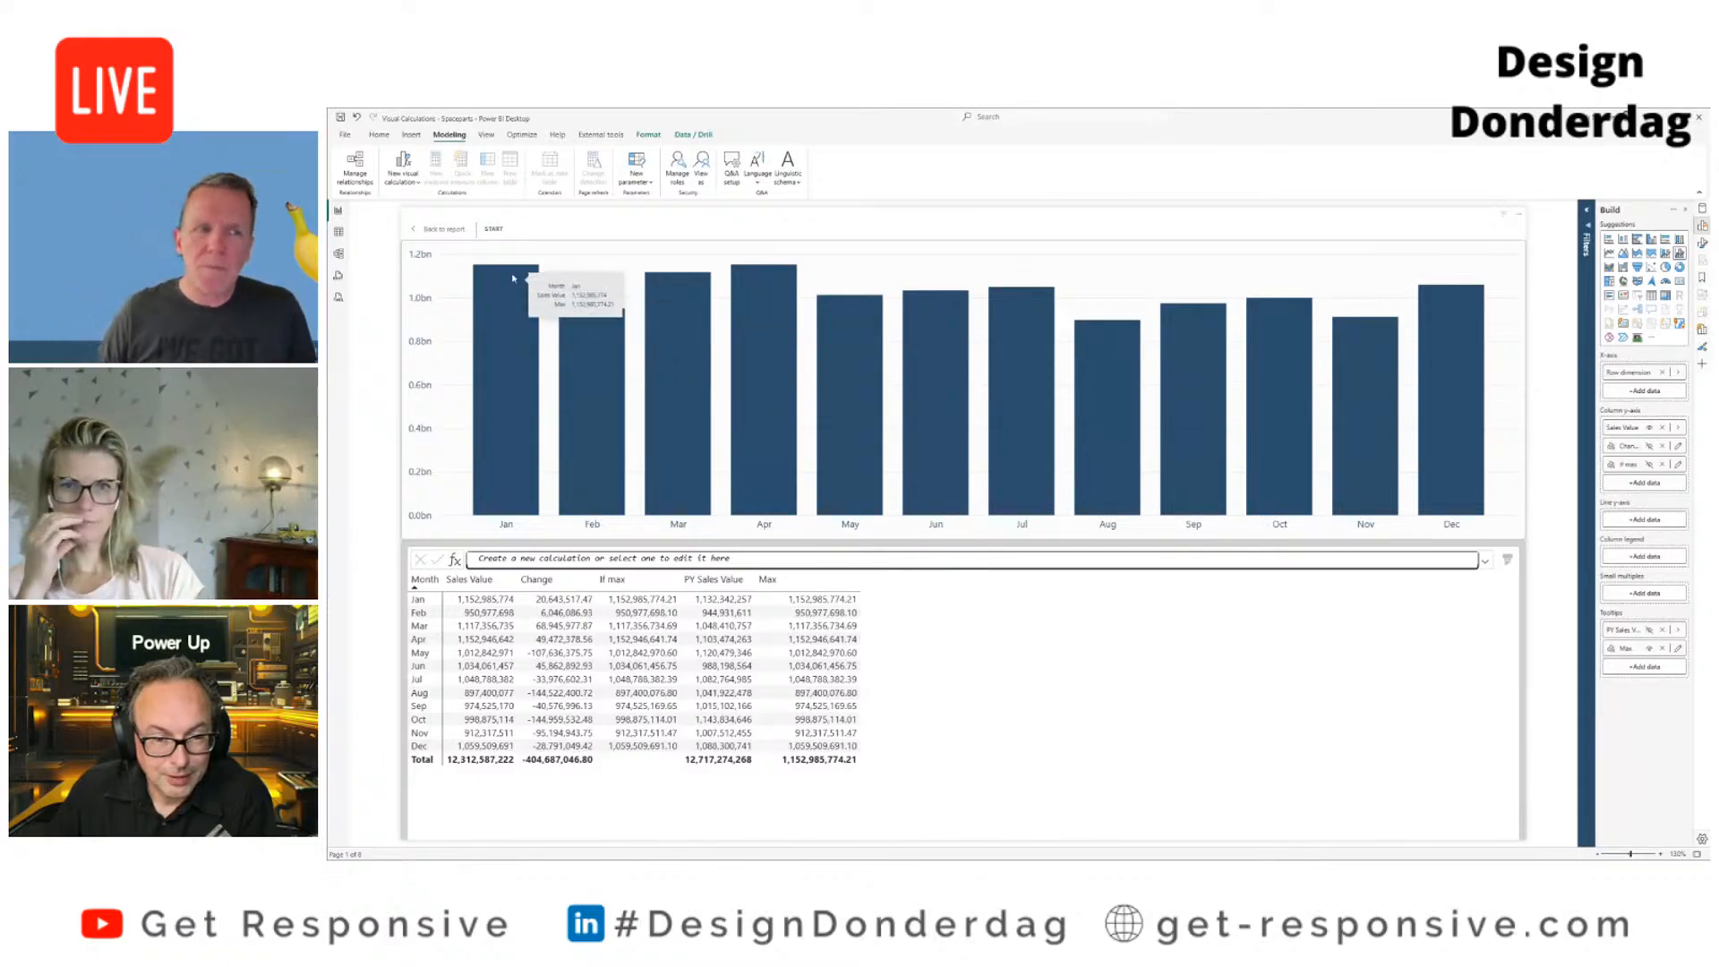
click(456, 239)
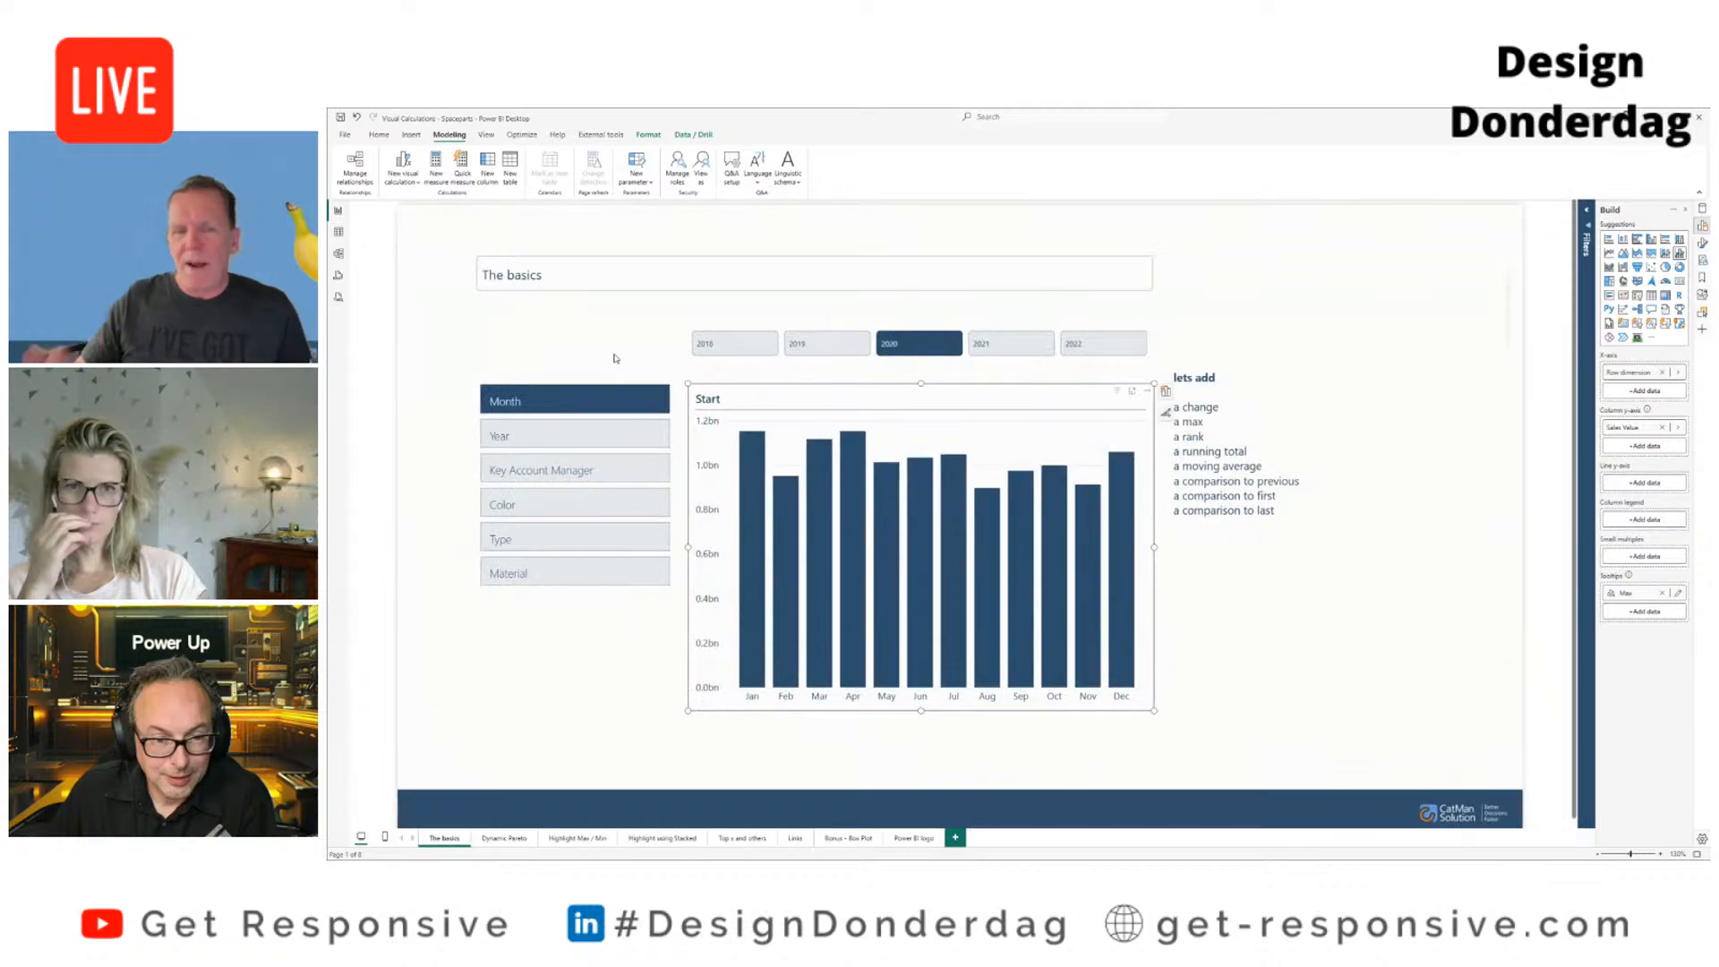
click(1662, 596)
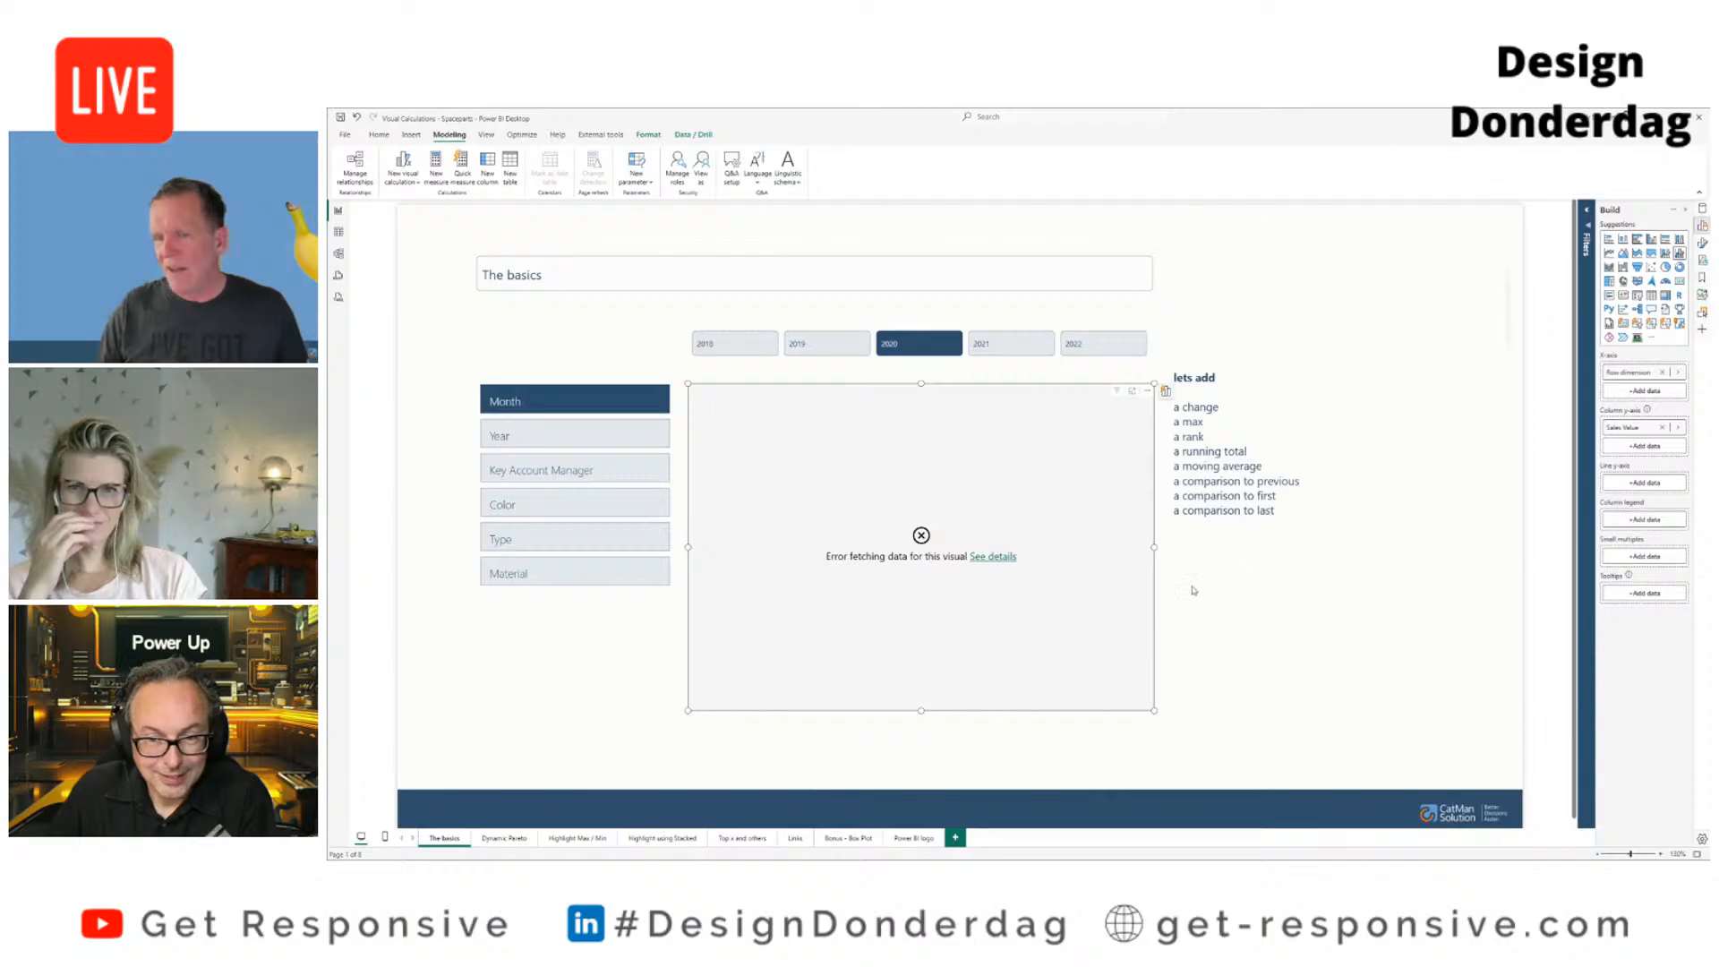
Step: Open a new visual calculation from the tooltips, delete If max from the column y-axis, and return to the report
click(1632, 596)
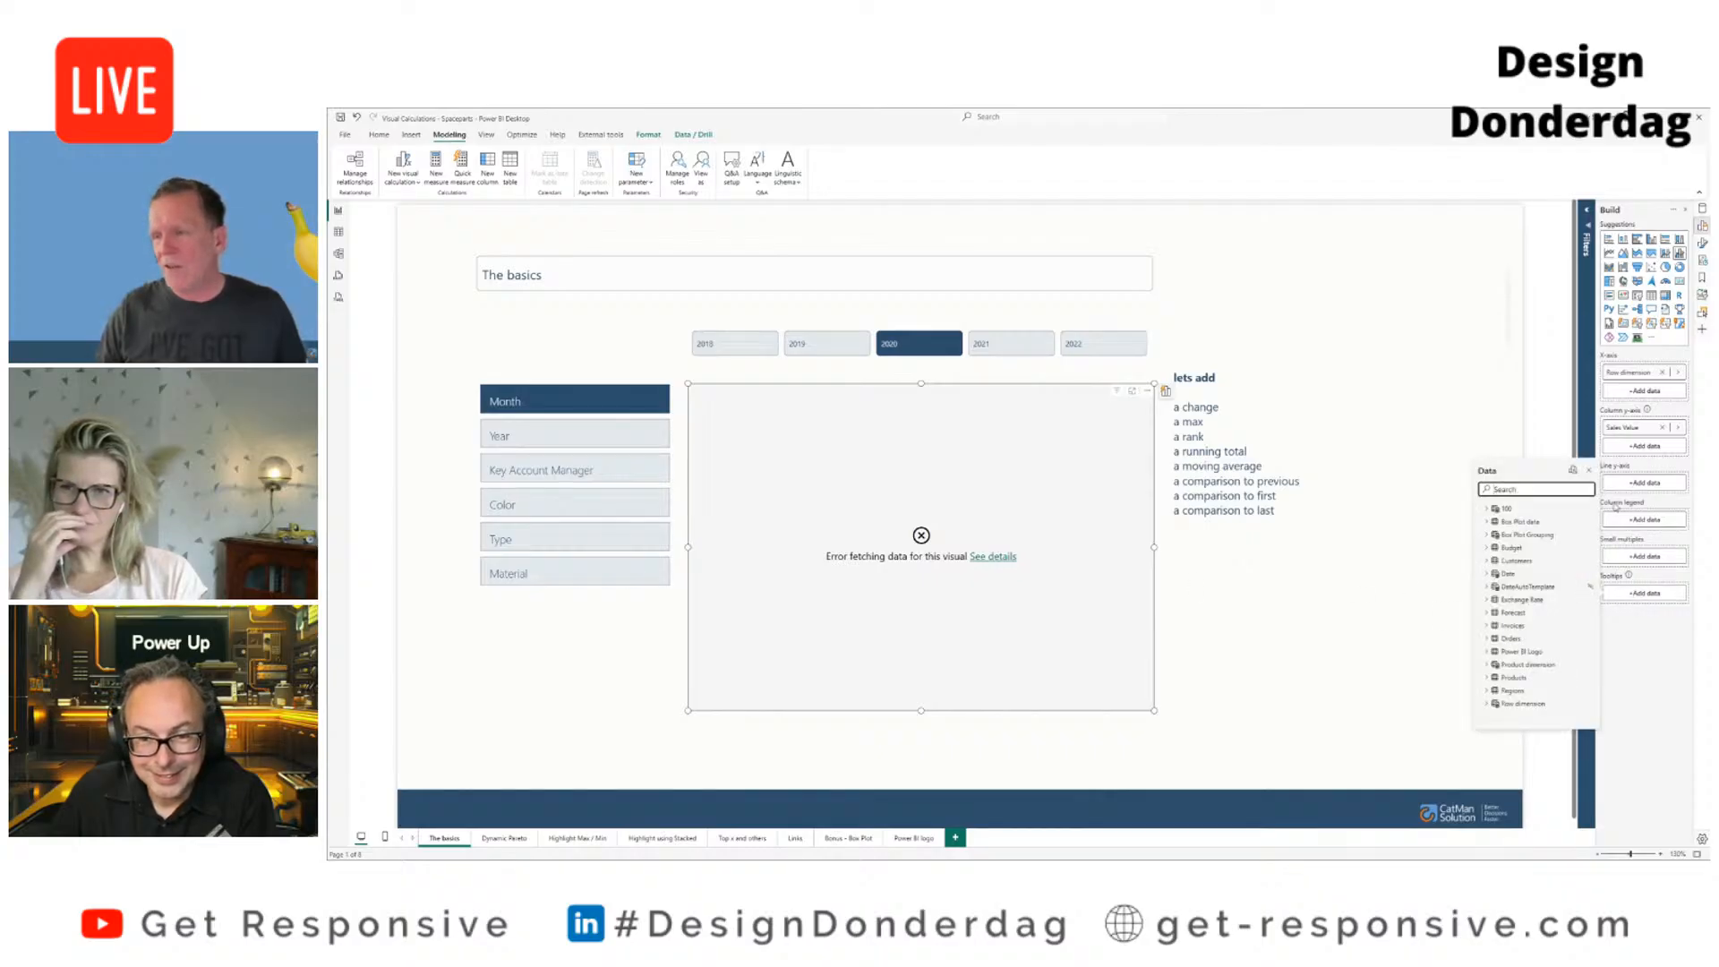
click(1573, 471)
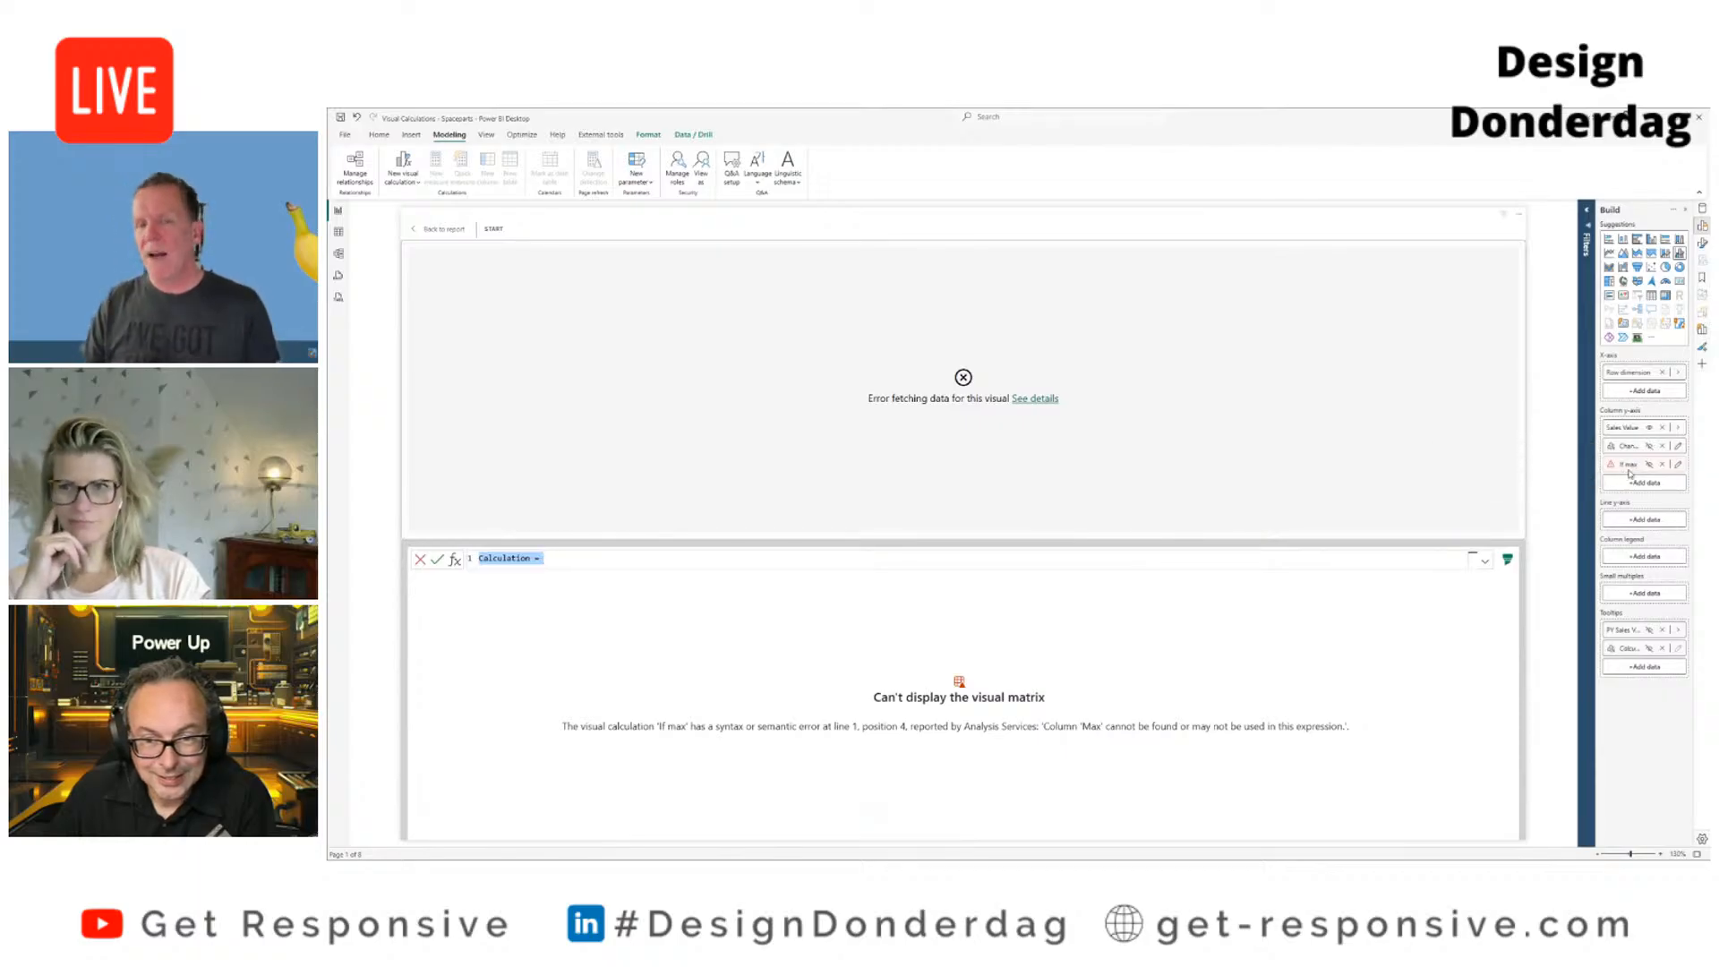
click(1662, 466)
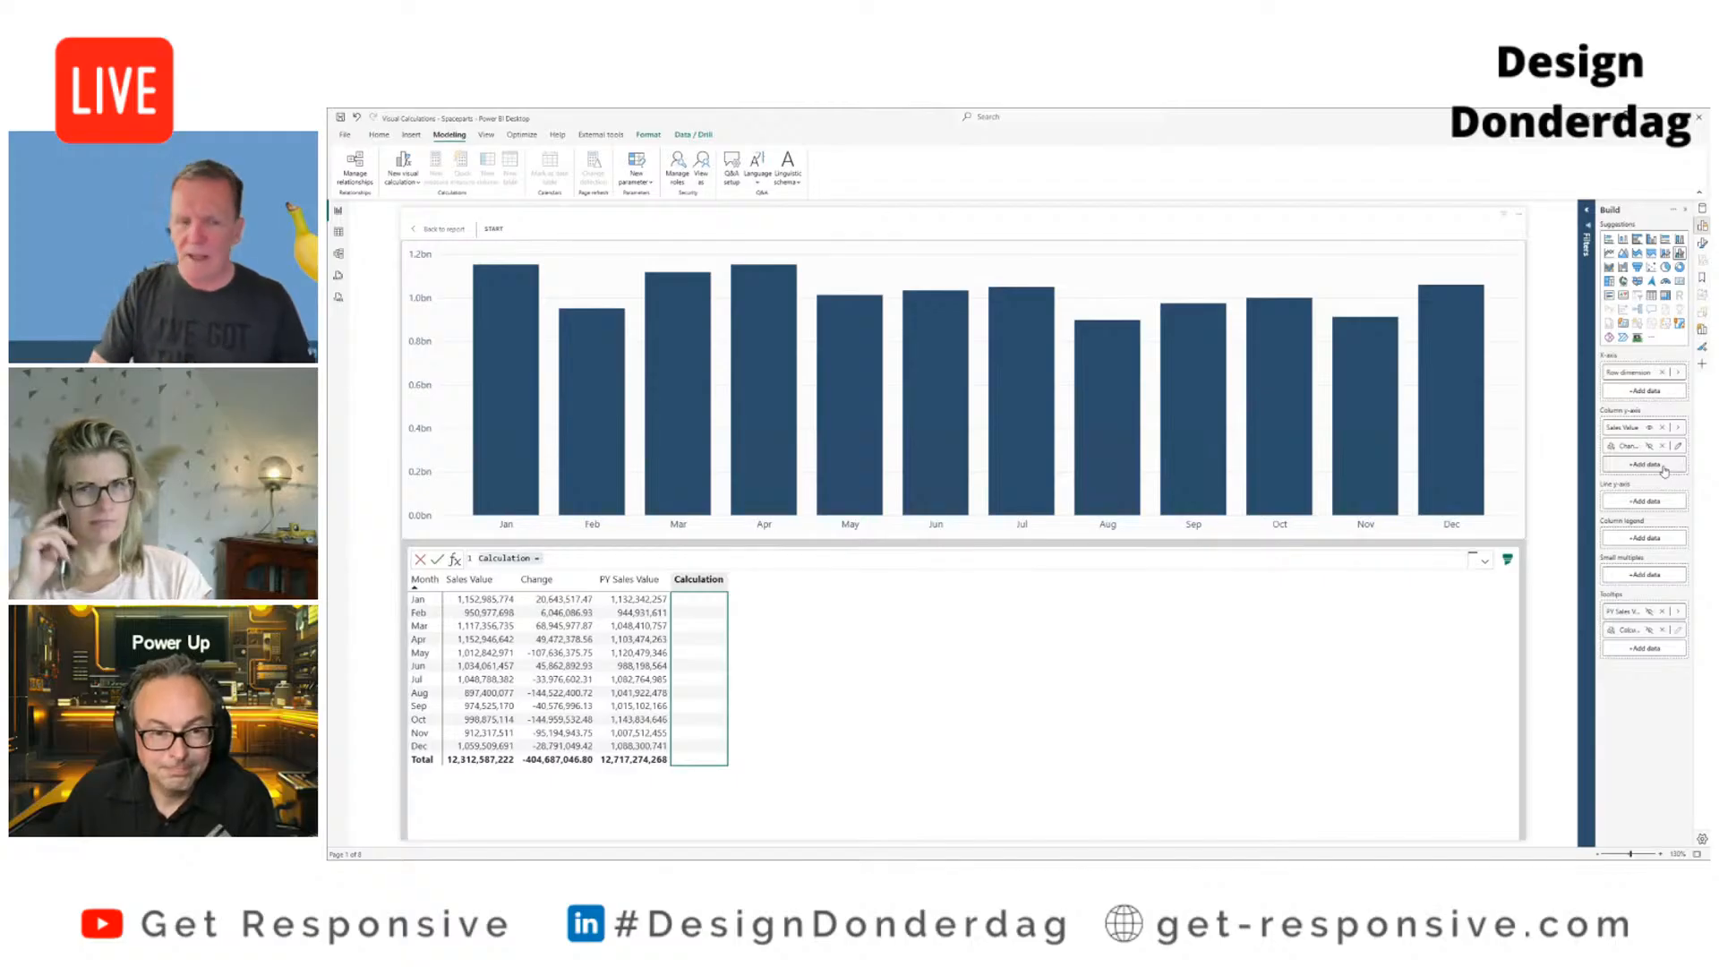
click(450, 233)
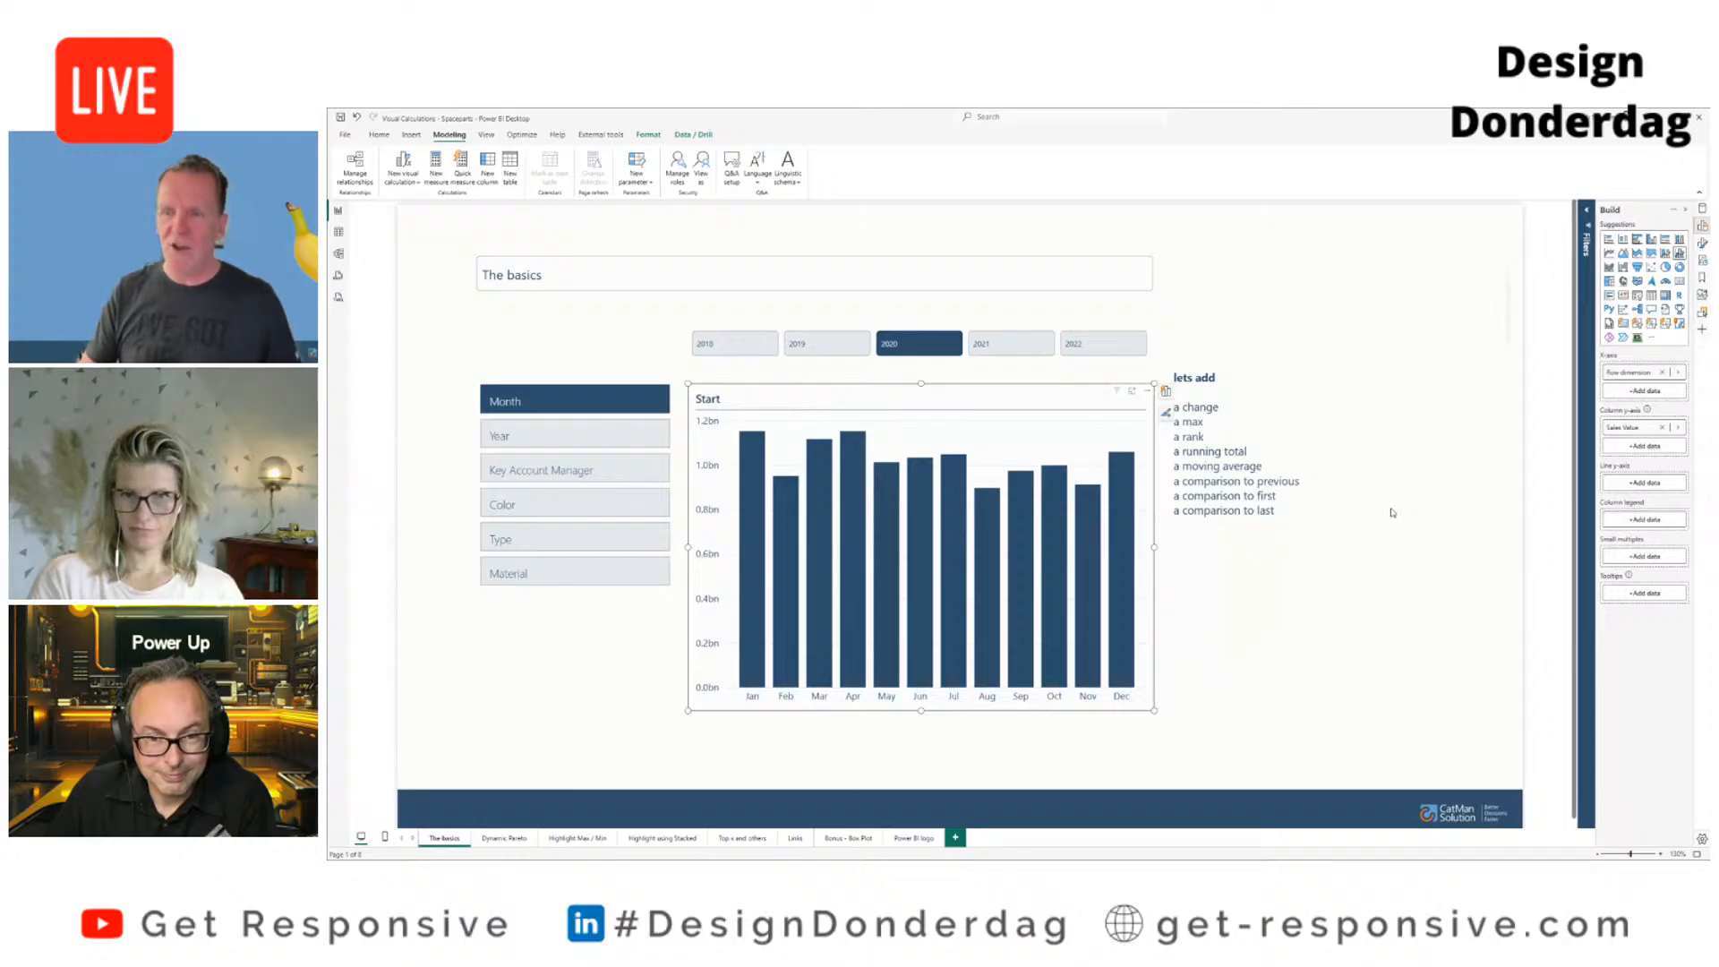
Step: Create a visual calculation named Rank in the chart's tooltips, starting its expression with RANK and DENSE ties
click(1644, 593)
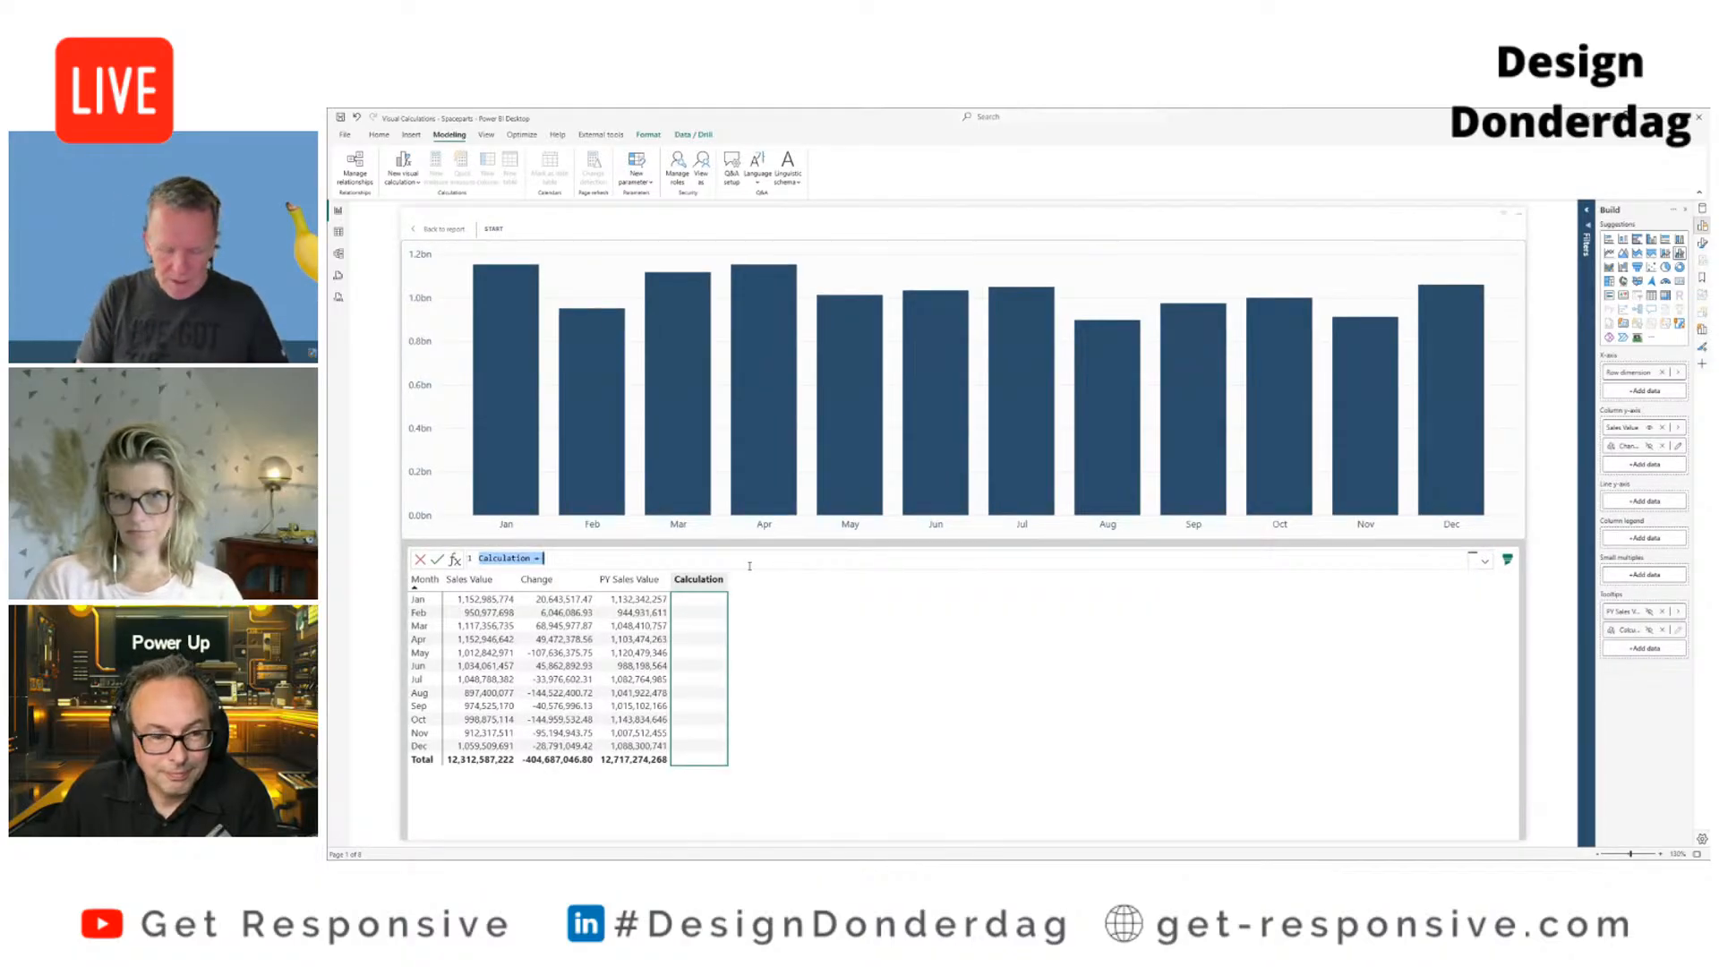
text(Rank = )
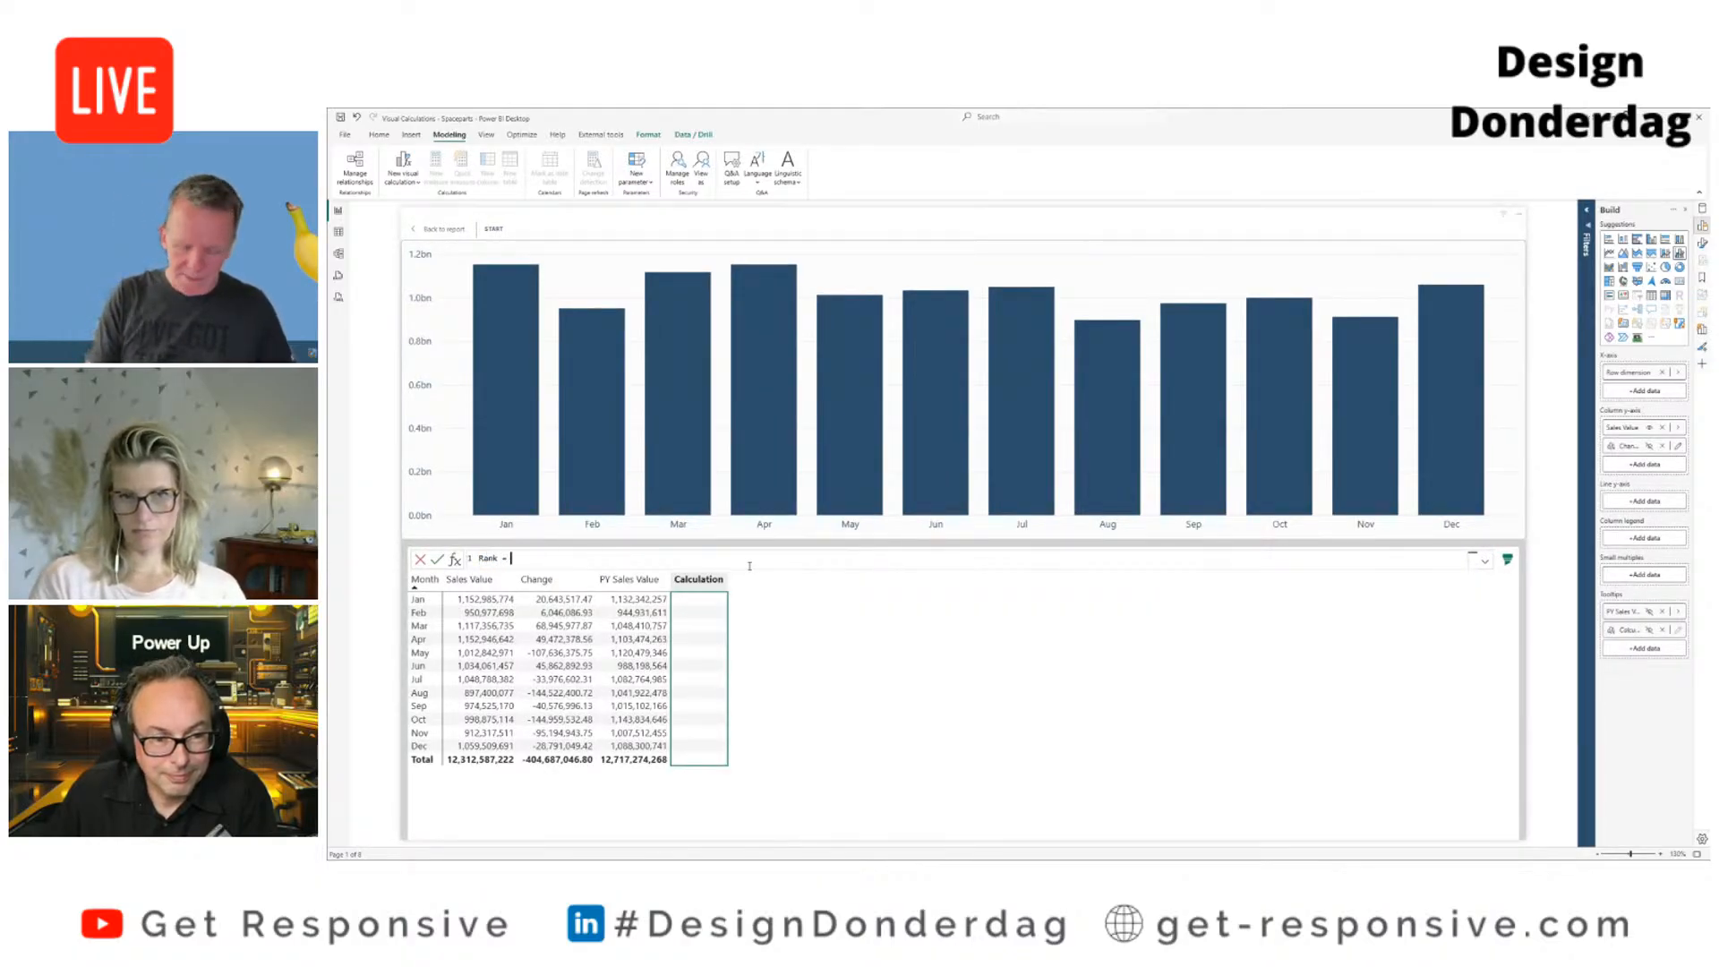
text(ran)
key(Down)
key(Down)
key(Down)
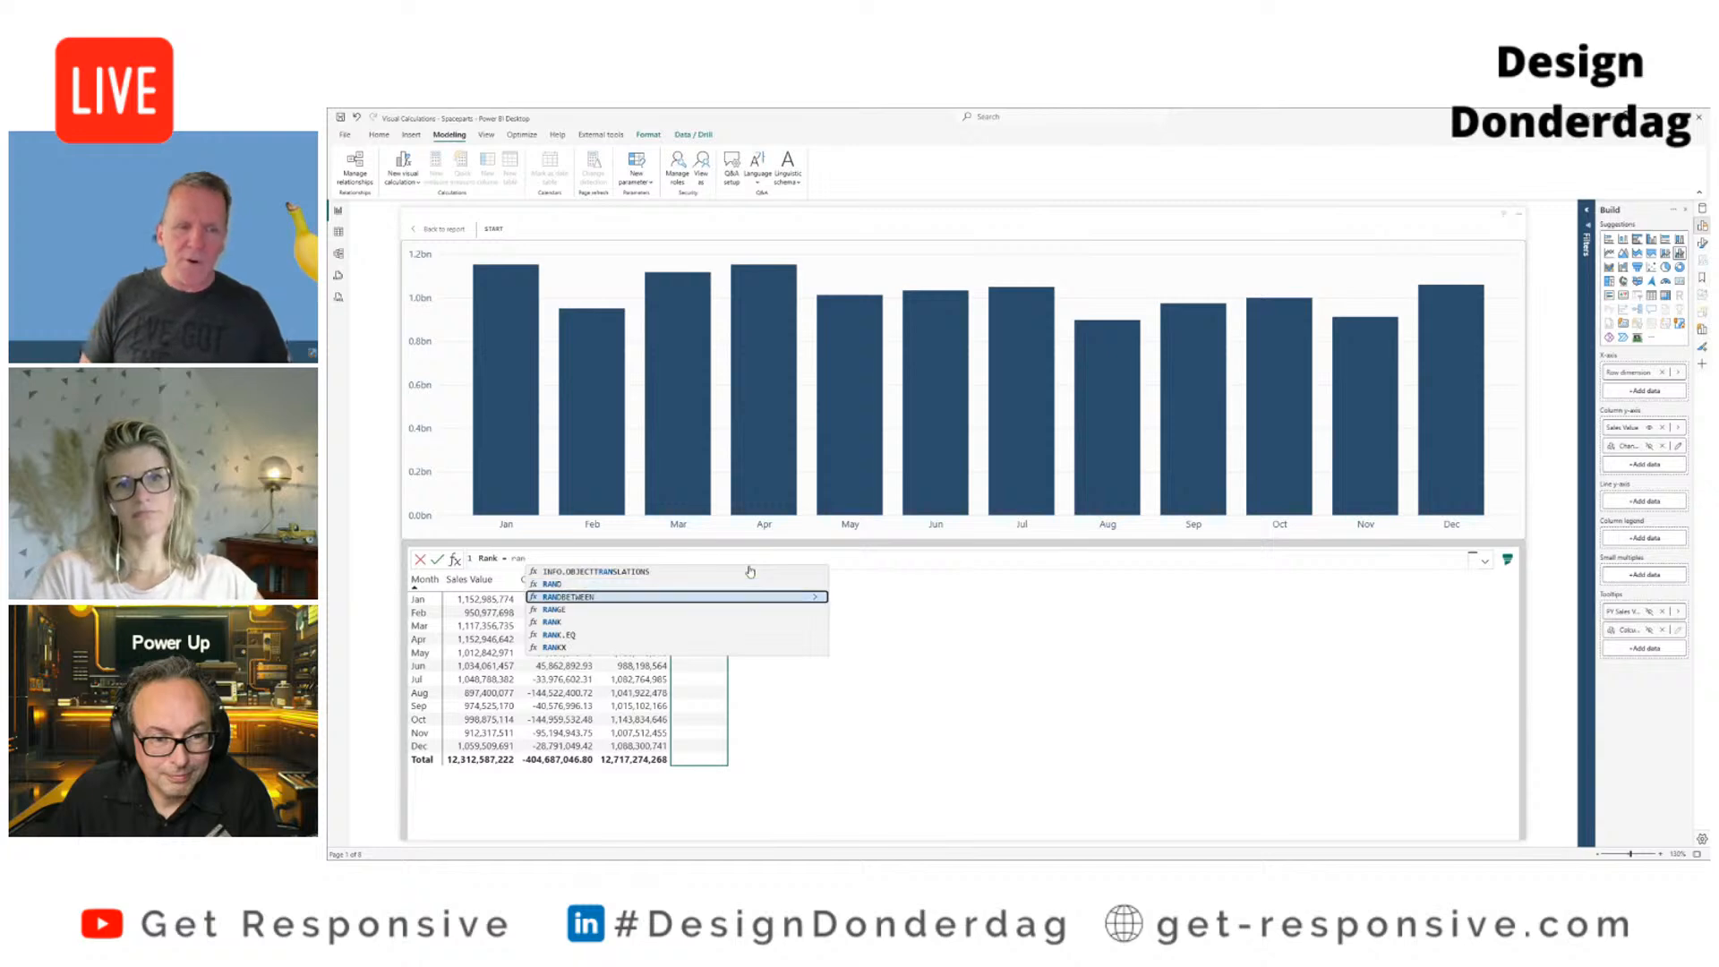
key(Tab)
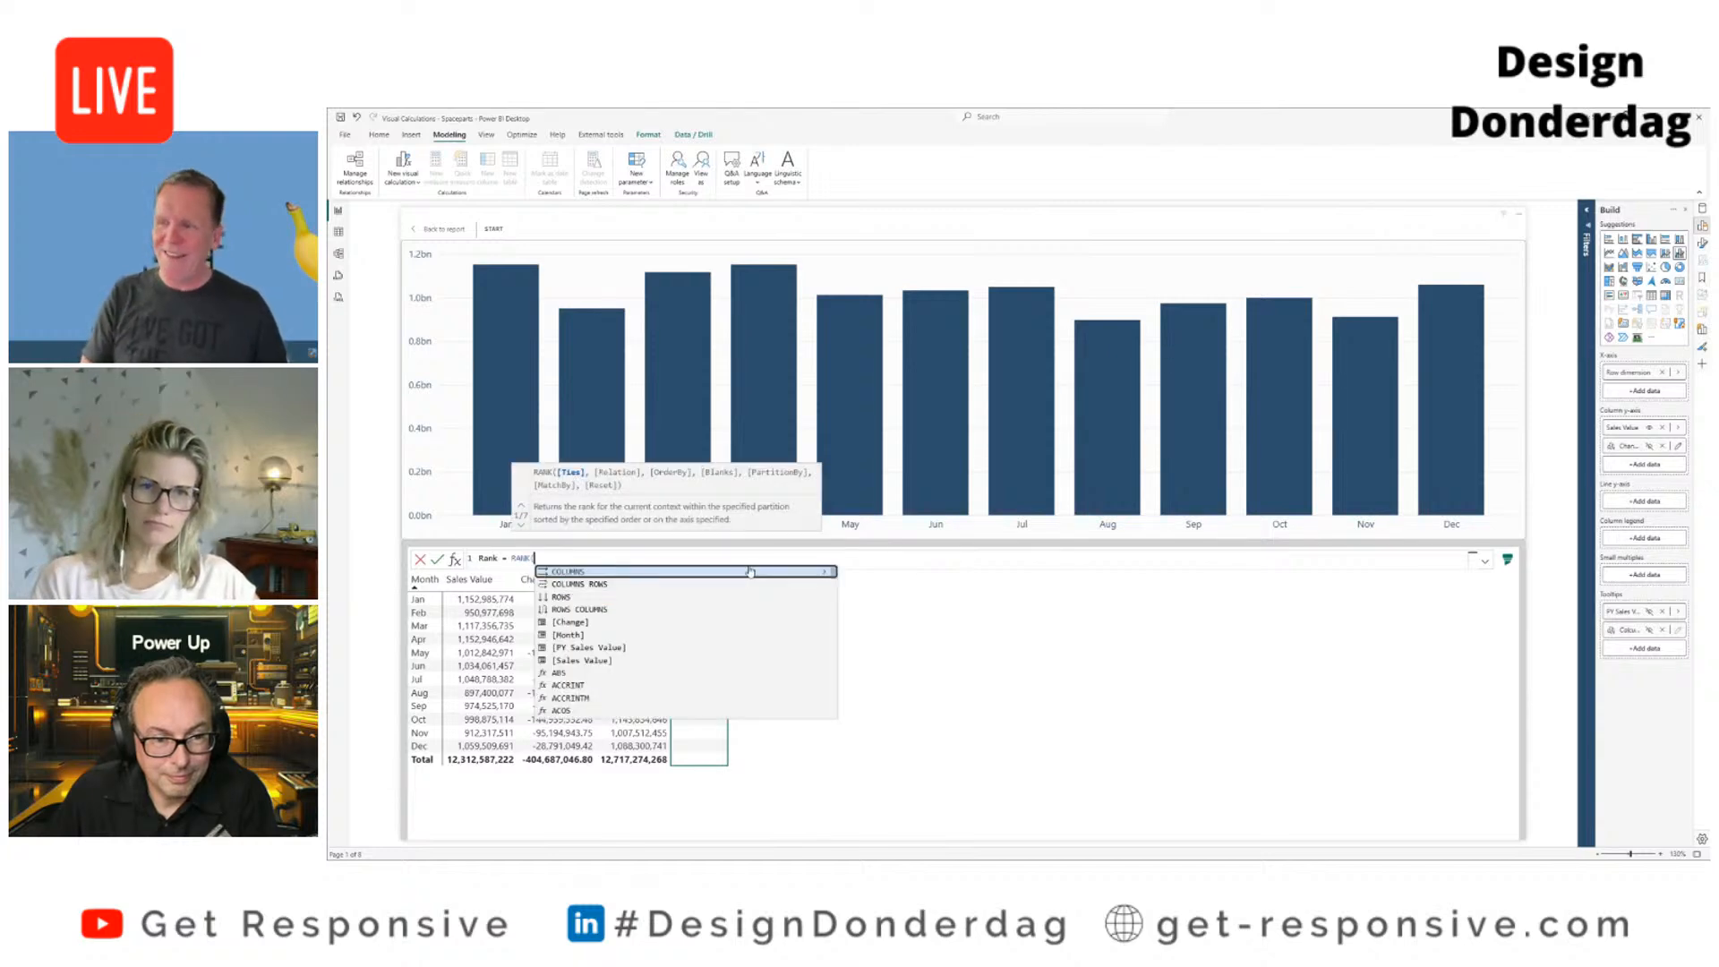
text(DENSE)
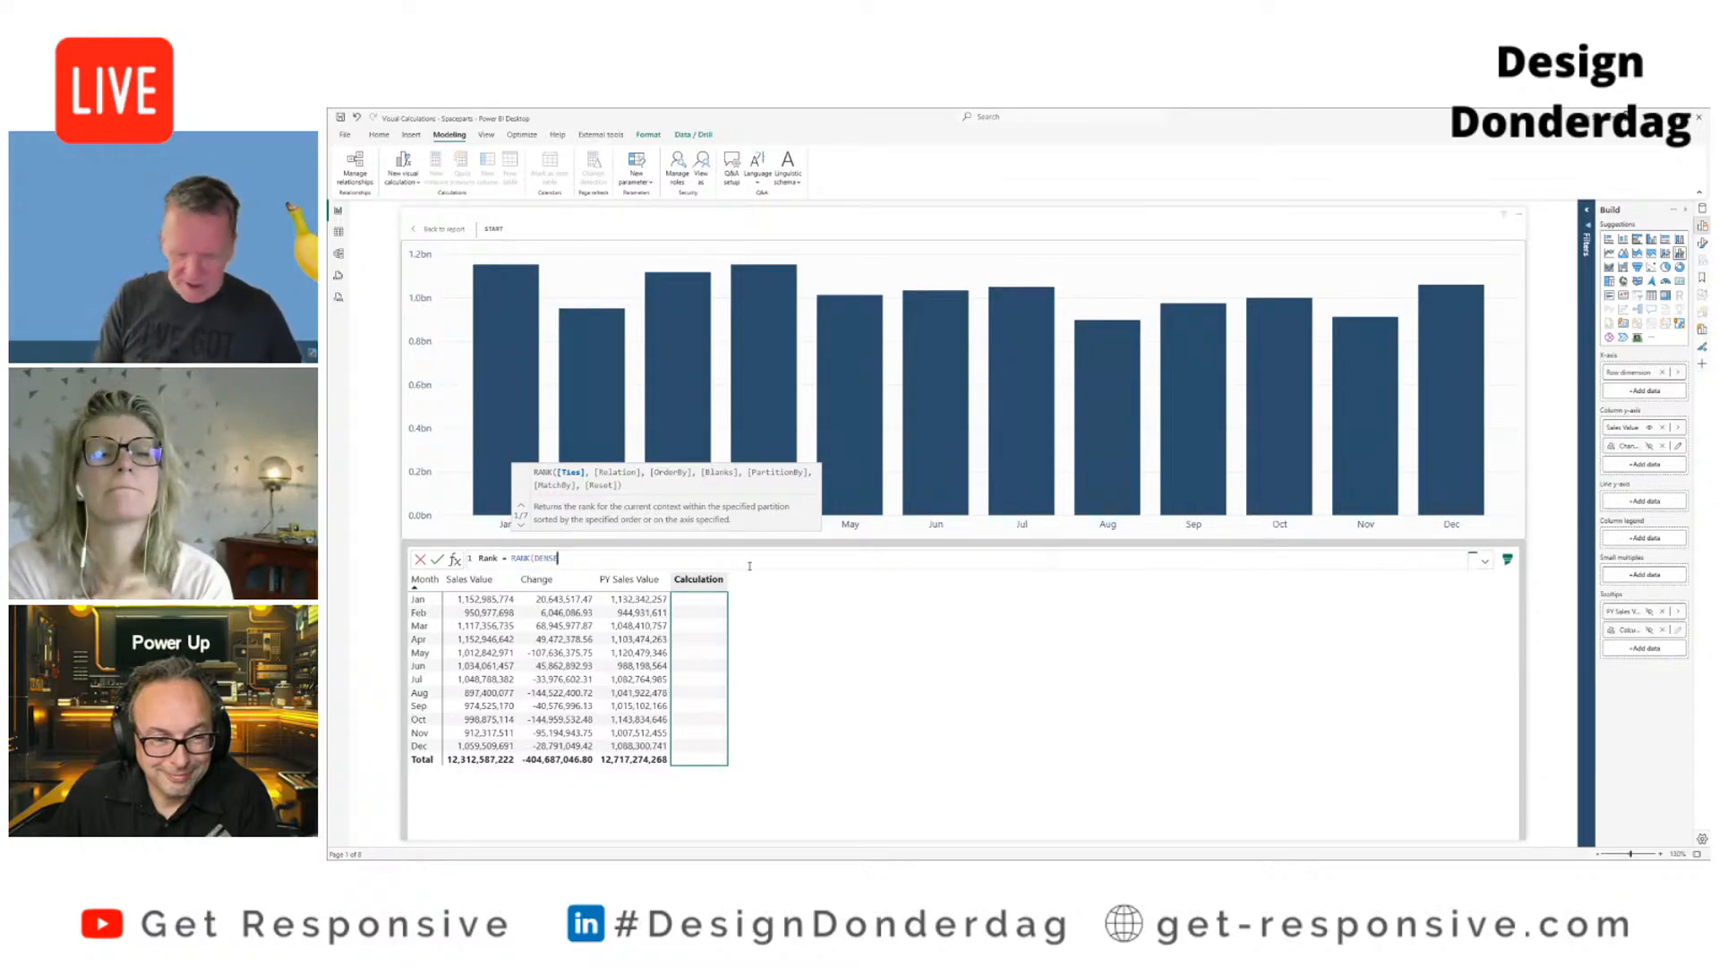
text(,)
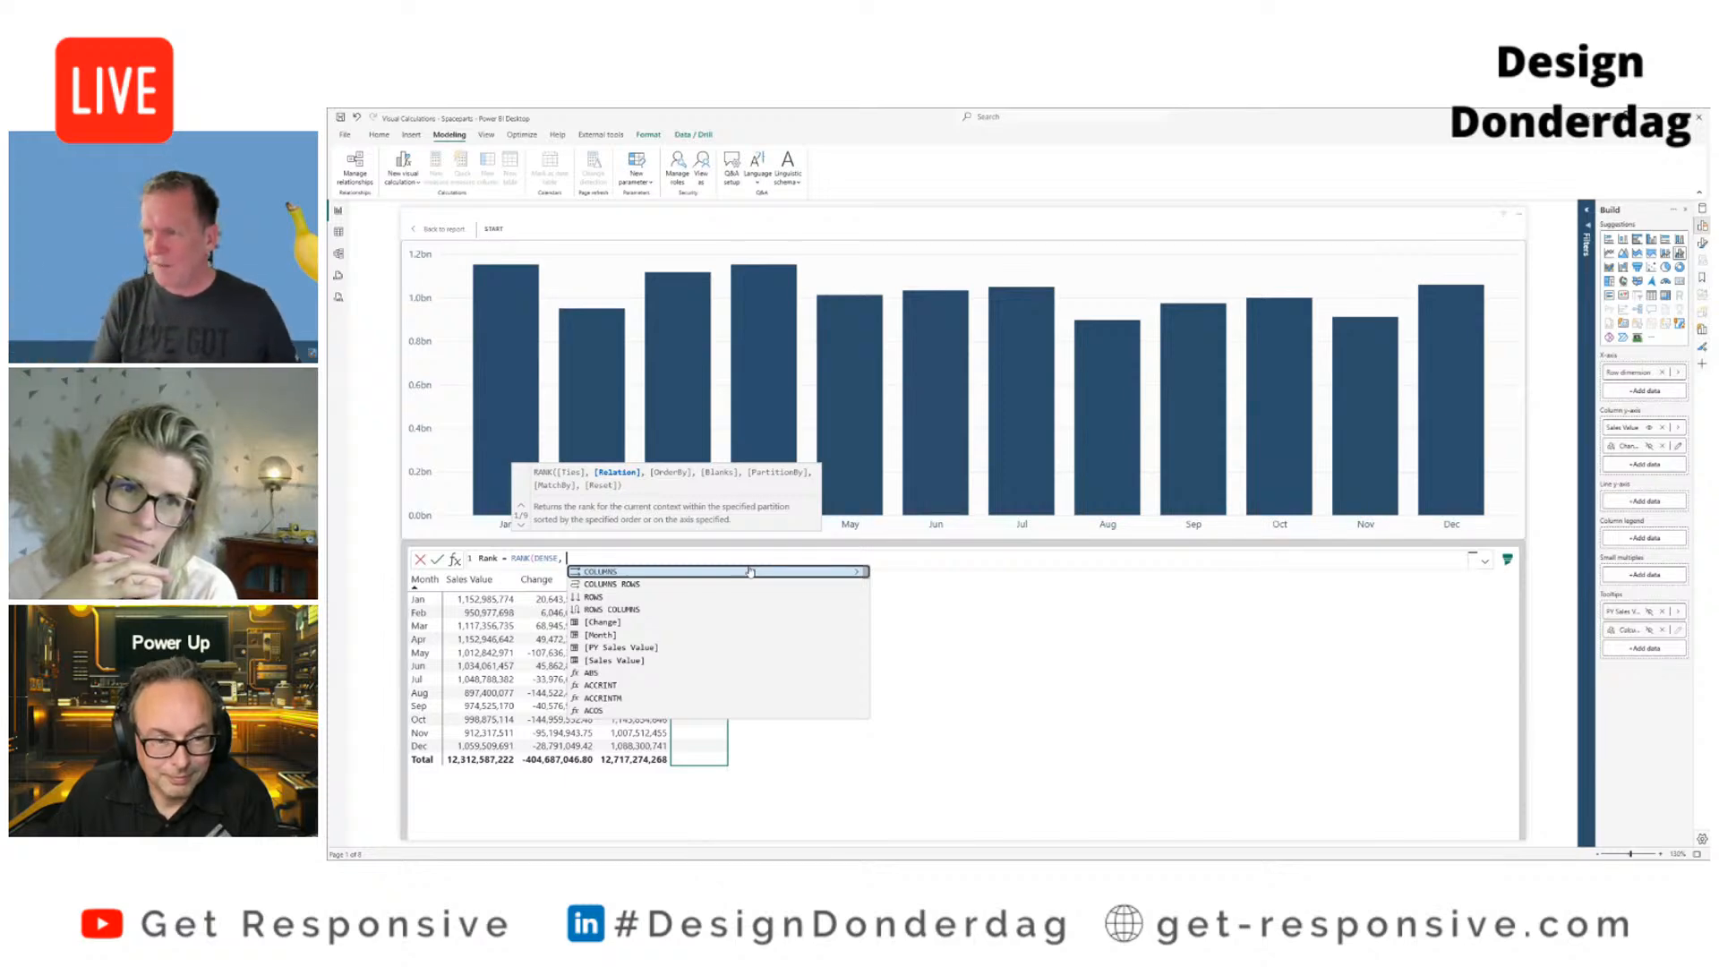
Step: Add ROWS as the relation argument of the Rank calculation's RANK function
text(row)
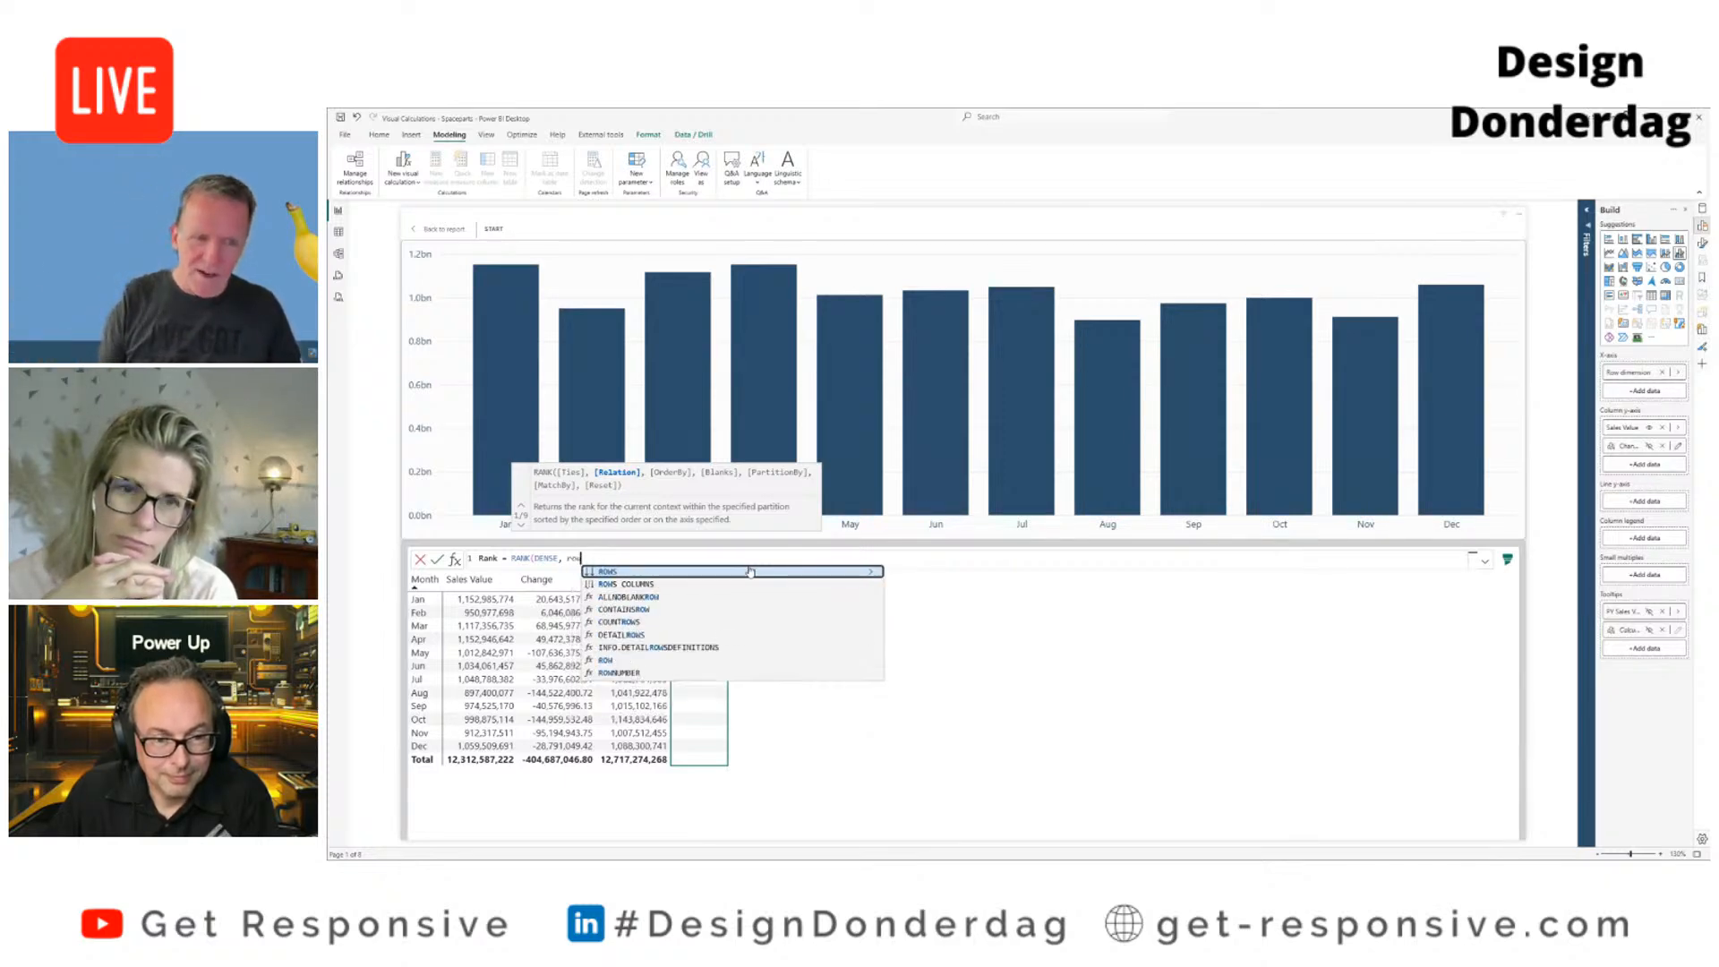
key(Tab)
text(,)
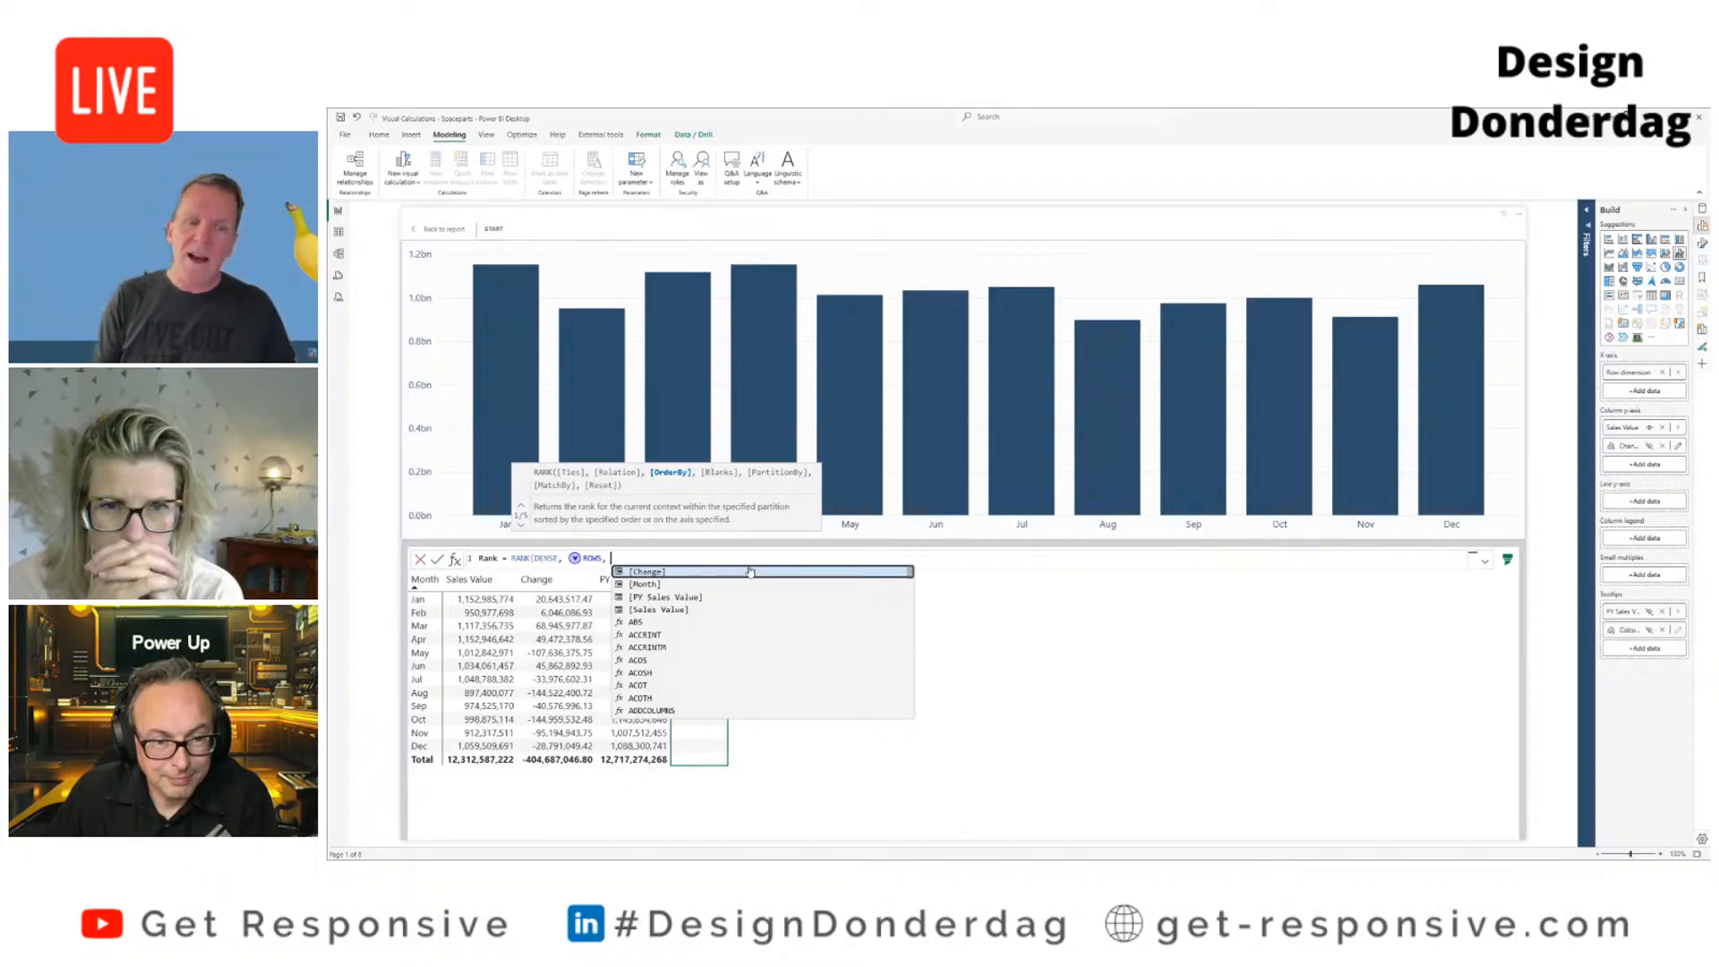
key(Down)
key(Down)
key(Down)
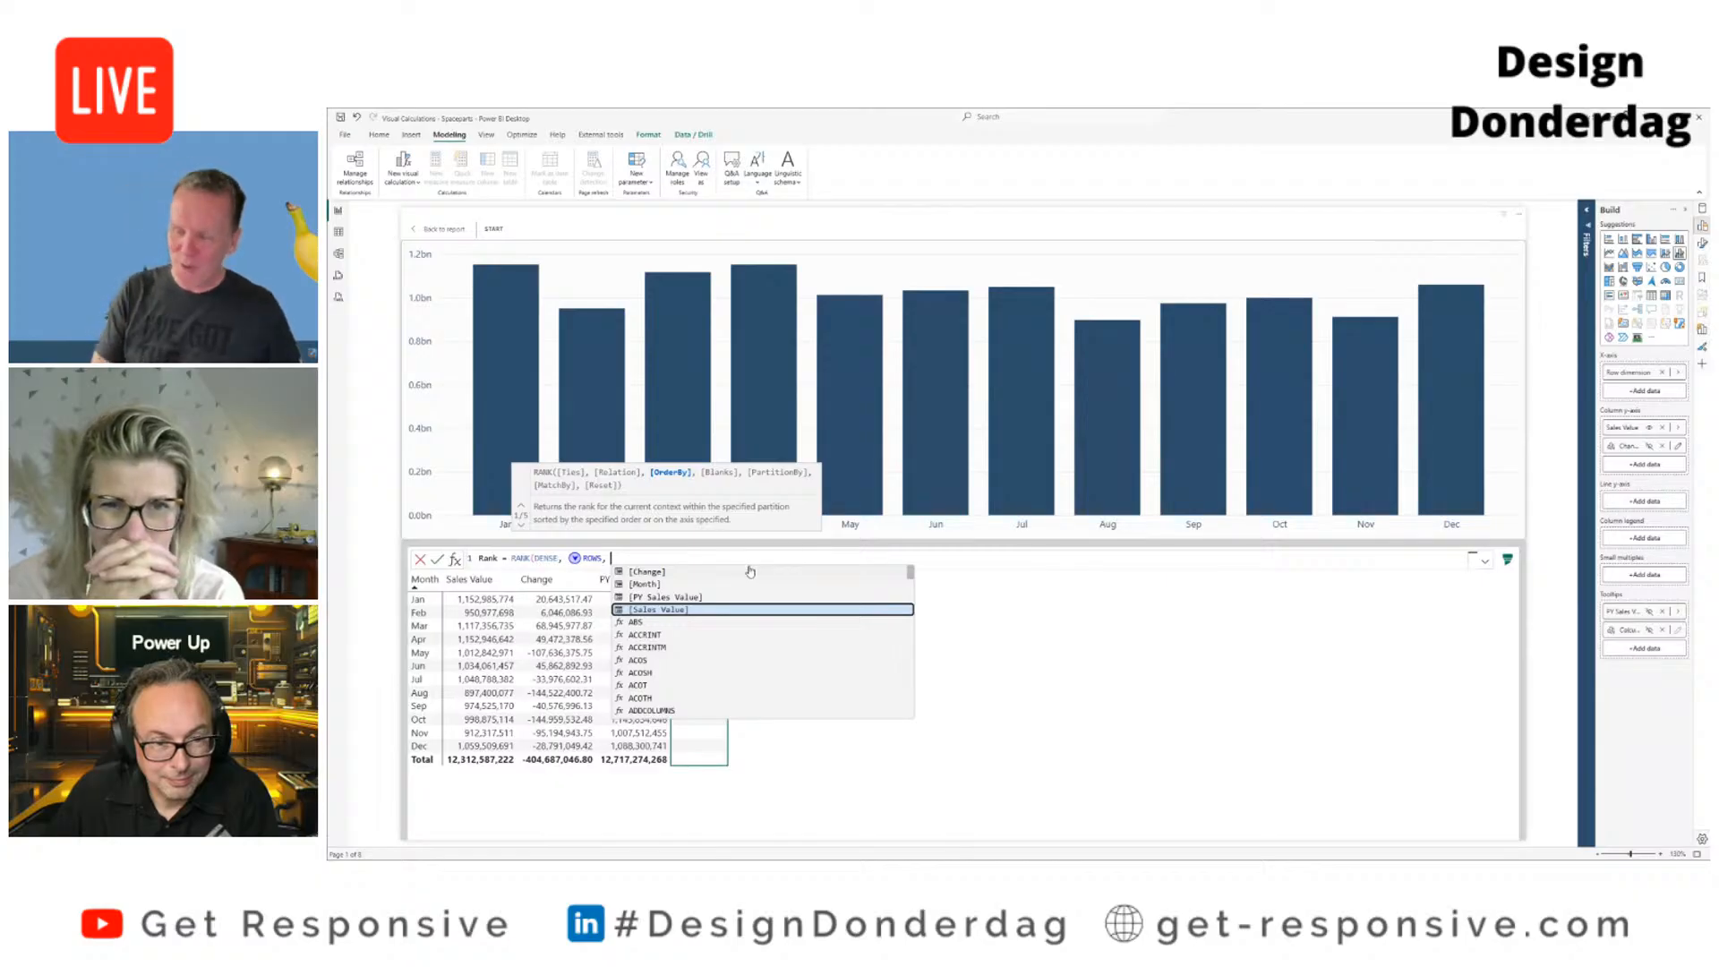
key(BackSpace)
key(BackSpace)
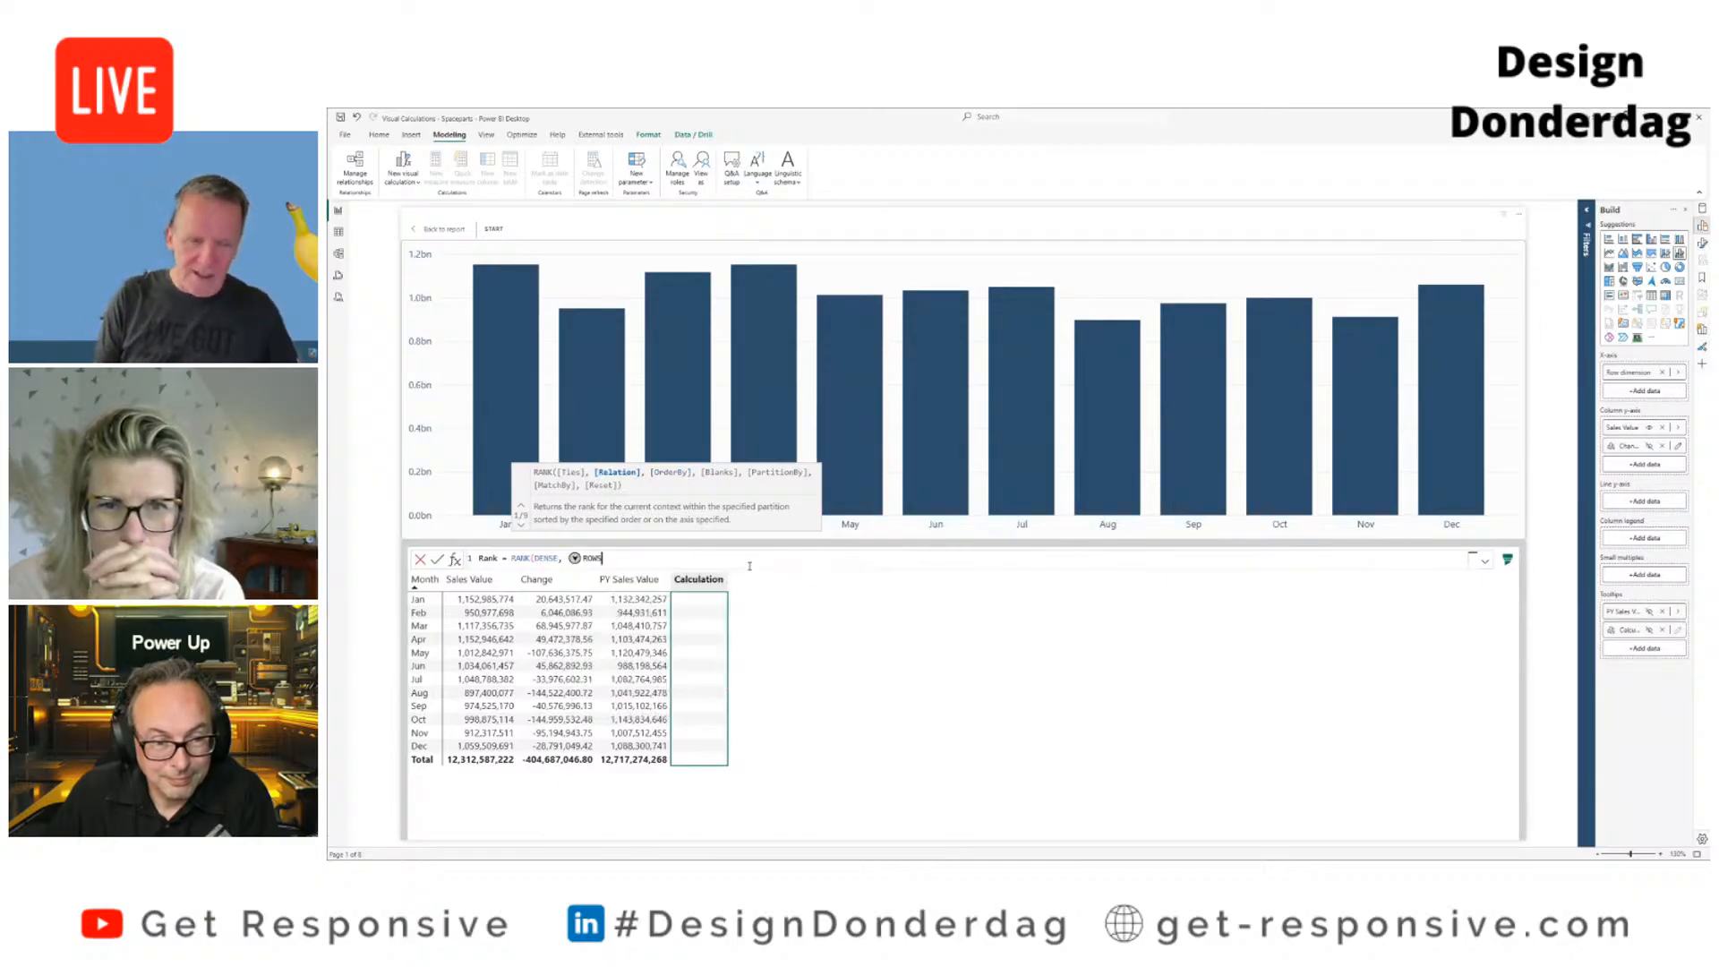
text(,)
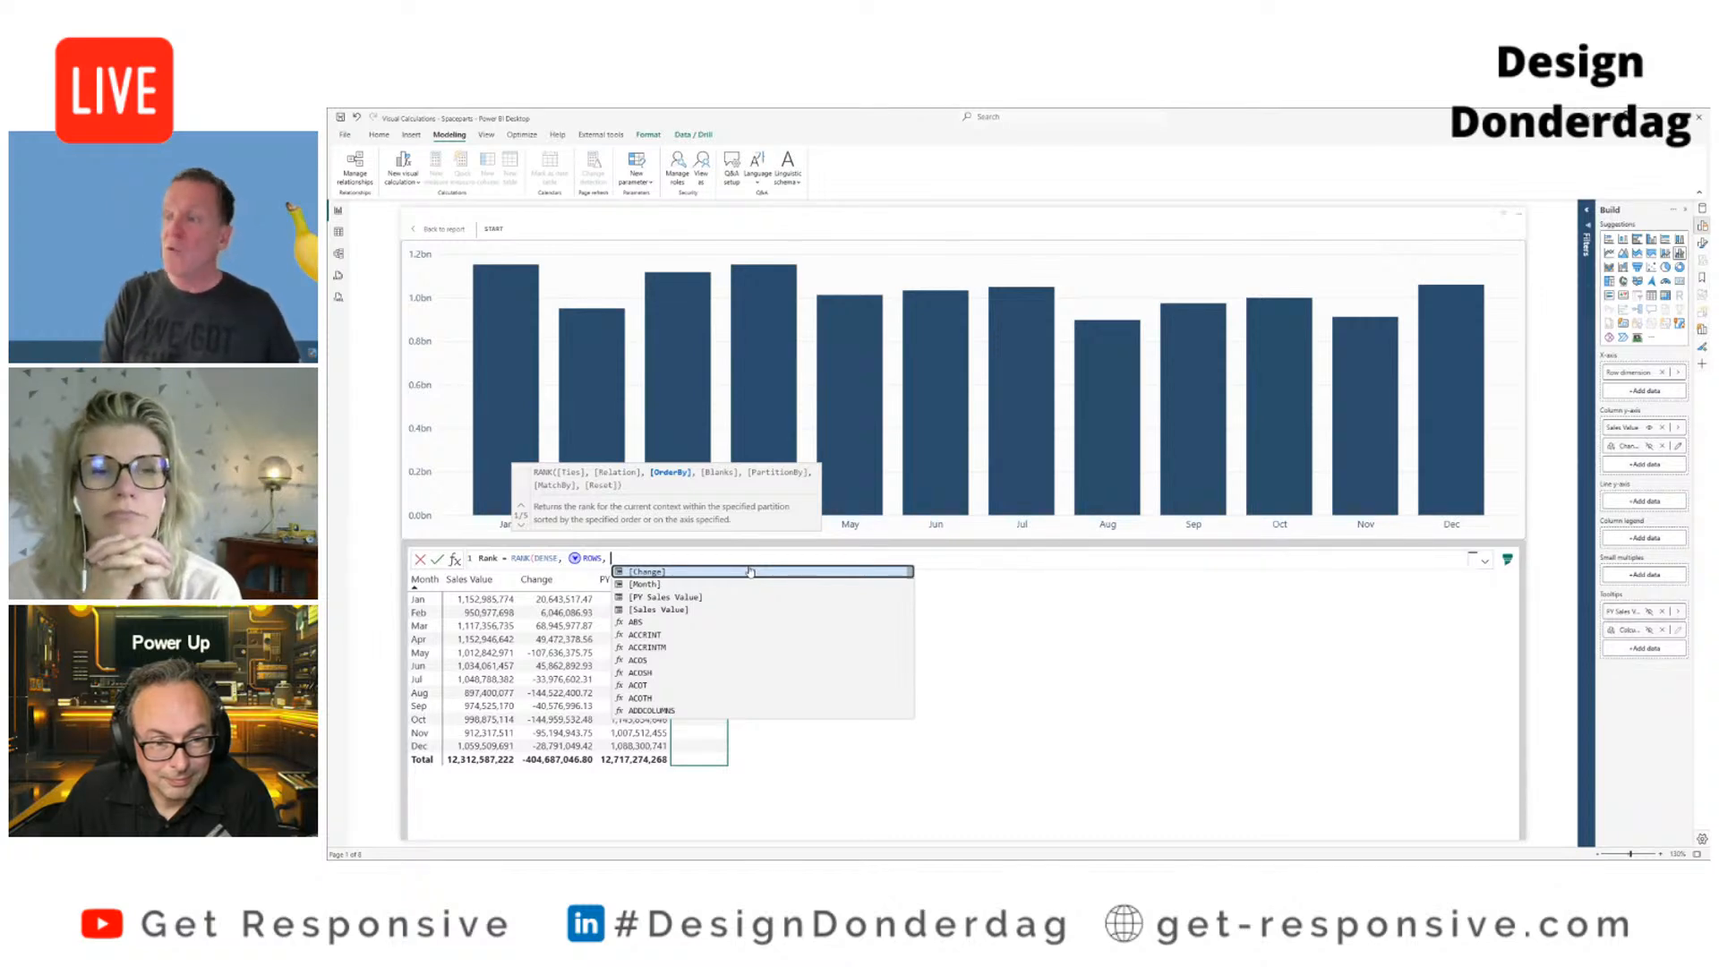
Step: Set the ranking order in the RANK function to ORDERBY([Sales Value], DESC)
text(Or)
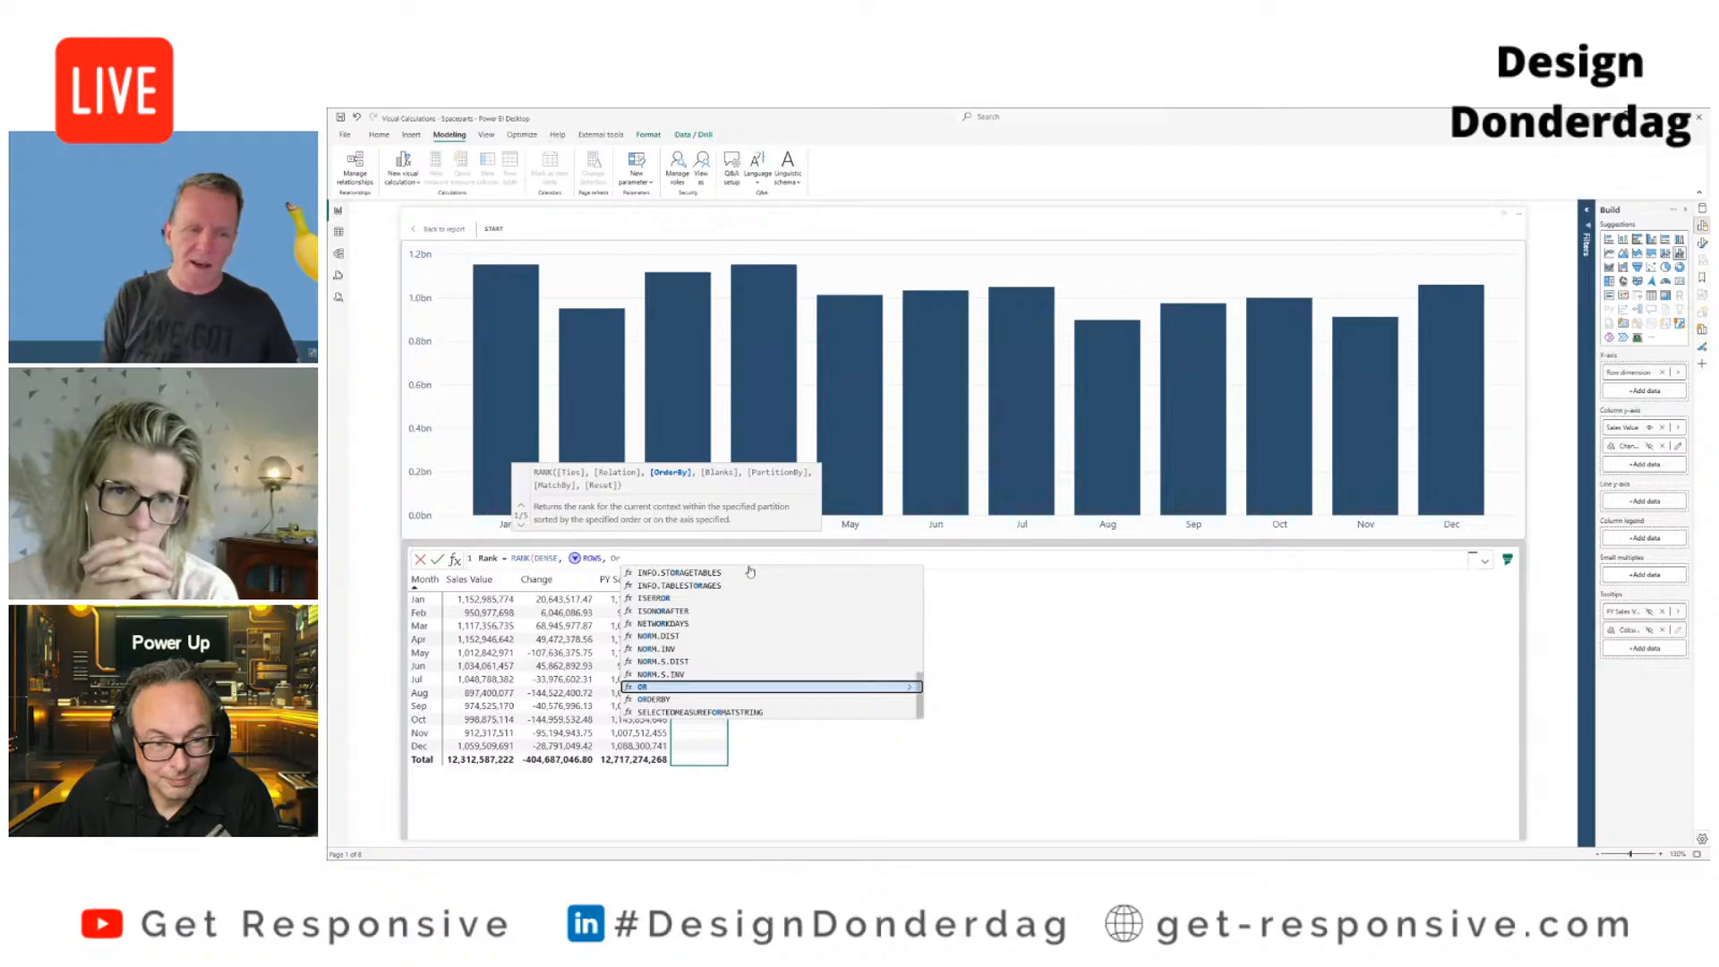
key(Down)
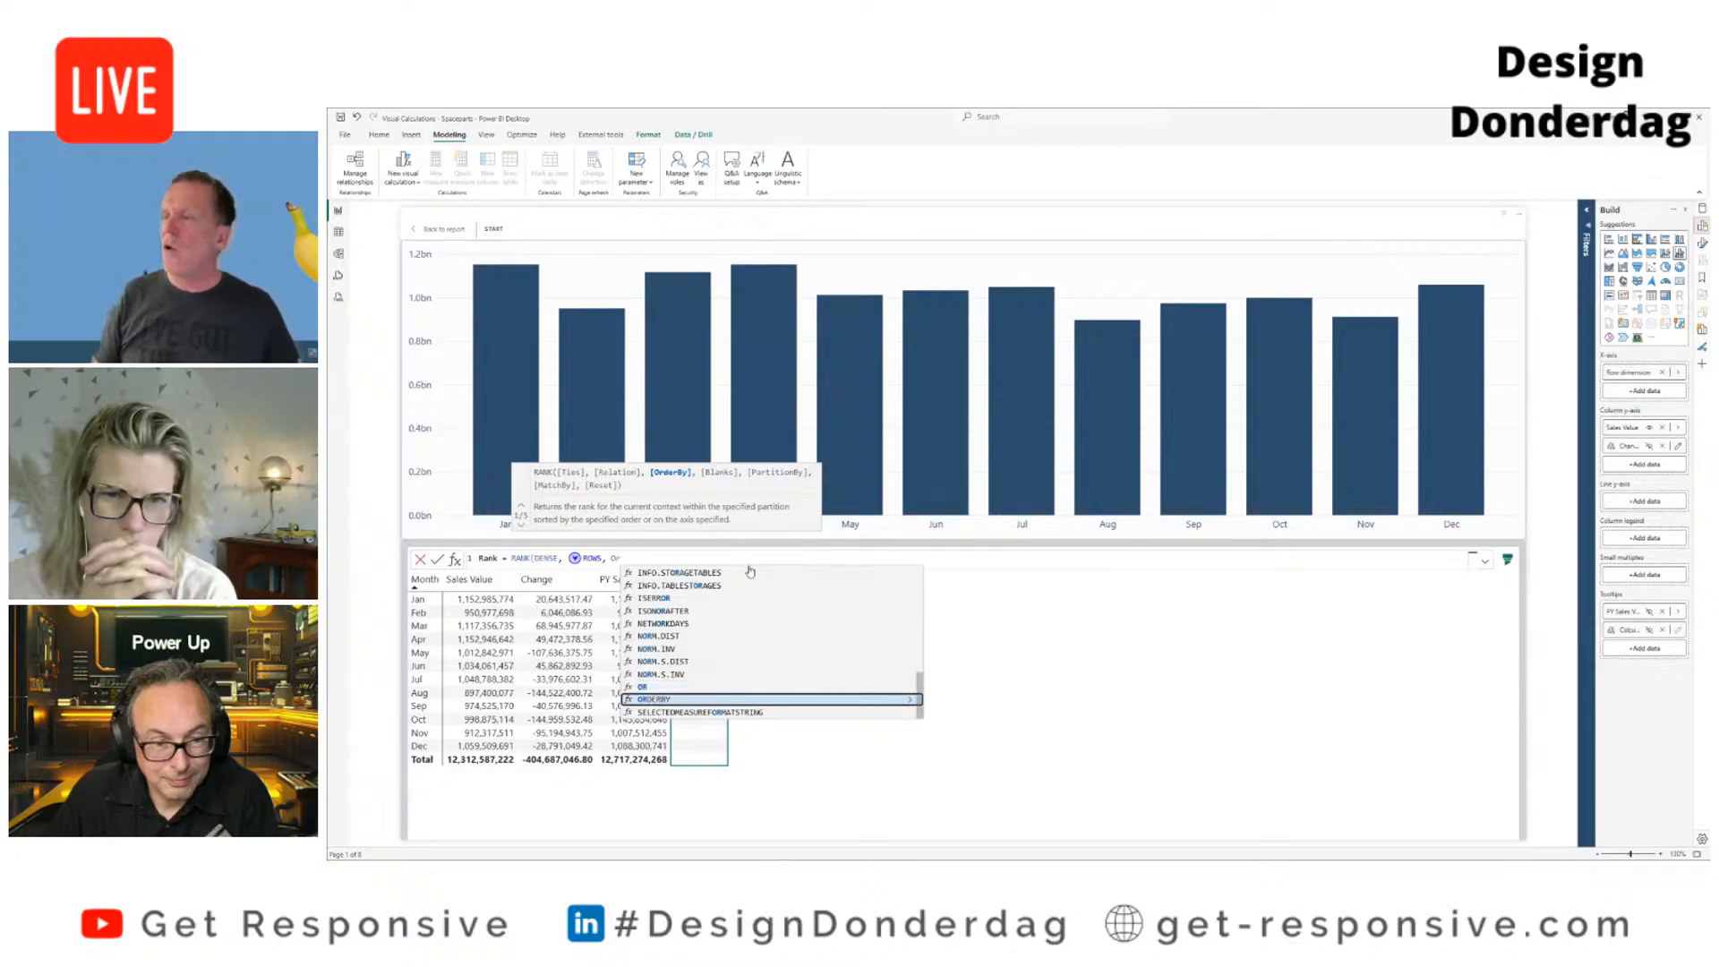
key(Tab)
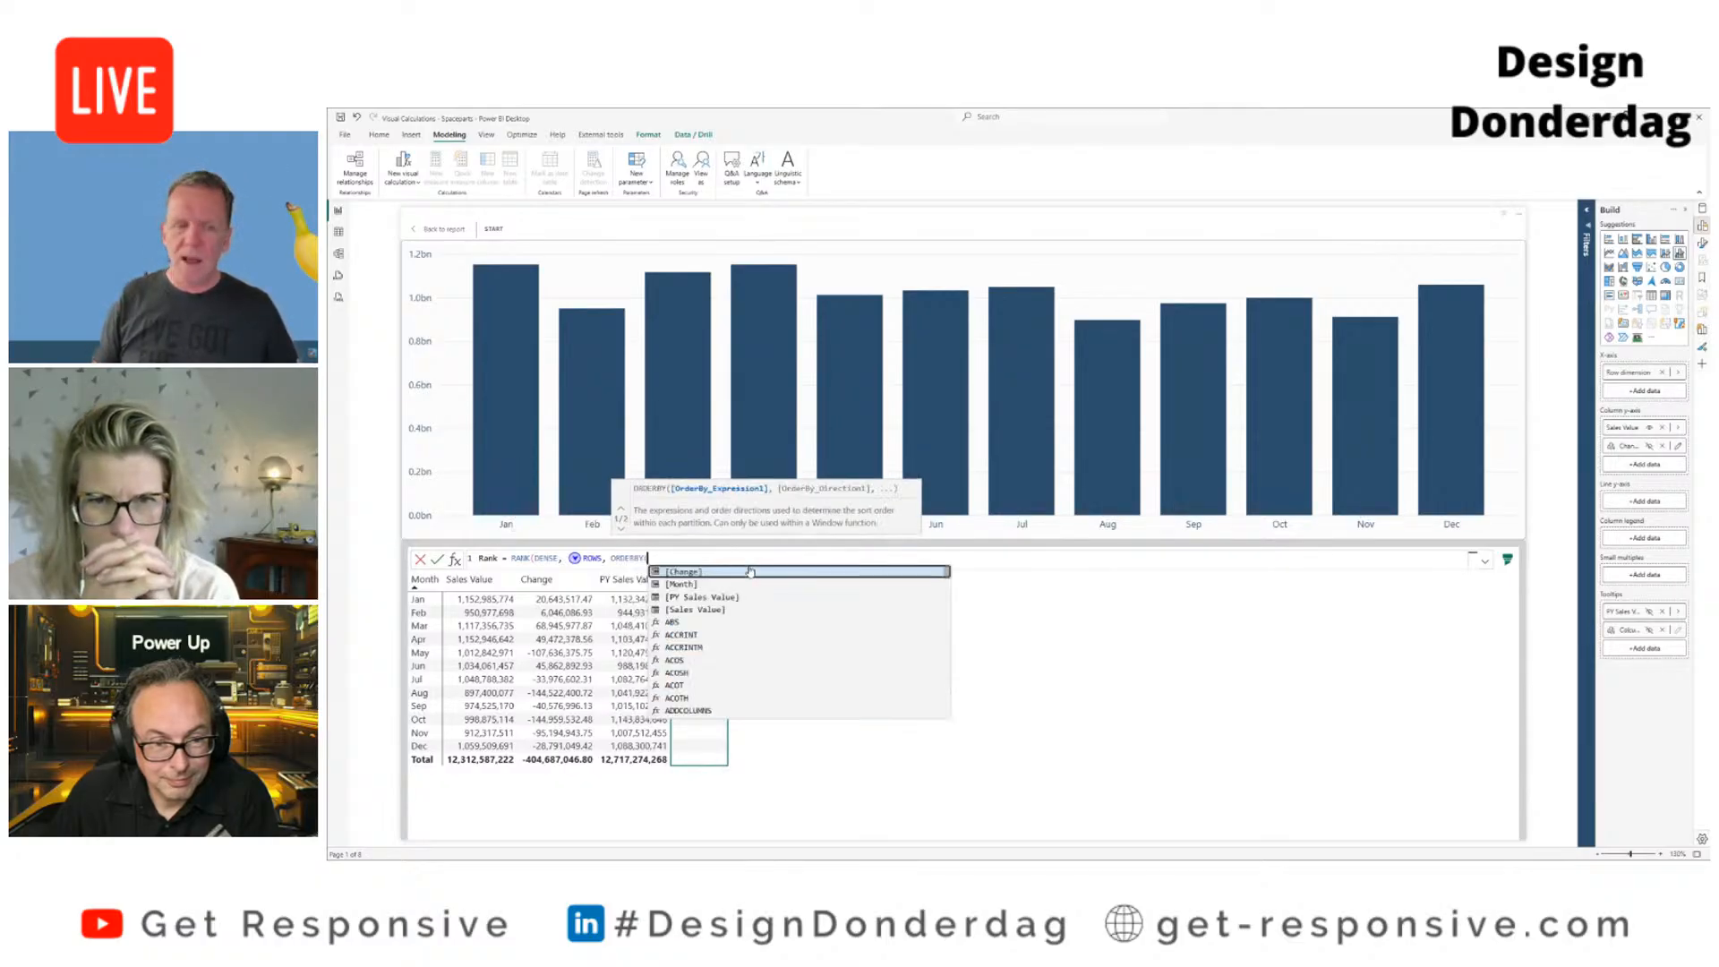
text([)
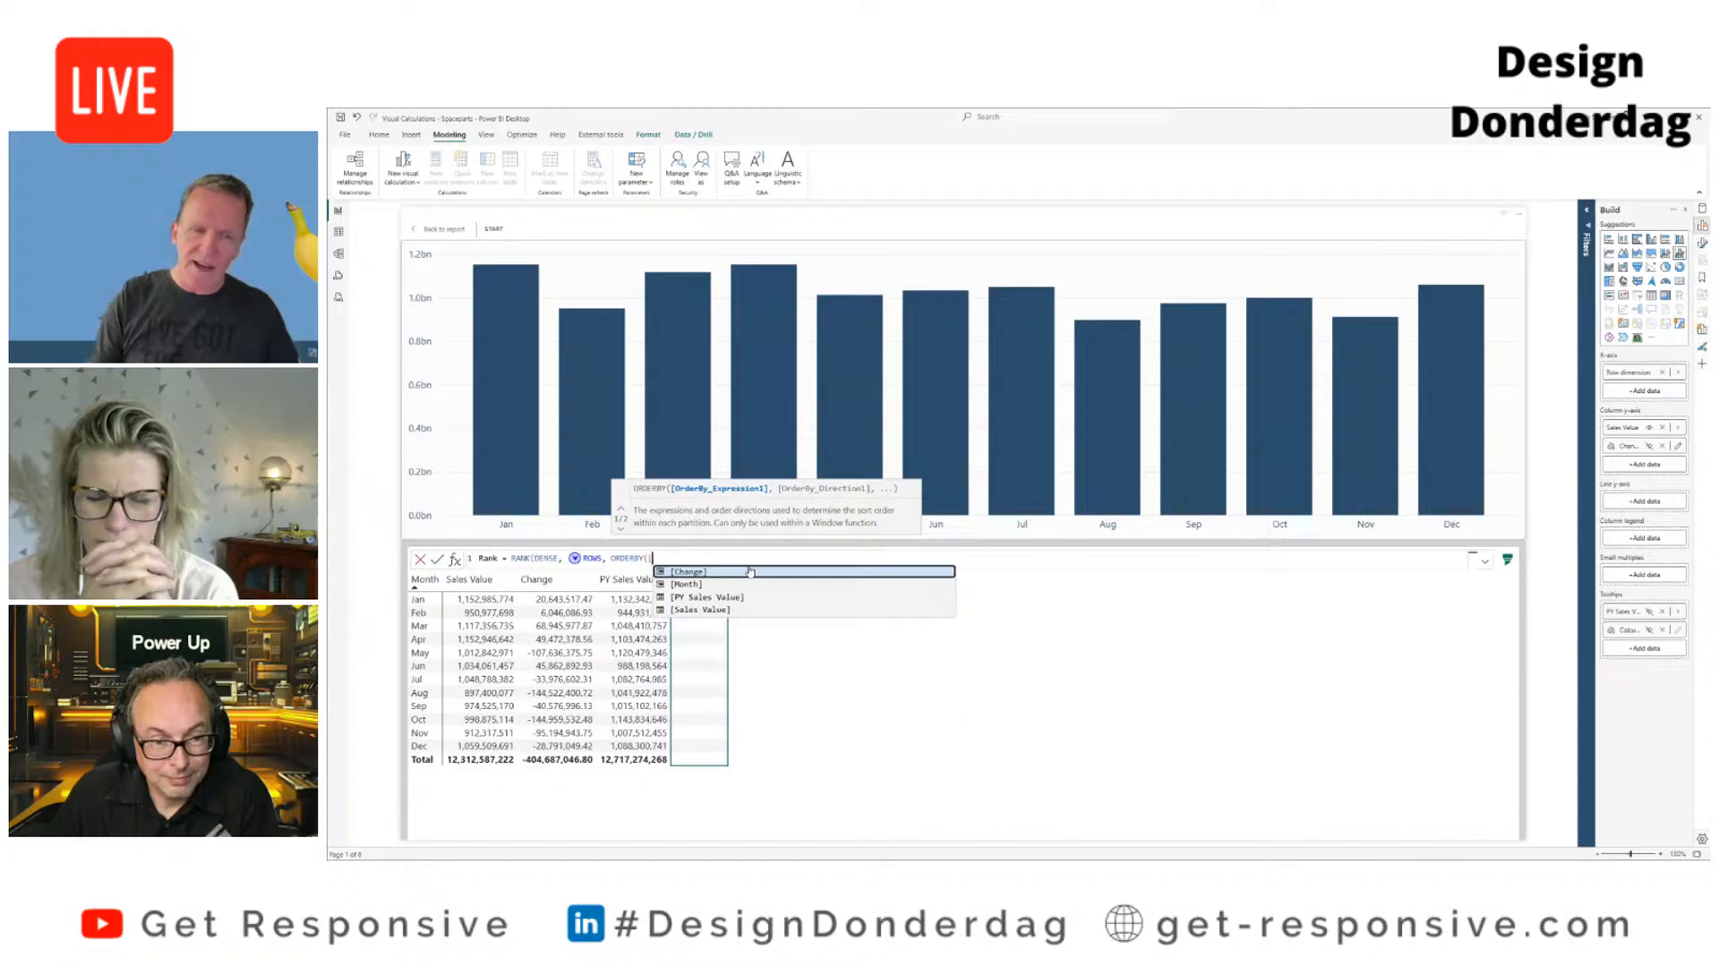
key(Down)
key(Down)
key(Down)
key(Tab)
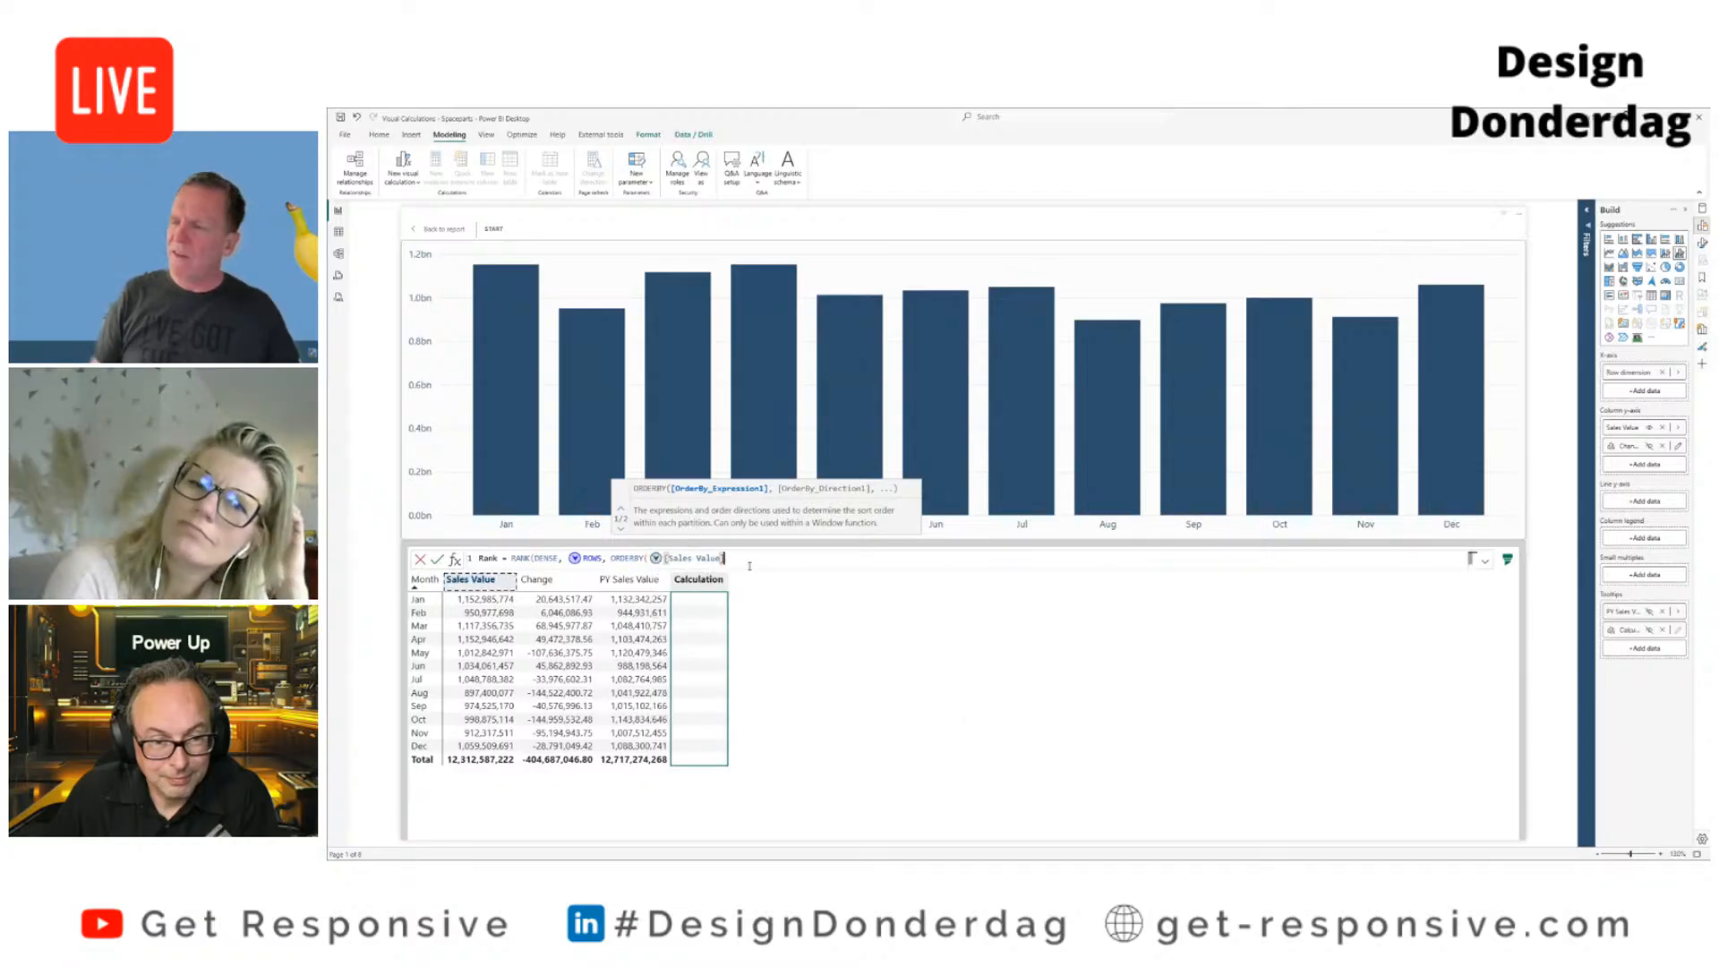
text(, de)
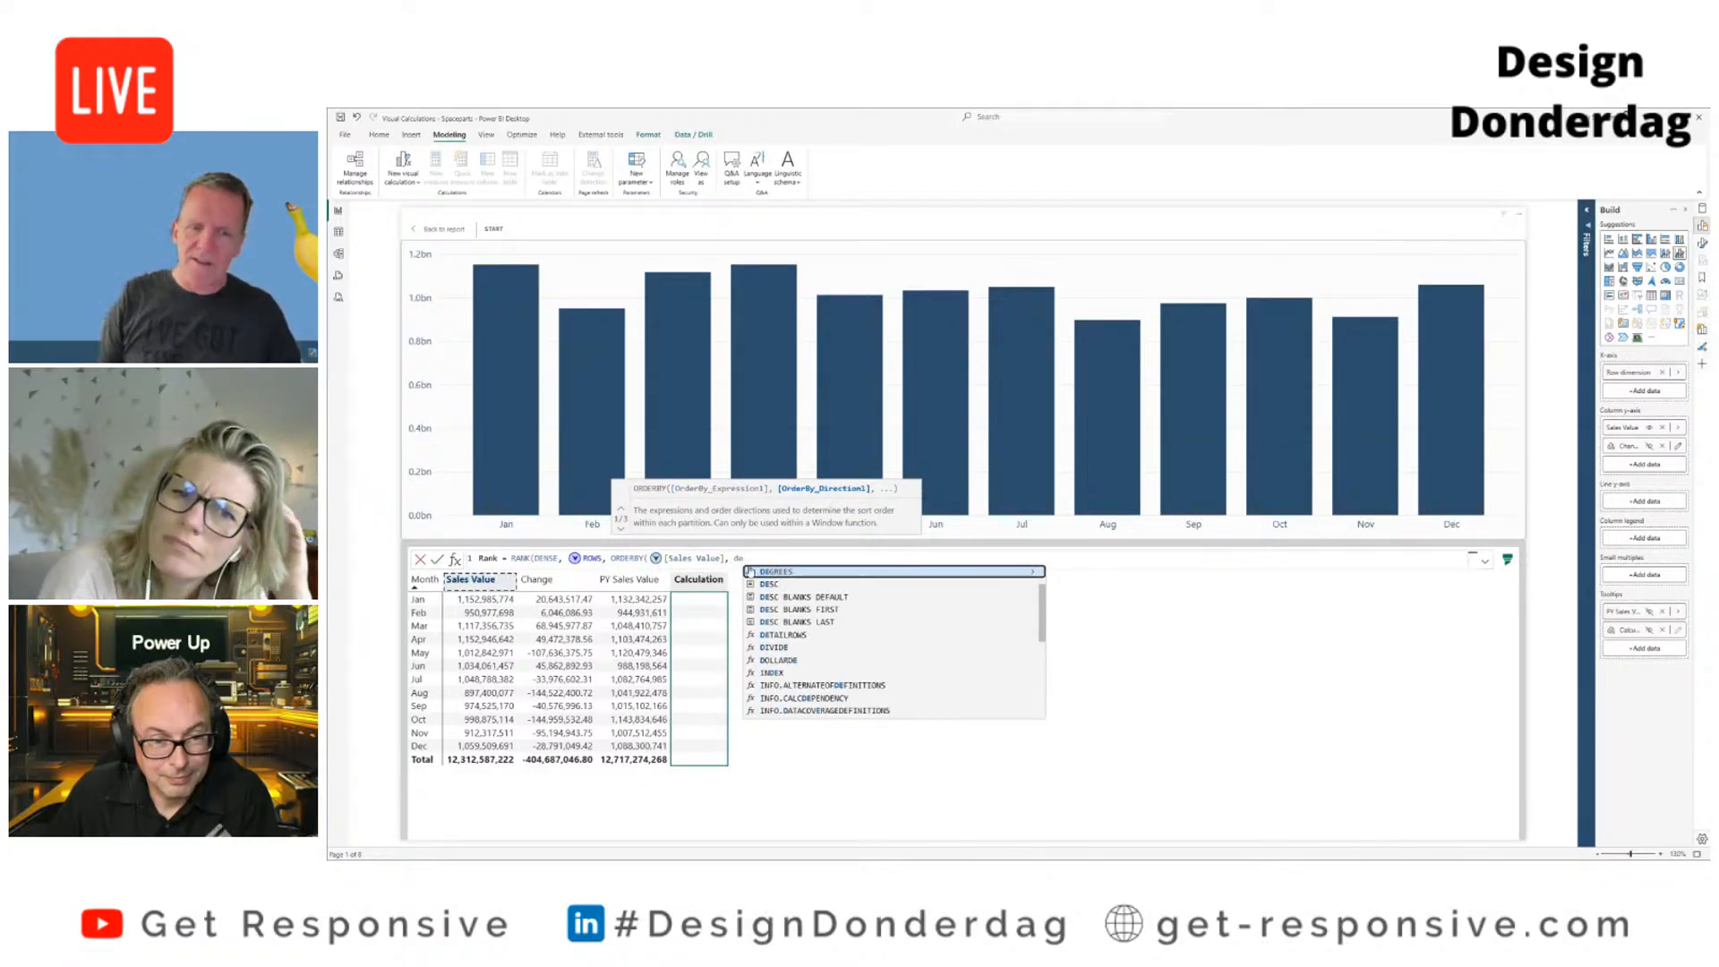
key(Down)
key(Tab)
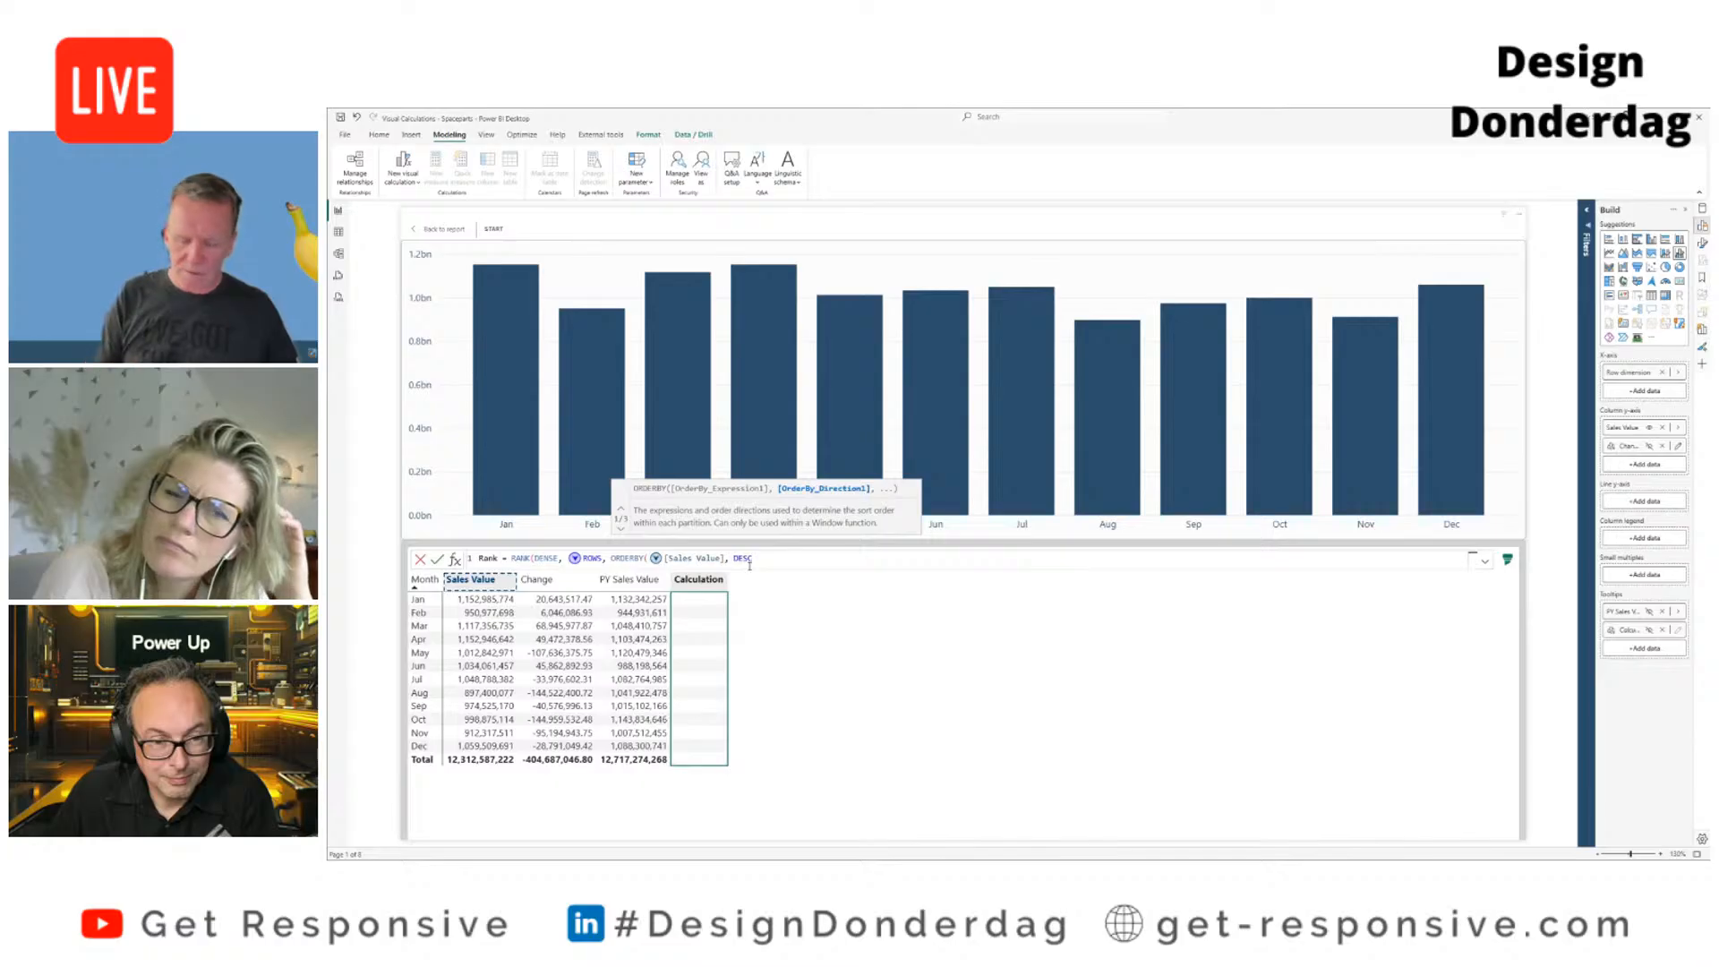
text())
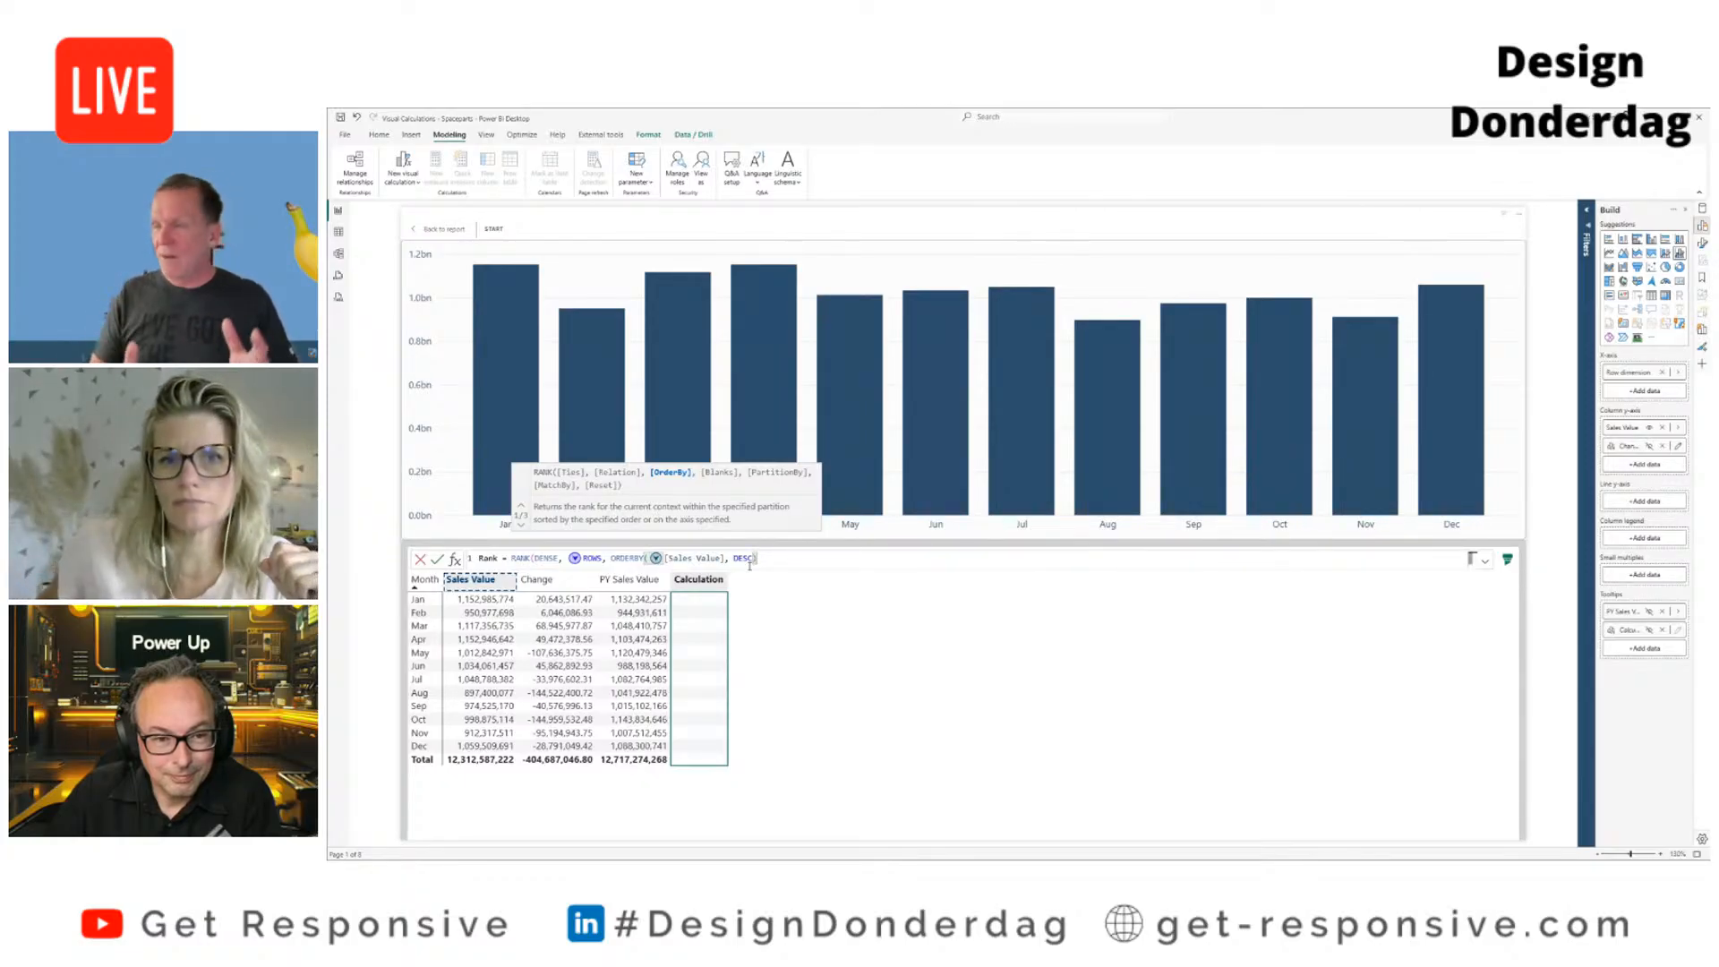
Step: Complete the Rank expression with the missing closing parenthesis, commit it, and return to the report page
text())
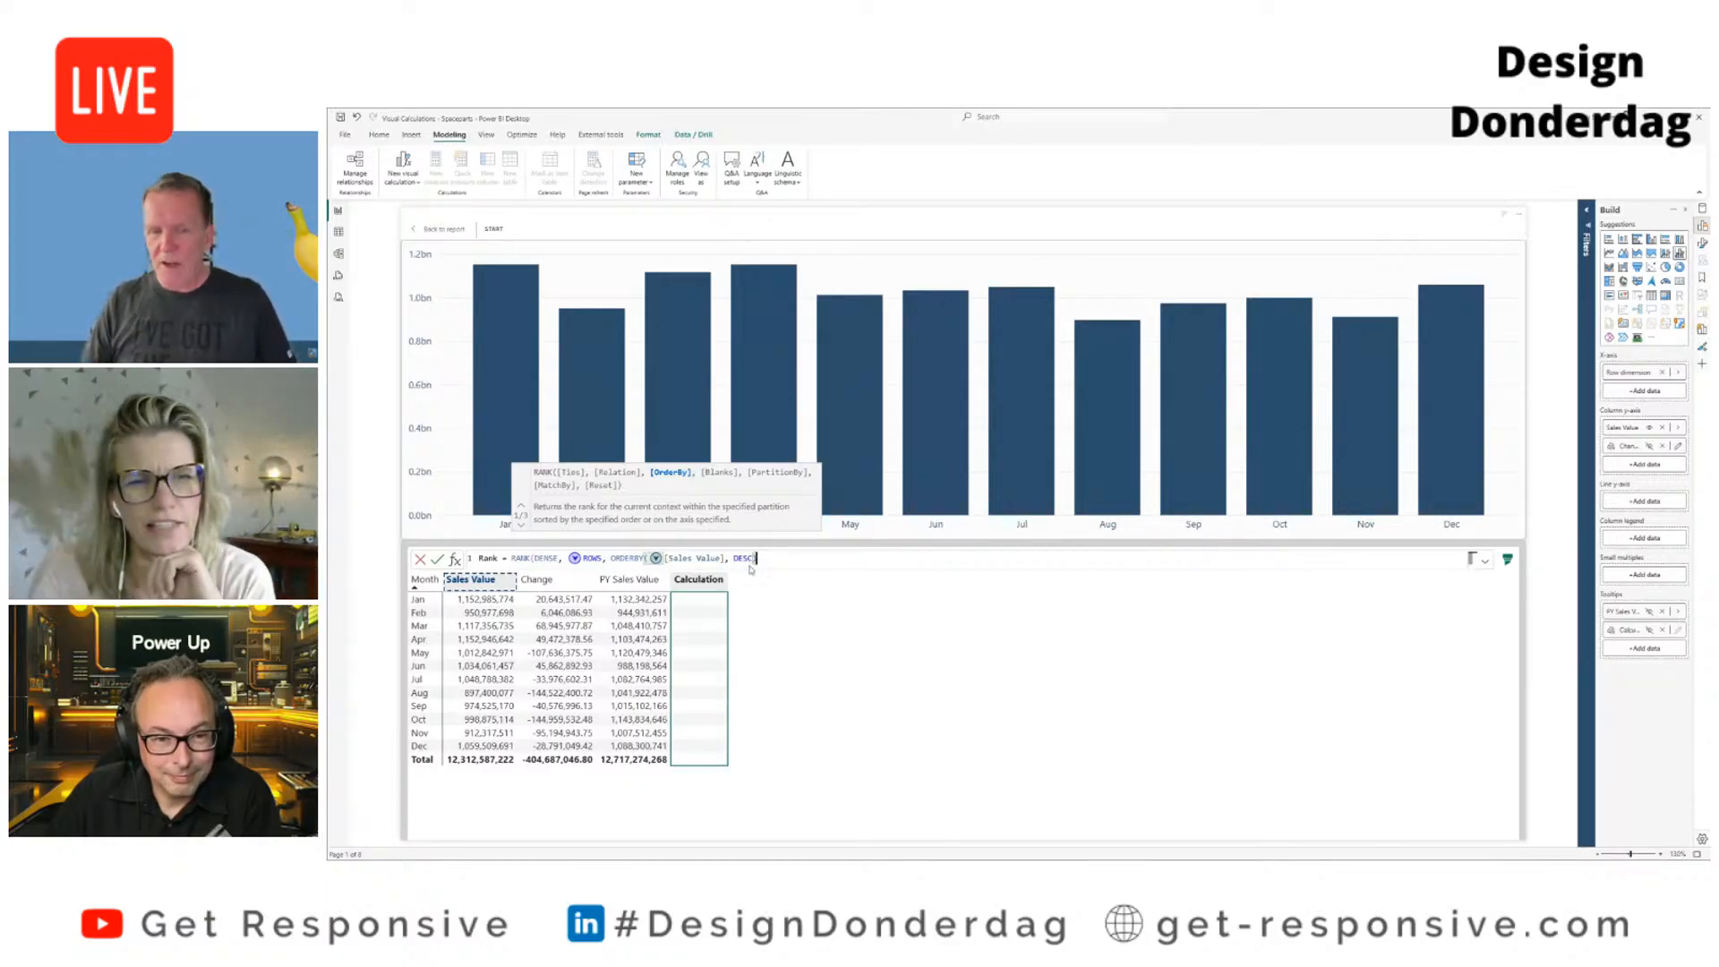
key(Return)
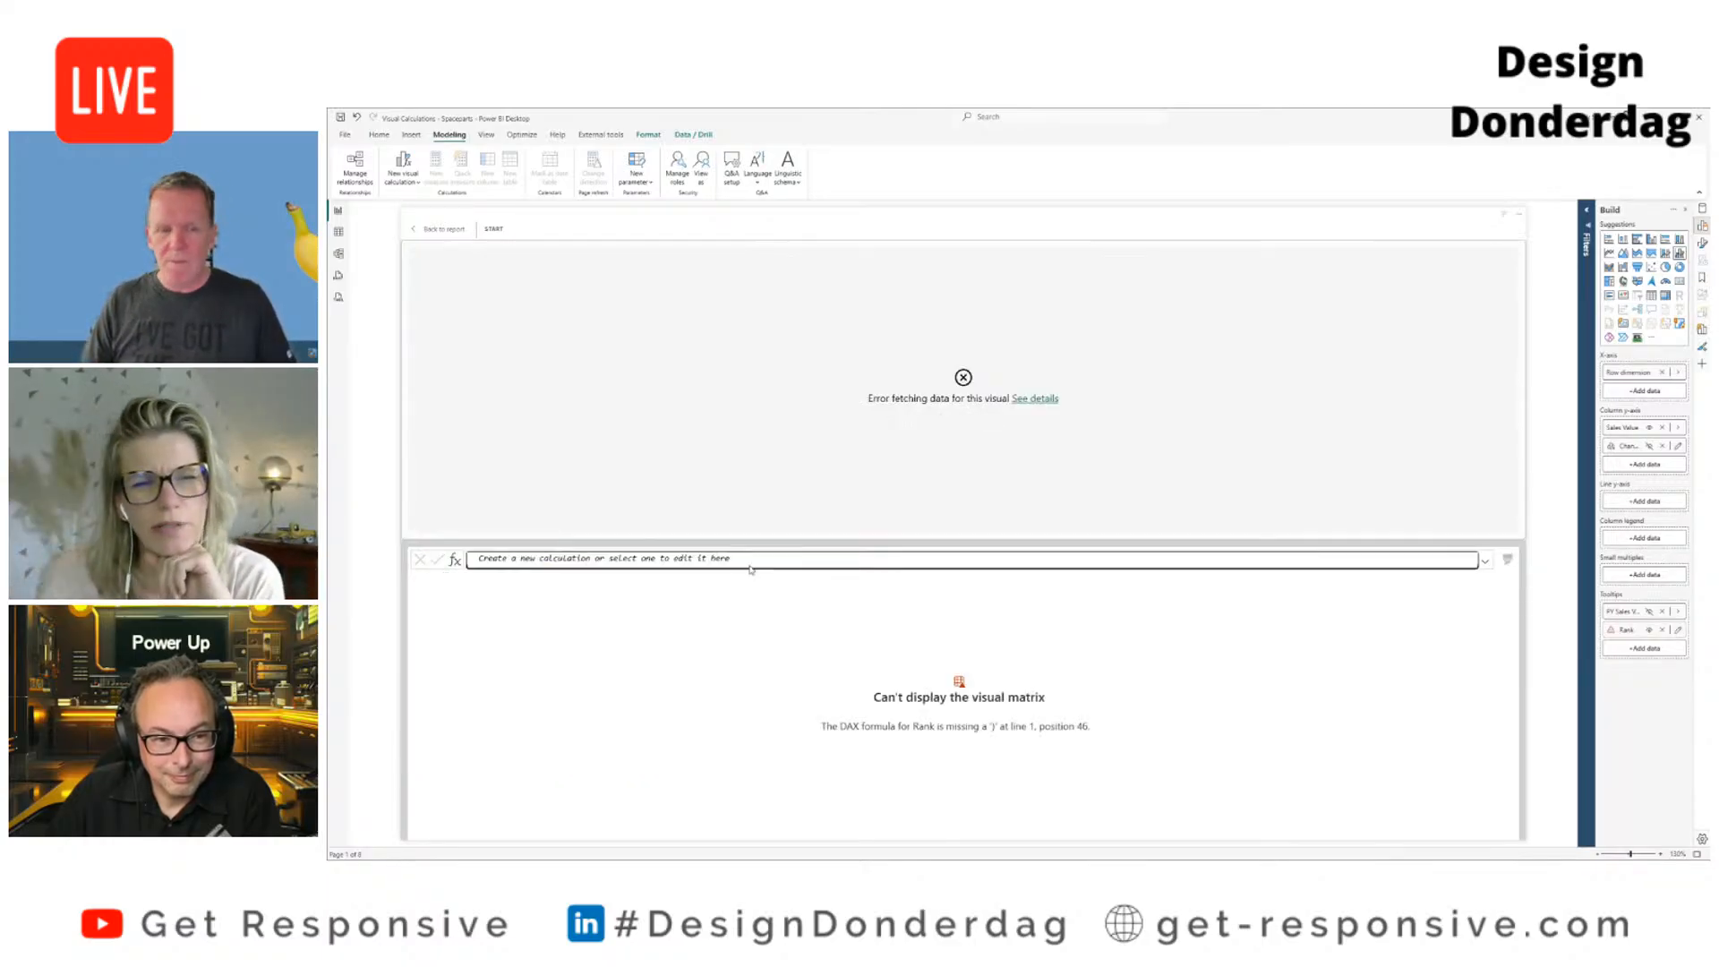
click(1676, 629)
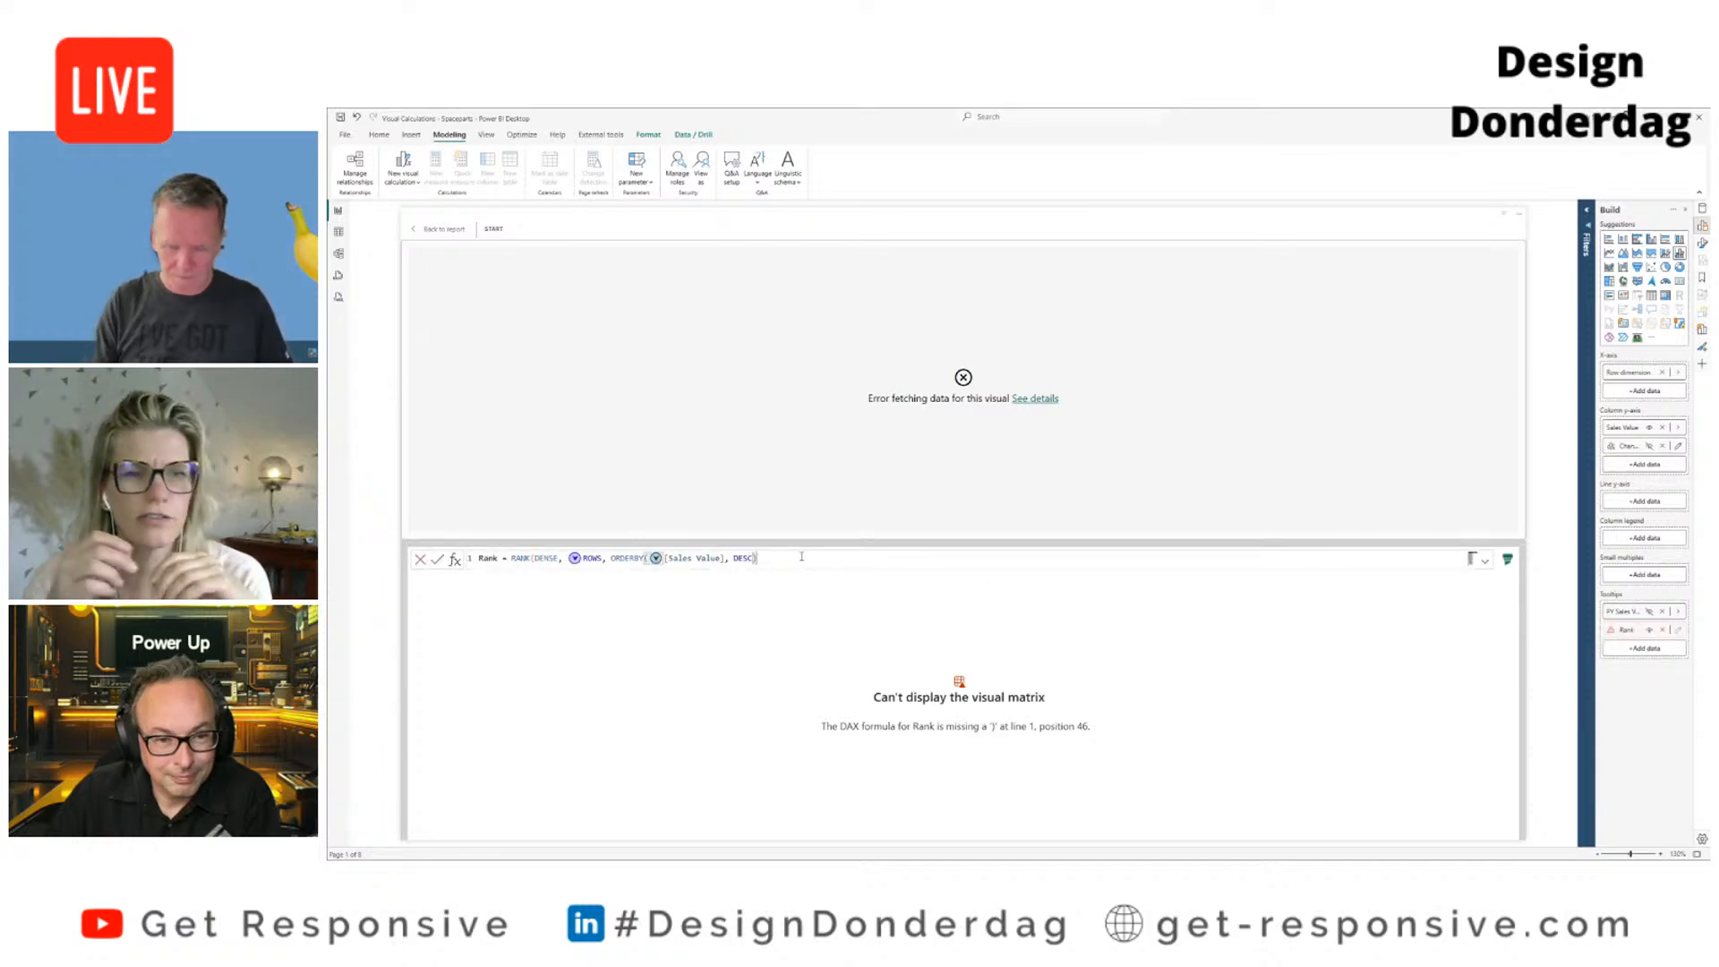
text())
key(Return)
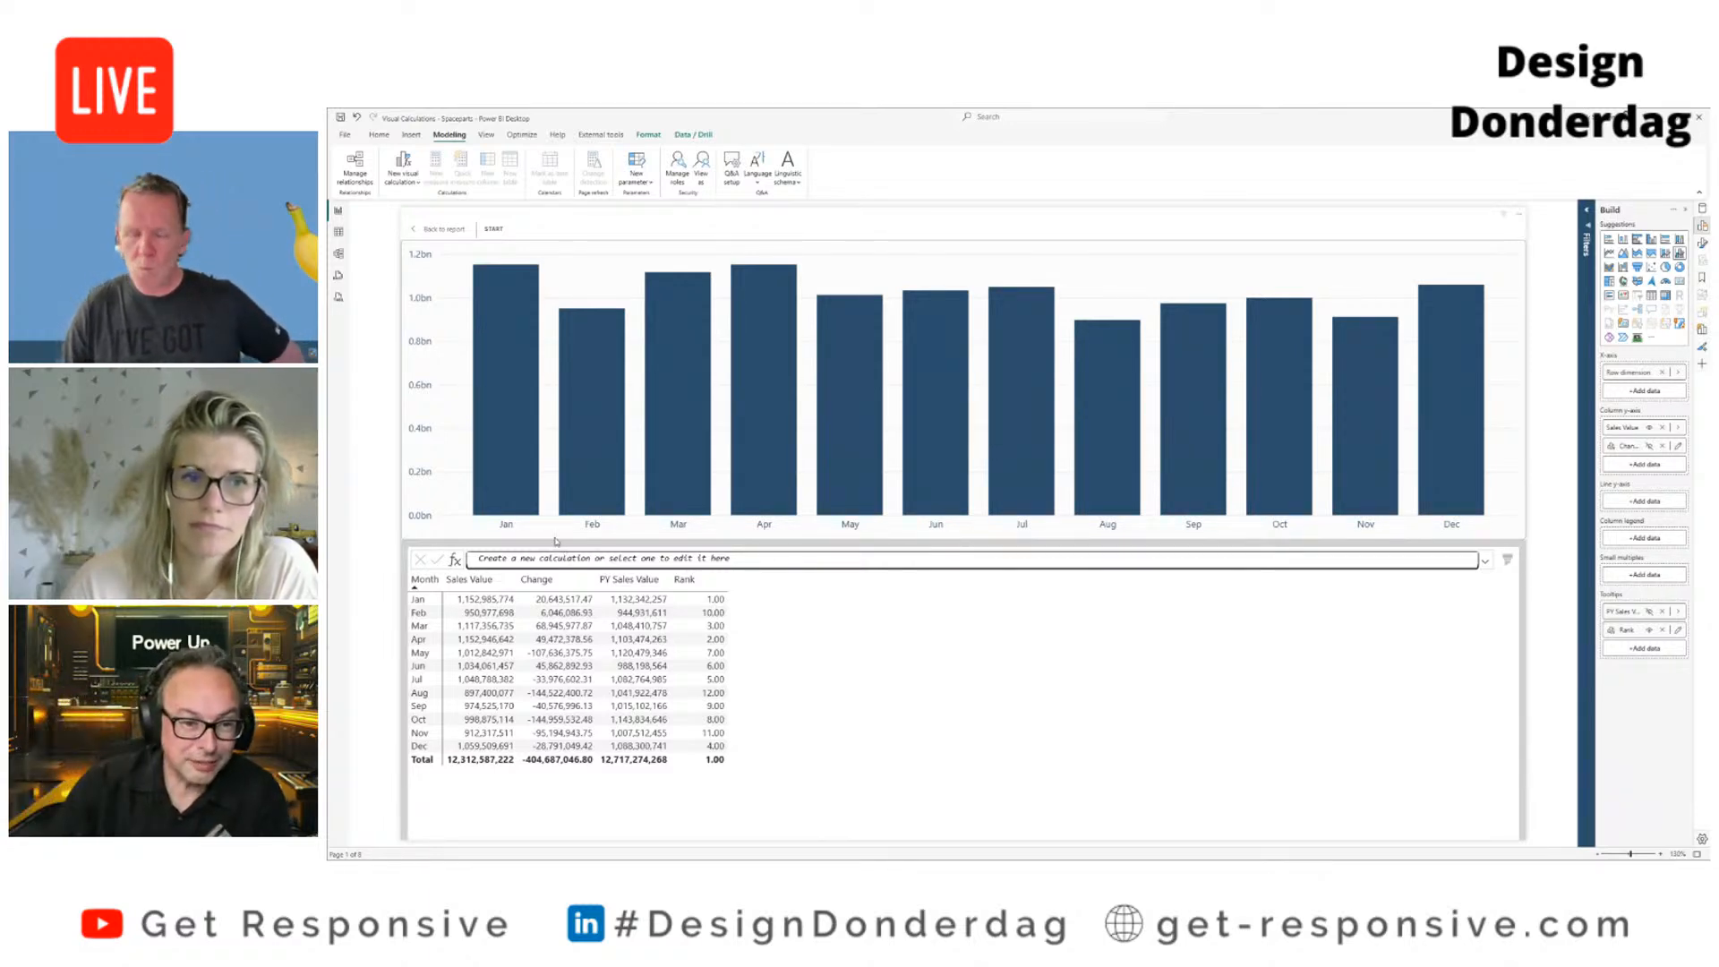
click(449, 230)
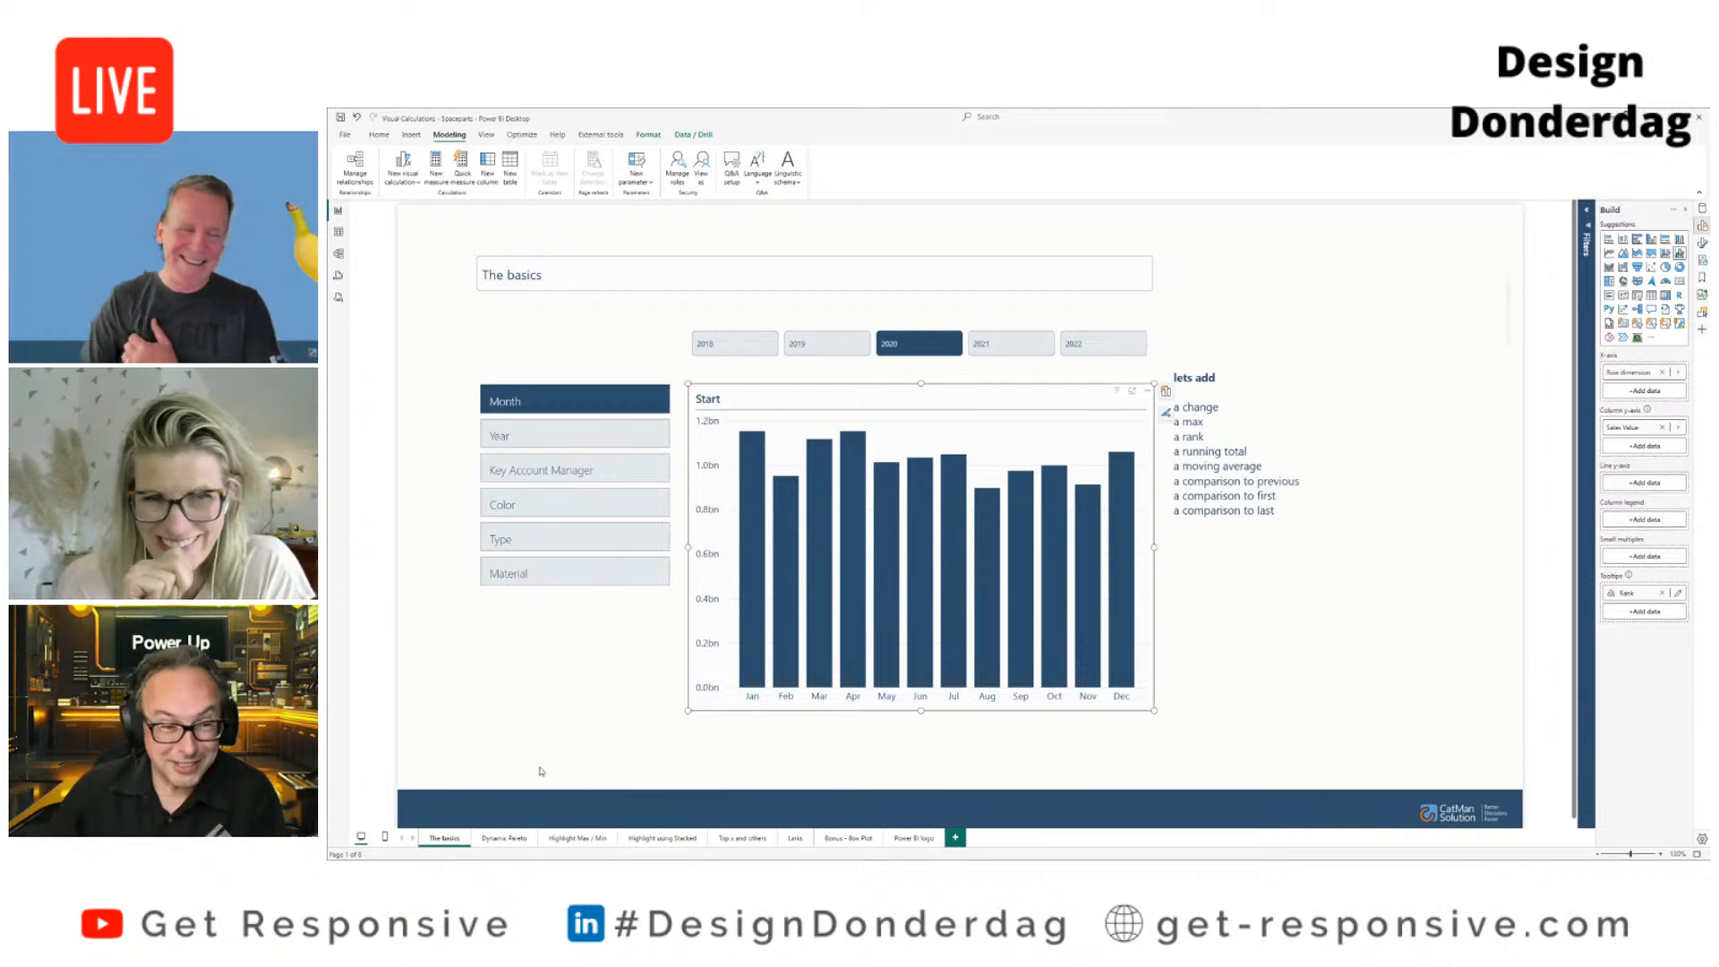
Step: On the Dynamic Pareto page, set Highlight Top to 45 and break the chart down by Type, followed by Product Name
click(503, 839)
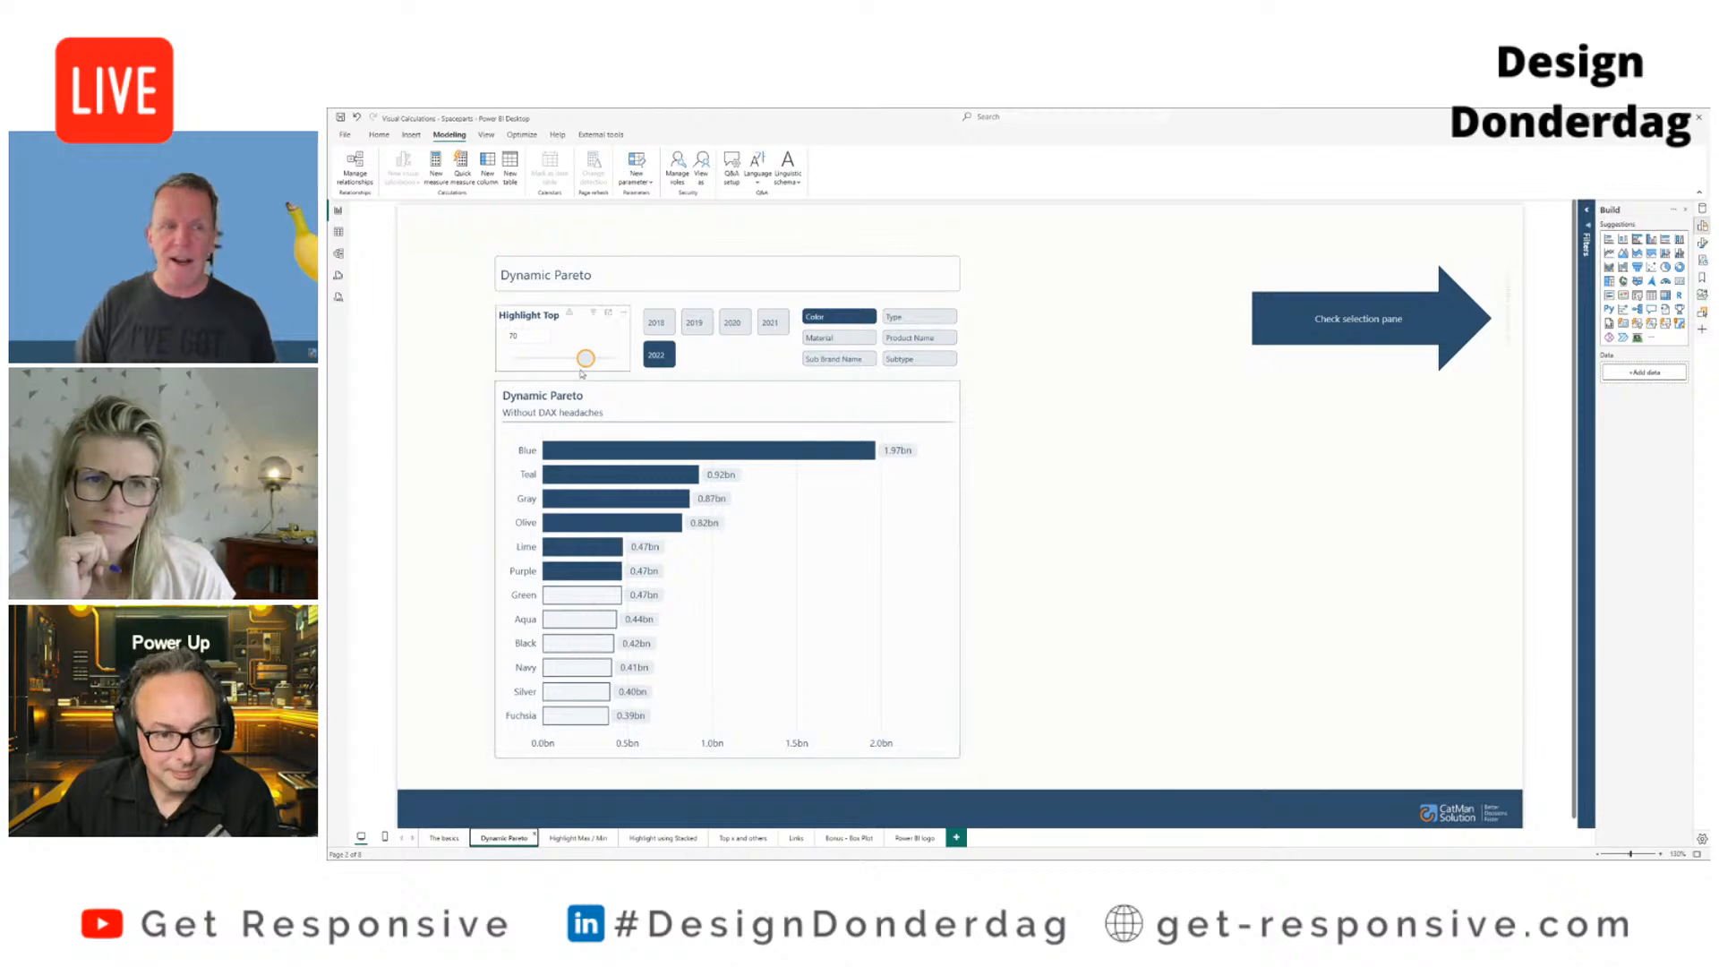
drag(586, 359, 557, 366)
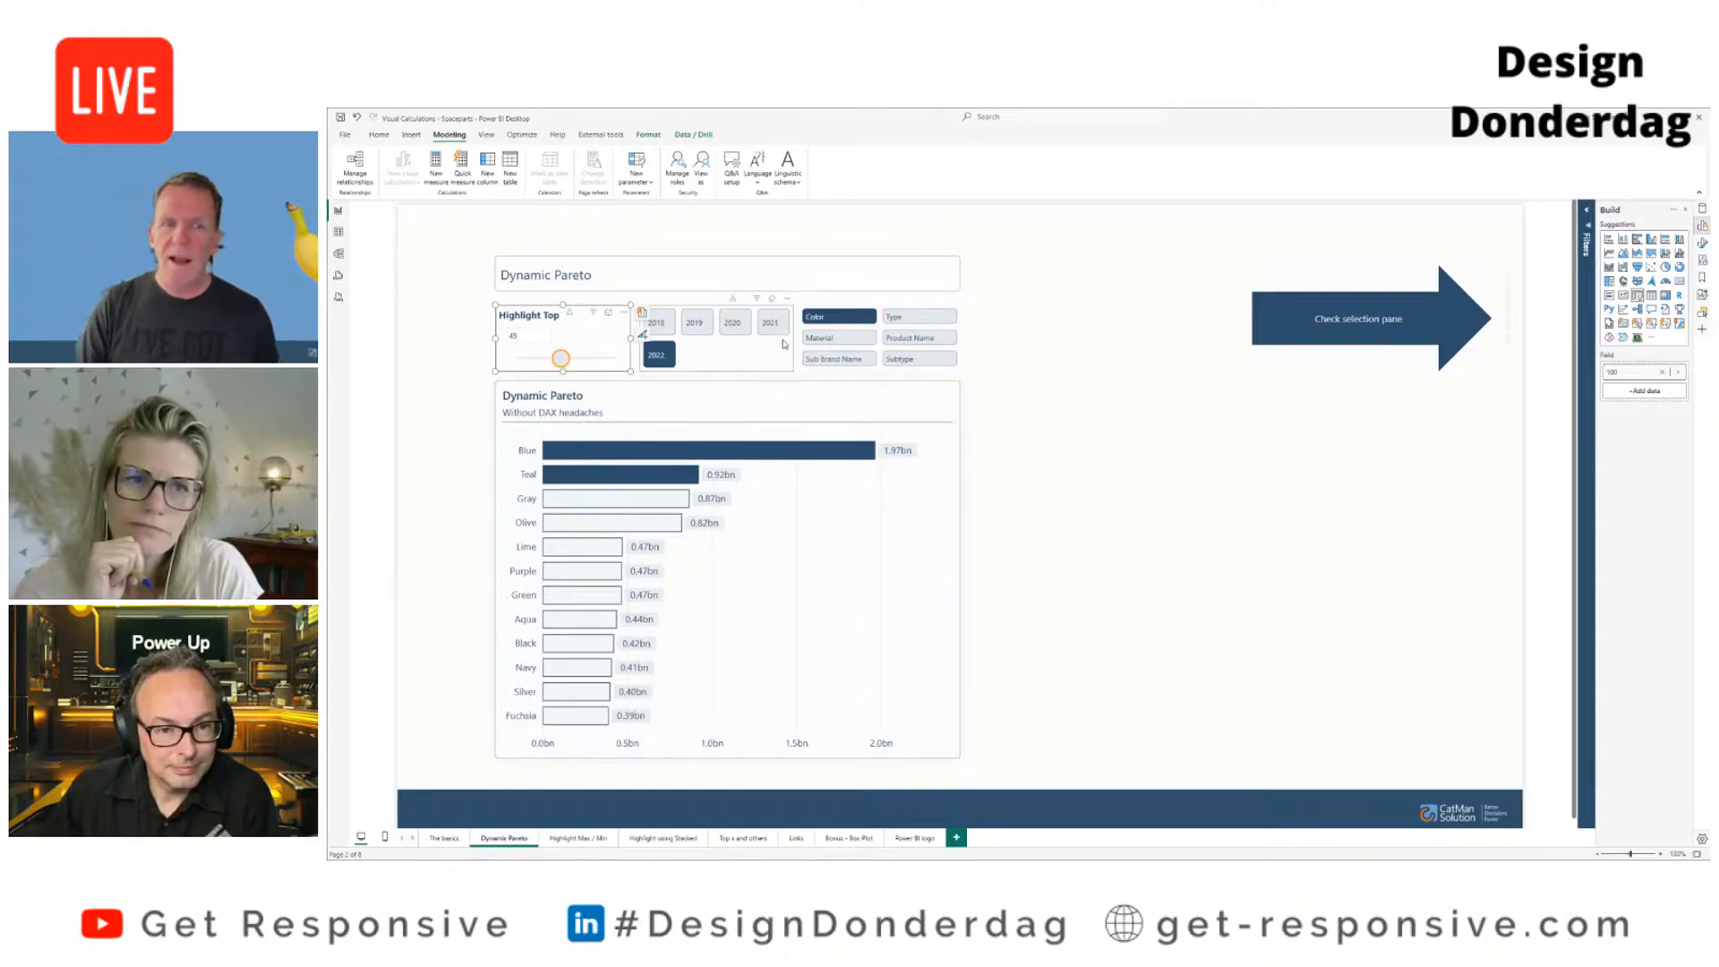
click(945, 319)
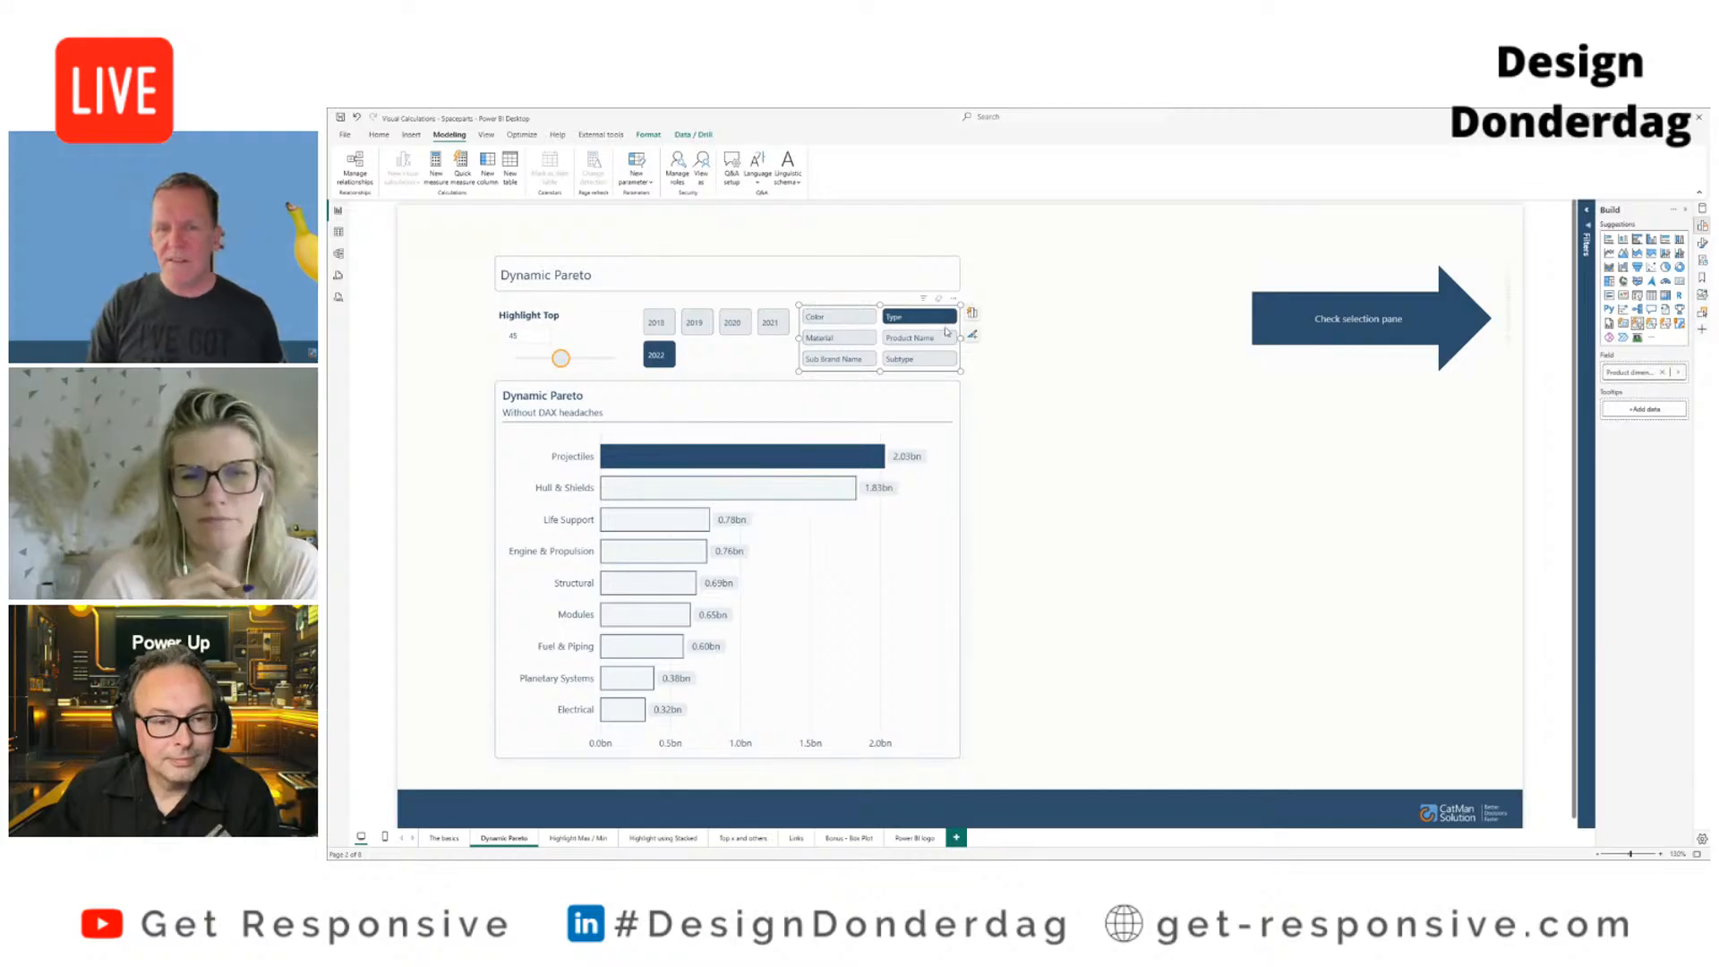
click(941, 340)
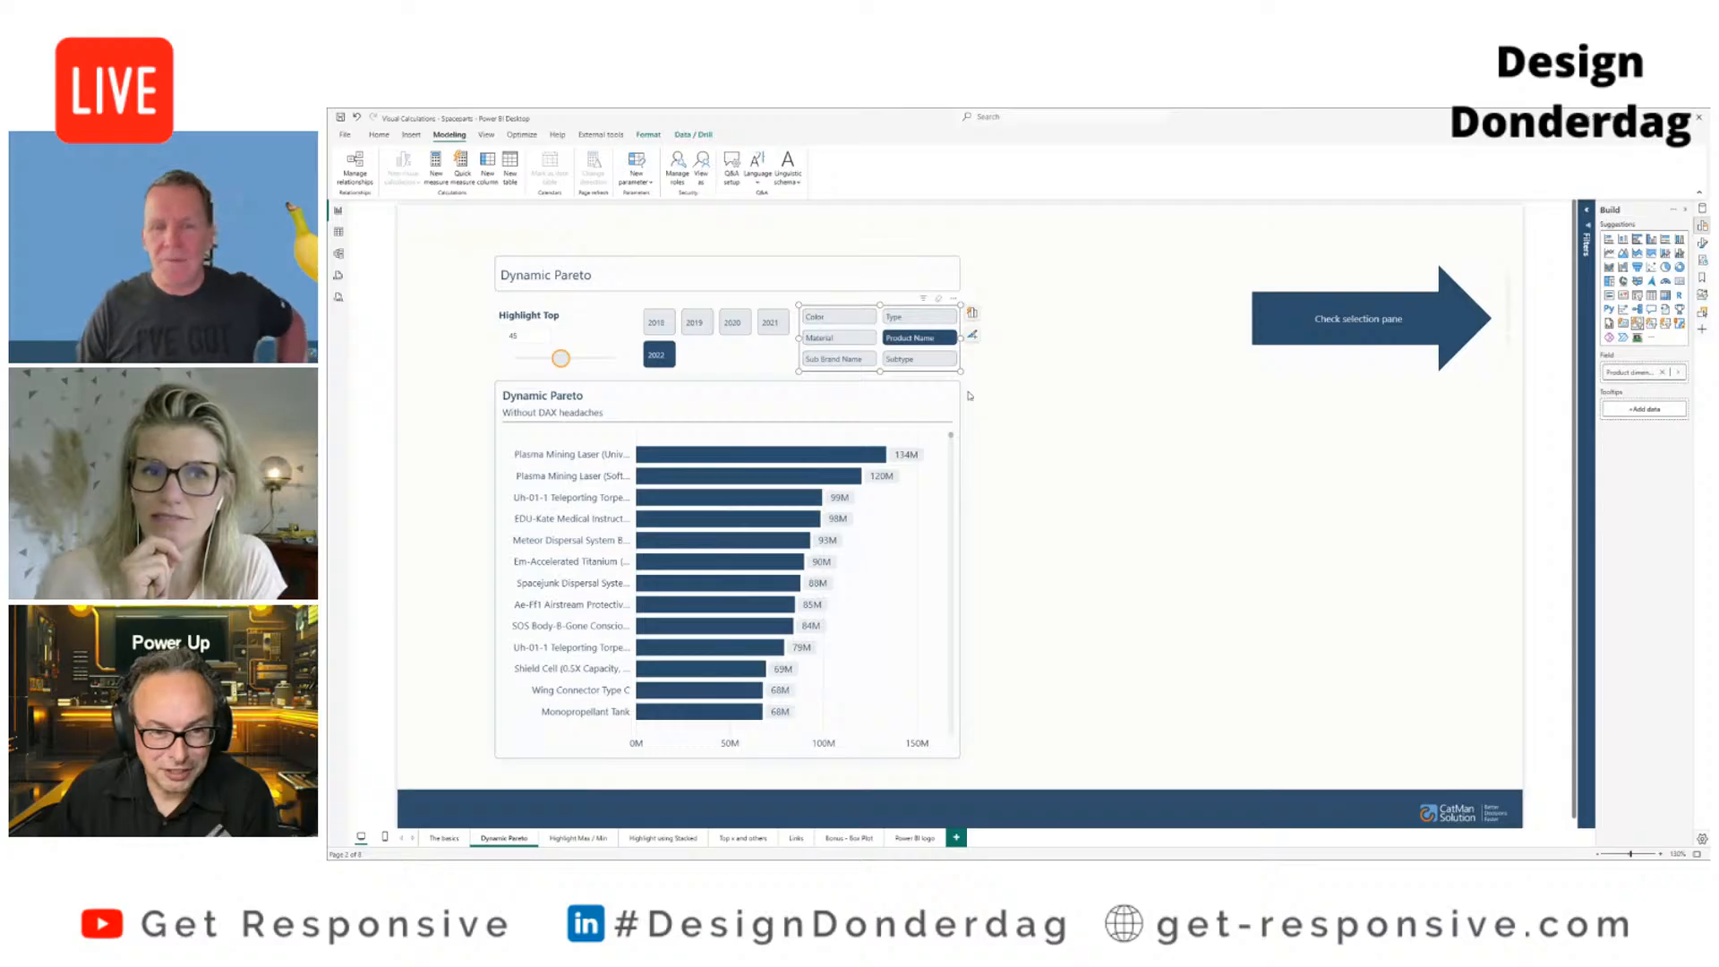
Step: Switch the Dynamic Pareto chart's dimension to Color and set Highlight Top to 61
click(907, 397)
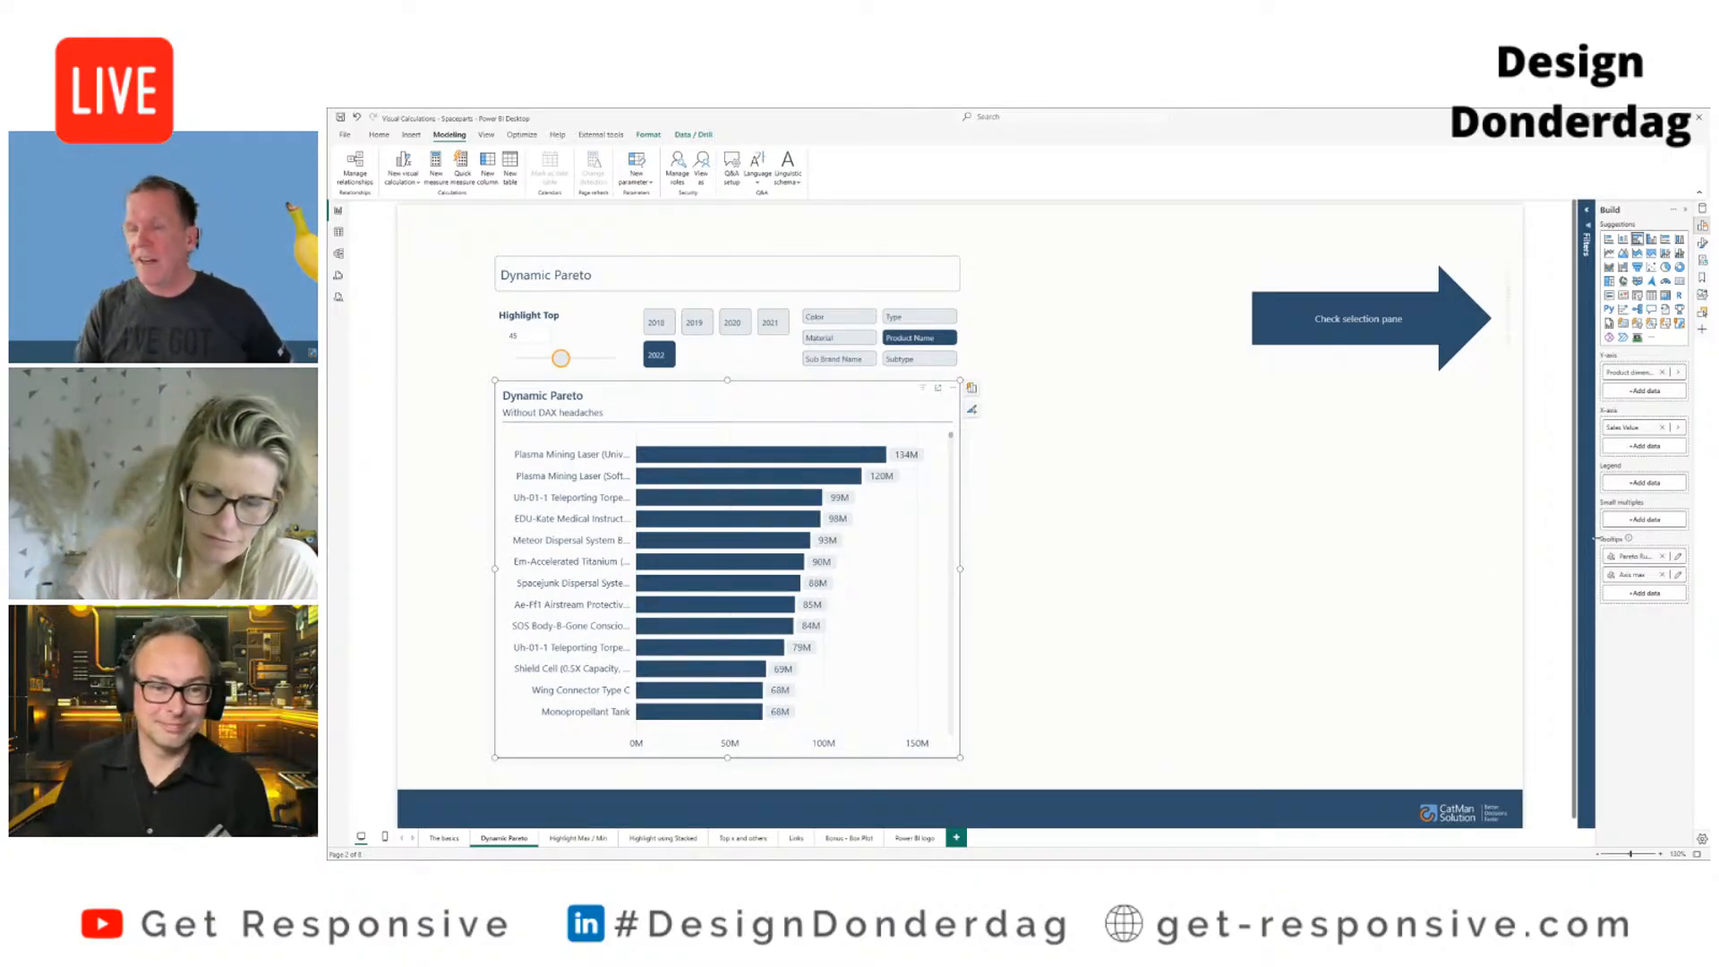
click(863, 324)
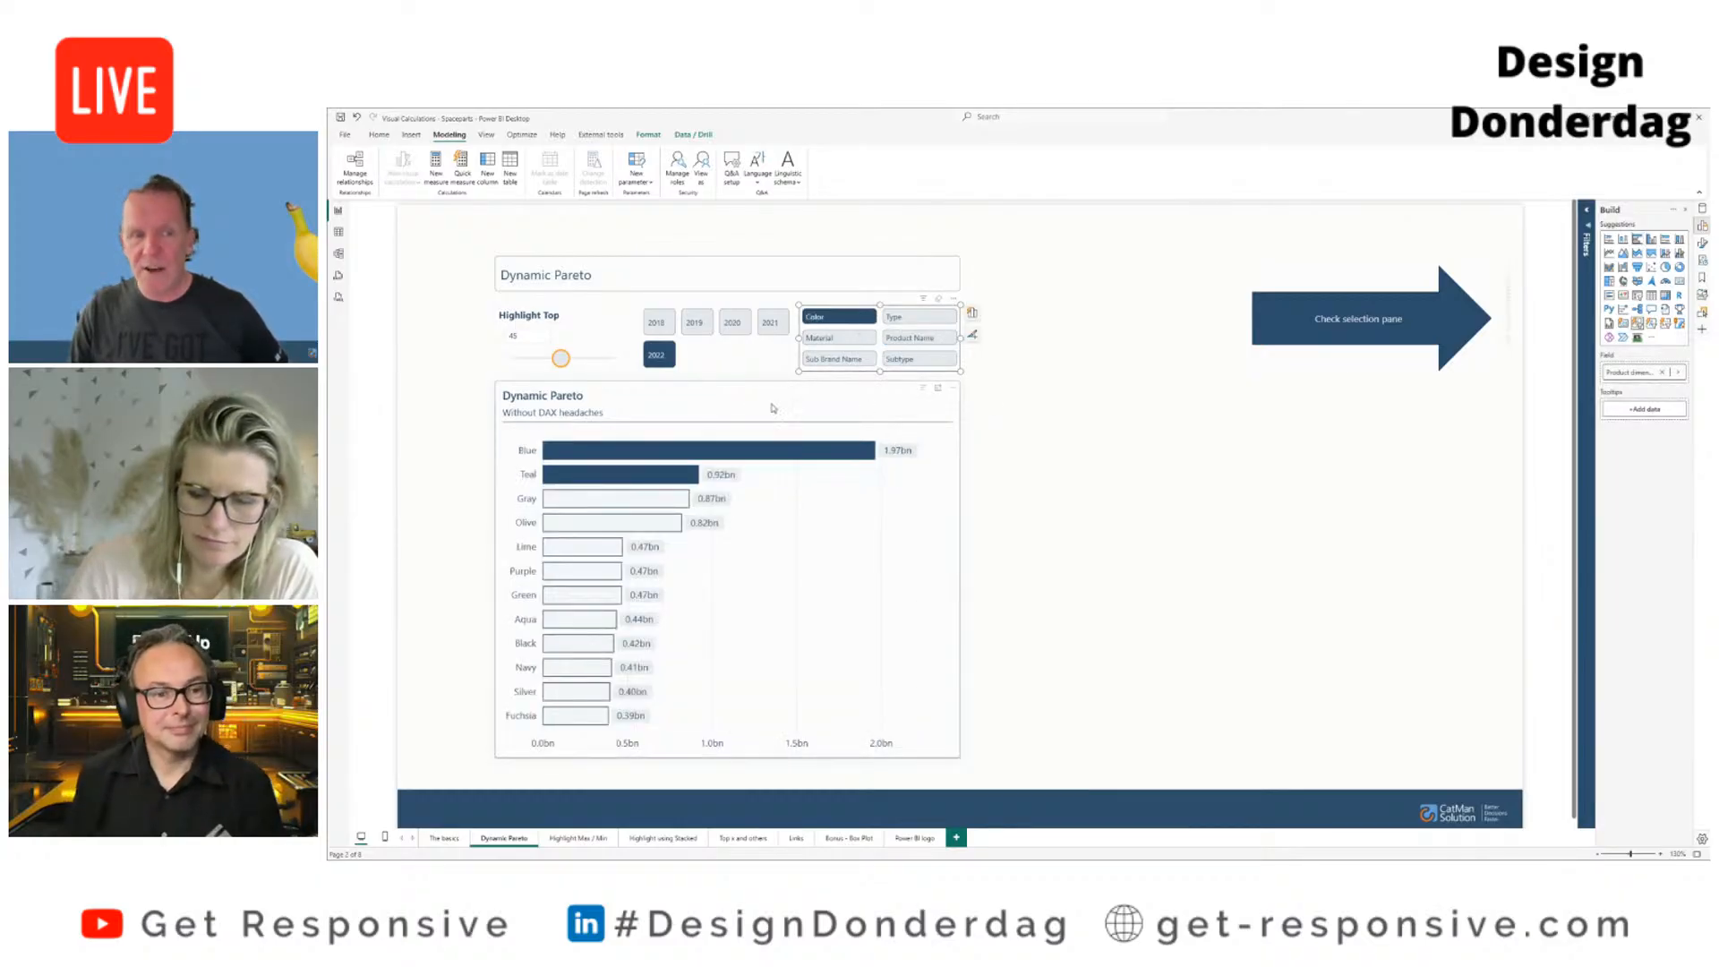
drag(561, 358, 576, 358)
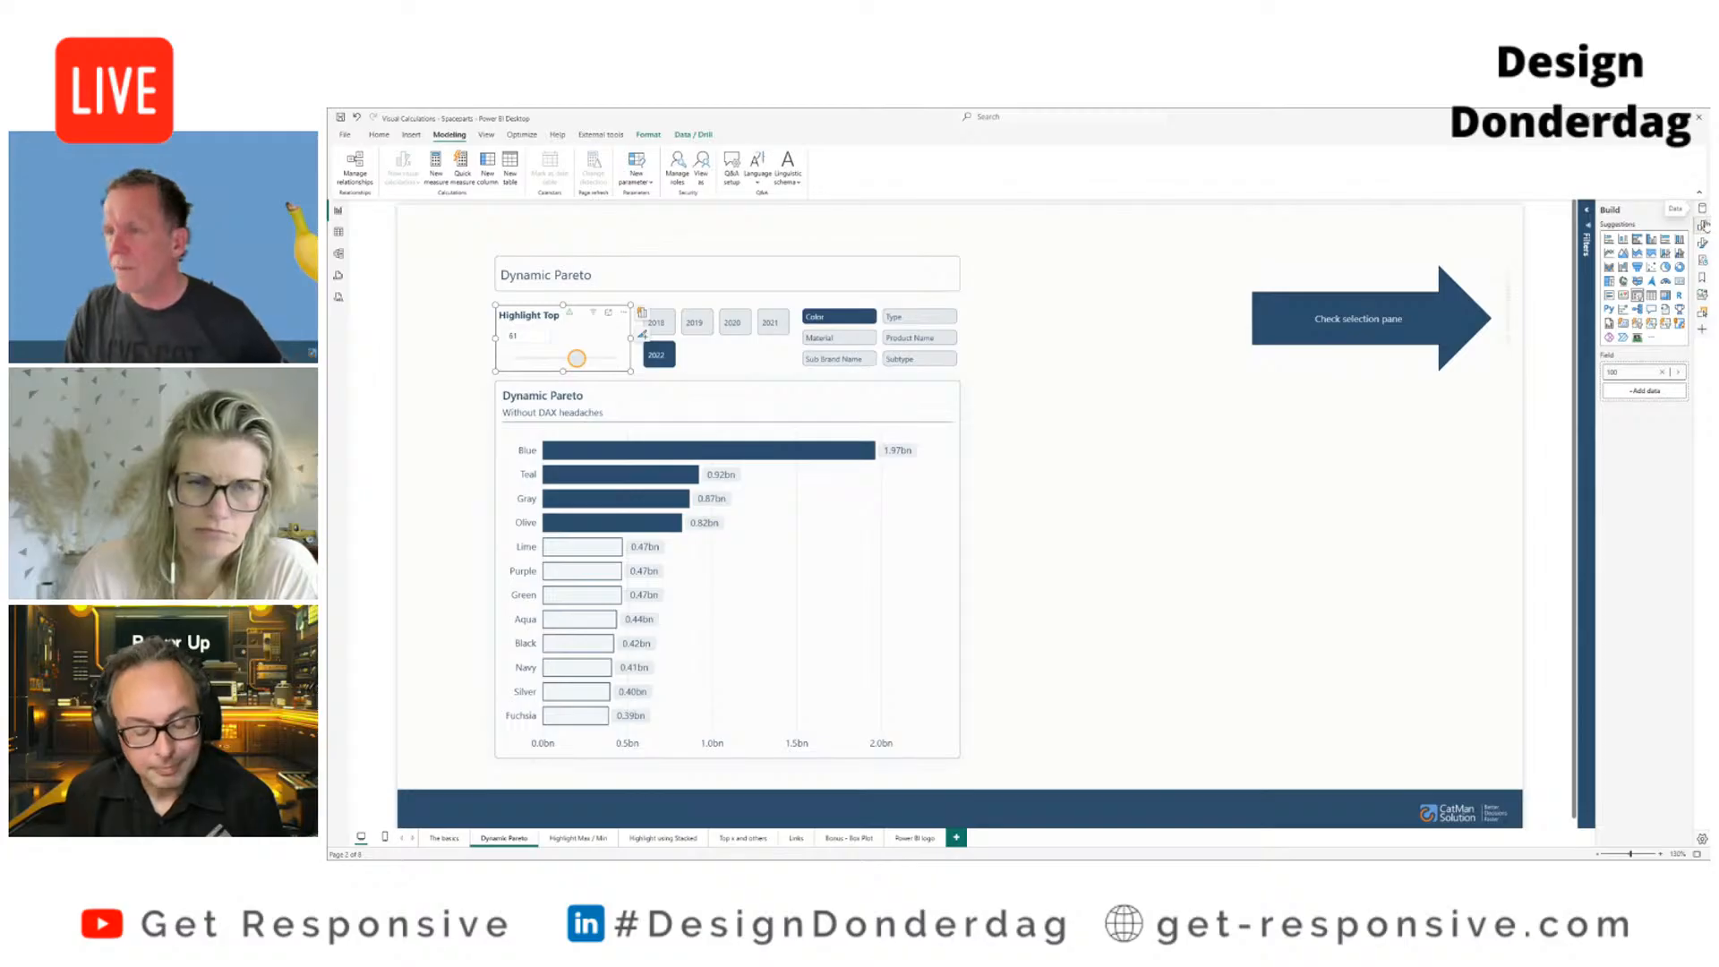
Step: Open the Pareto Running calculation from the chart's tooltips and examine the WINDOW and DIVIDE parts of its SUMX expression
click(940, 542)
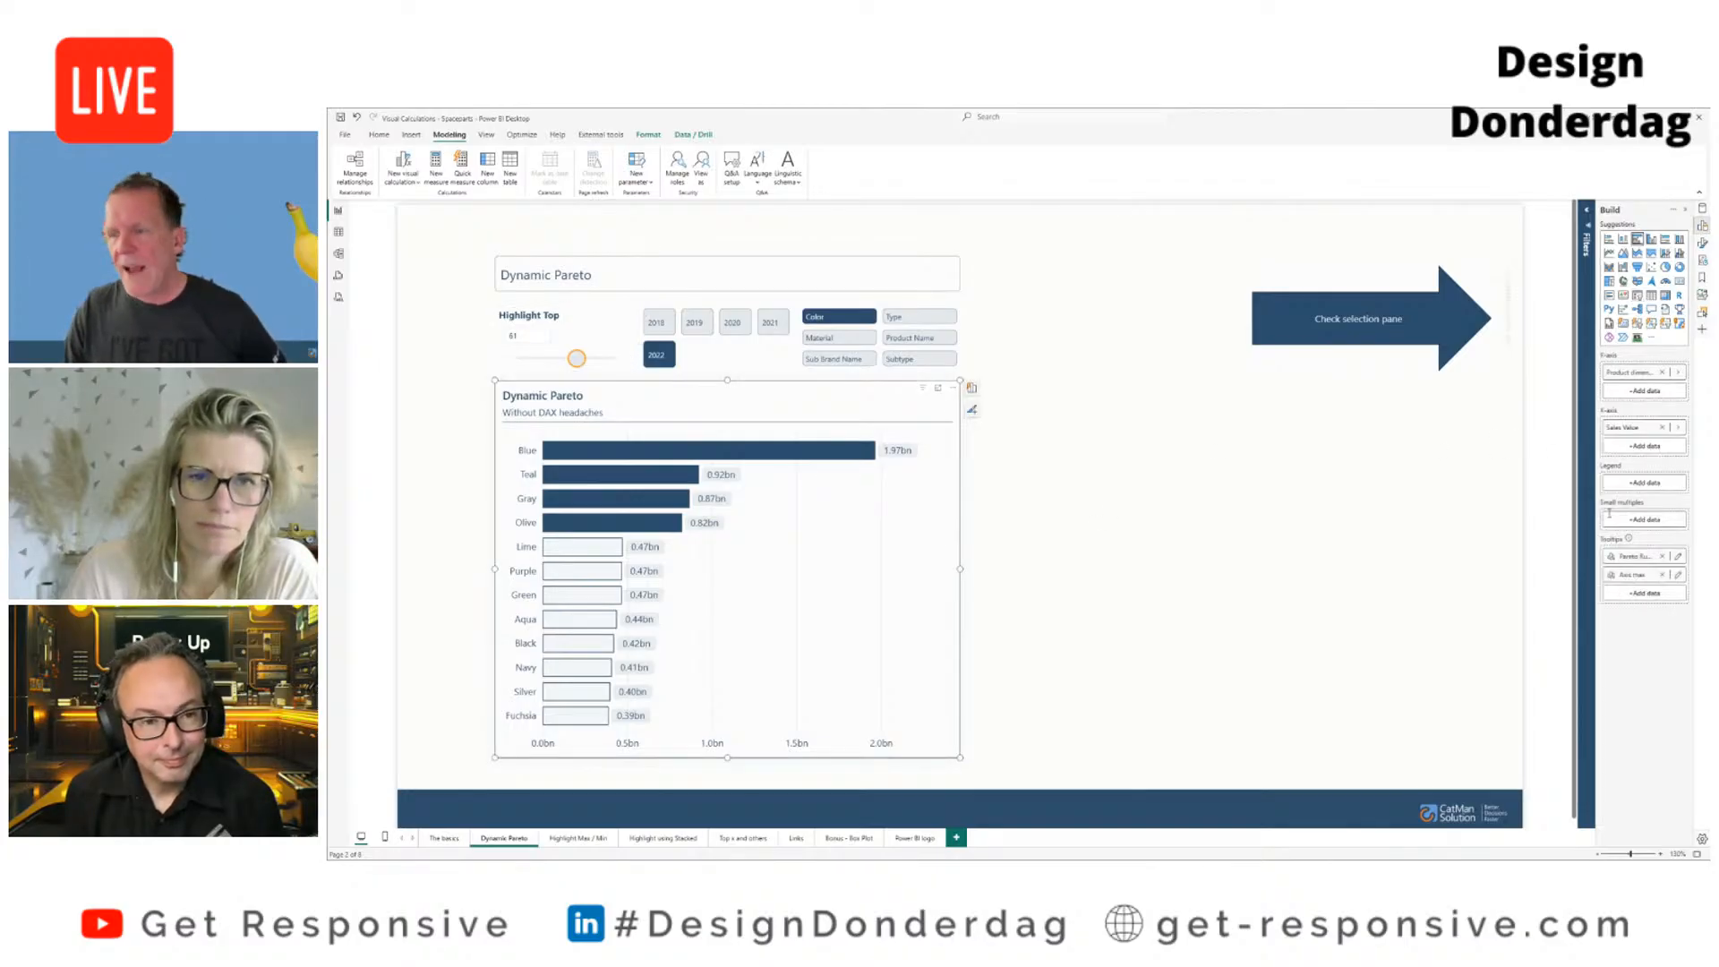
click(1678, 557)
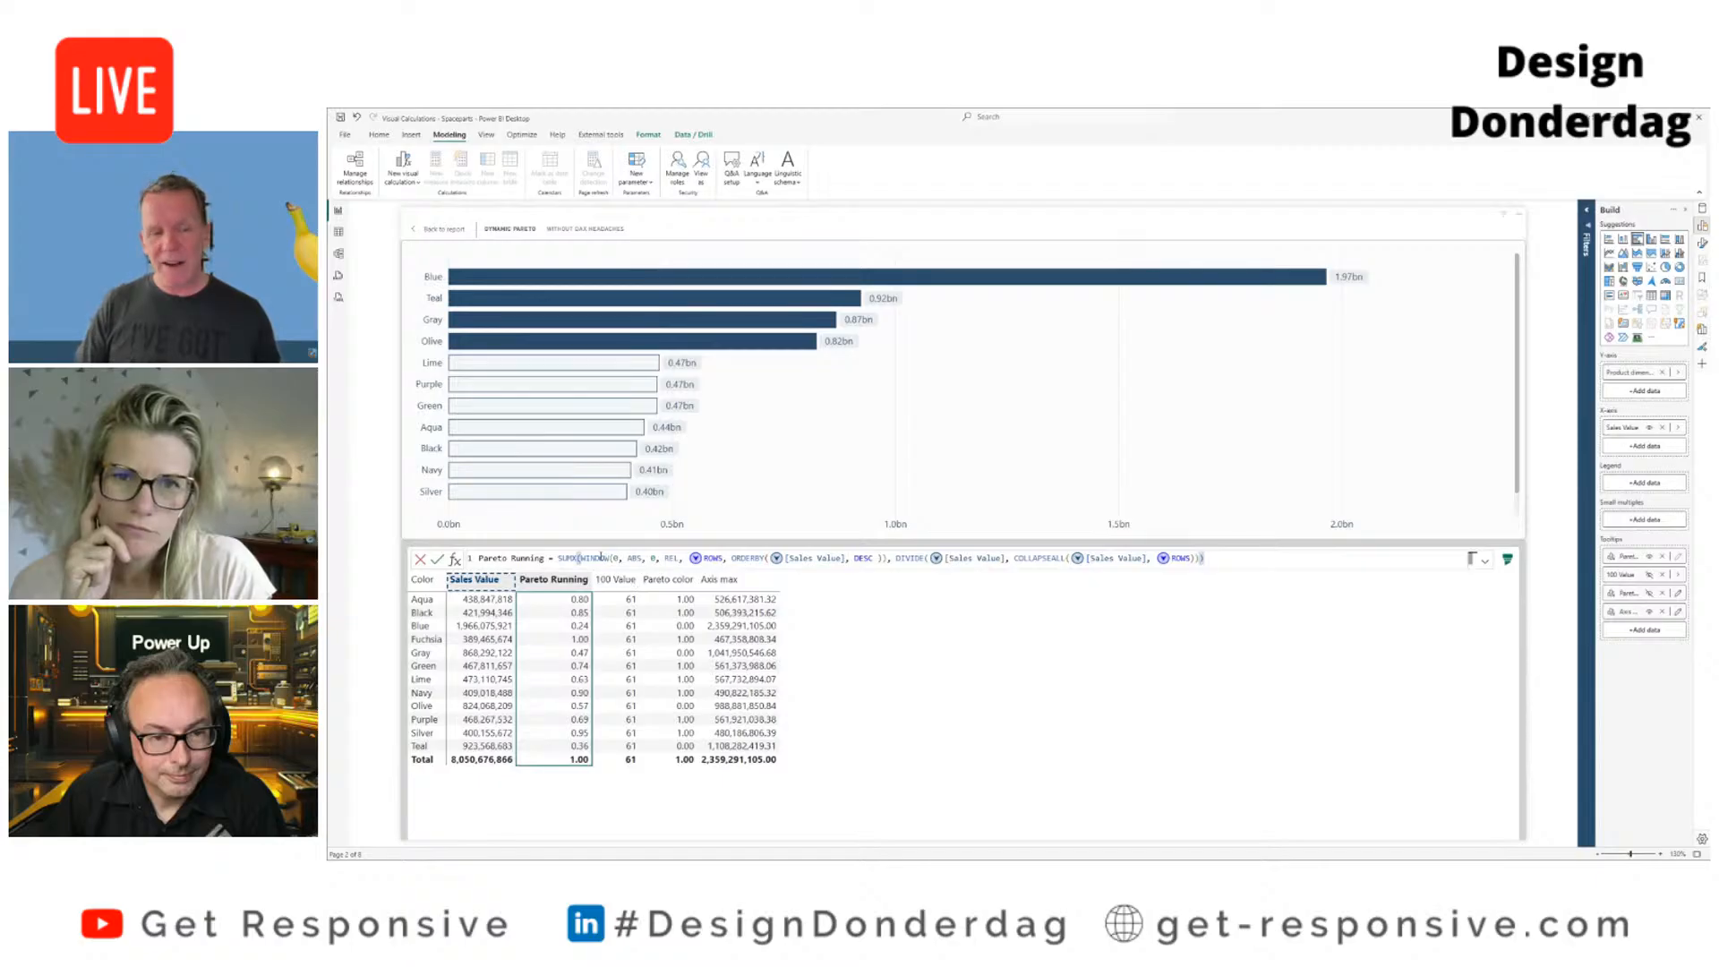
drag(580, 558, 726, 558)
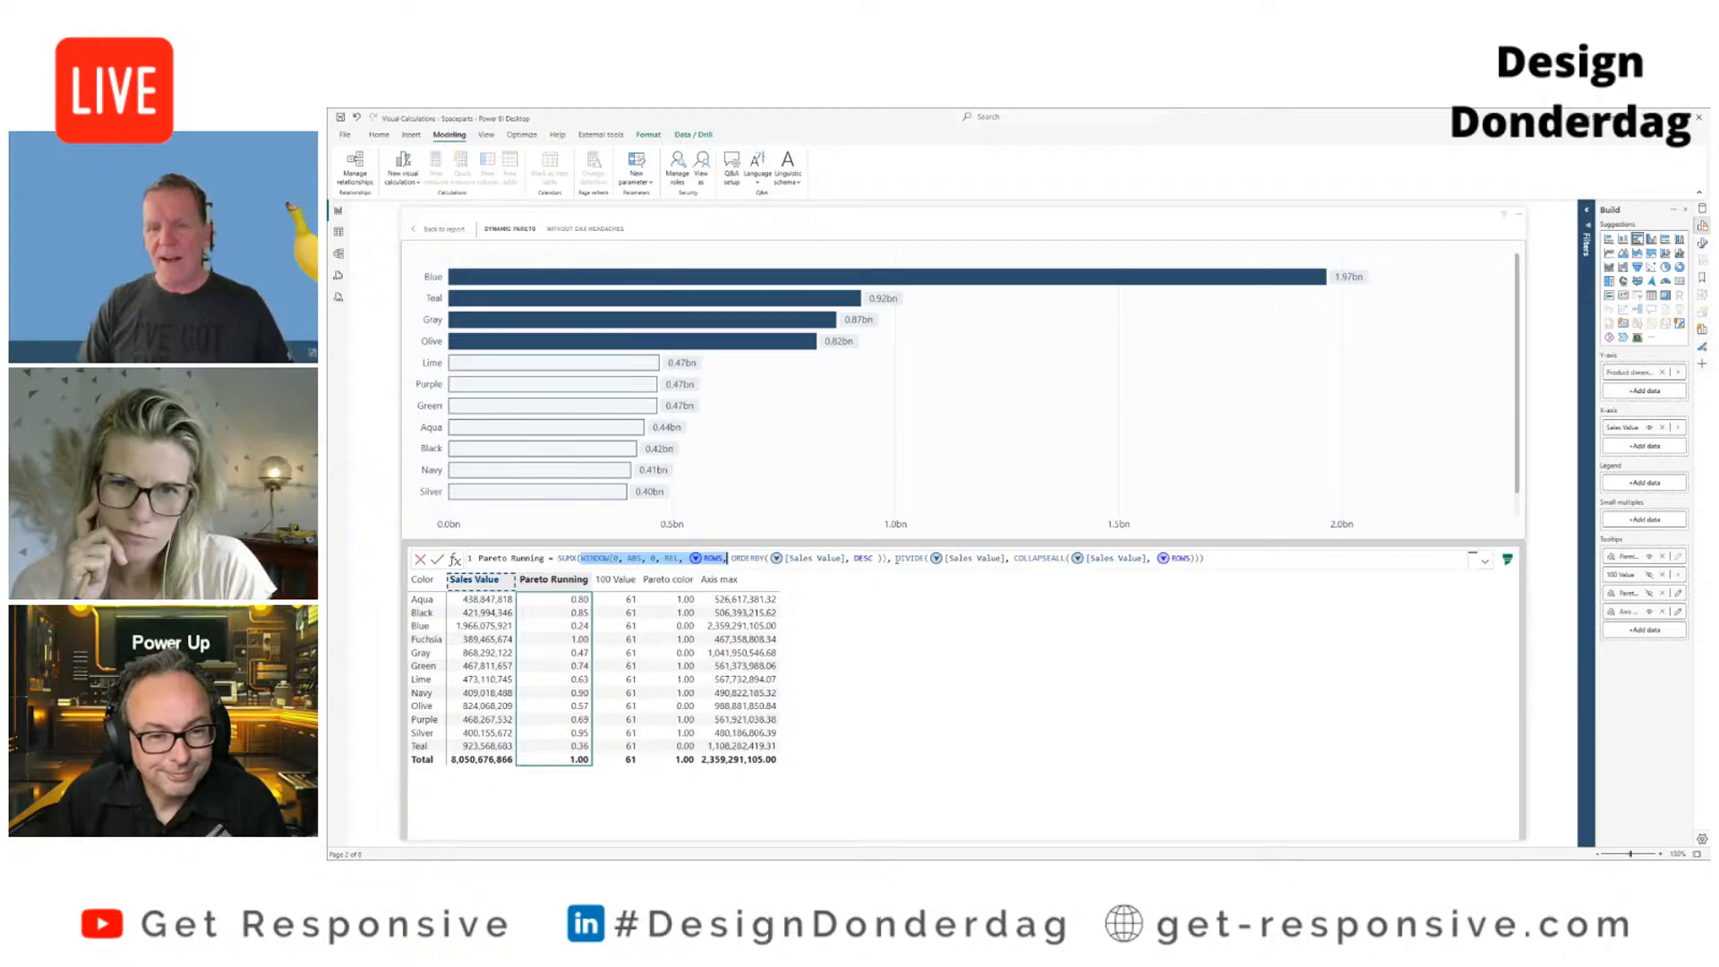
drag(896, 558, 1206, 558)
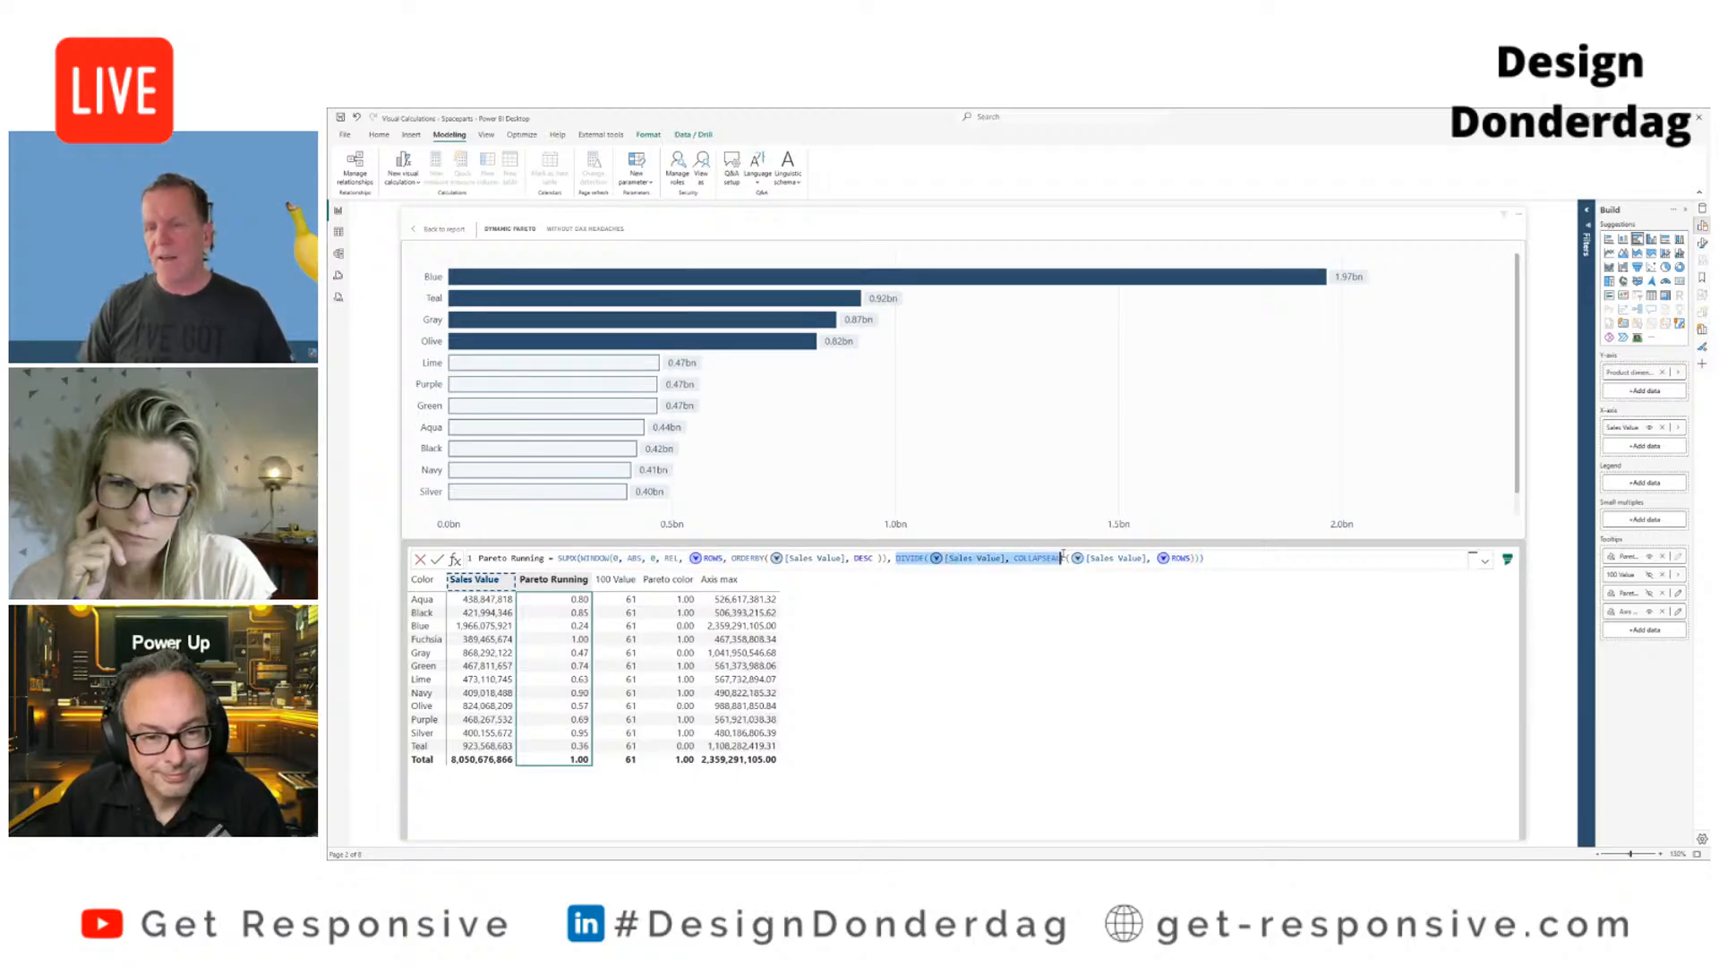
Step: Examine COLLAPSEALL in the Pareto Running expression and the Pareto color calculation's IF expression, and return to the report page
click(1051, 558)
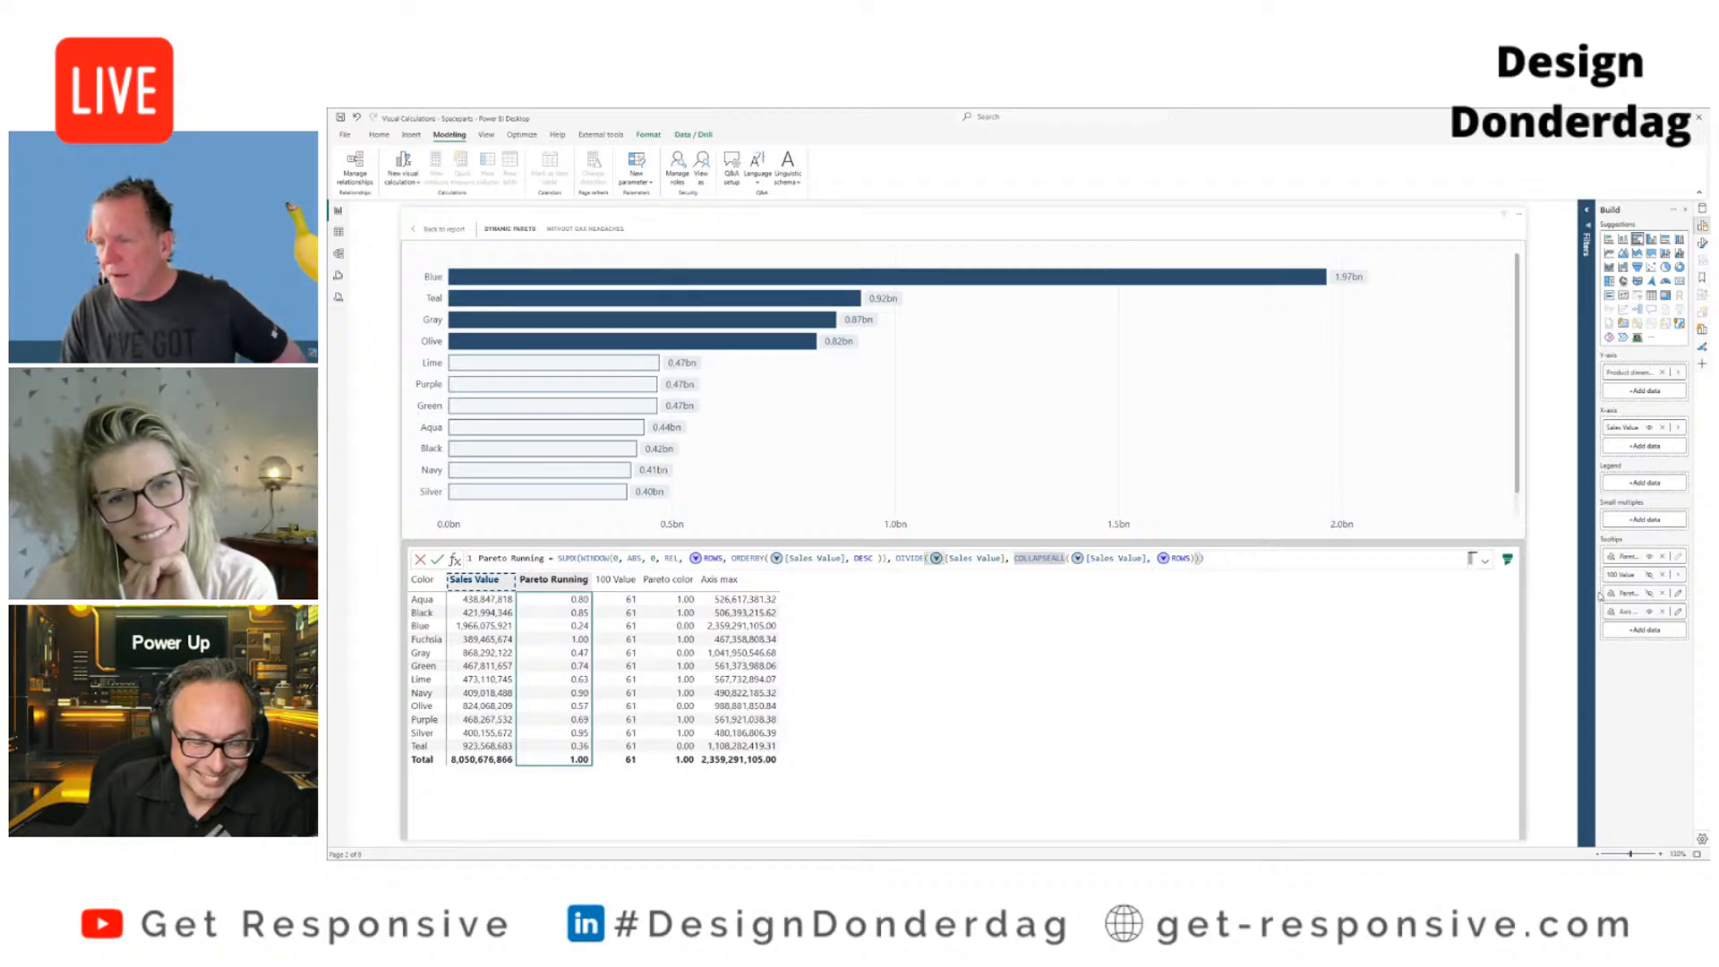
click(1678, 592)
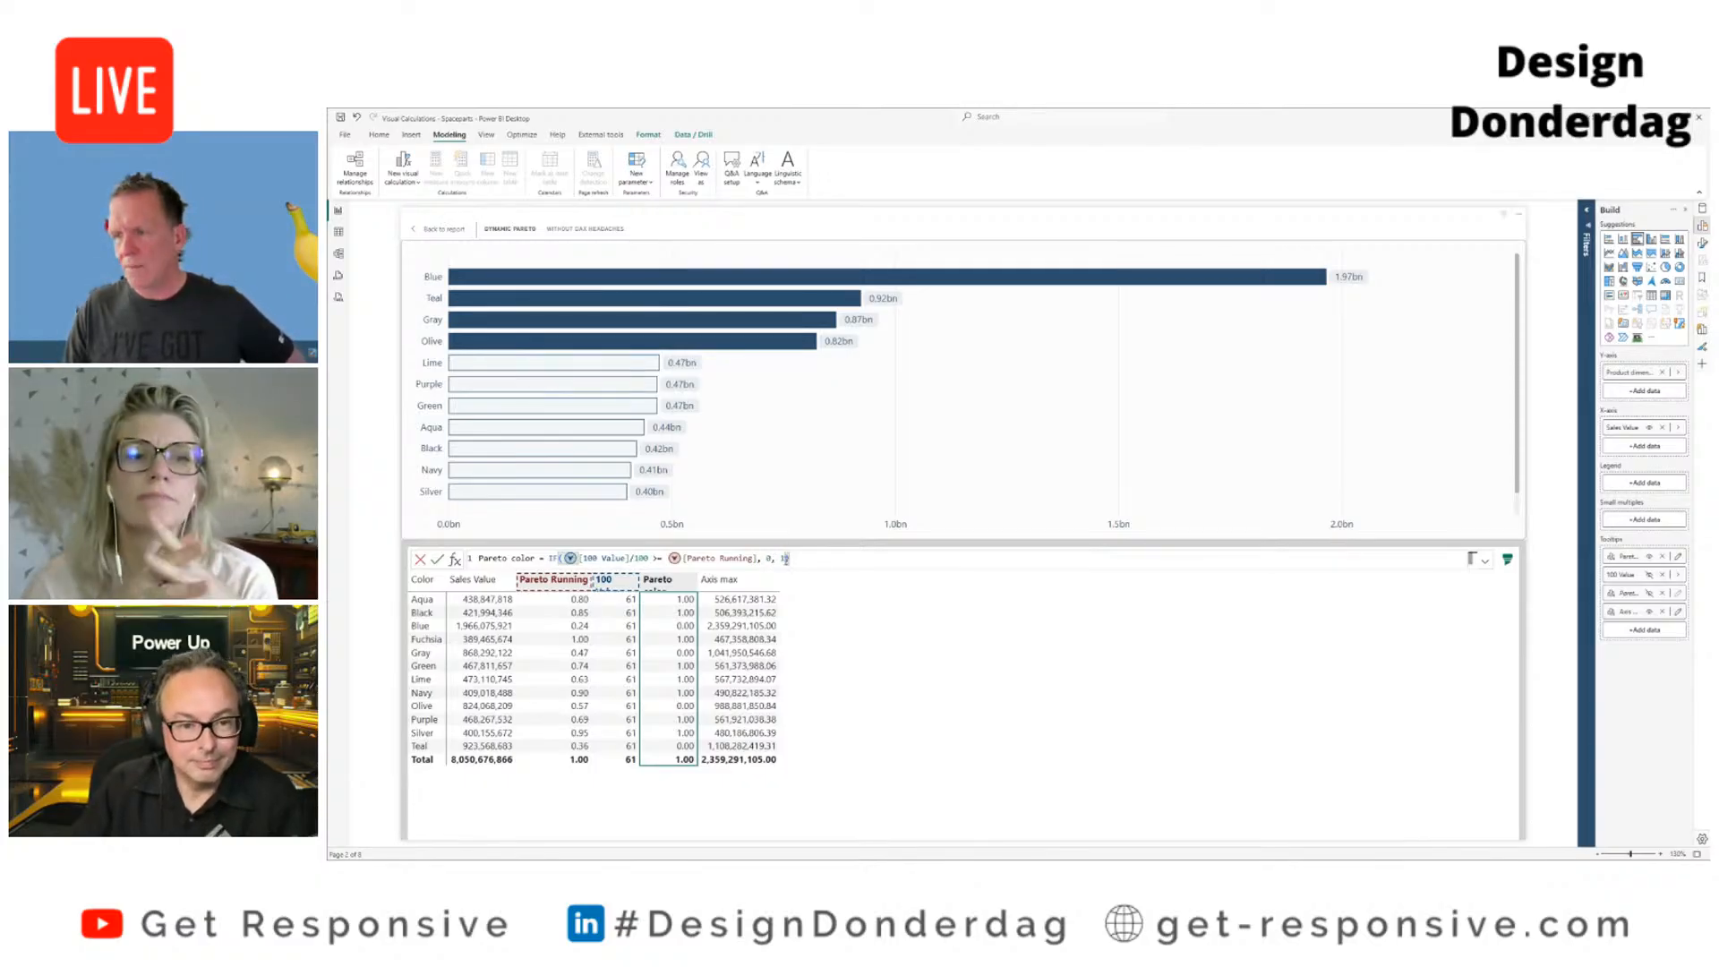
click(451, 229)
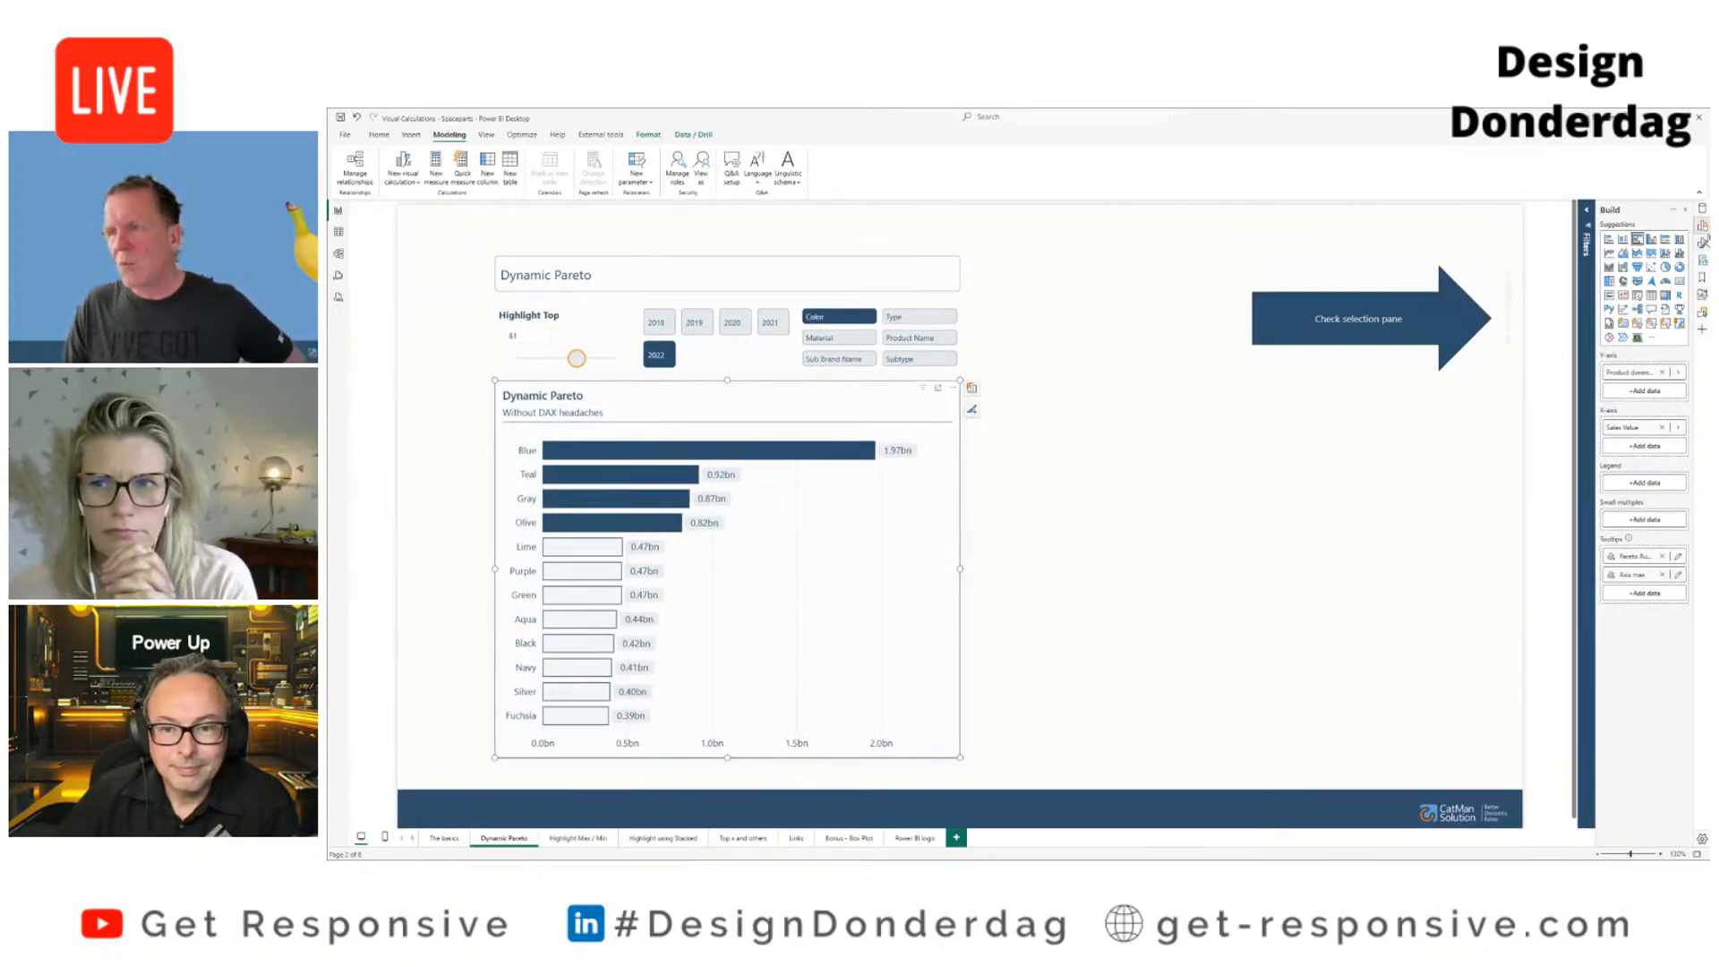
Step: Examine the conditional formatting rule for the Dynamic Pareto chart's bar color, based on Pareto color, and cancel without changes
click(1702, 244)
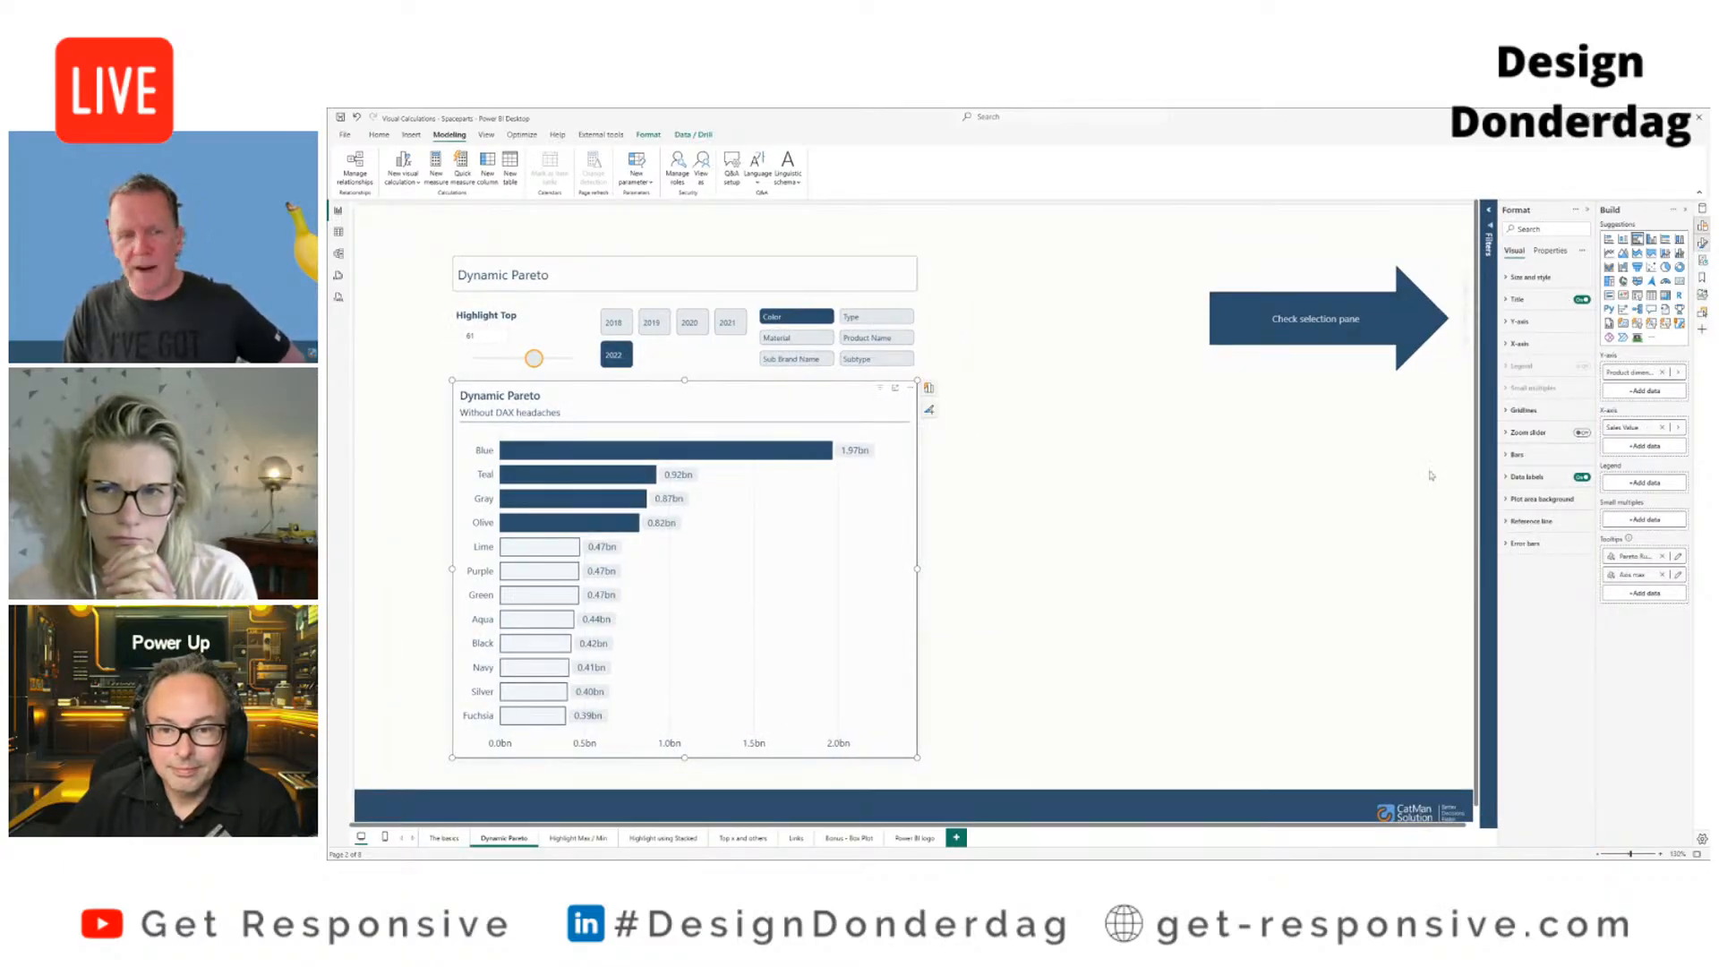
click(1518, 455)
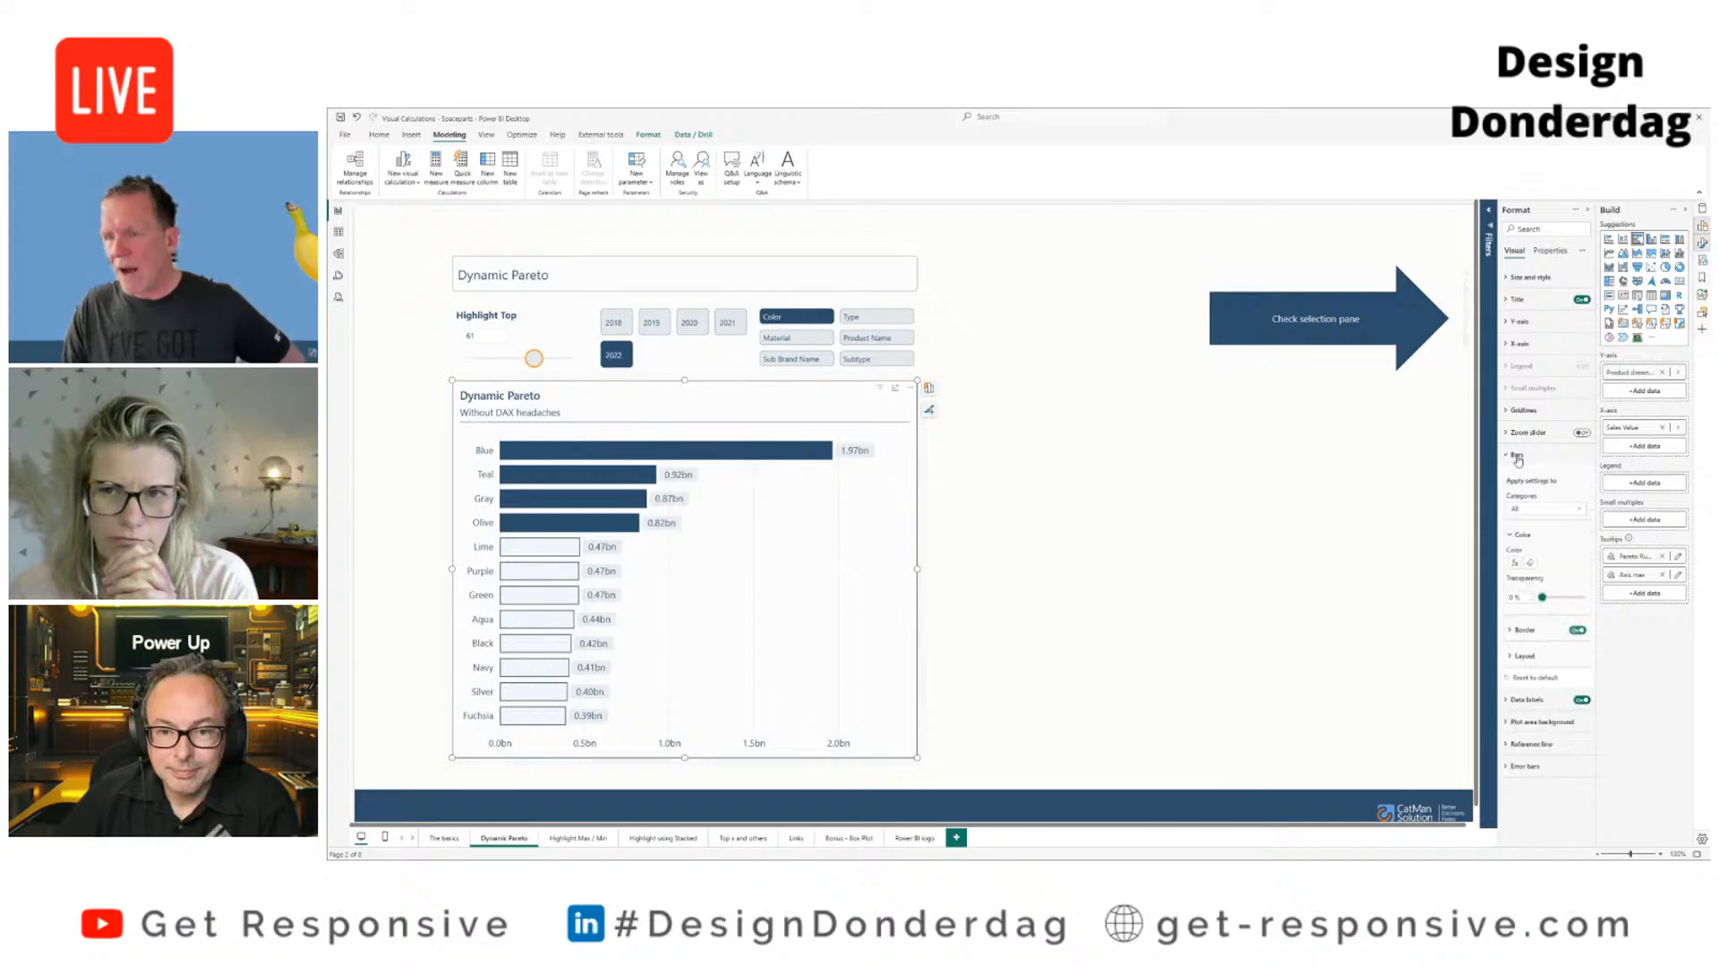
click(1516, 565)
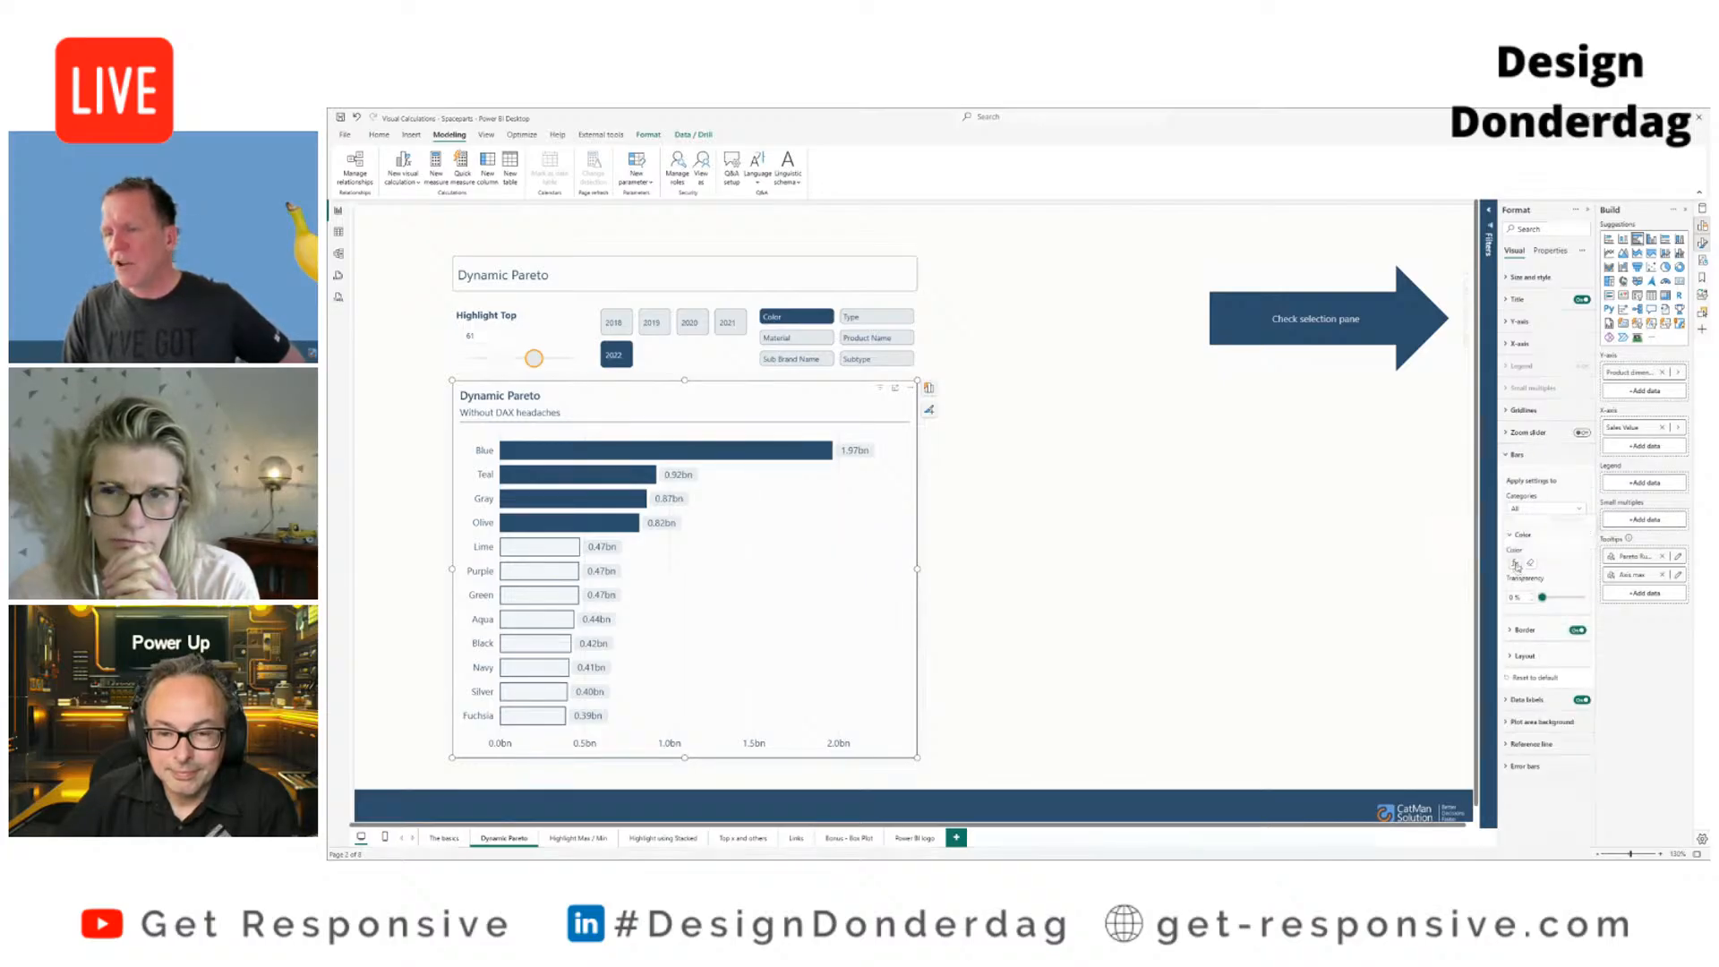
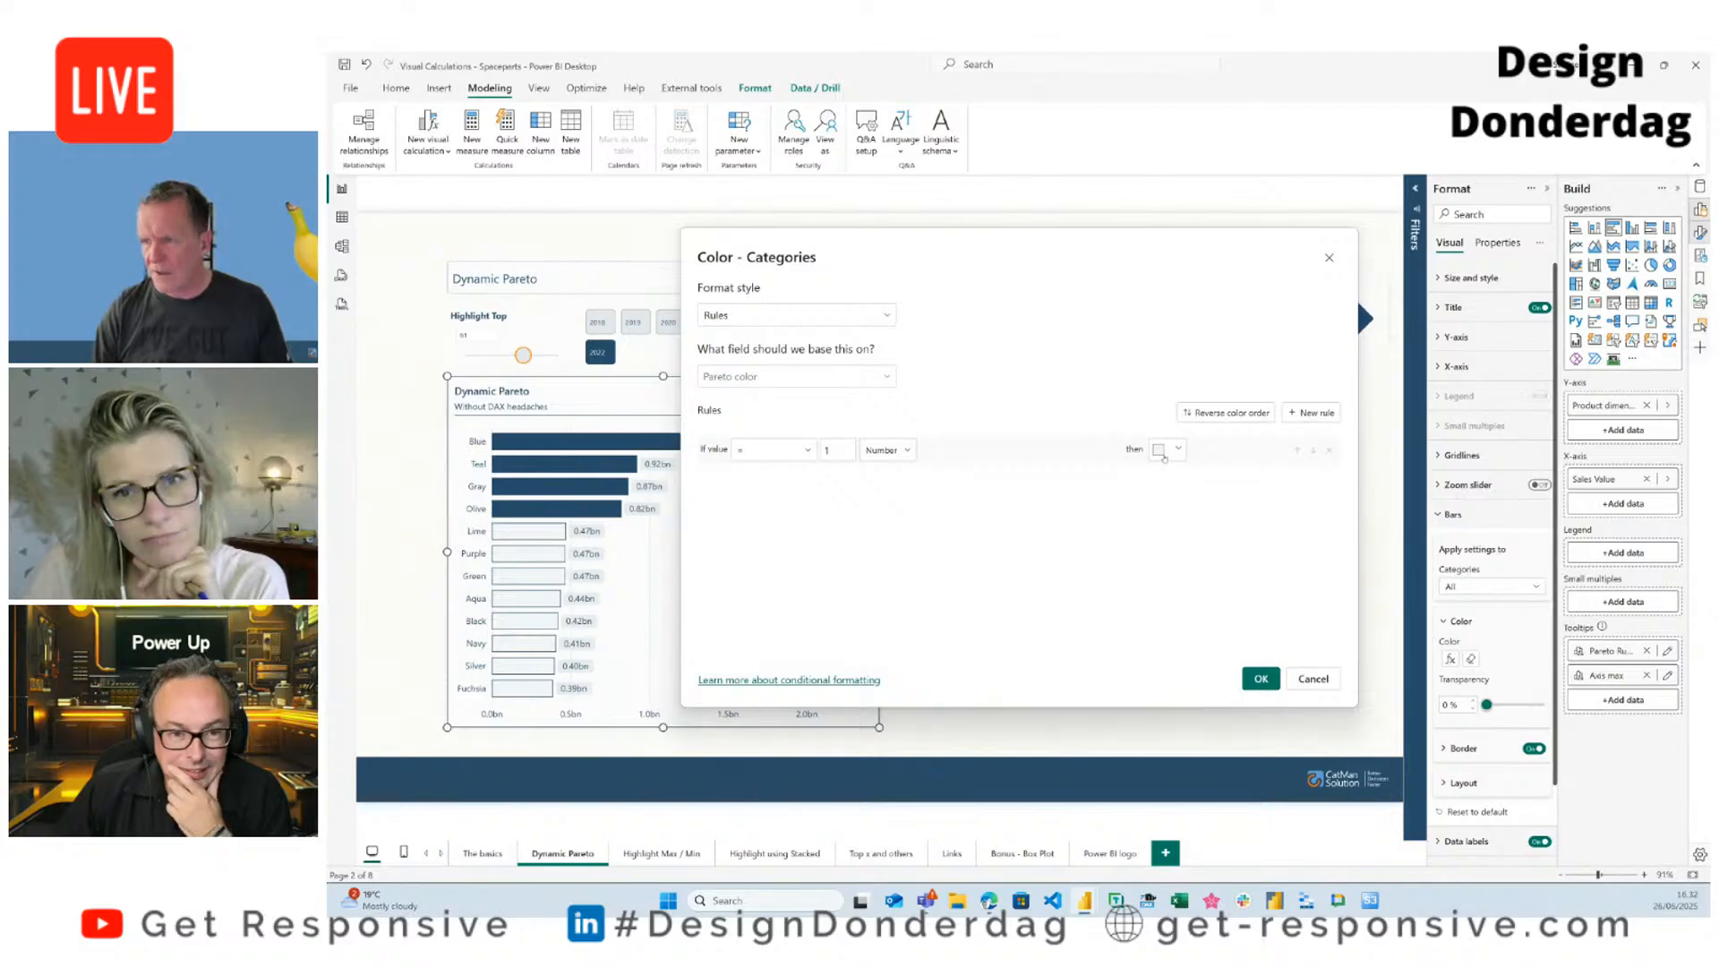
click(1311, 679)
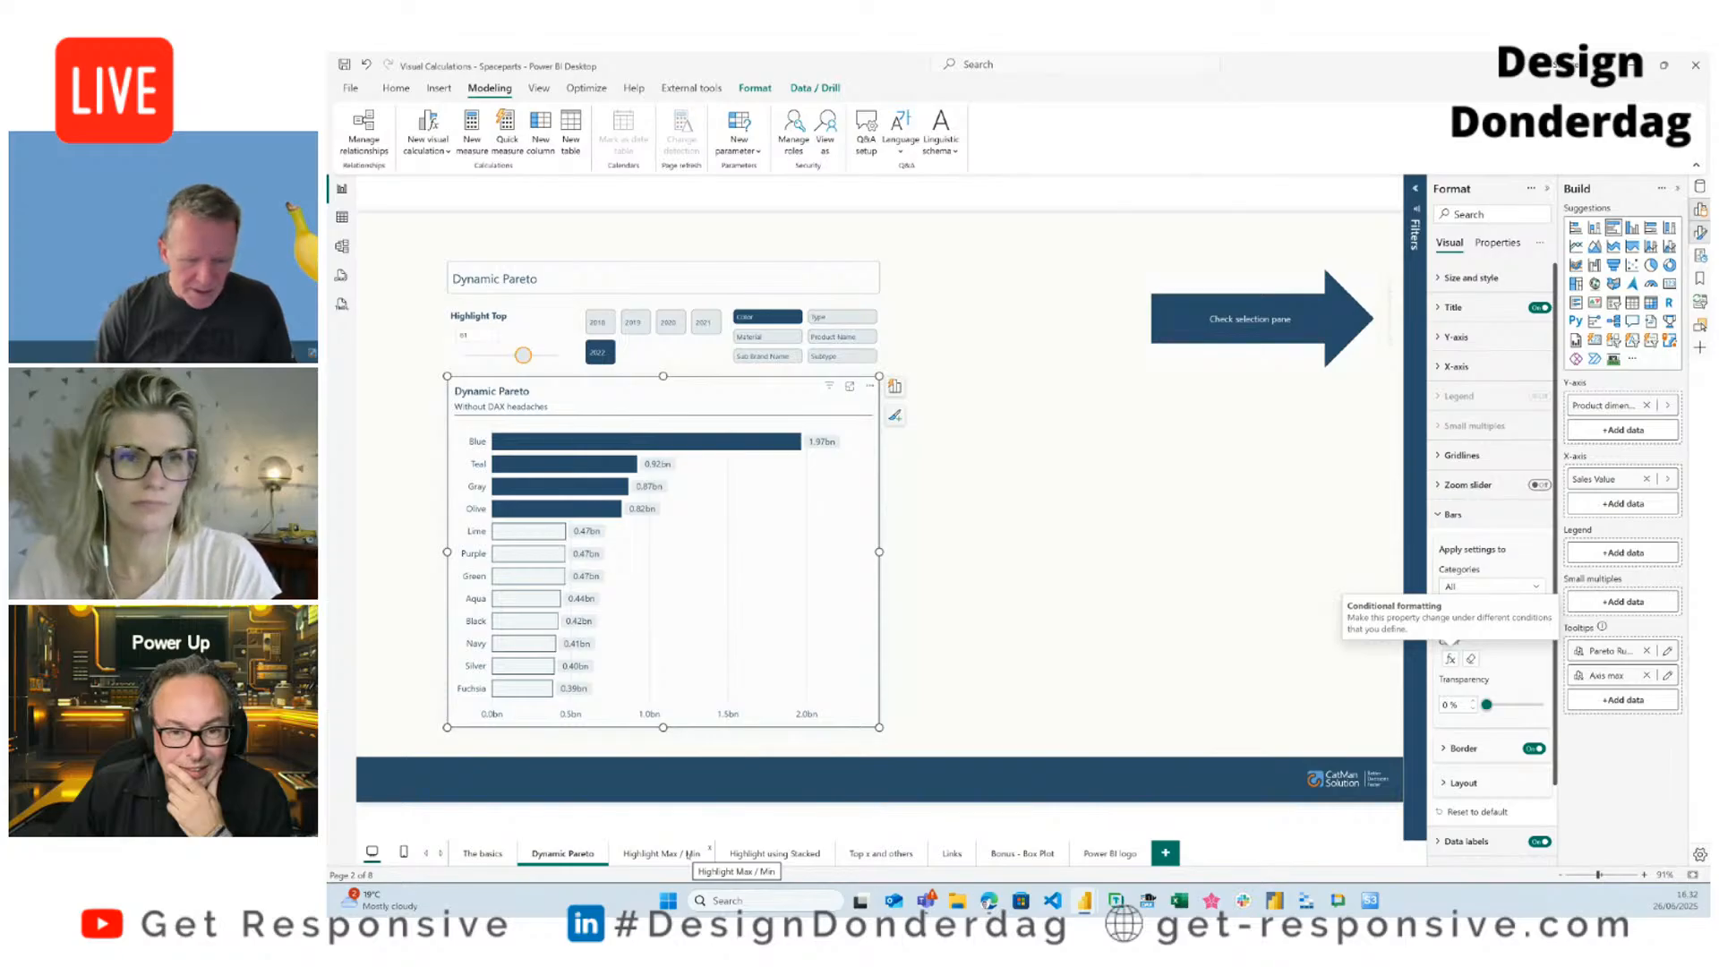
Step: On the Highlight Max / Min page, try the High and High/Low highlights on the monthly chart and return to None
click(662, 853)
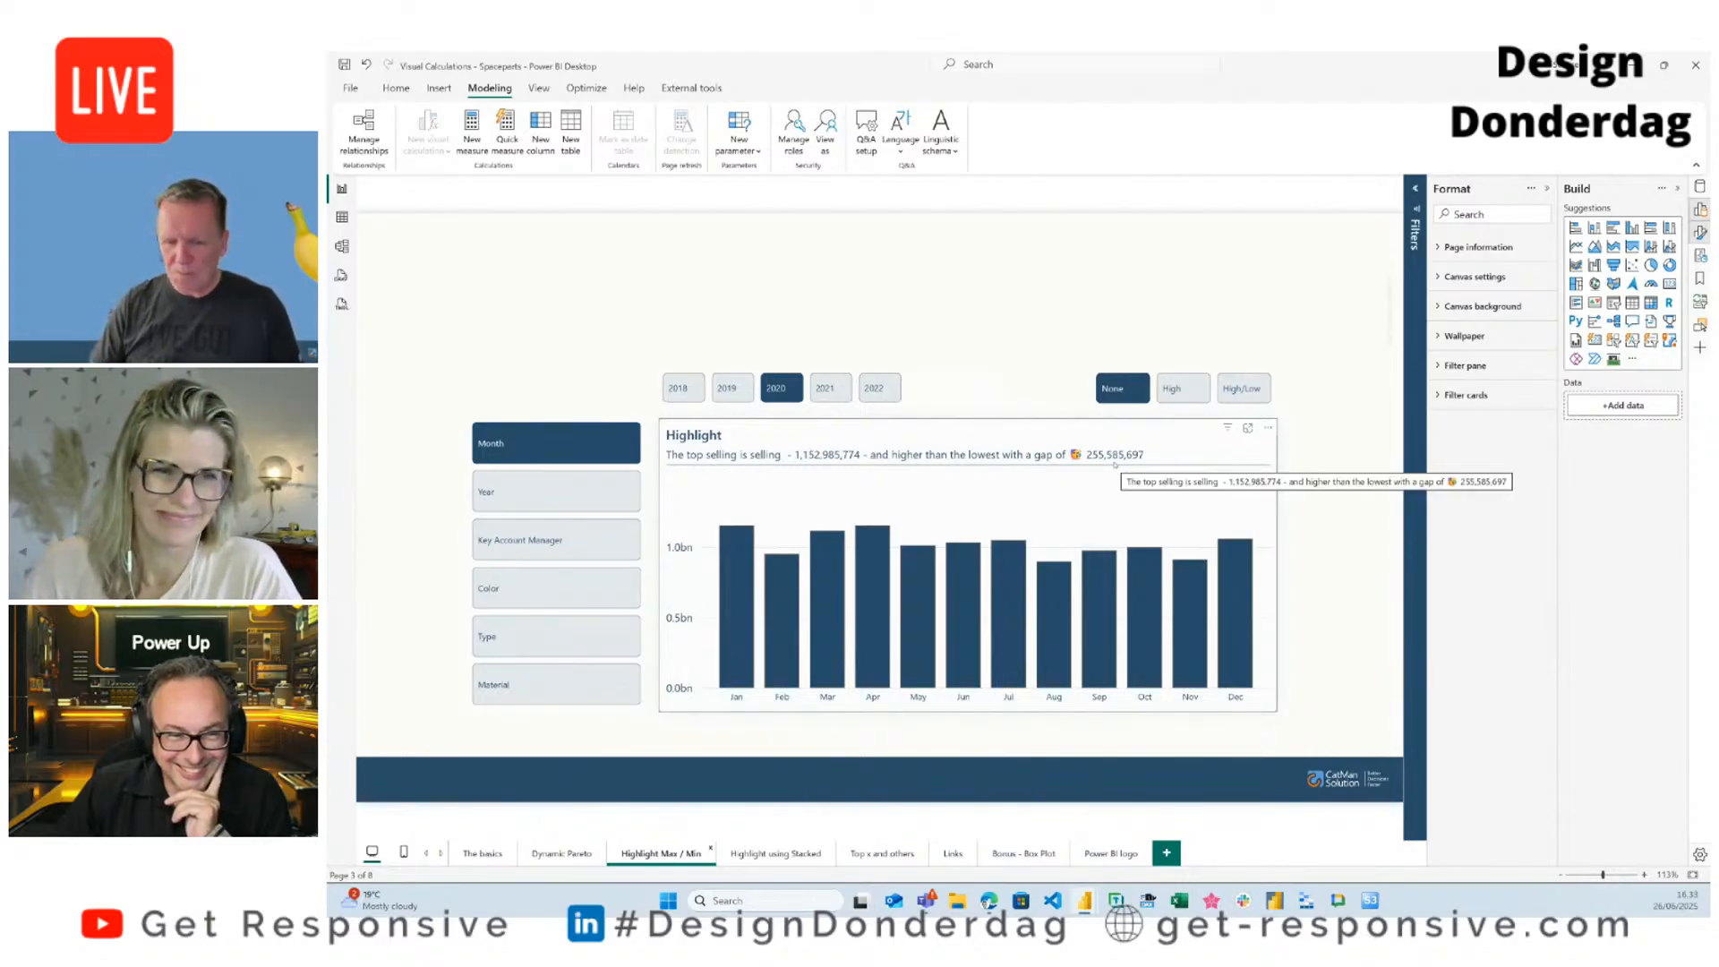
click(1197, 388)
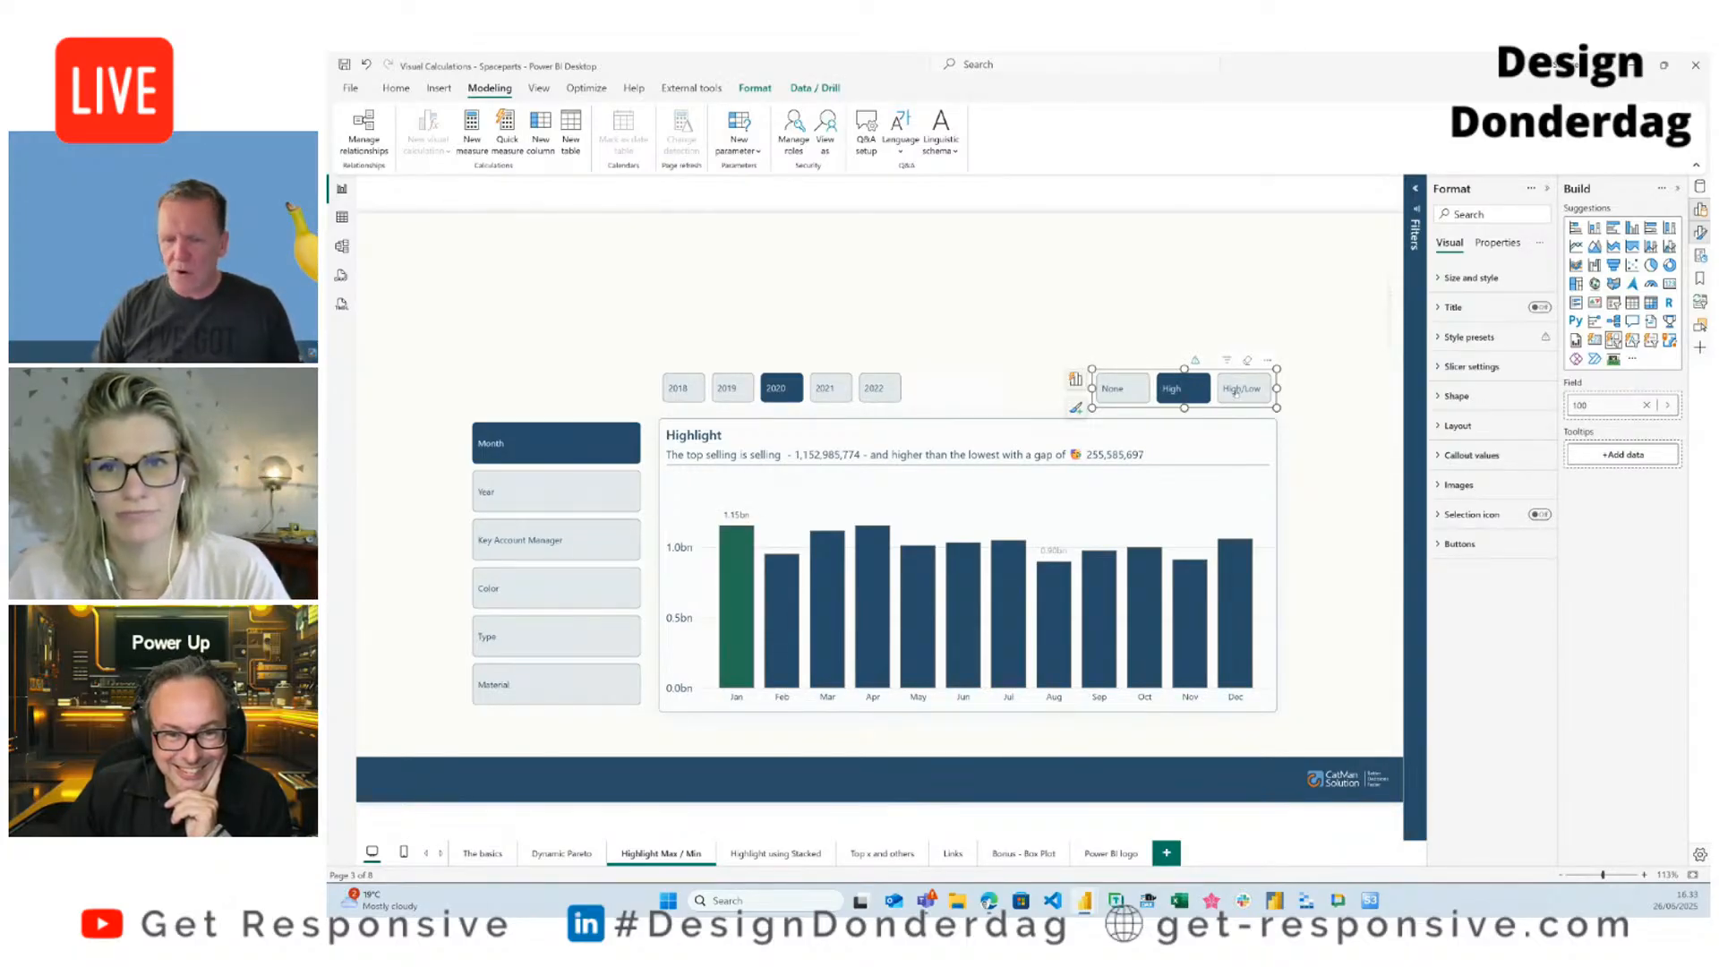
click(1246, 390)
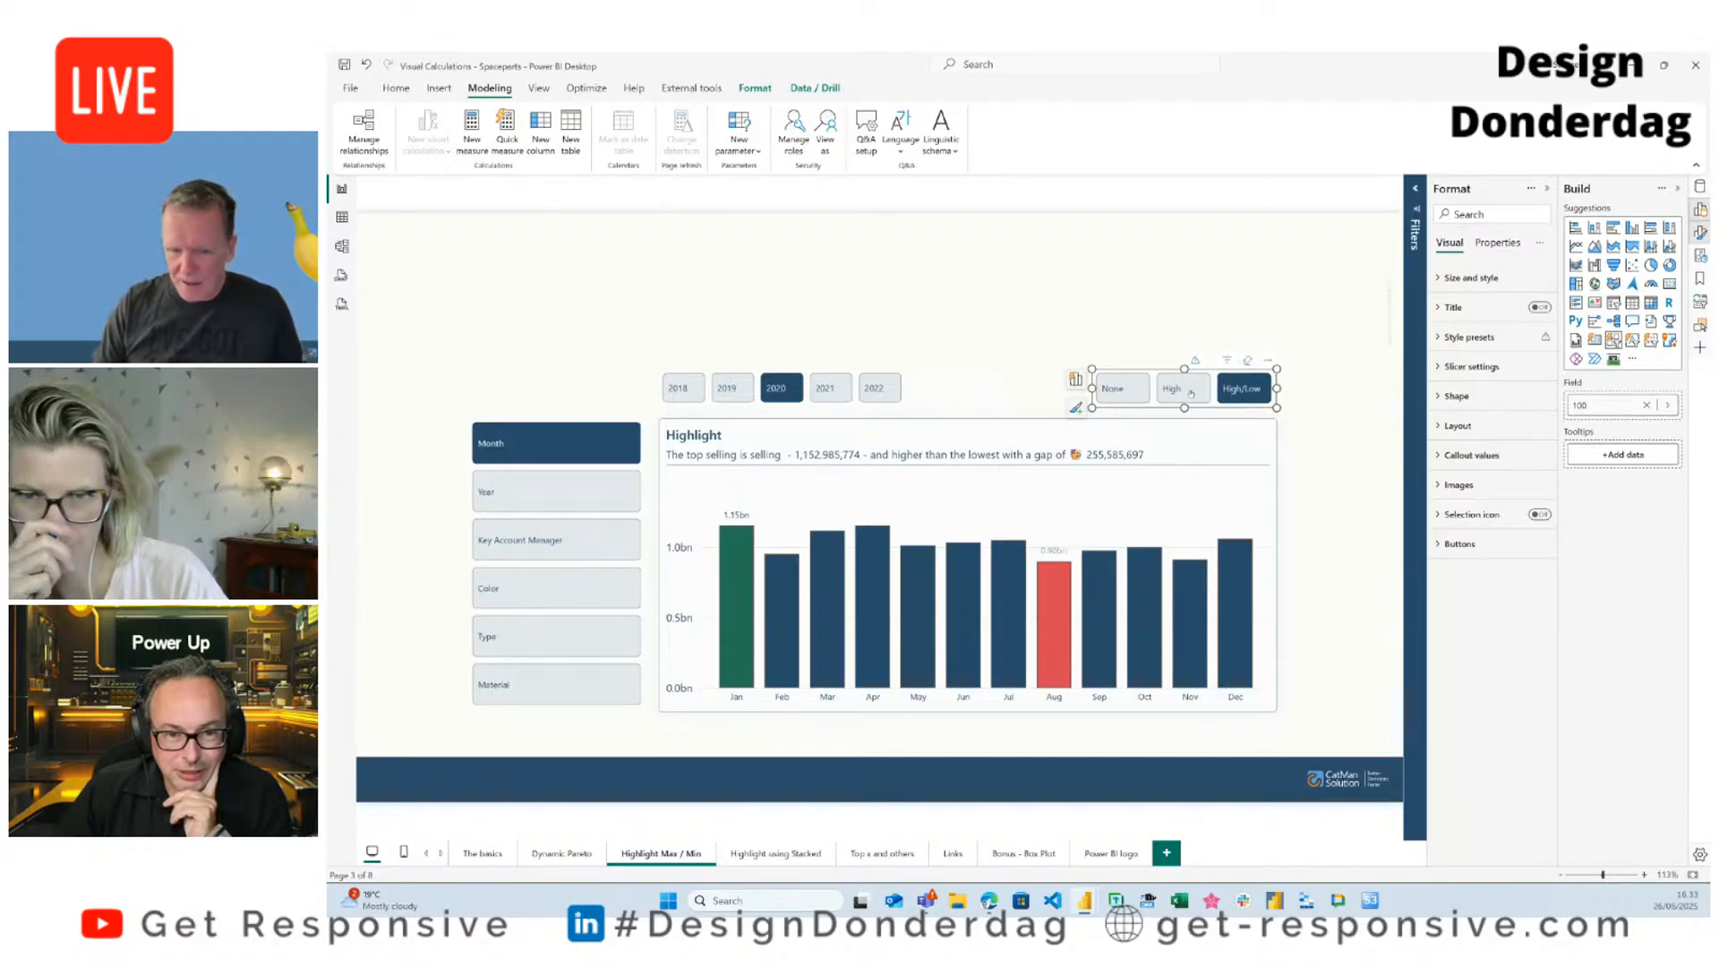
click(1126, 389)
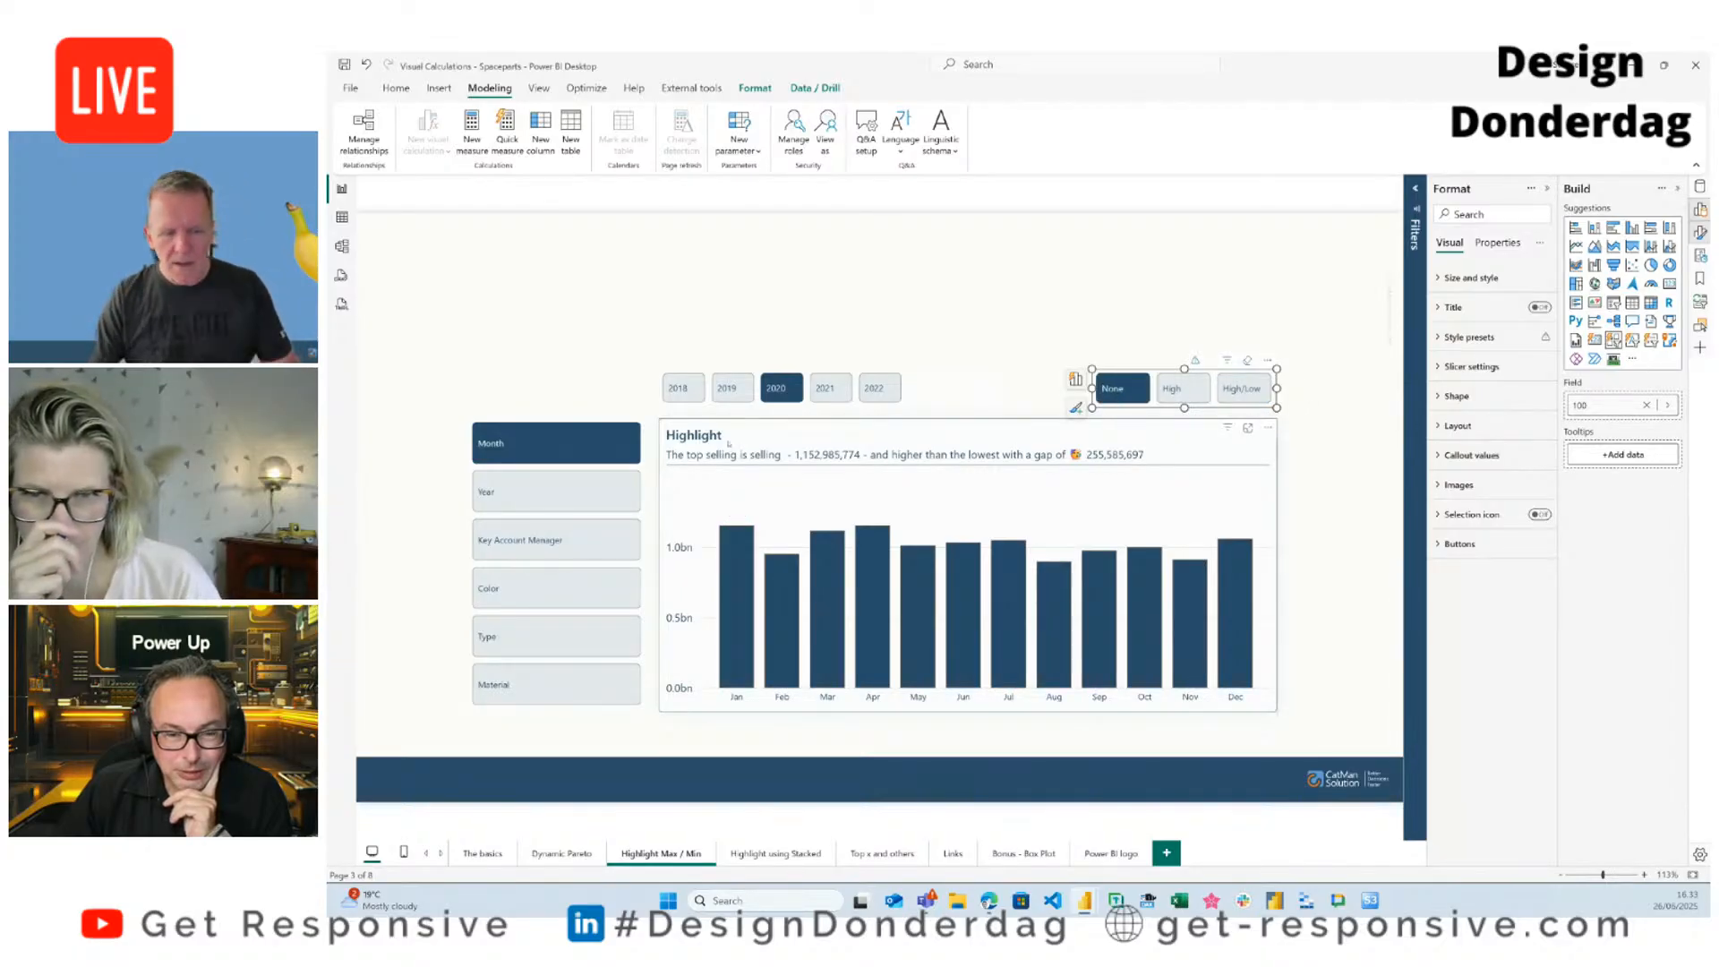
Step: Switch the Highlight chart to Key Account Manager, try the High and High/Low highlights, and set the highlight back to None
click(585, 541)
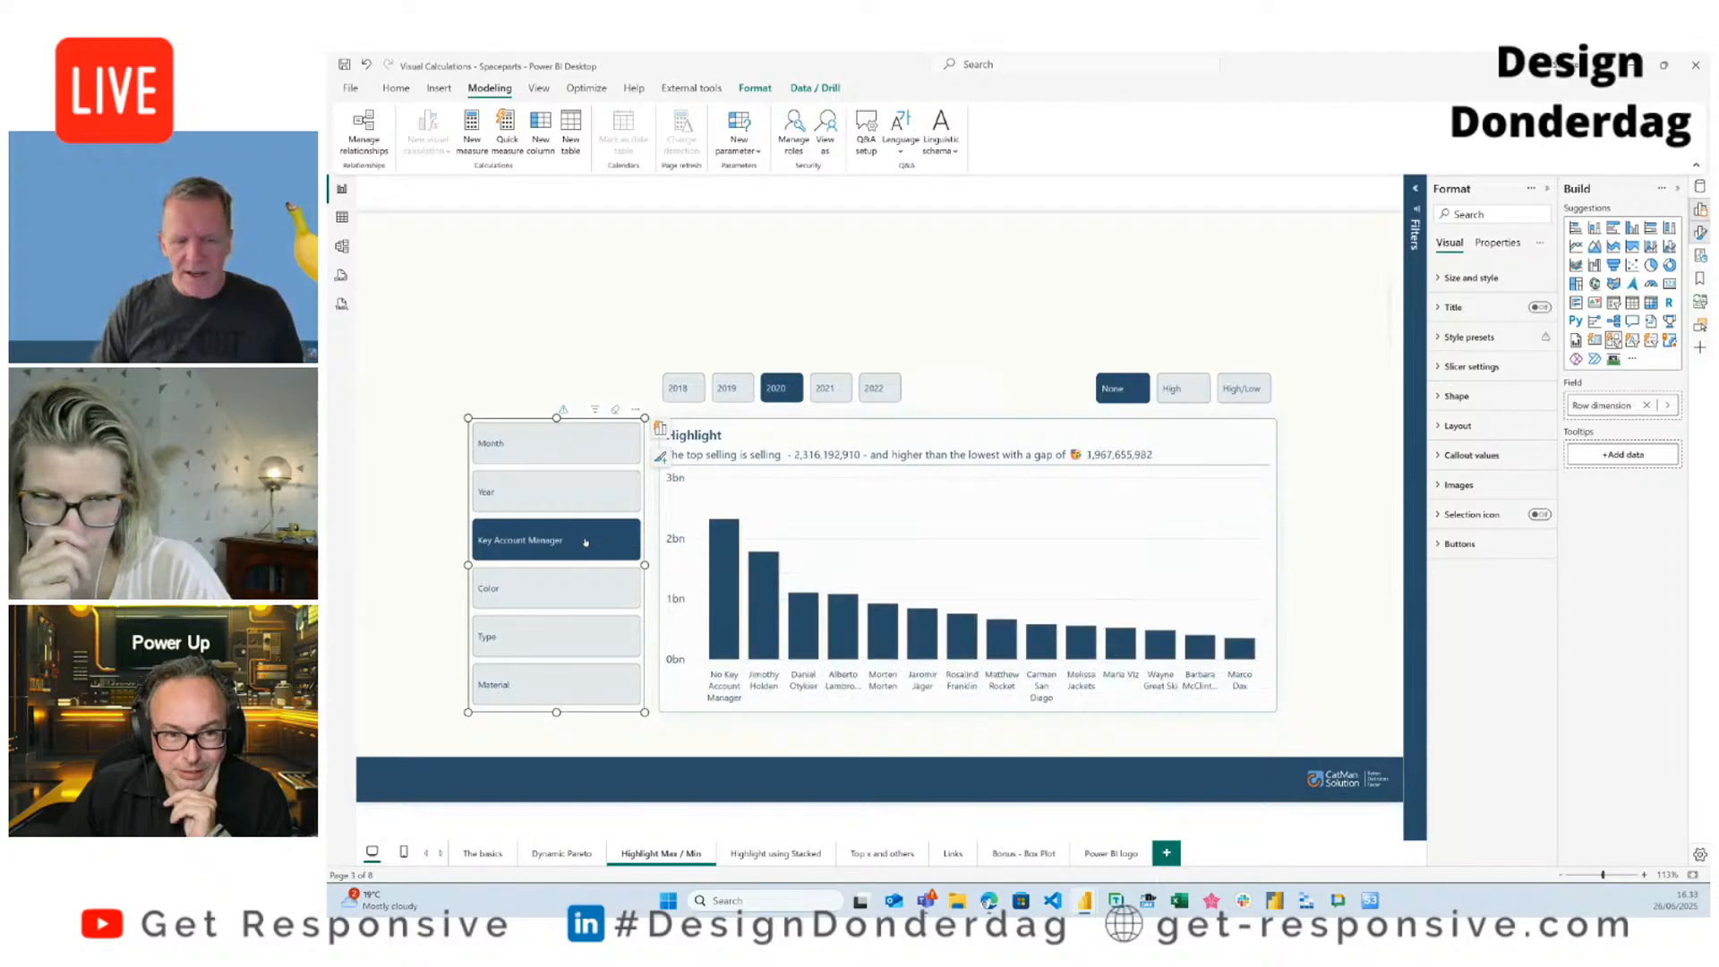
click(1182, 389)
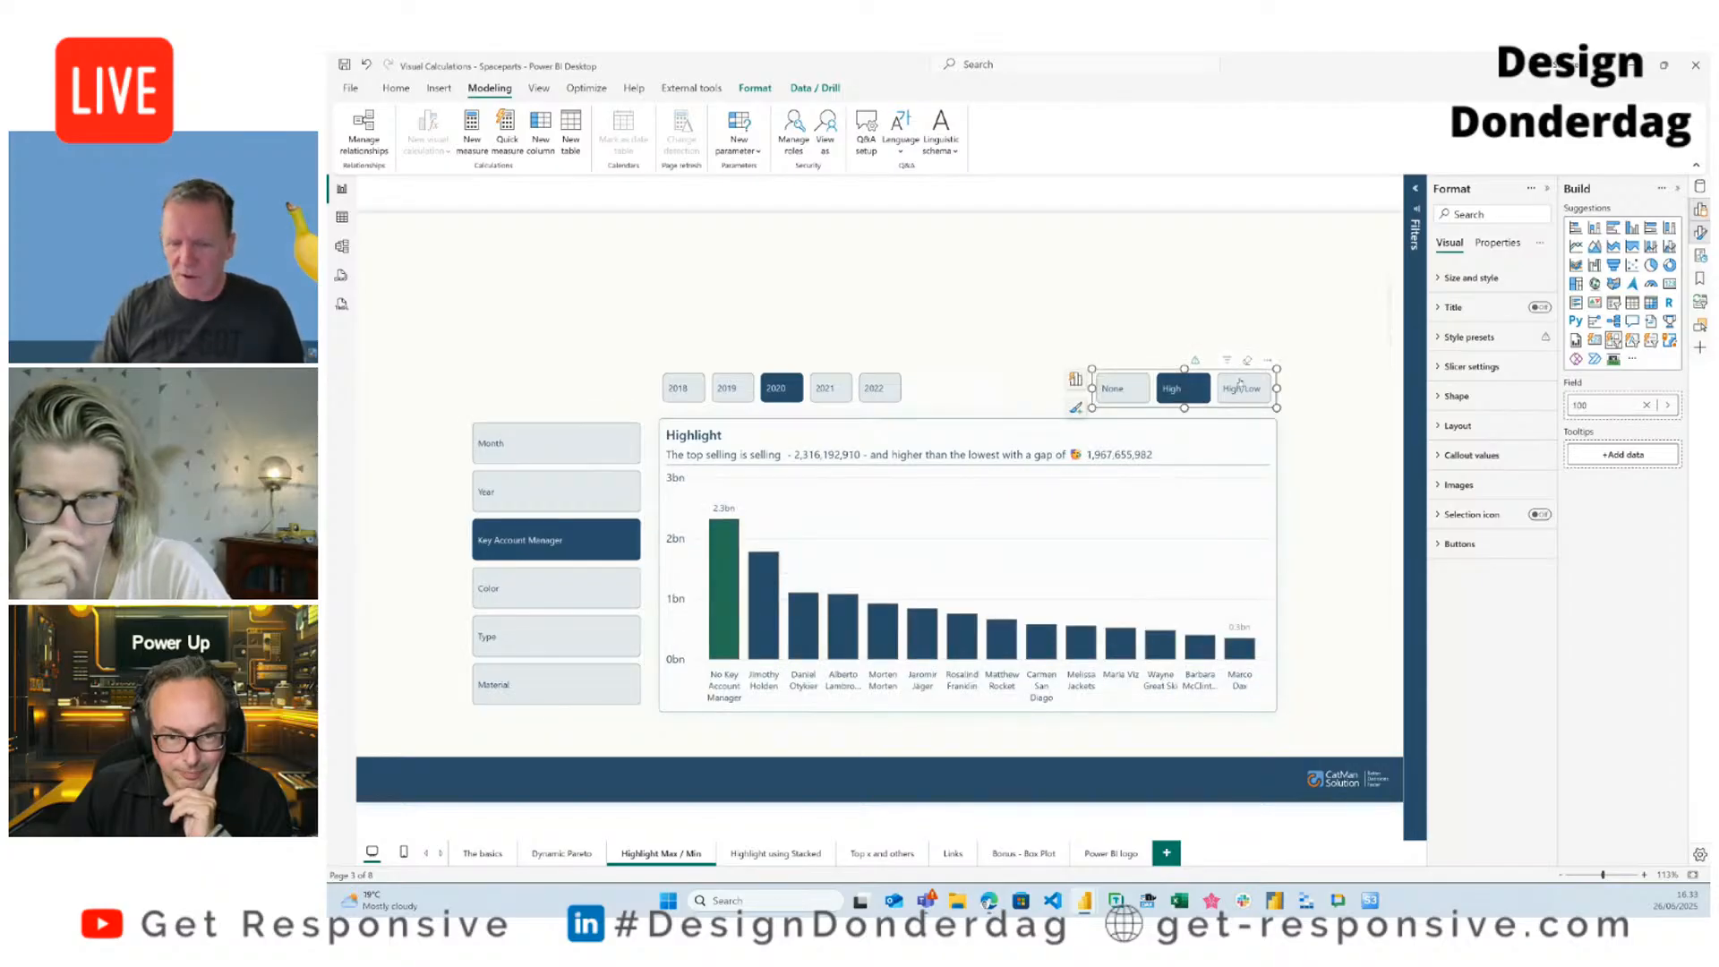
click(1240, 385)
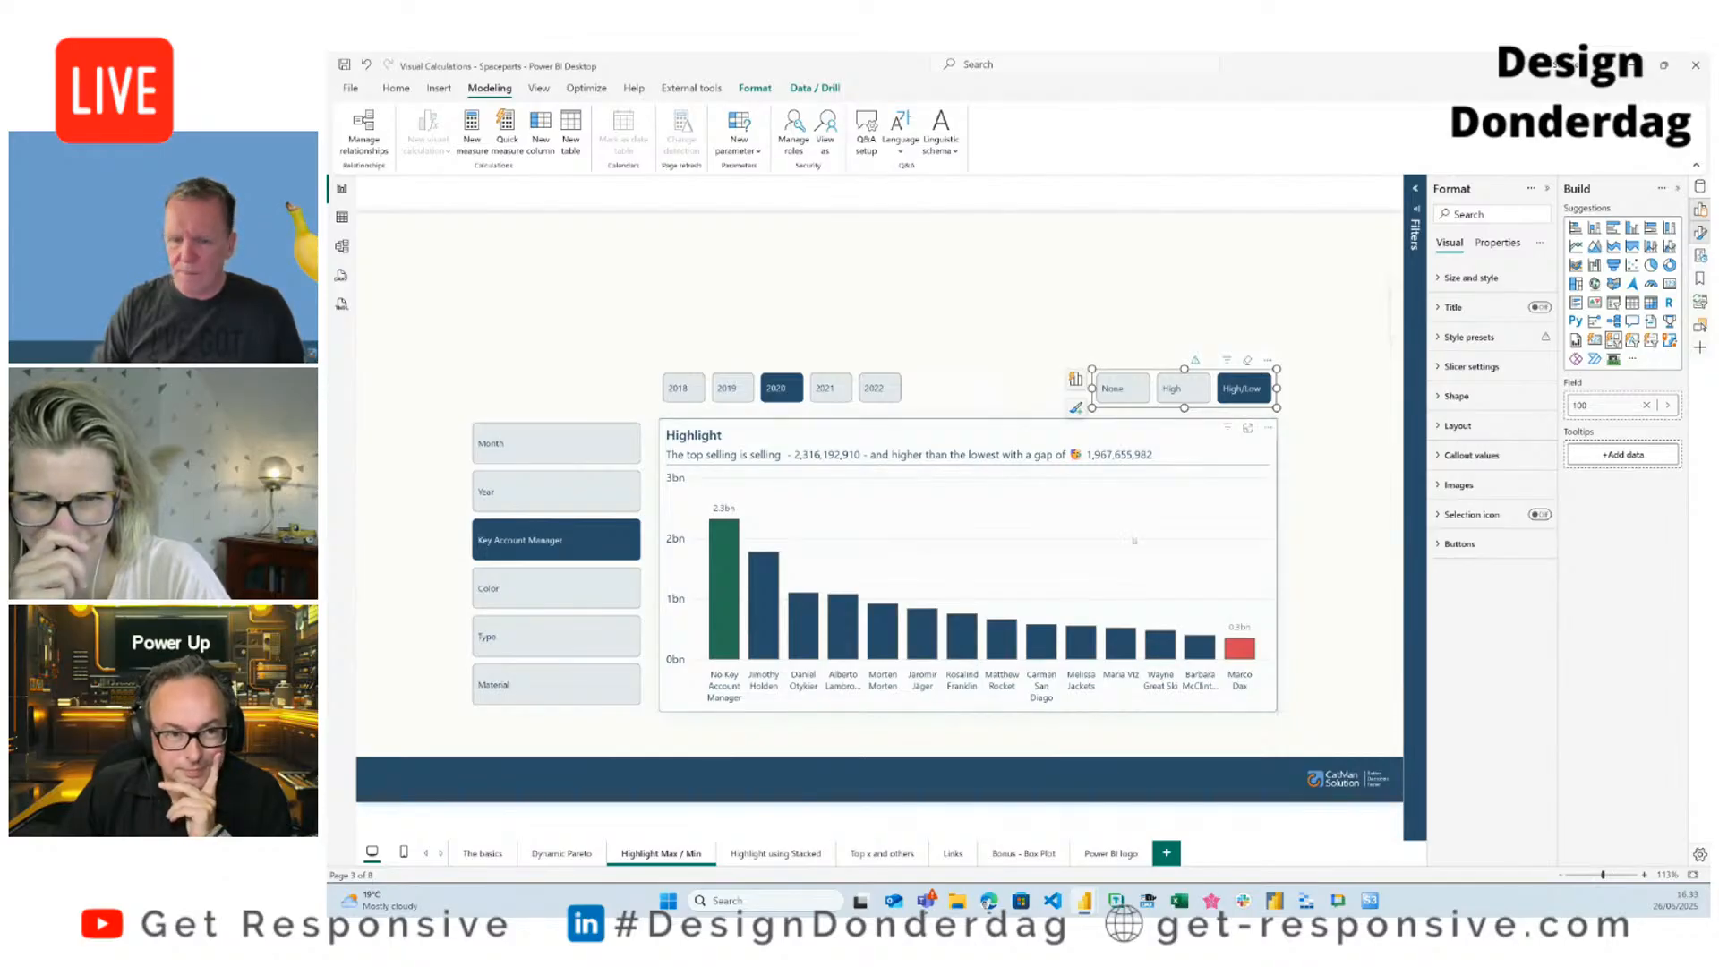
click(1113, 388)
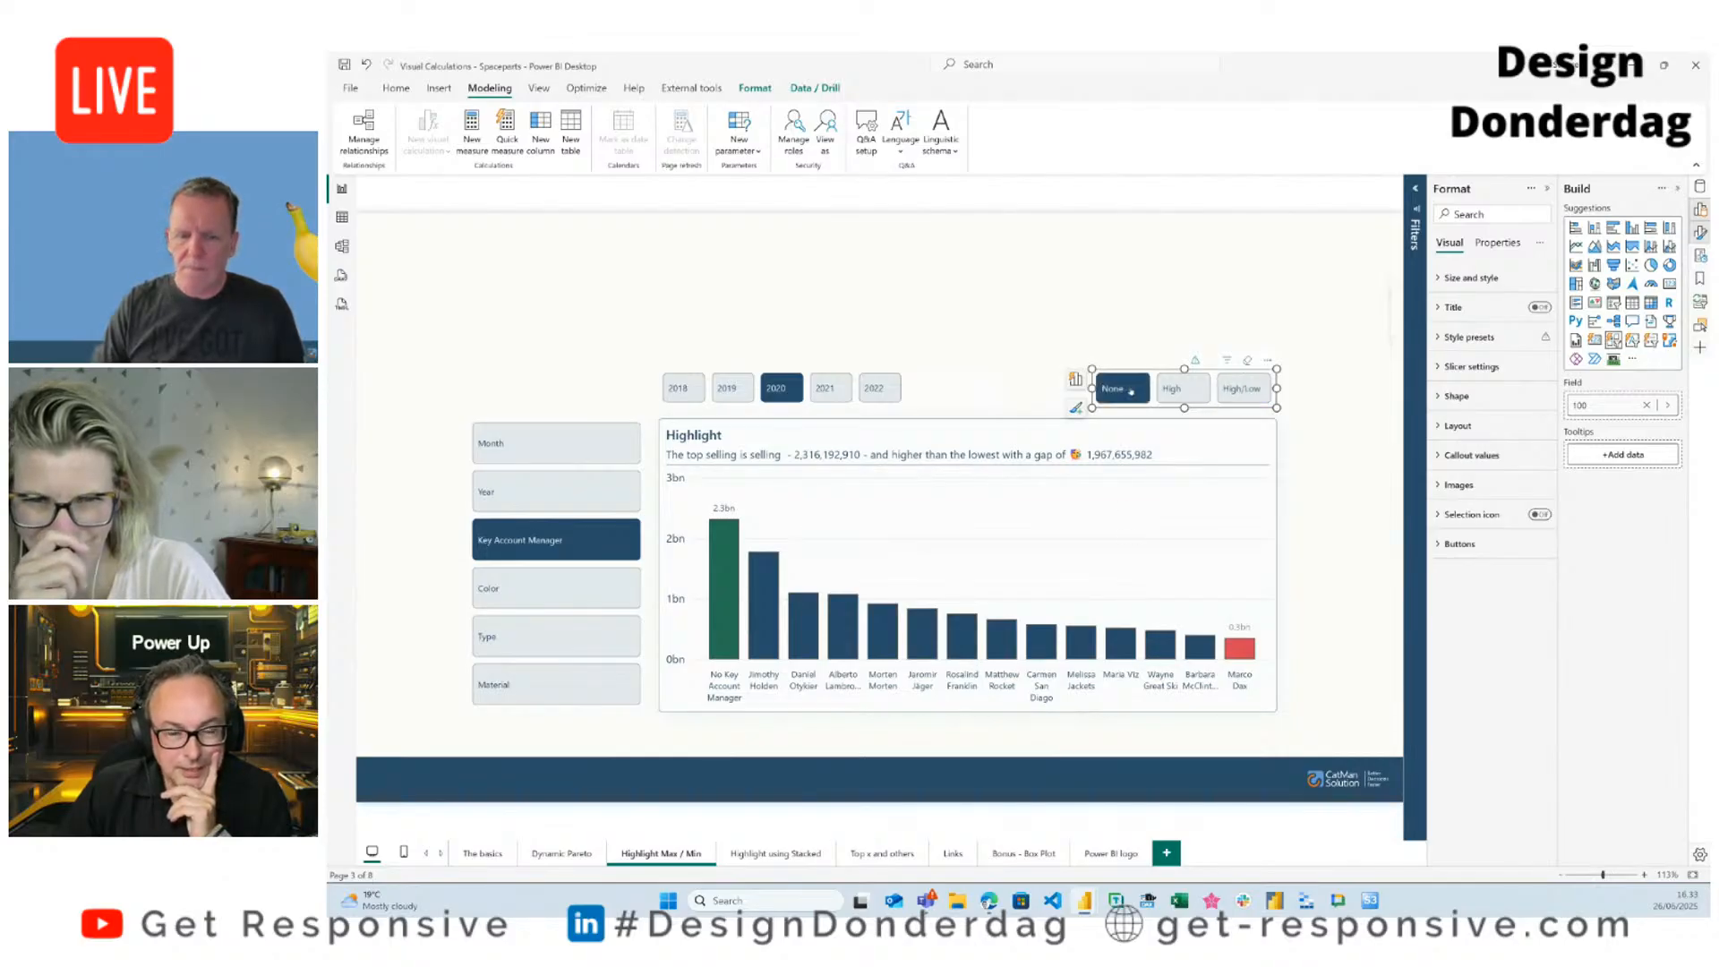
click(1054, 390)
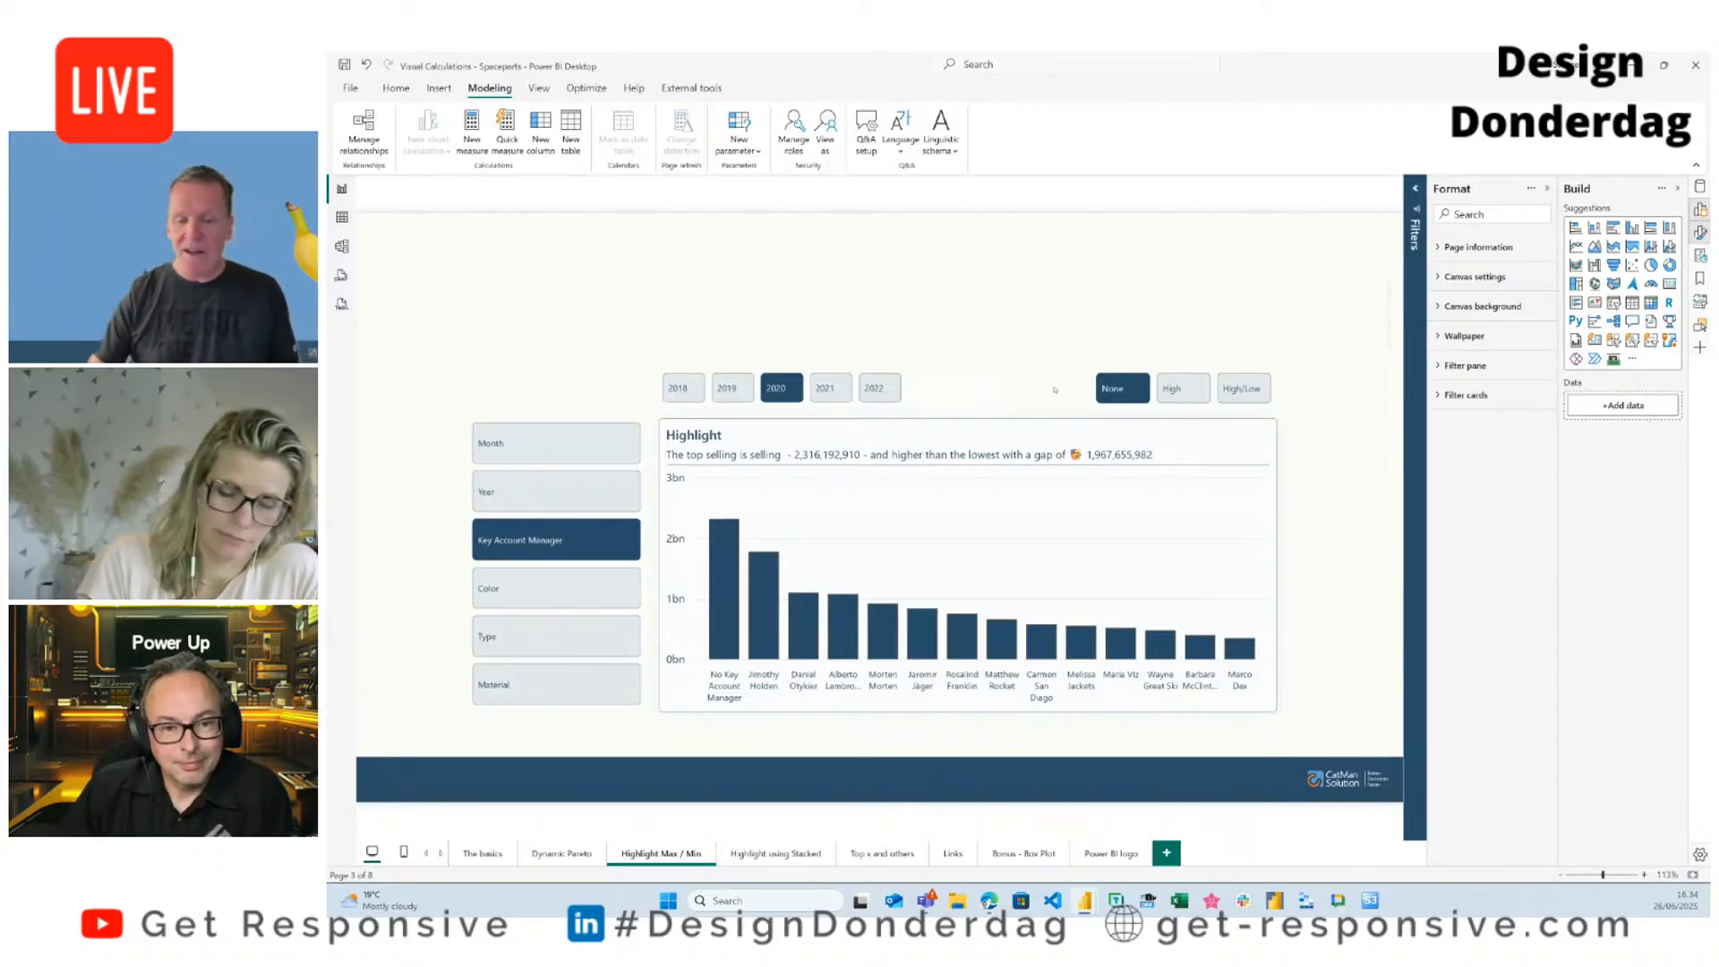
Step: View the Highlight chart's calculation table through a new visual calculation on the Y-axis, discard the empty calculation and return to the report
click(1078, 427)
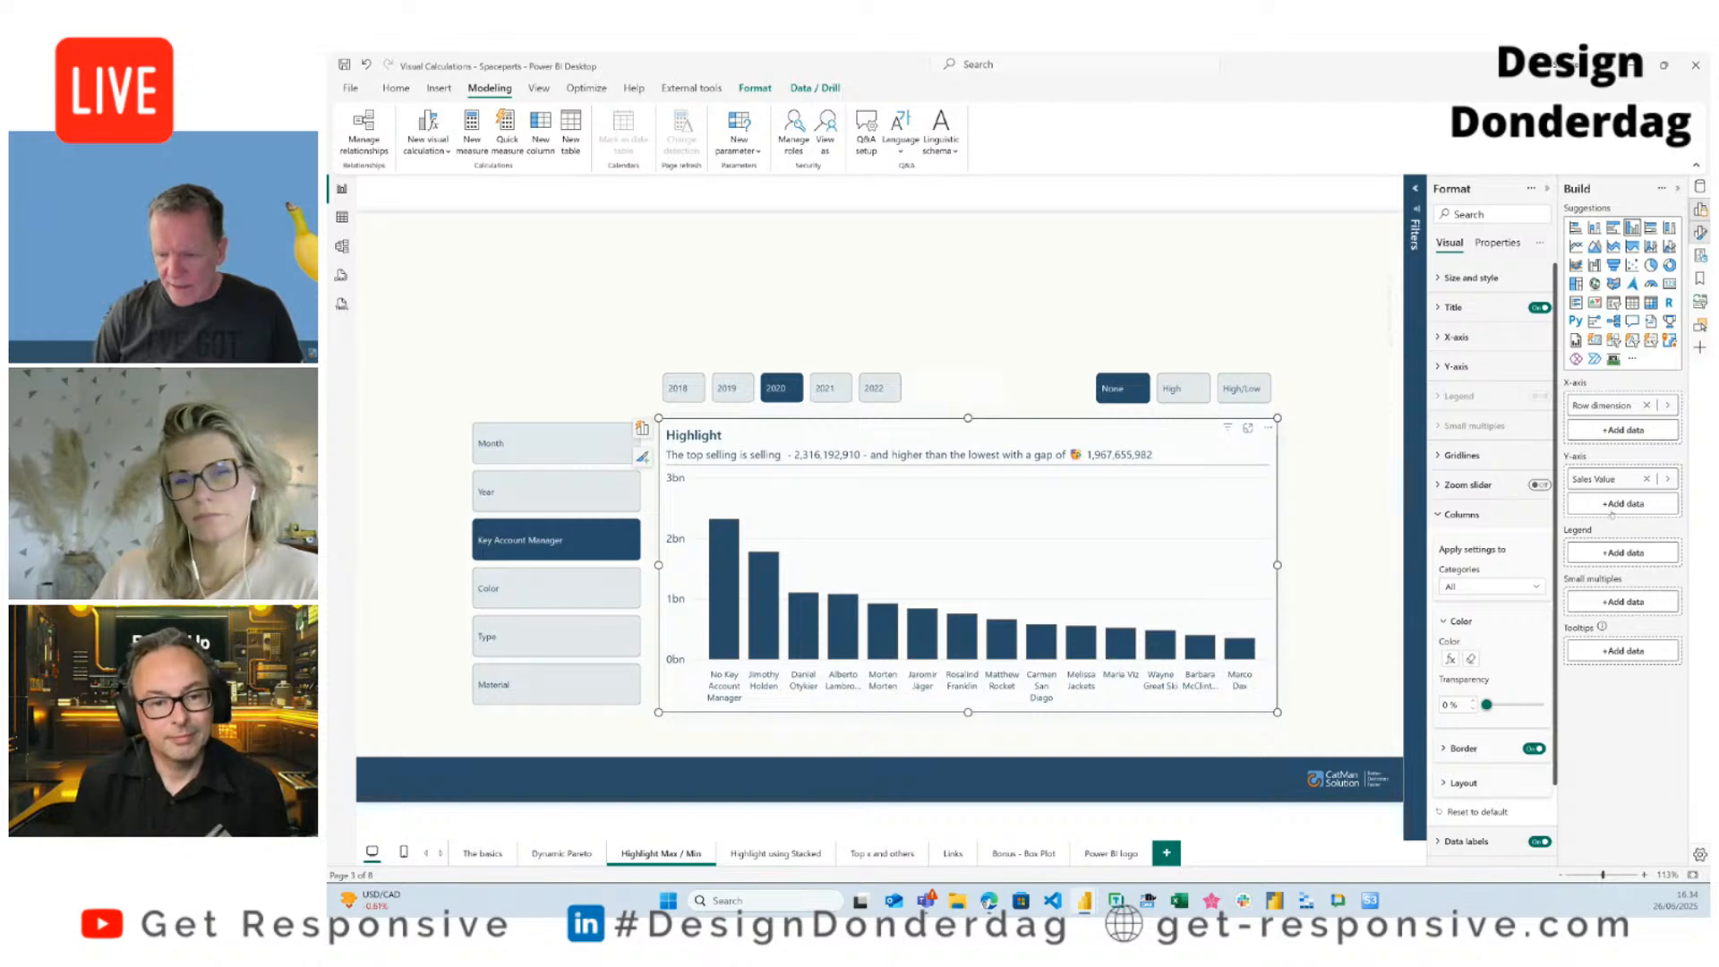
click(1620, 504)
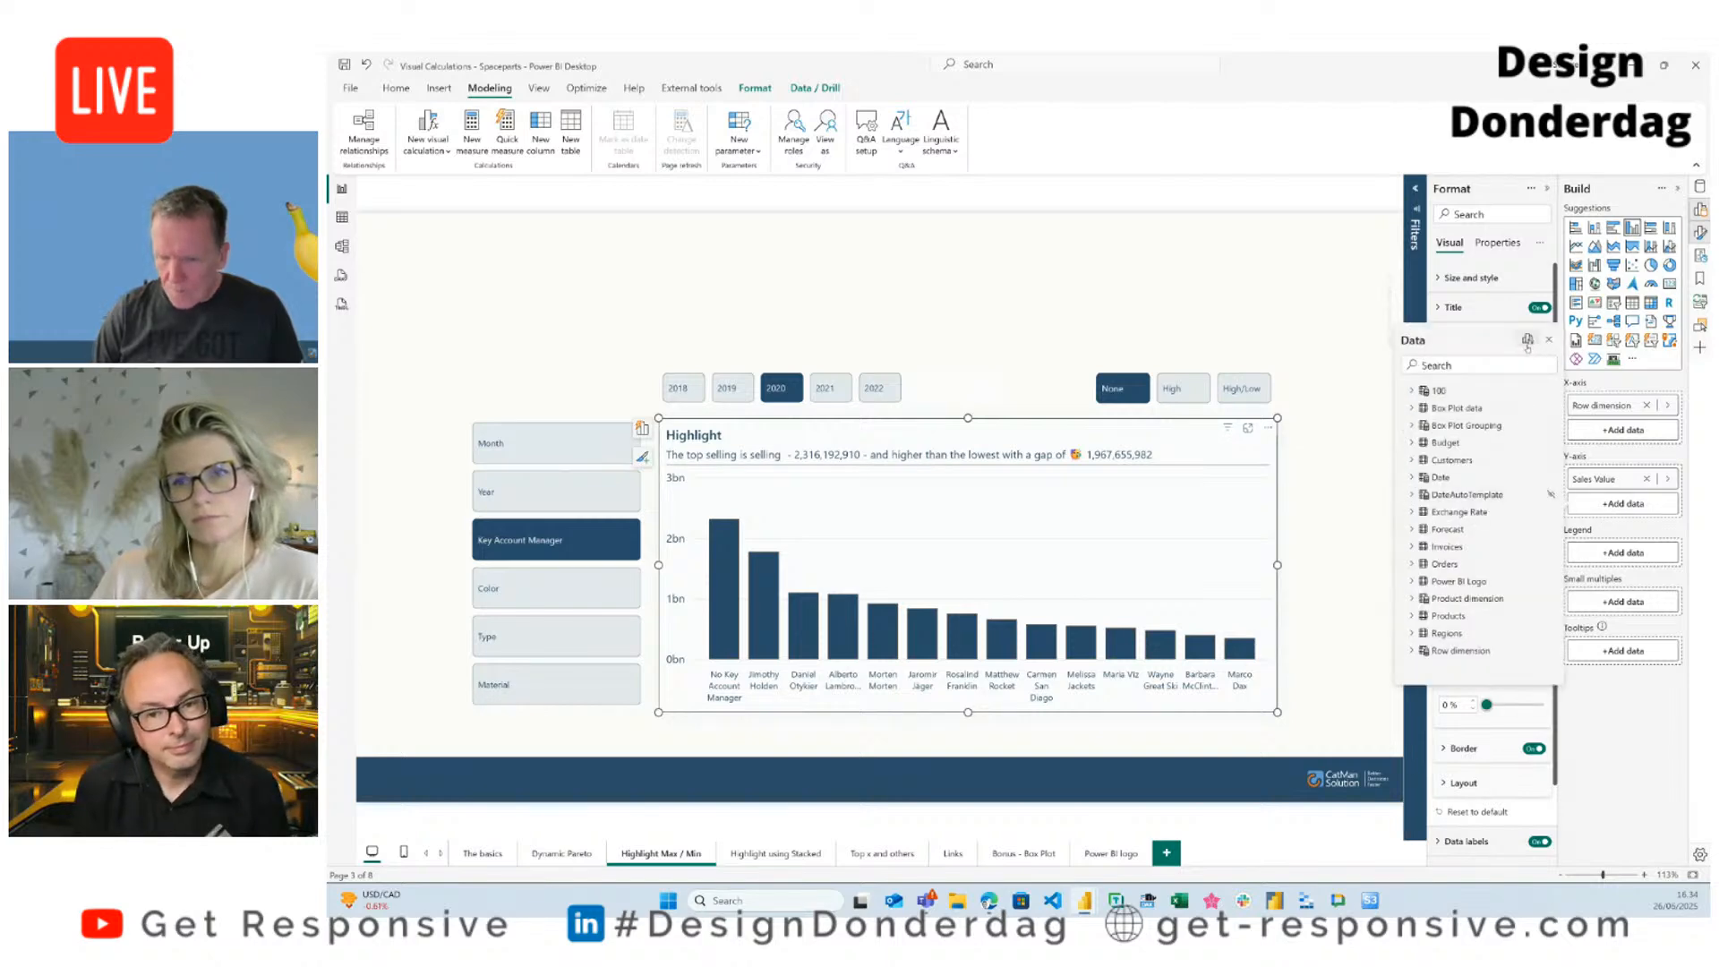
click(1527, 340)
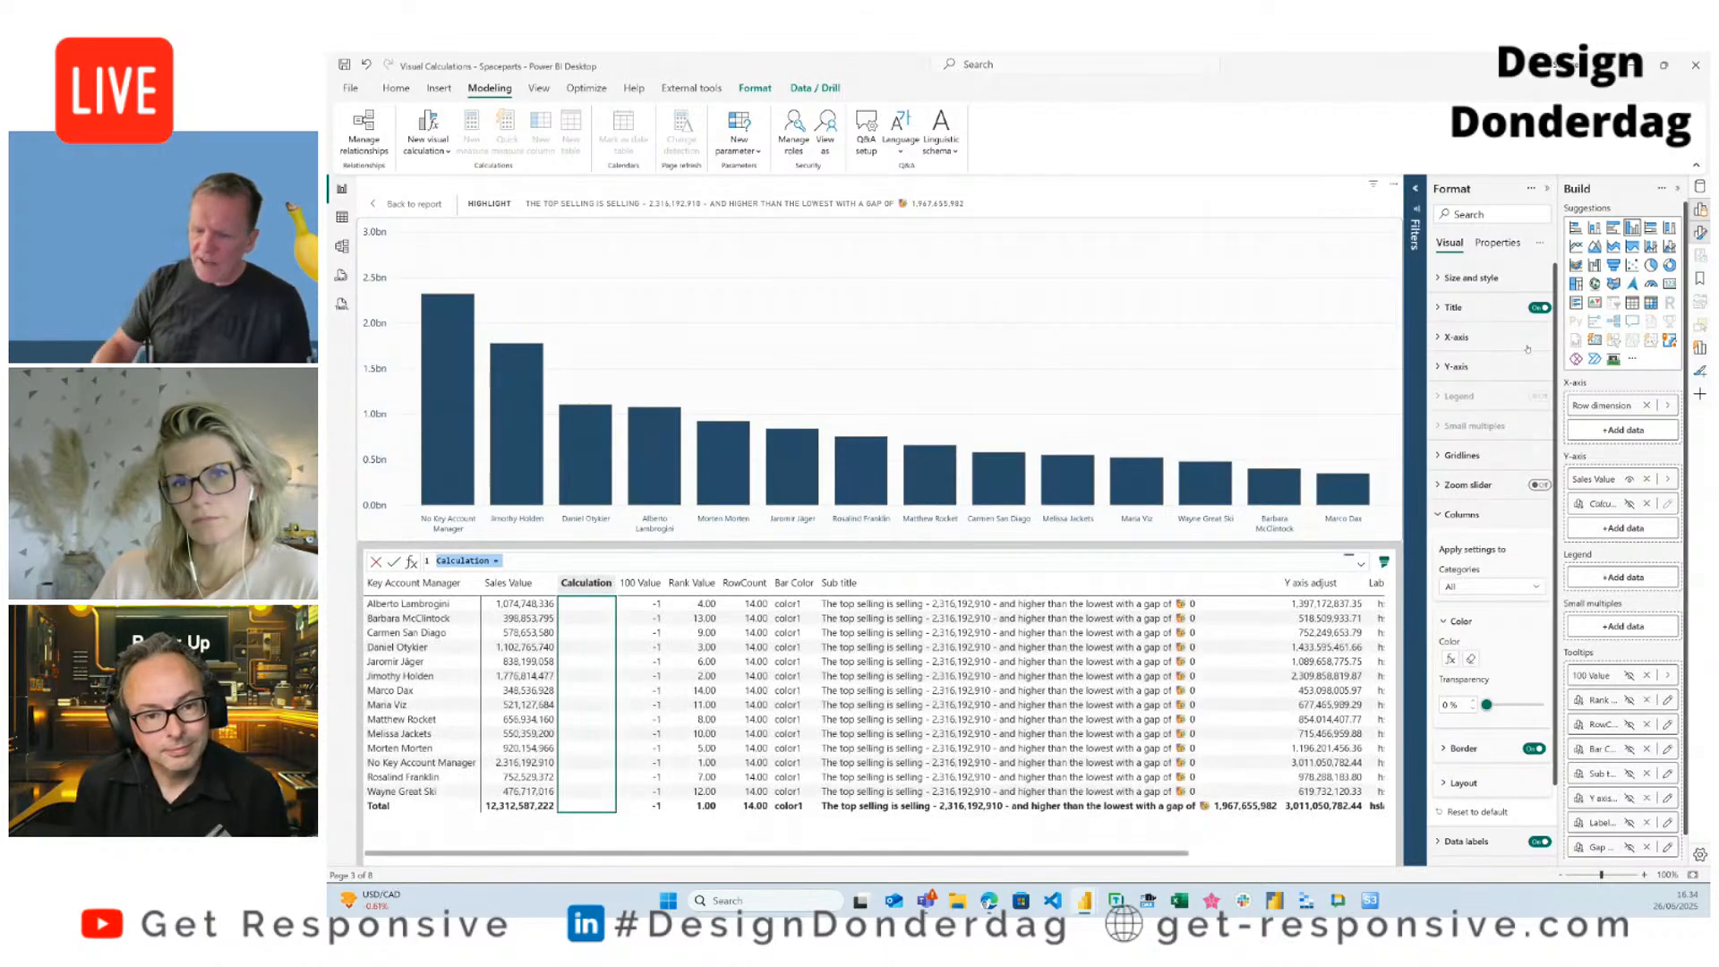
scroll(1646, 747, down, 1)
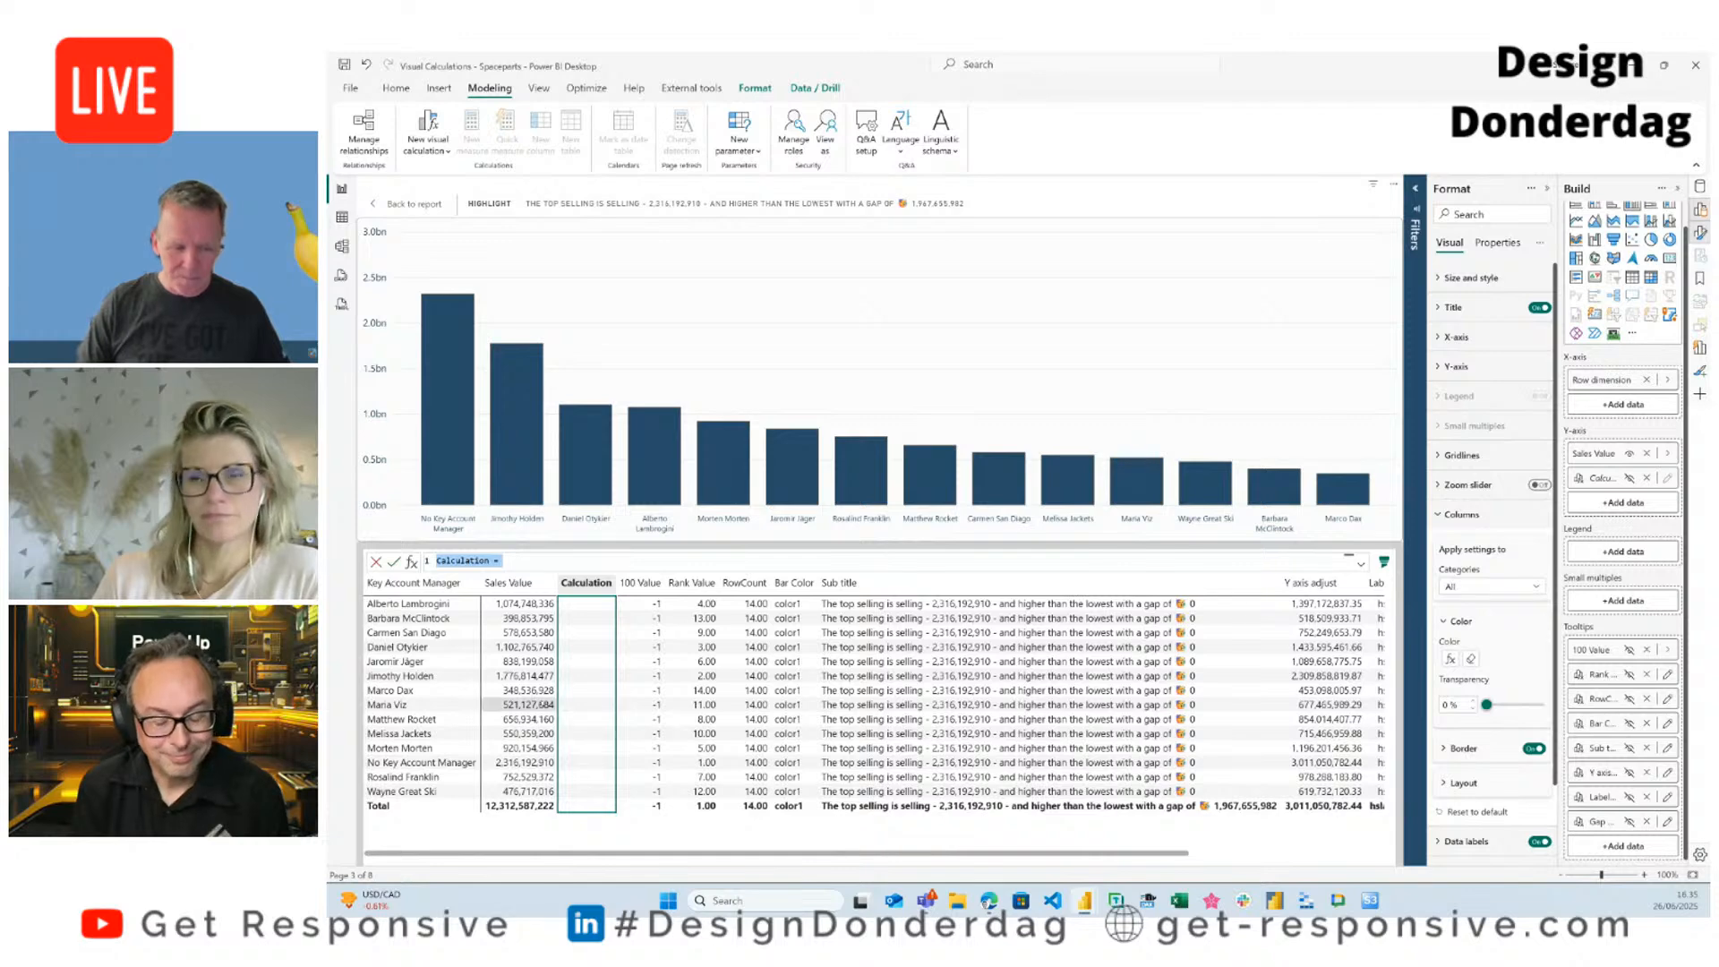
click(377, 563)
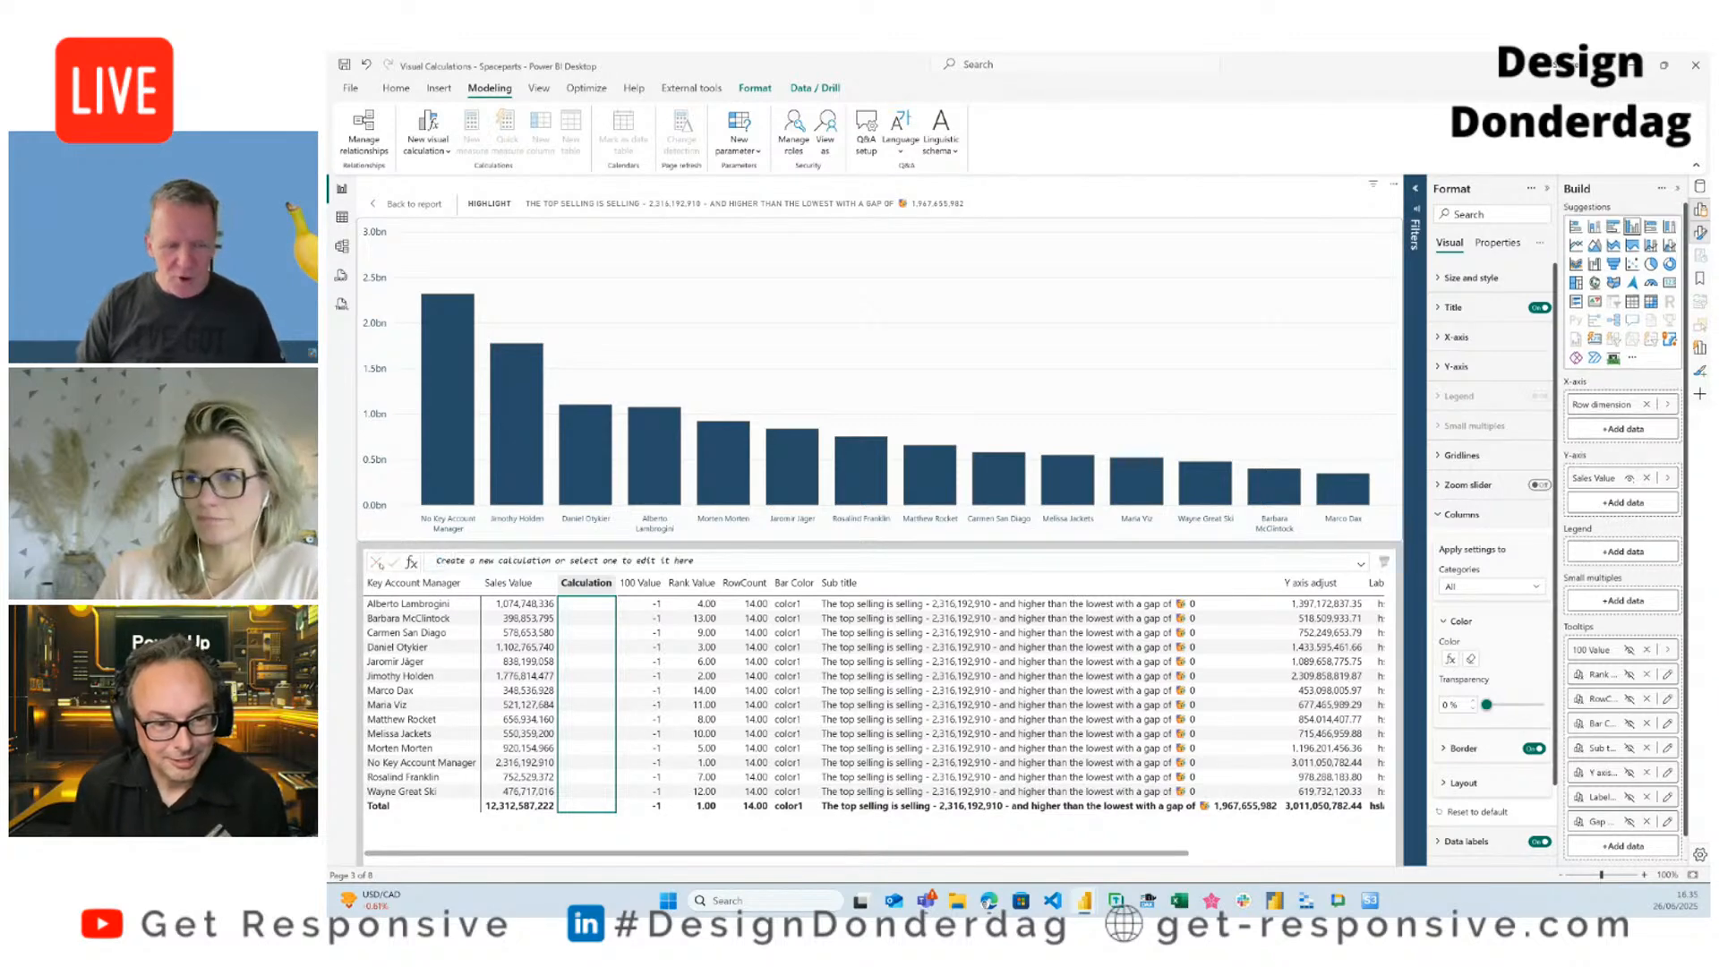
click(410, 206)
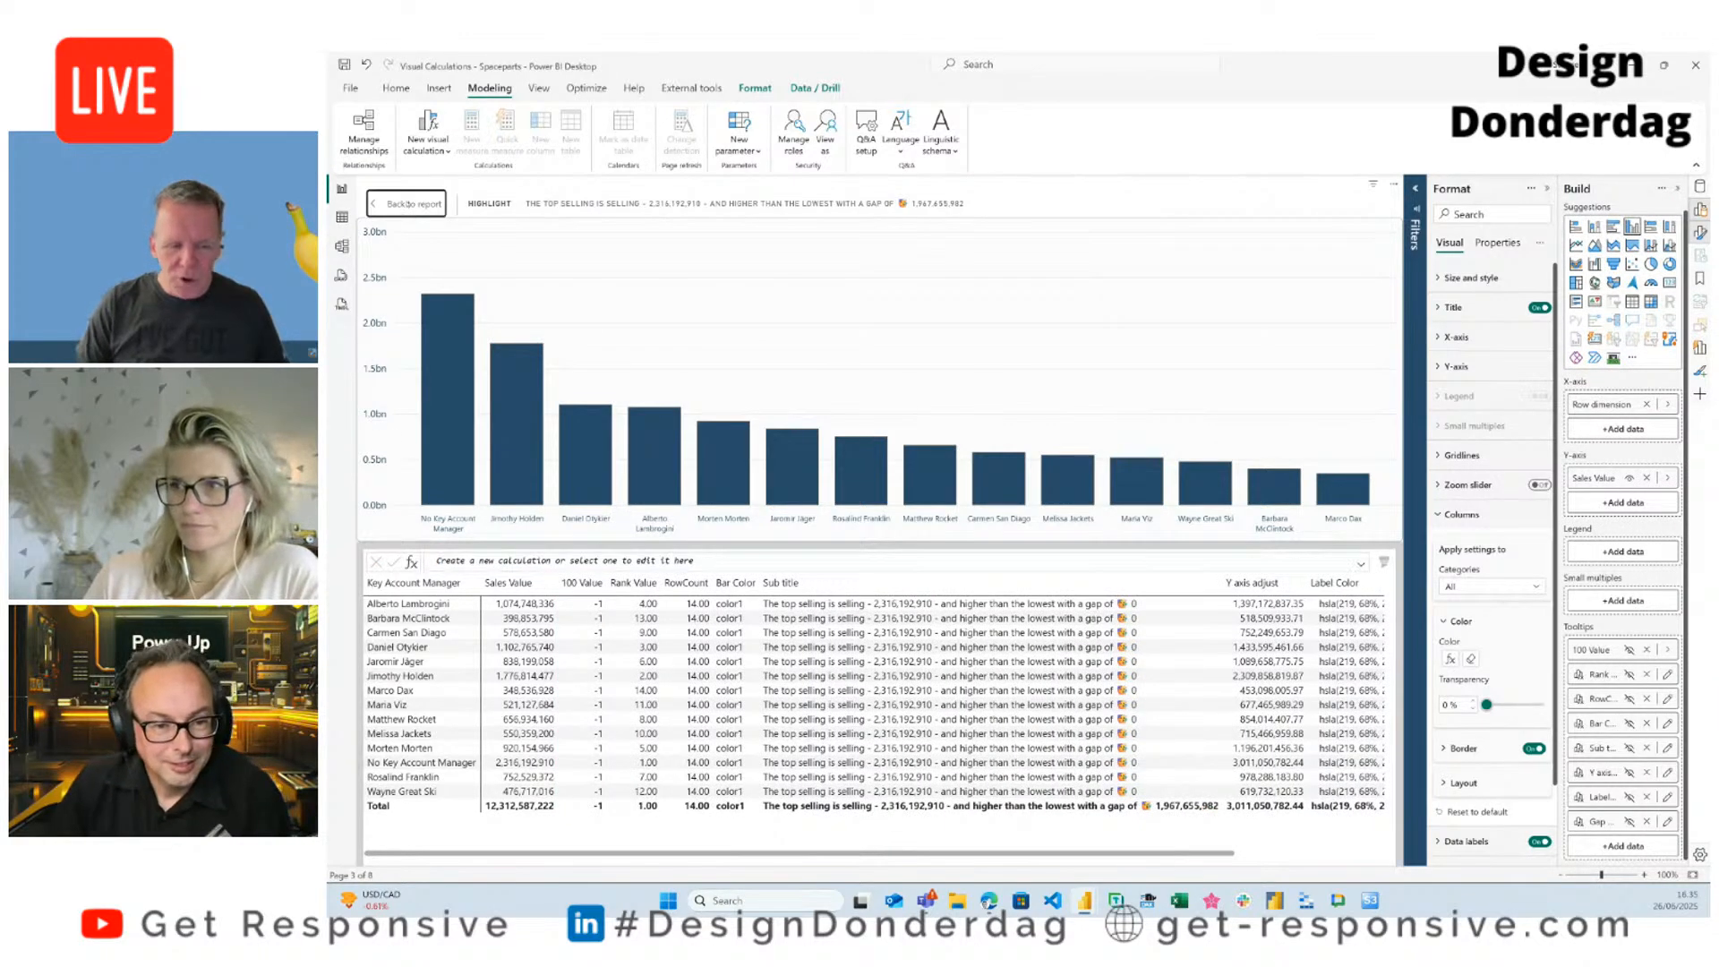
Step: Switch the Highlight chart to Month and show the filters applied to the None, High and High/Low slicer
click(573, 451)
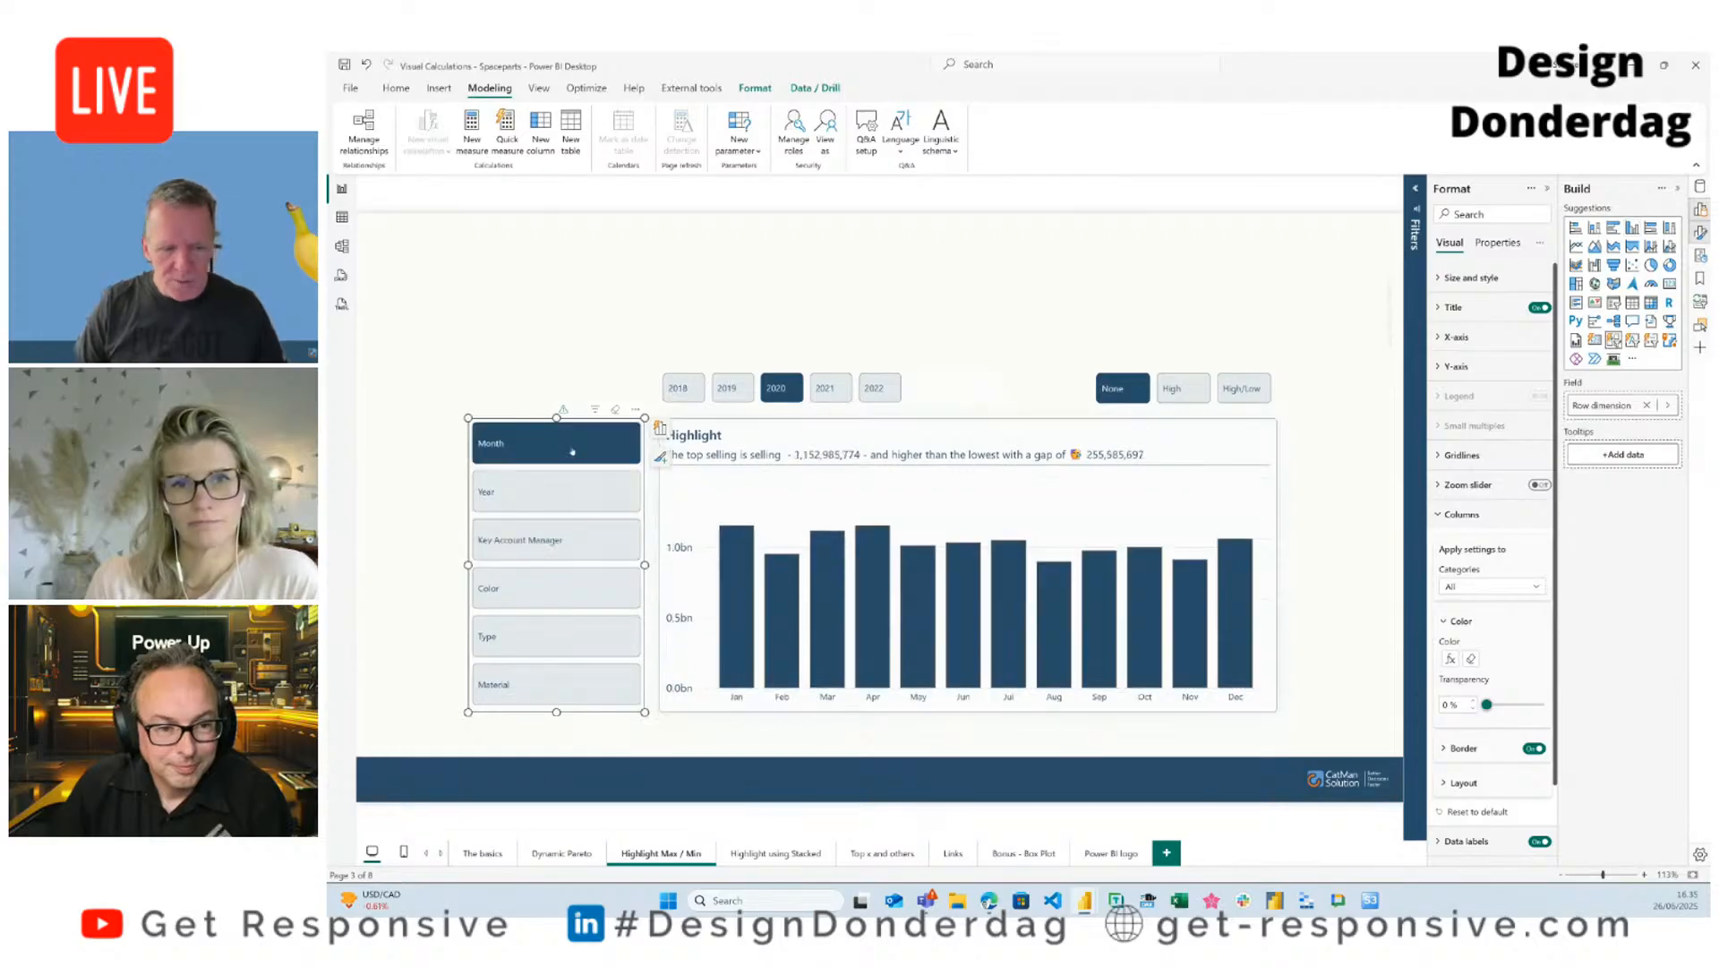
click(1164, 400)
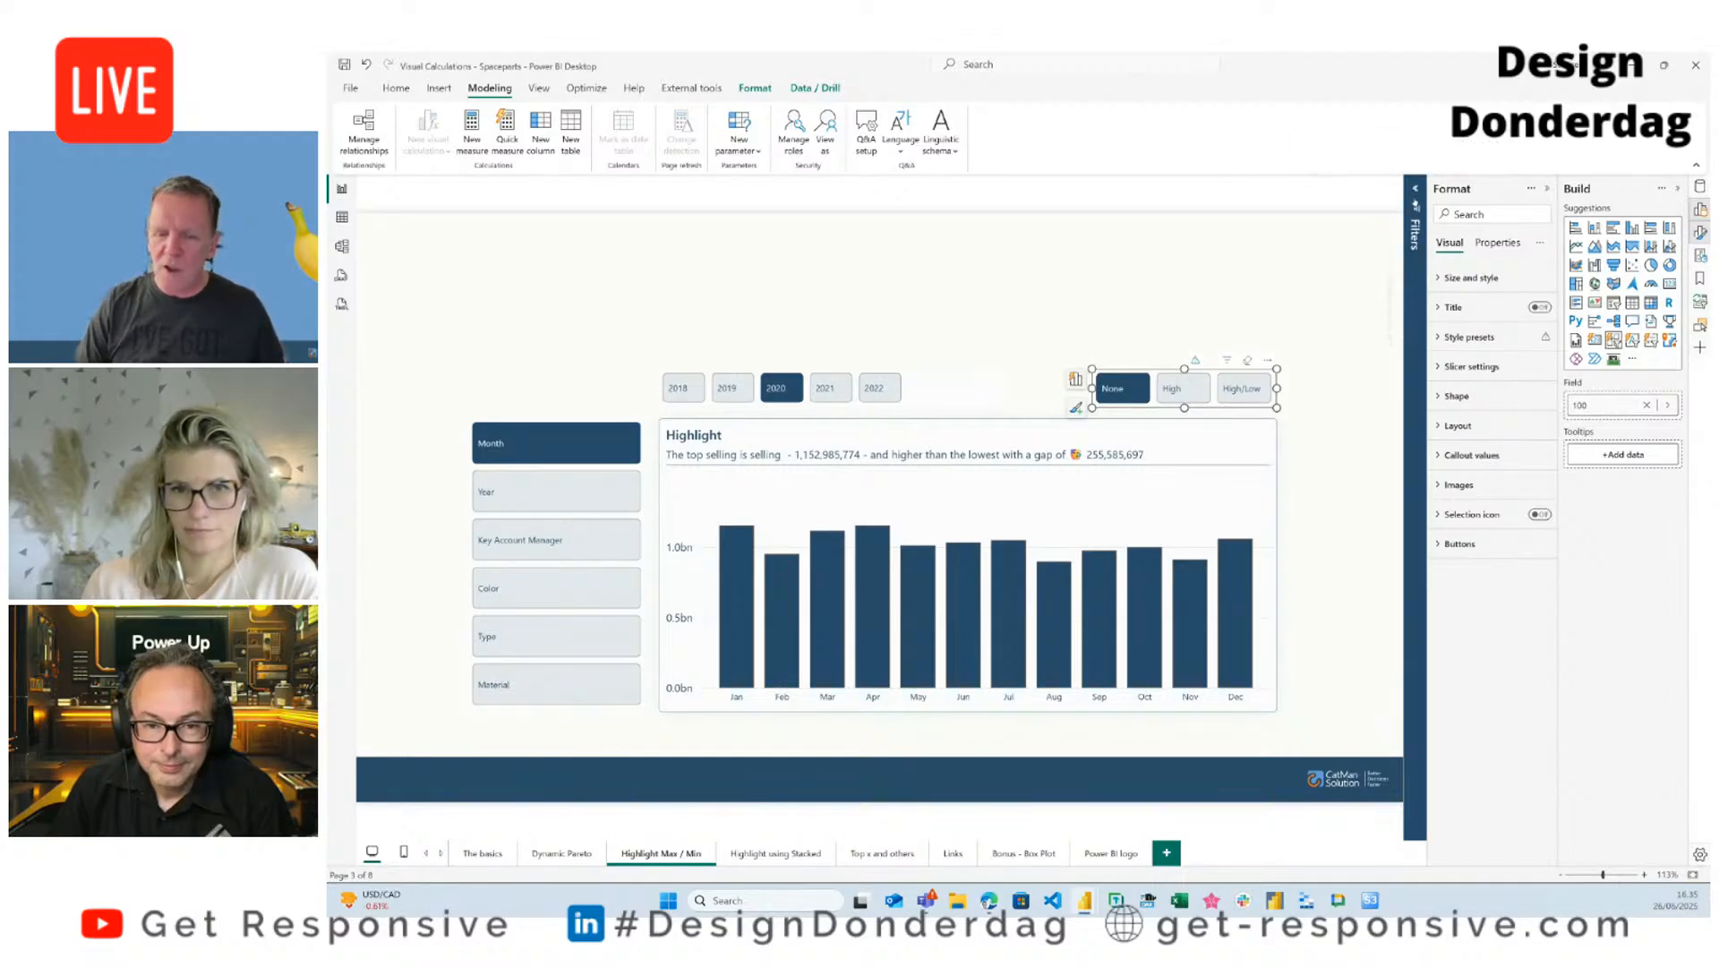
click(1415, 215)
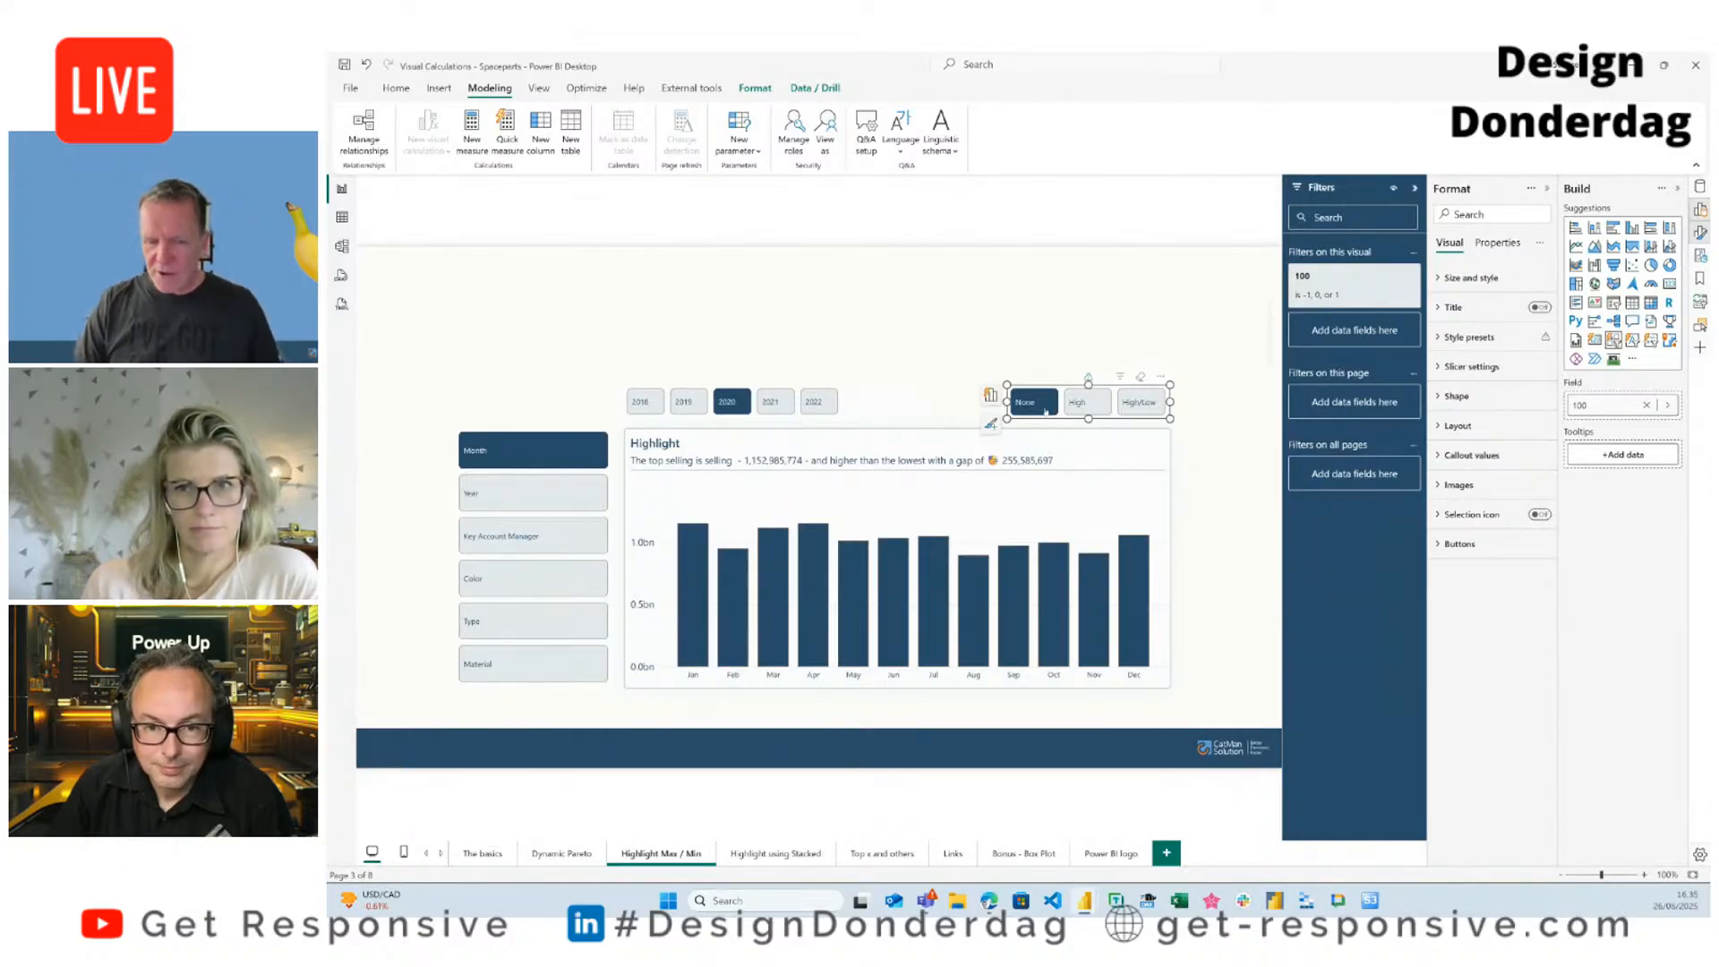
Step: Examine the custom format code in the highlight slicer's data format properties
click(1497, 243)
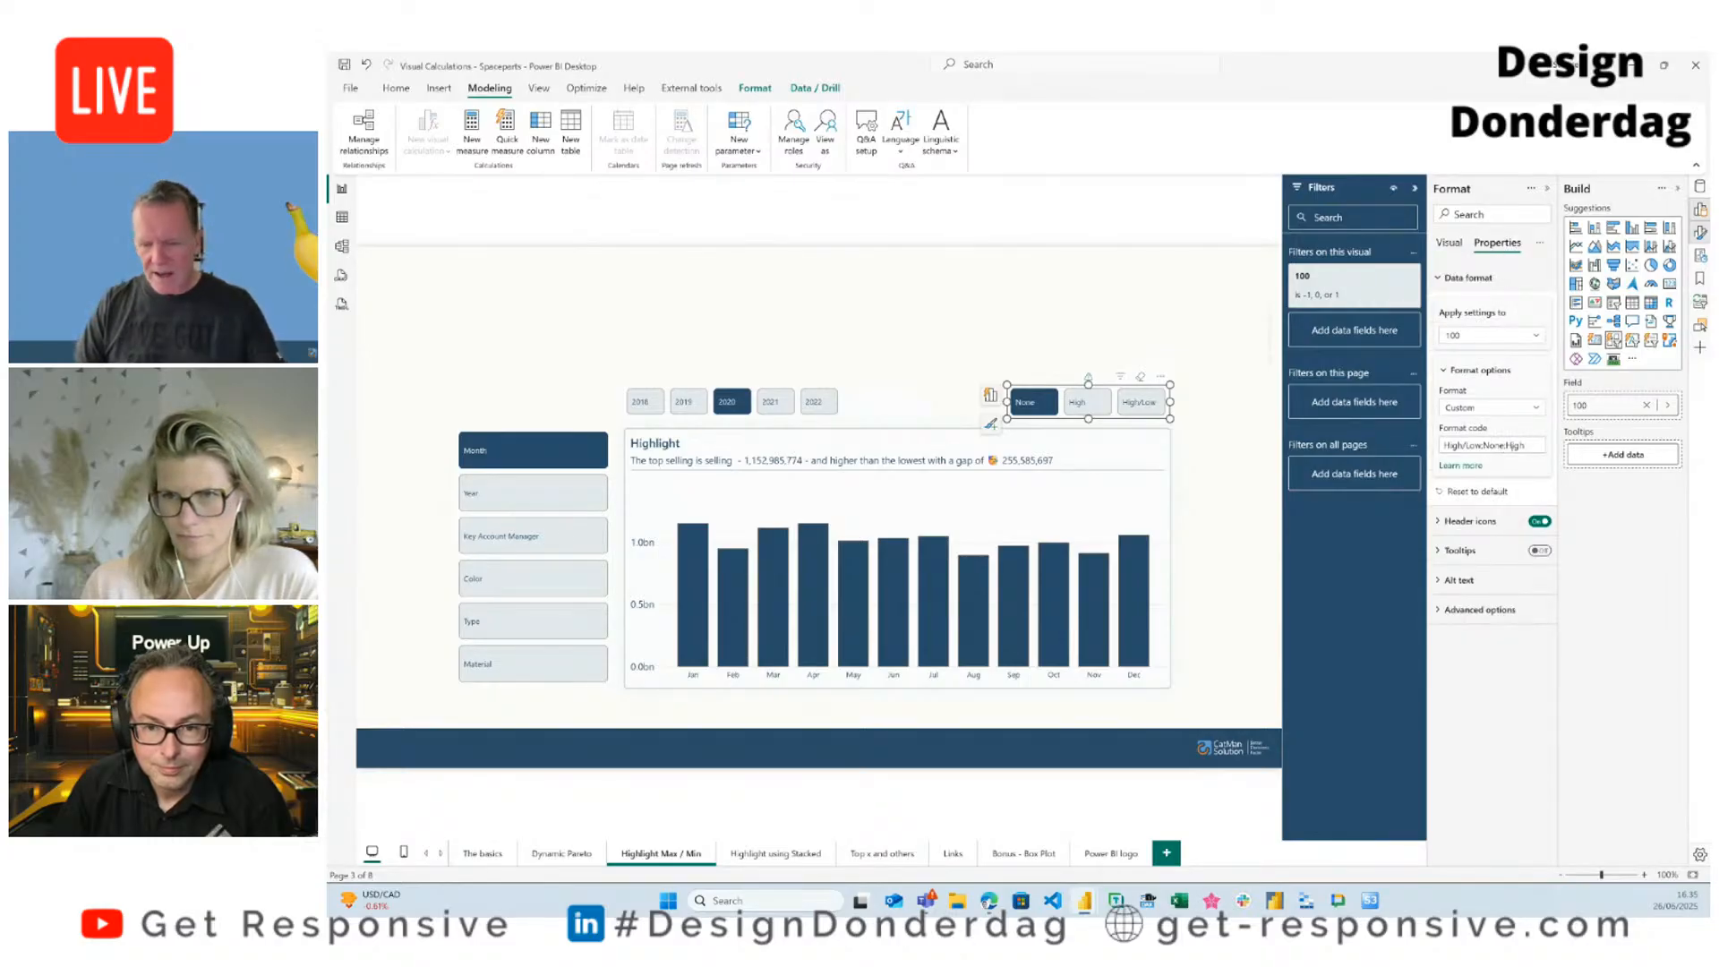
drag(1529, 445, 1438, 445)
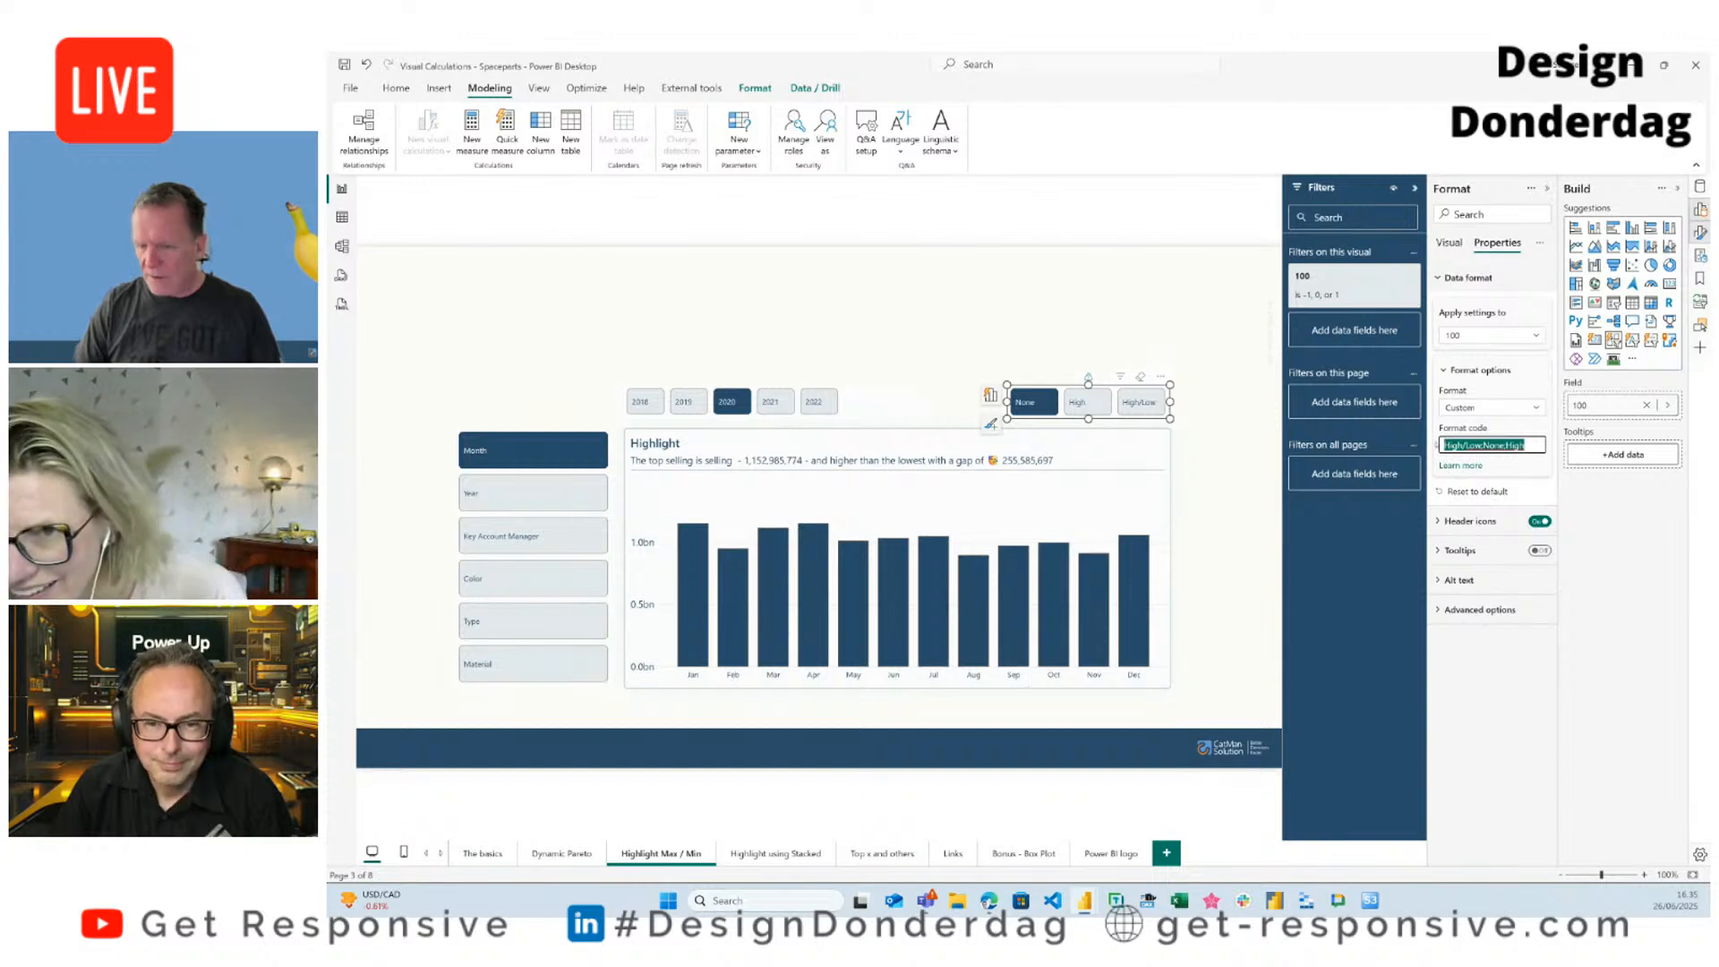
click(1532, 476)
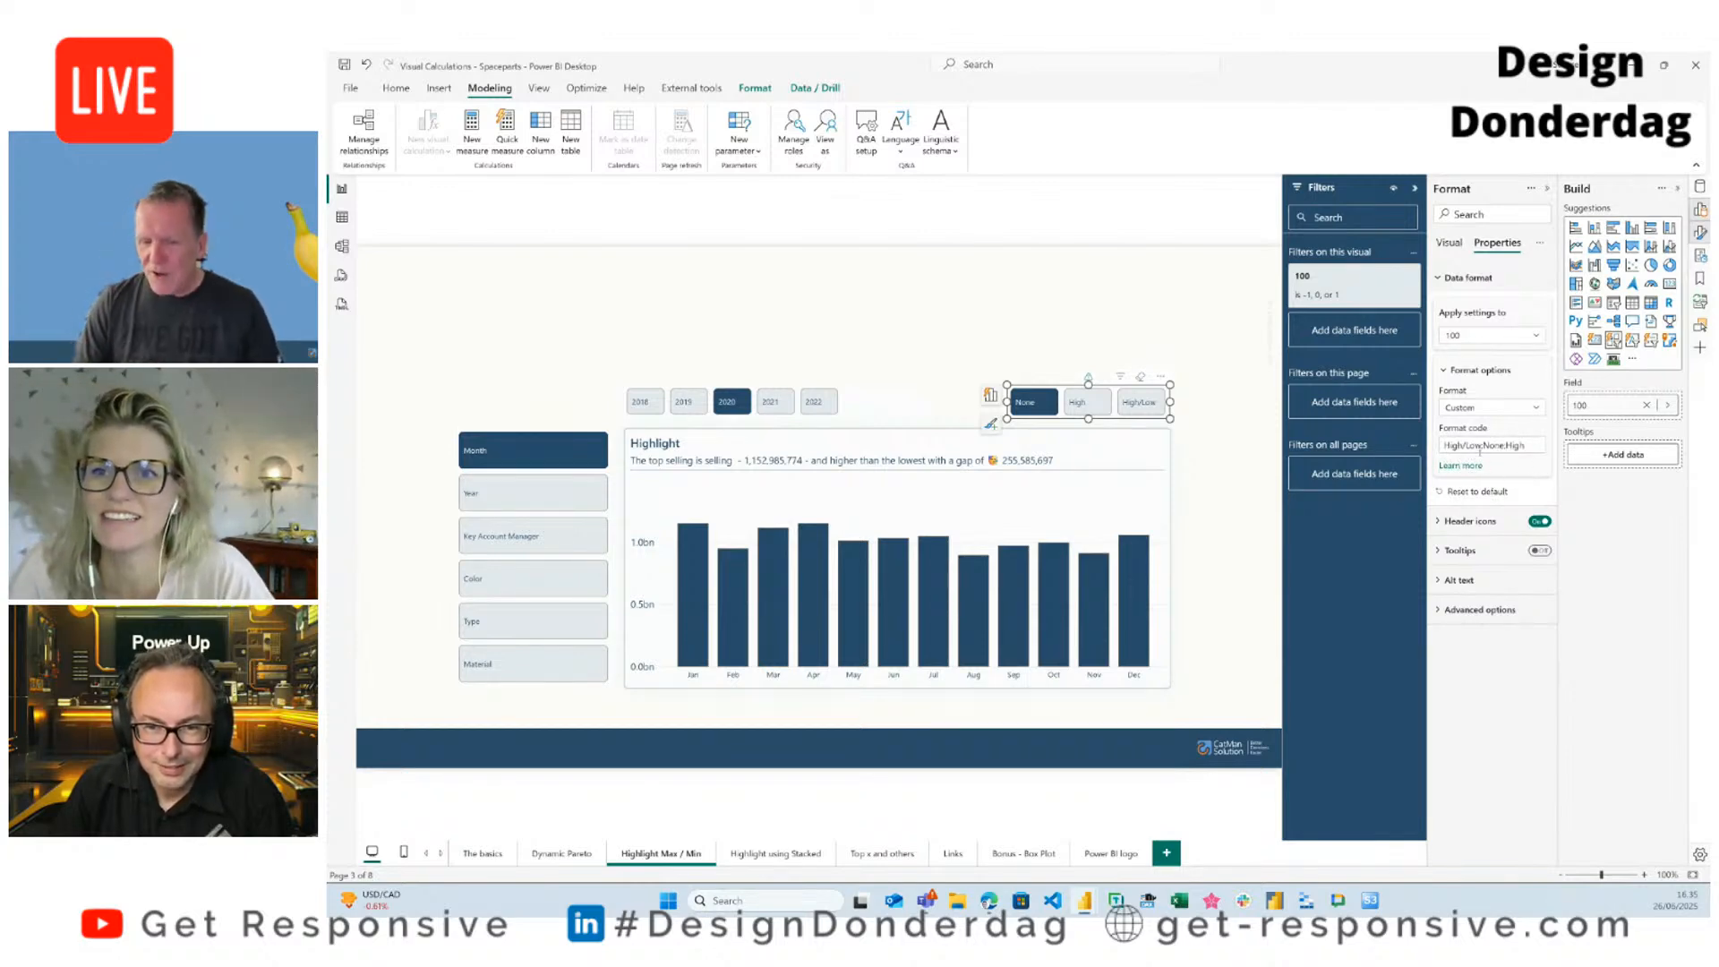
click(1466, 445)
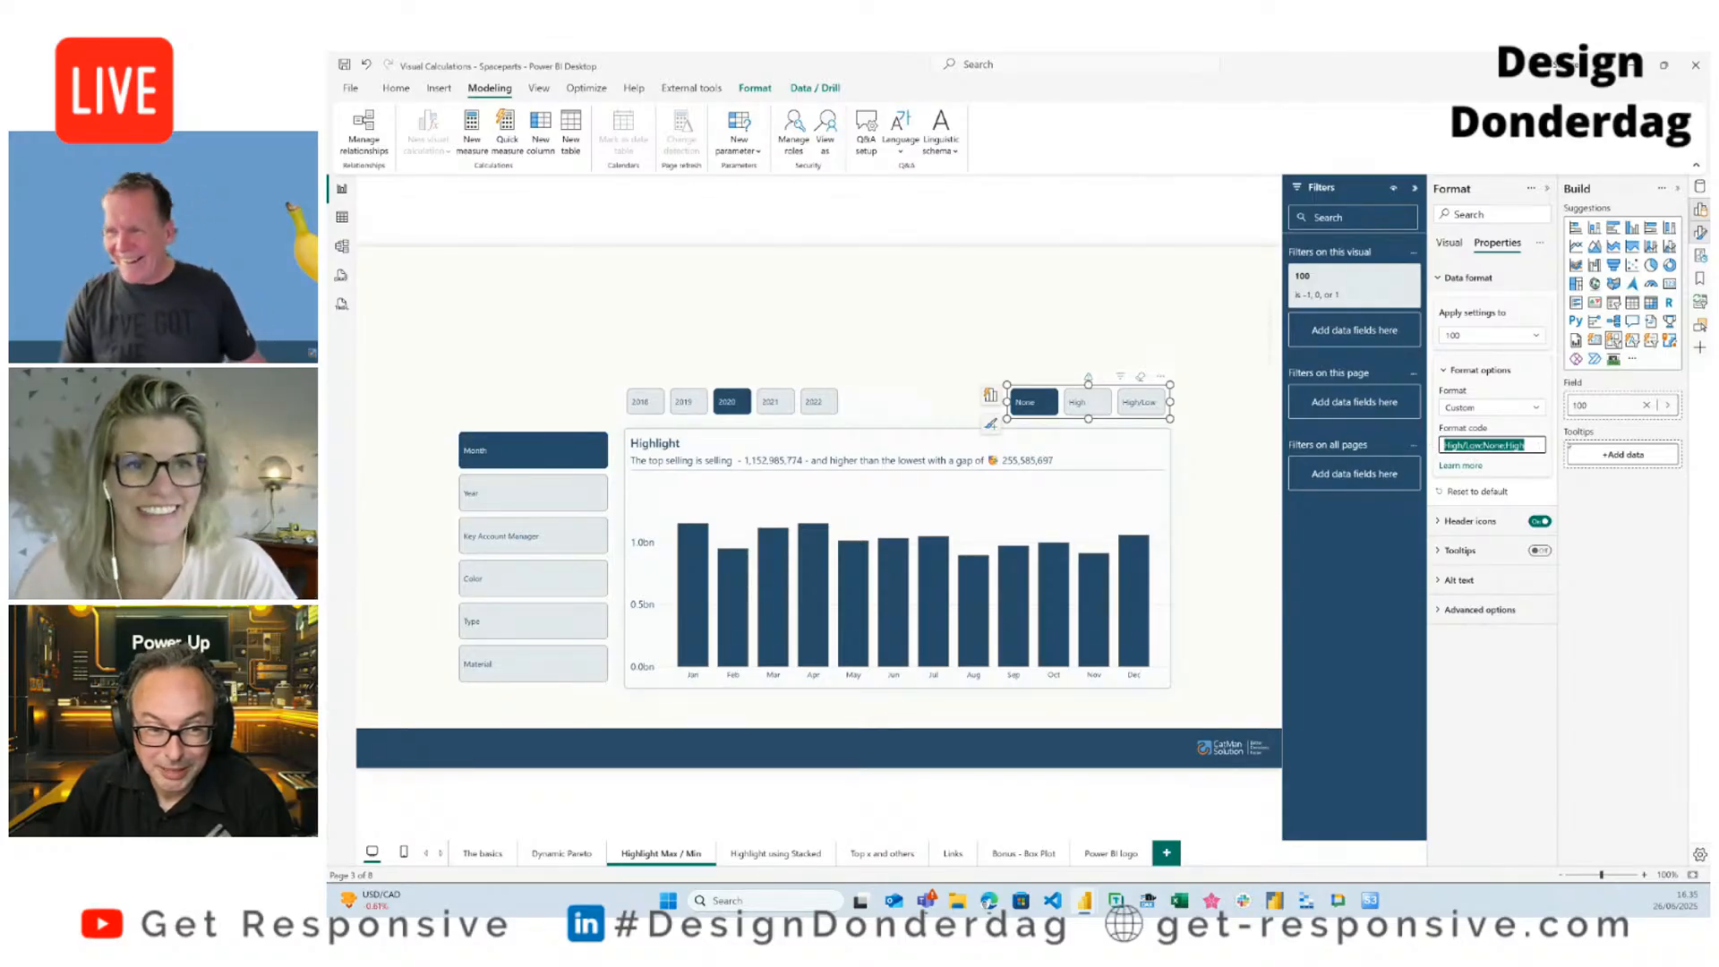
click(1541, 445)
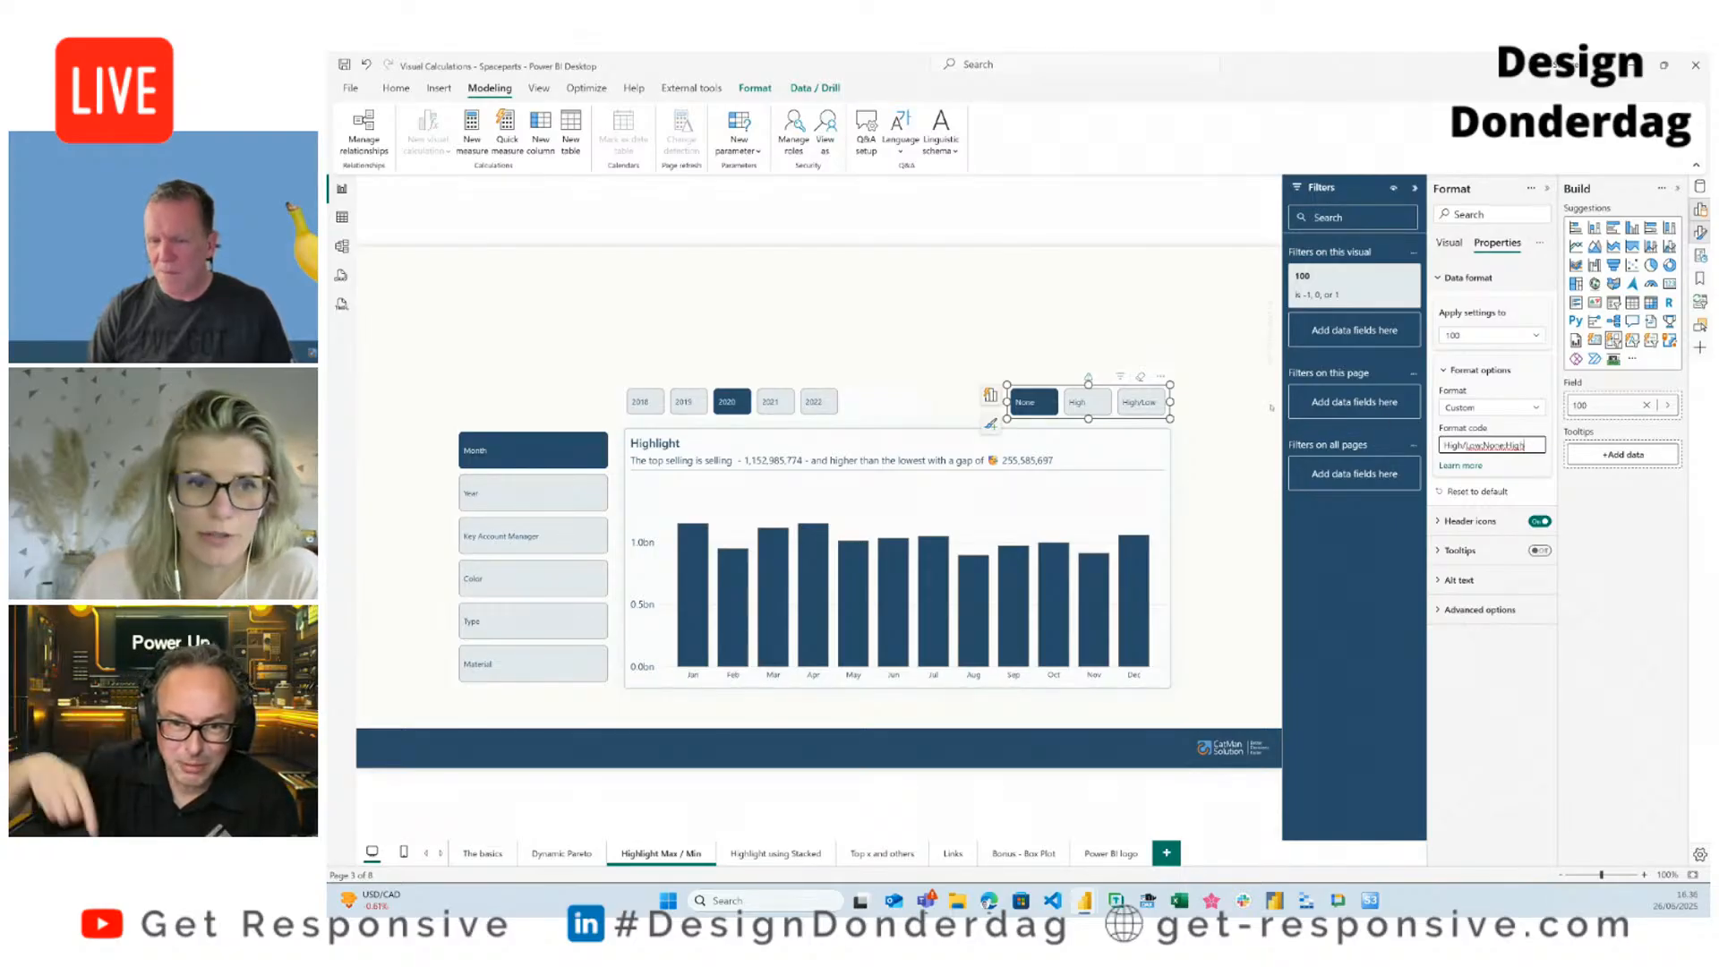
Step: Show the list of data tables and view the definition of the 100 table
click(1272, 408)
click(1700, 187)
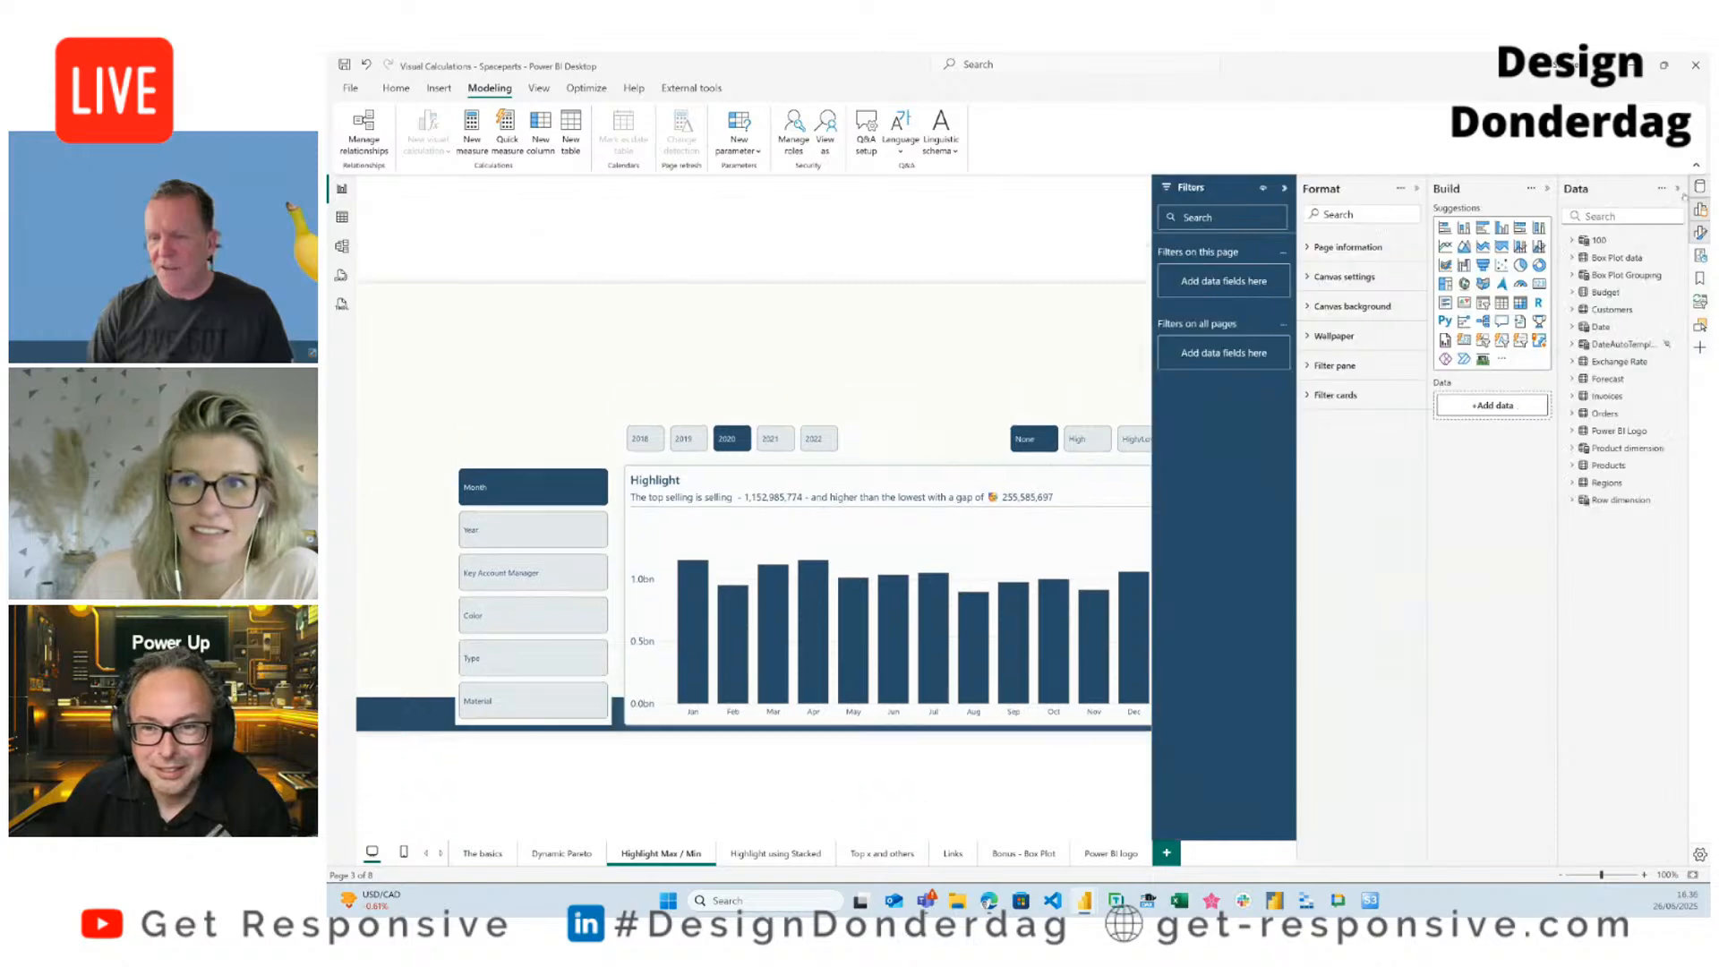
click(1599, 240)
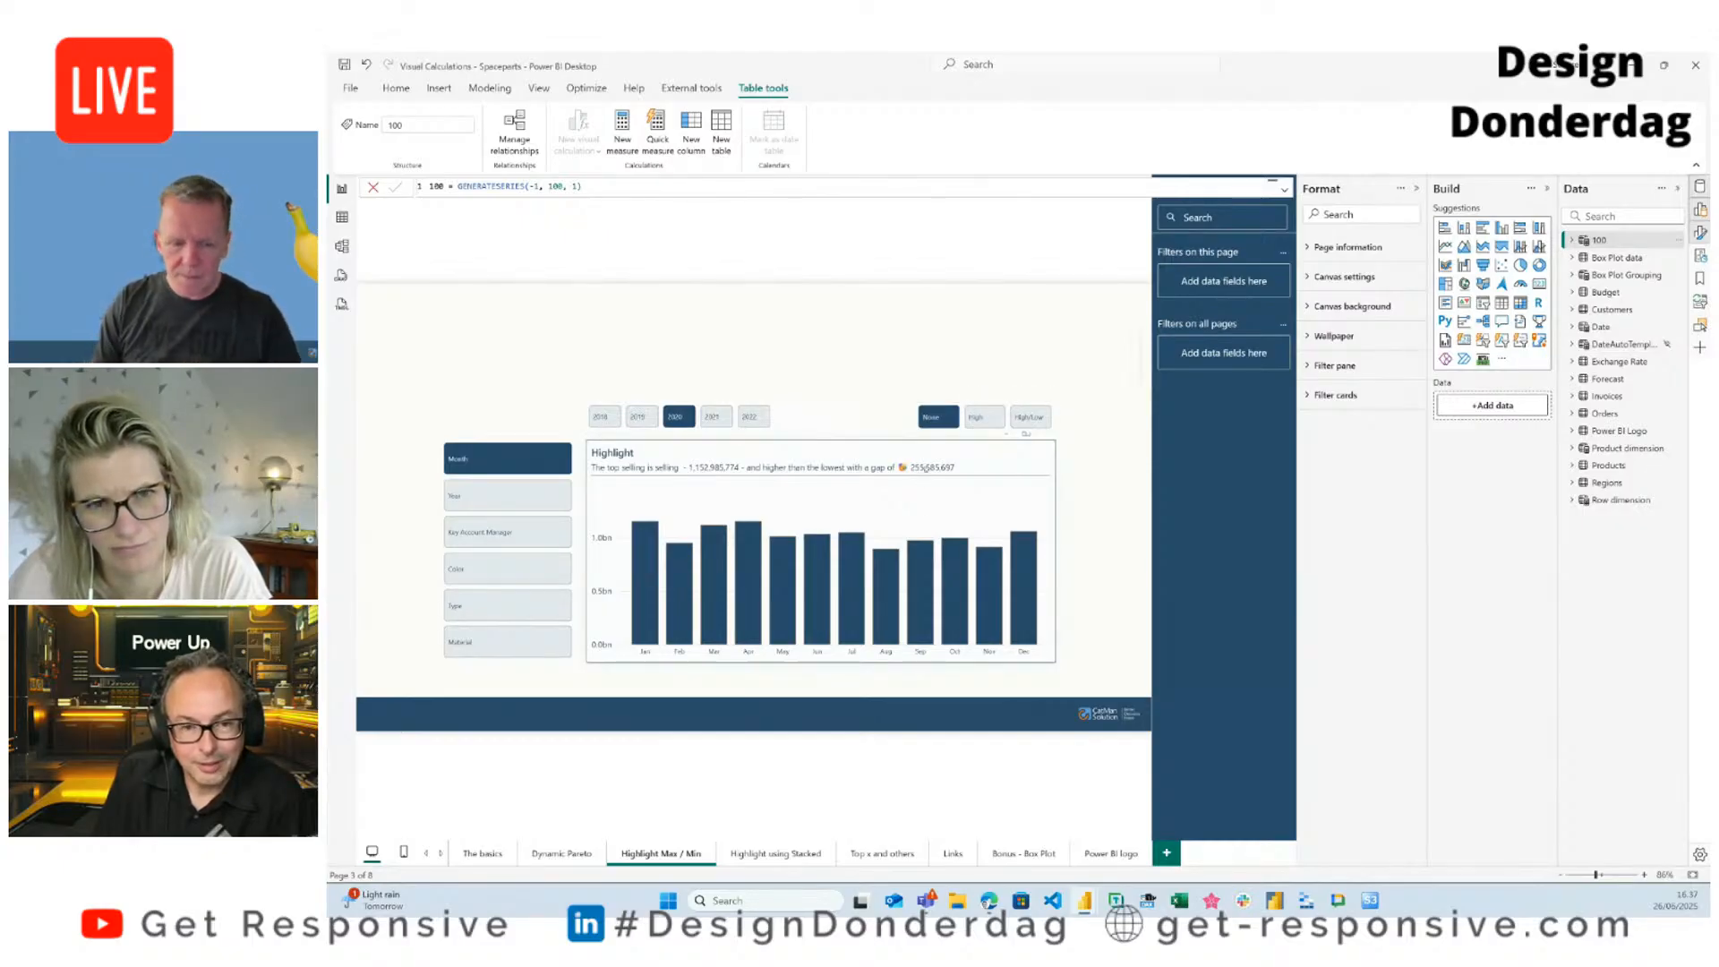
Step: Open the Highlight chart's calculation table through a new visual calculation in the tooltips and discard the empty calculation
click(930, 450)
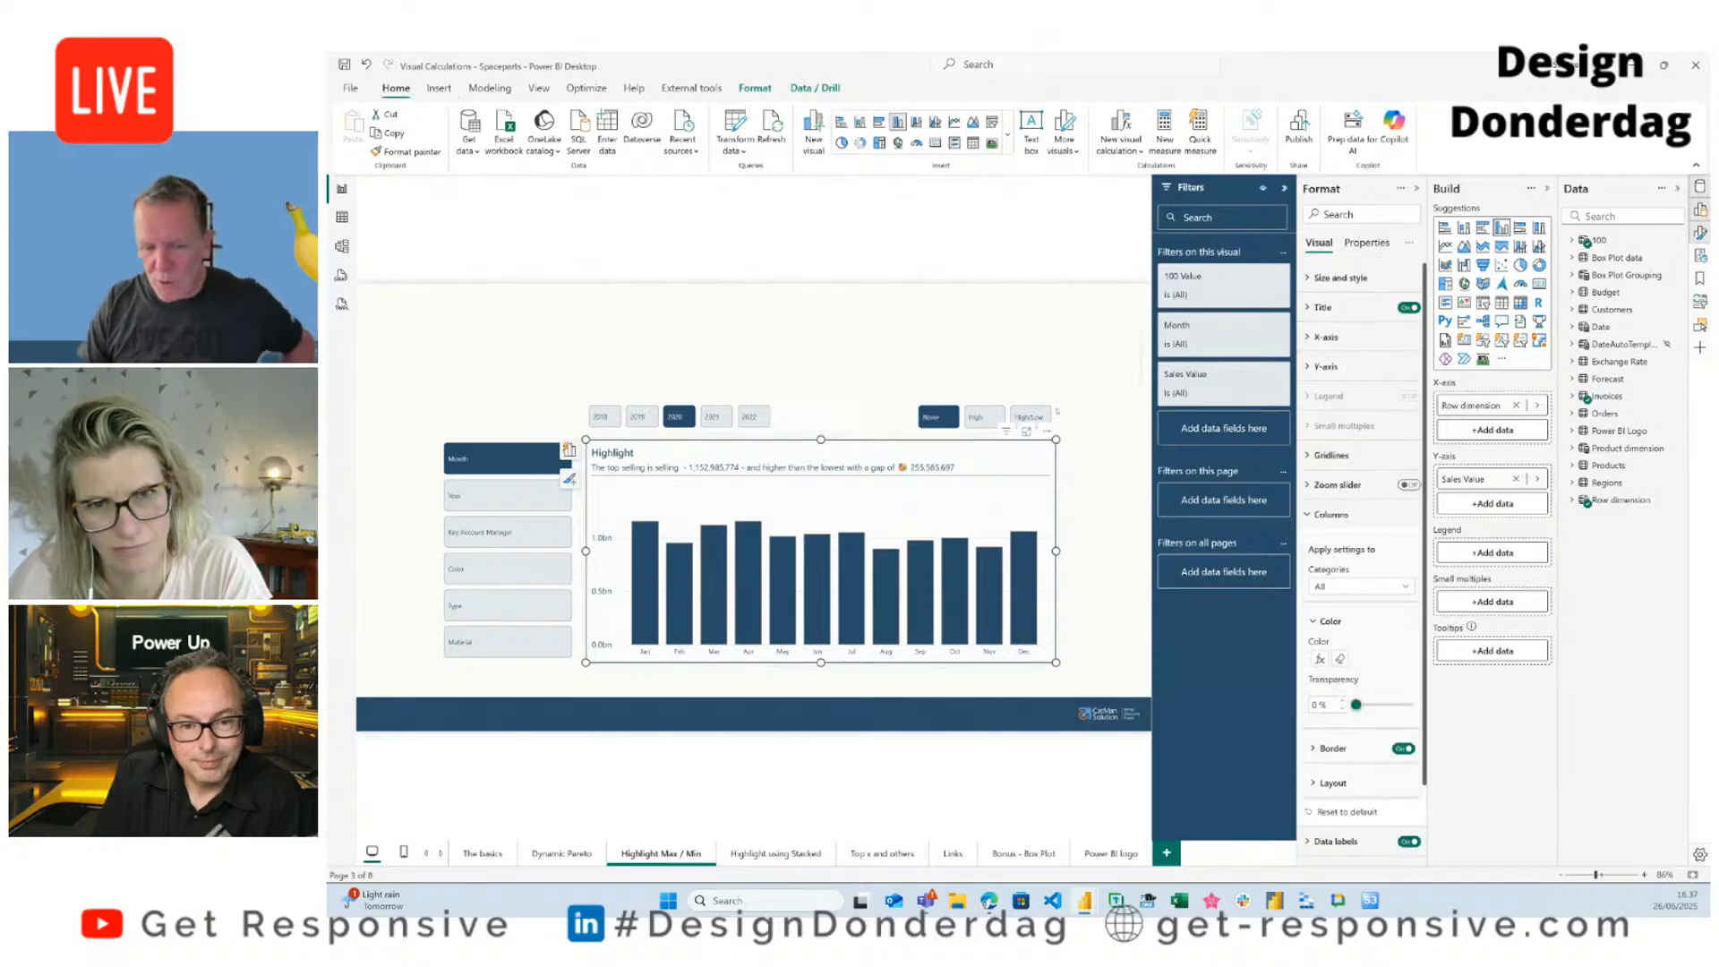
click(1508, 652)
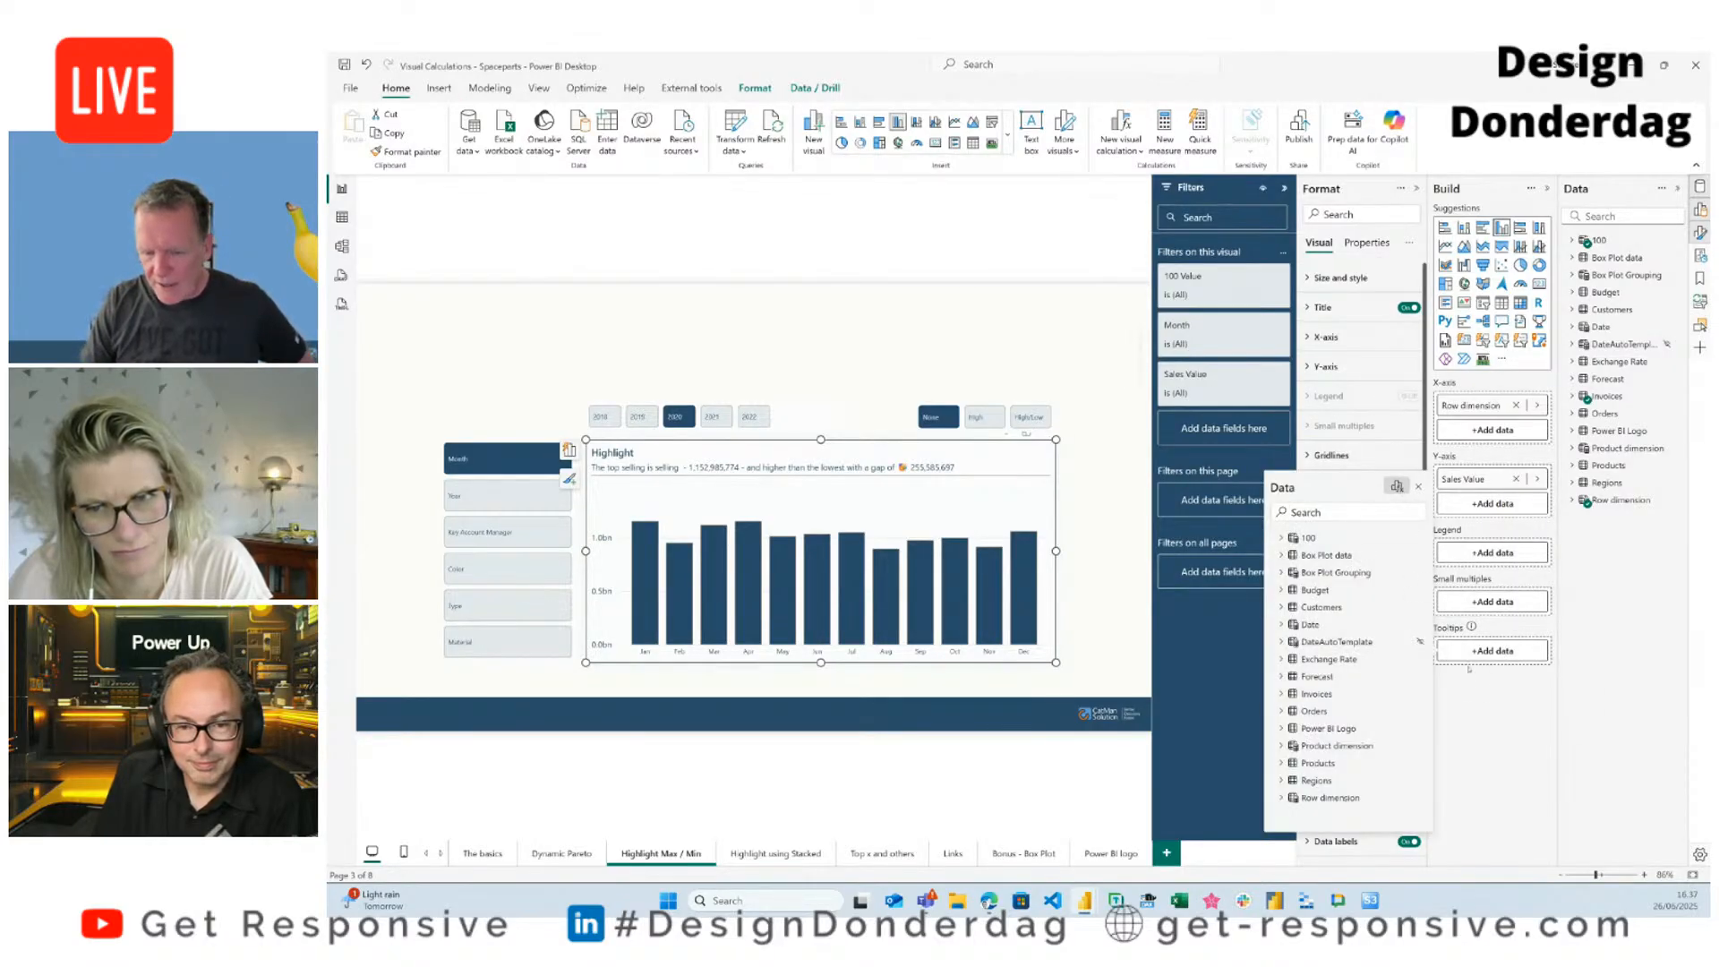
click(1397, 487)
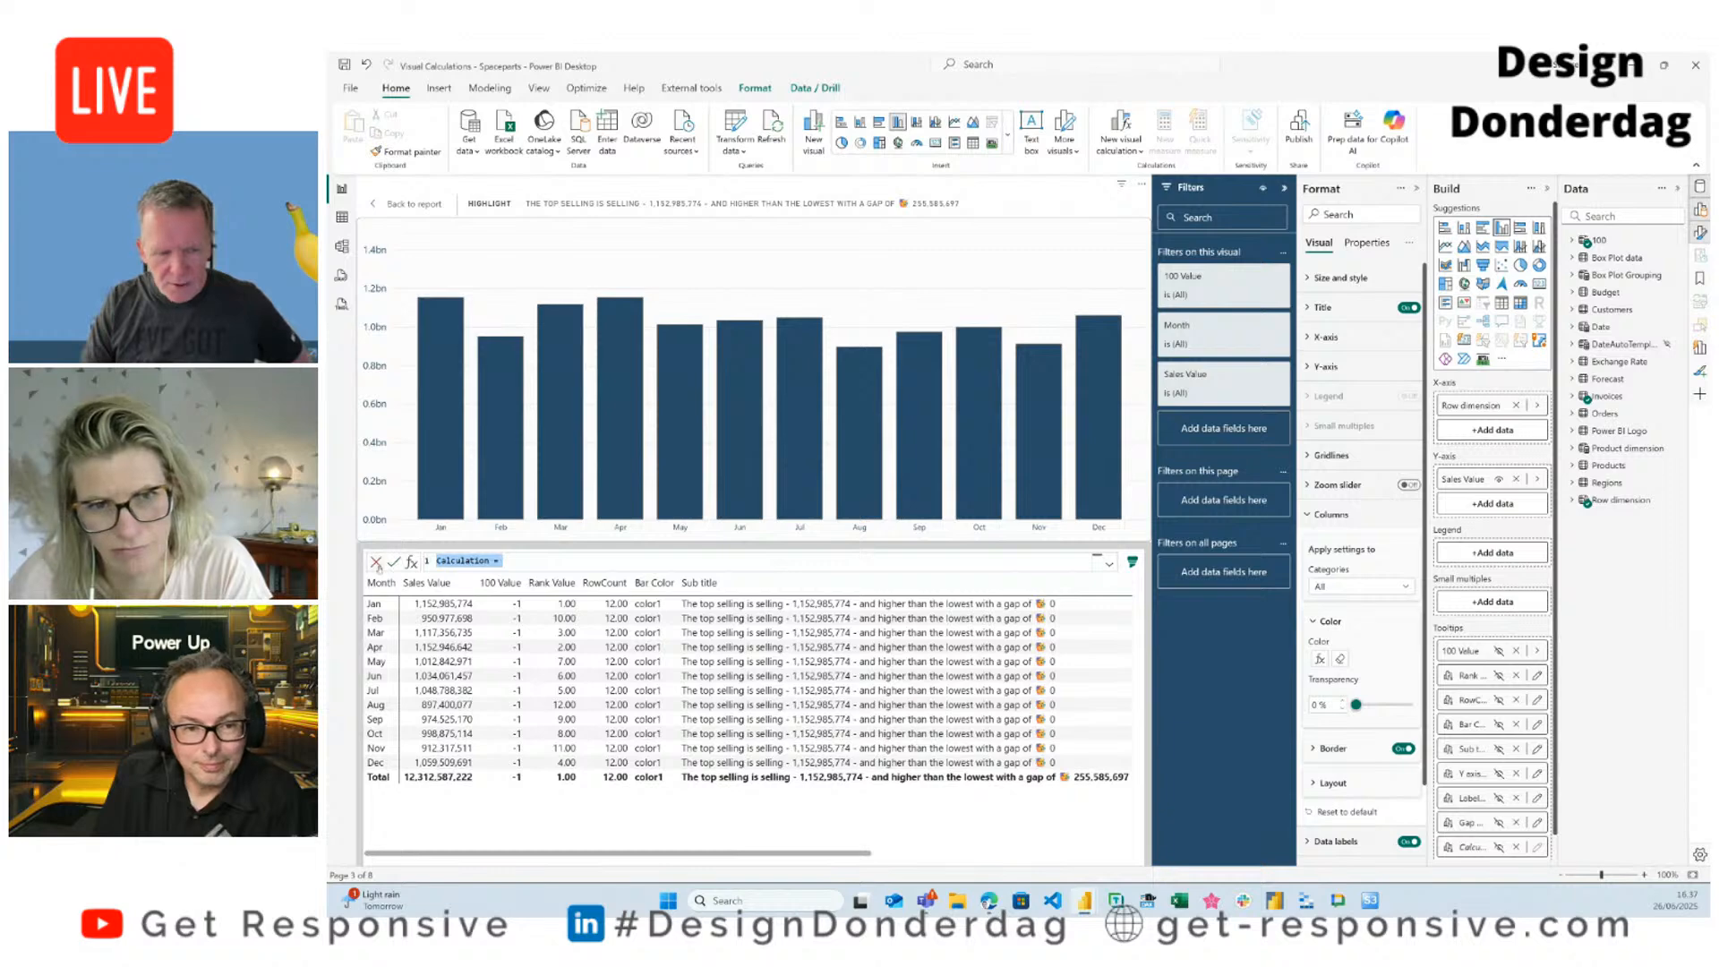
click(376, 563)
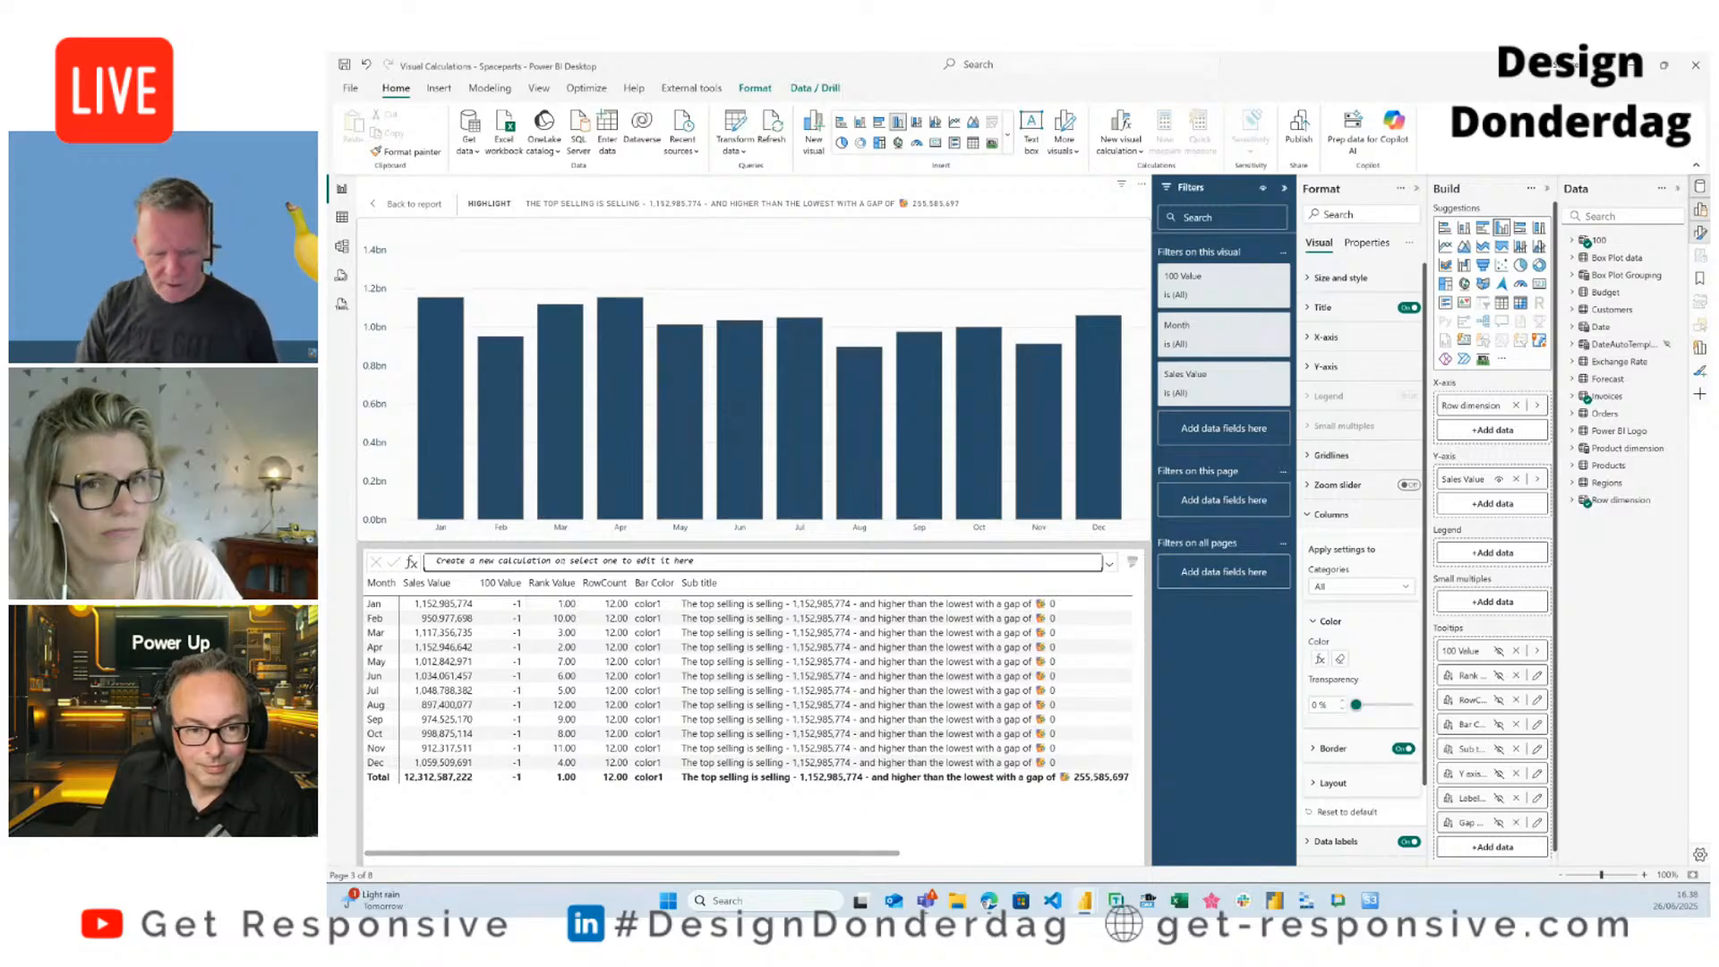
Step: Examine the Rank Value and RowCount formulas, including the COUNTROWS expression and the ROWS axis in RowCount
click(1537, 676)
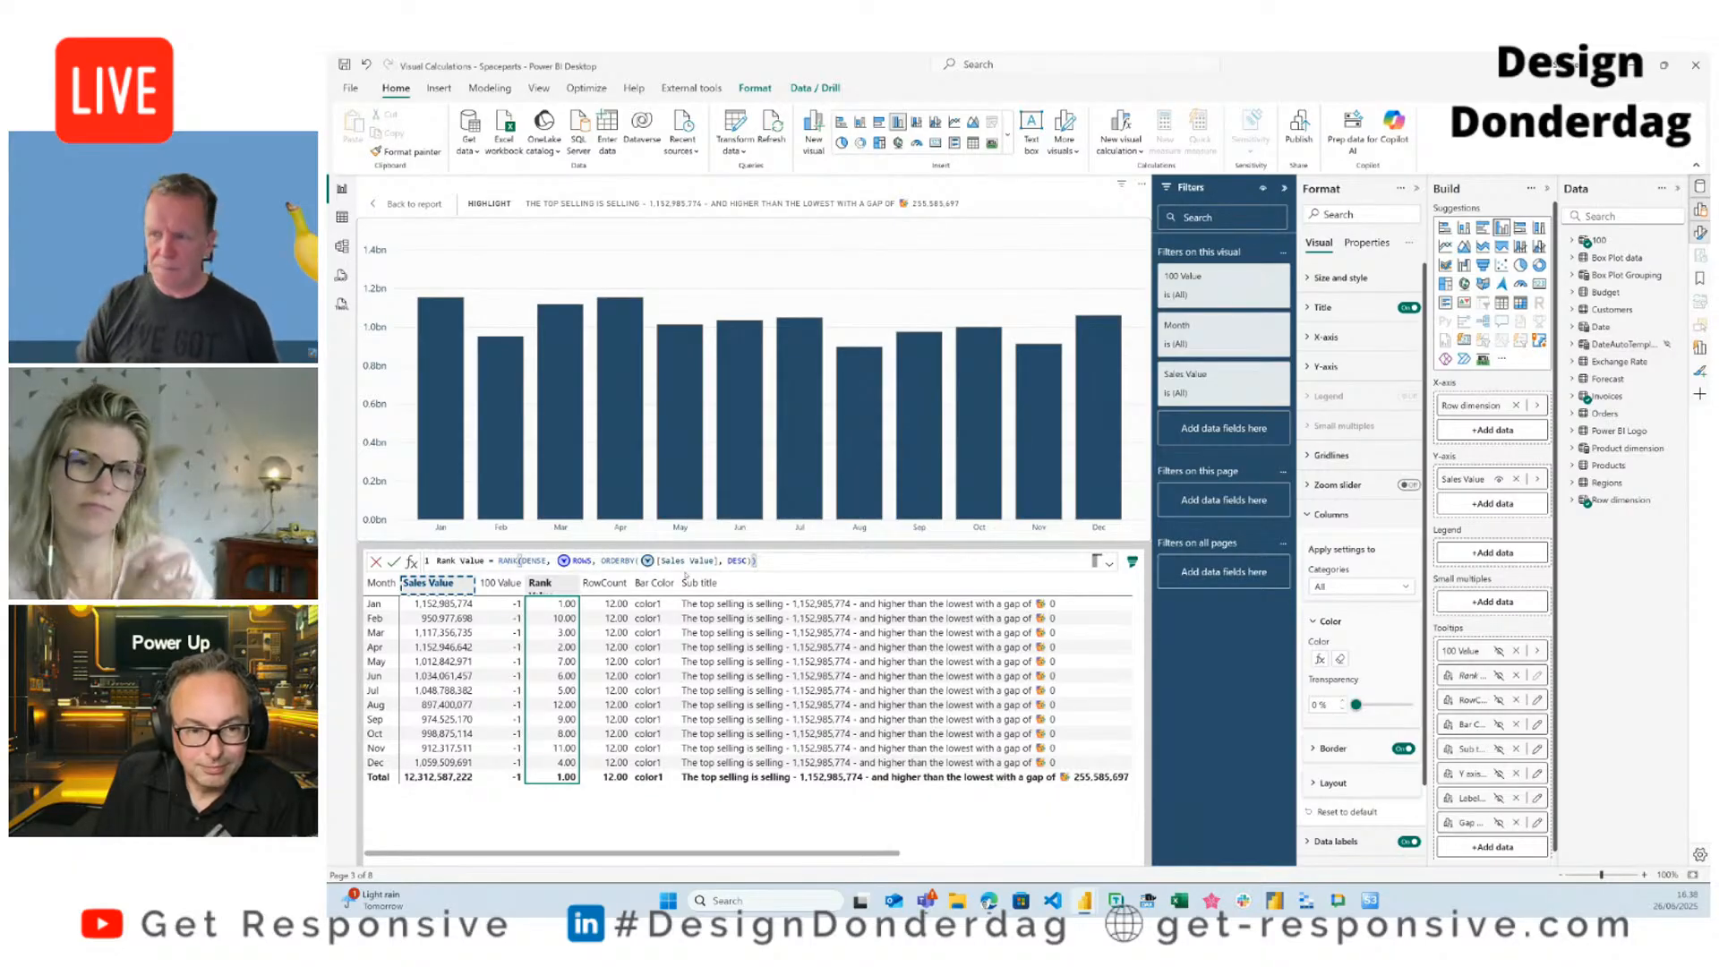
text())
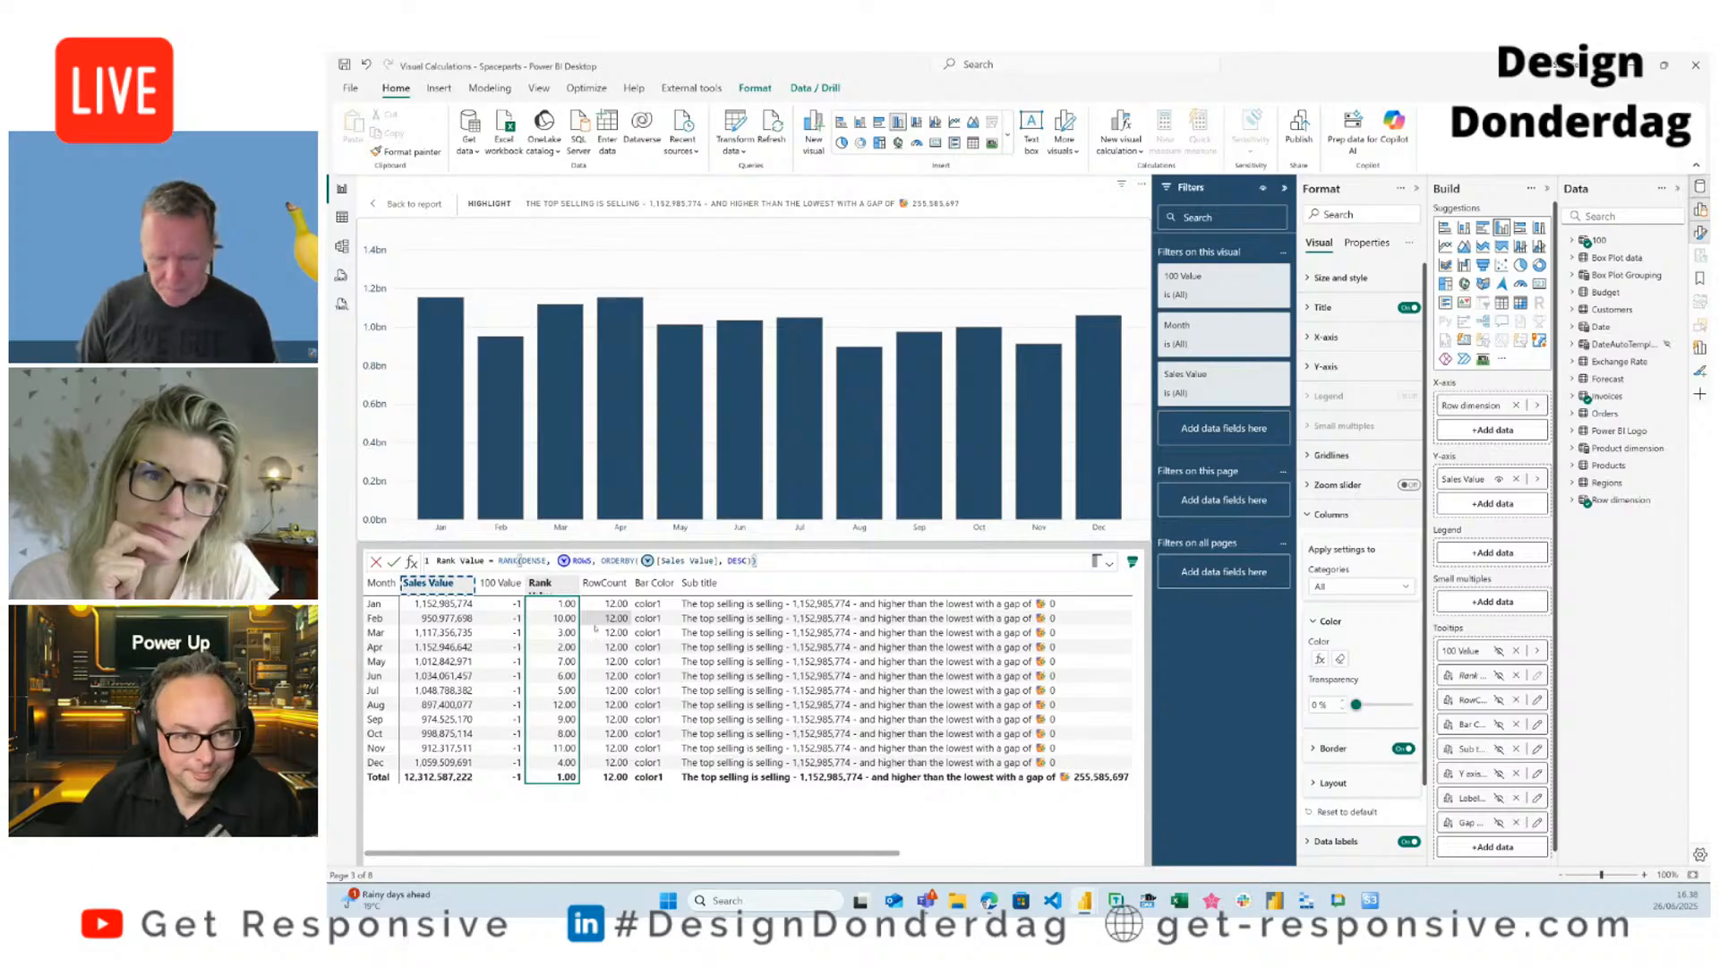
click(1537, 700)
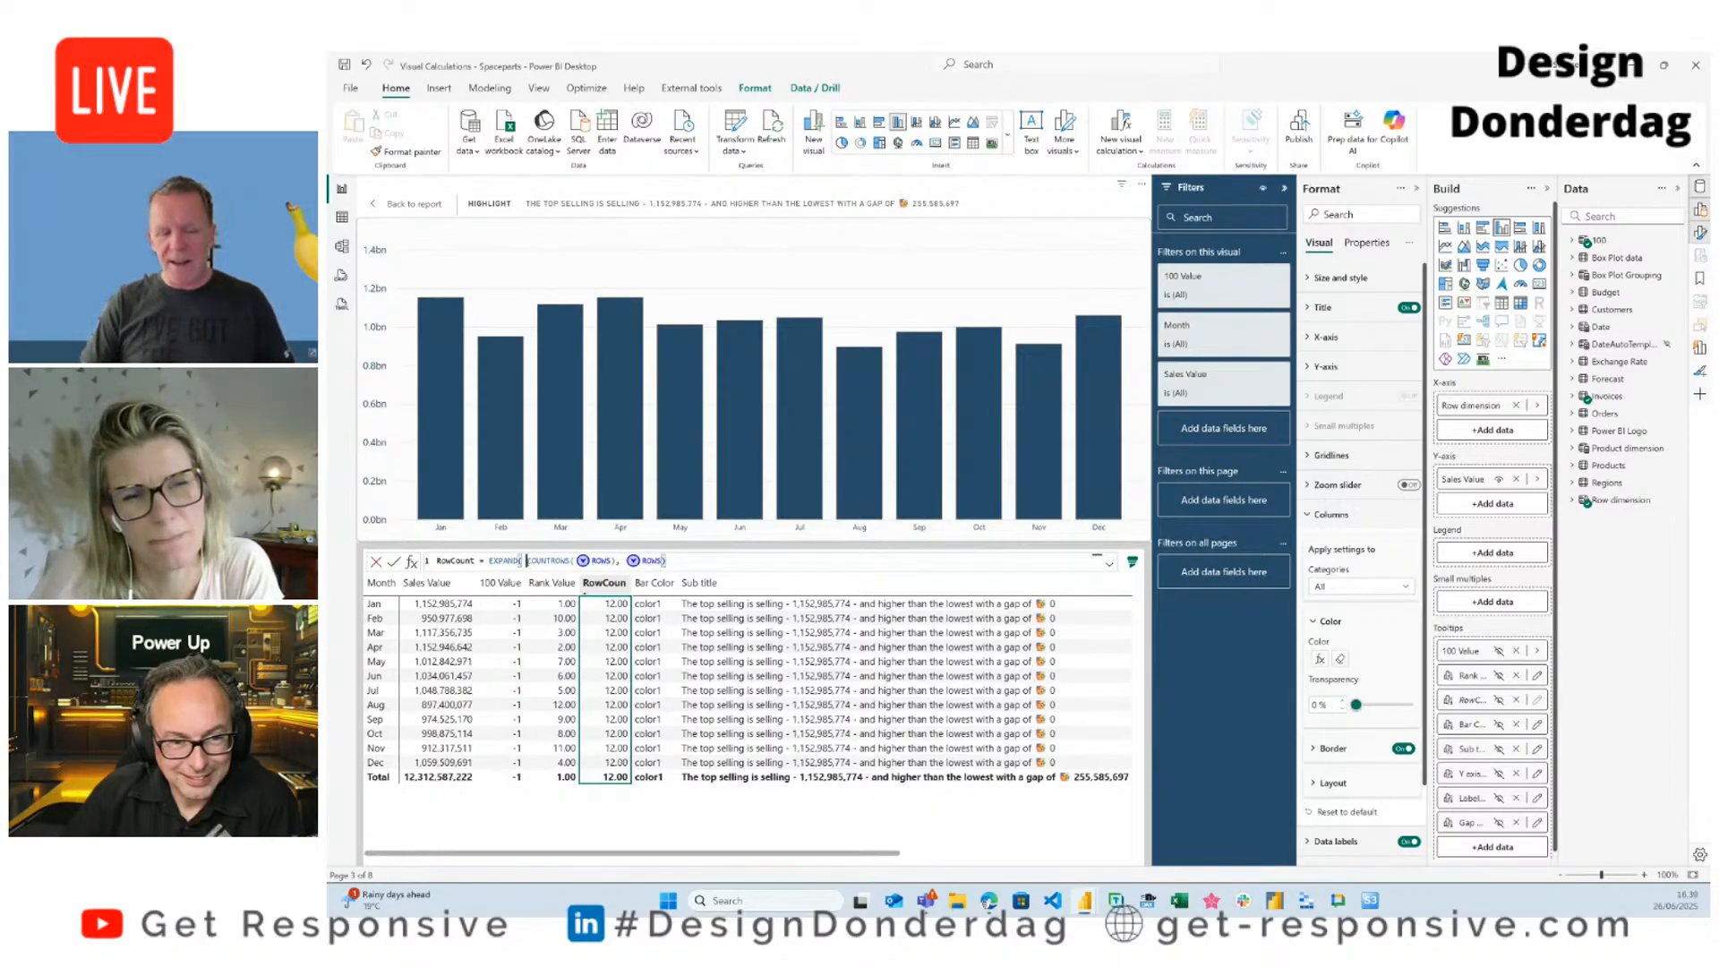
drag(526, 561, 620, 561)
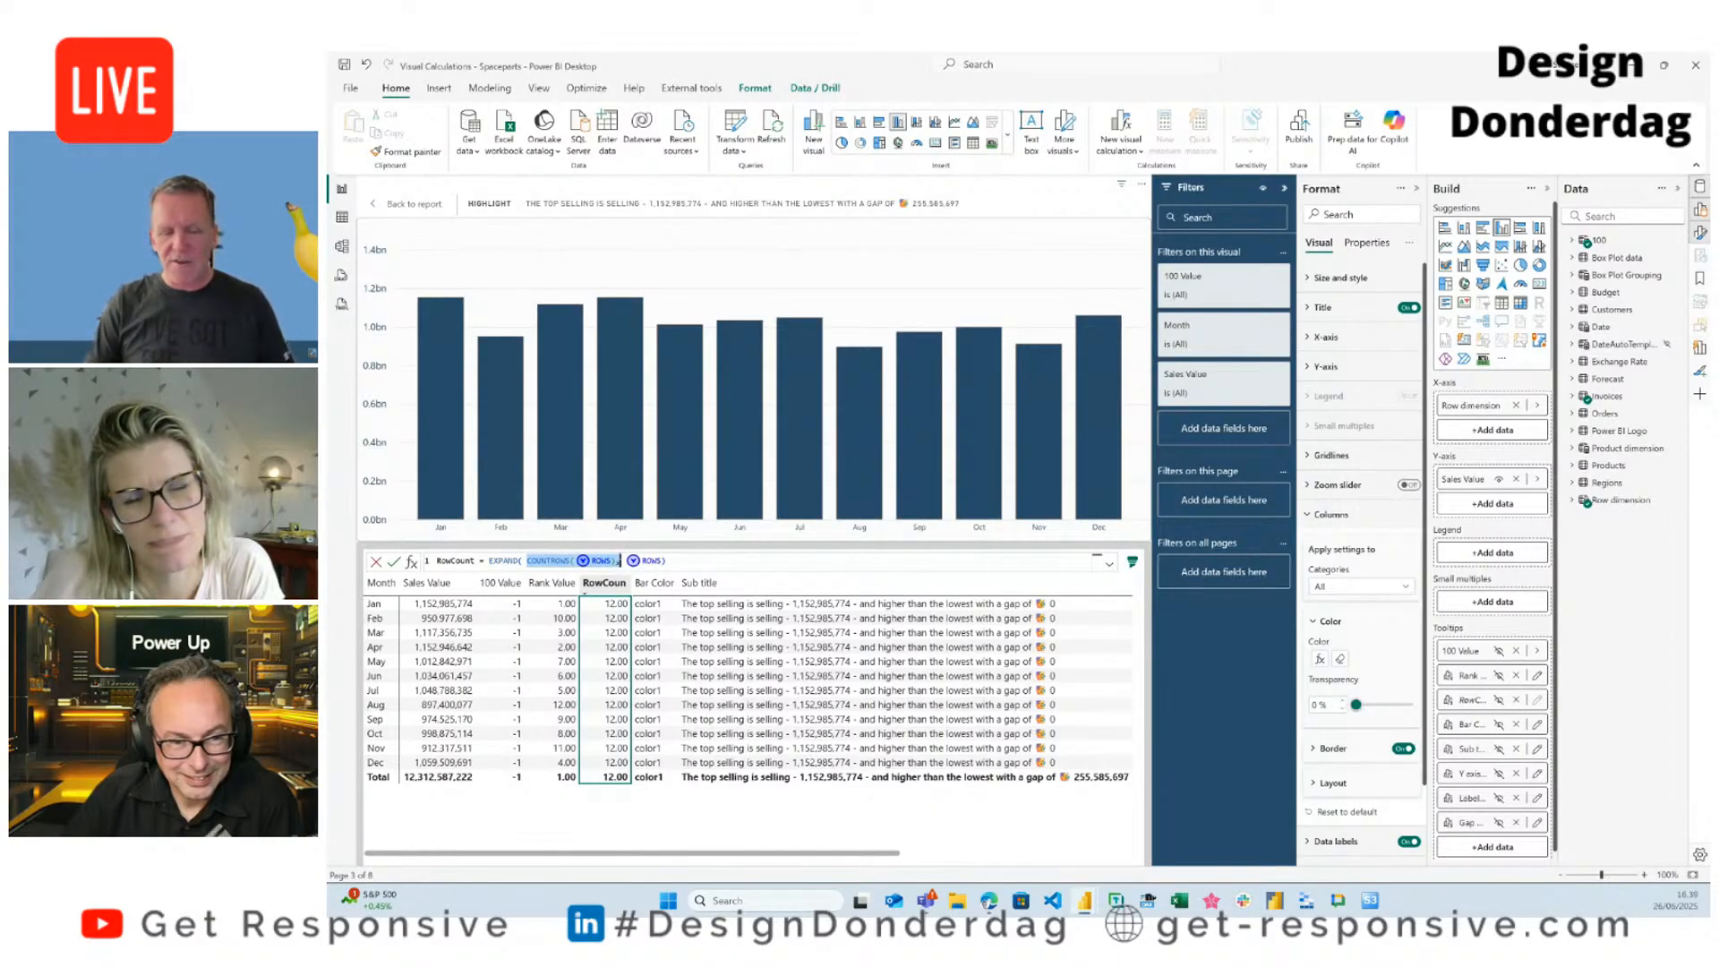
double_click(645, 560)
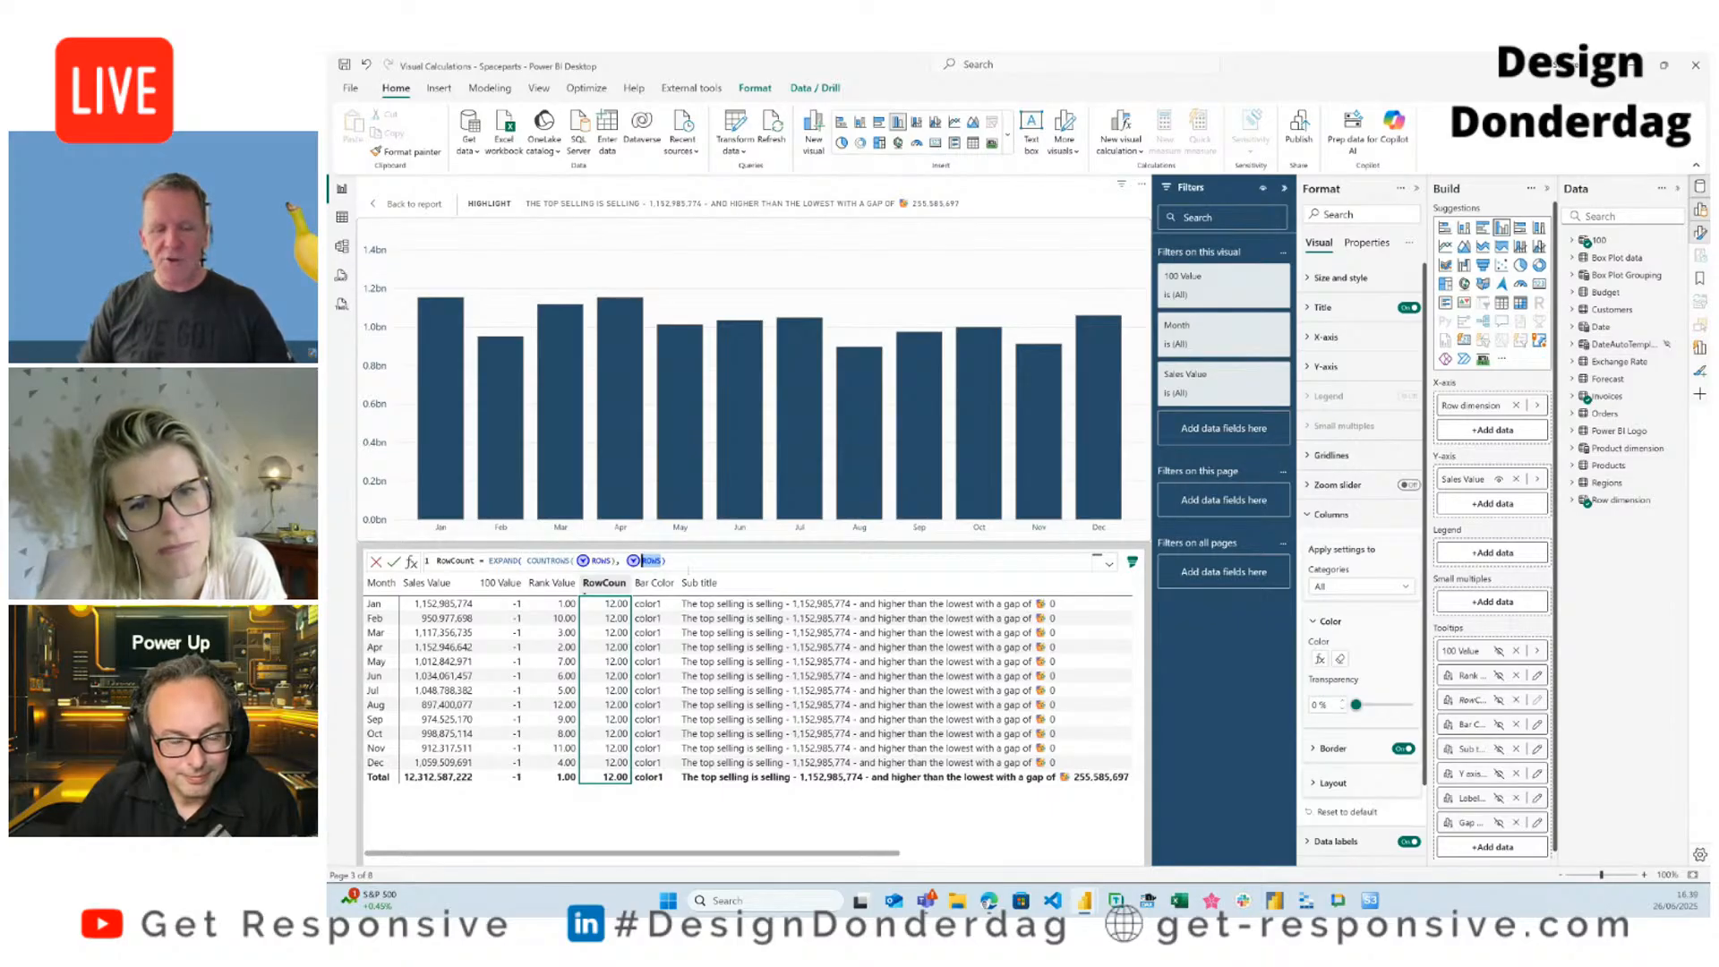
click(689, 565)
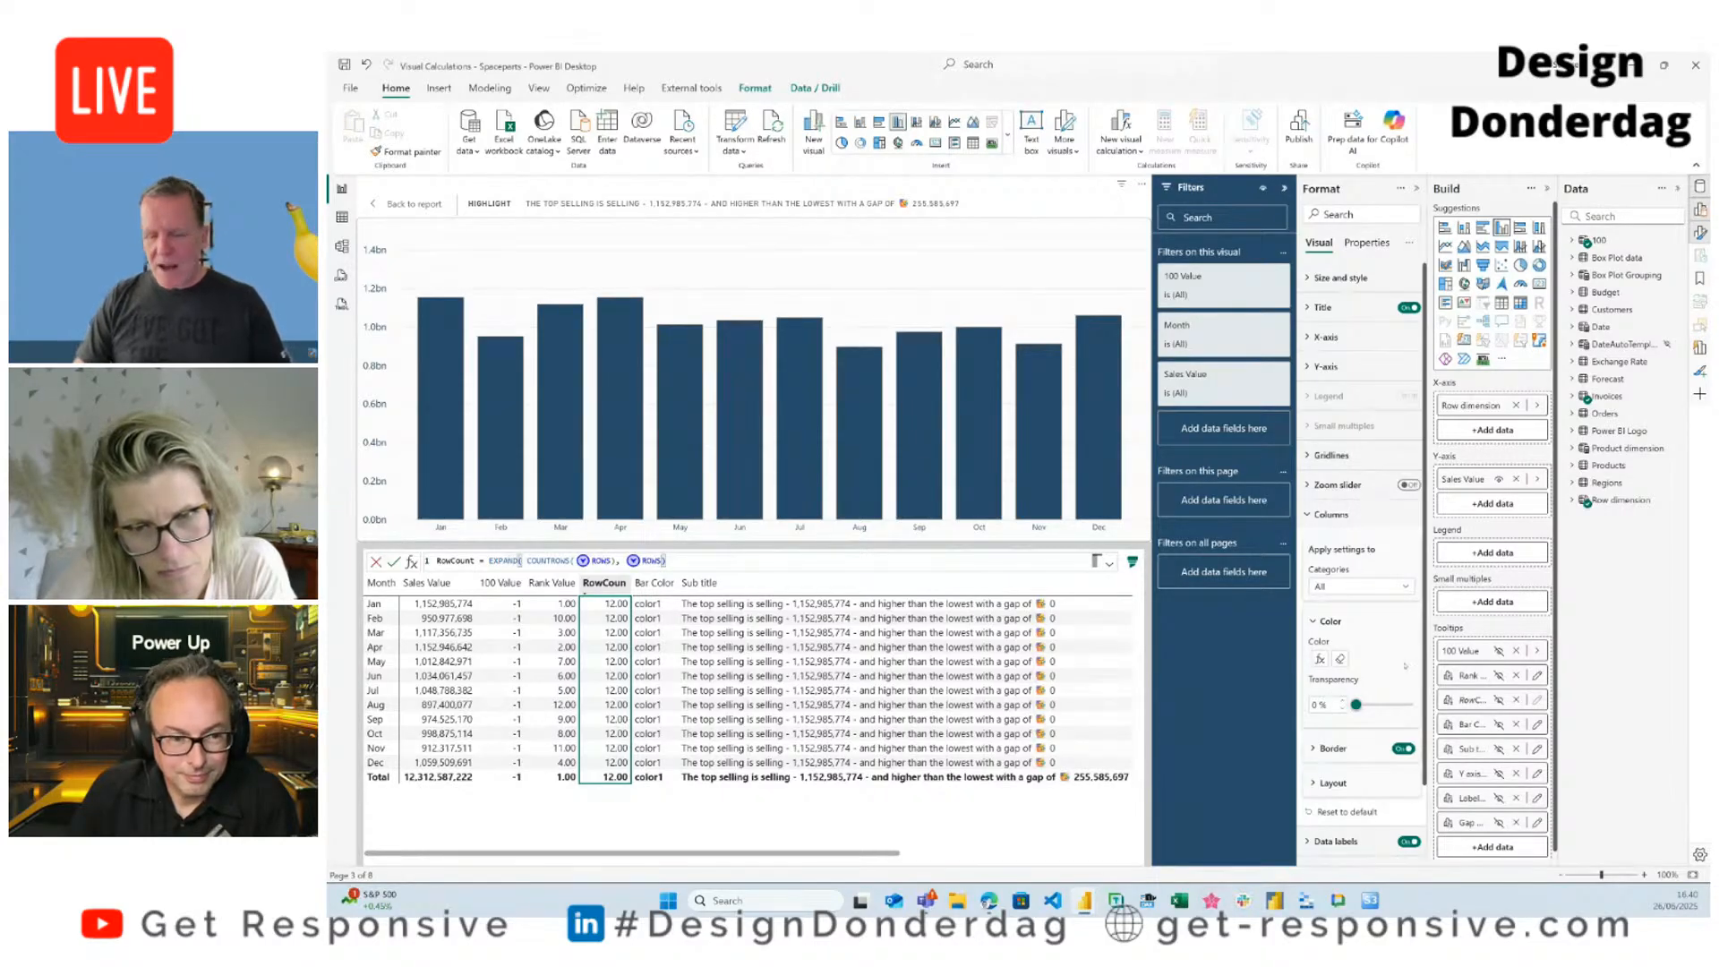
Step: Examine the Bar Color calculation's SWITCH formula with its enlarged text and its "good", "bad" and "color1" results
click(1536, 725)
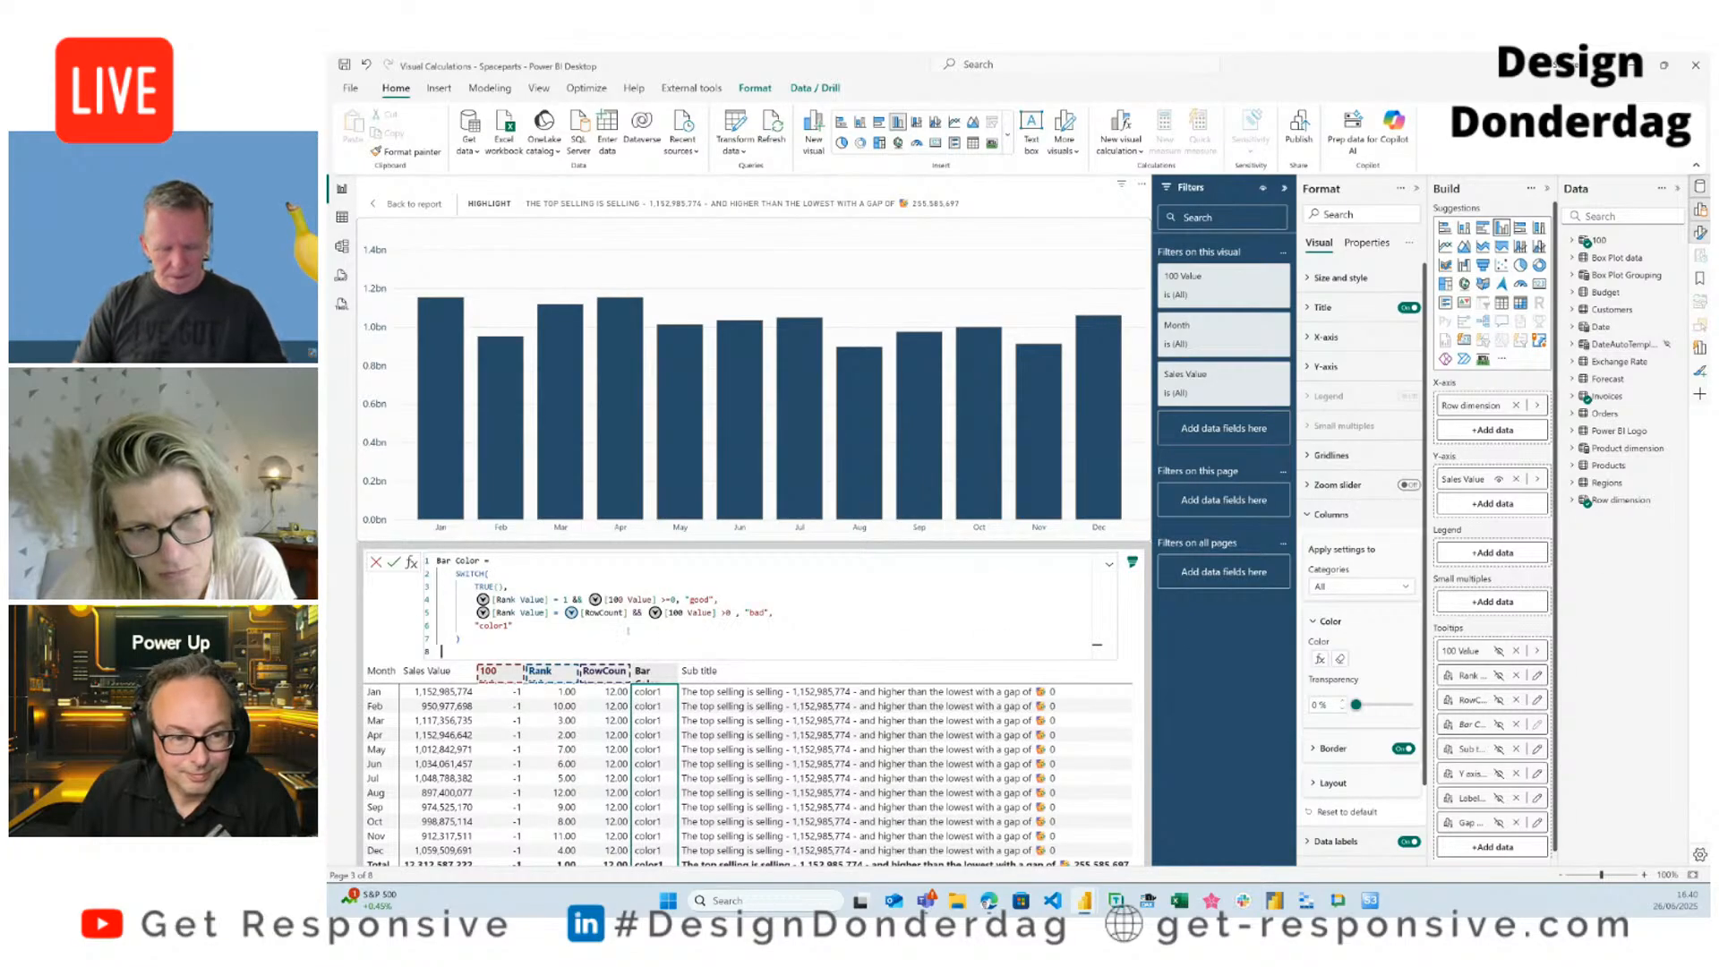
scroll(628, 630, up, 5)
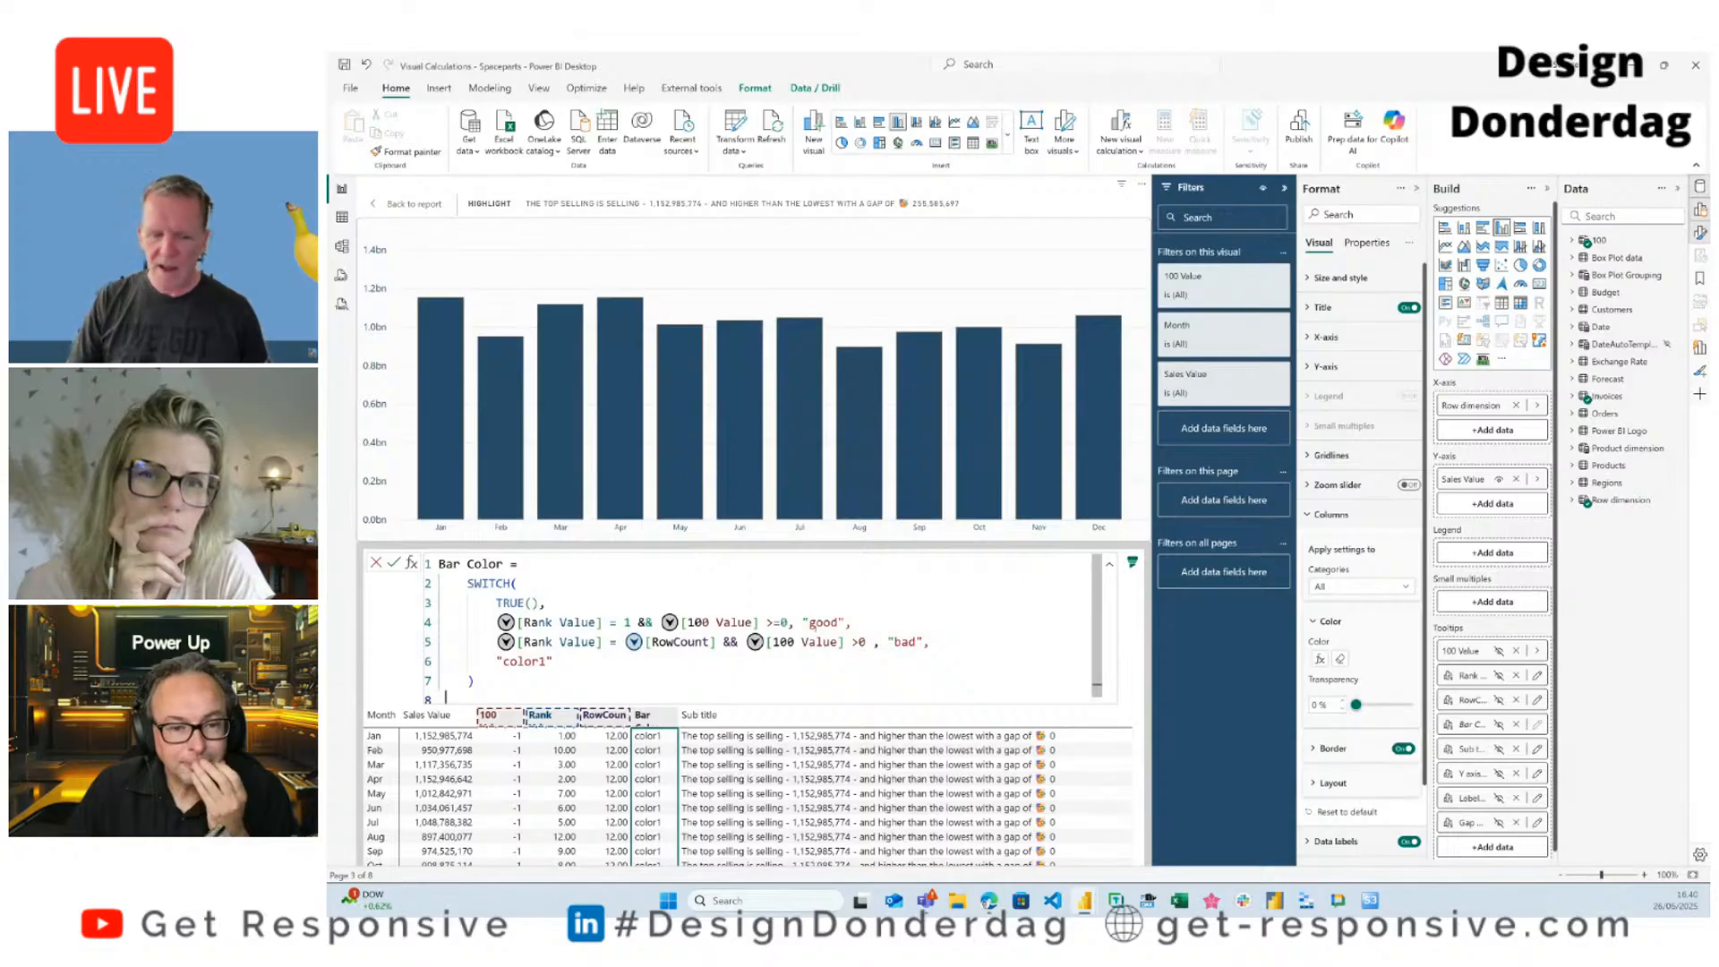
double_click(824, 621)
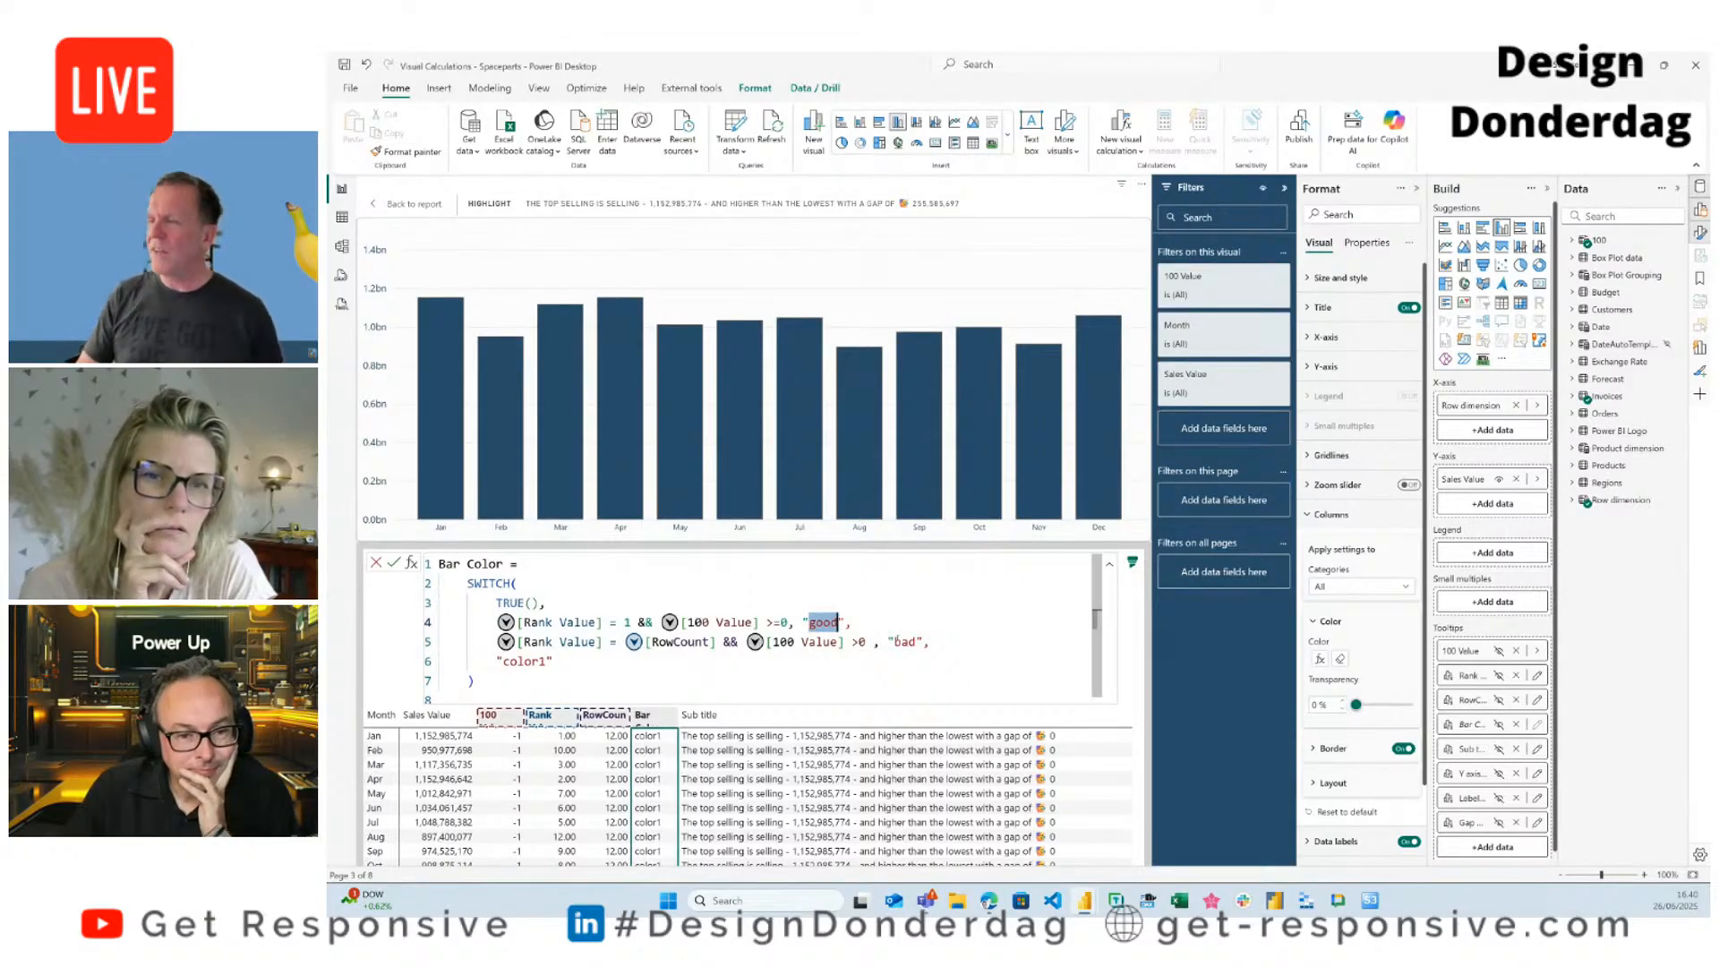
click(869, 624)
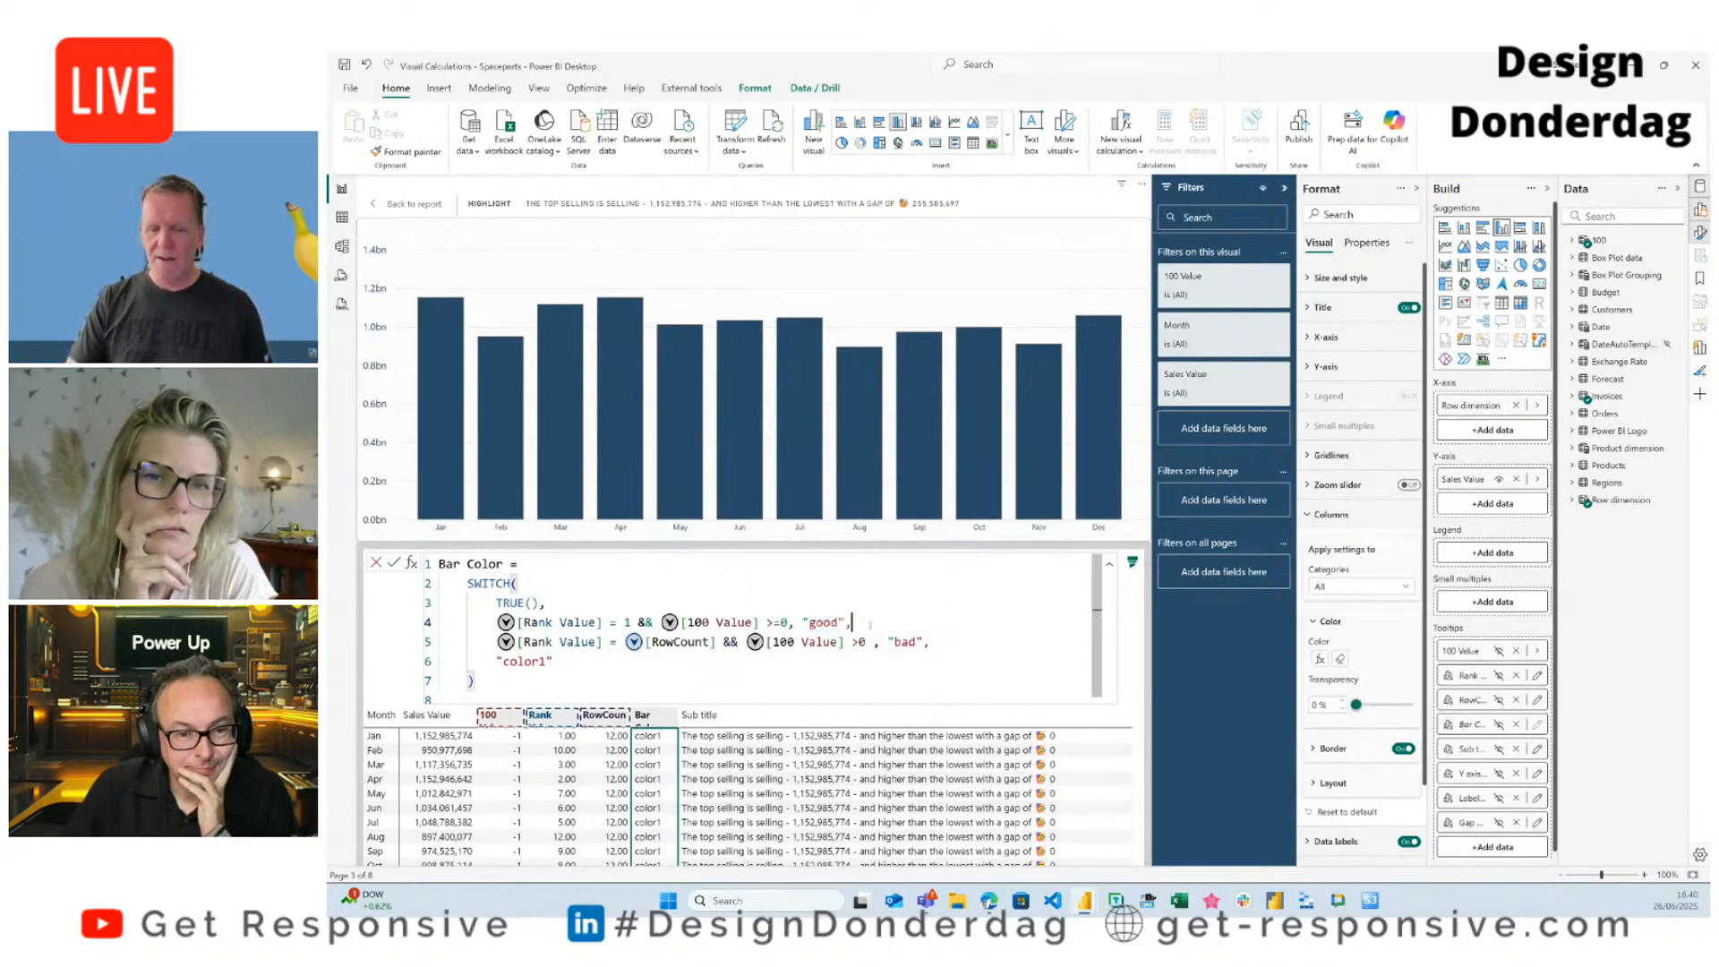
double_click(824, 622)
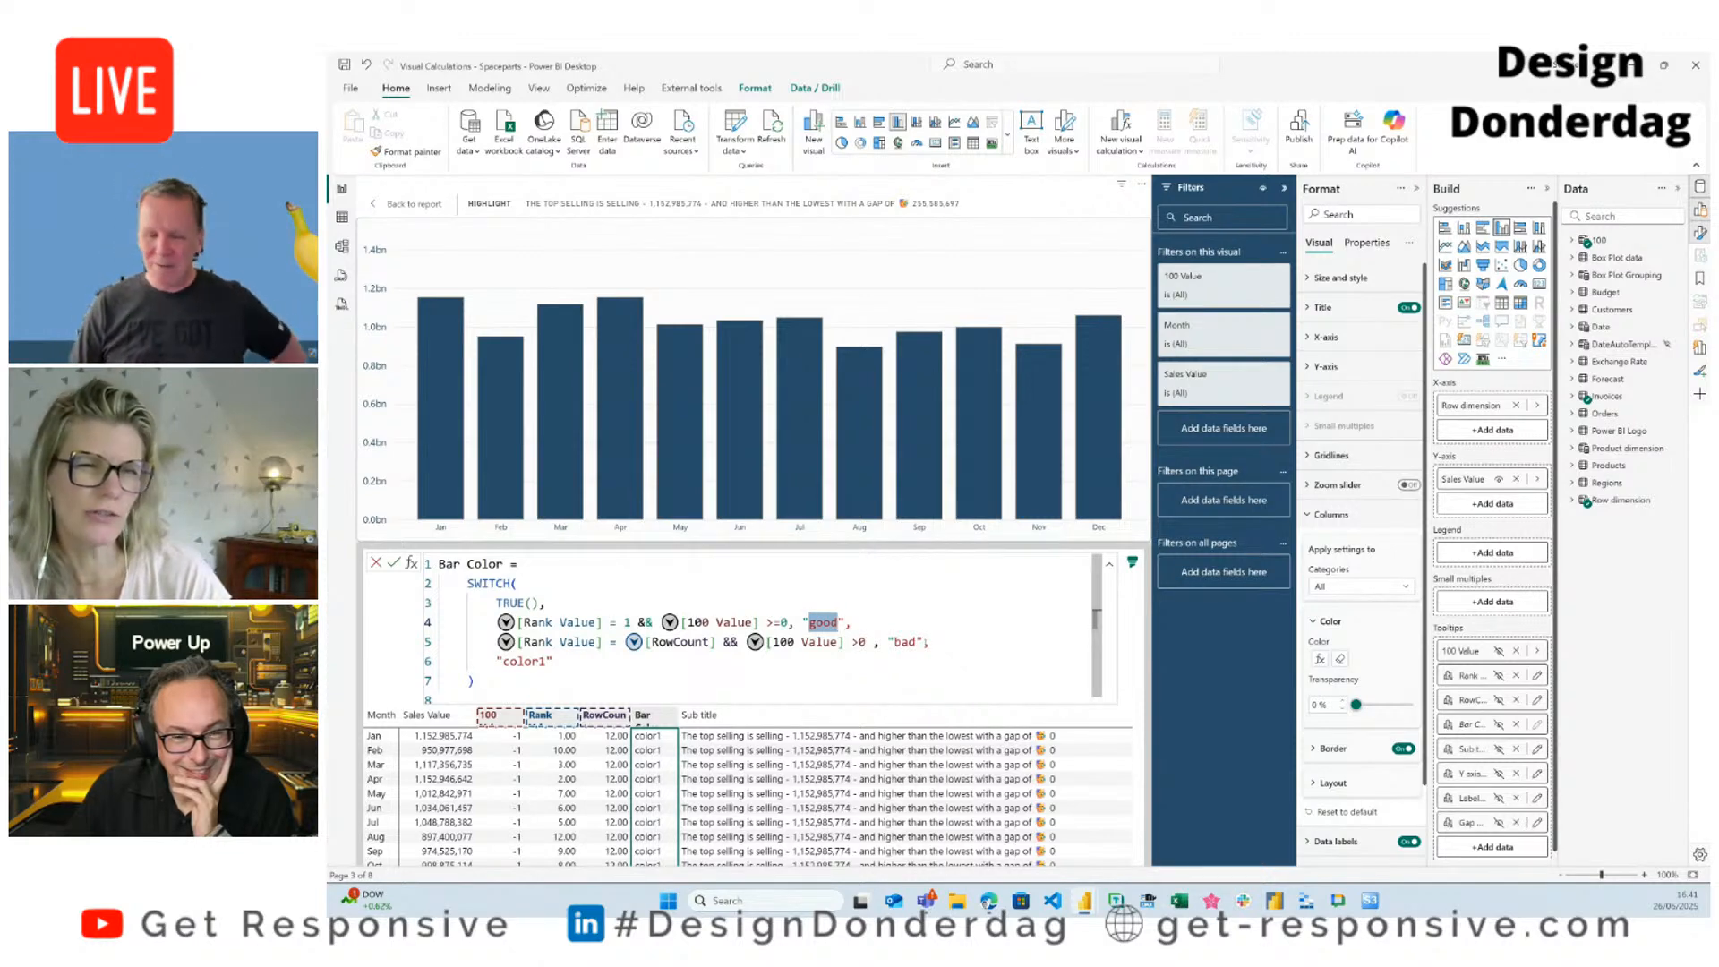
click(919, 643)
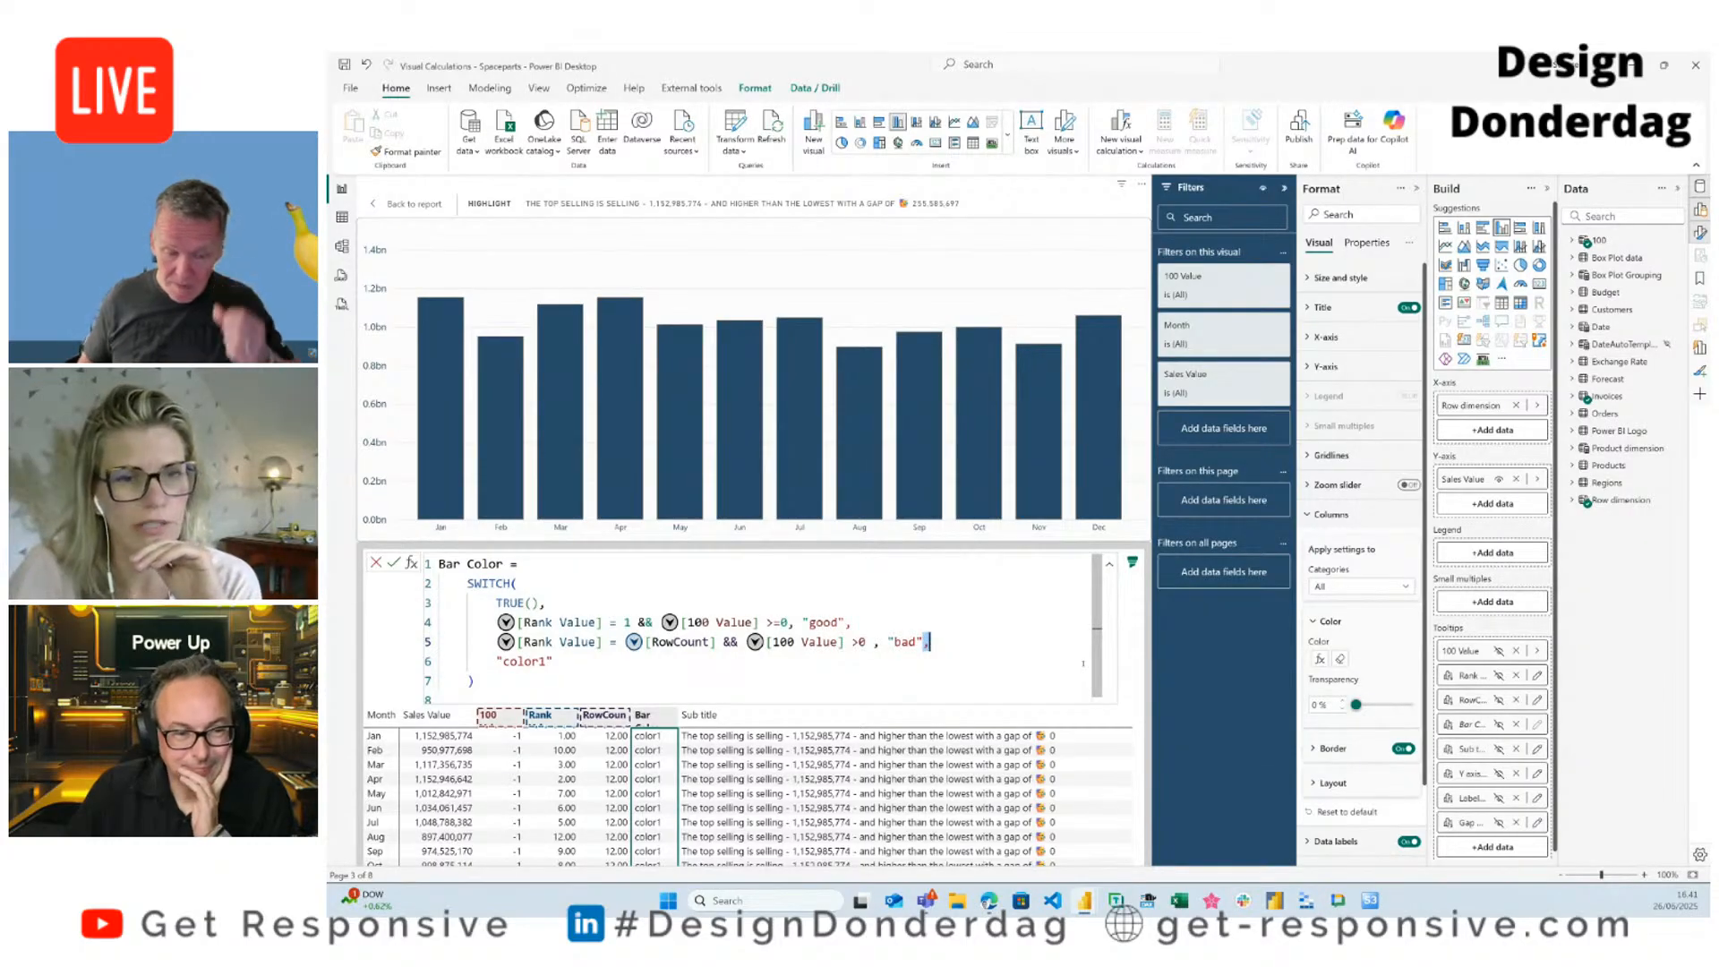
double_click(906, 642)
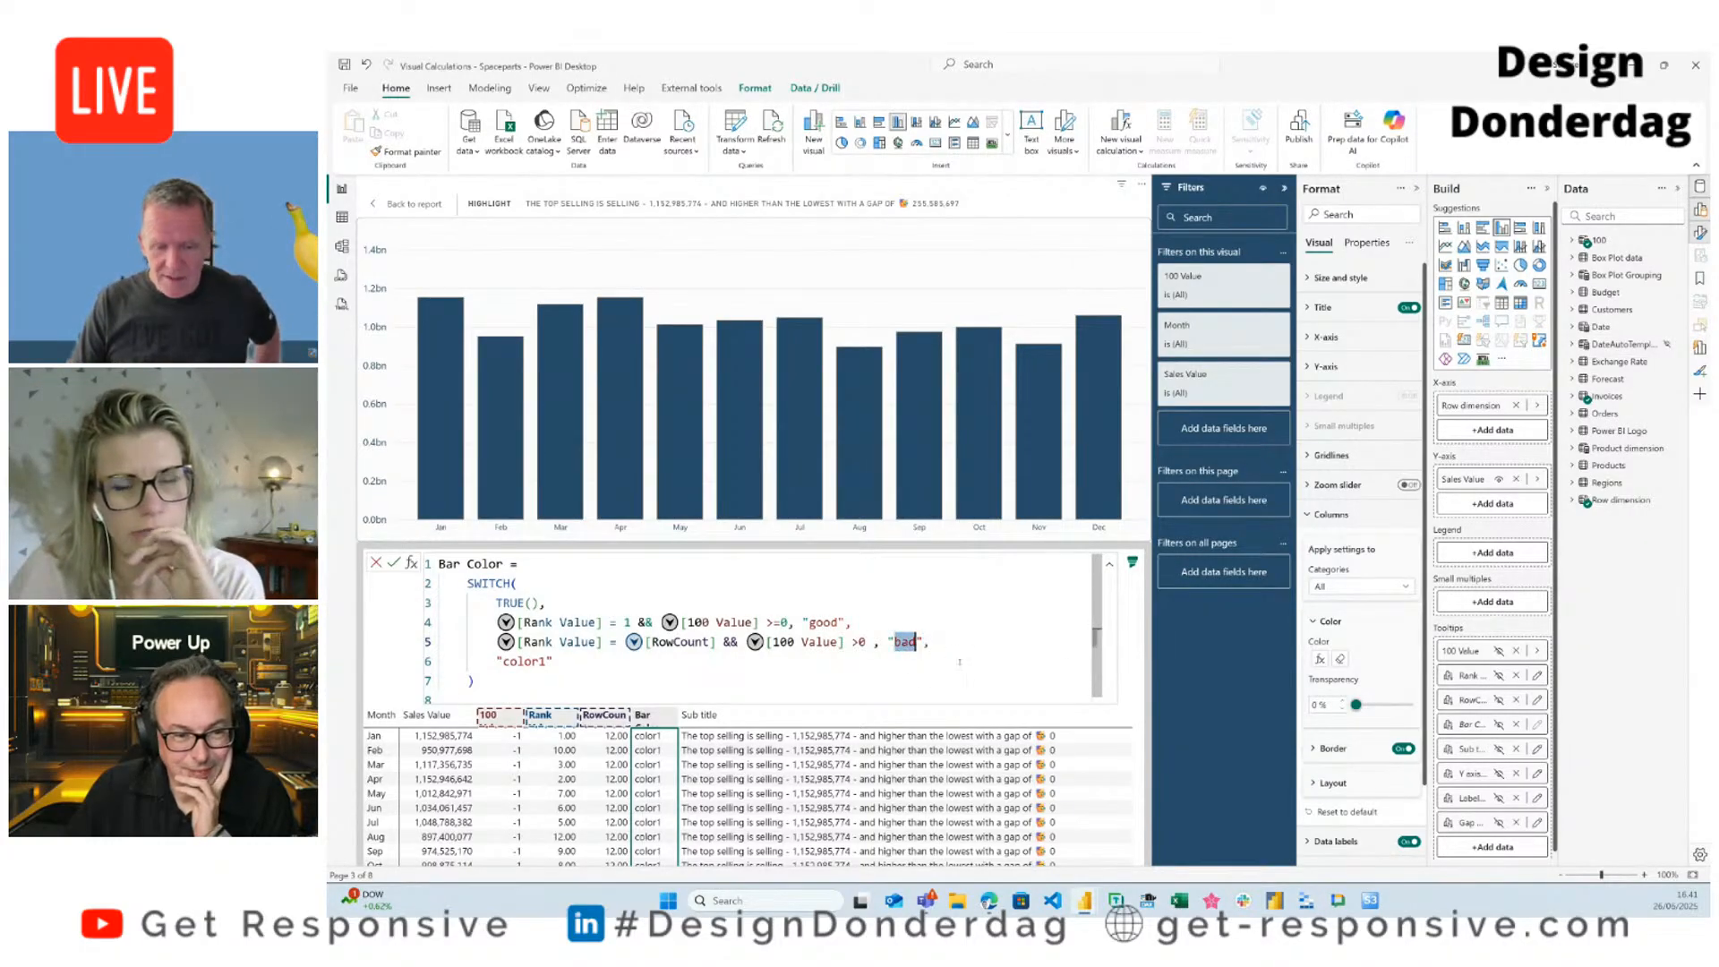
key(Up)
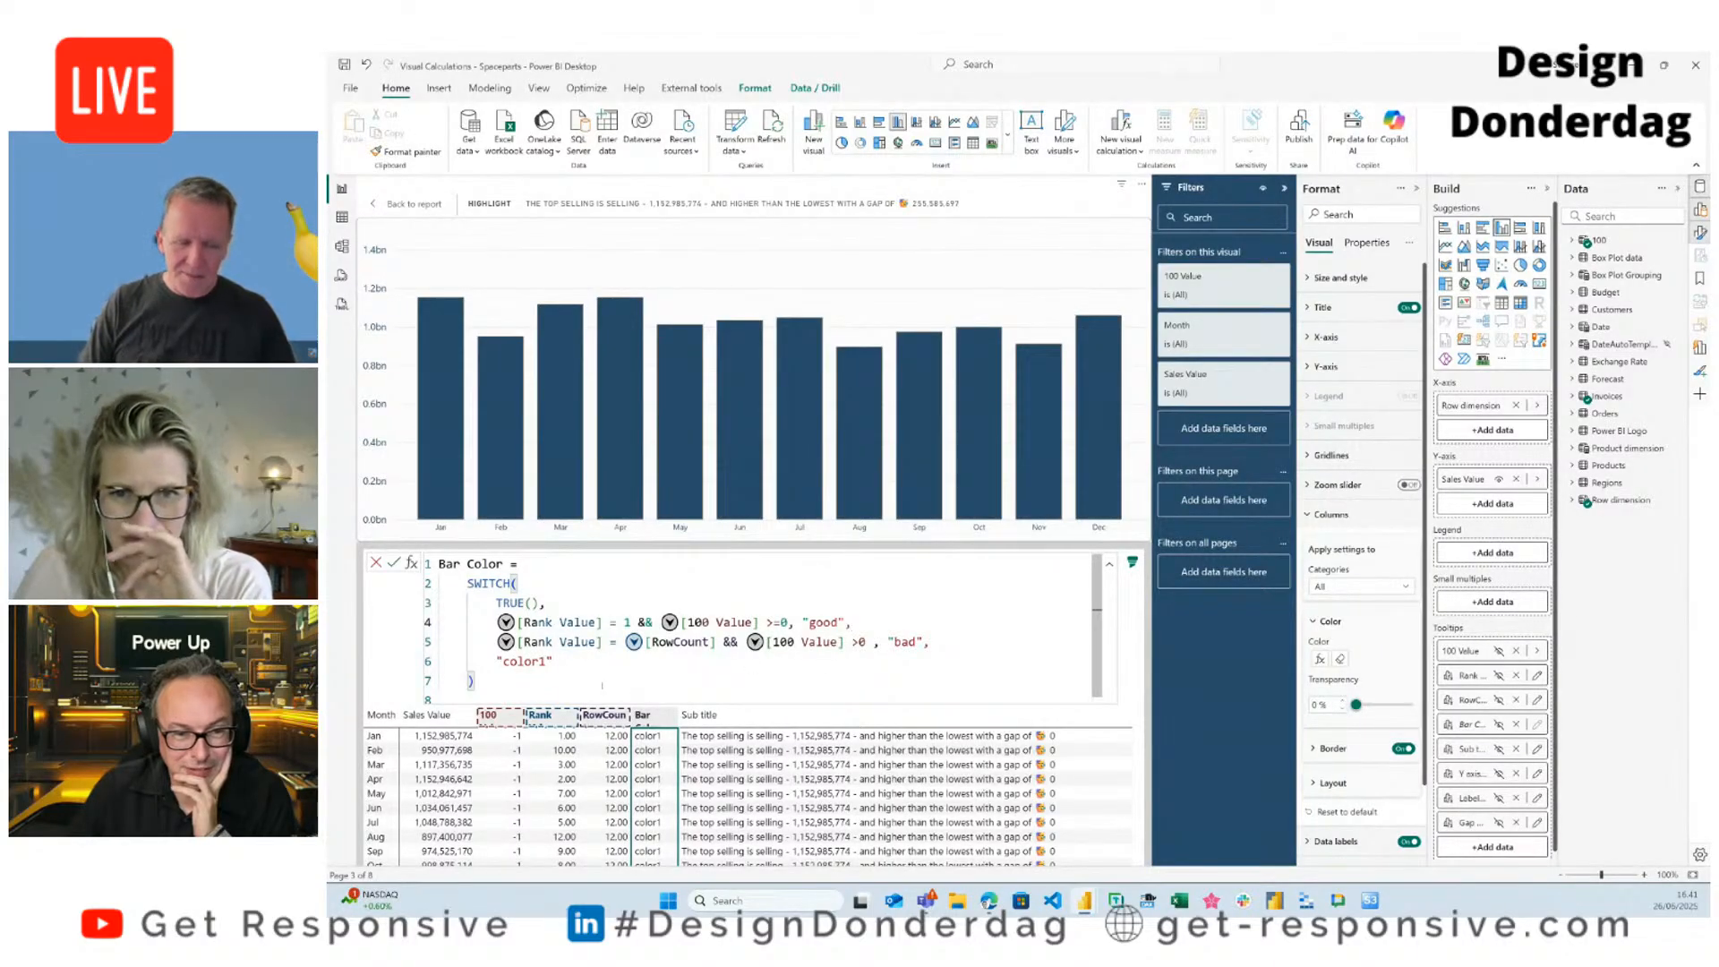
double_click(524, 661)
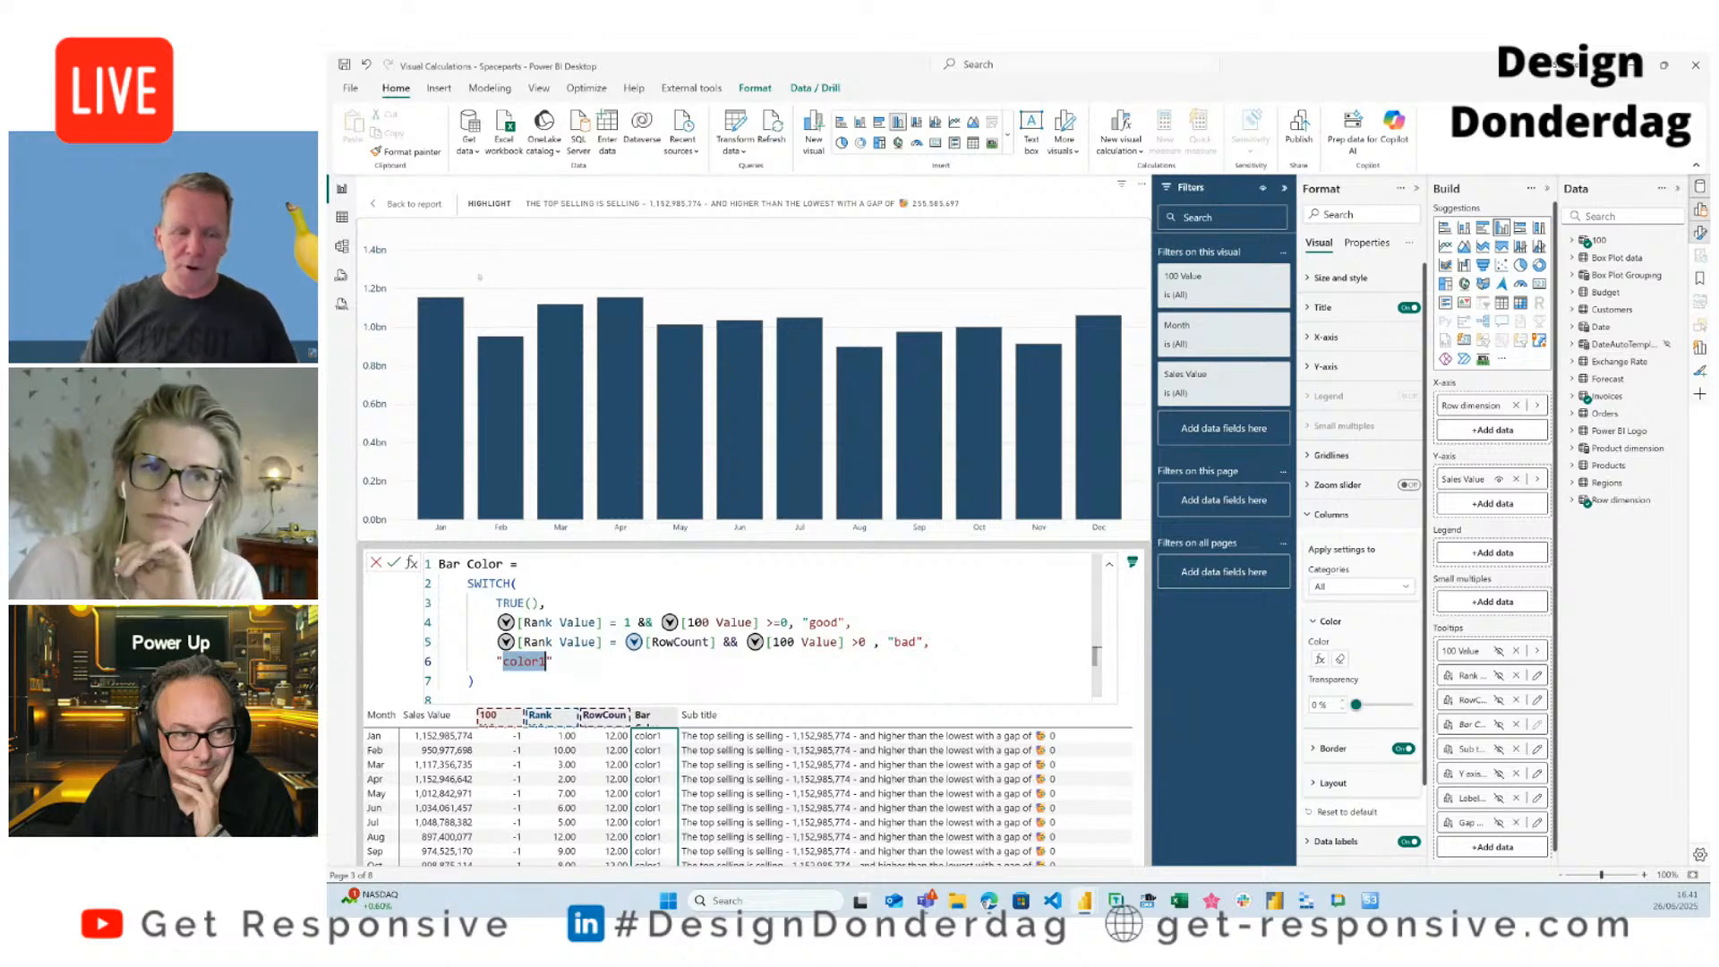
Step: Examine the current theme's numbered theme colors and its sentiment and divergent colors, and leave the theme customization without applying anything
click(538, 87)
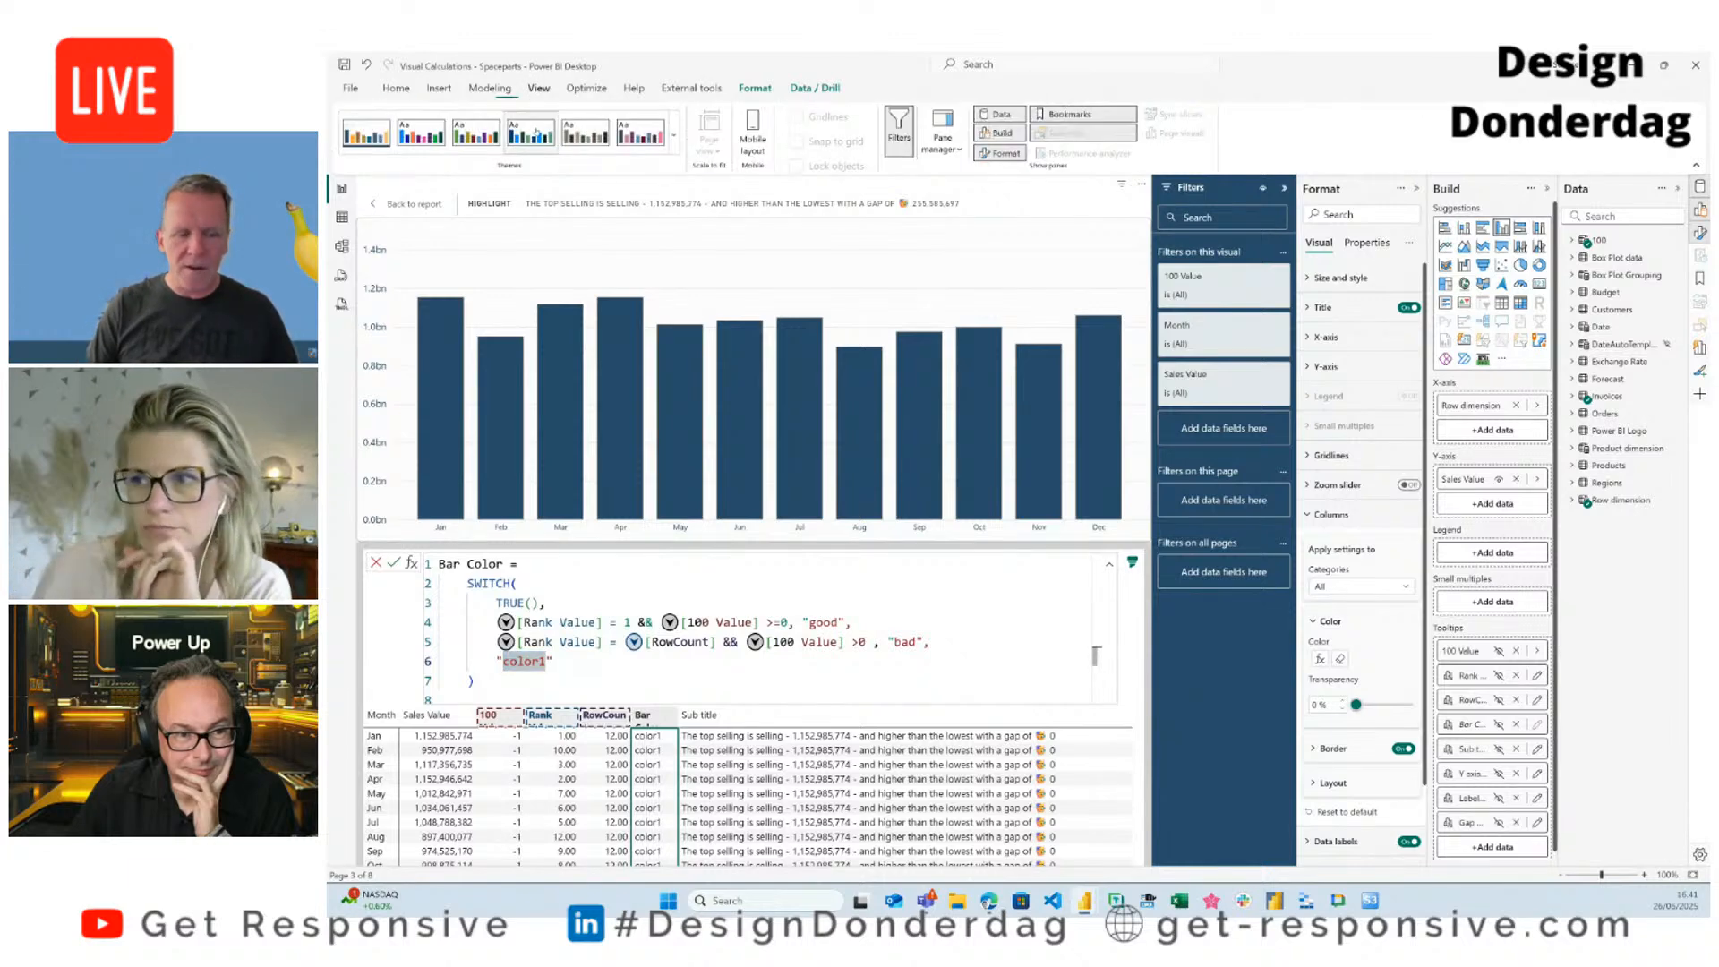
click(674, 136)
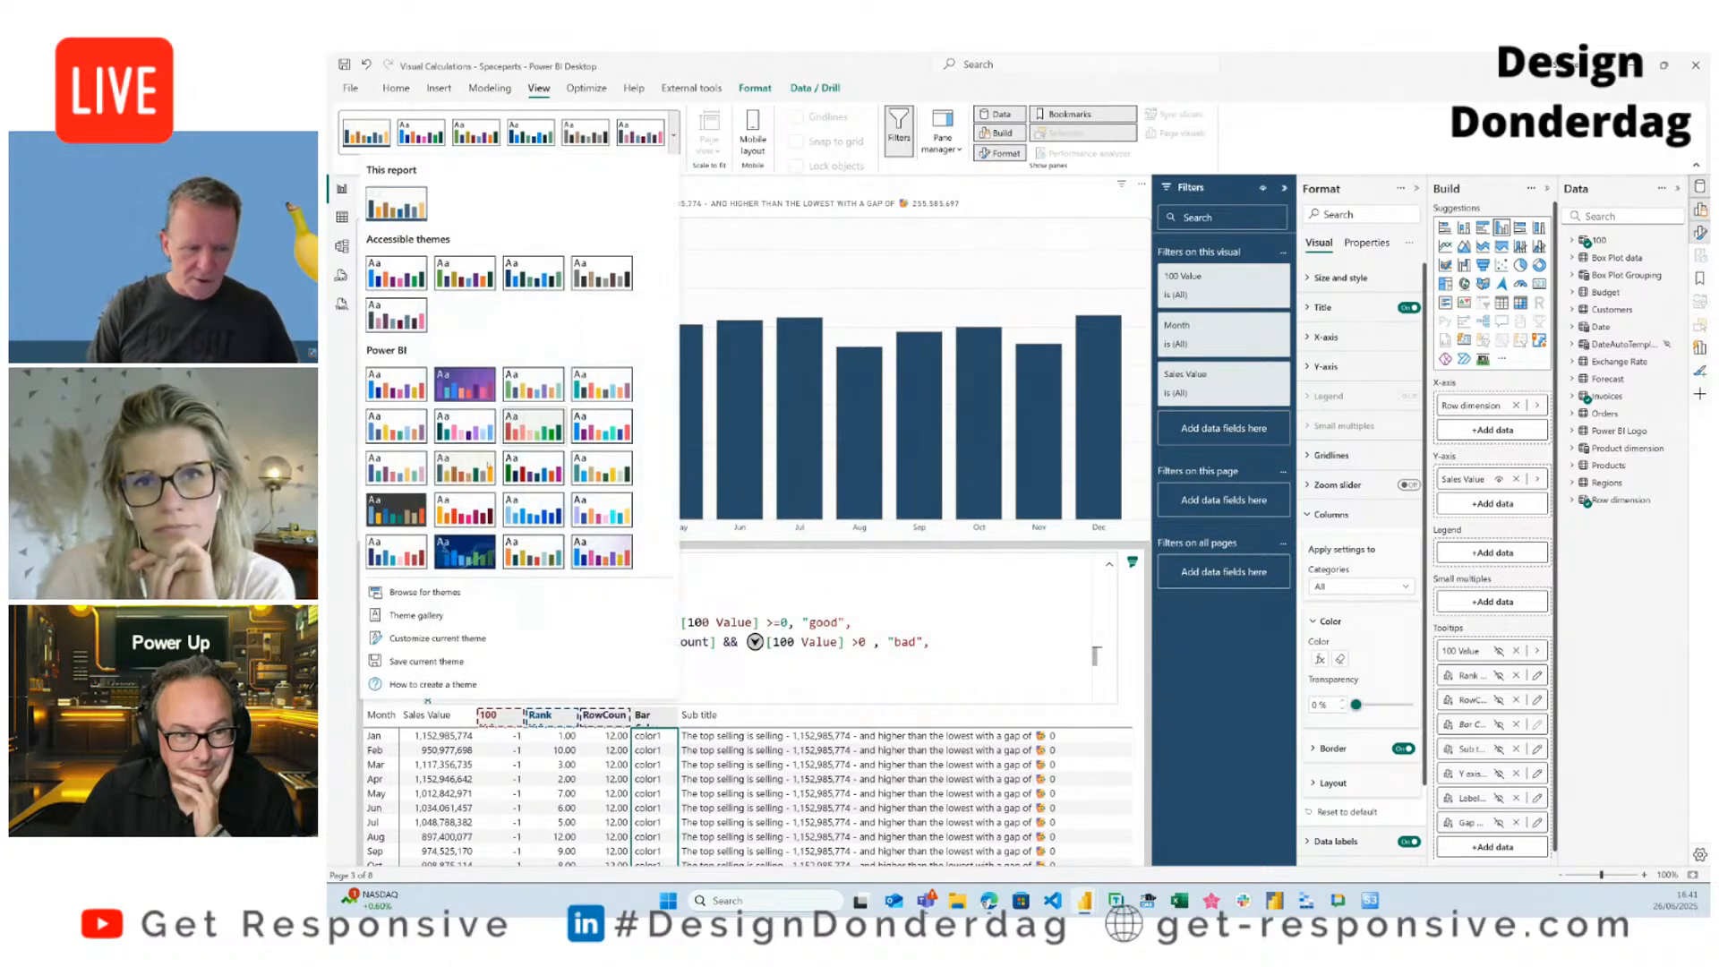
click(430, 638)
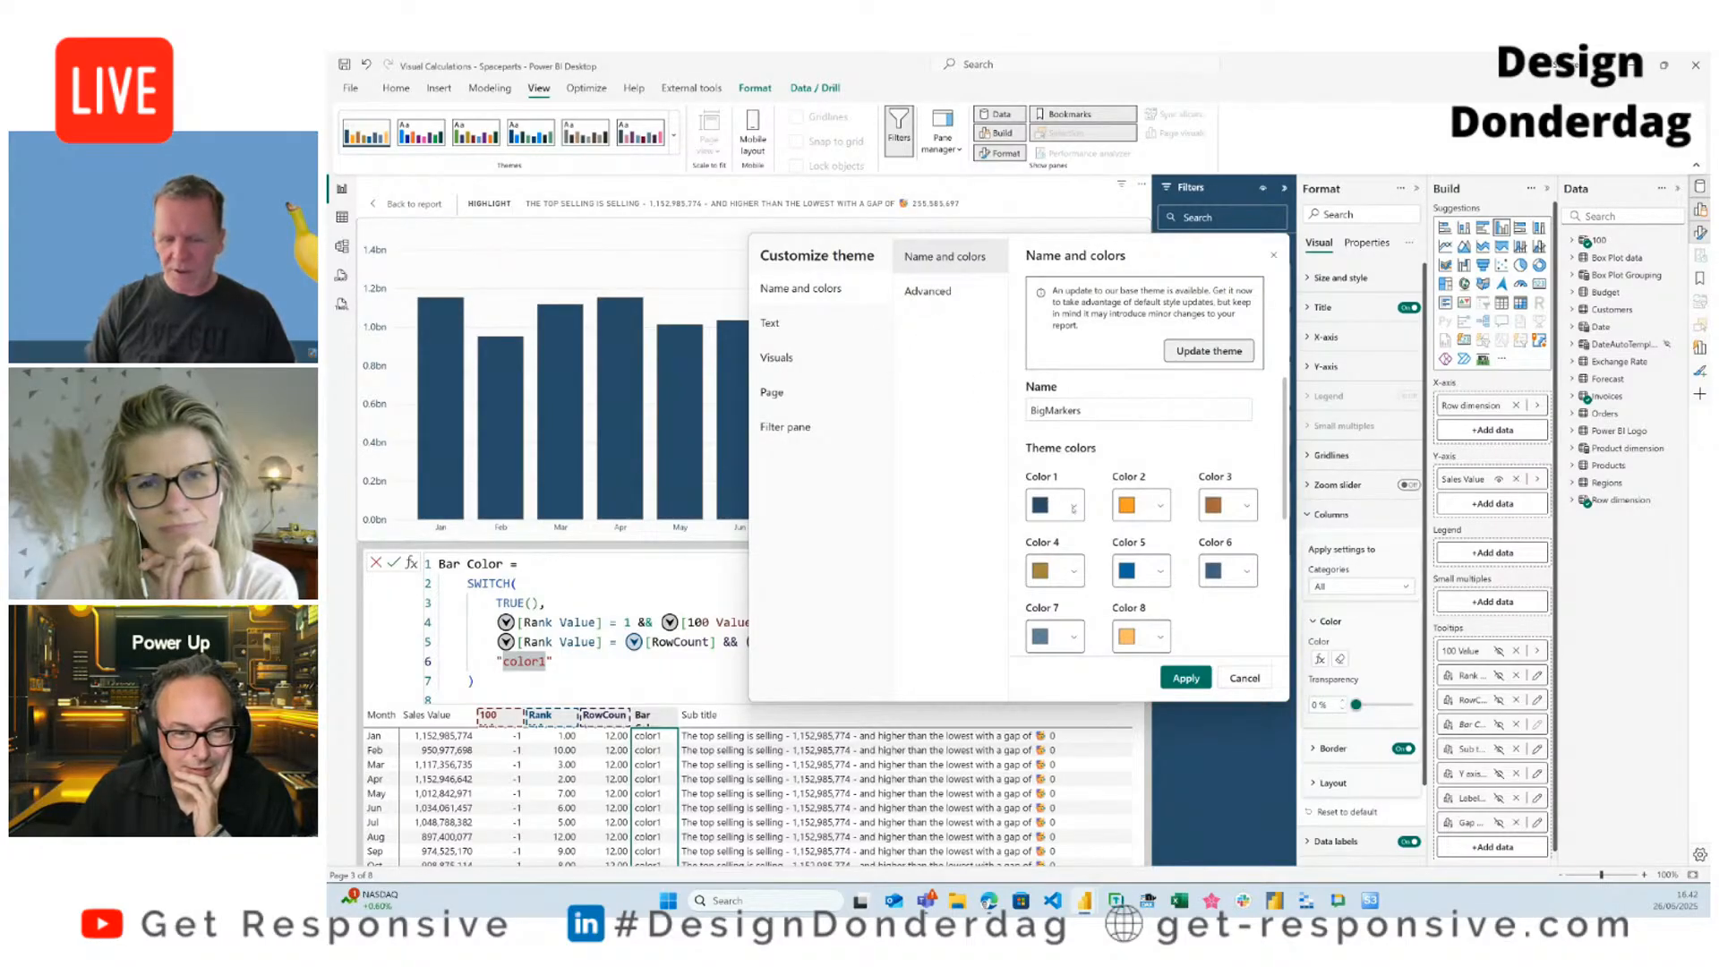
scroll(1130, 550, down, 3)
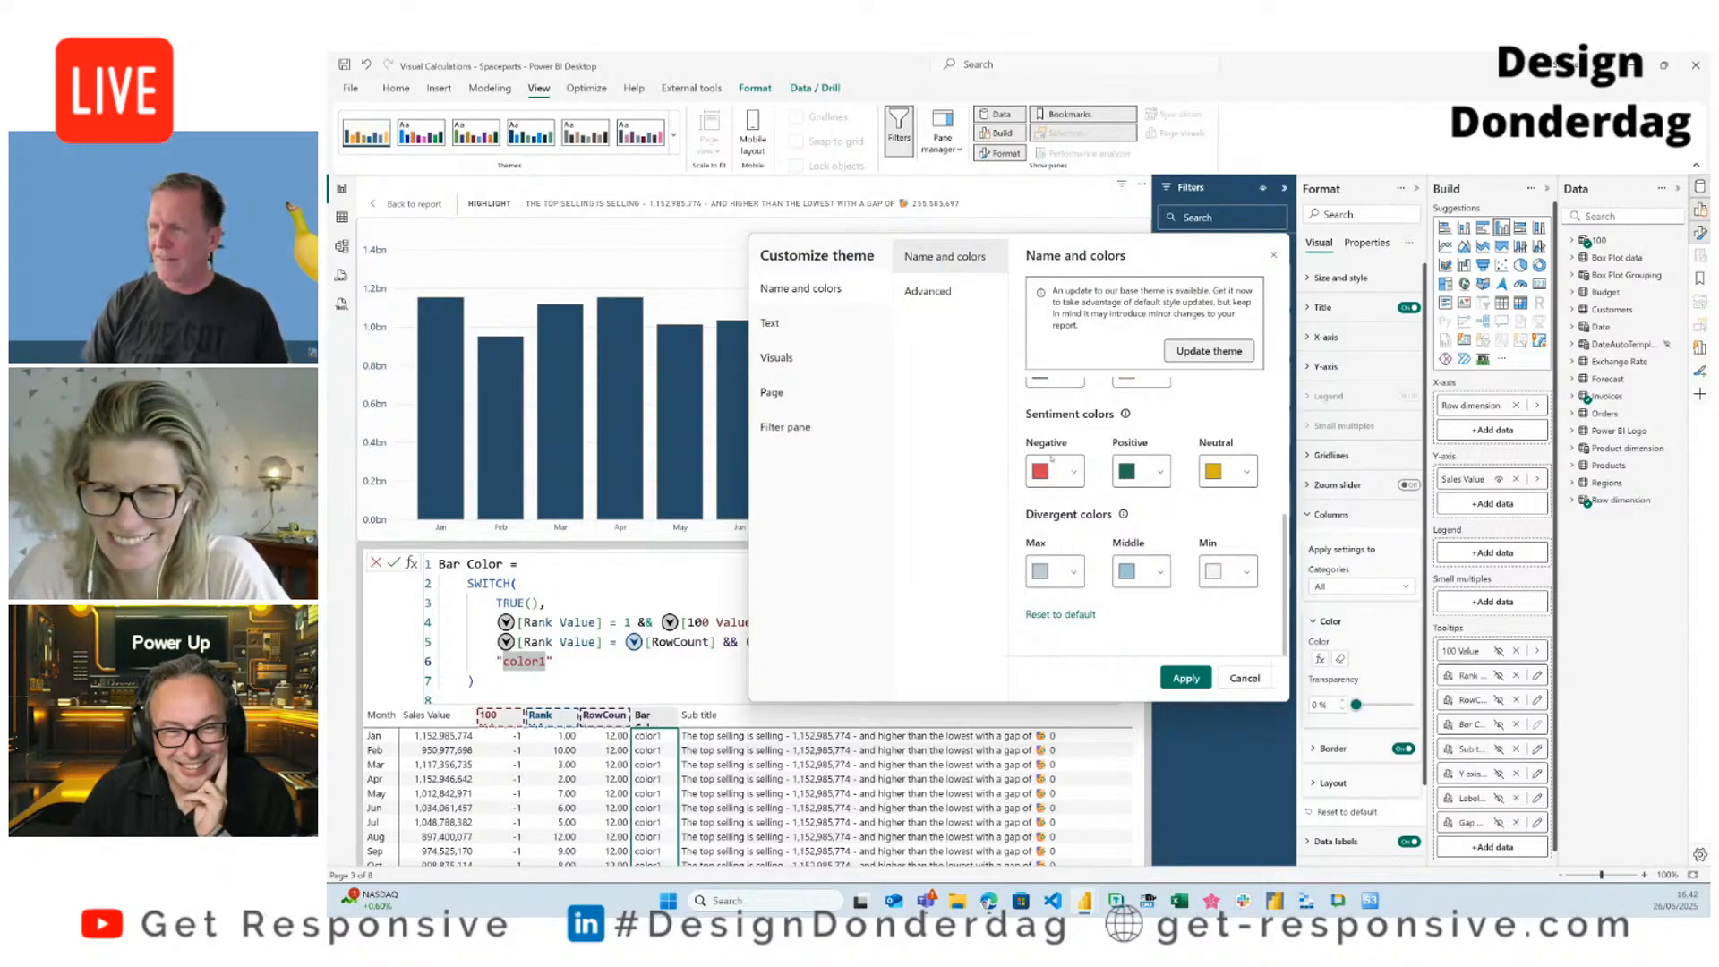
click(1244, 678)
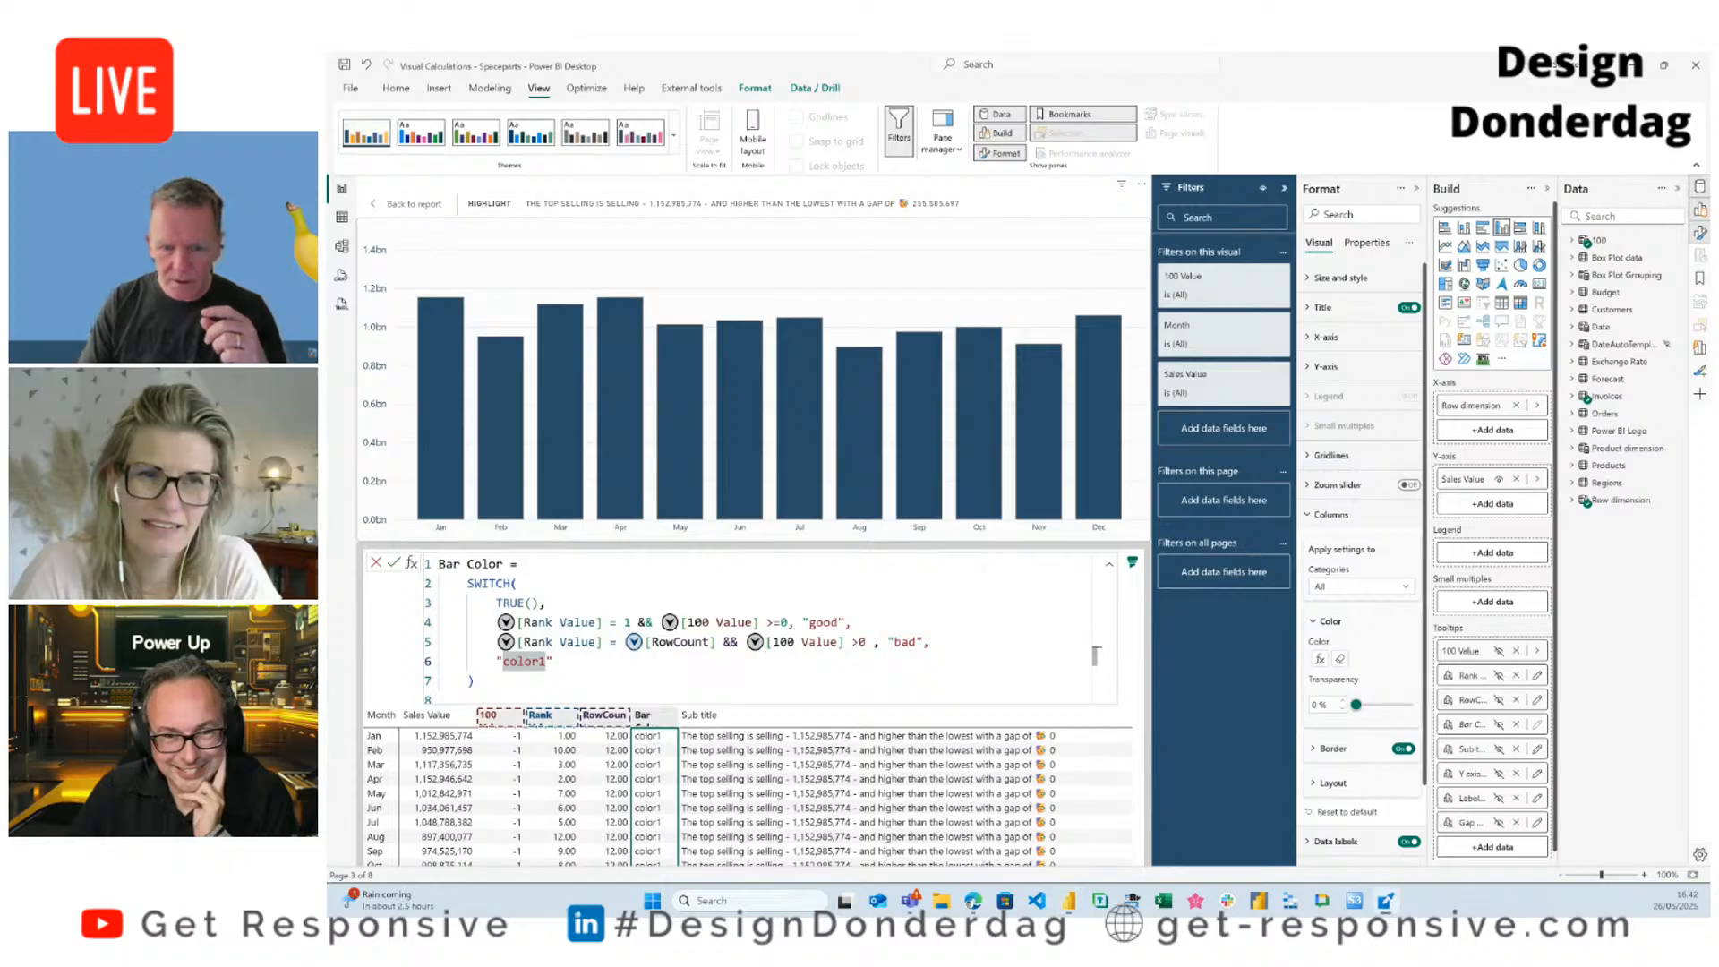
Step: In the Color Picker, select the saved orange color and copy its HSL code, hsl(41, 86%, 42%)
drag(1709, 288, 975, 302)
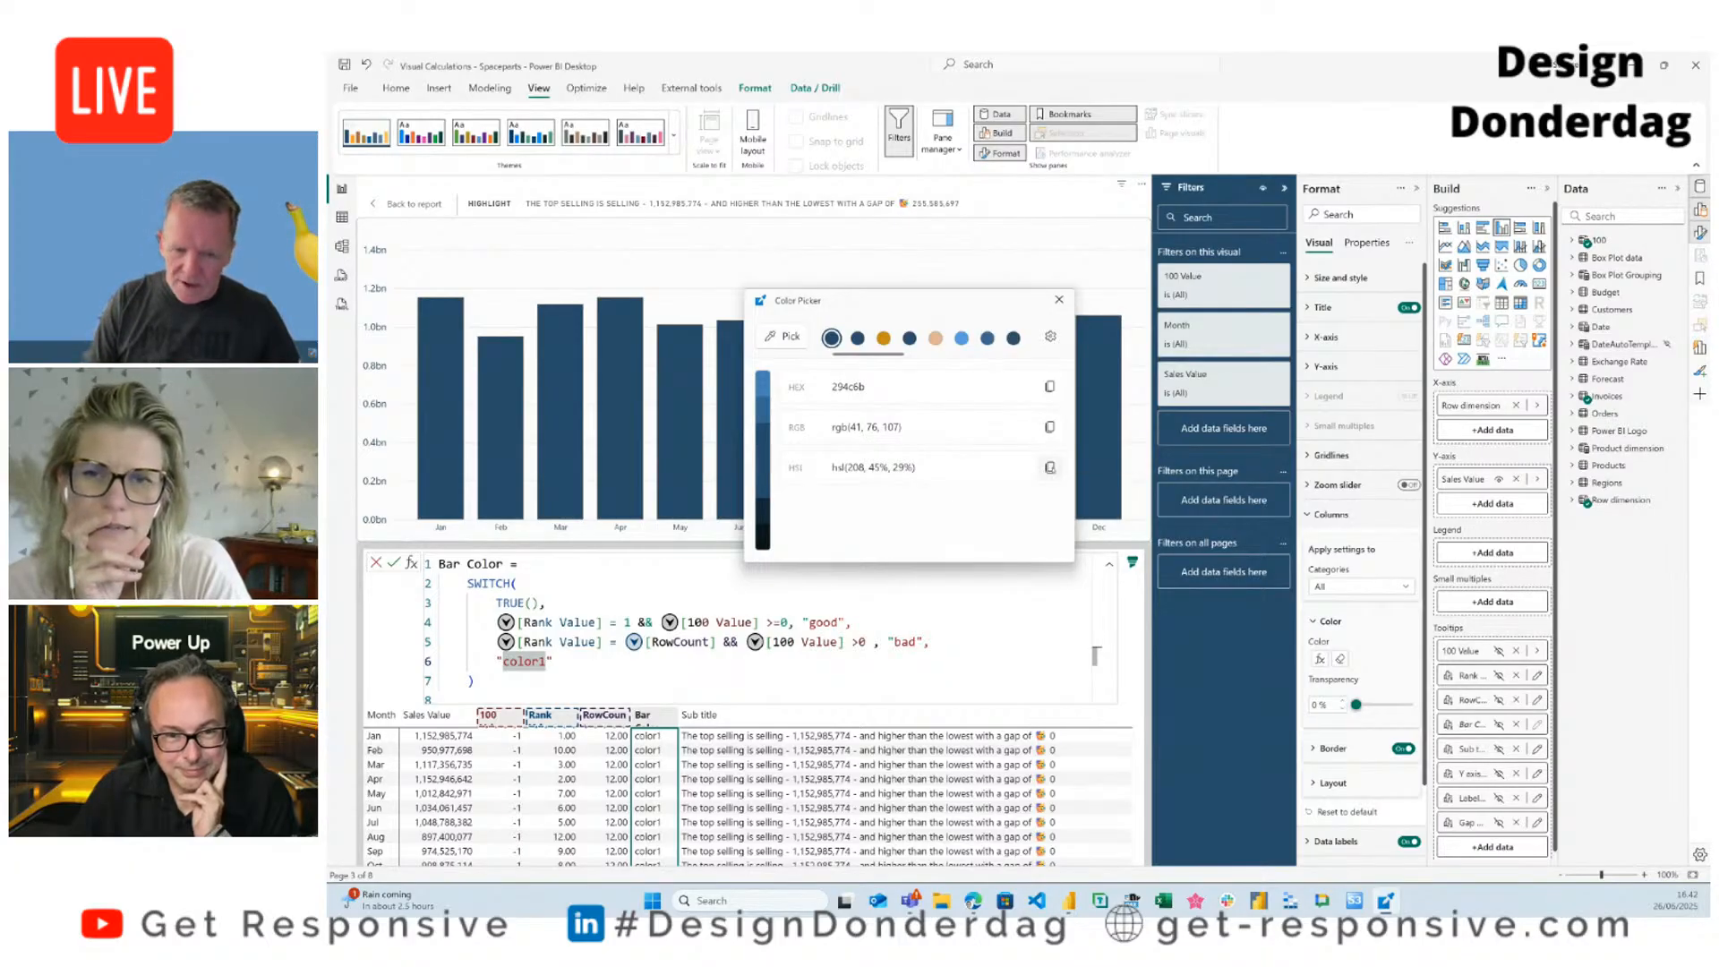
click(1050, 466)
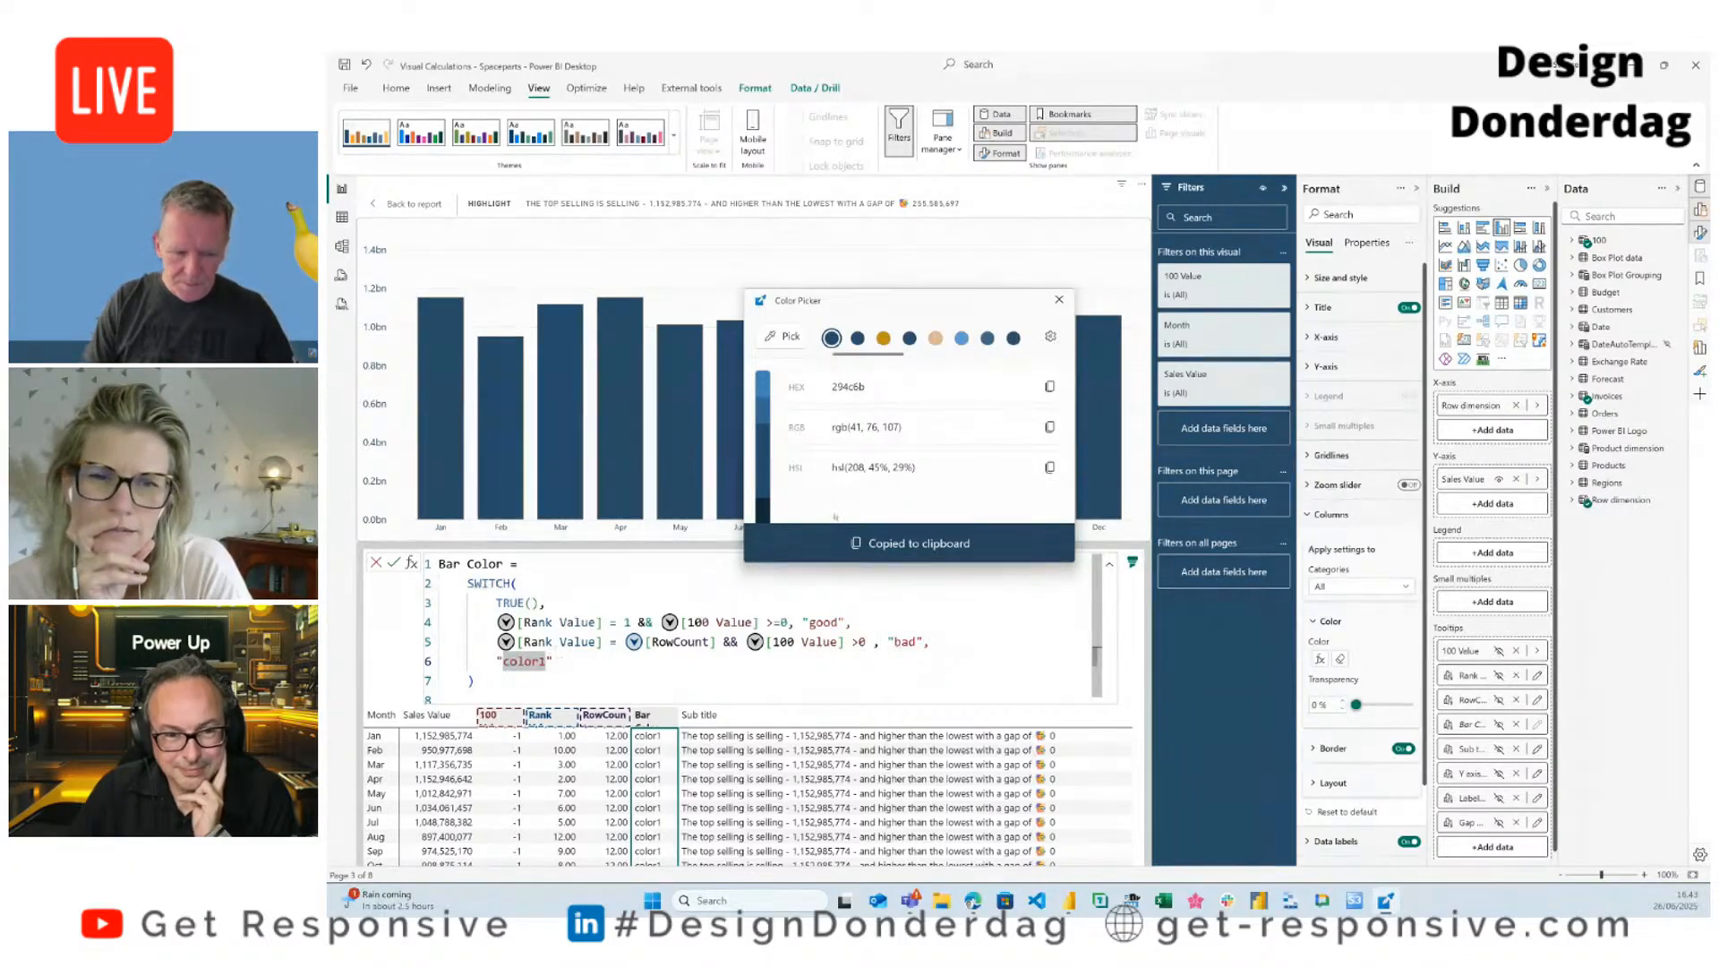
click(883, 339)
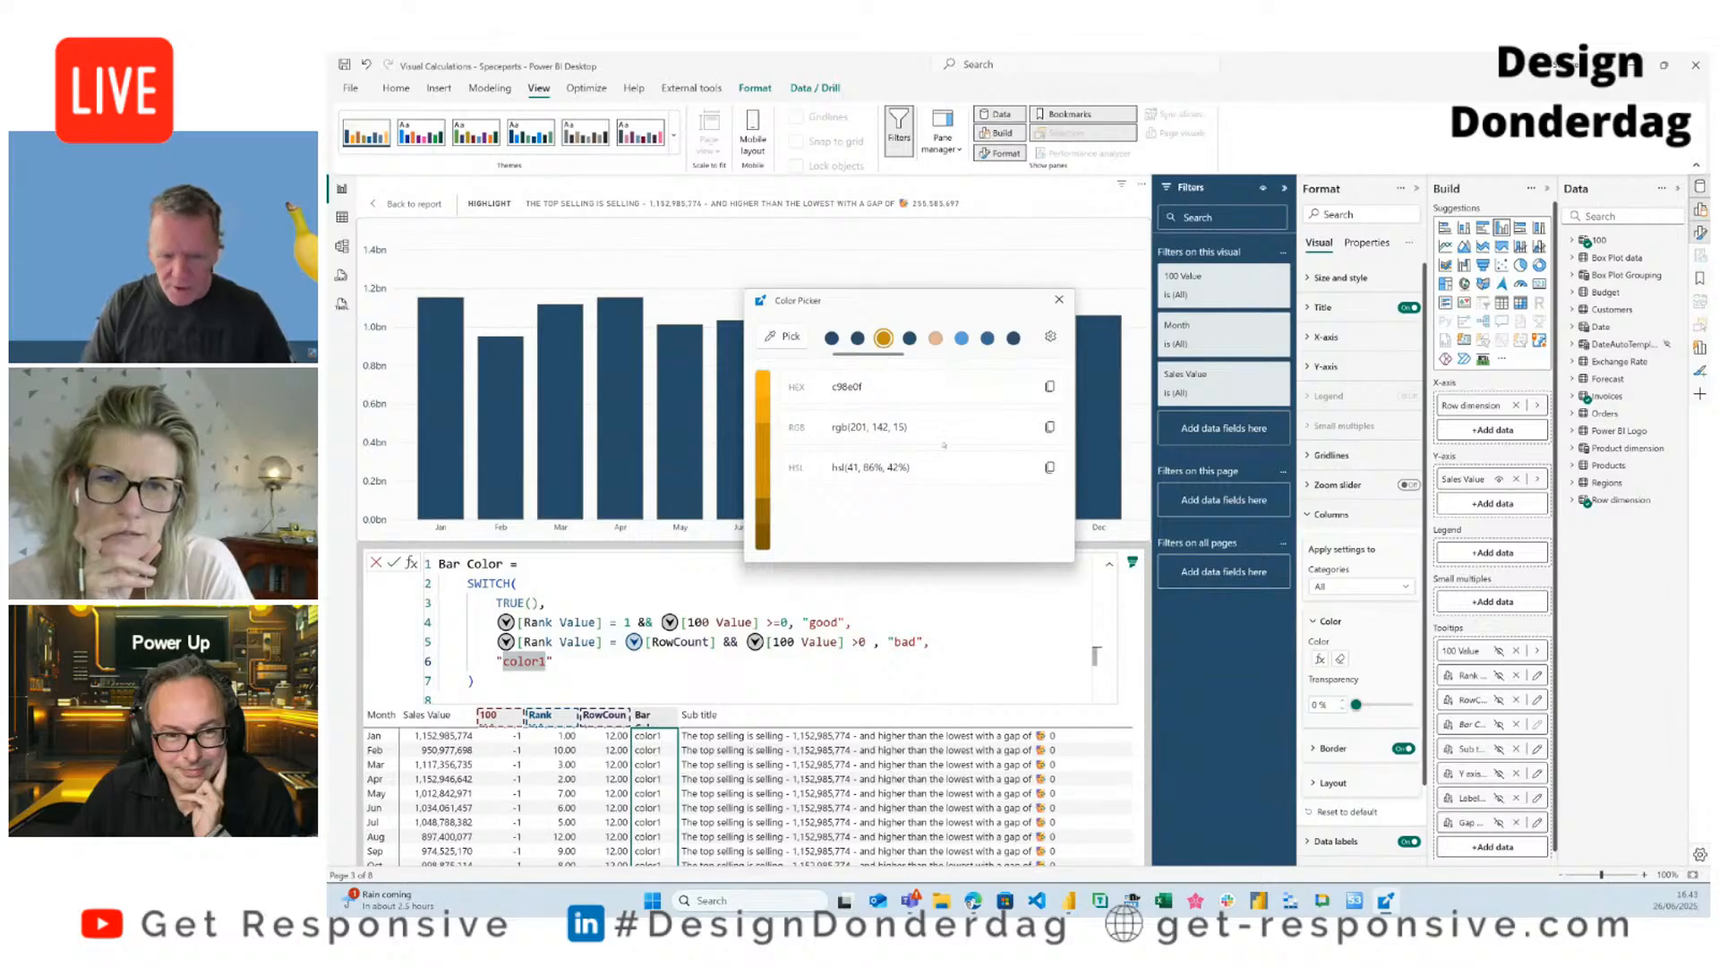
click(1050, 466)
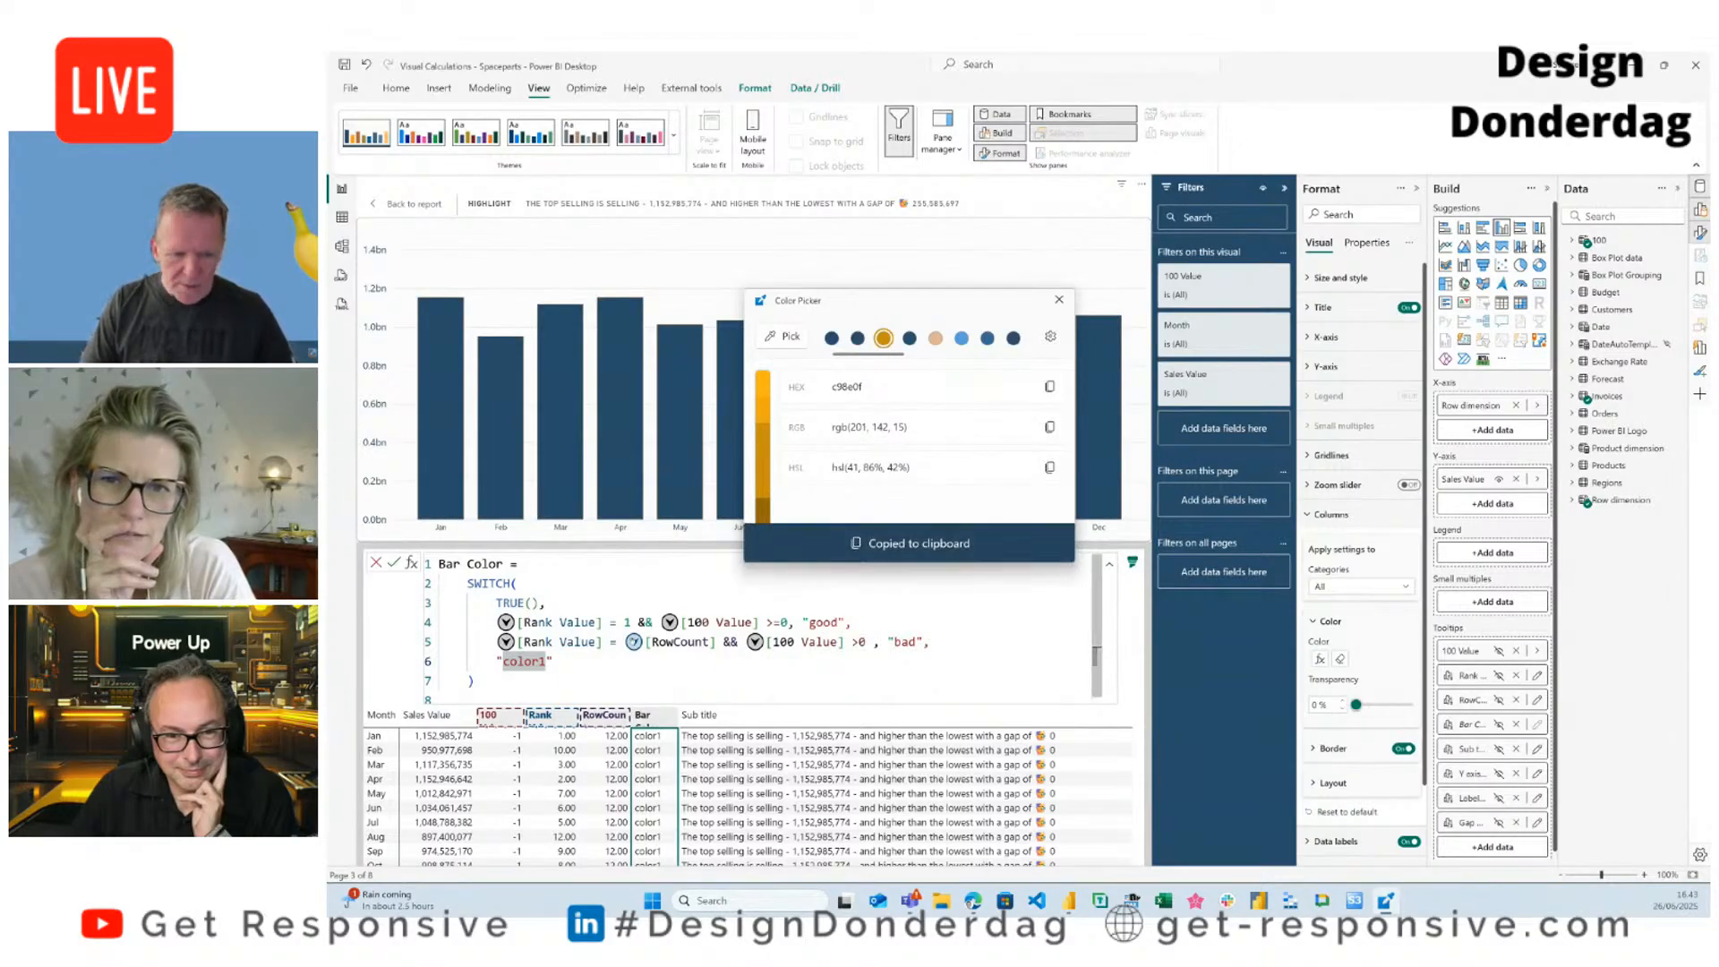
Step: Replace "color1" in the Bar Color formula with the copied hsl(41, 86%, 42%) and commit the calculation
double_click(524, 661)
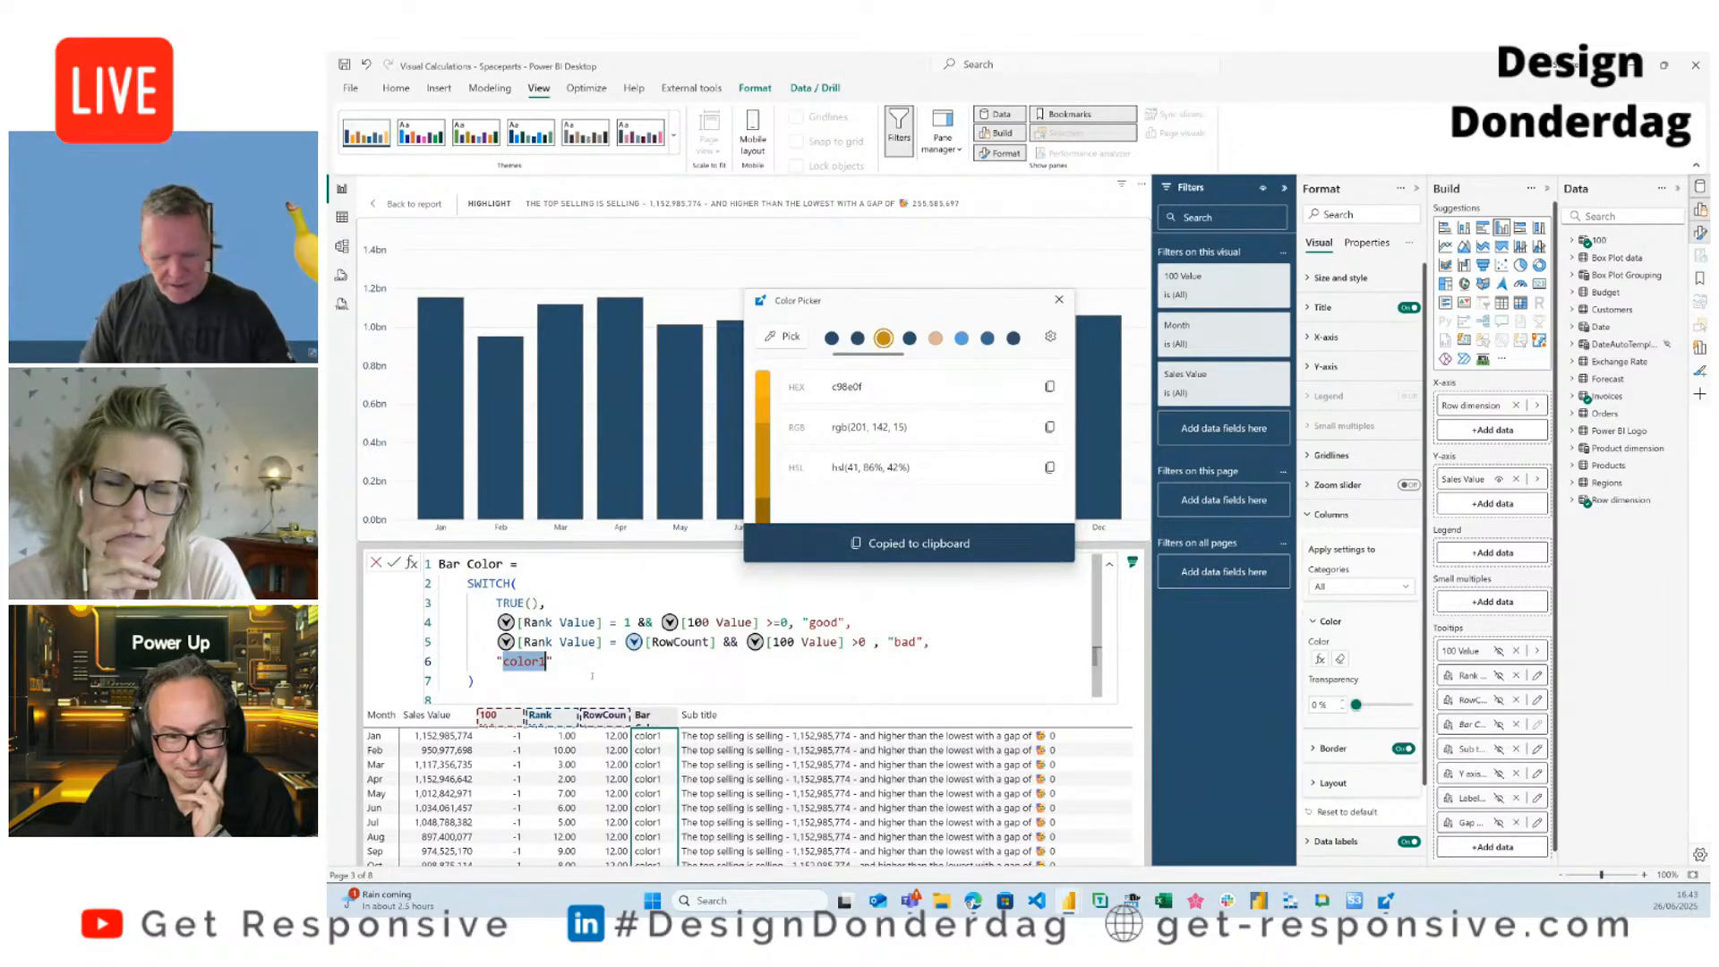
key(ctrl+v)
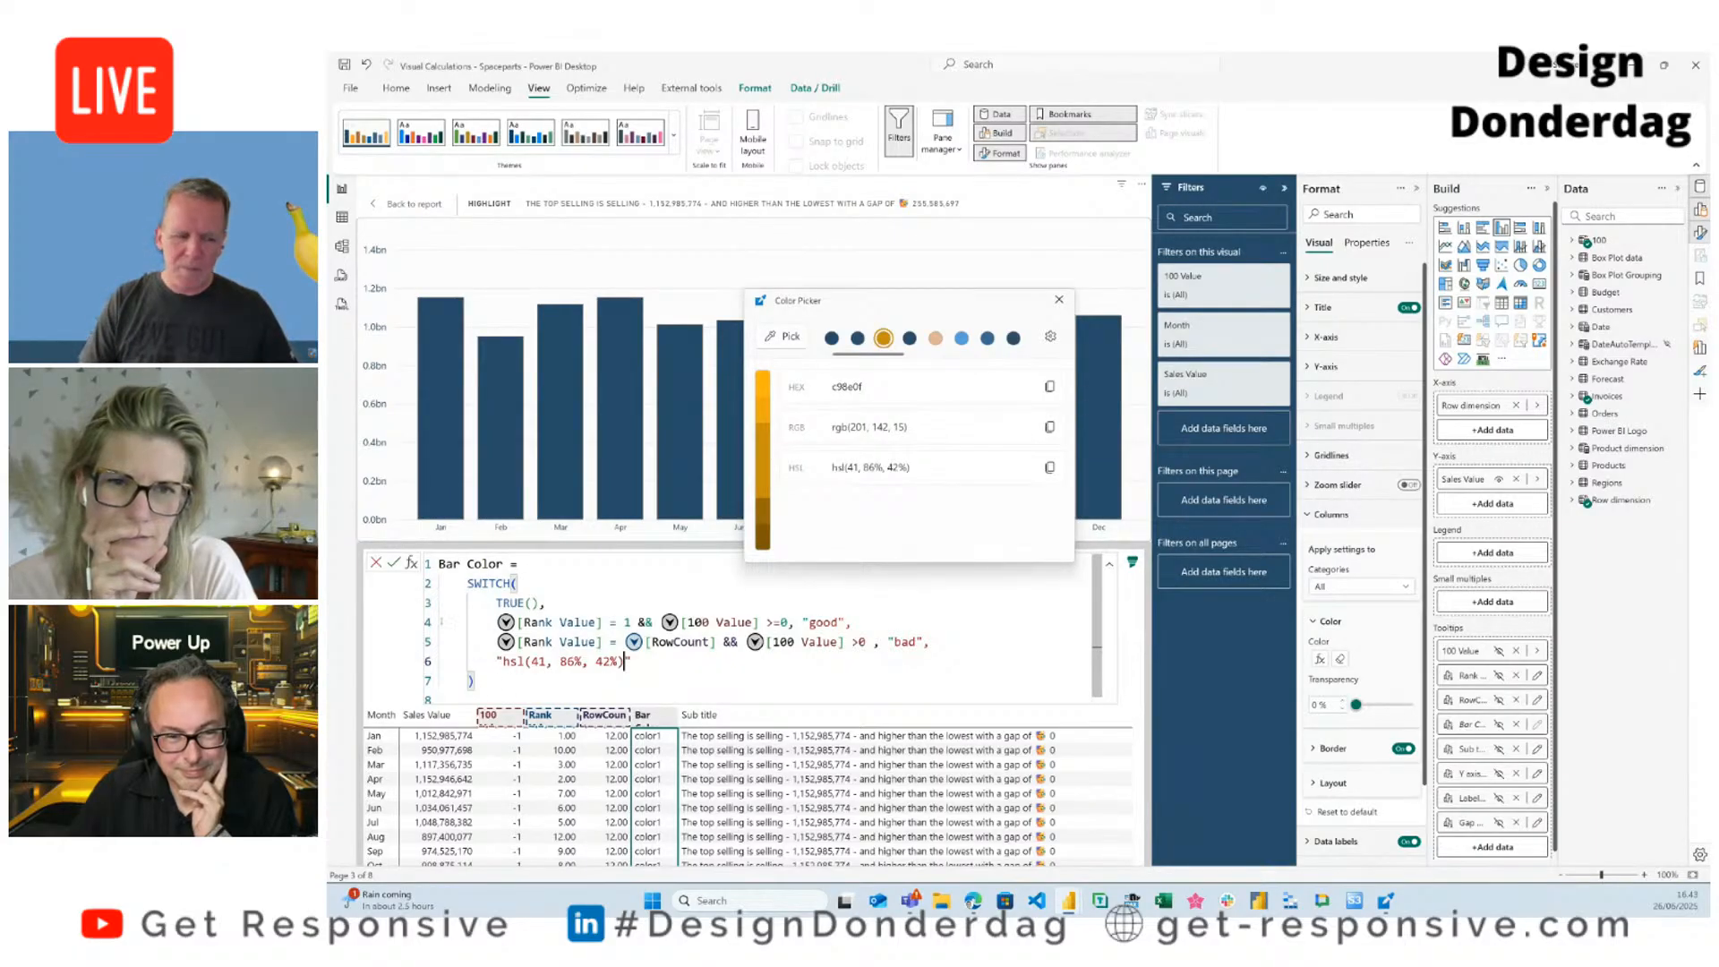
click(394, 563)
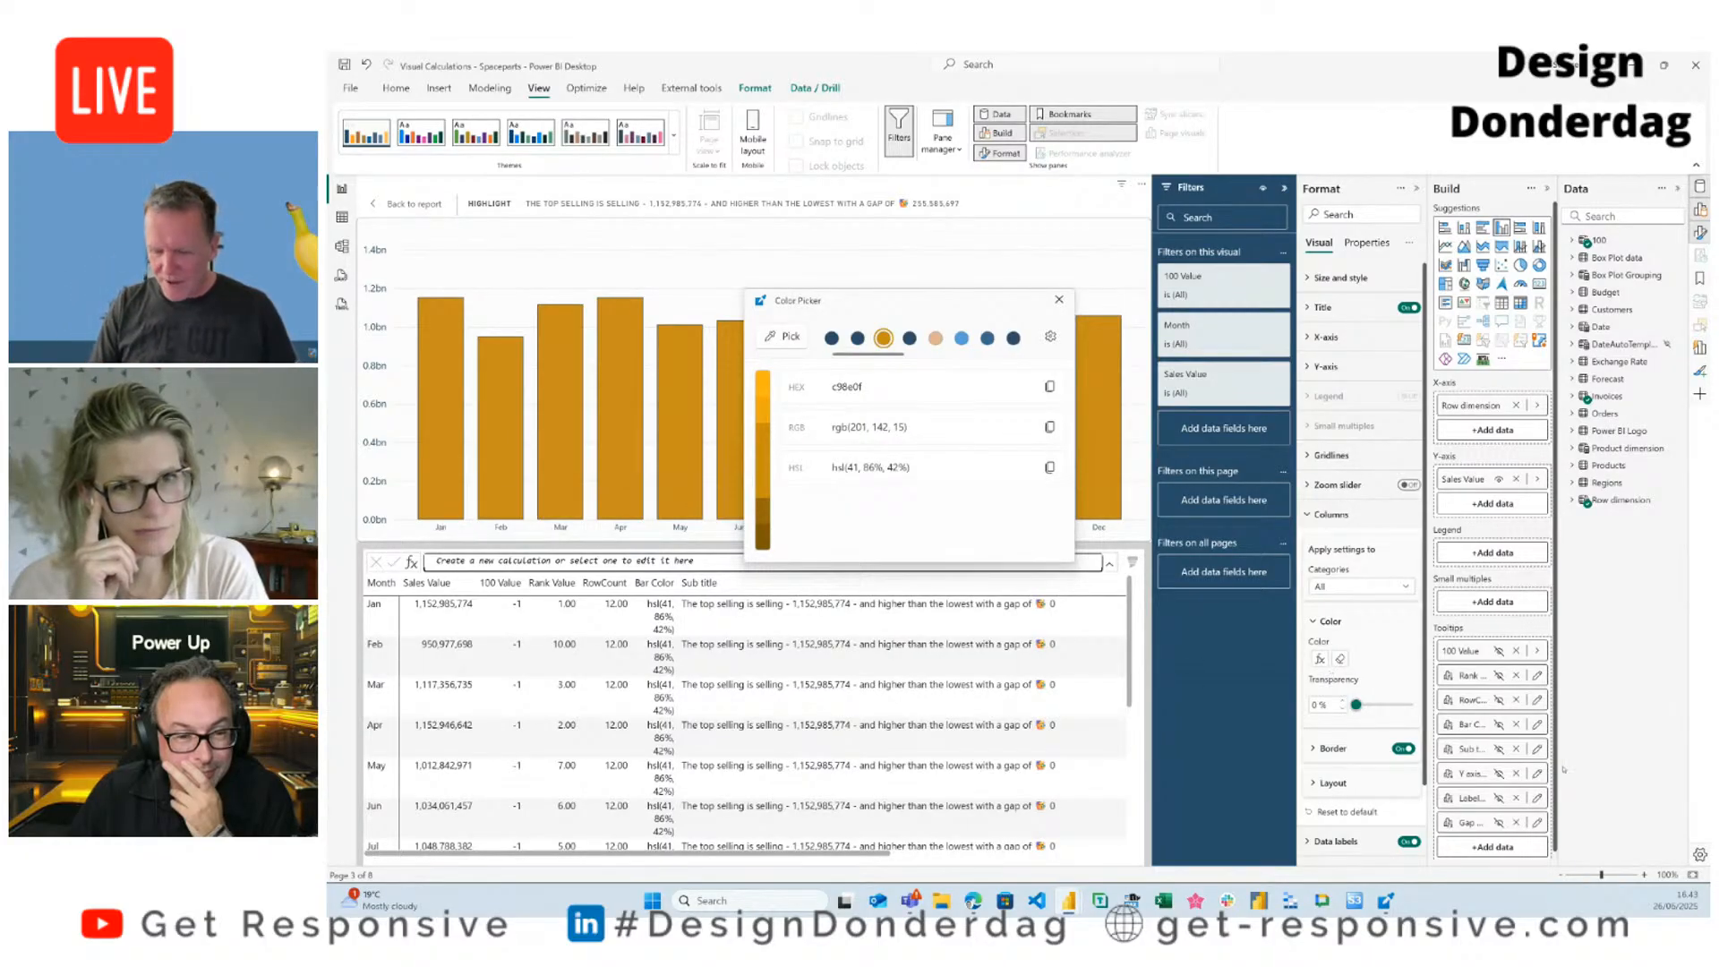
Step: Change the fallback color in the Bar Color formula to hsla(41, 86%, 42%, .2), commit it, and widen the Bar Color column
click(1536, 724)
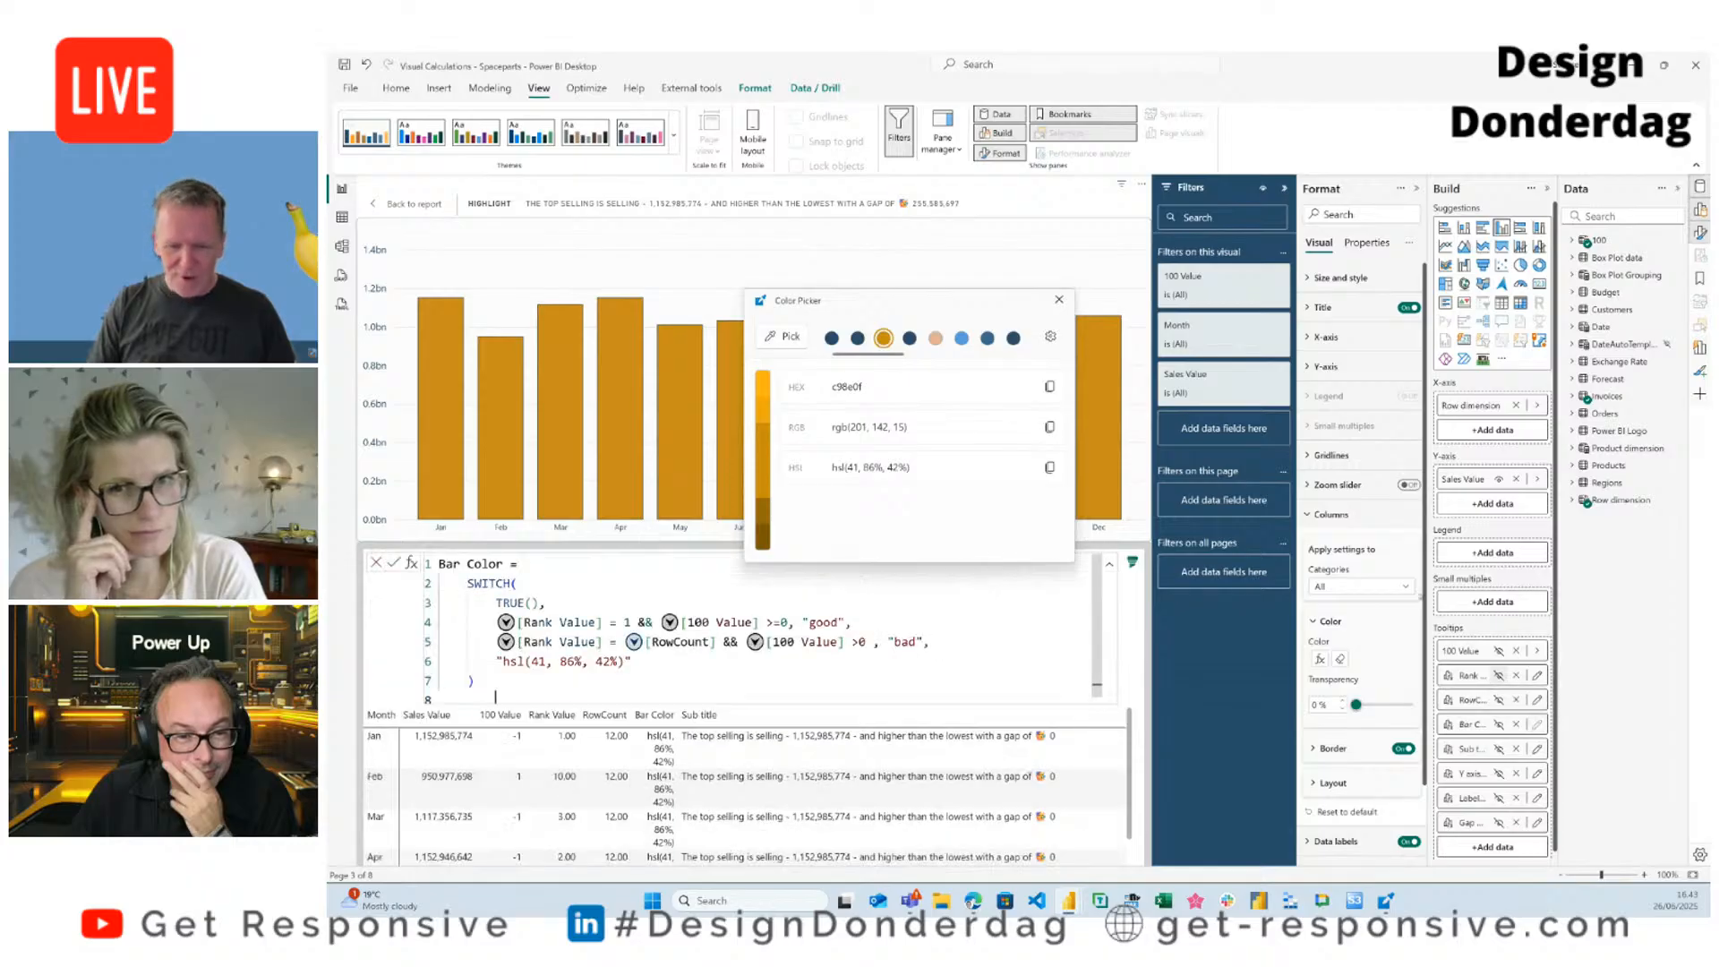
click(1059, 300)
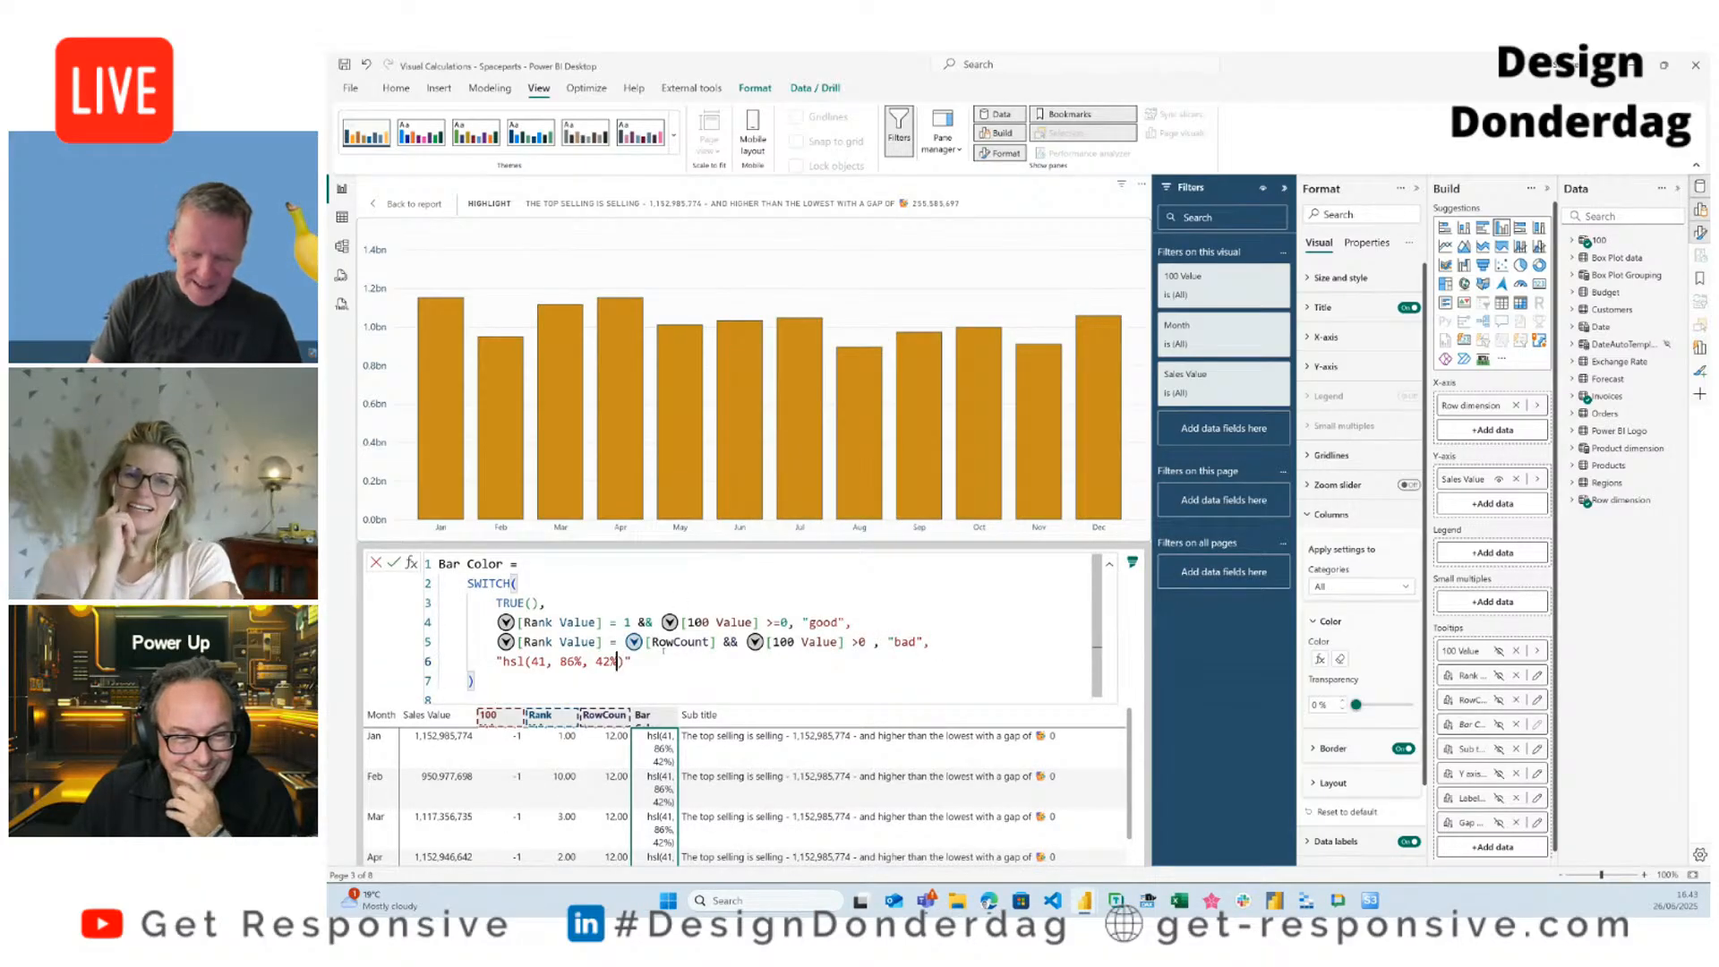
text(, )
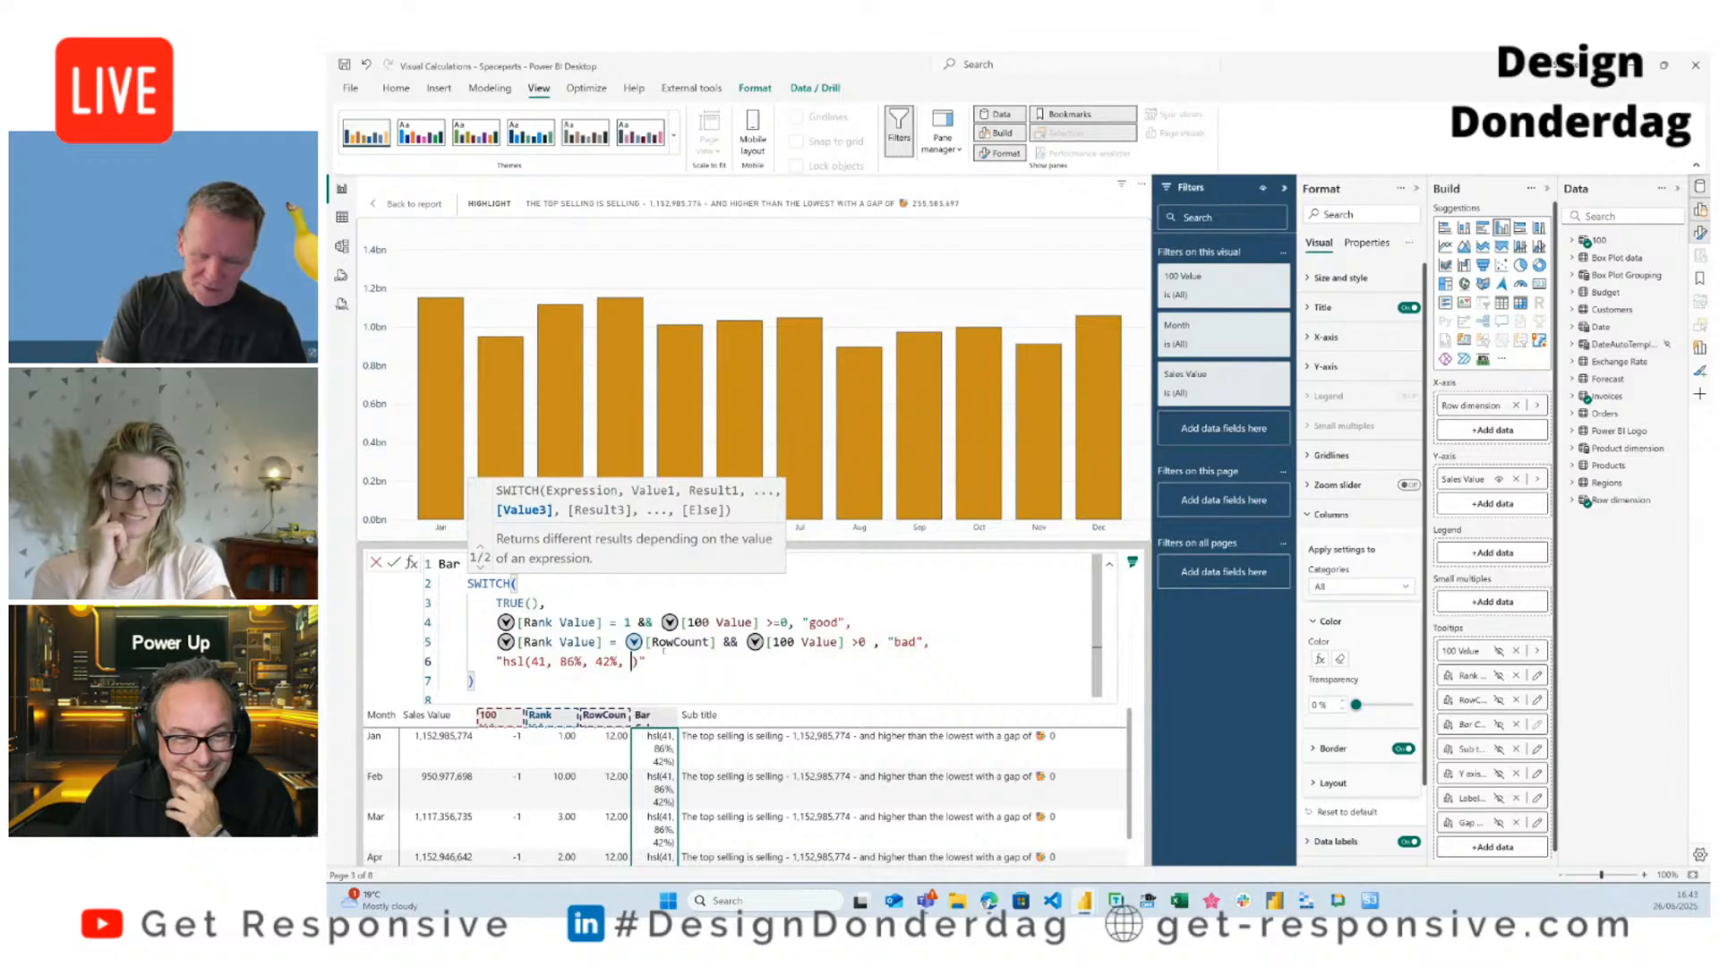
text(.2)
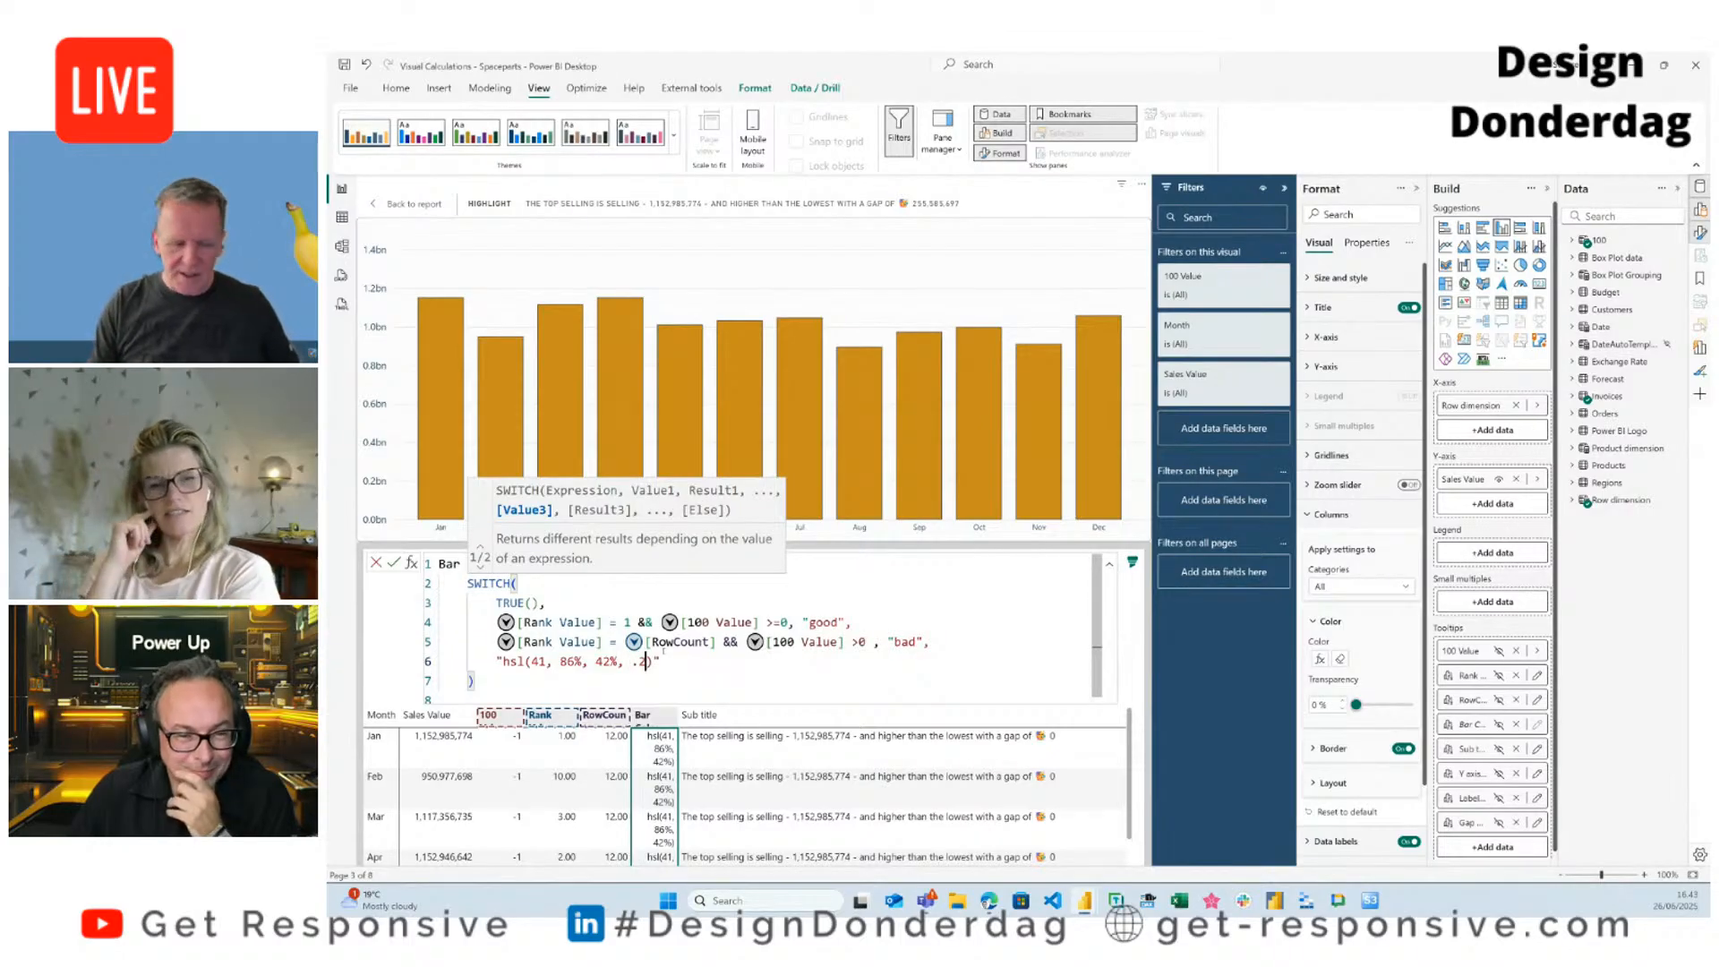
click(524, 662)
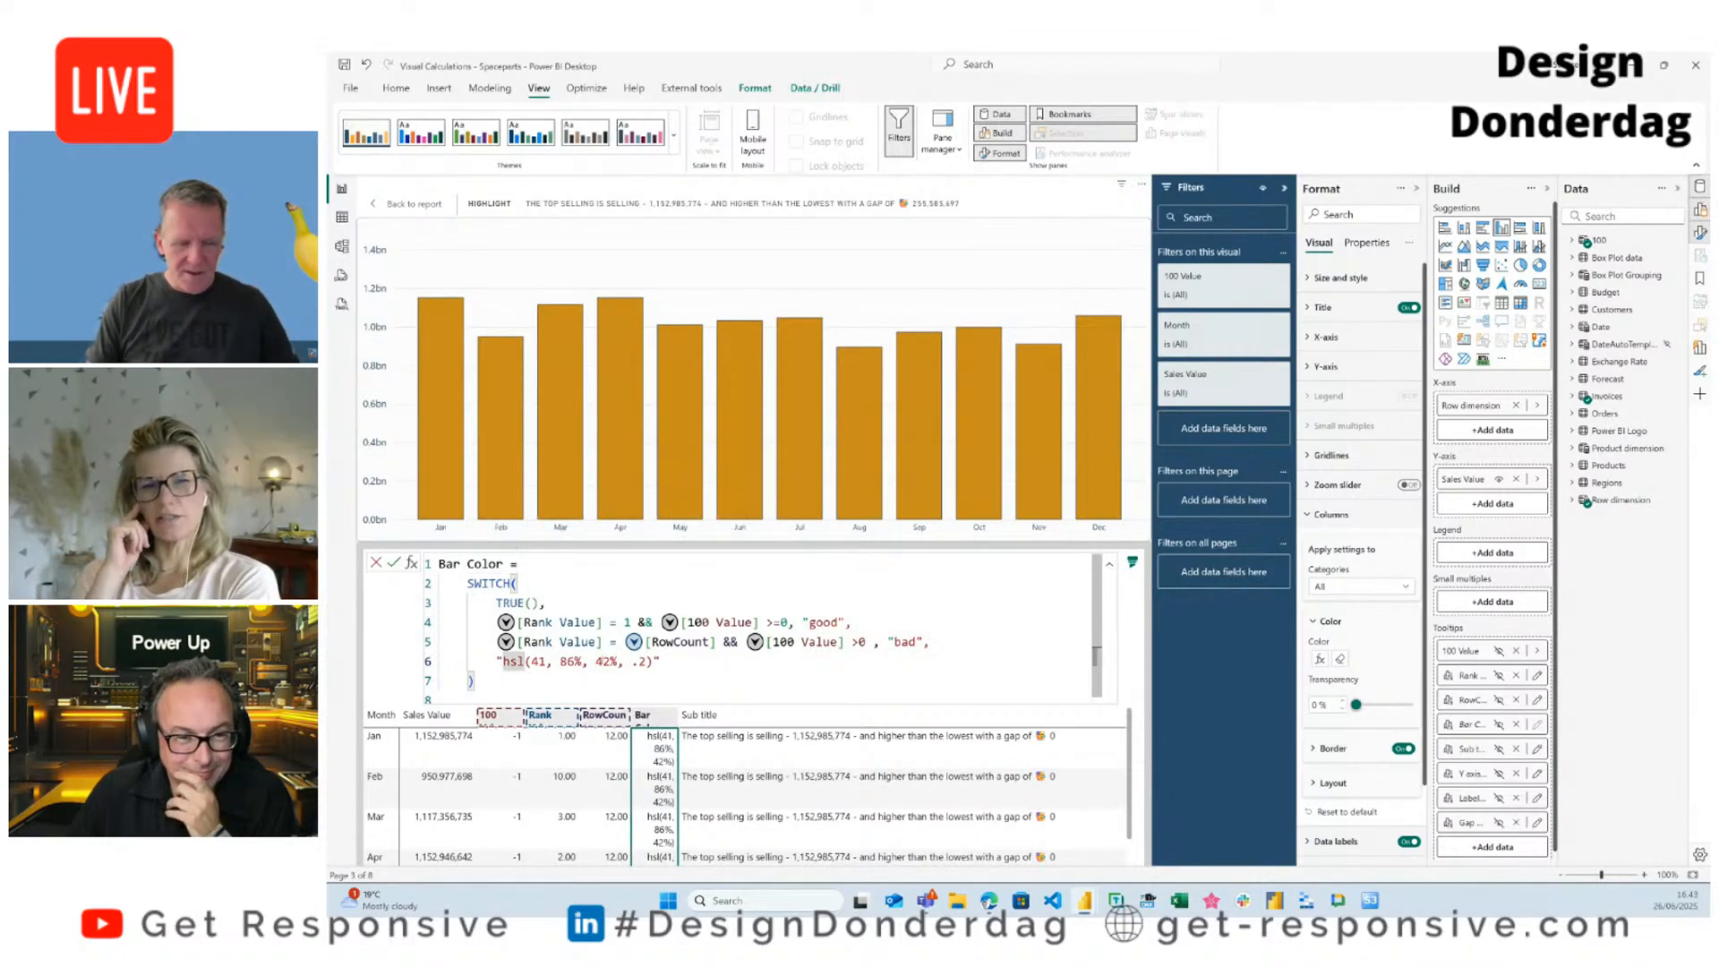
text(a)
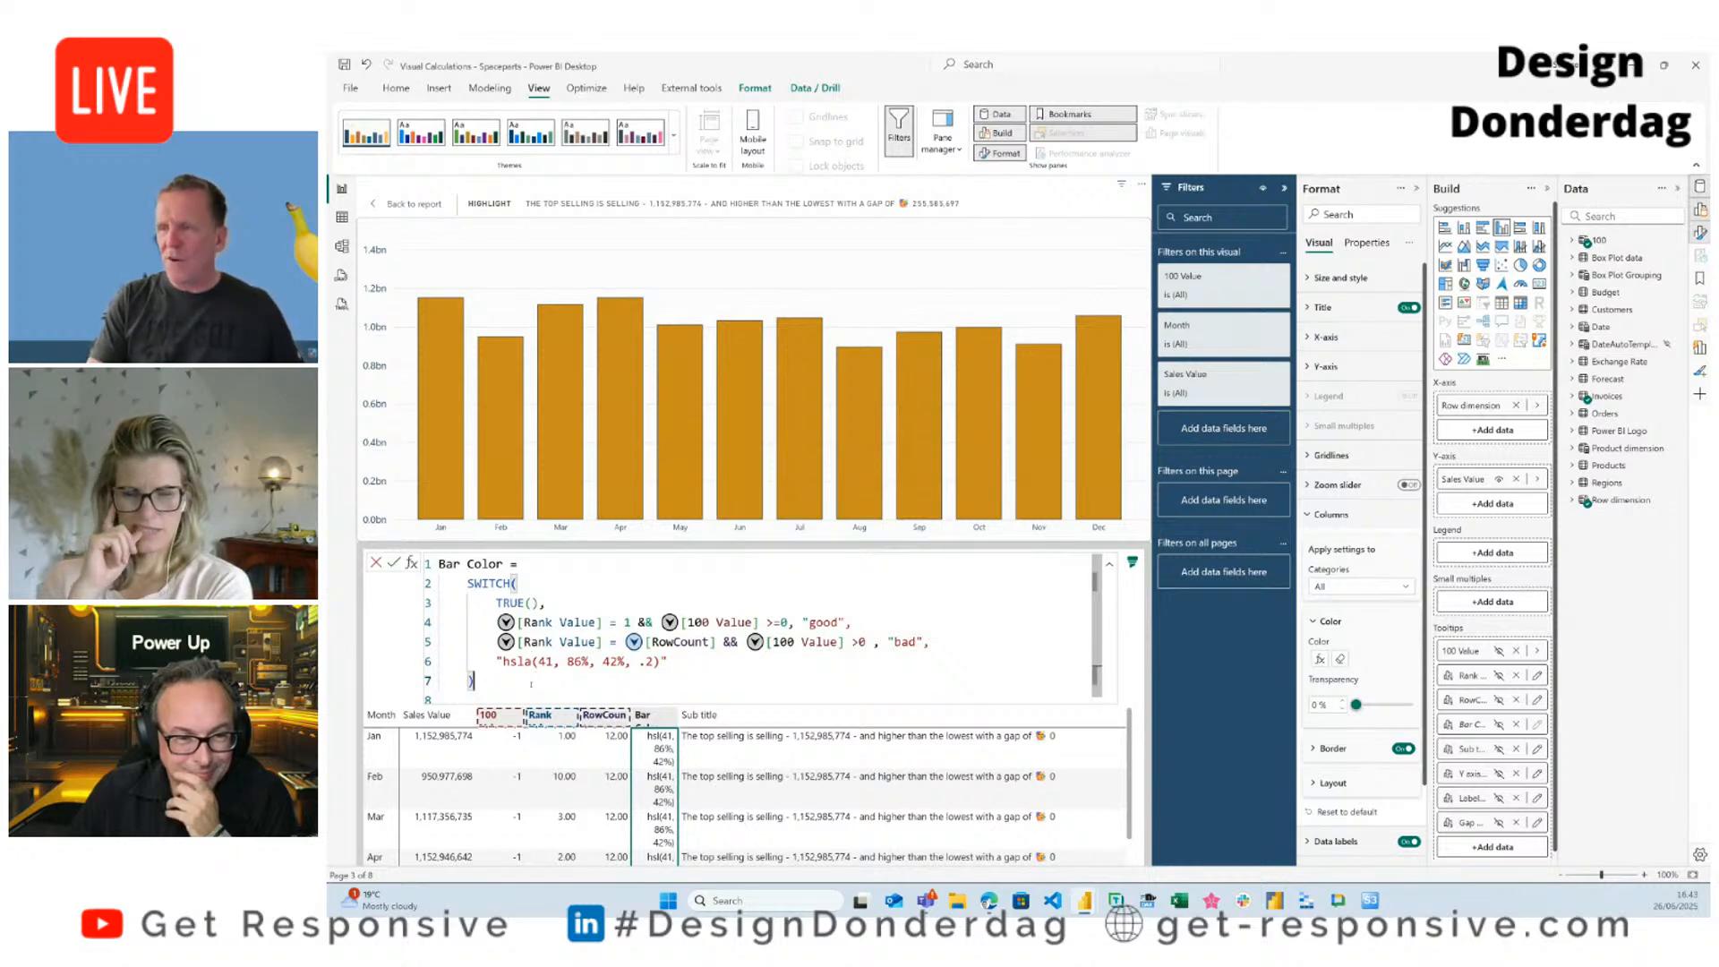
key(Return)
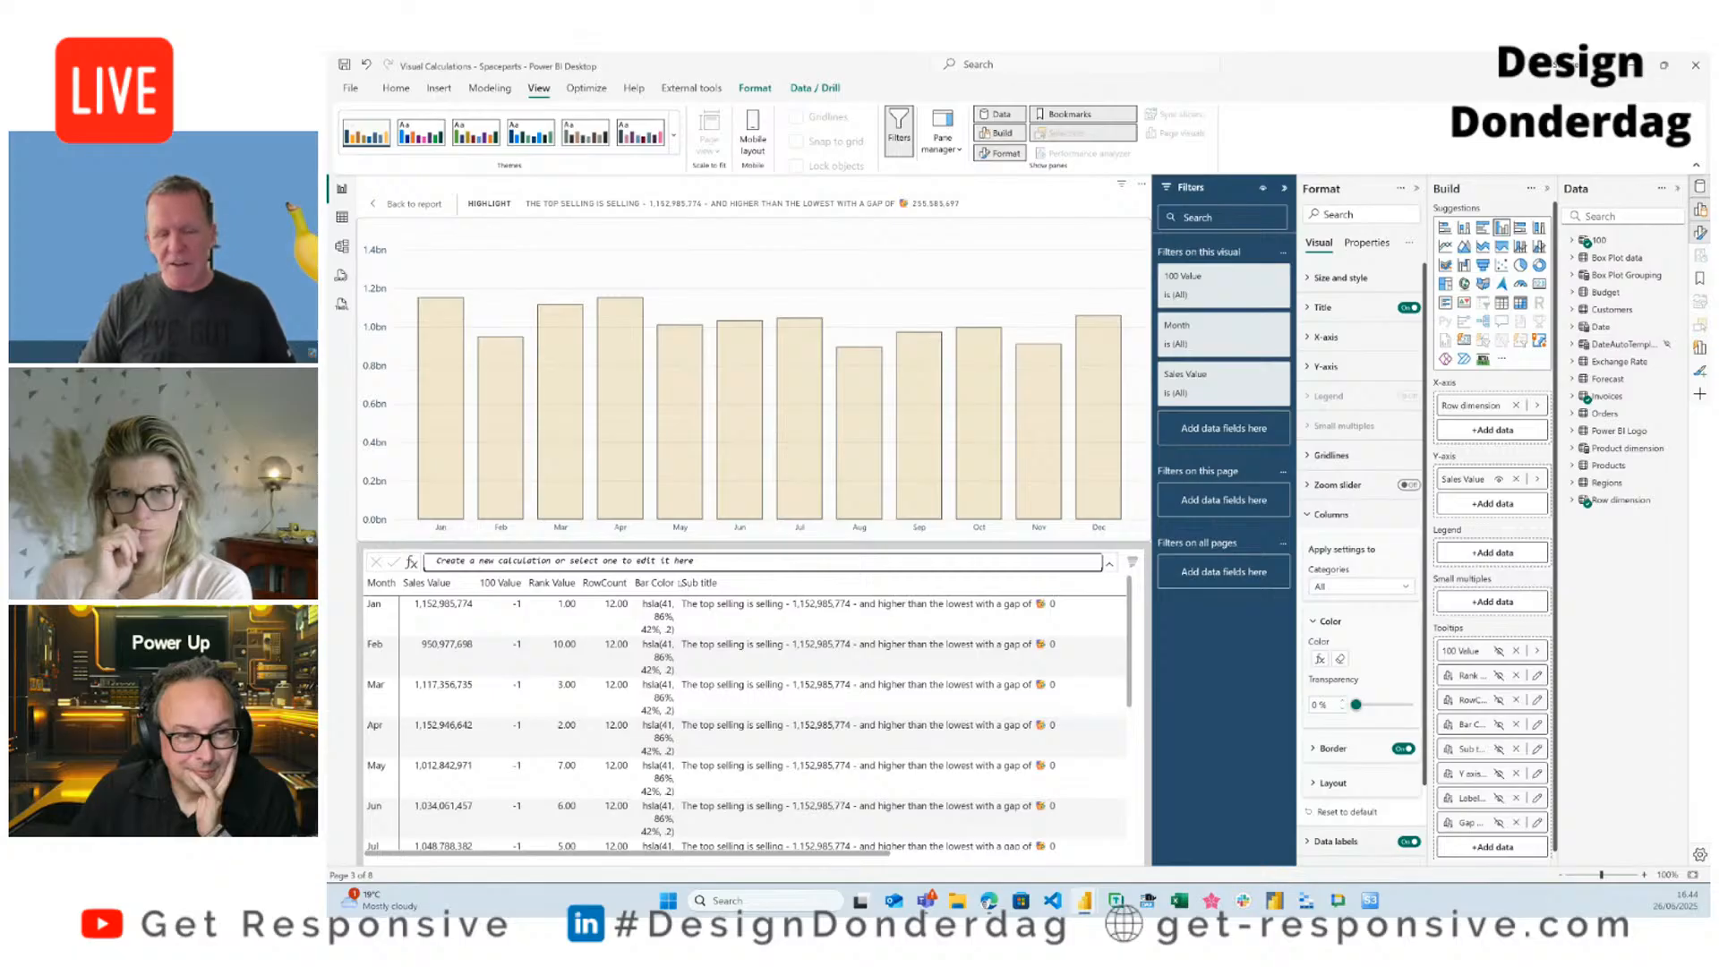
drag(678, 580, 729, 583)
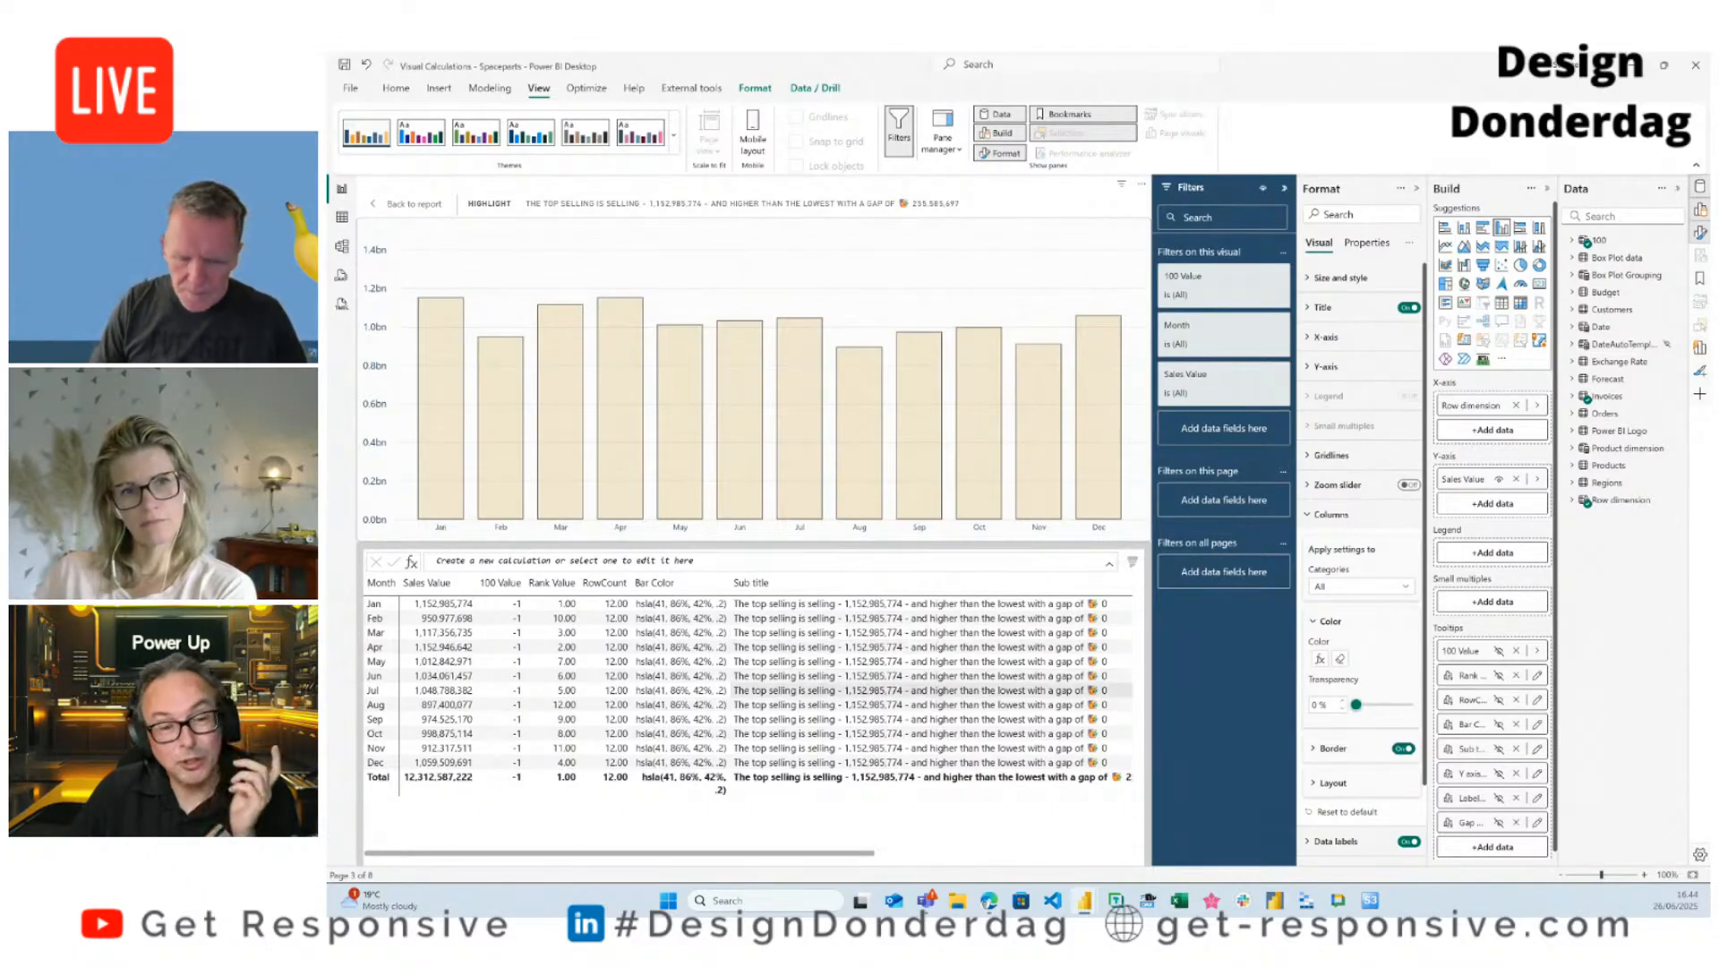
Step: Replace the hsla code in the Bar Color formula with "color1" and commit the calculation
click(1538, 725)
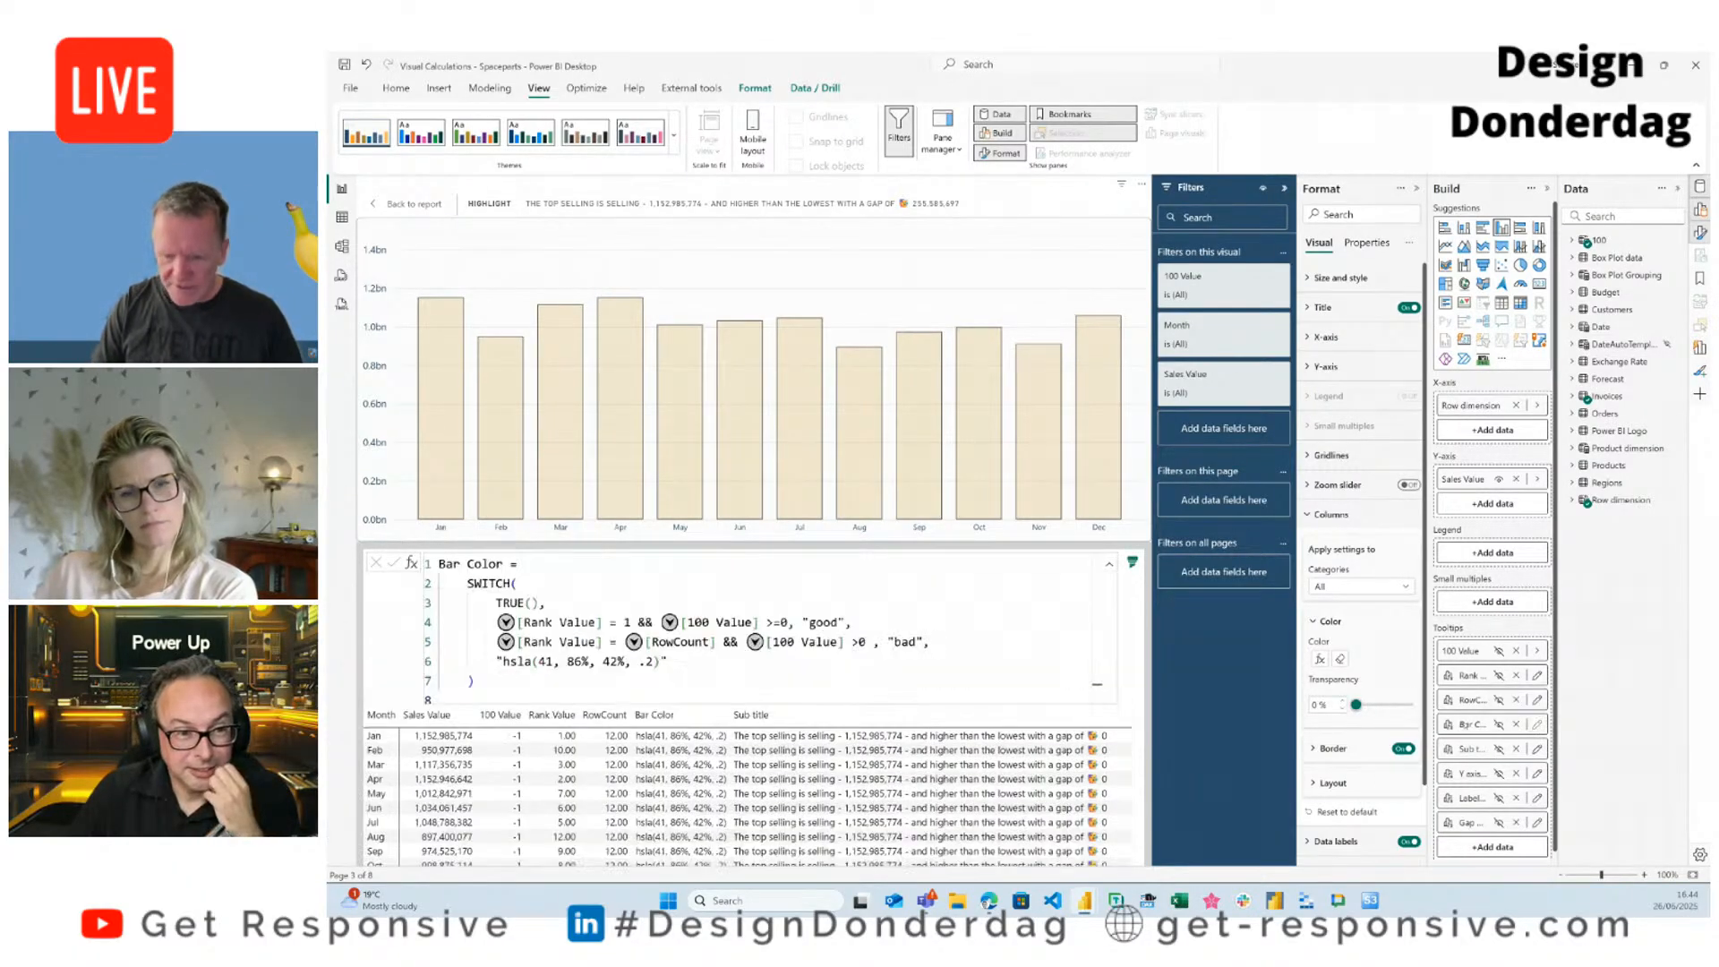
drag(508, 662, 660, 661)
text(color)
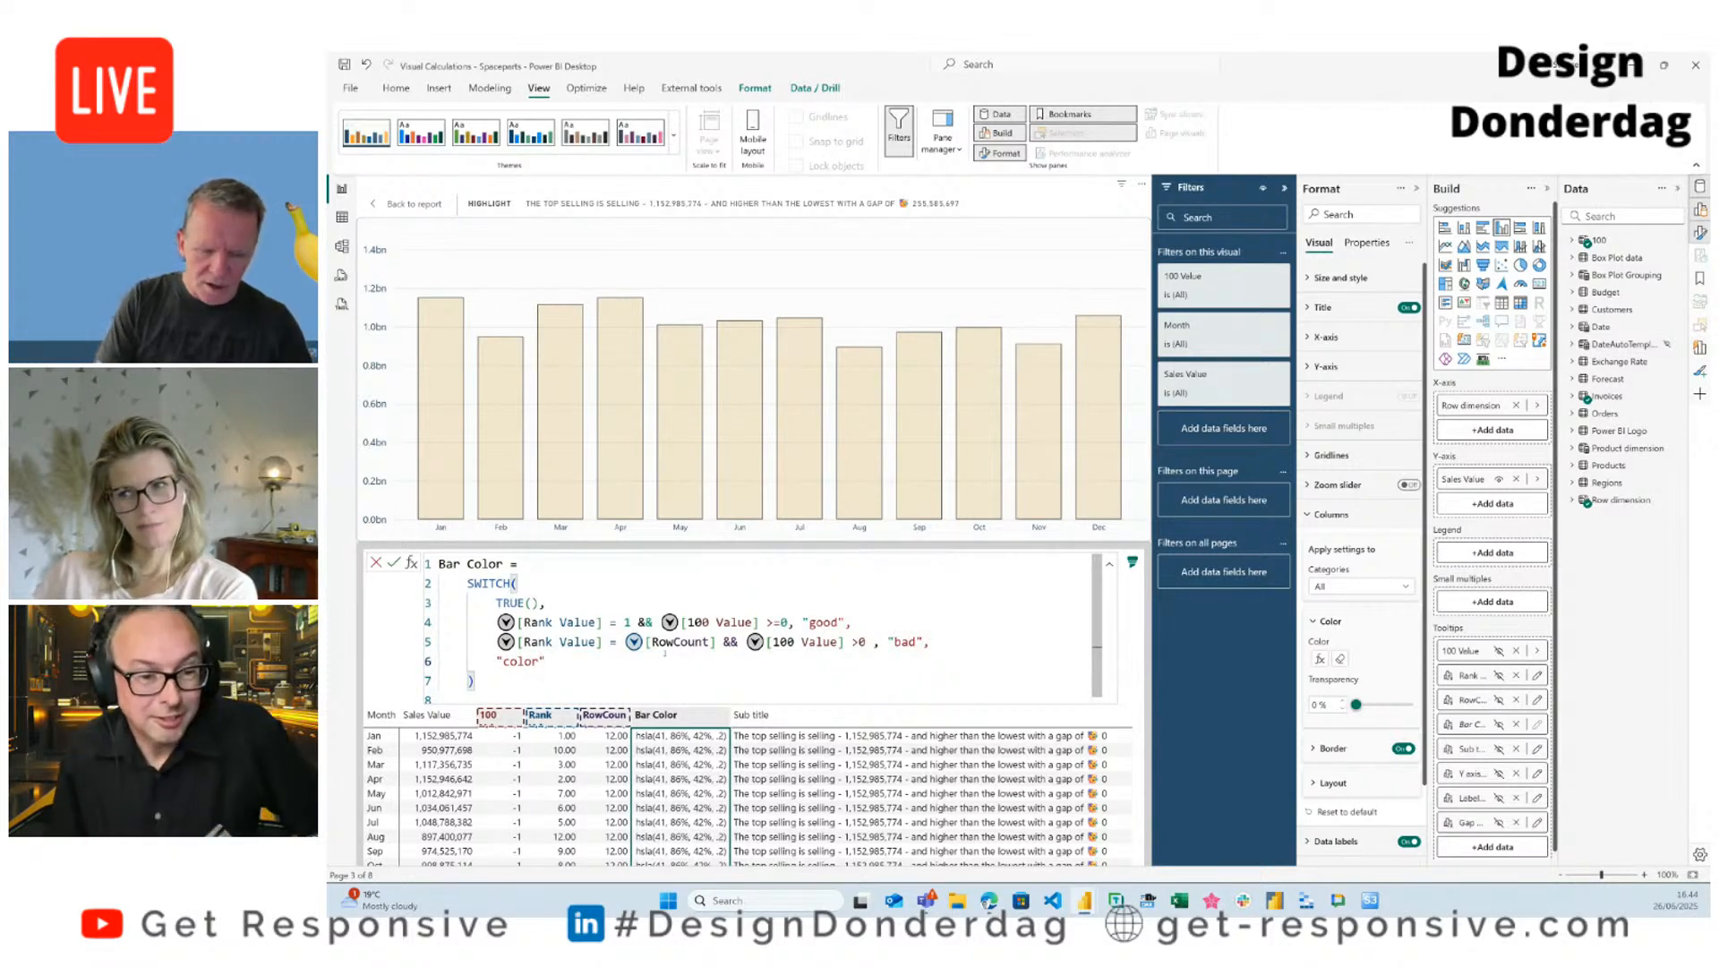
text(1)
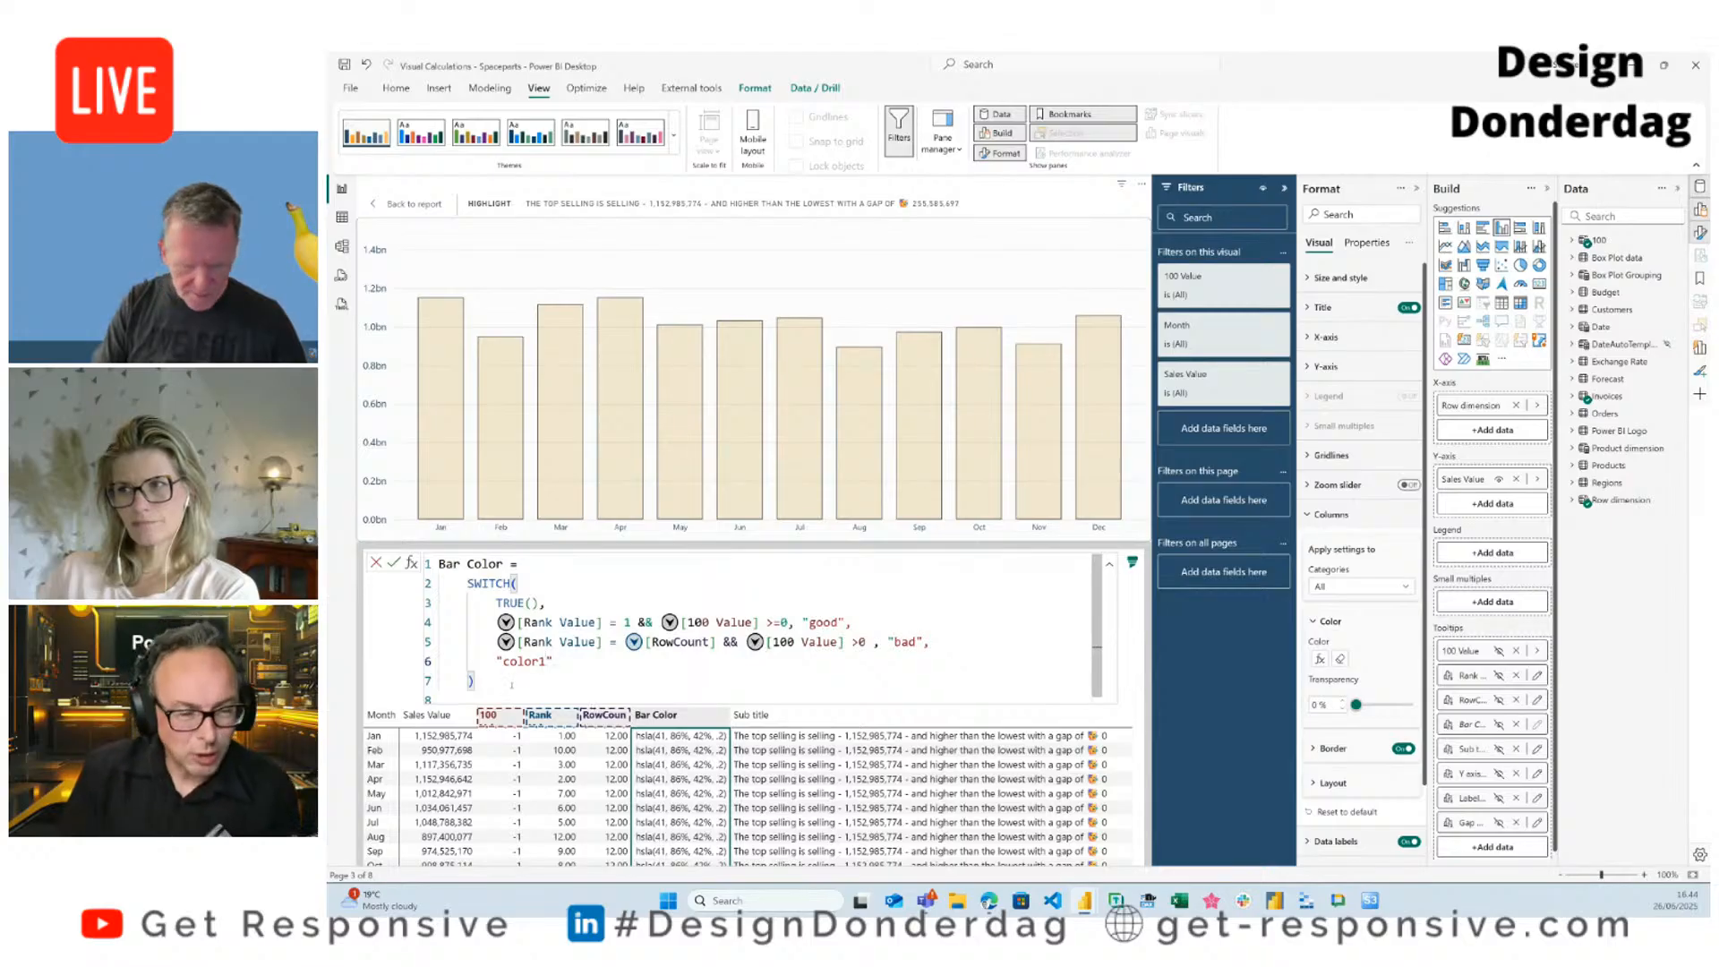
key(Return)
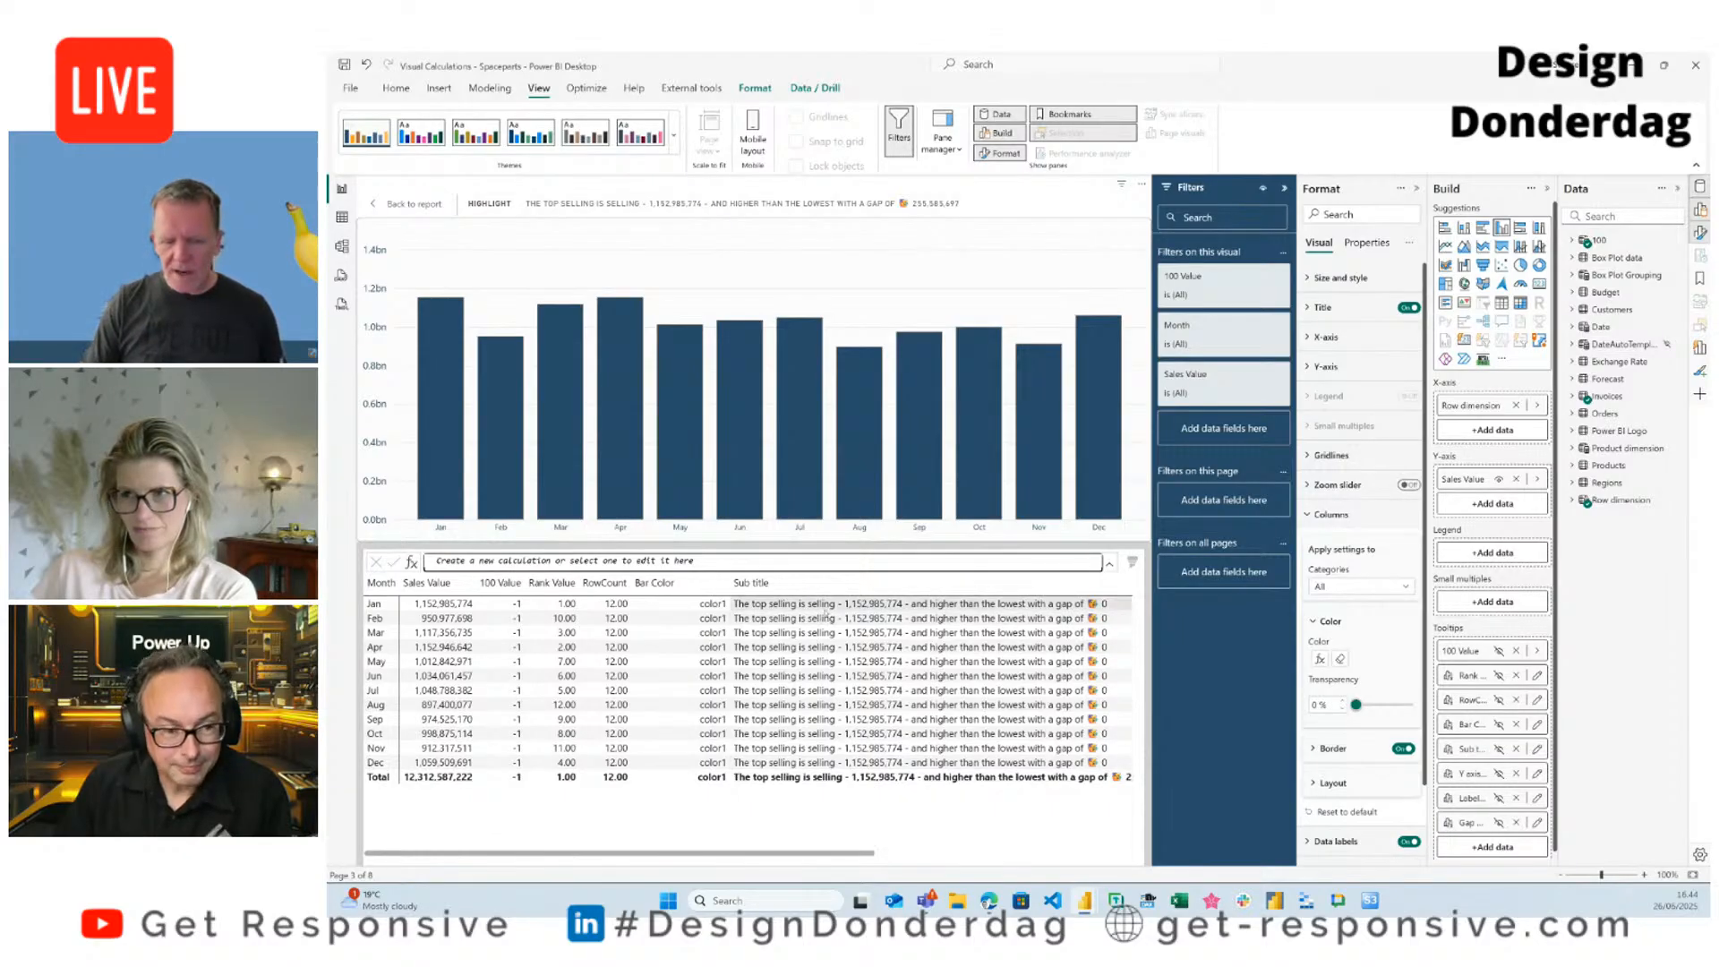
Step: Examine the Sub title formula and the Gap between high and low formula with its result column
drag(847, 853, 924, 847)
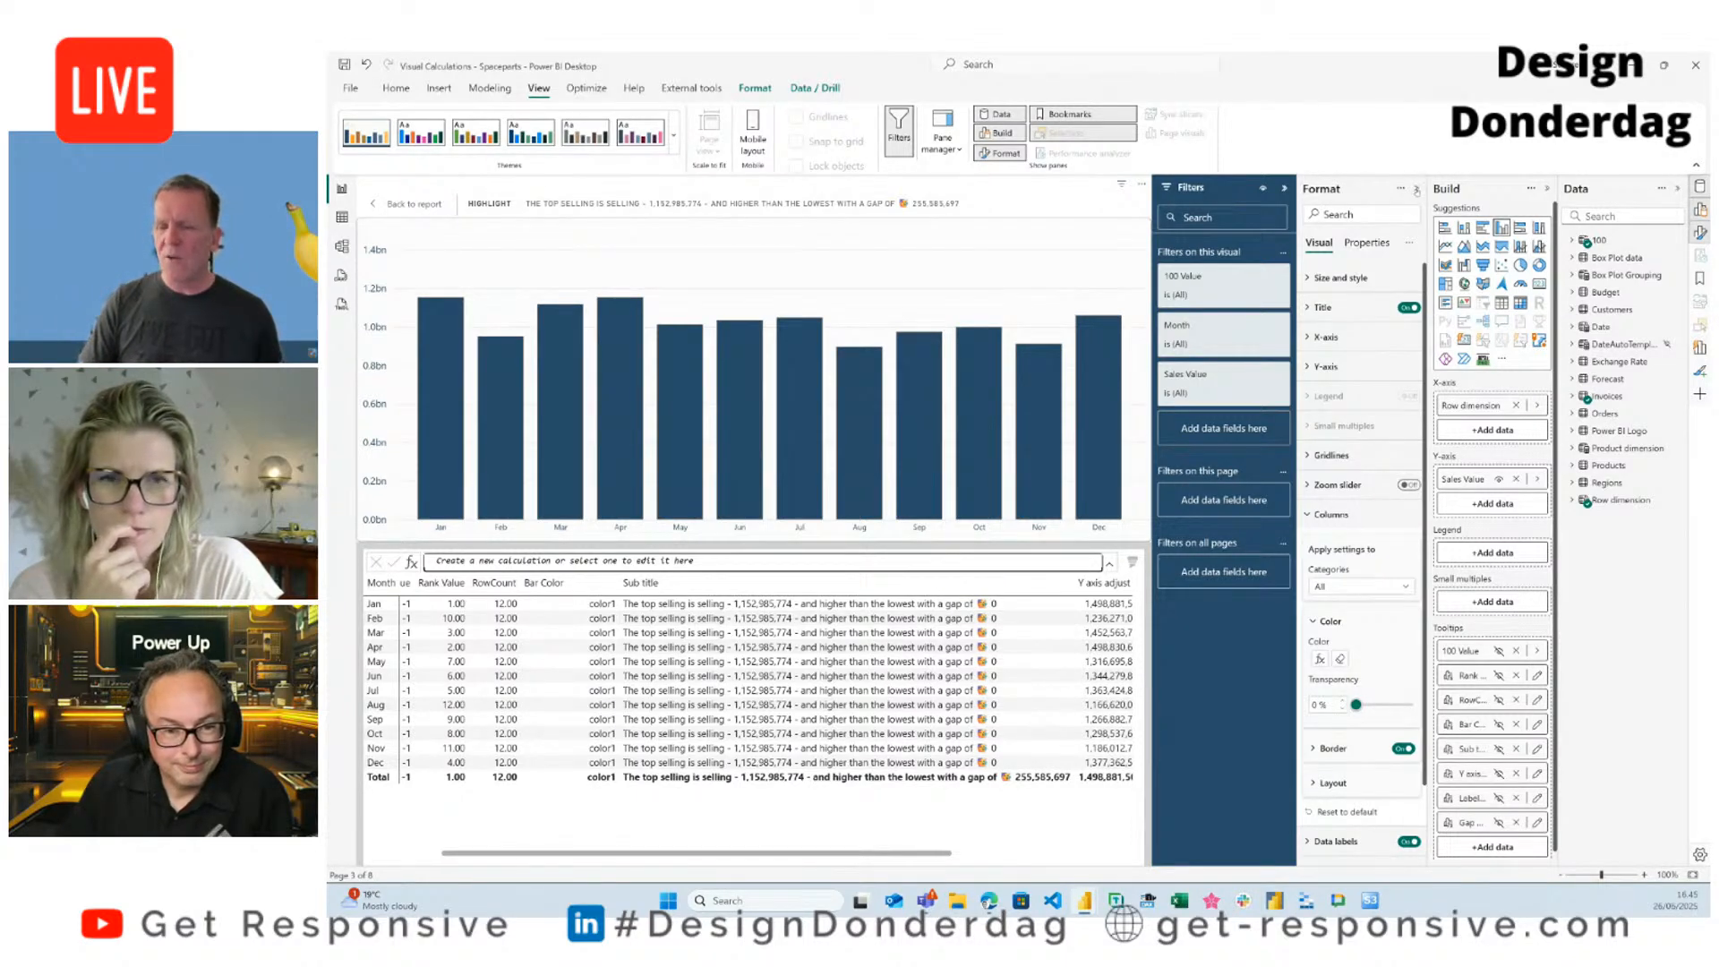
click(1417, 188)
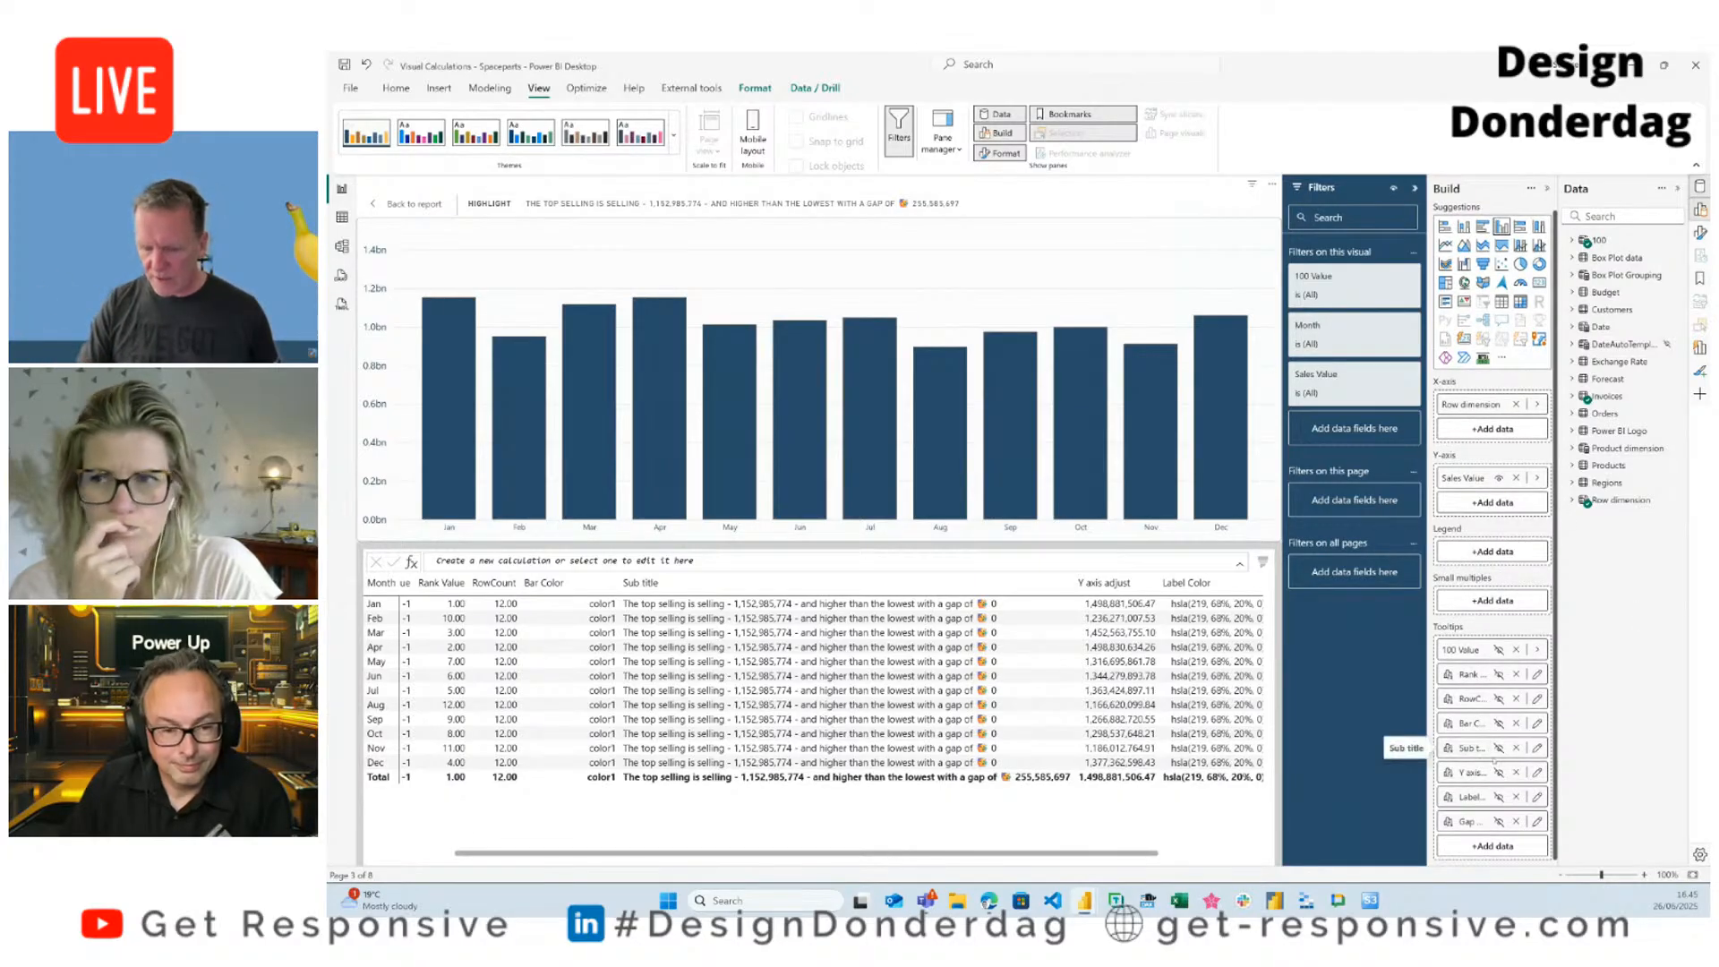
click(1538, 747)
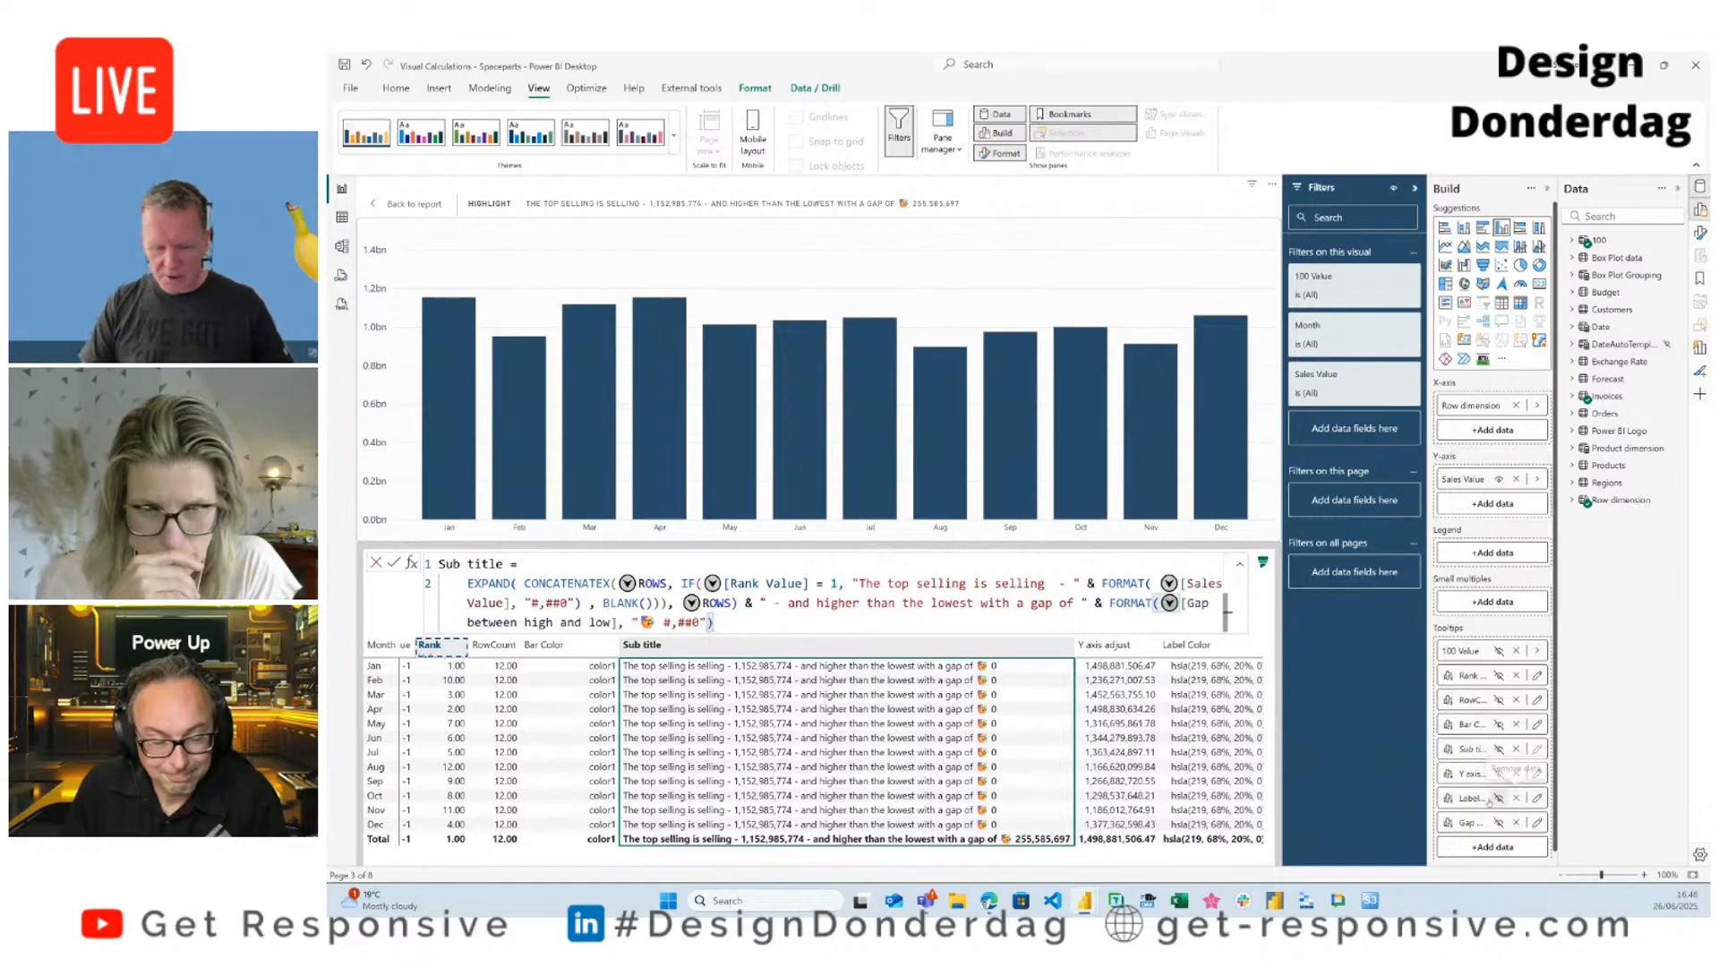
click(1538, 822)
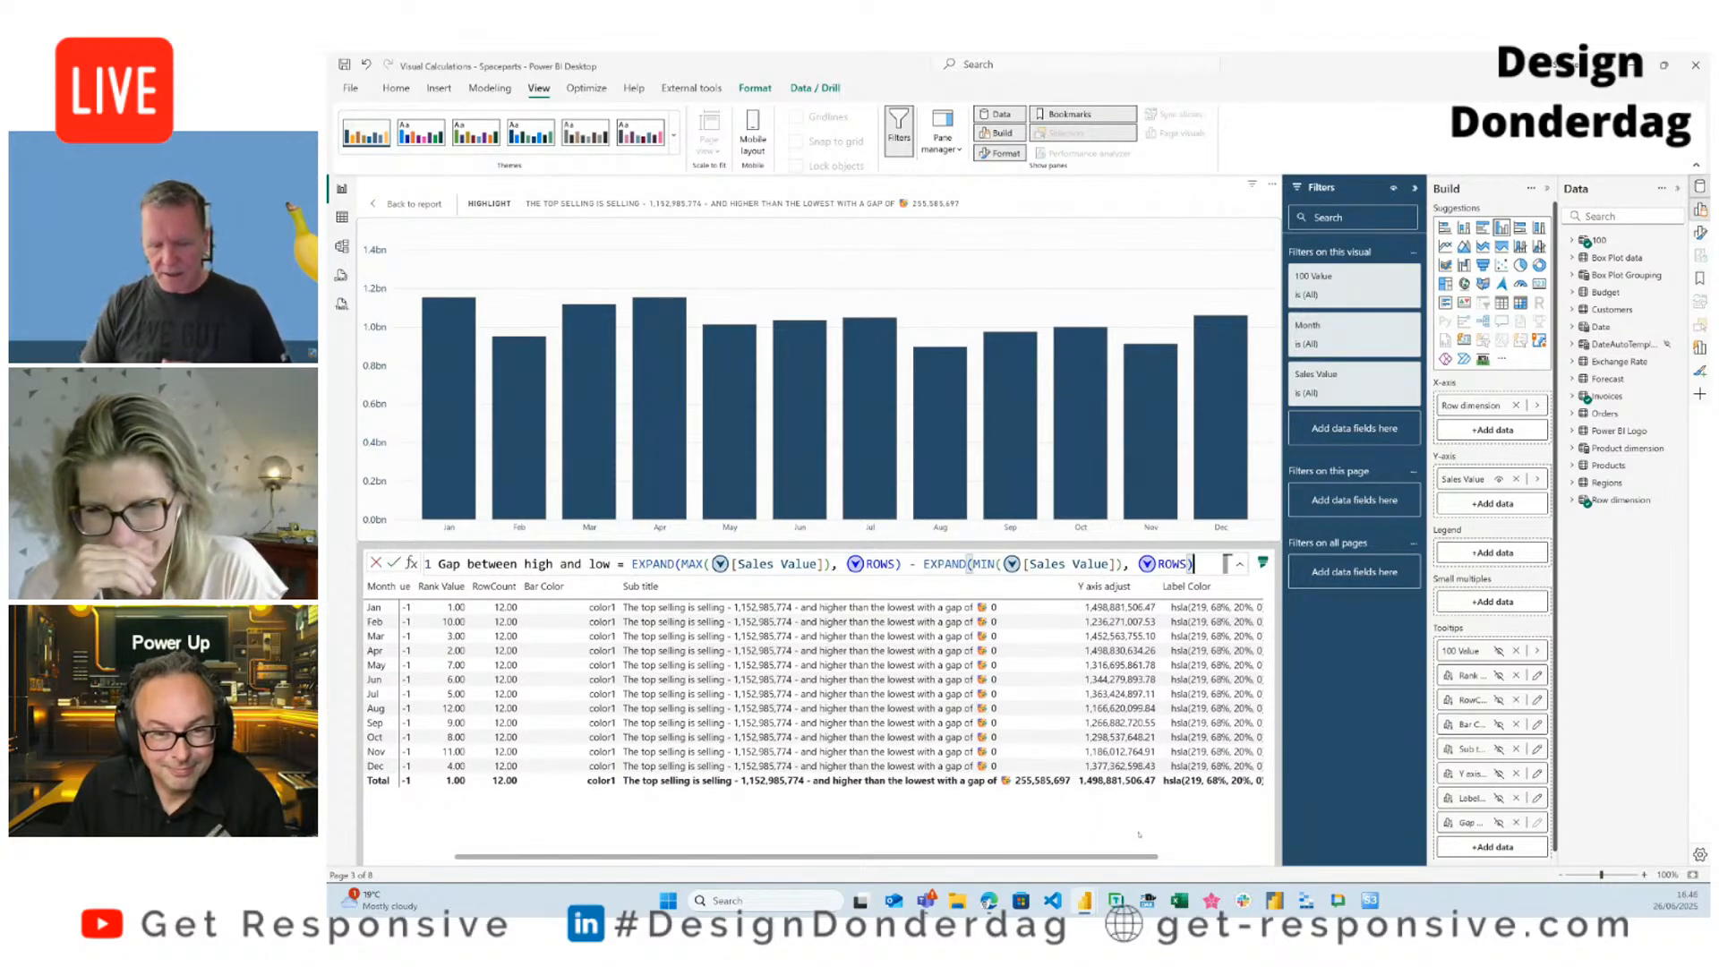
drag(1125, 856, 1228, 861)
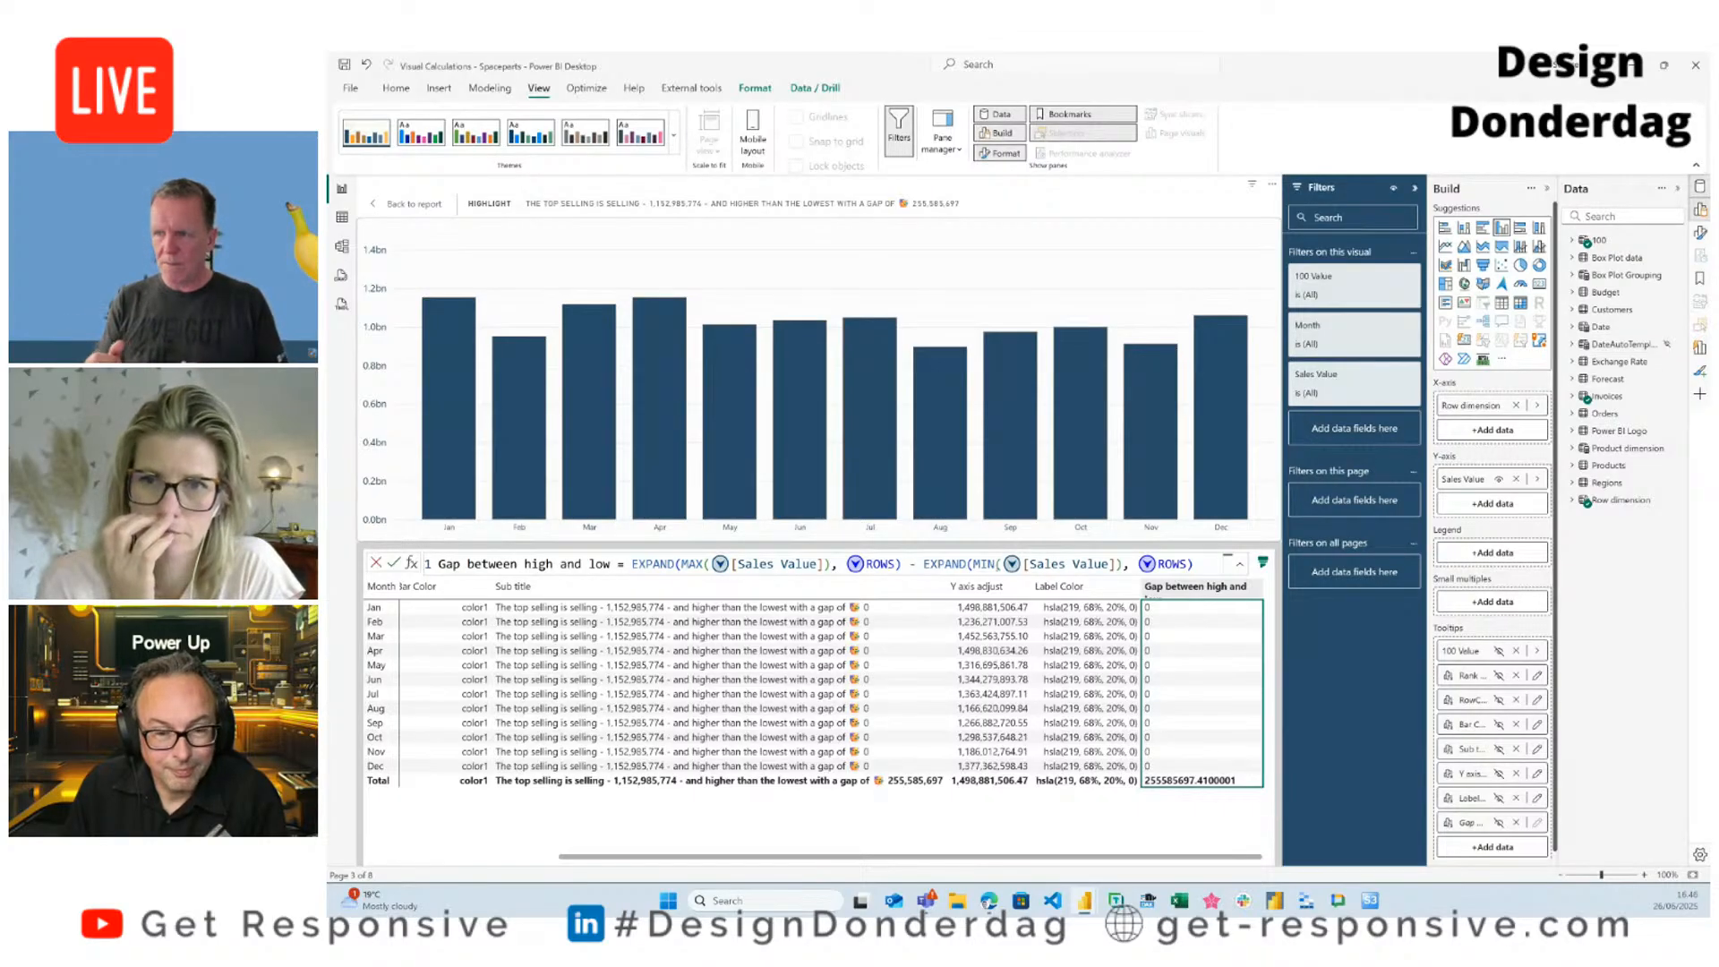
Step: Return to the report and show the Highlight chart by Key Account Manager with High/Low highlighting
click(437, 202)
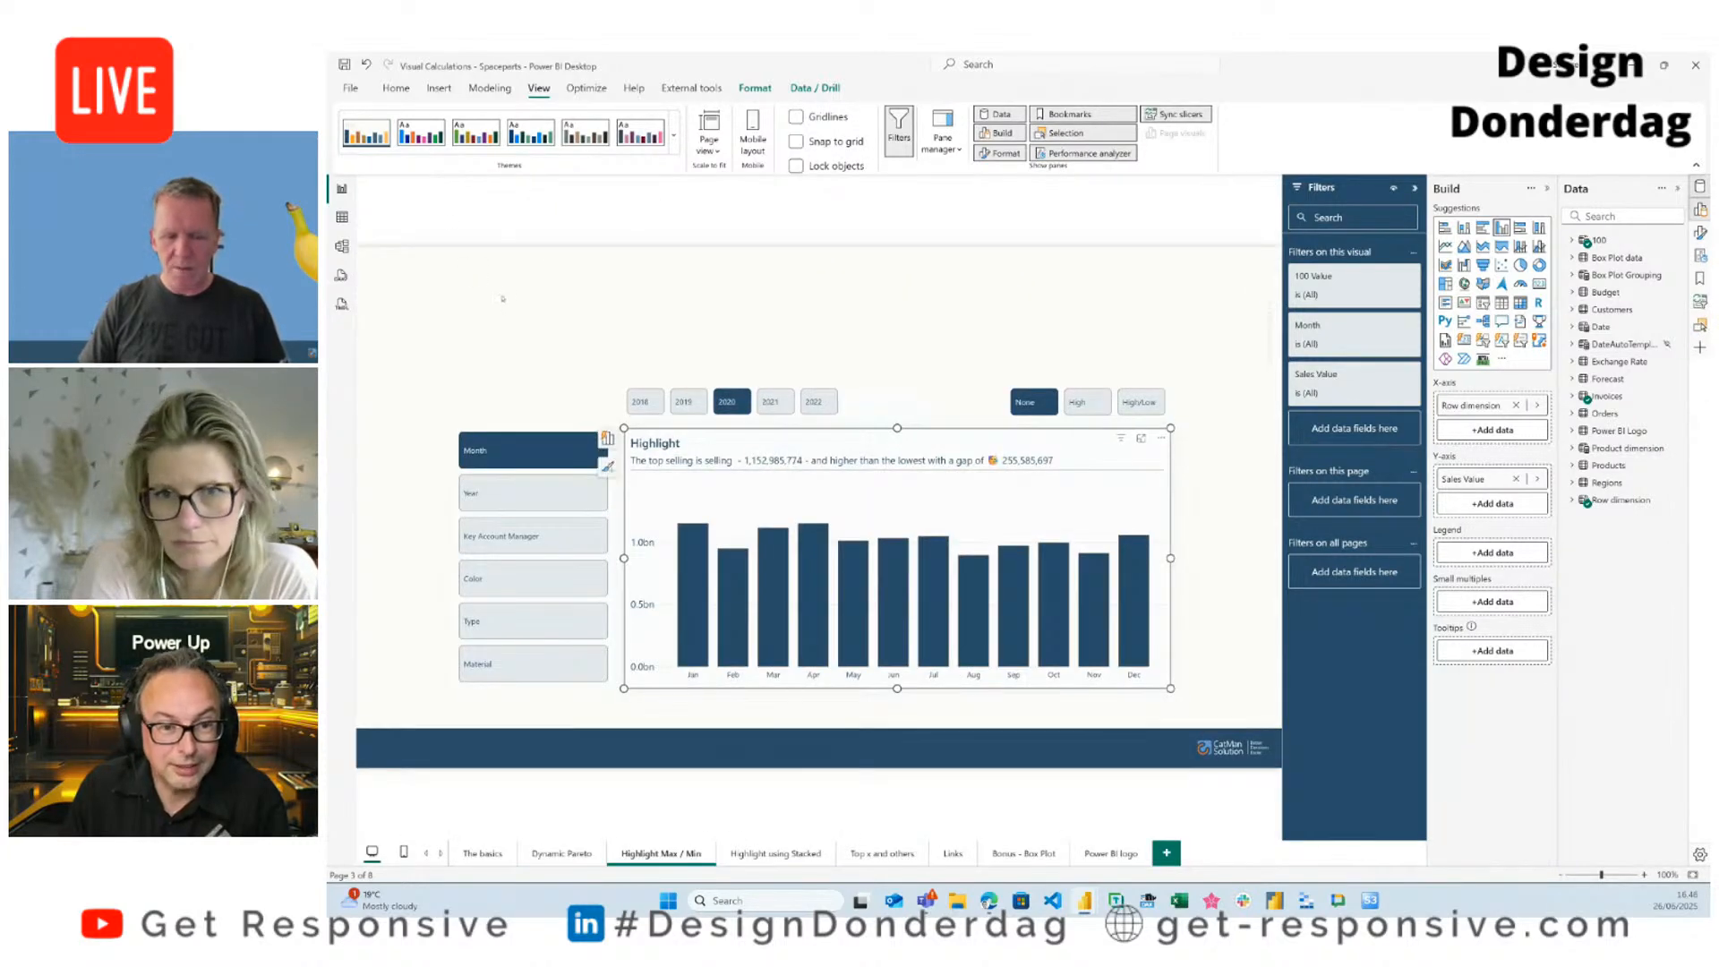
click(499, 489)
click(502, 535)
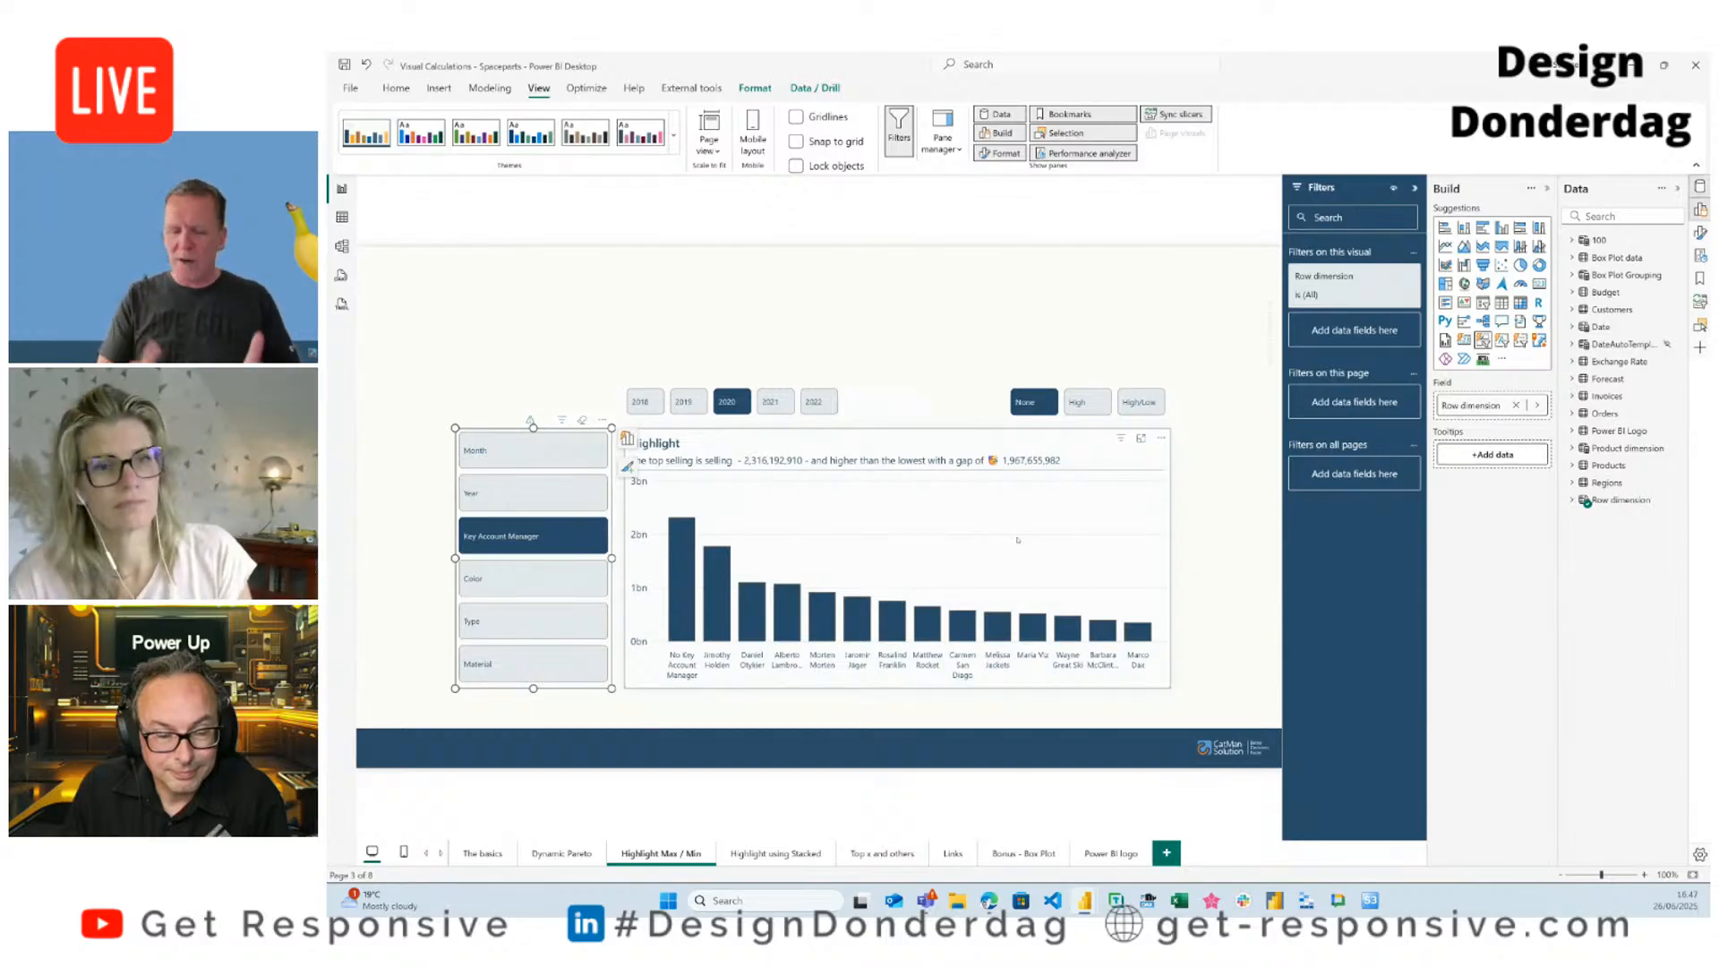
click(1077, 402)
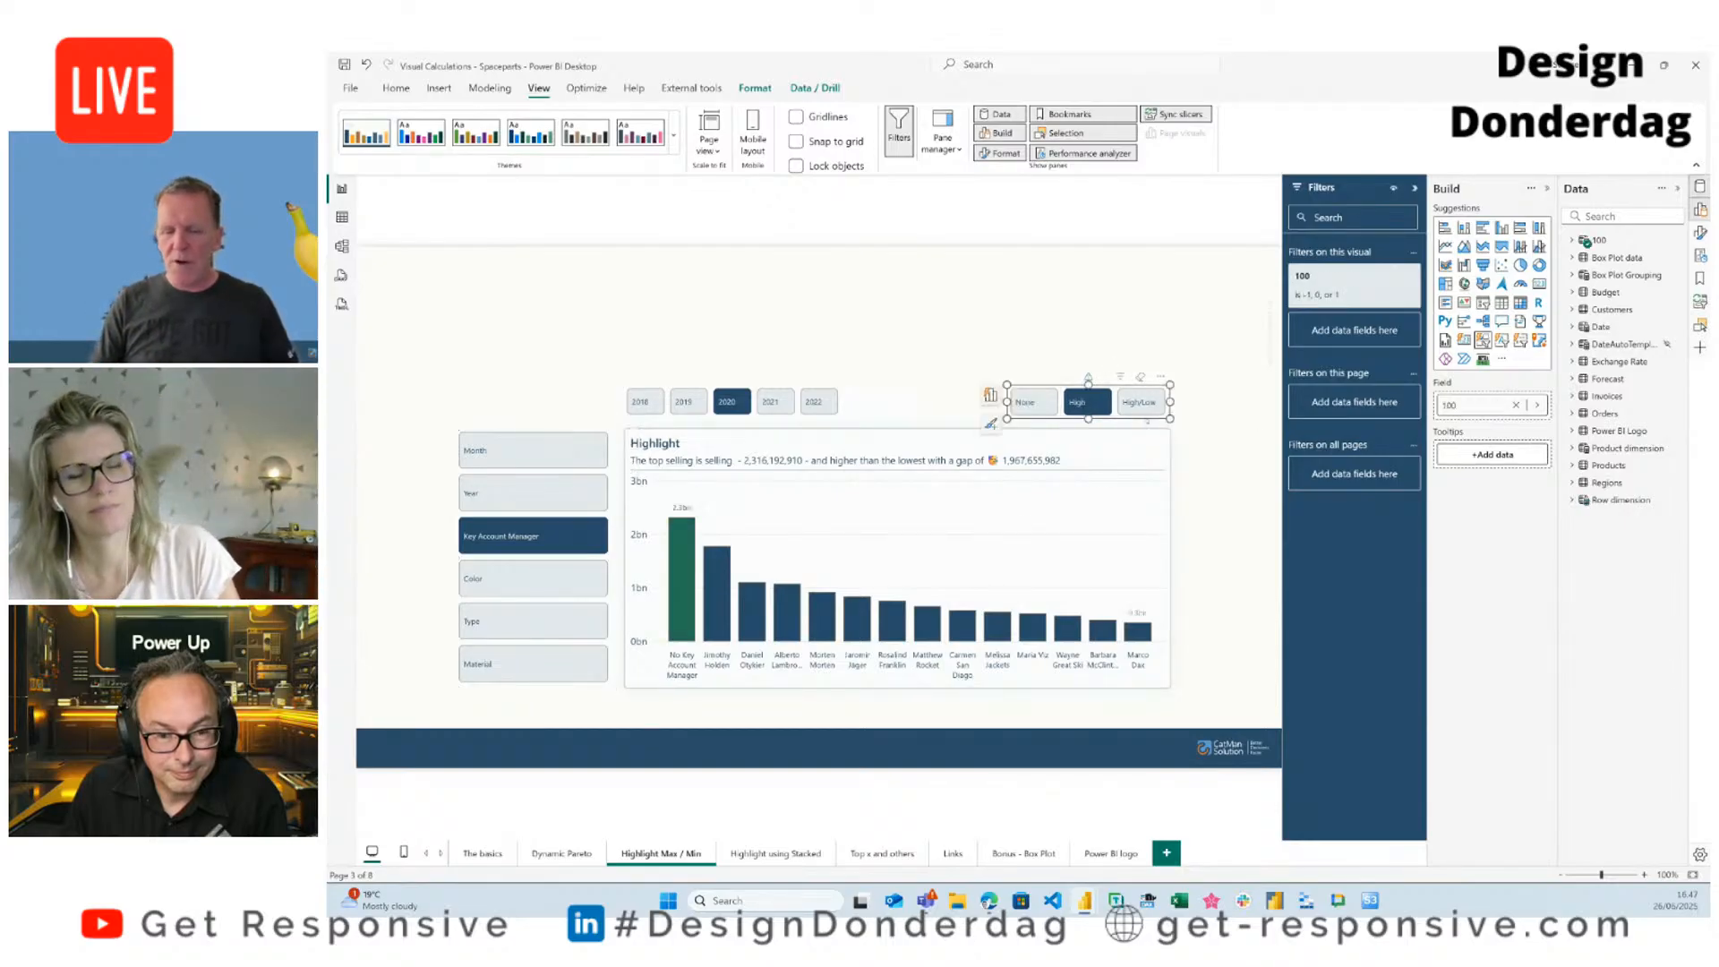
click(1155, 404)
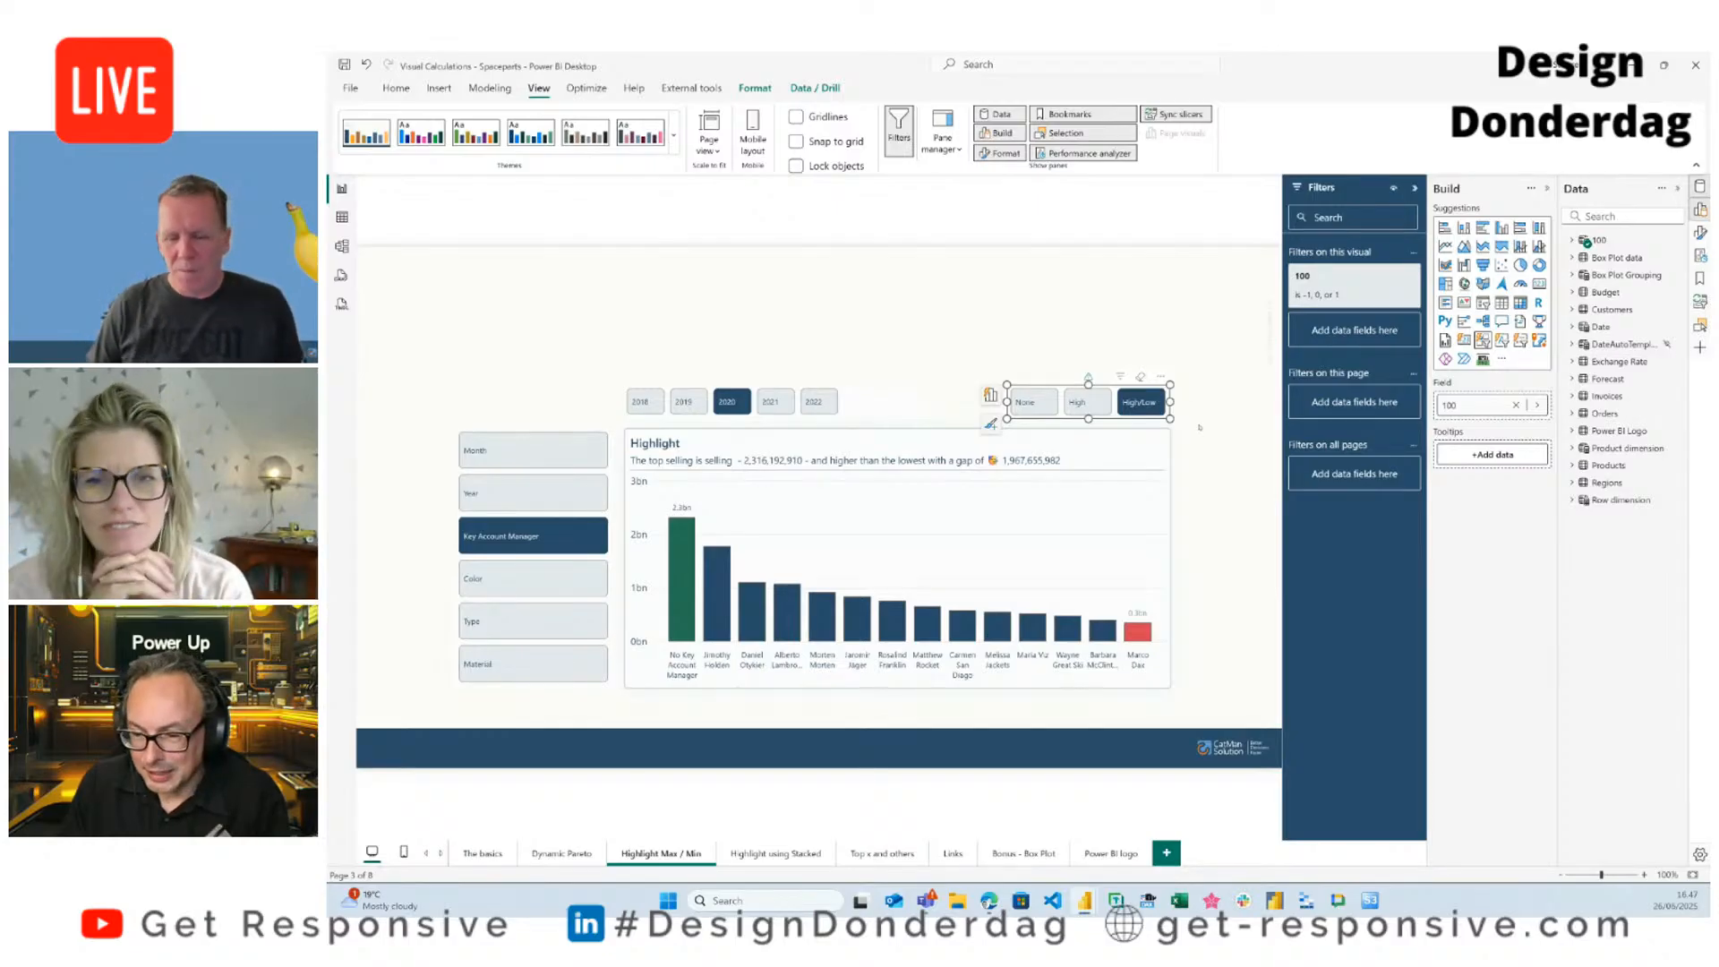
click(1200, 427)
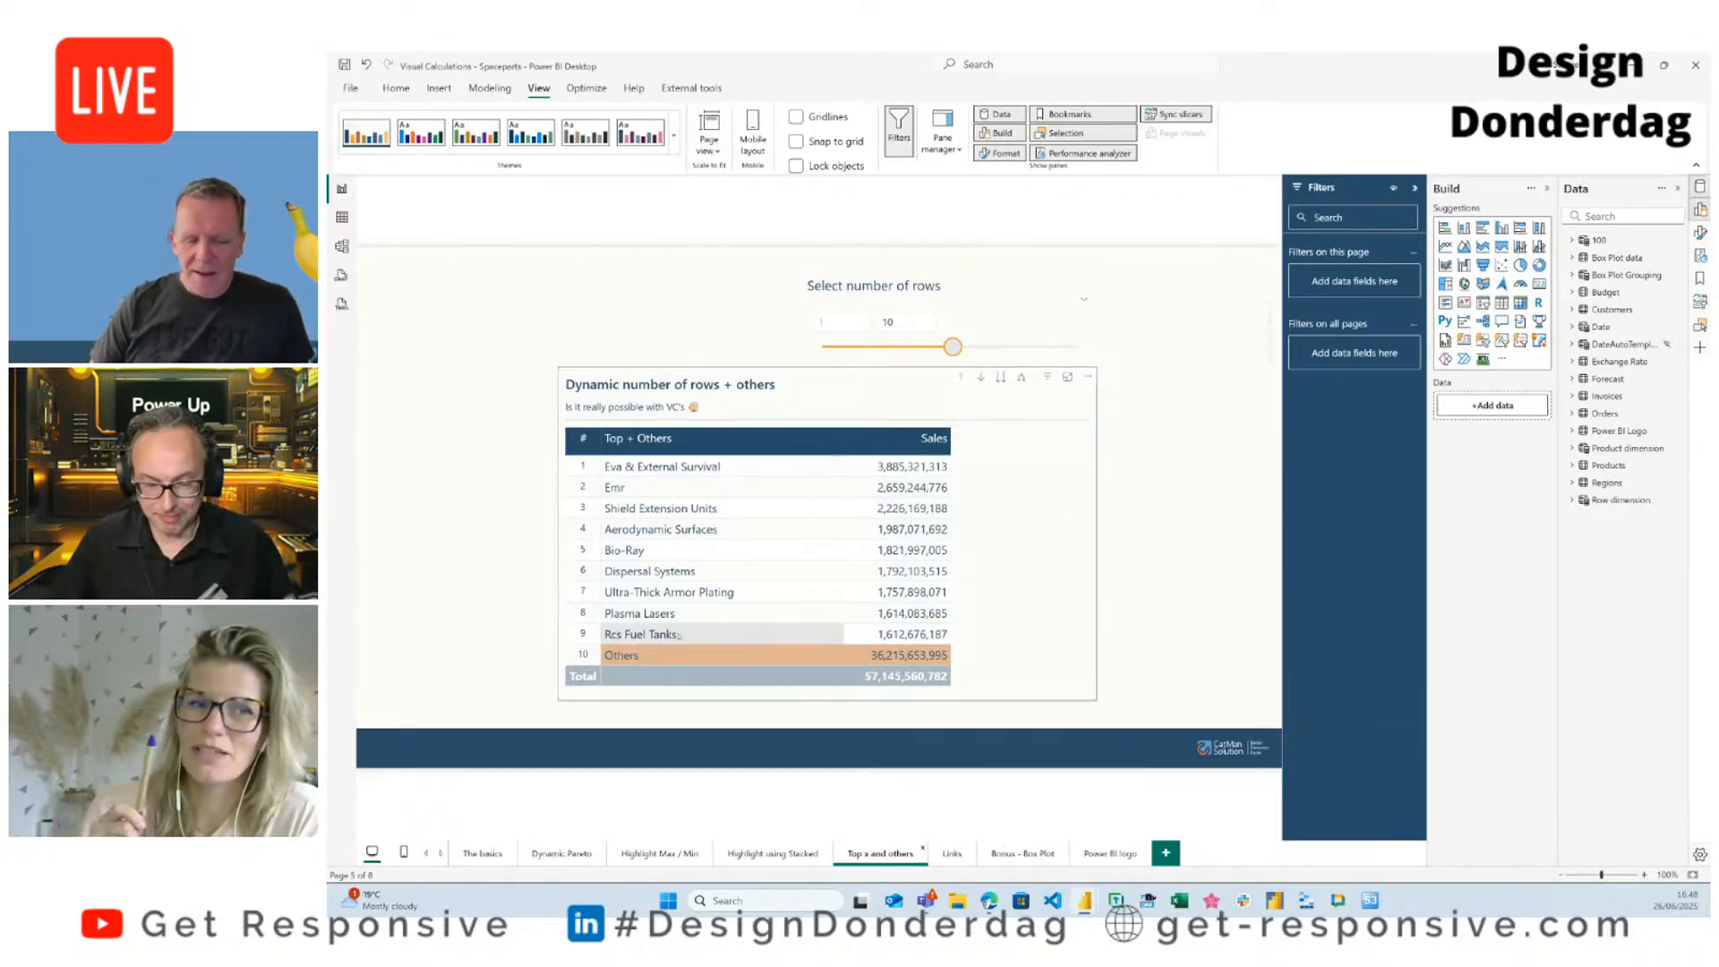
Step: On the Top x and others page, try 4 and 13 in the number-of-rows slicer and leave it at 7
drag(952, 348, 868, 362)
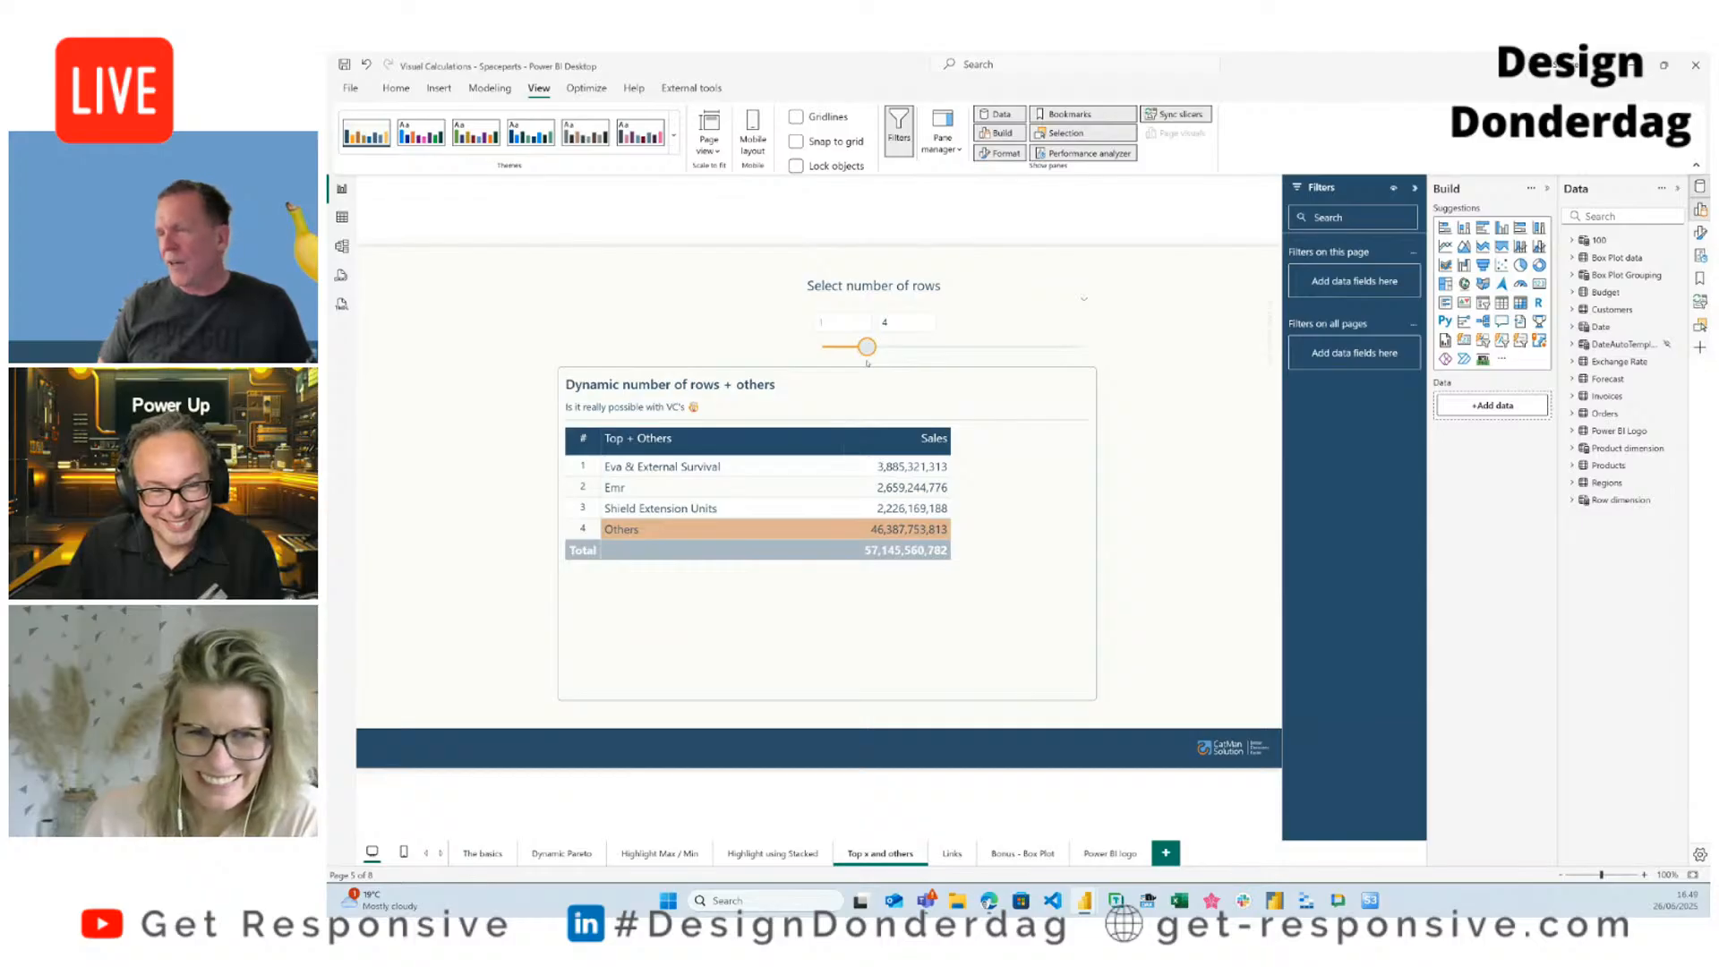
click(867, 349)
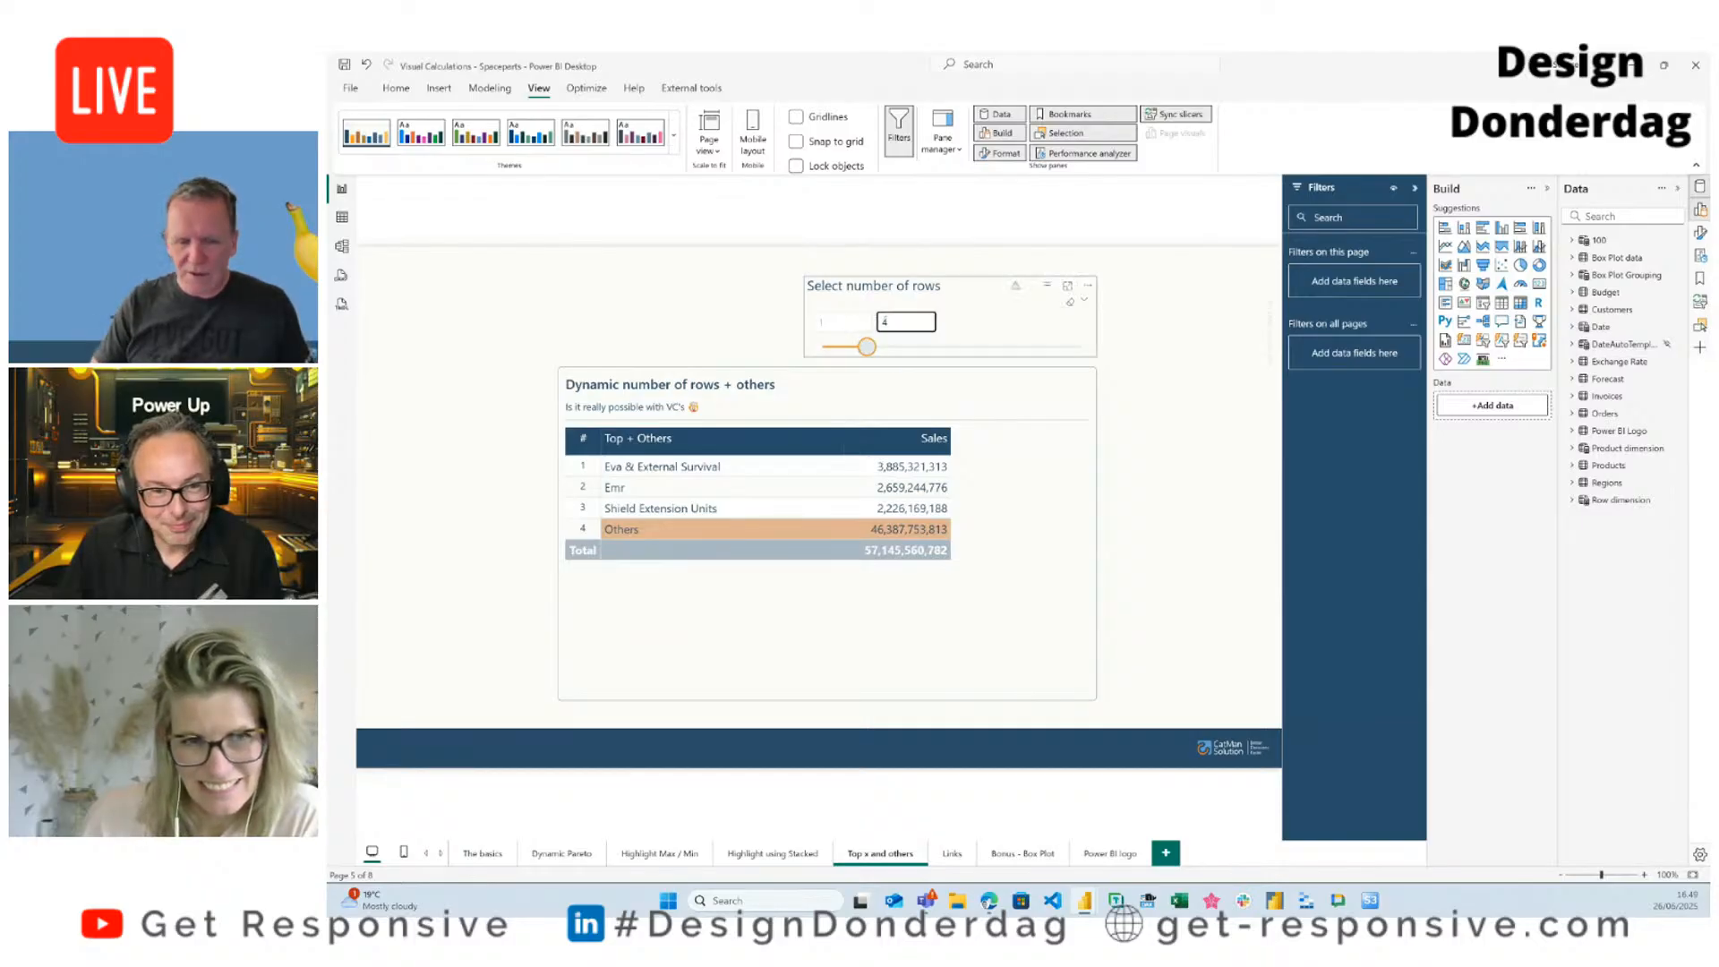
drag(866, 350, 995, 350)
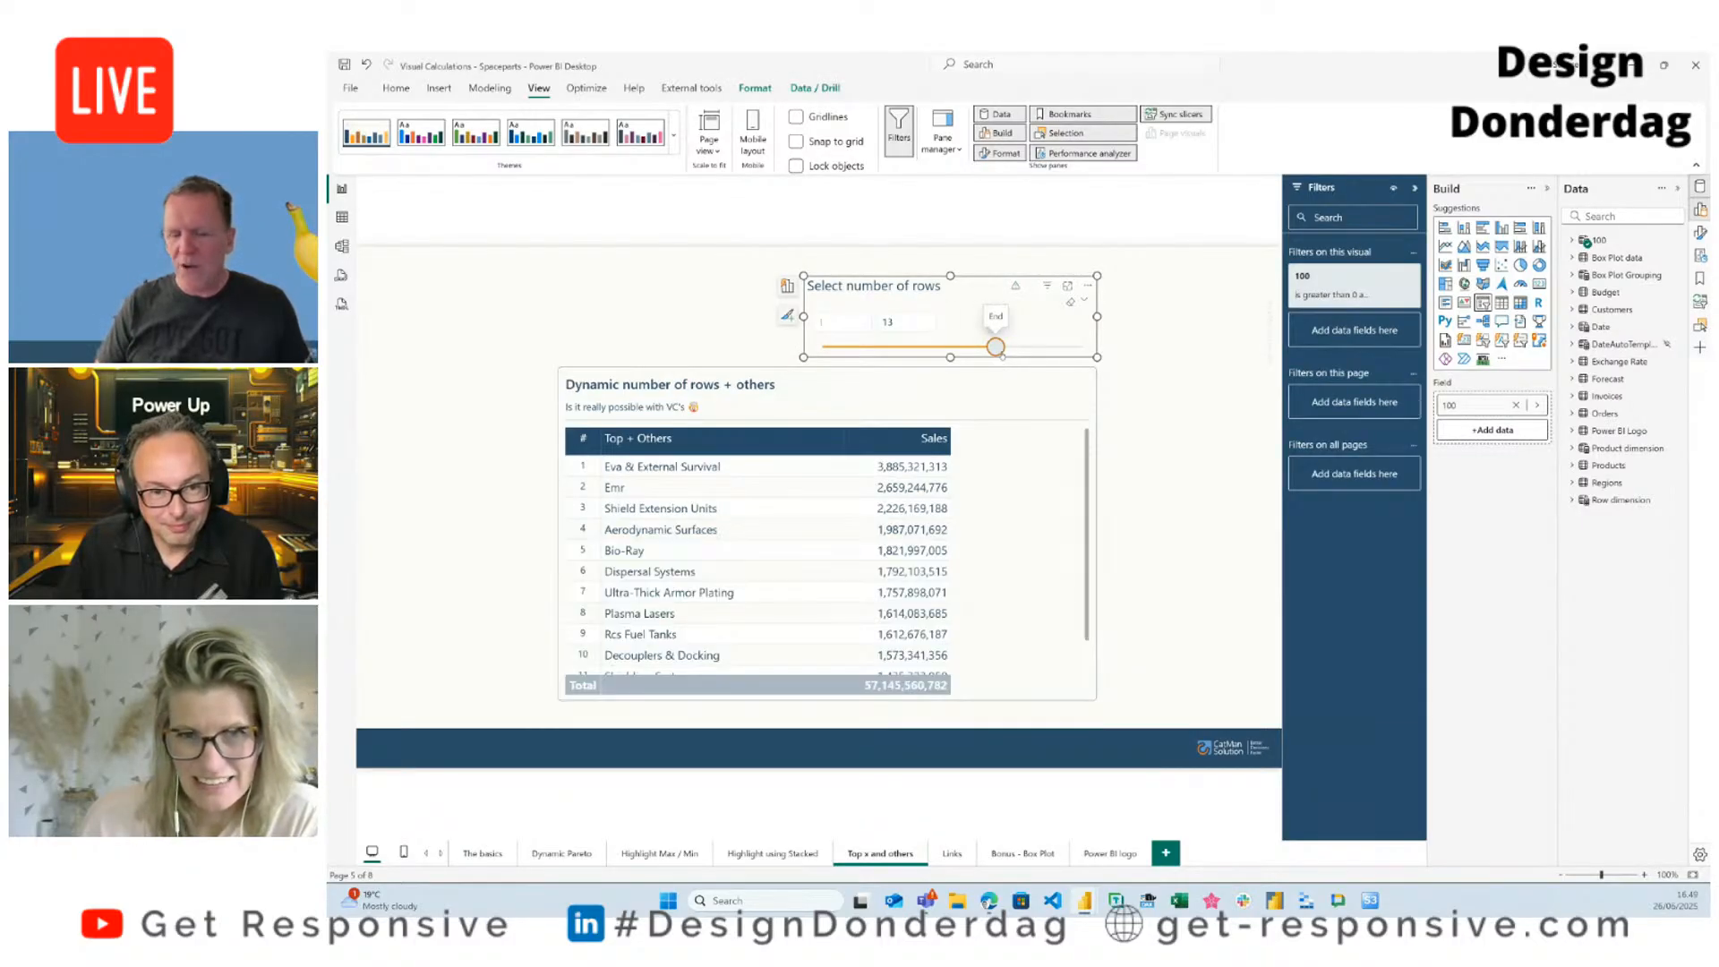
drag(996, 348, 910, 347)
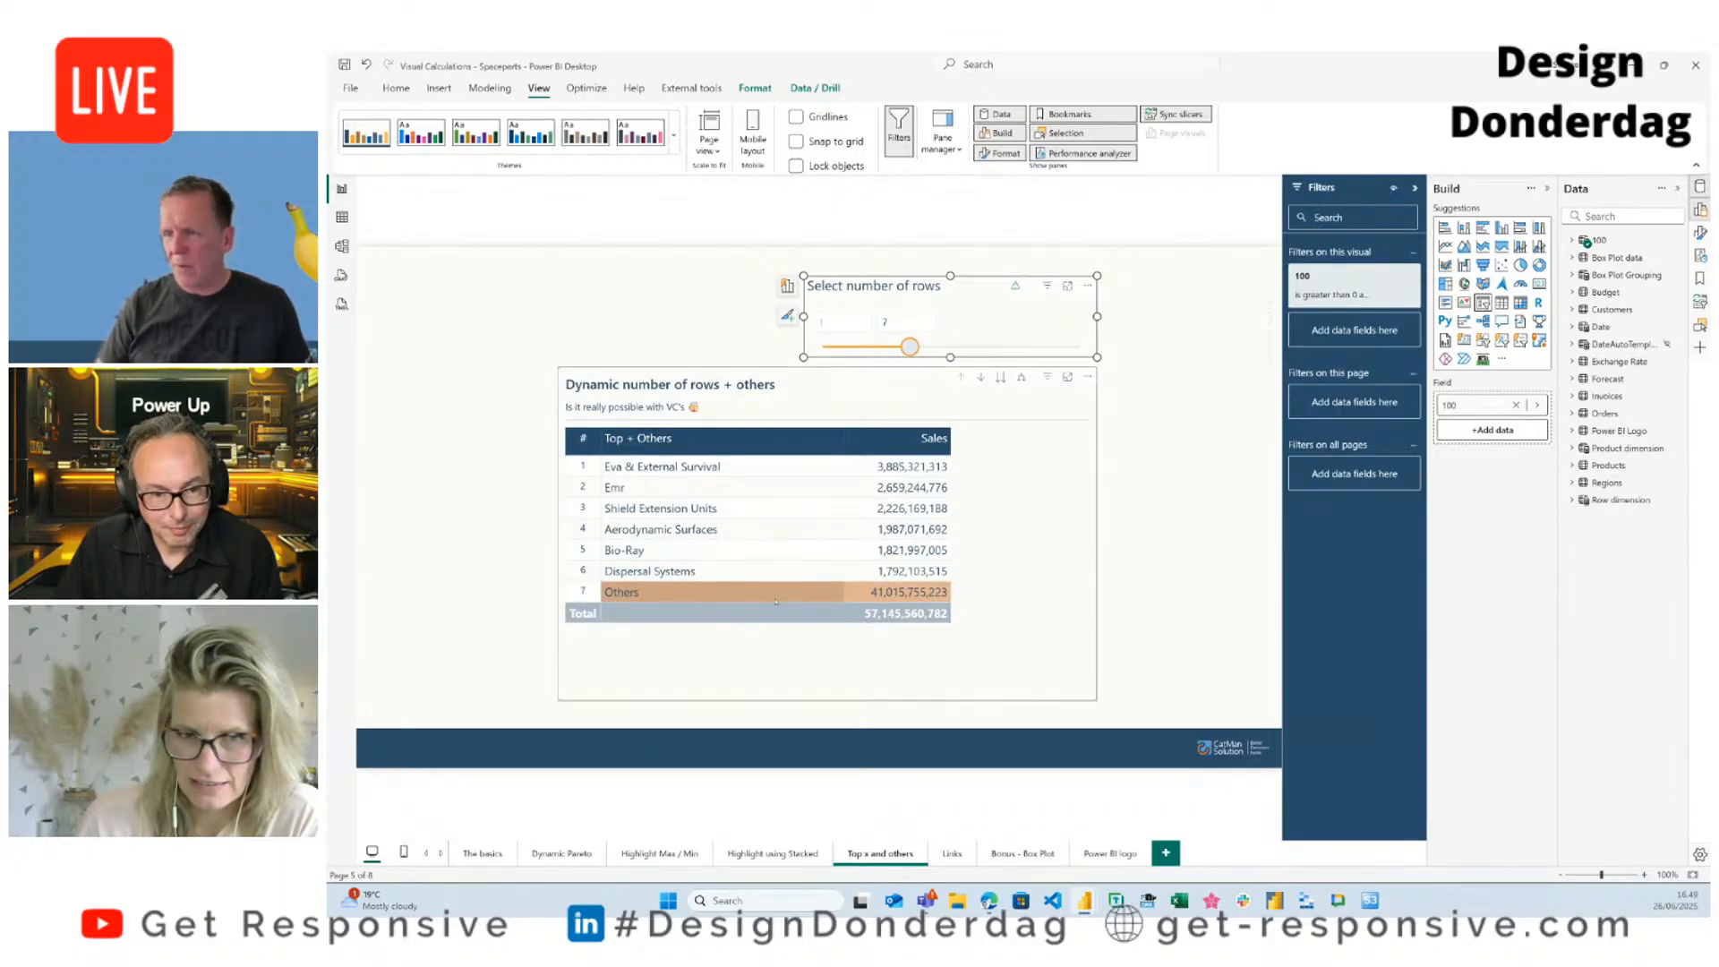
click(1125, 618)
Step: Find the row header +/- icons option for the Dynamic number of rows + others matrix and turn it on
click(1071, 598)
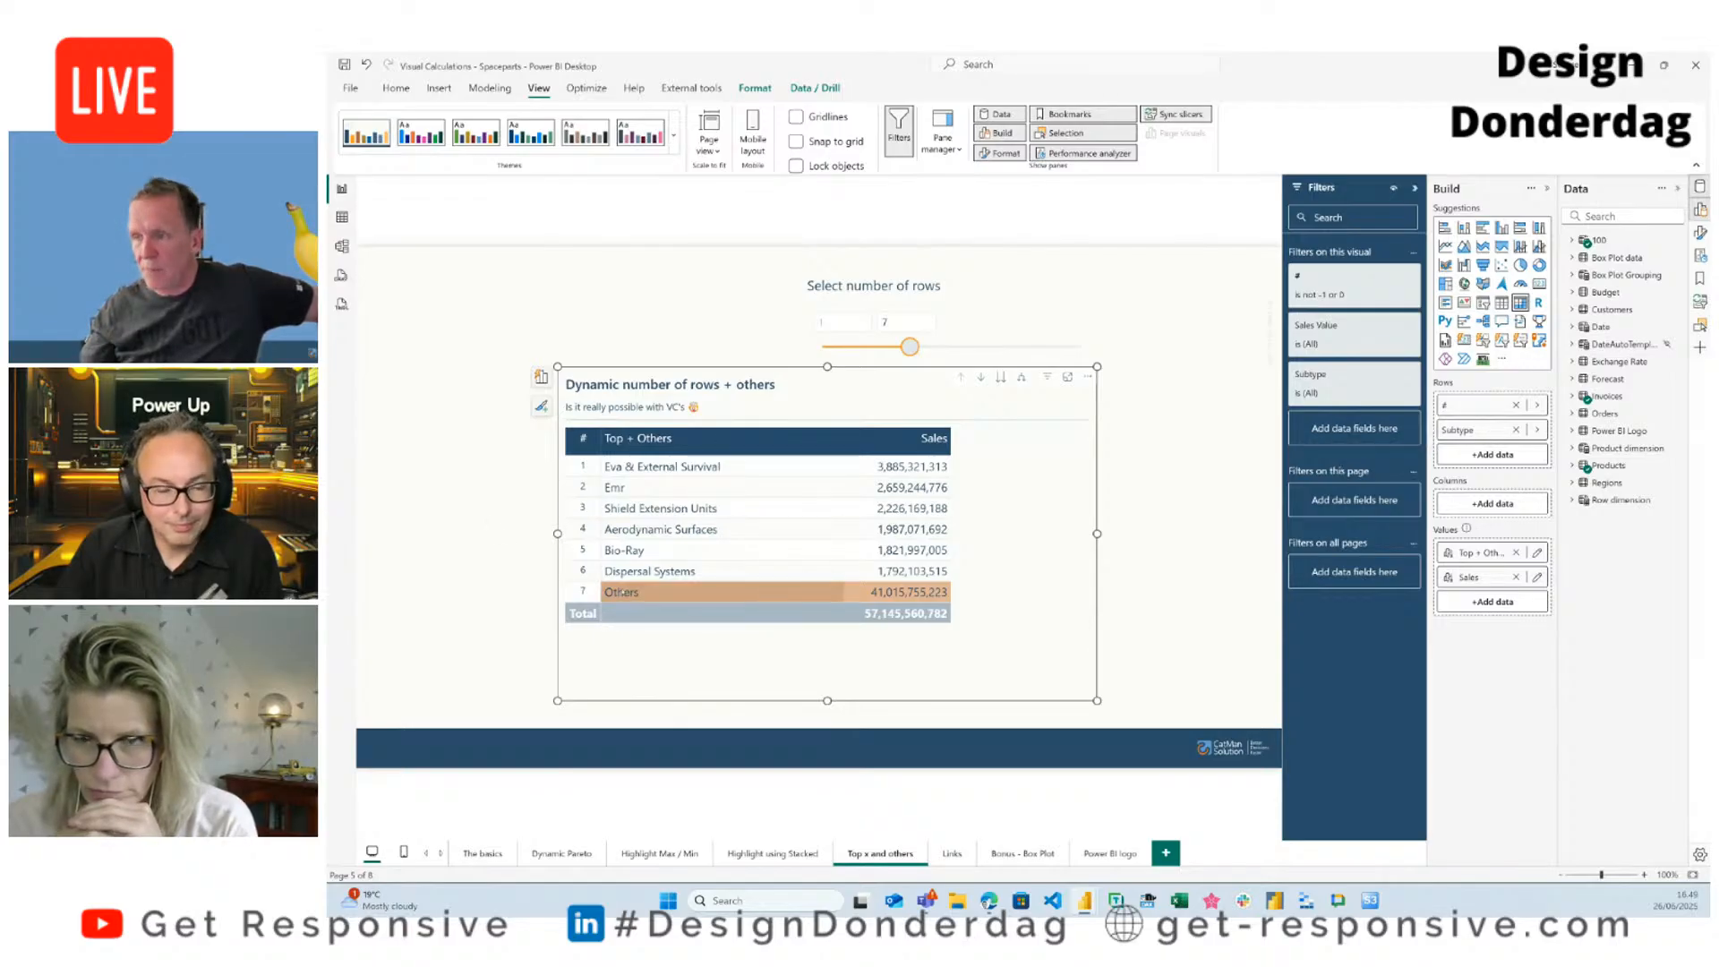
click(1699, 233)
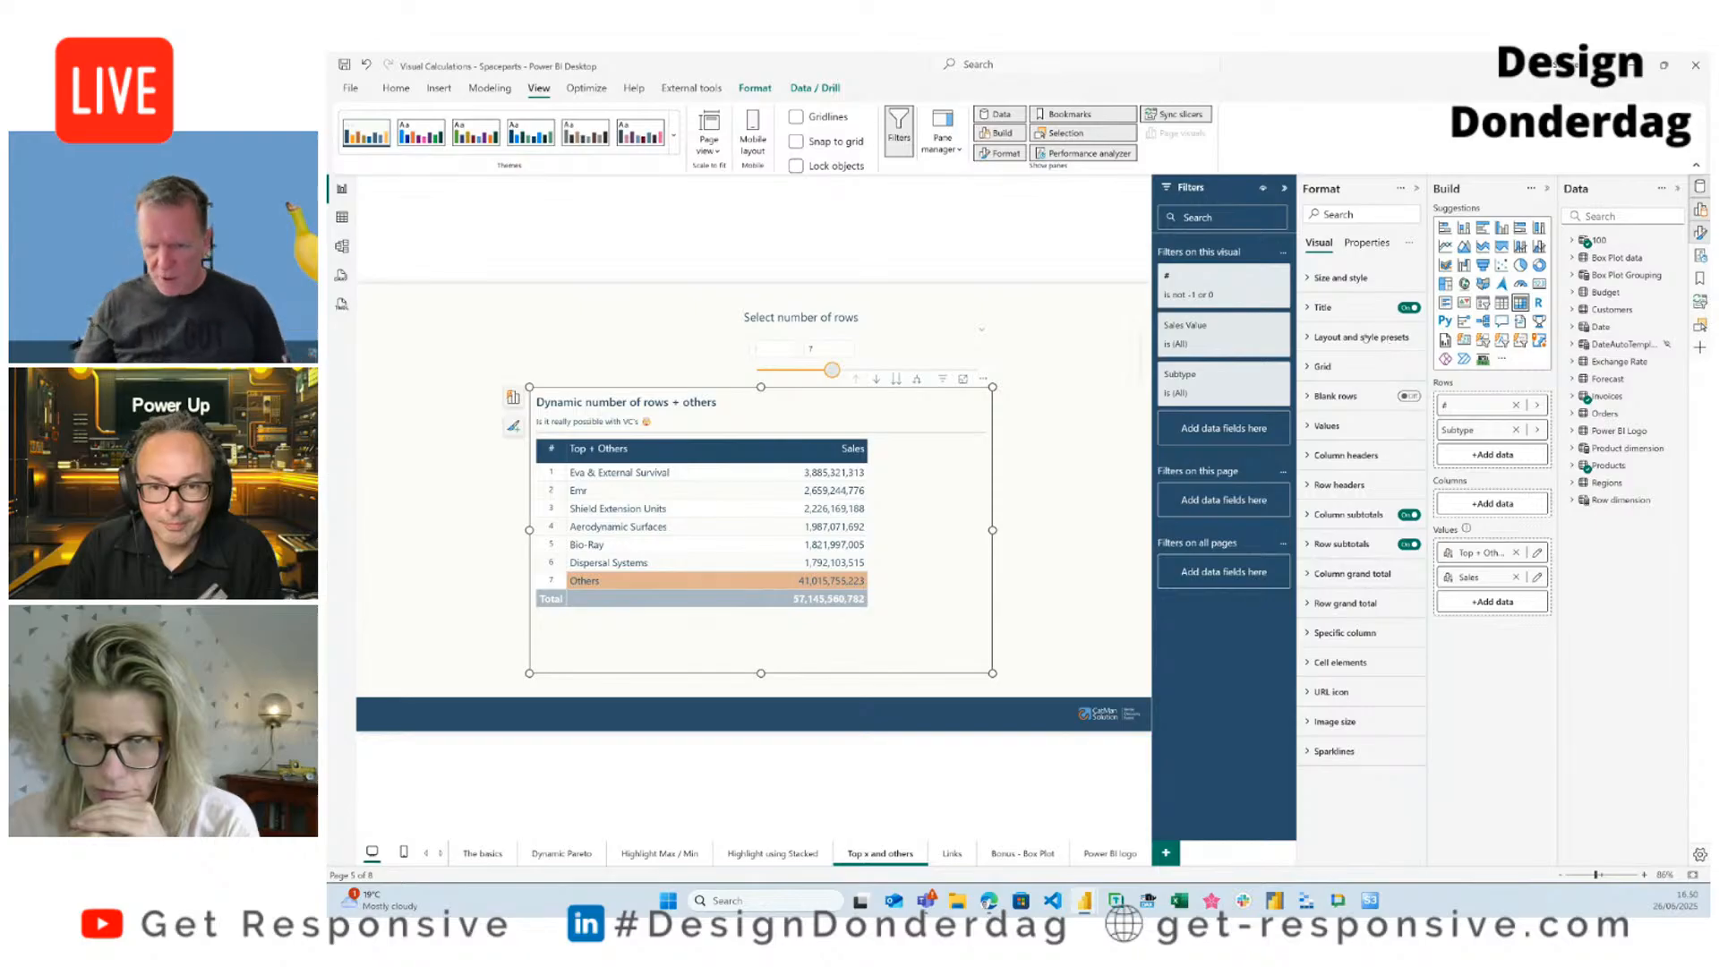
click(1377, 216)
text(+)
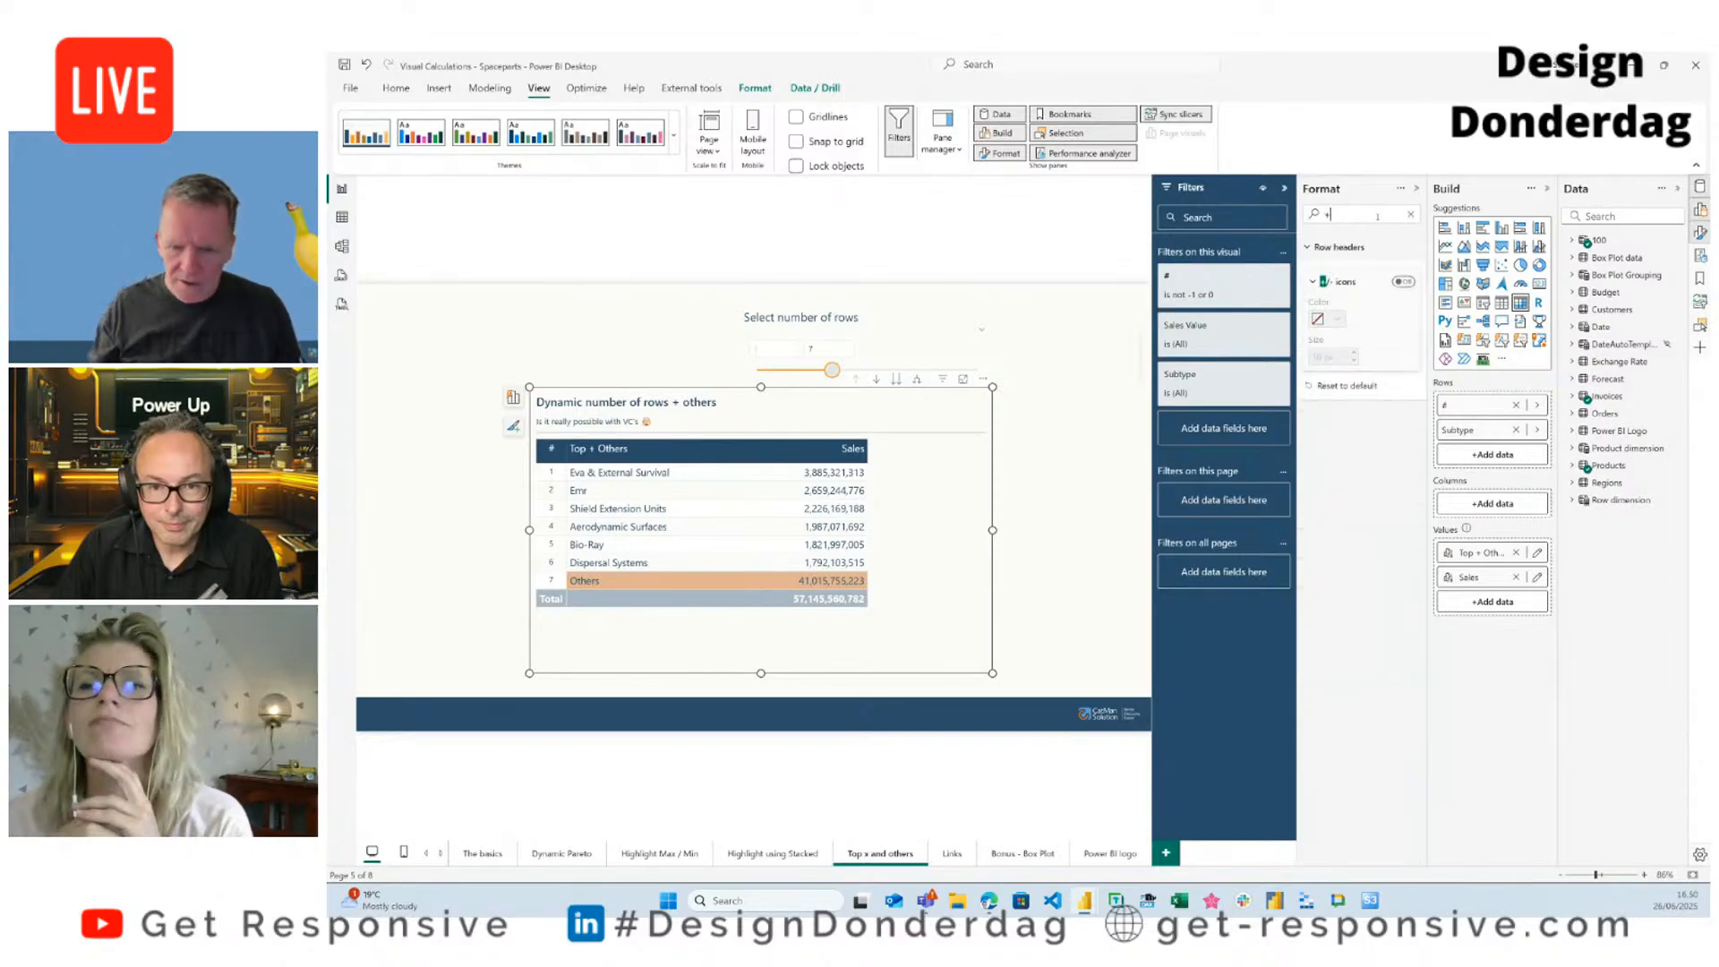
click(1403, 281)
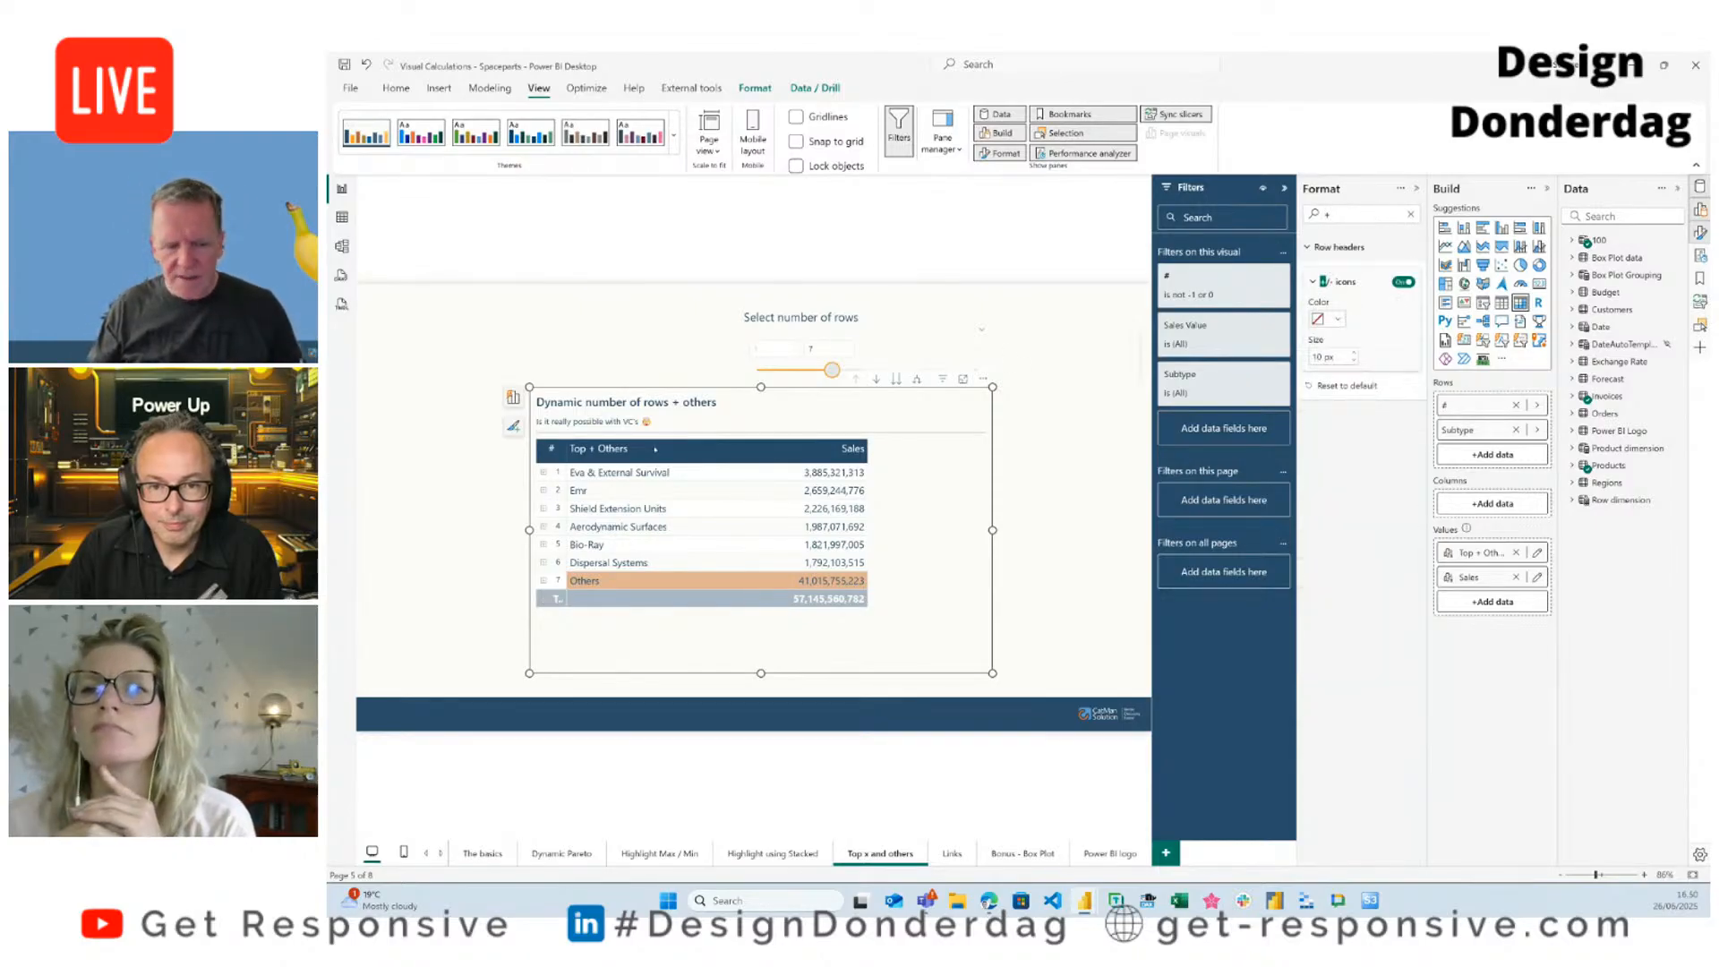
Step: Expand and collapse the Eva & External Survival row, and turn the matrix's +/- icons off
click(543, 472)
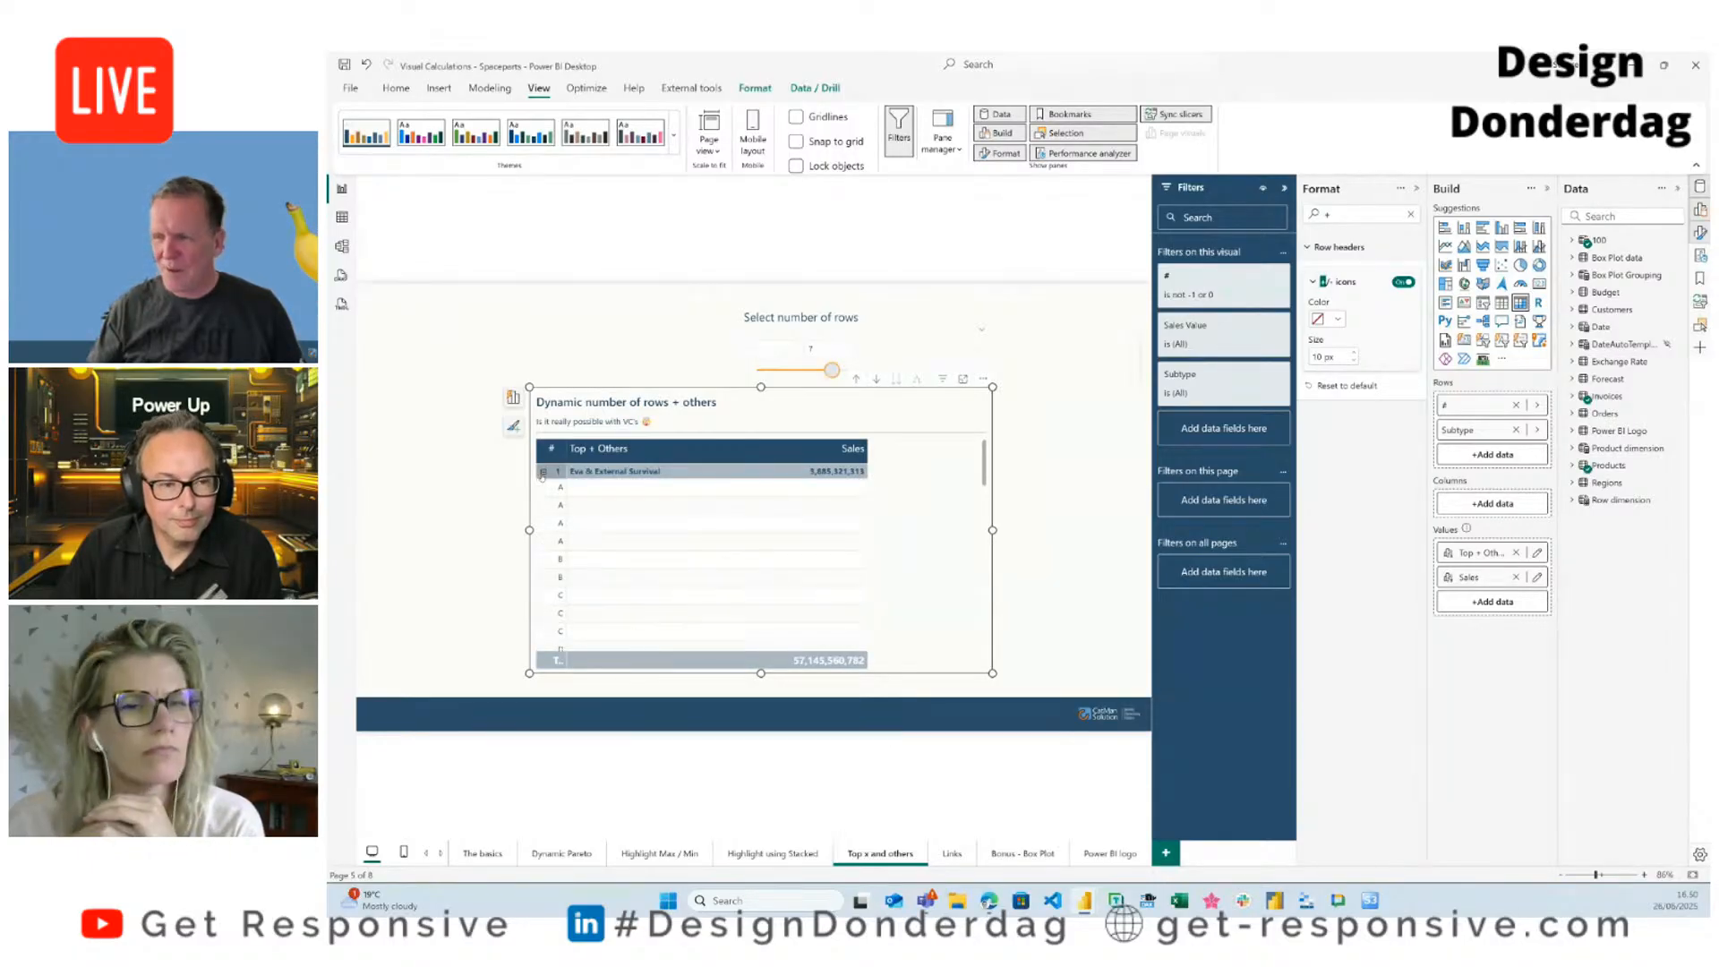
click(543, 472)
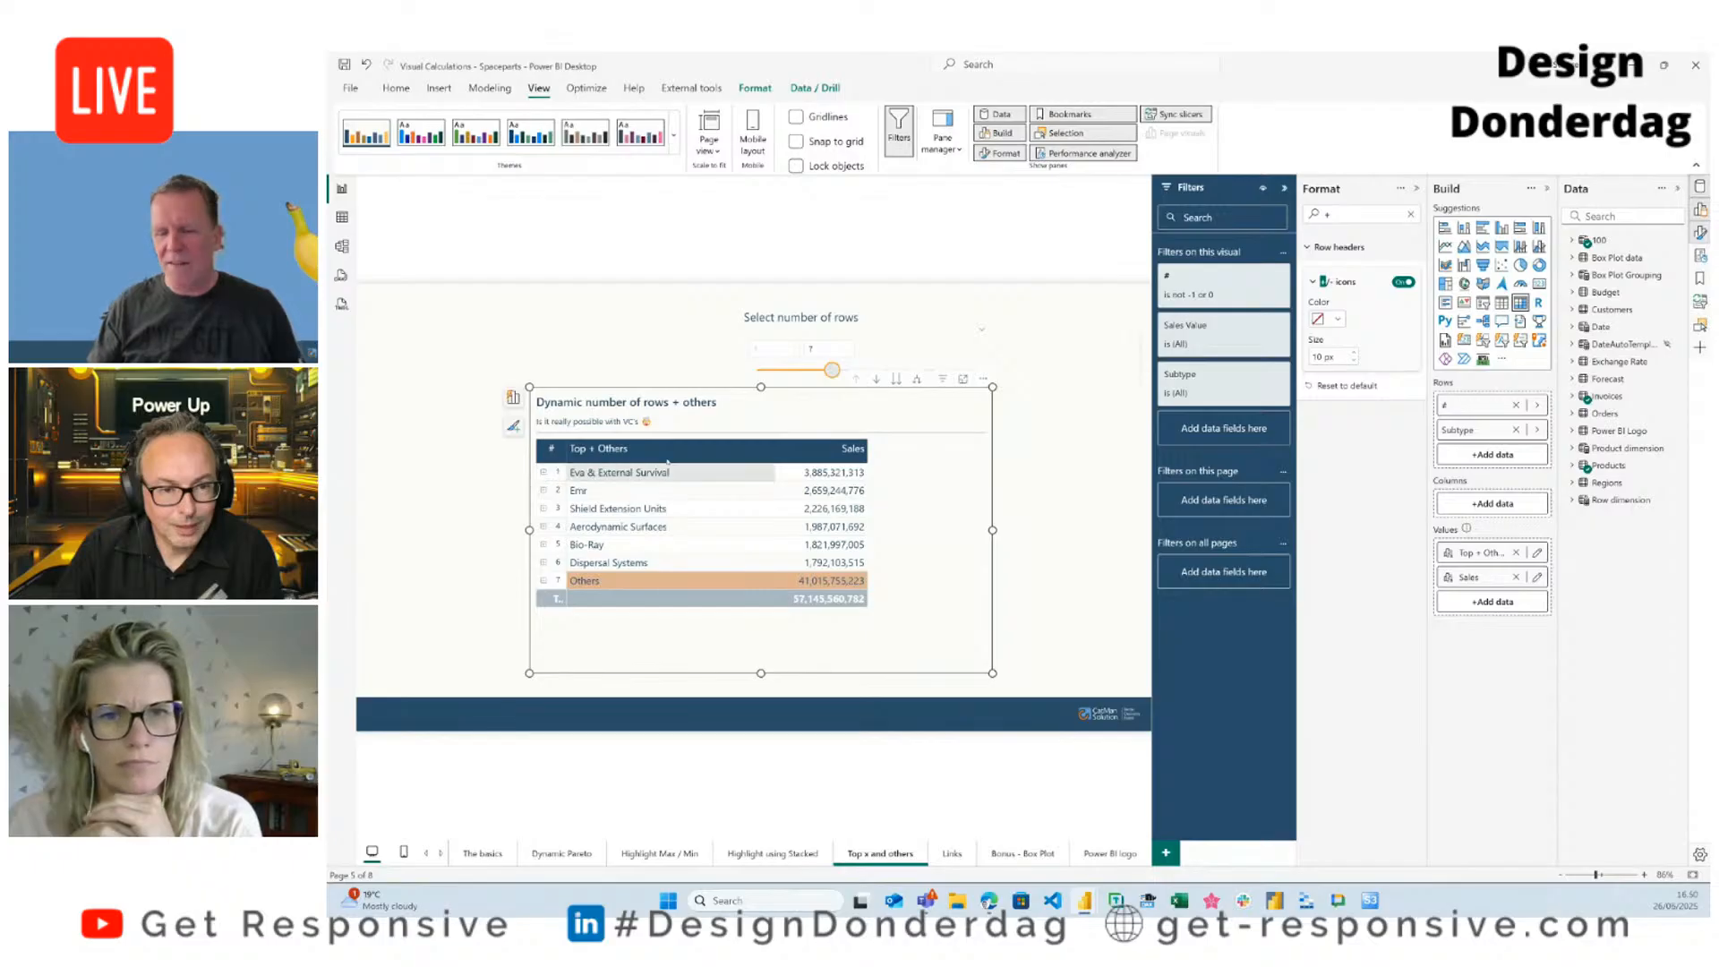
click(1403, 284)
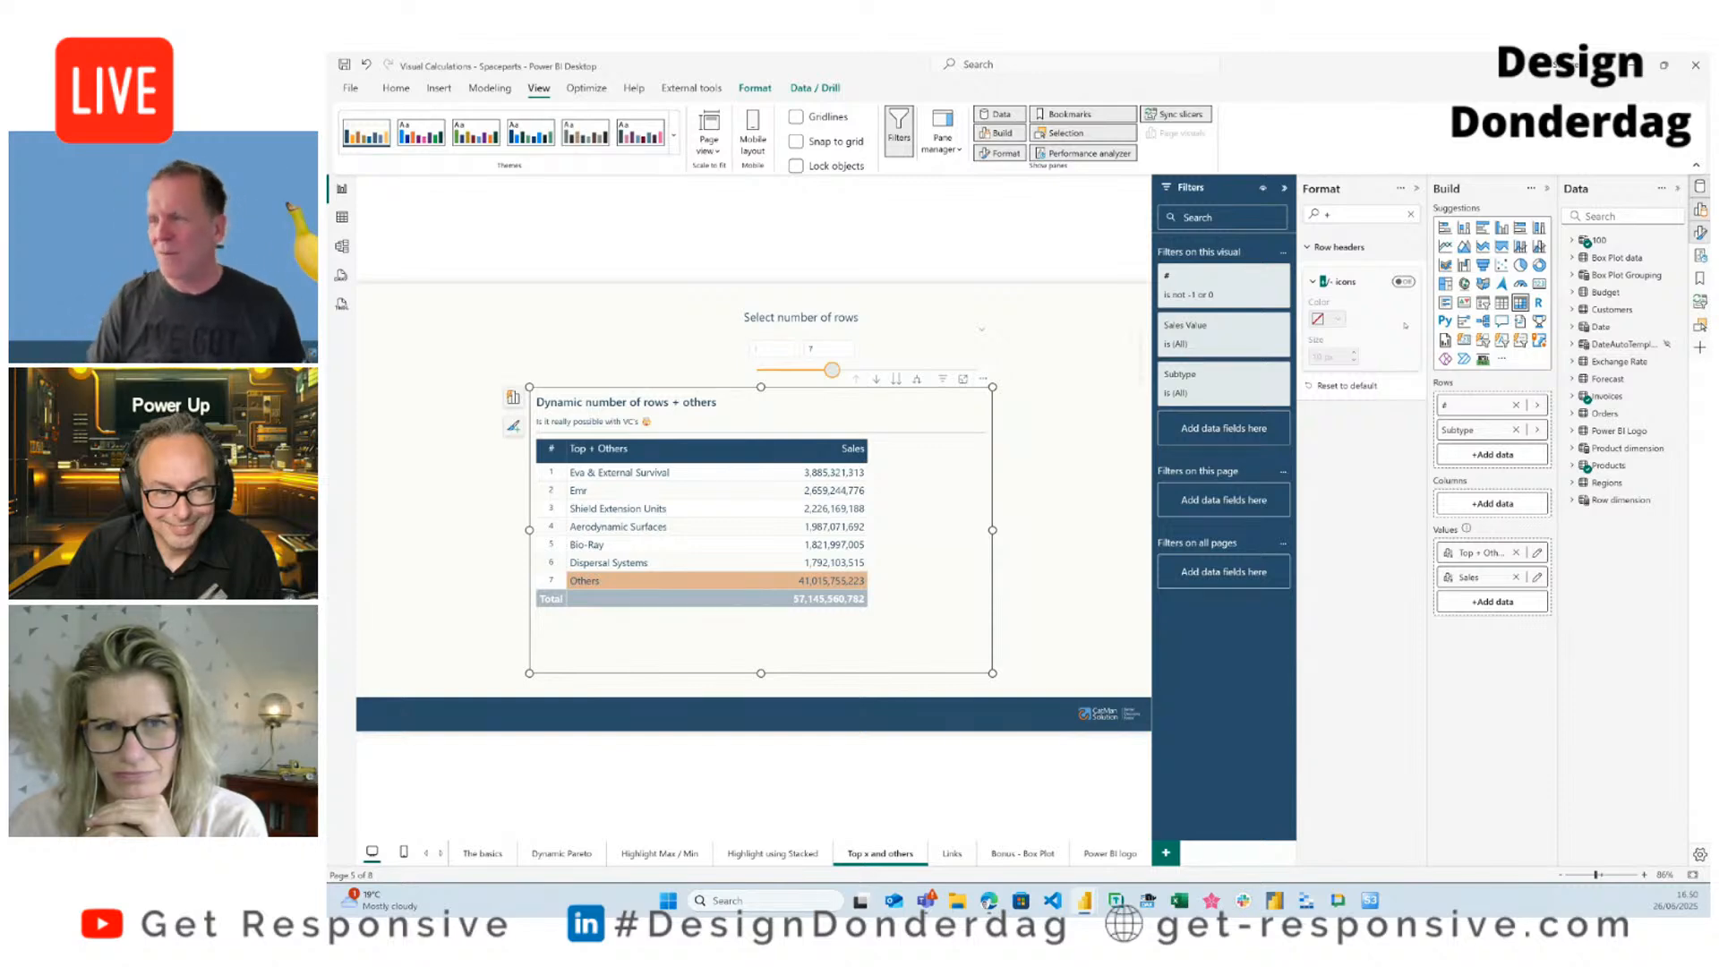
Step: Open the Top + Others visual calculation of the Dynamic number of rows + others matrix and examine its underlying rows per subtype
click(1073, 420)
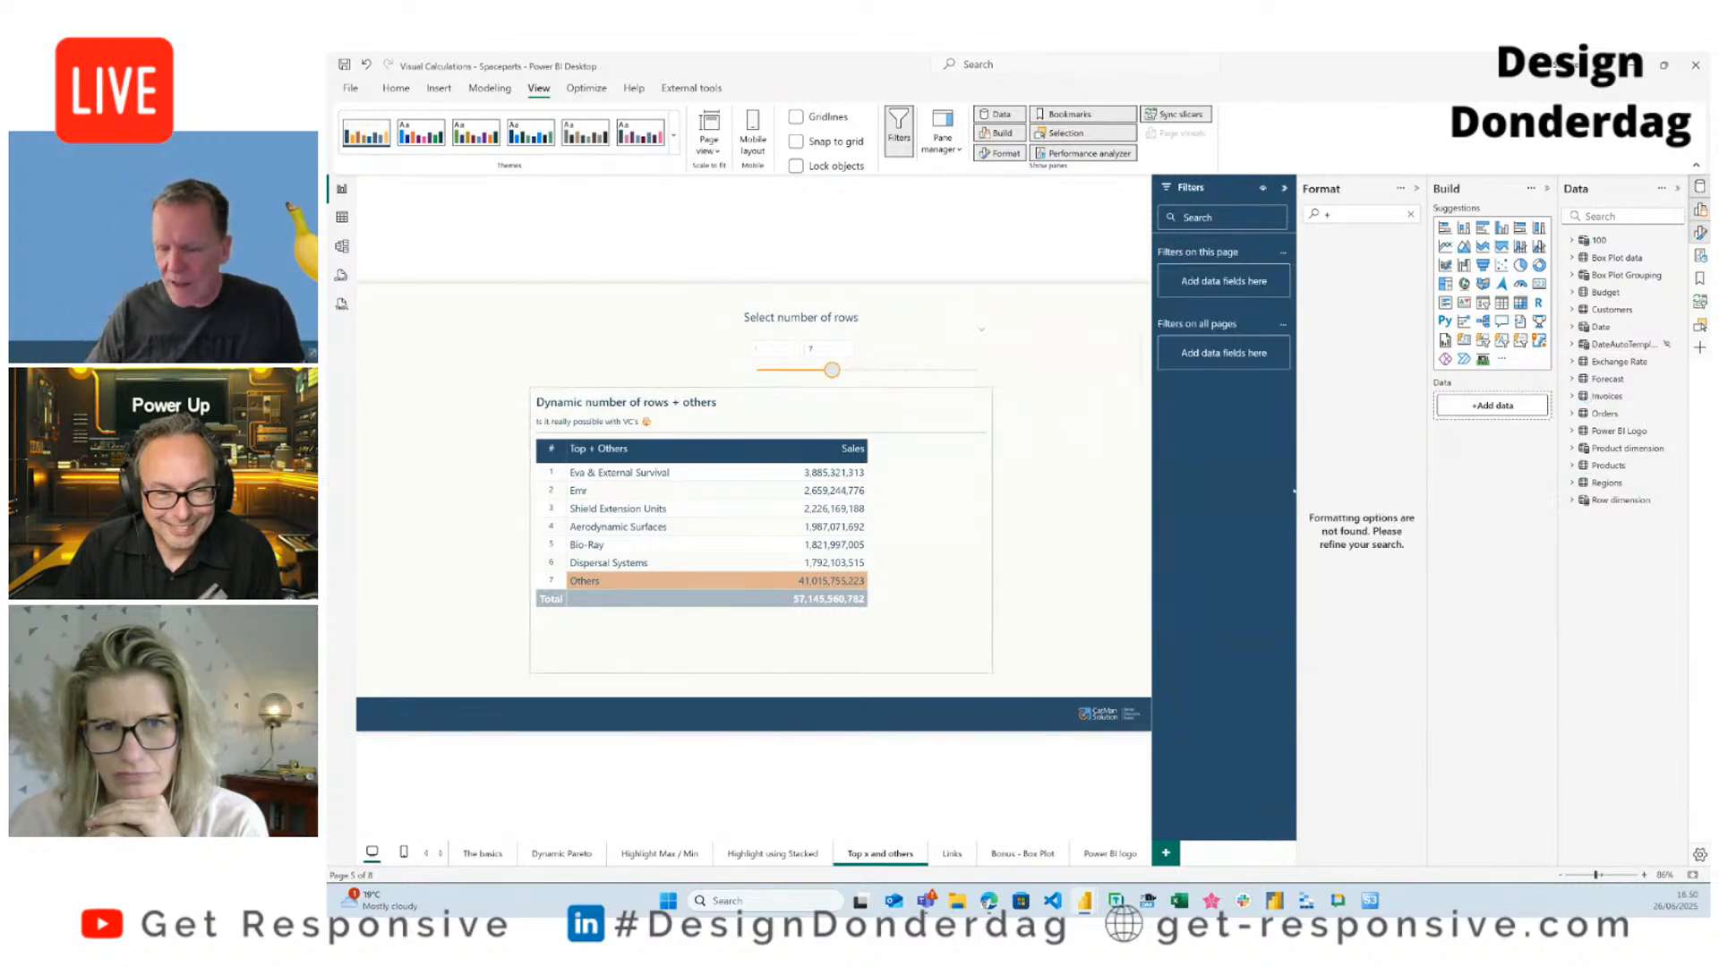
click(984, 503)
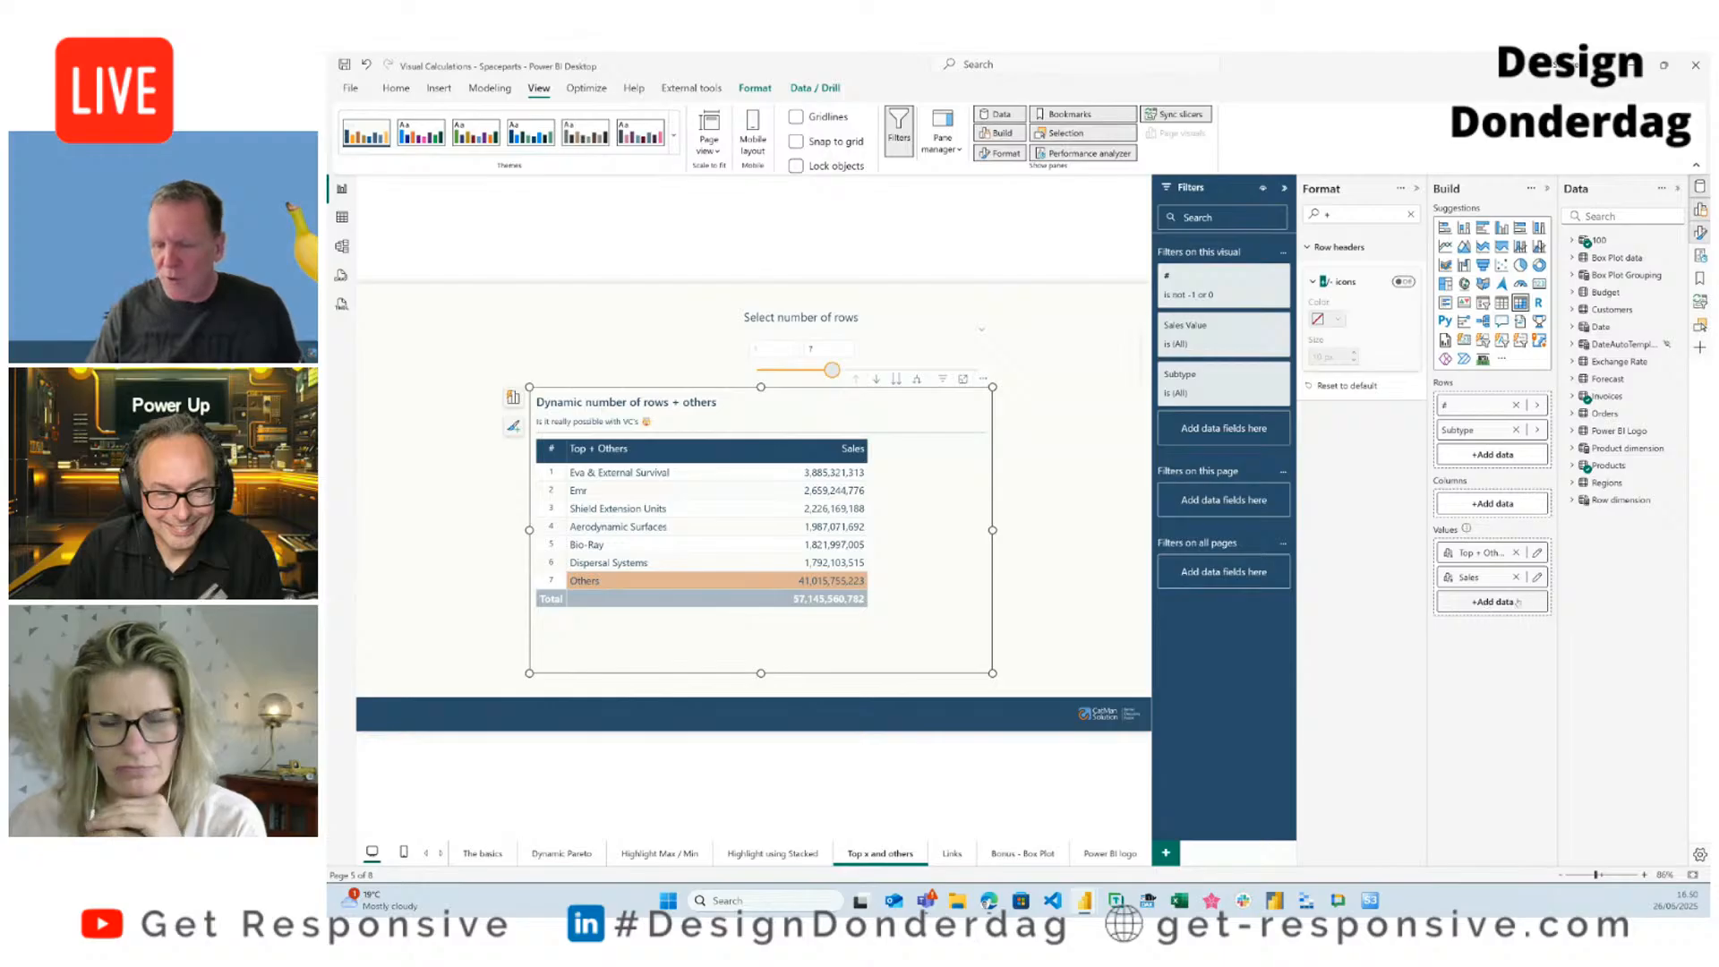
click(1538, 553)
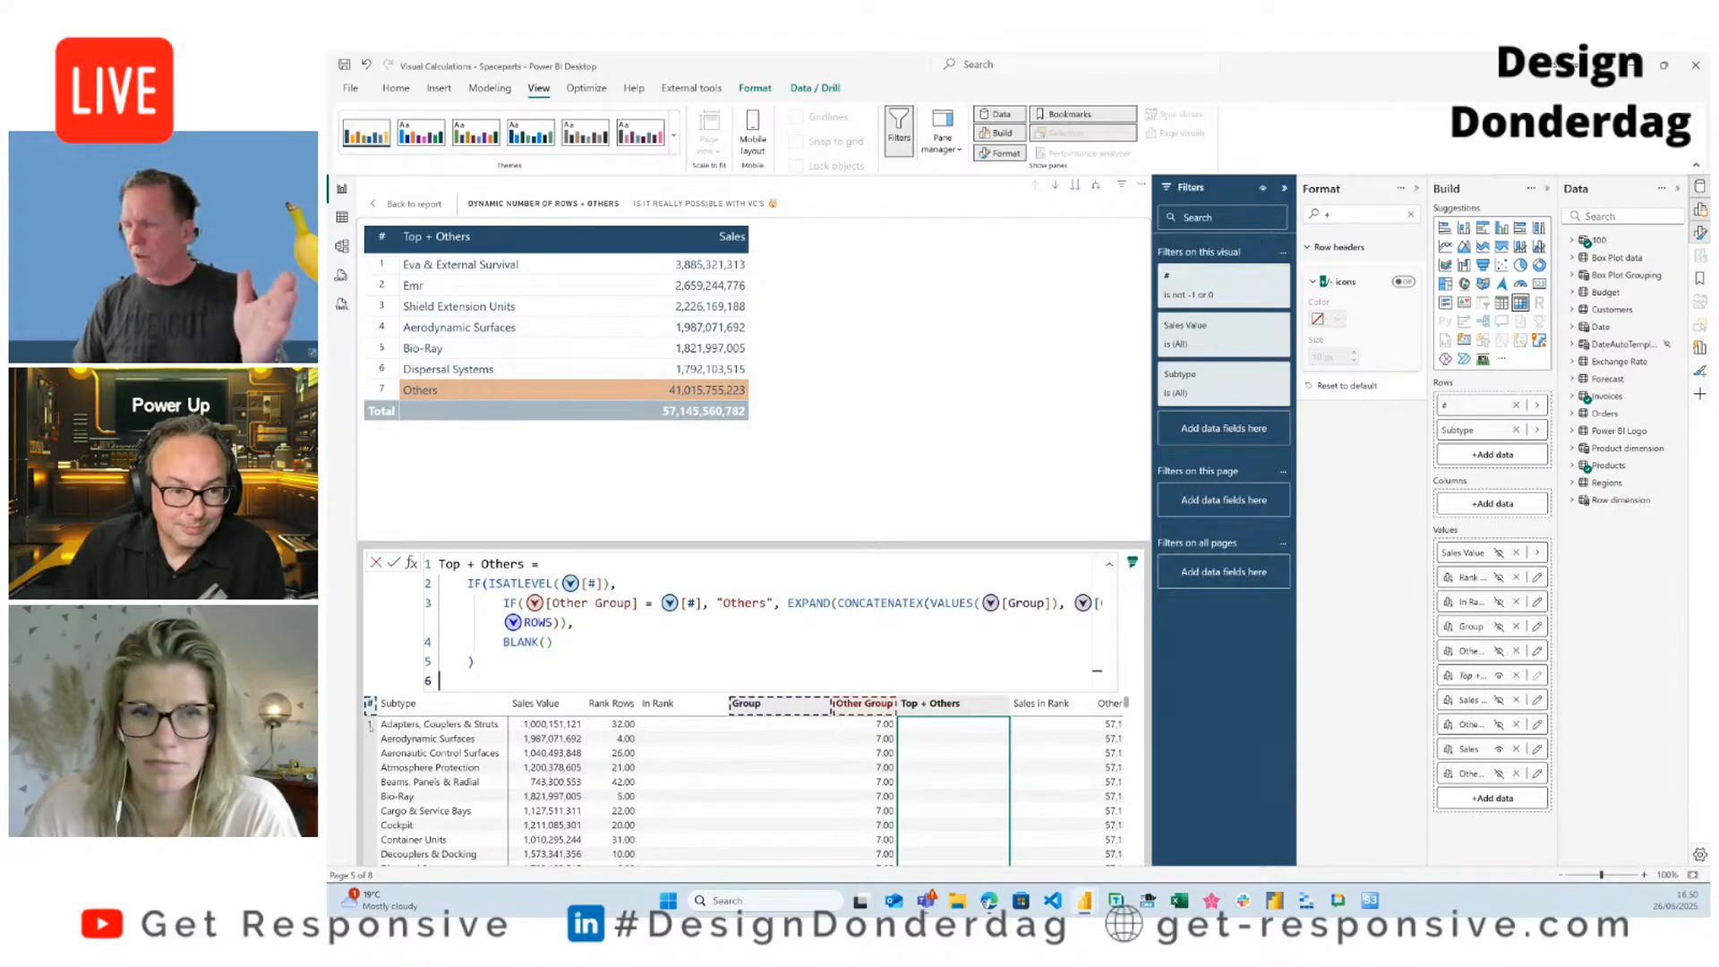
scroll(547, 772, down, 5)
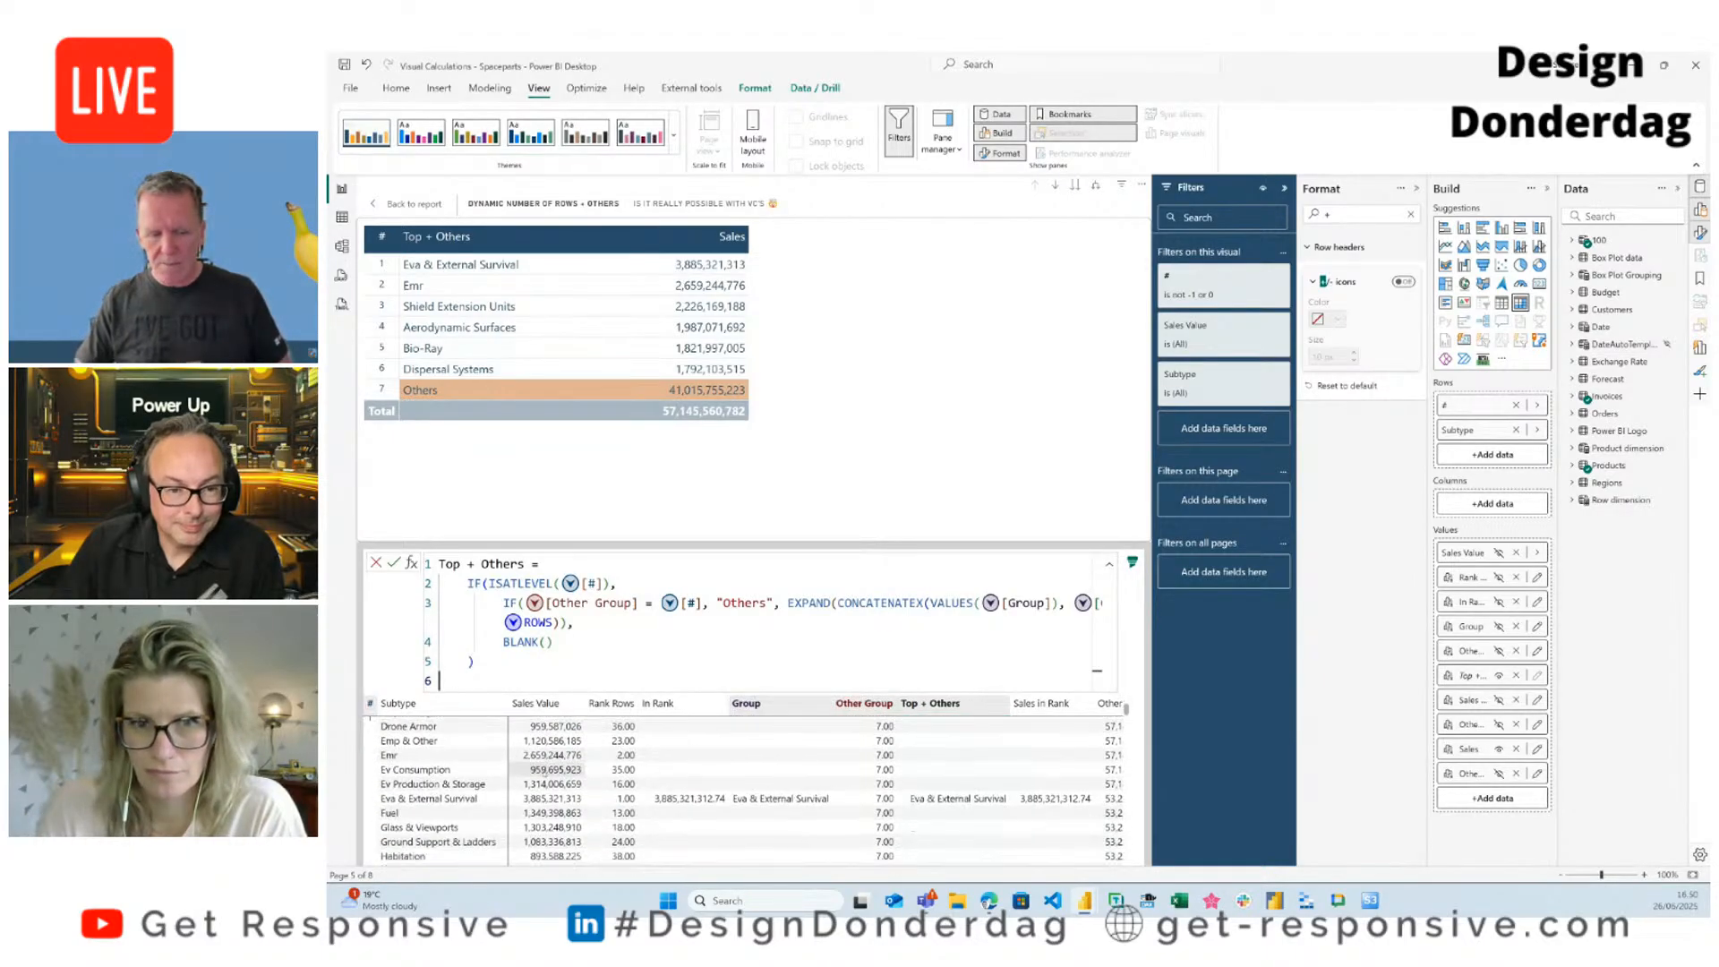
scroll(546, 770, down, 10)
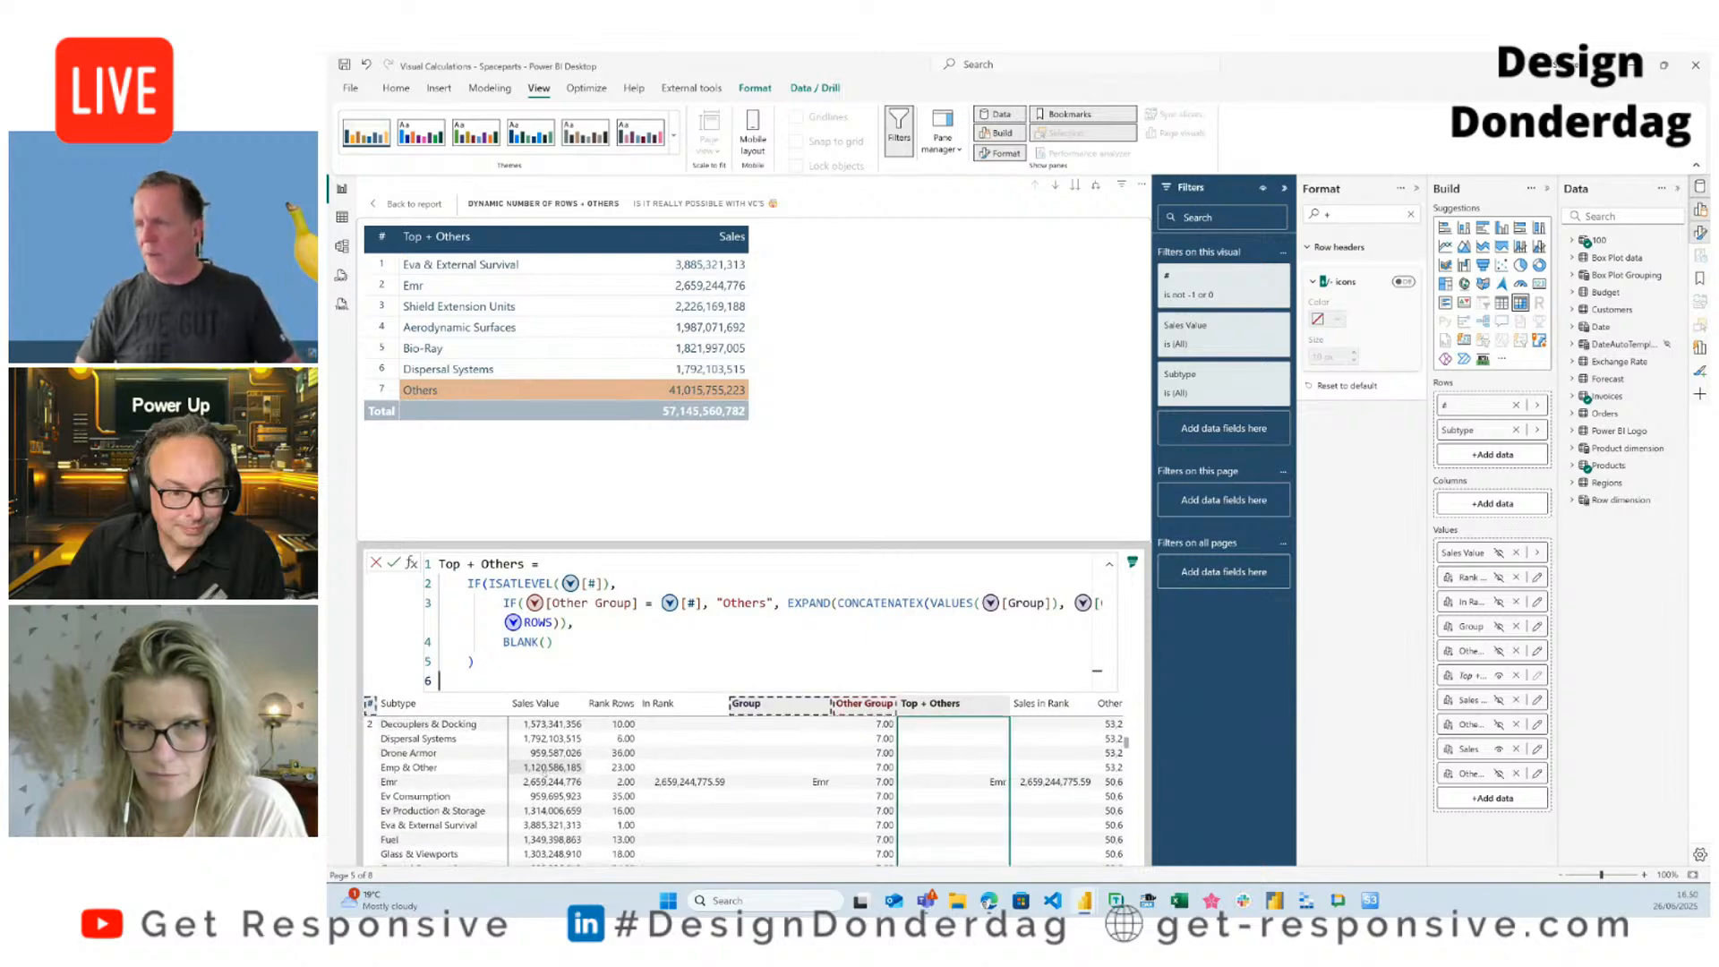
scroll(547, 771, down, 10)
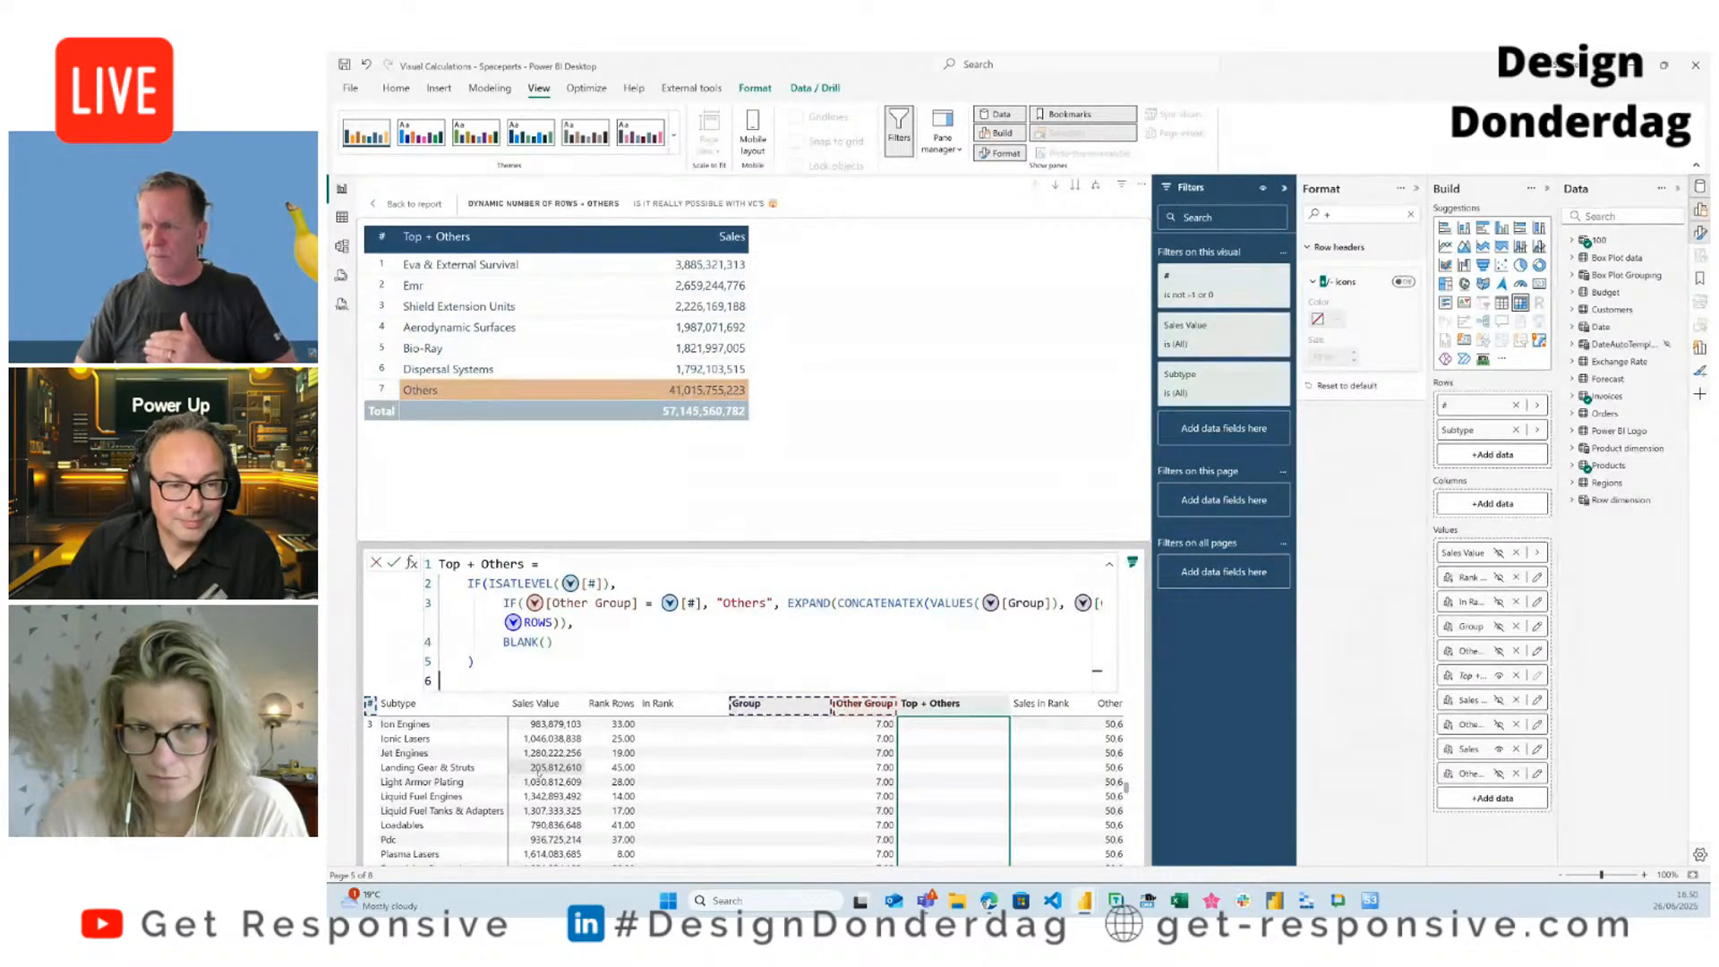
scroll(627, 776, up, 15)
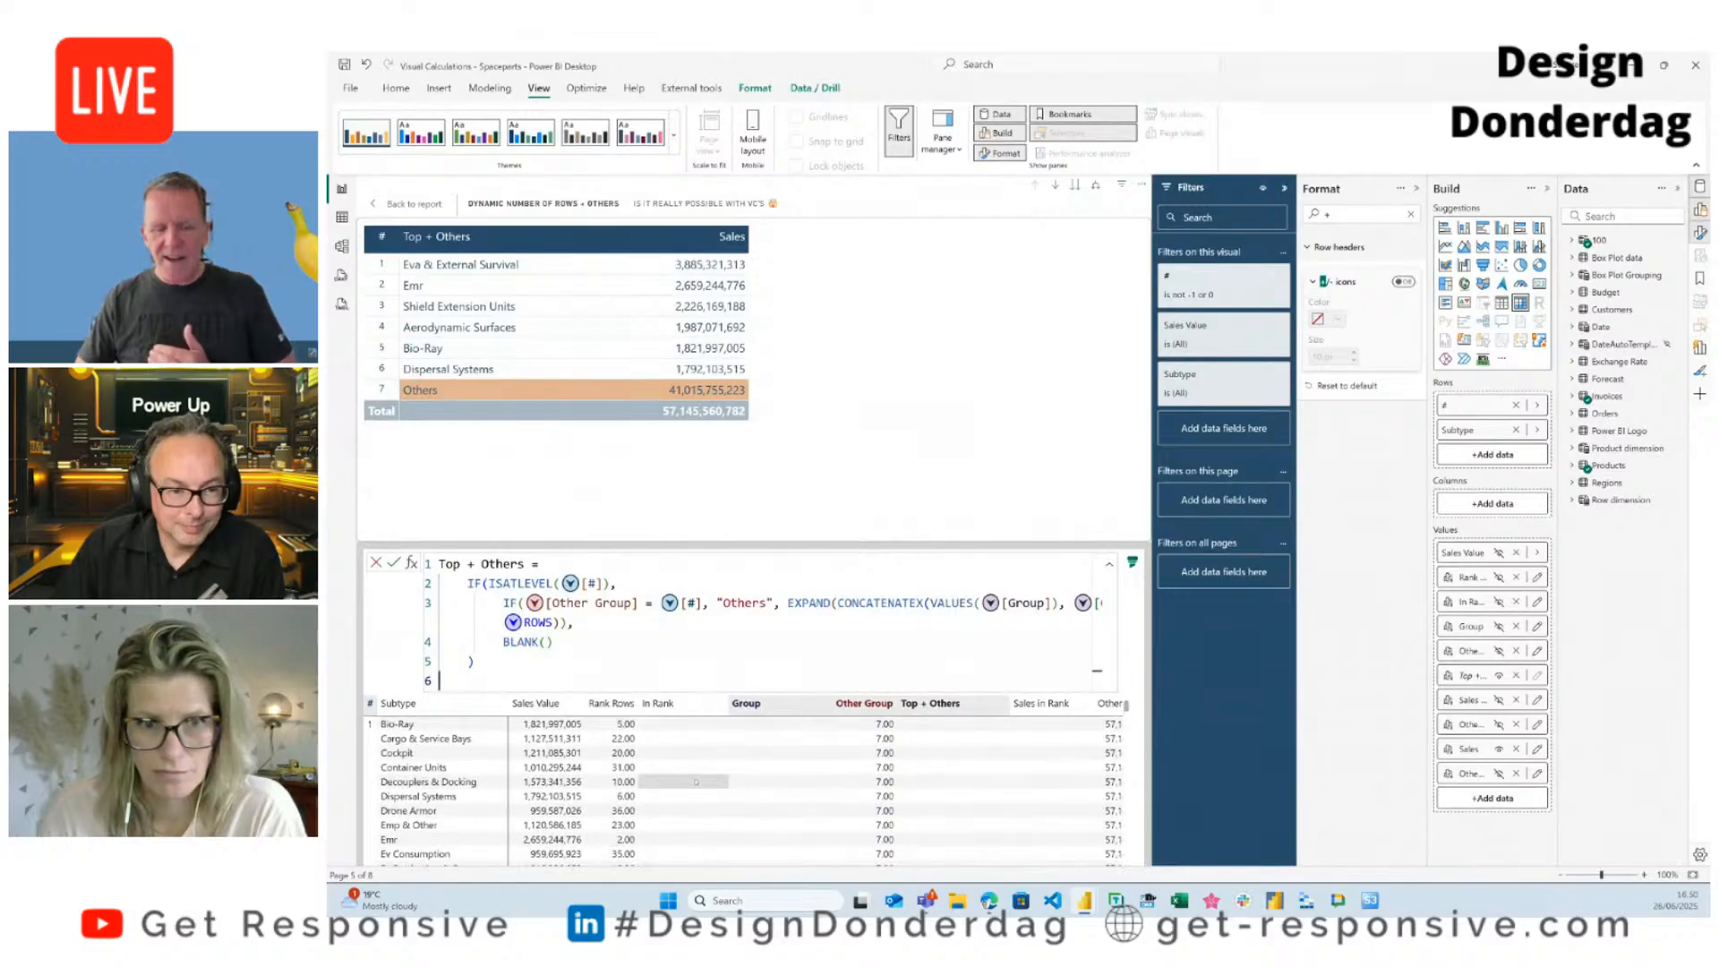
scroll(696, 781, up, 3)
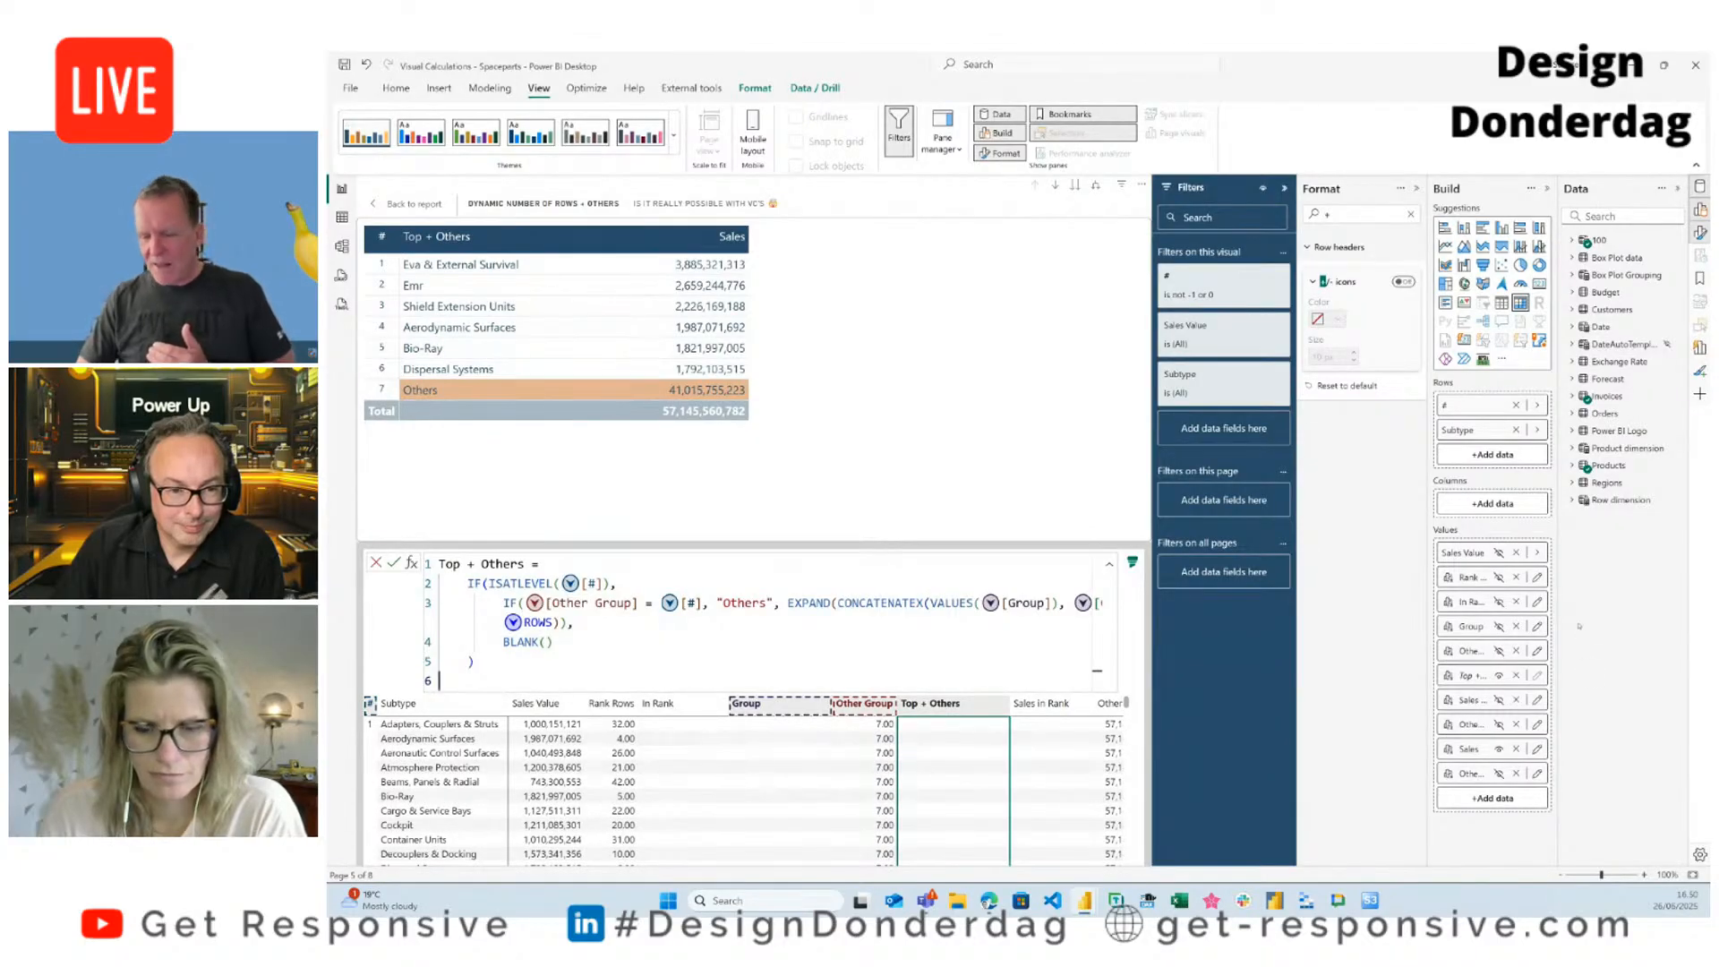
Step: Review the formulas of the Rank Rows, In Rank, Group and Other Group visual calculations in order
click(1469, 578)
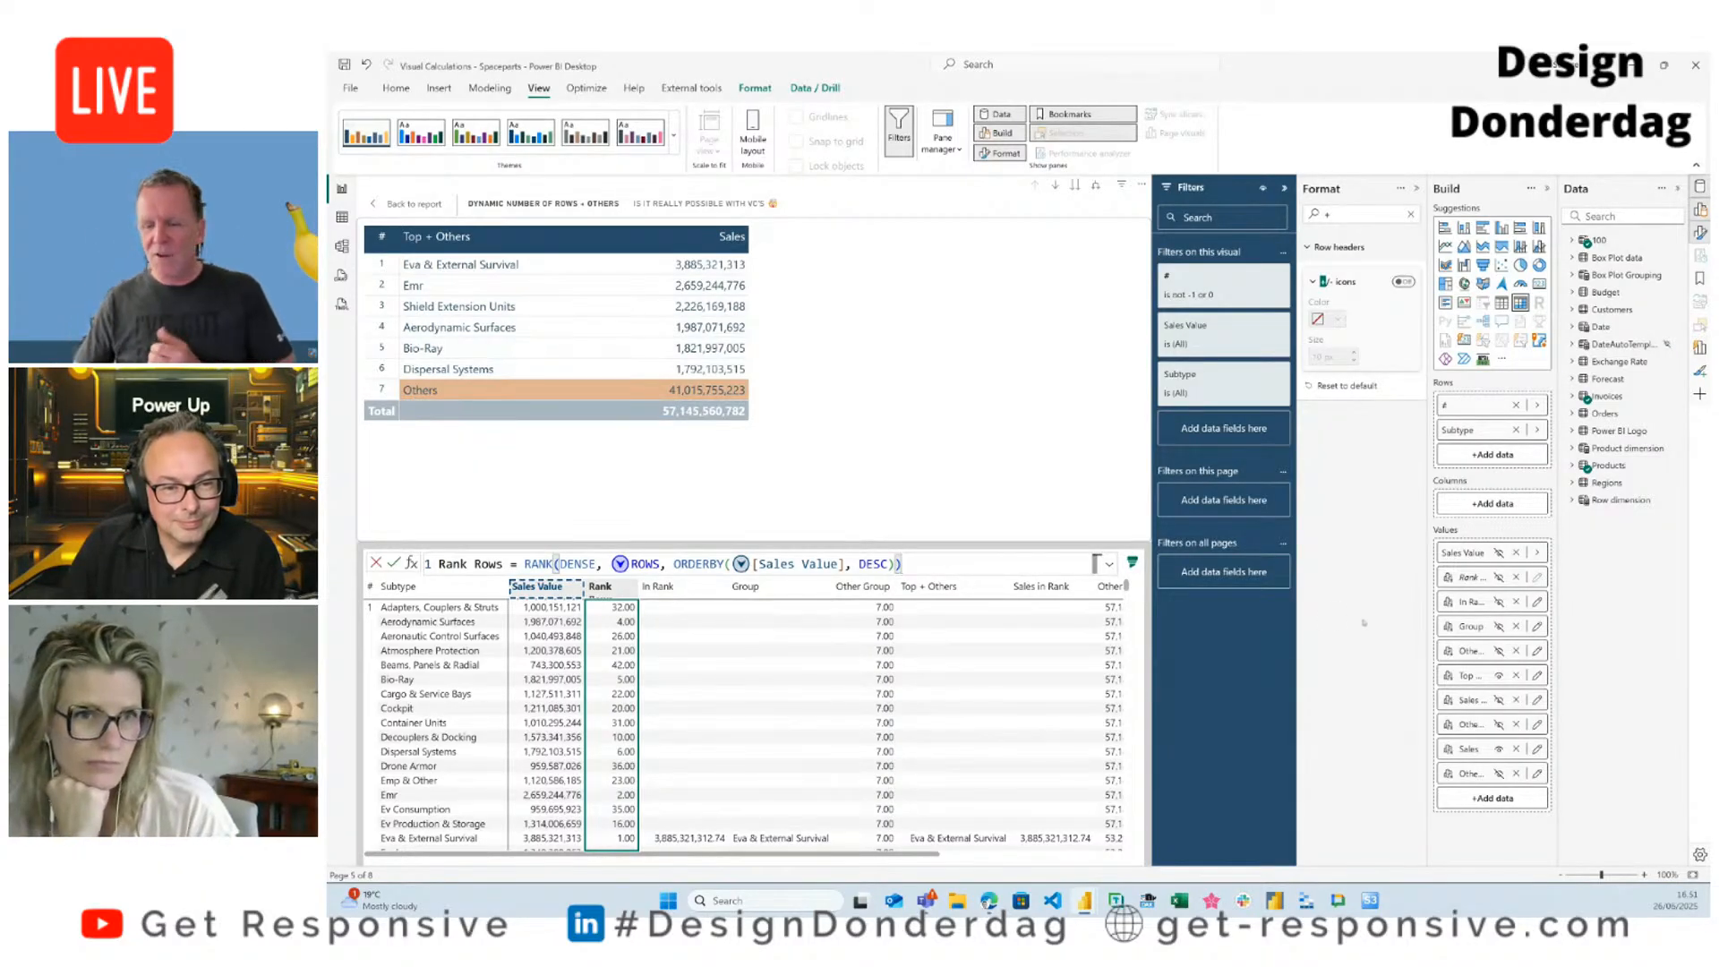
click(689, 598)
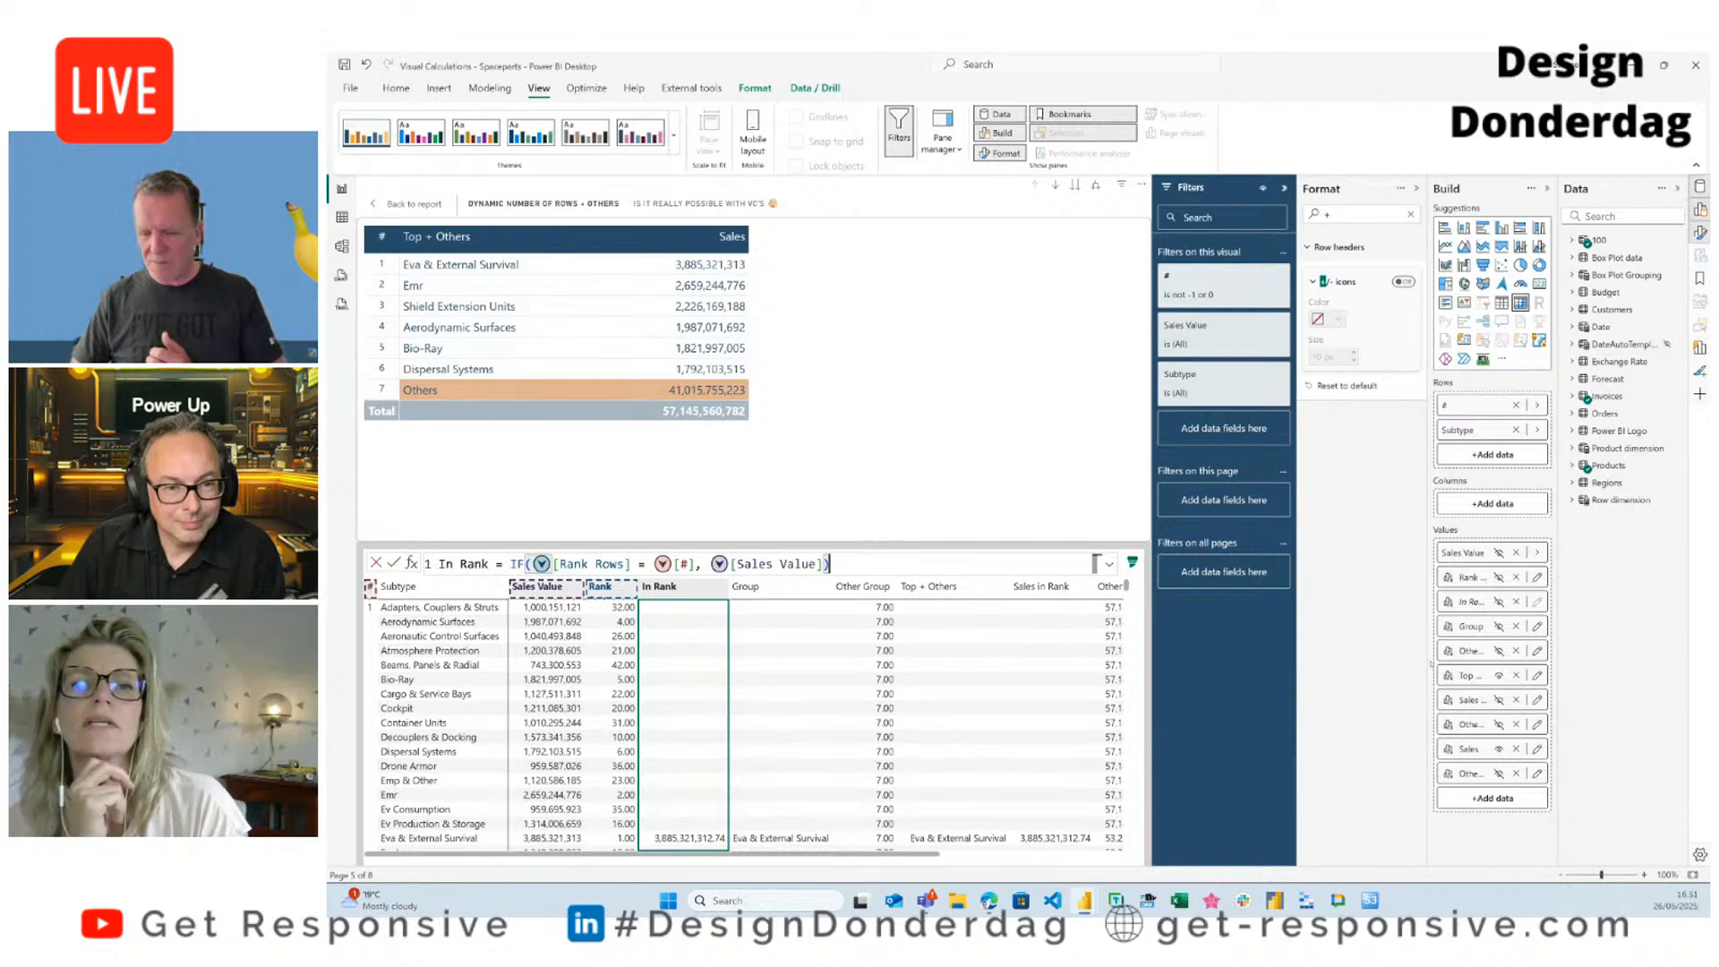
click(1536, 627)
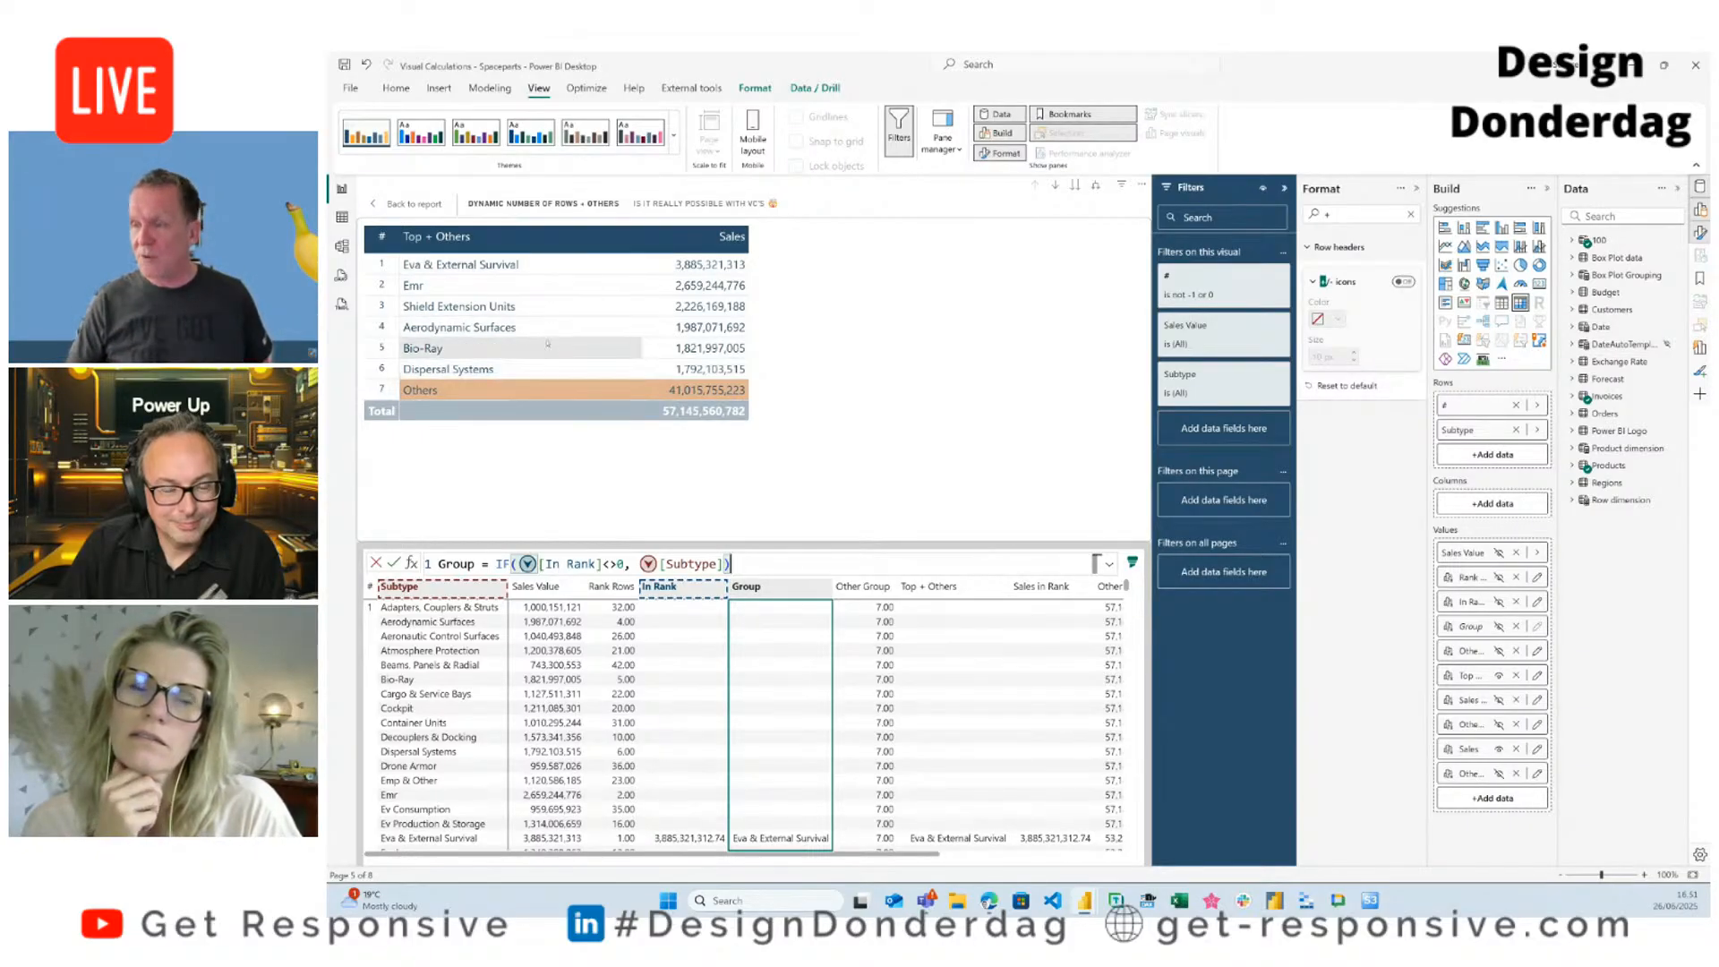
click(1538, 652)
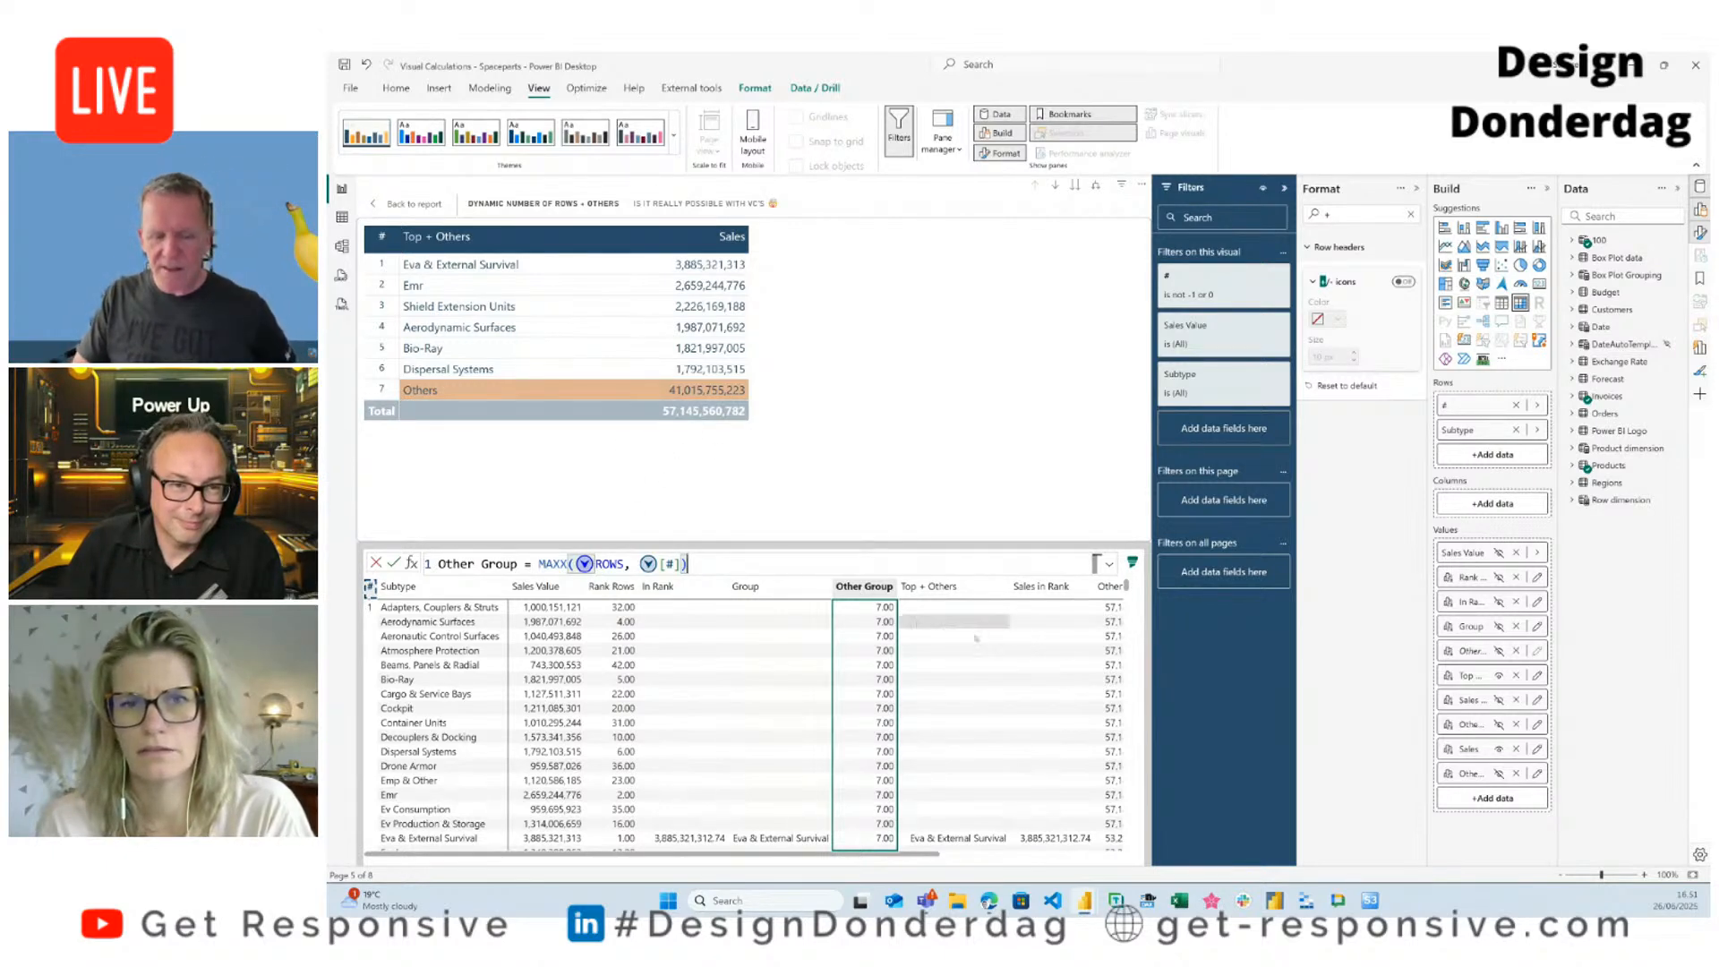
Step: Review the Top + Others, Other Group Sales and Sales formulas, and return to the report
click(1536, 675)
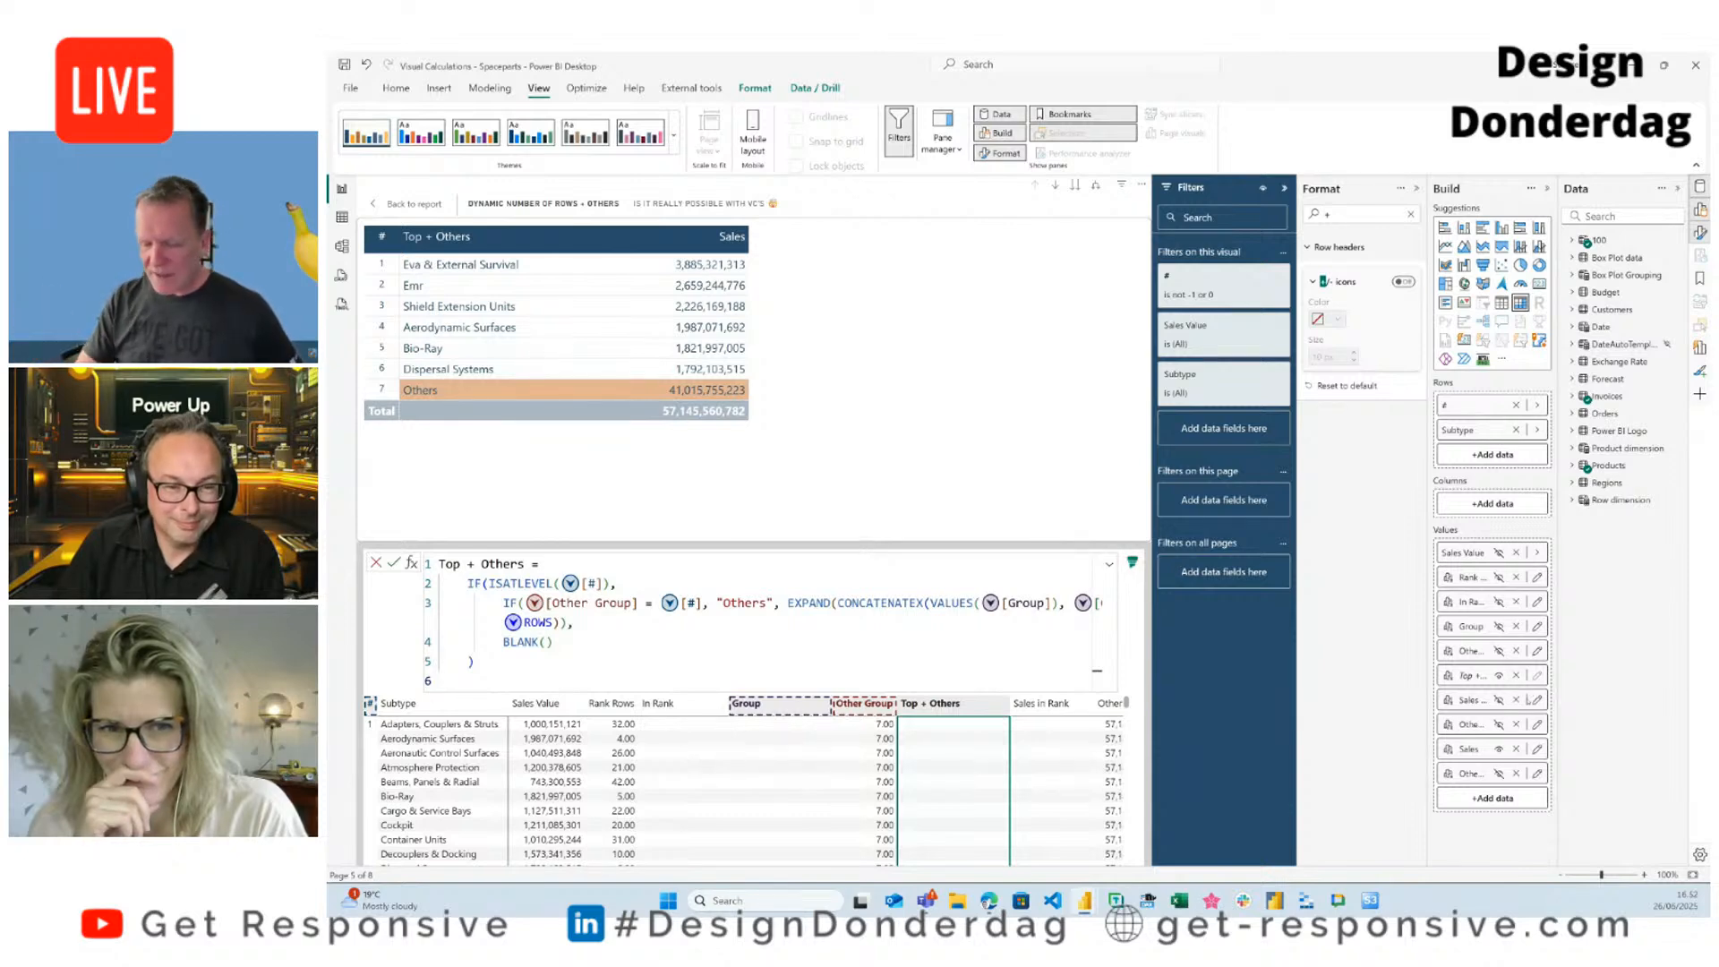
click(1538, 723)
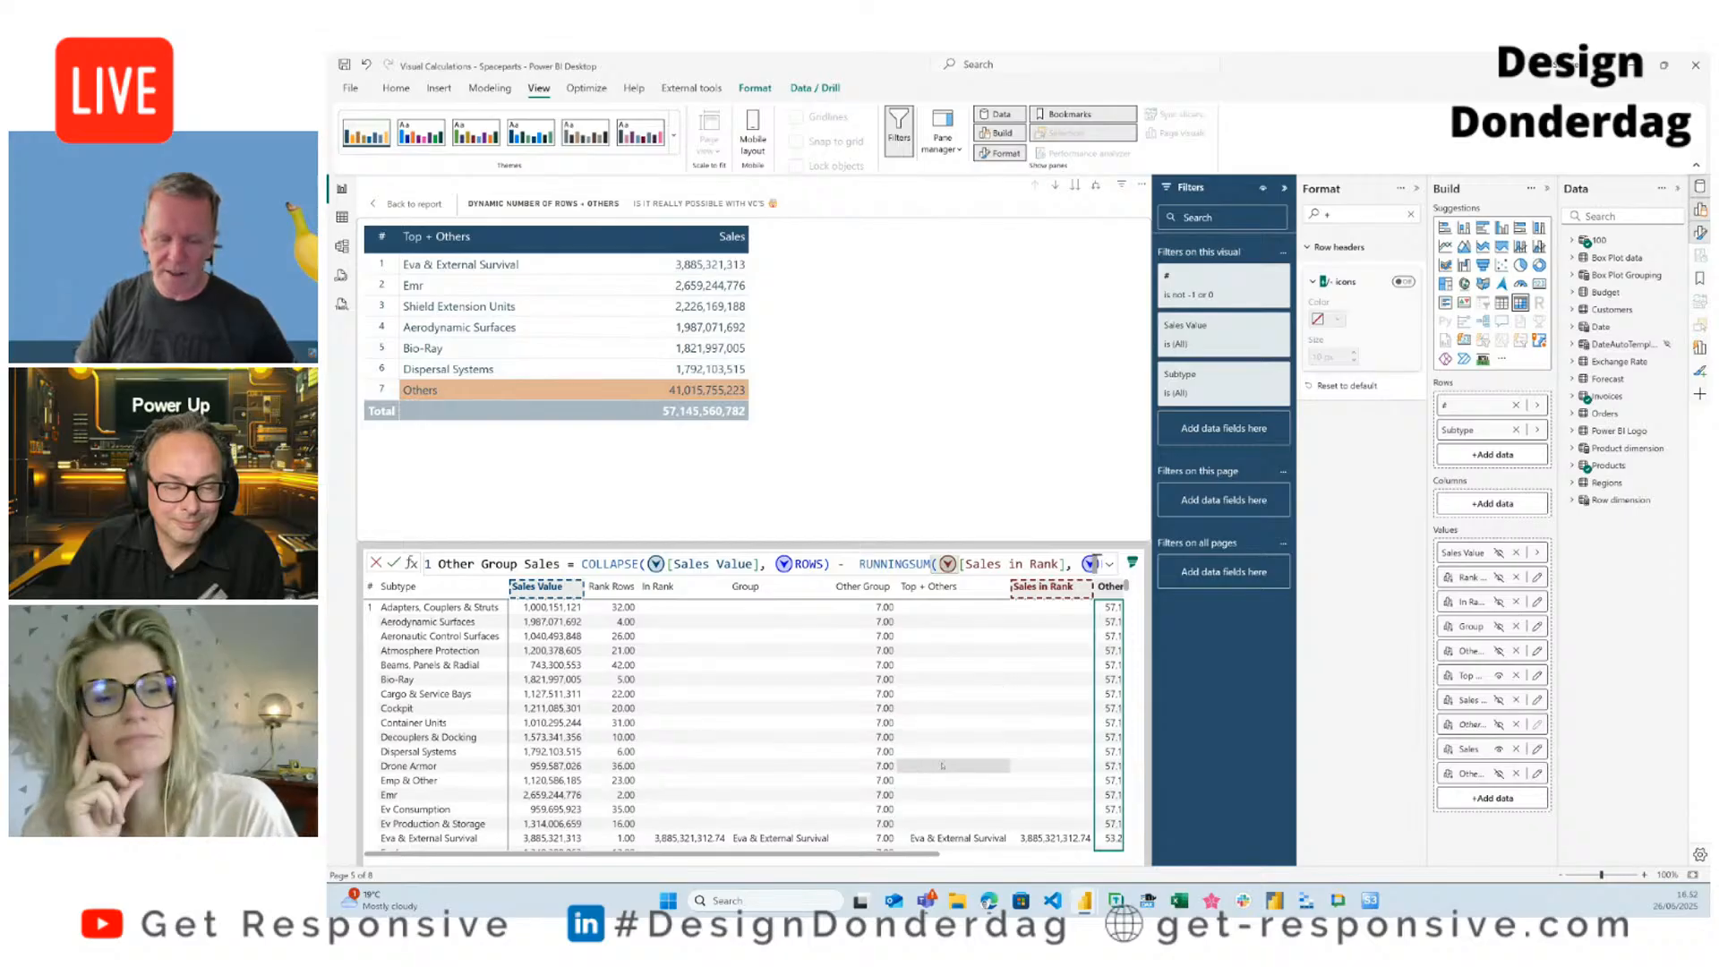
click(1537, 748)
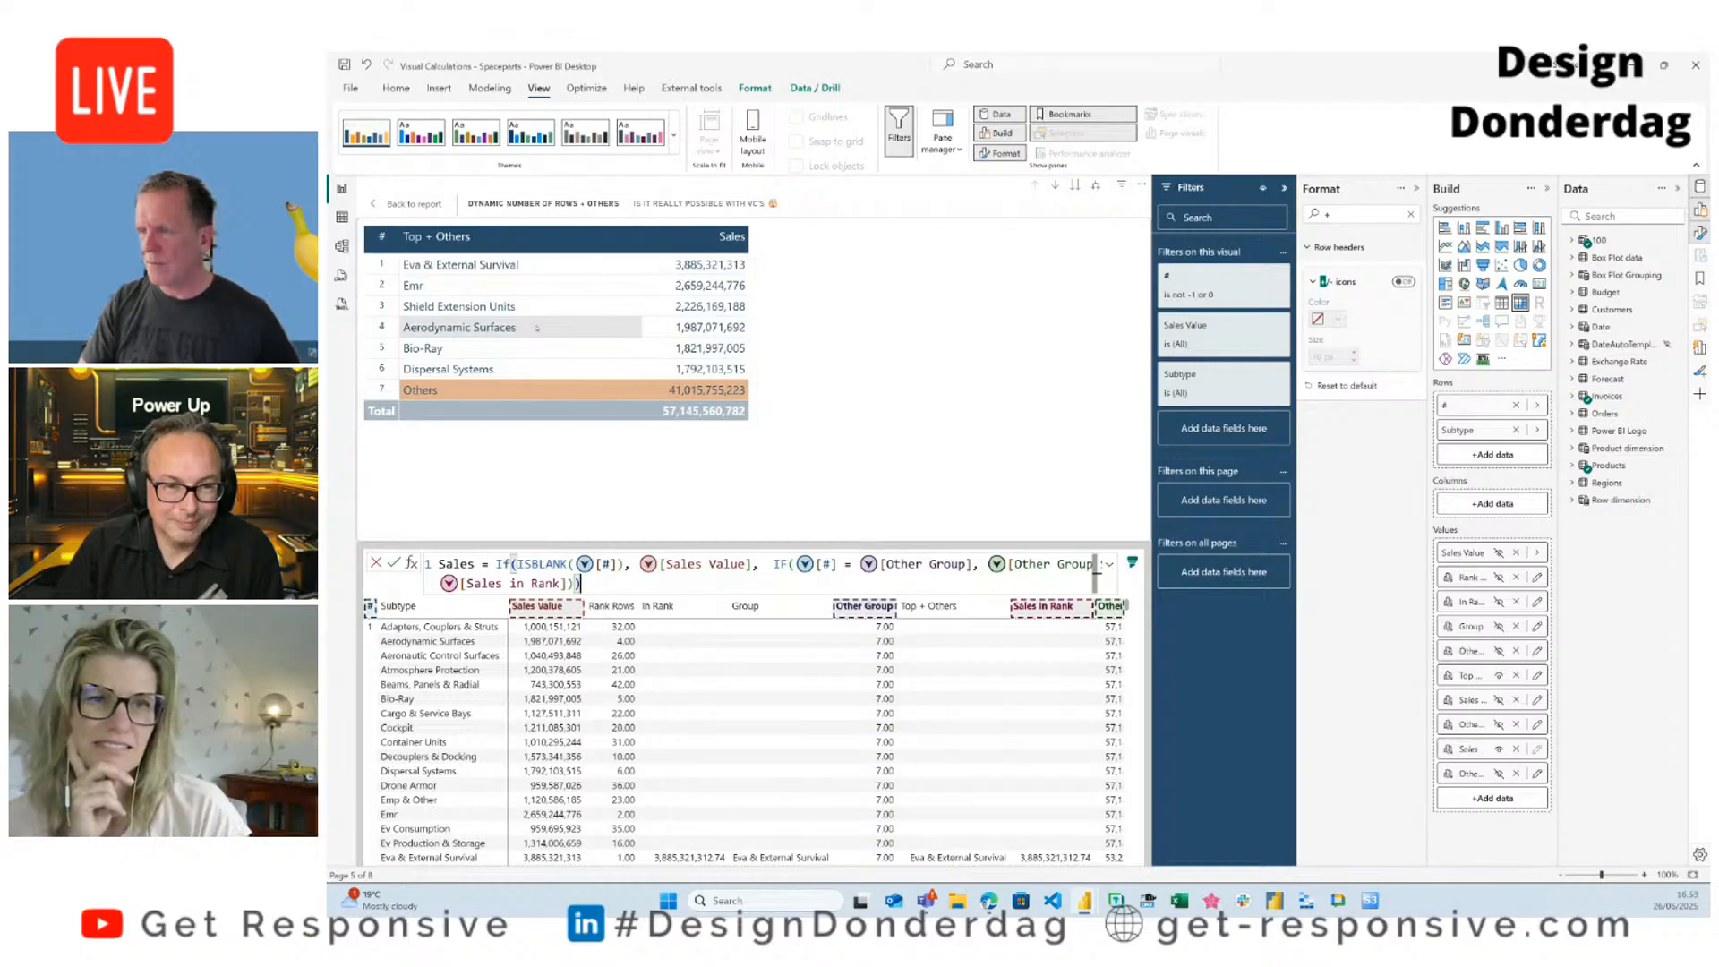
click(436, 204)
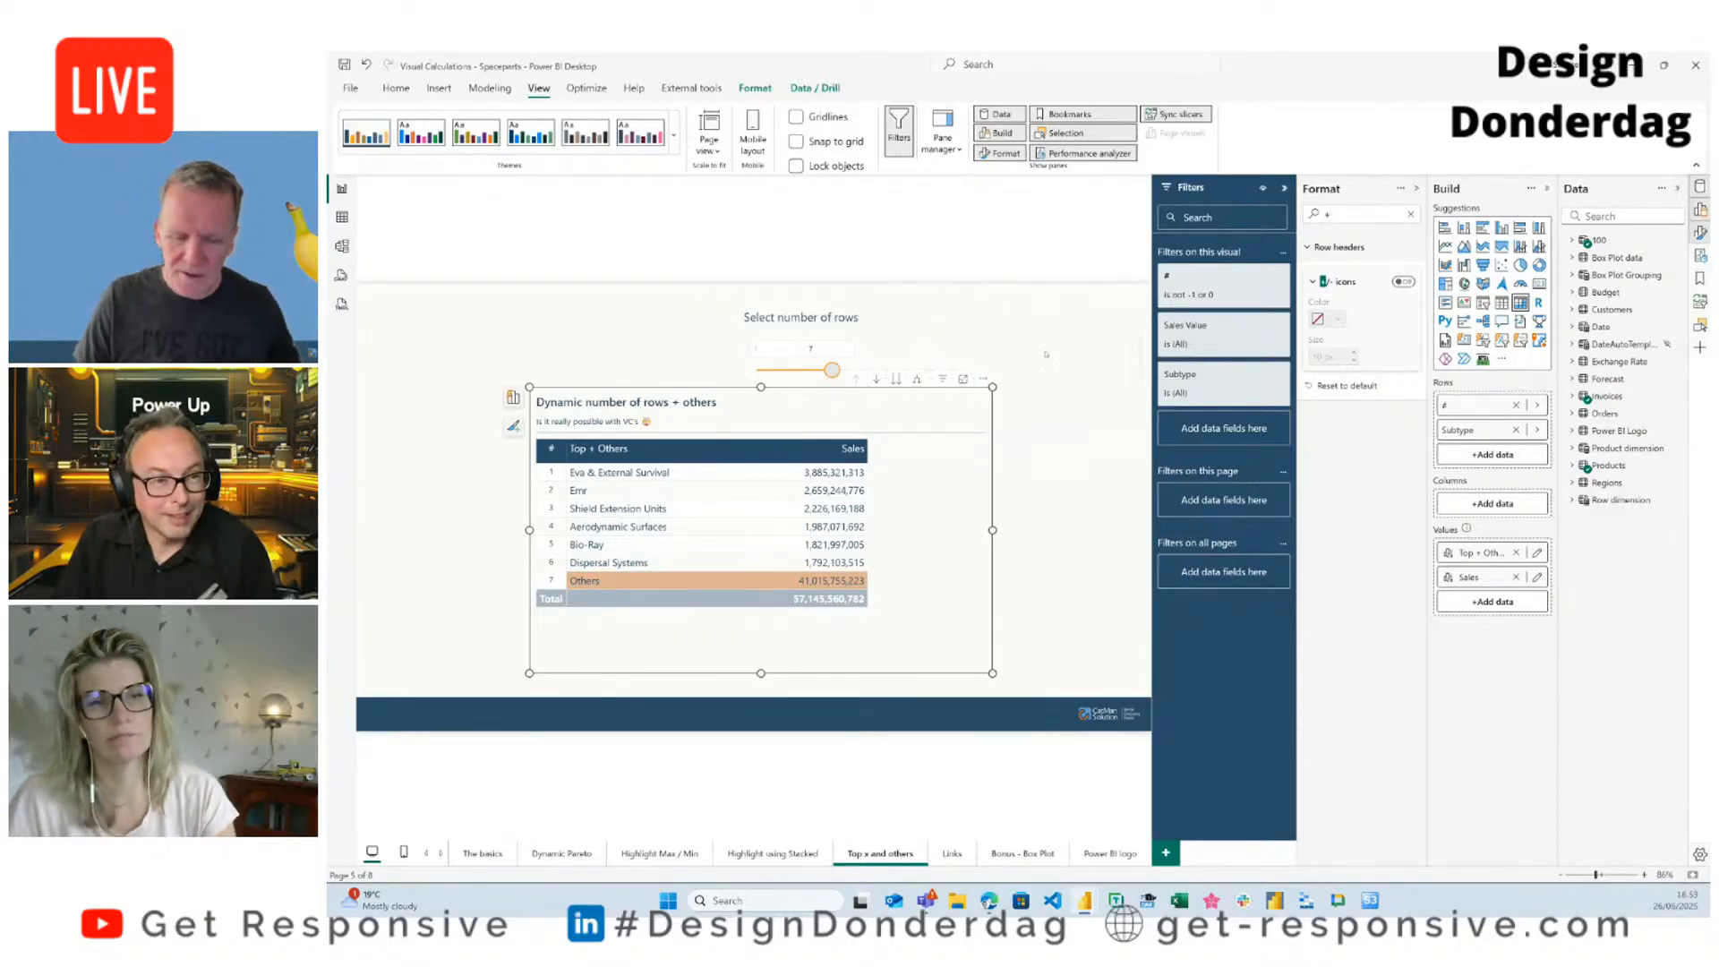
Step: Close the Format and Build panes to enlarge the report page, and save the file
click(1059, 424)
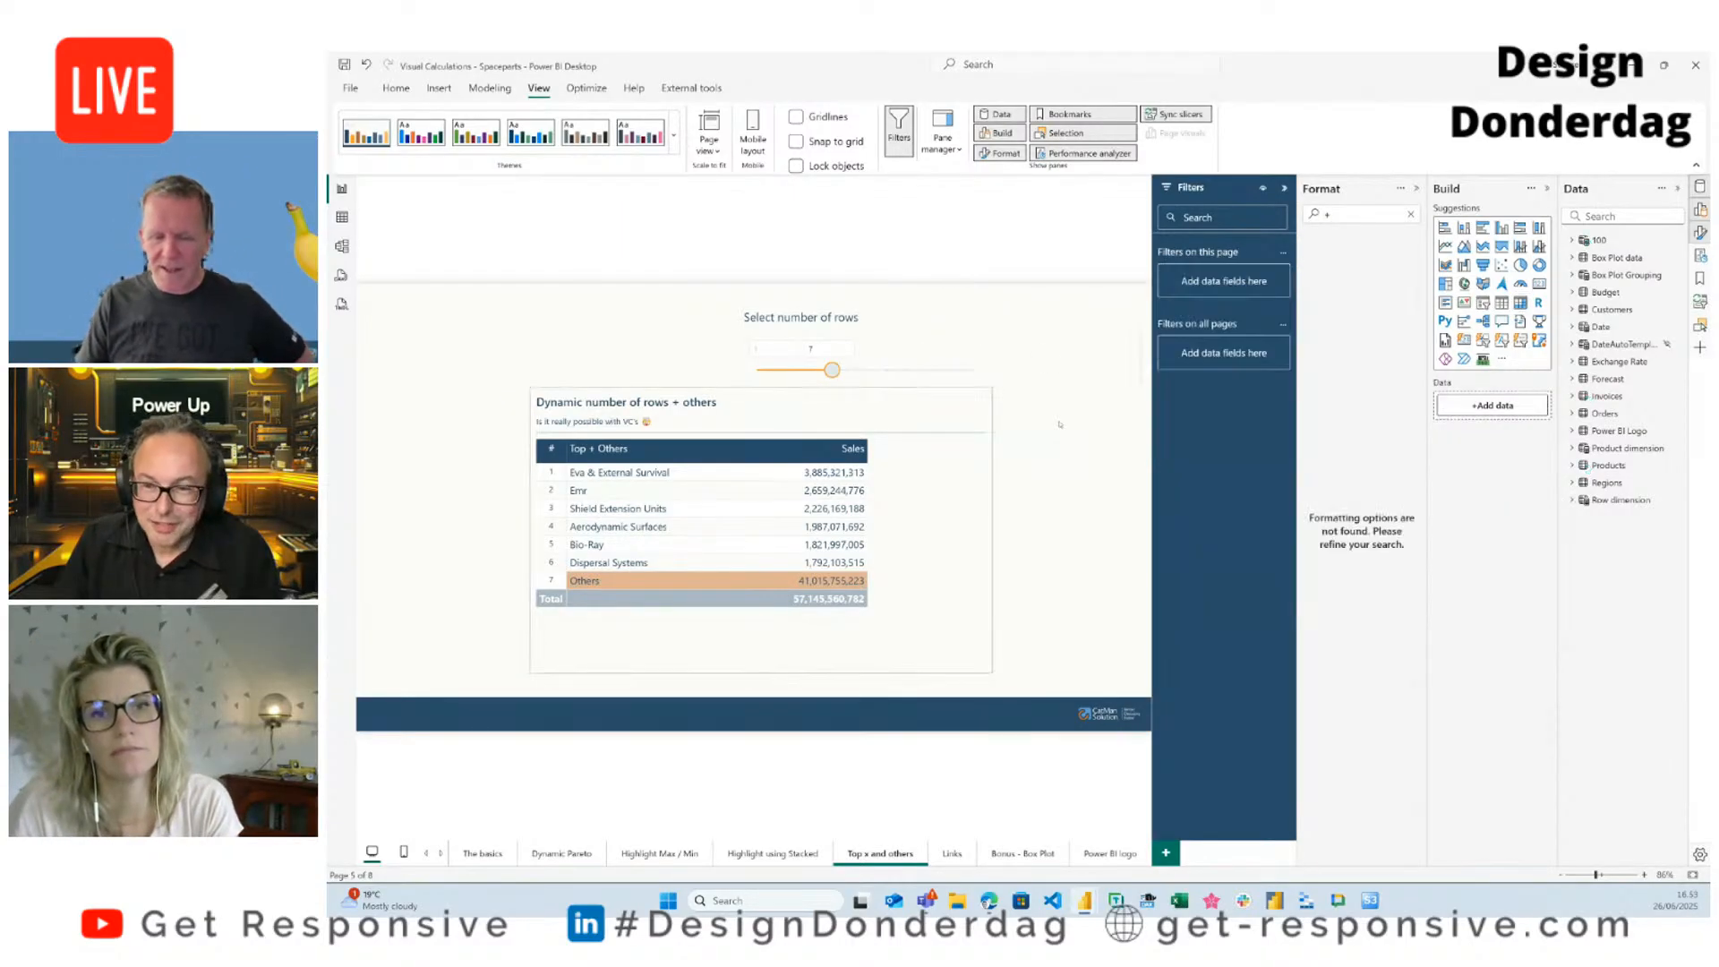
click(1417, 189)
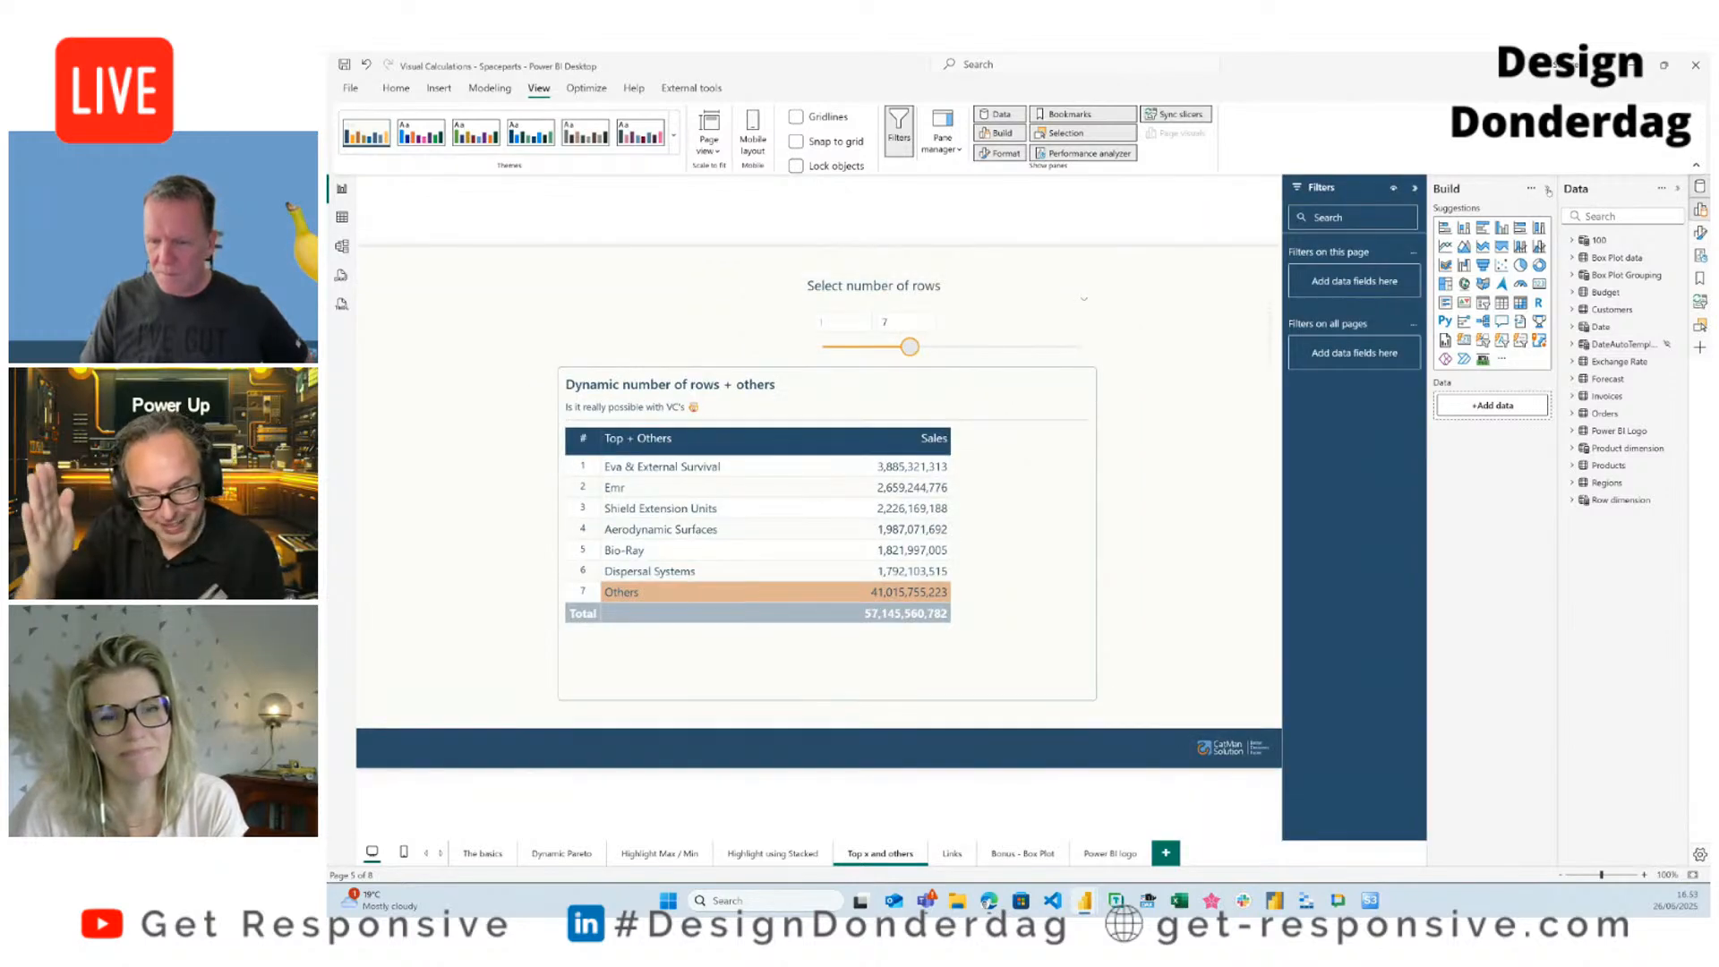
click(1548, 189)
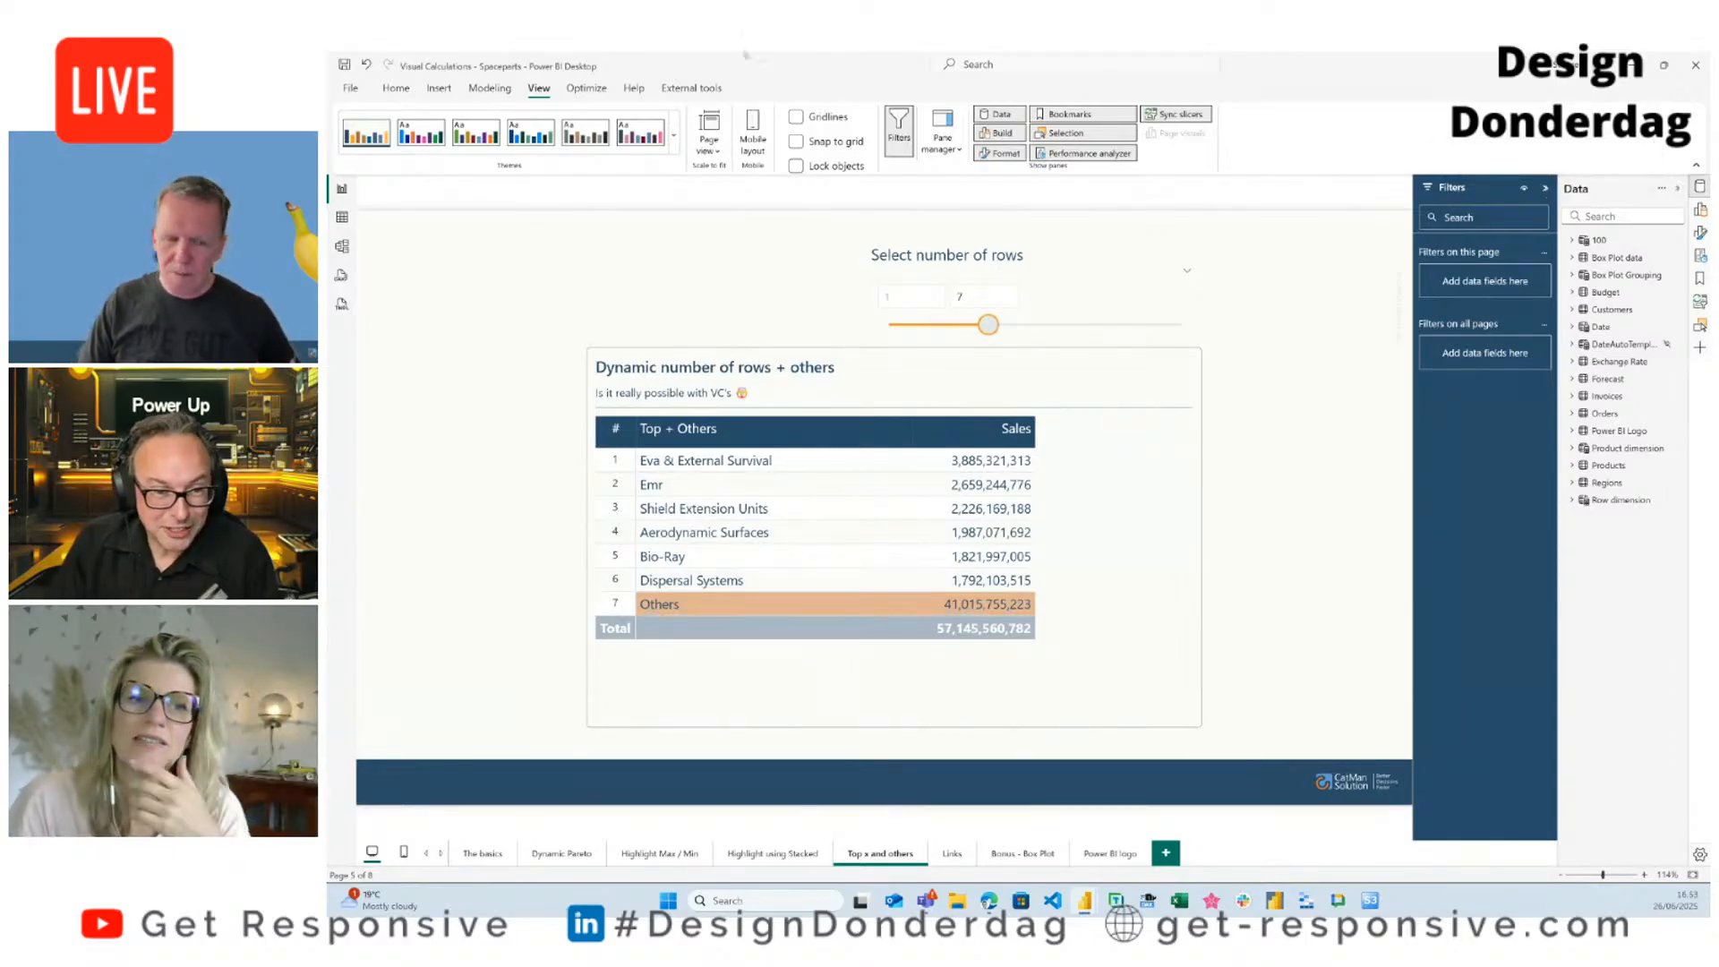
key(ctrl+s)
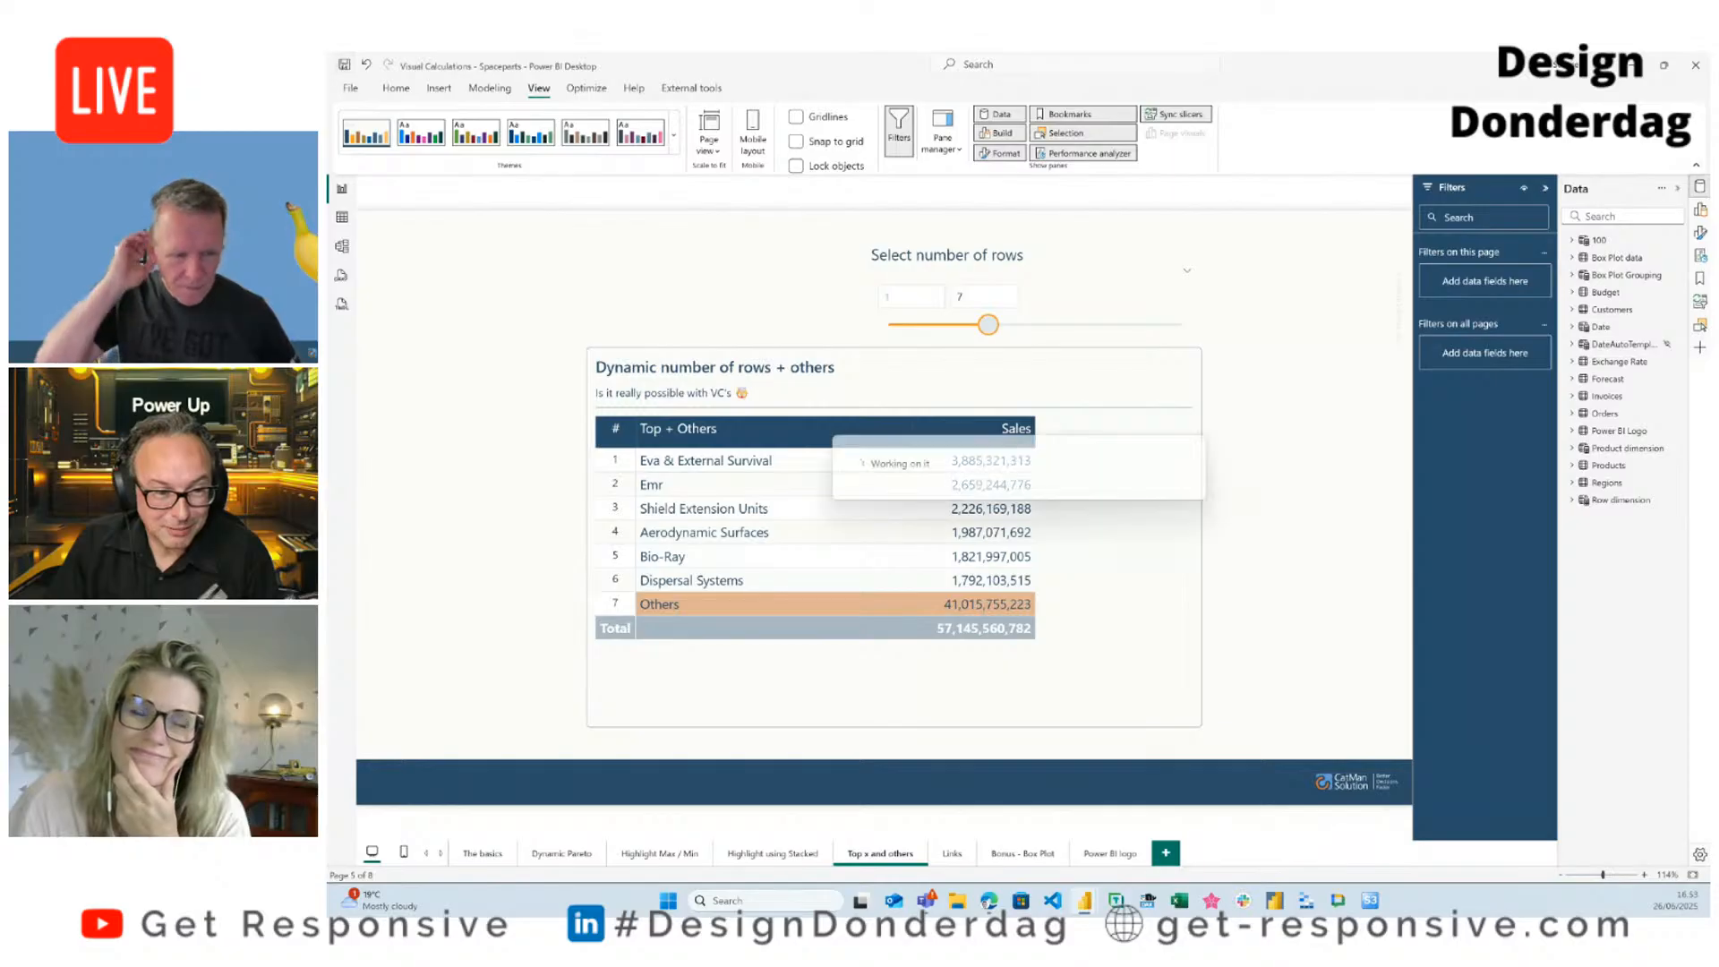